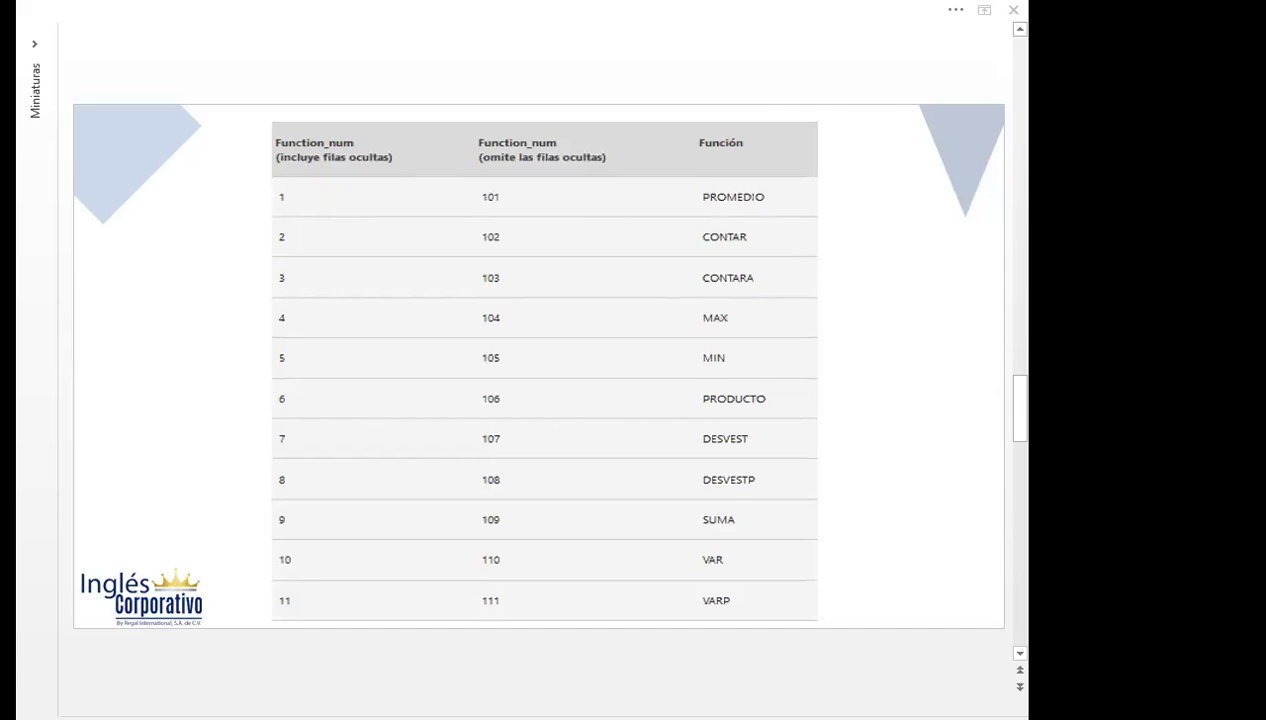
# Switch to the Excel workbook and examine the product, year and month selectors and the formulas in B8 and A8:A12 on Consulta.
pyautogui.hotkey('alt', 'Tab')
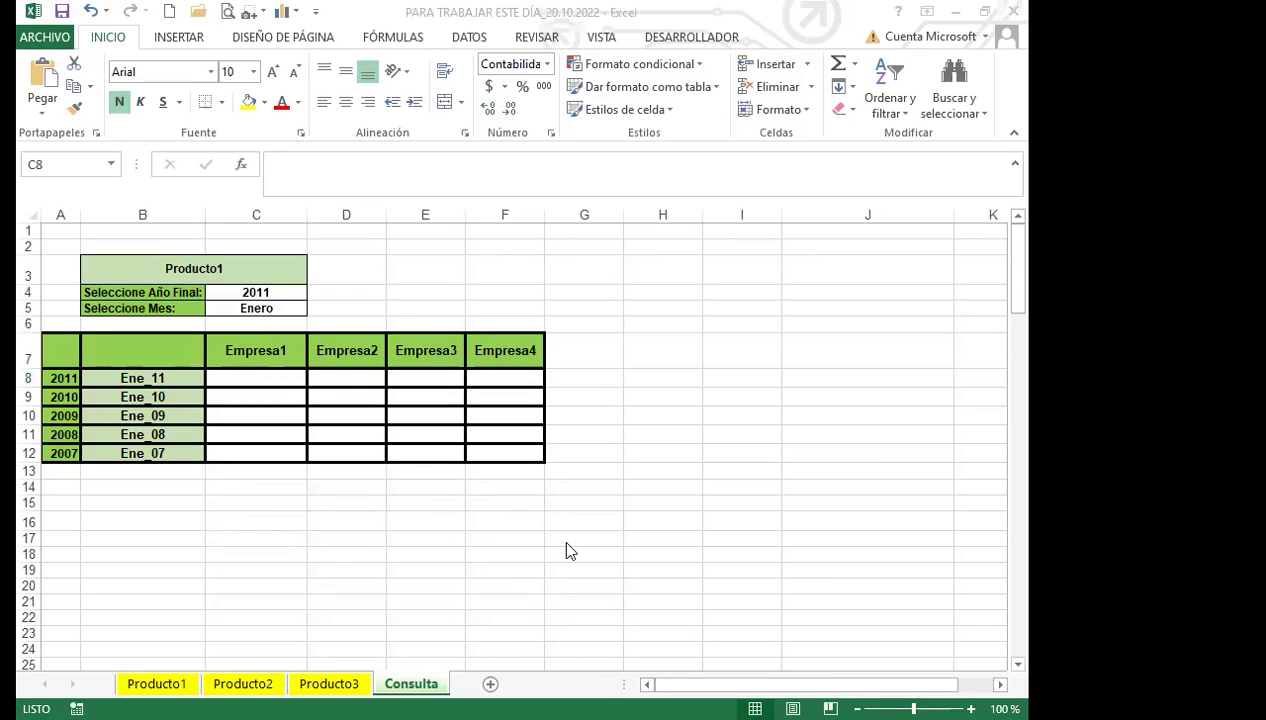
pyautogui.click(261, 371)
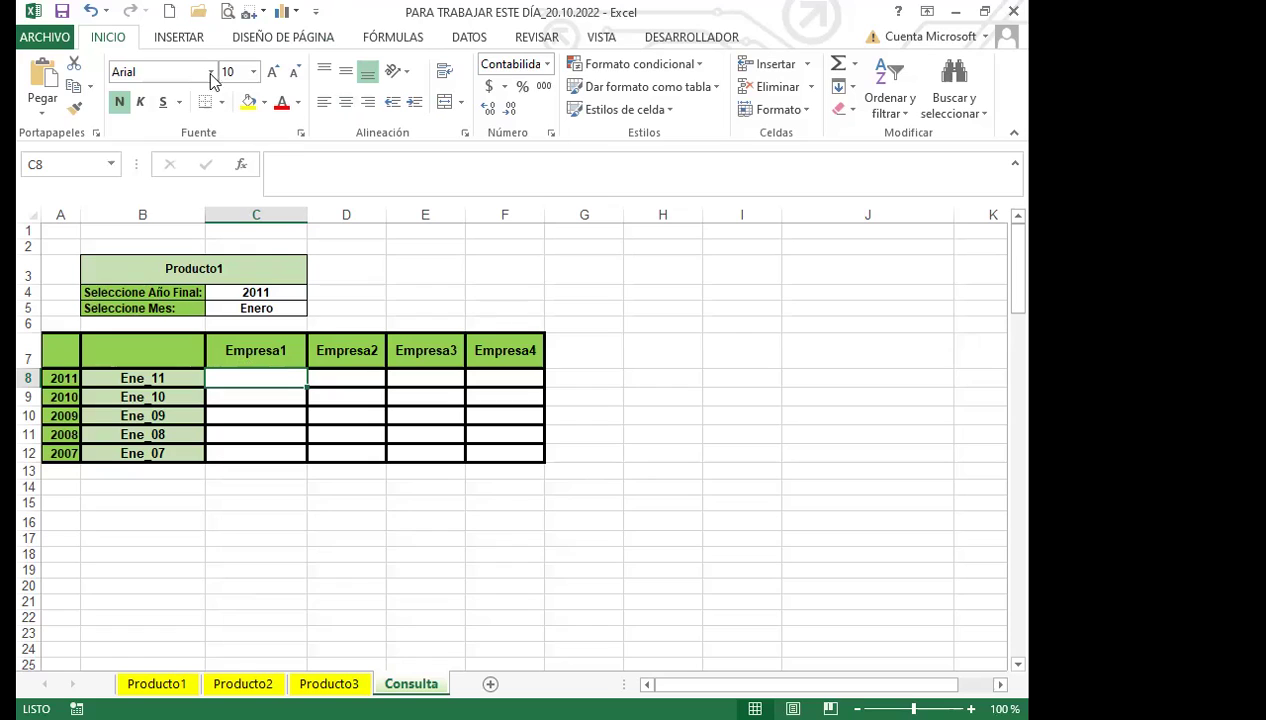
pyautogui.click(263, 268)
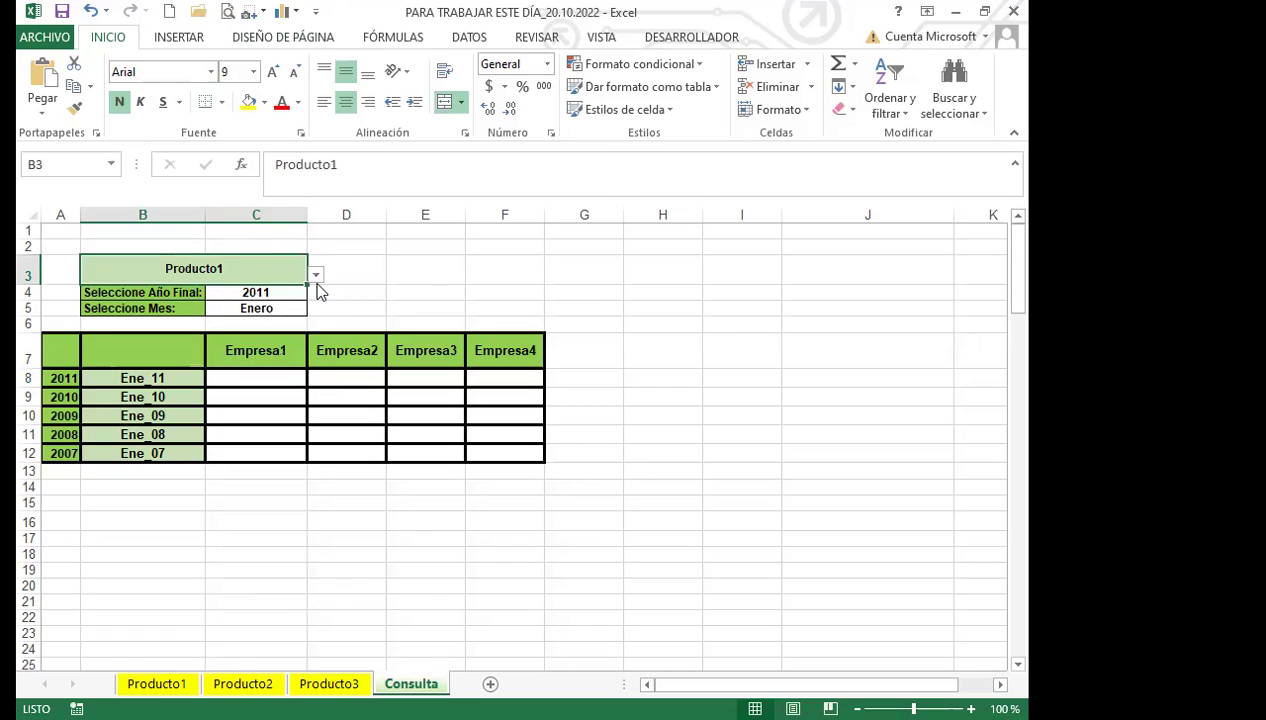
pyautogui.click(281, 293)
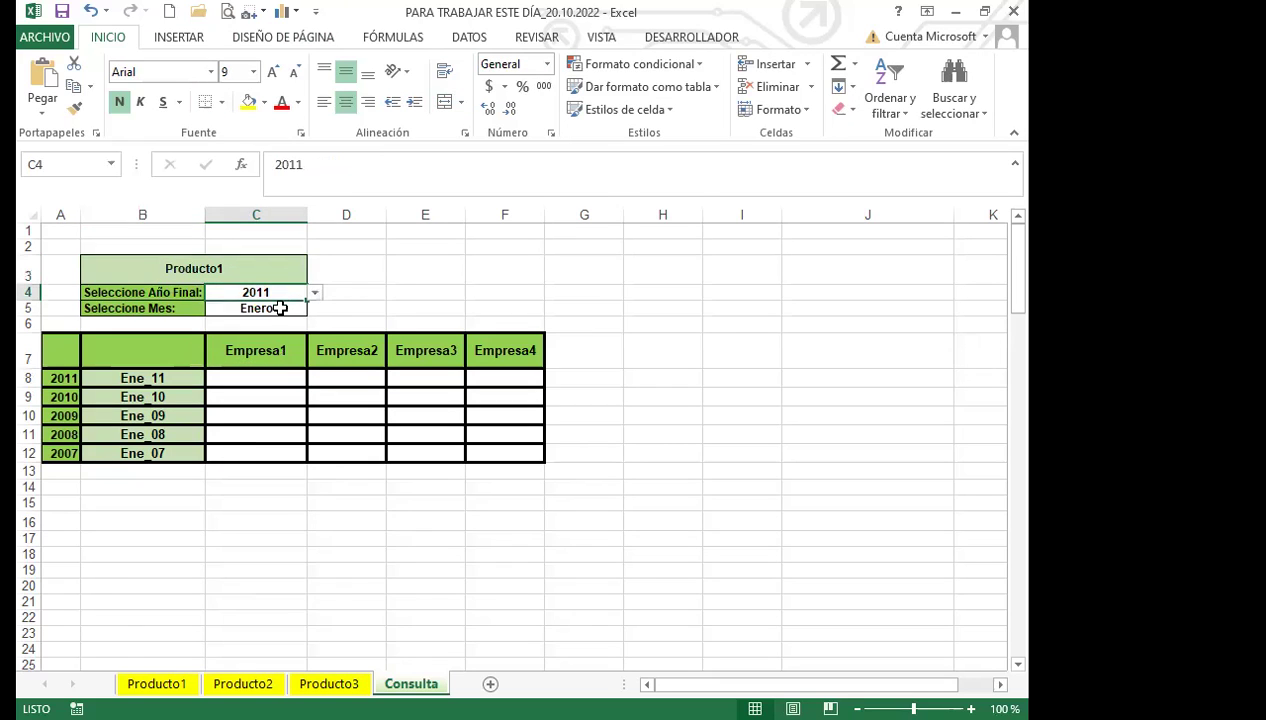
pyautogui.click(282, 306)
pyautogui.click(166, 377)
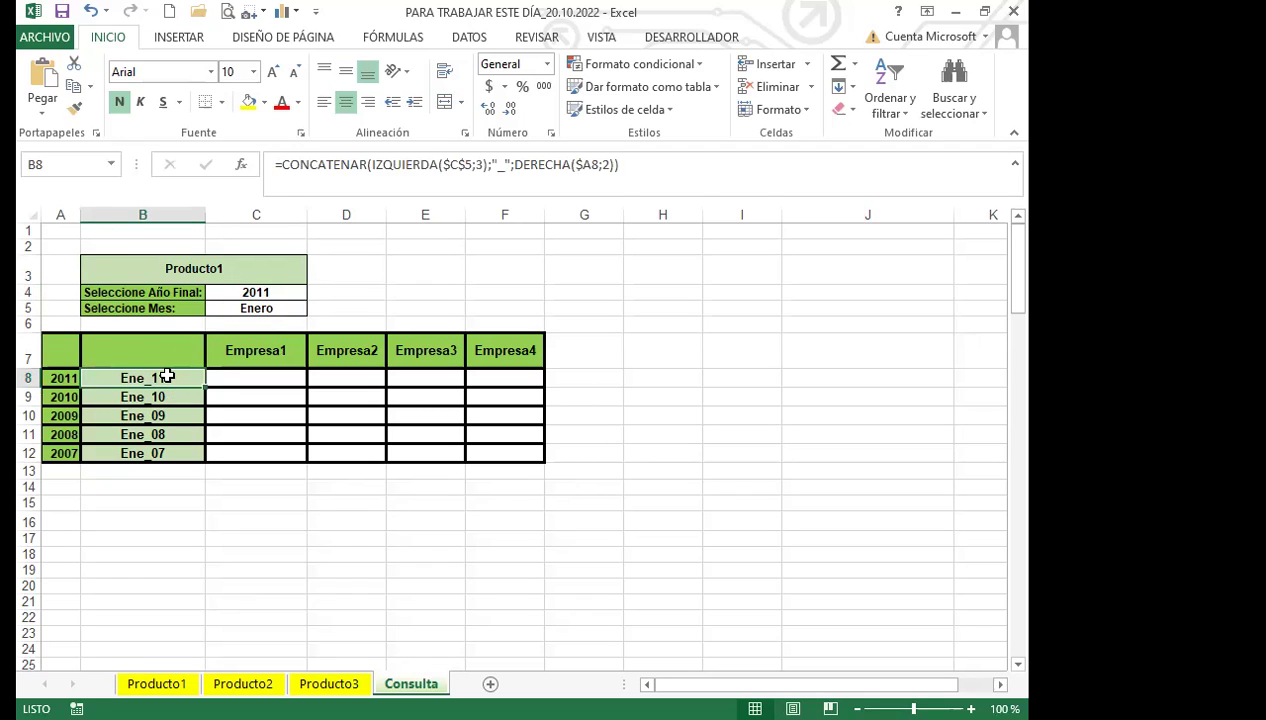
pyautogui.click(62, 379)
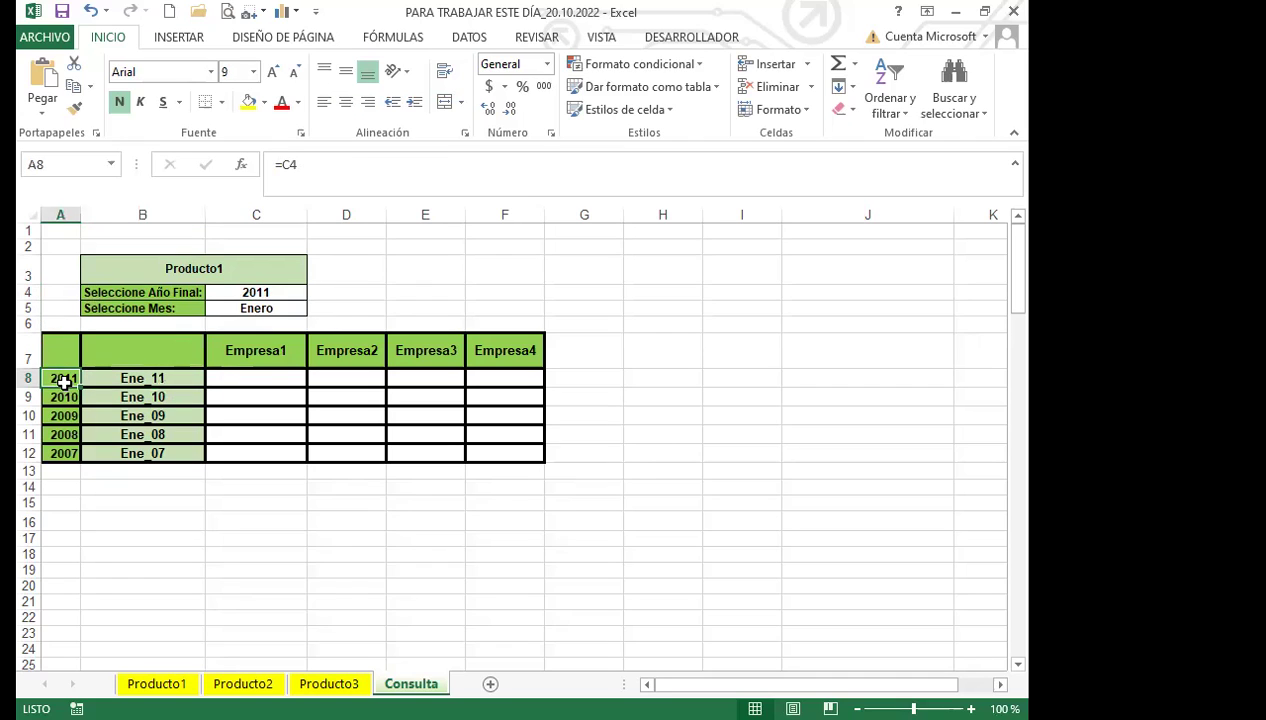
pyautogui.press('Down')
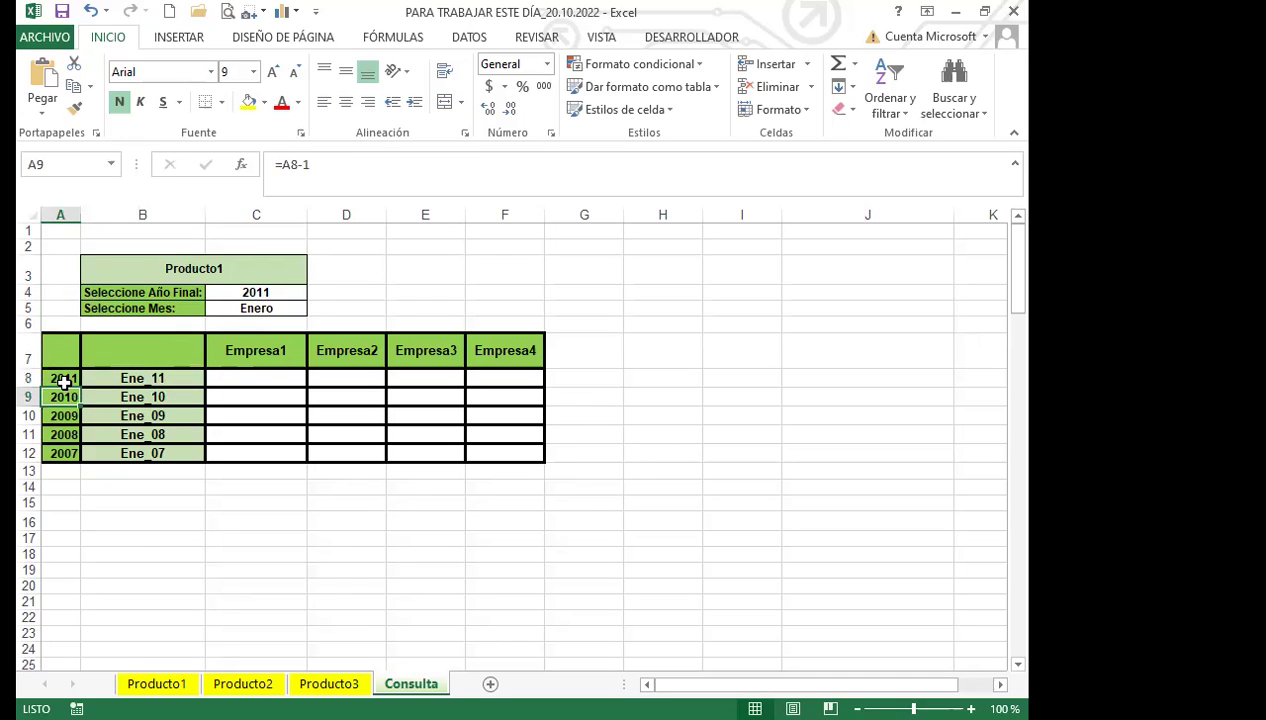
pyautogui.press('Down')
pyautogui.press('Down')
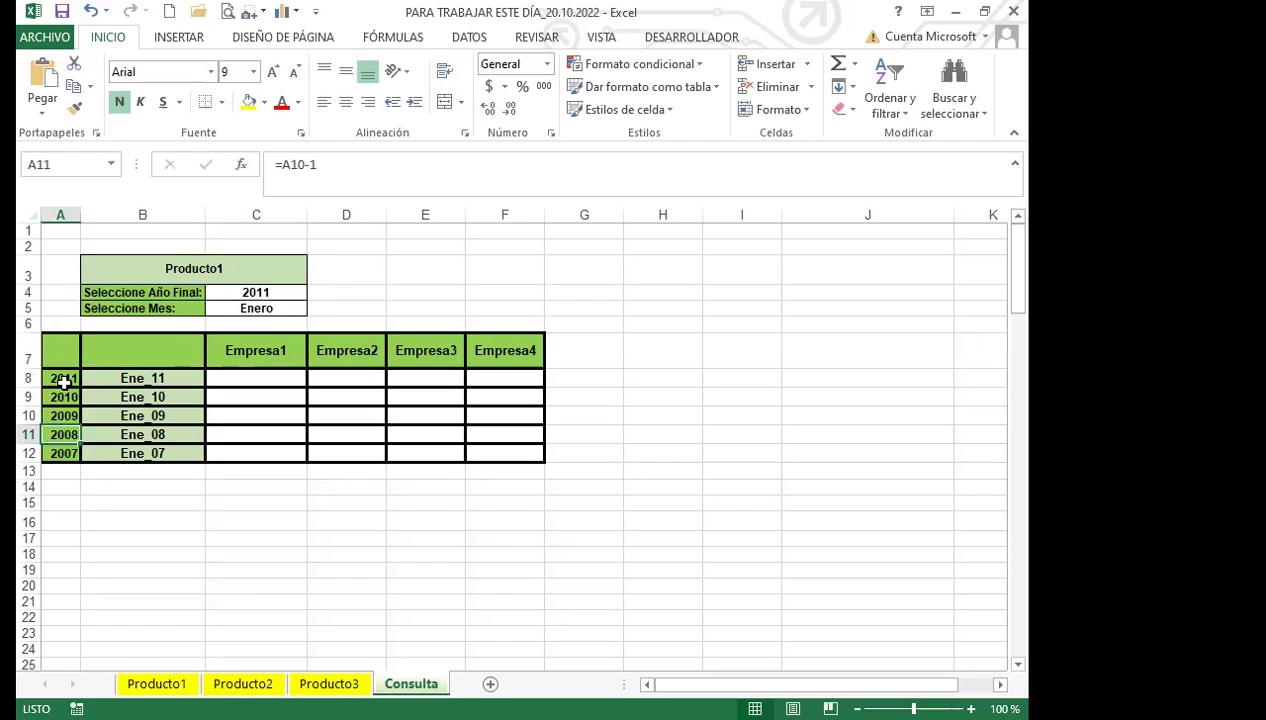
pyautogui.press('Down')
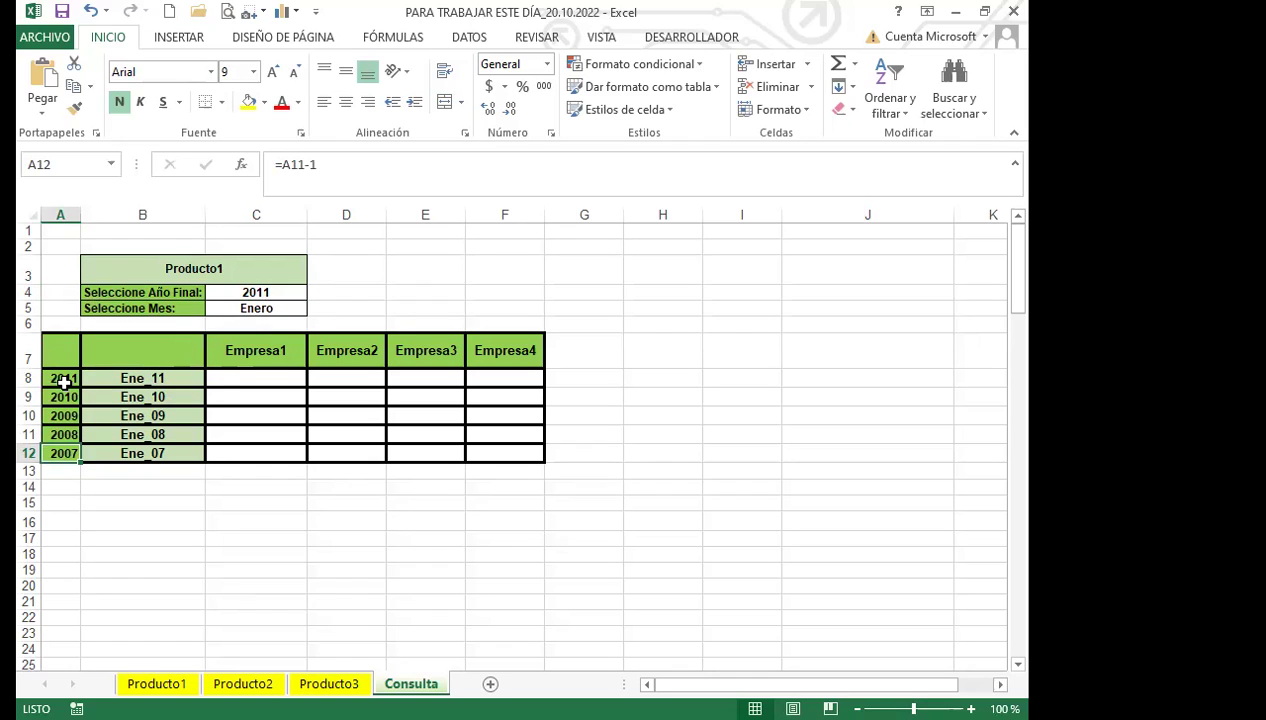
pyautogui.click(256, 379)
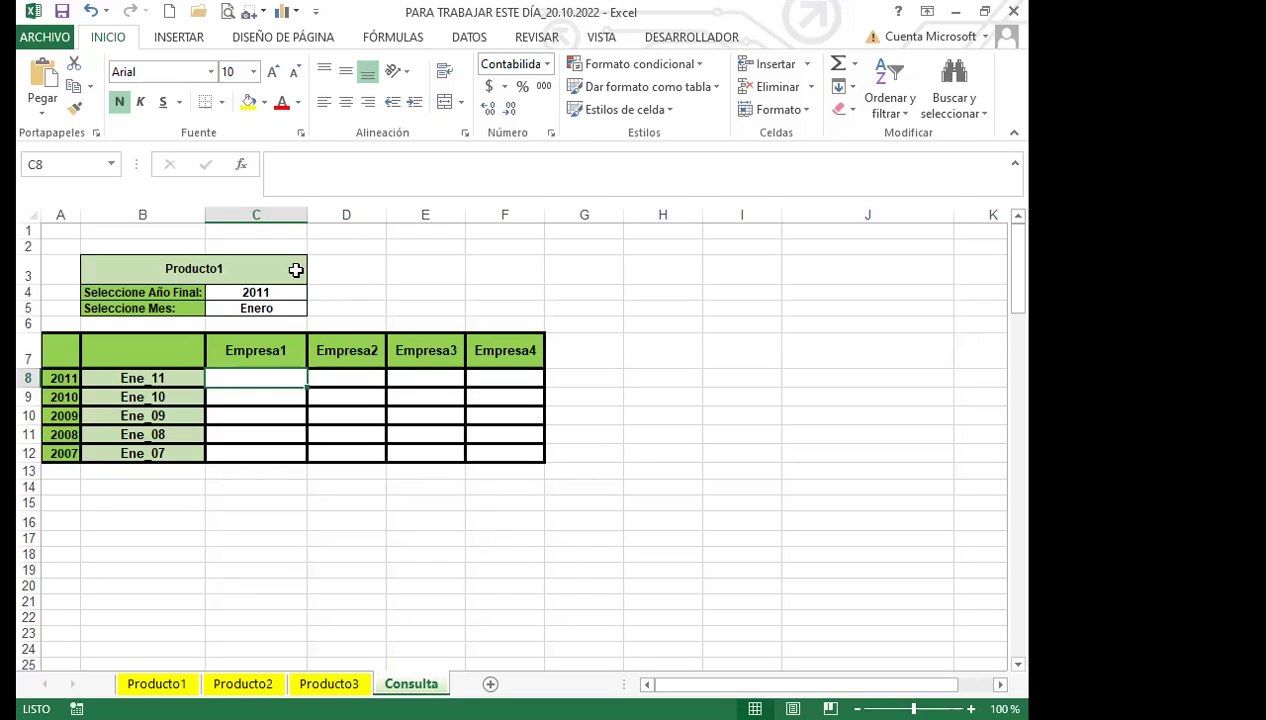
pyautogui.click(277, 303)
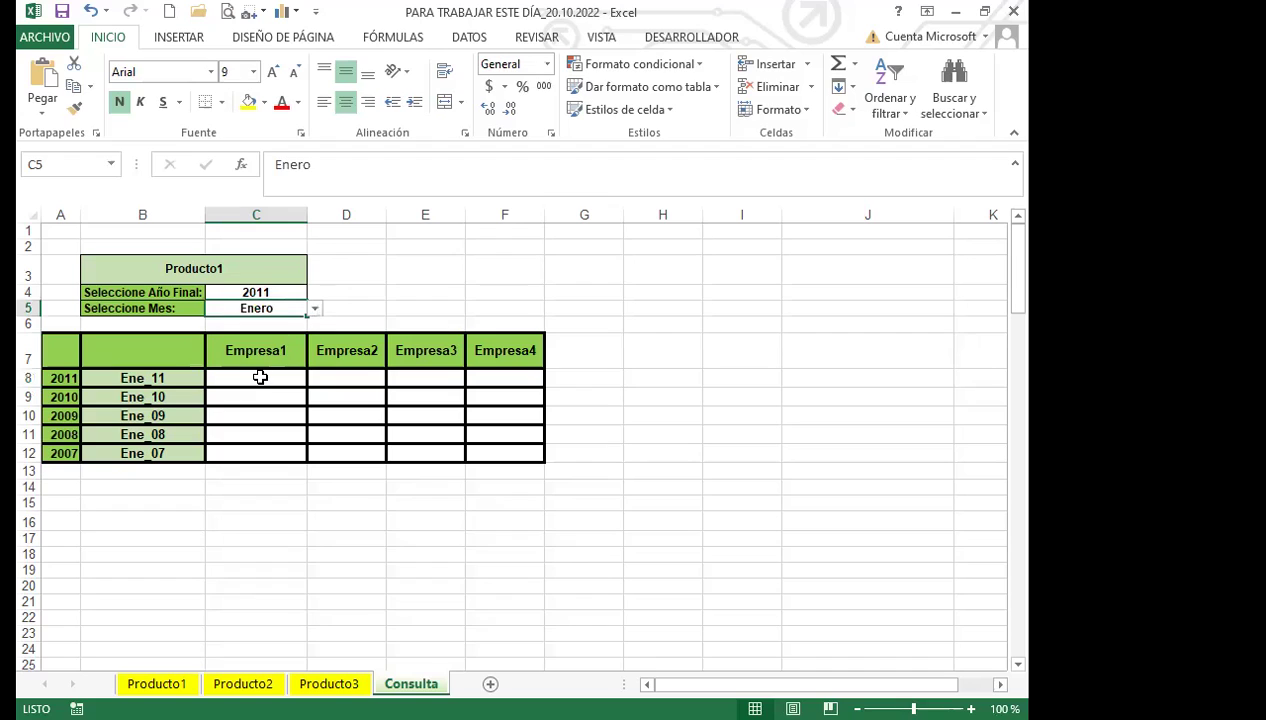
# Begin a formula in C8 of Consulta with INDICE, nesting INDIRECTO and CONCATENAR inside it.
pyautogui.click(259, 373)
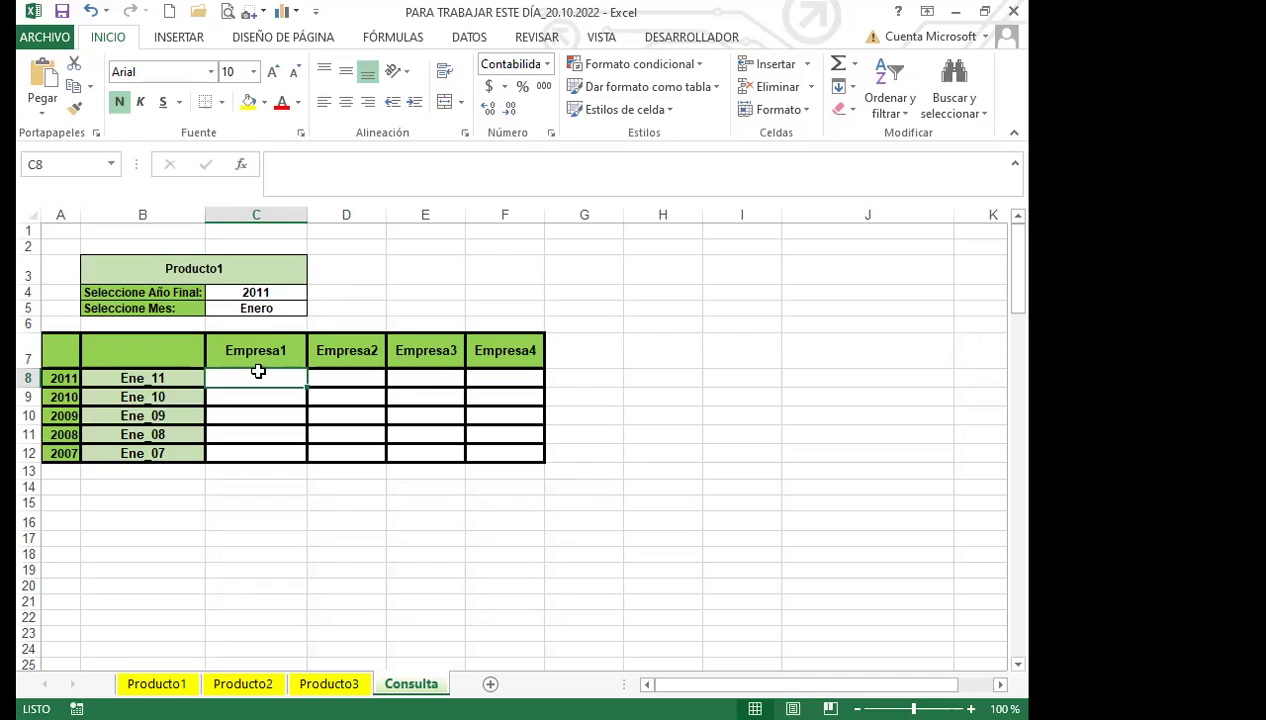
pyautogui.write('=')
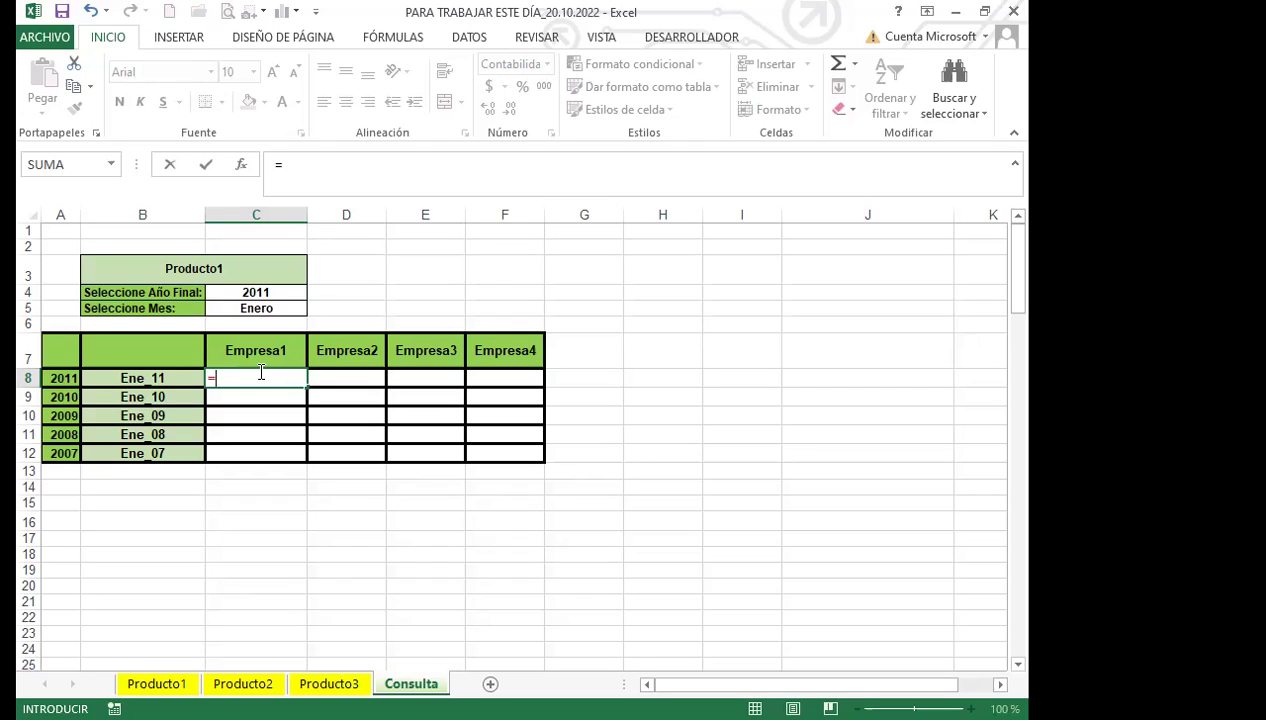
pyautogui.write('indi')
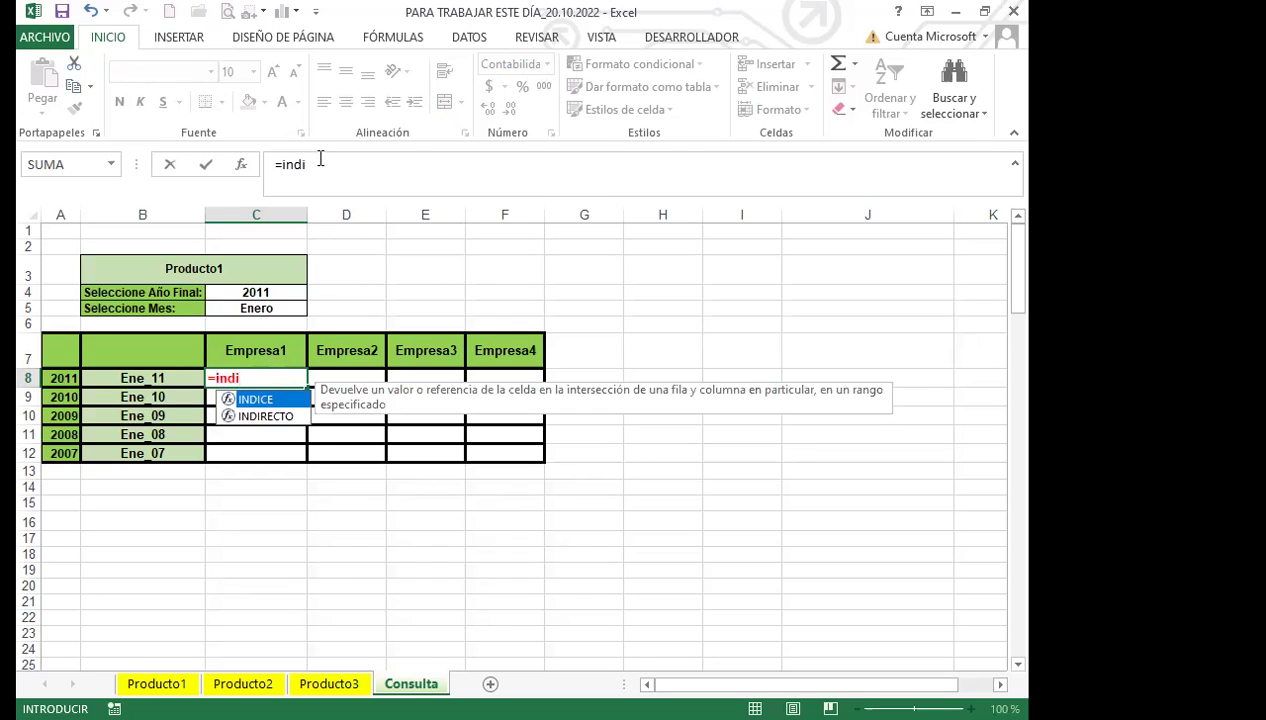
pyautogui.doubleClick(274, 402)
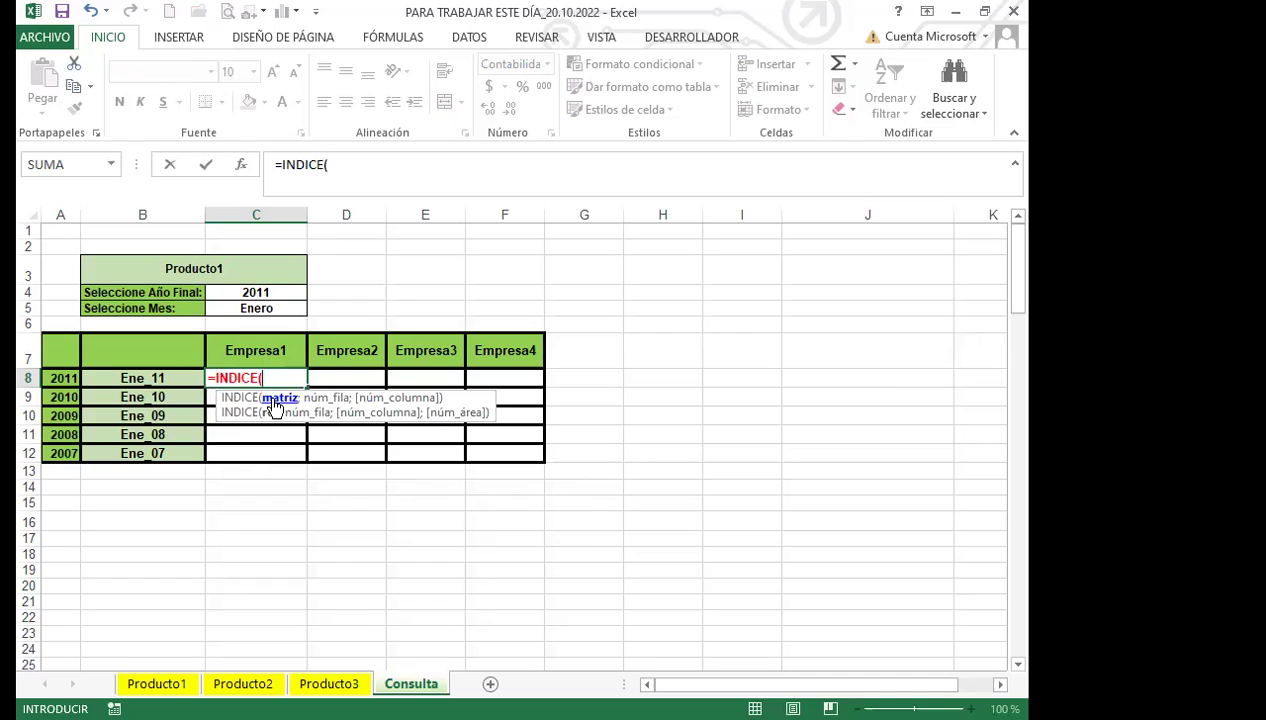
pyautogui.write('INDI')
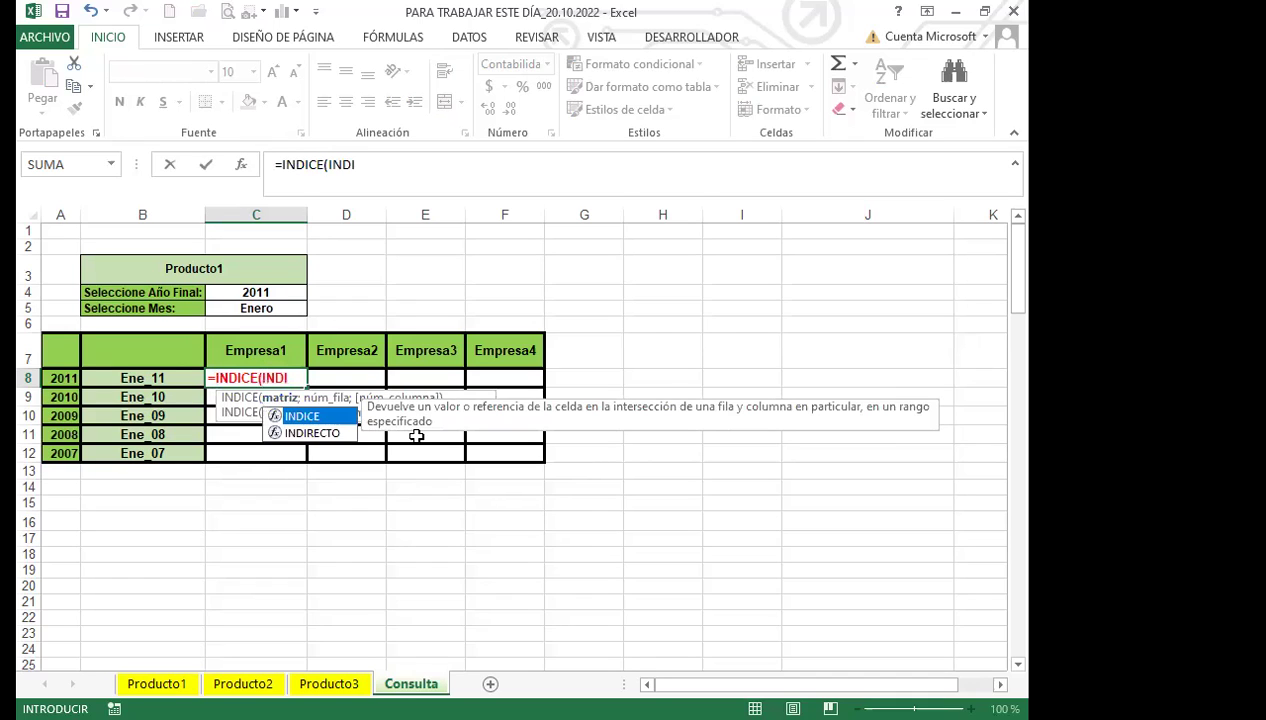
pyautogui.doubleClick(312, 433)
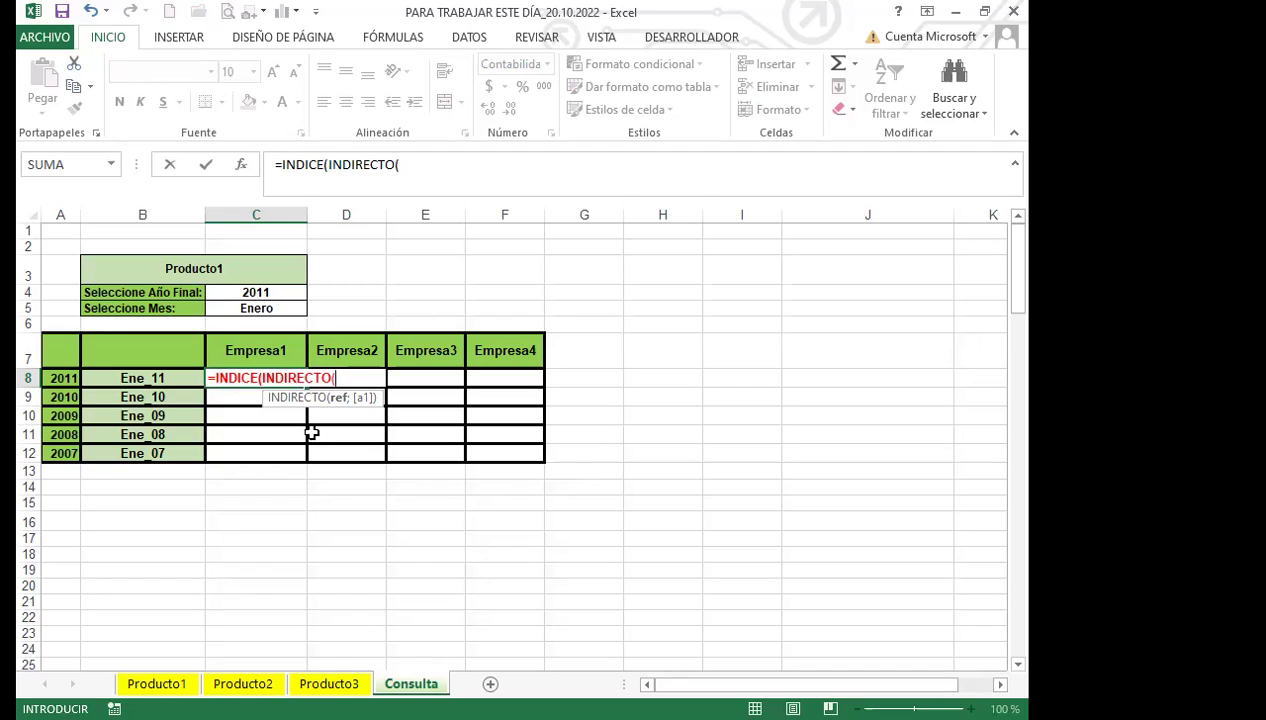
pyautogui.write('CONC')
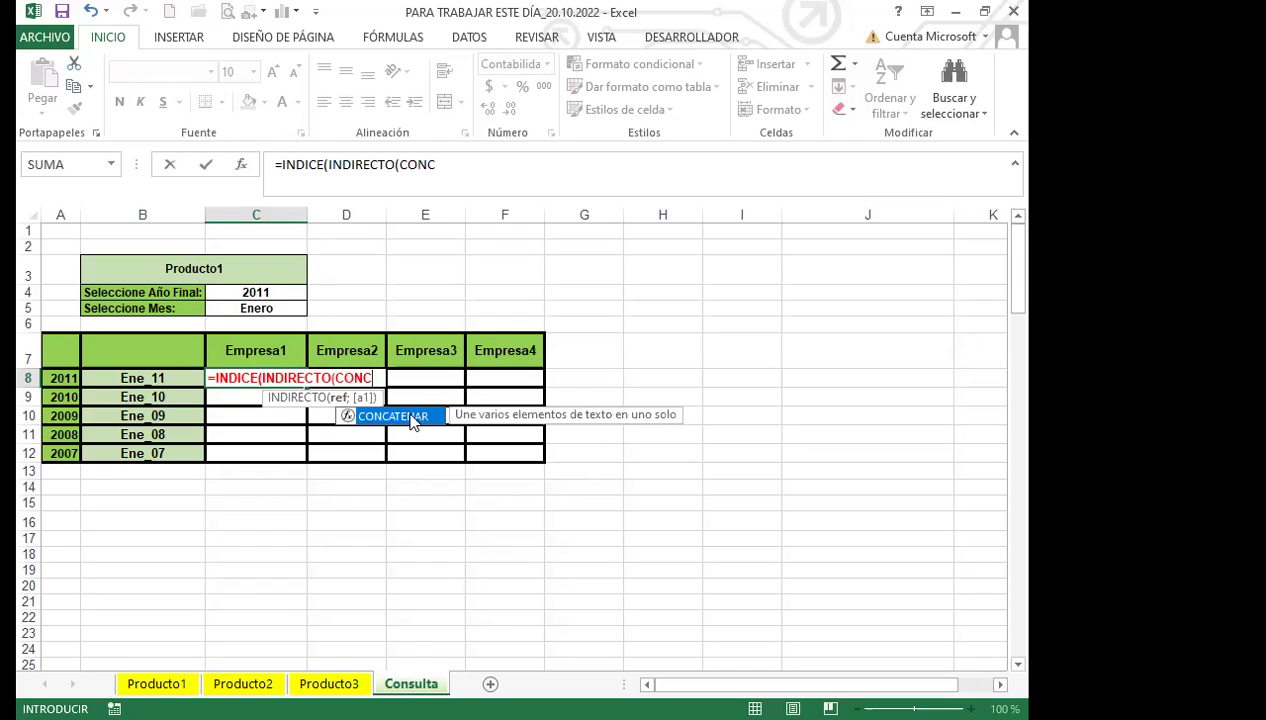
pyautogui.doubleClick(410, 416)
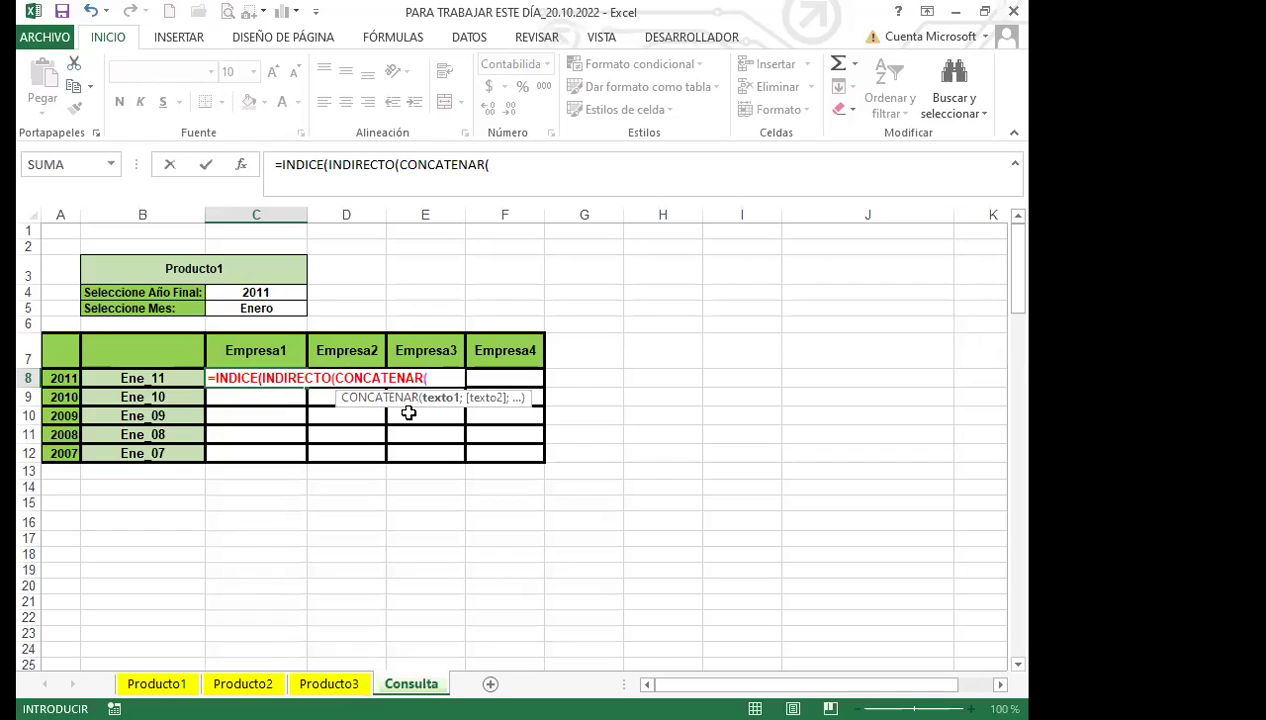
# Add the product selector cell as the absolute reference $B$3 for CONCATENAR's first argument.
pyautogui.click(264, 264)
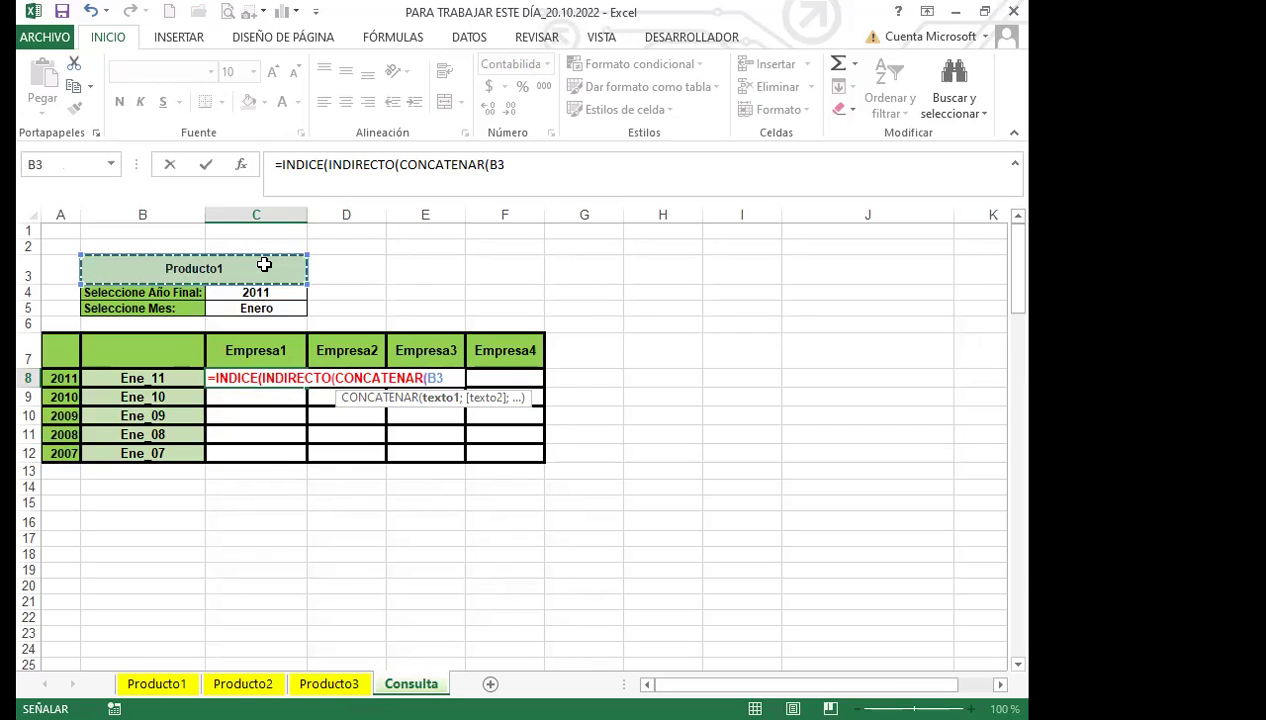
pyautogui.press('F4')
pyautogui.write(';')
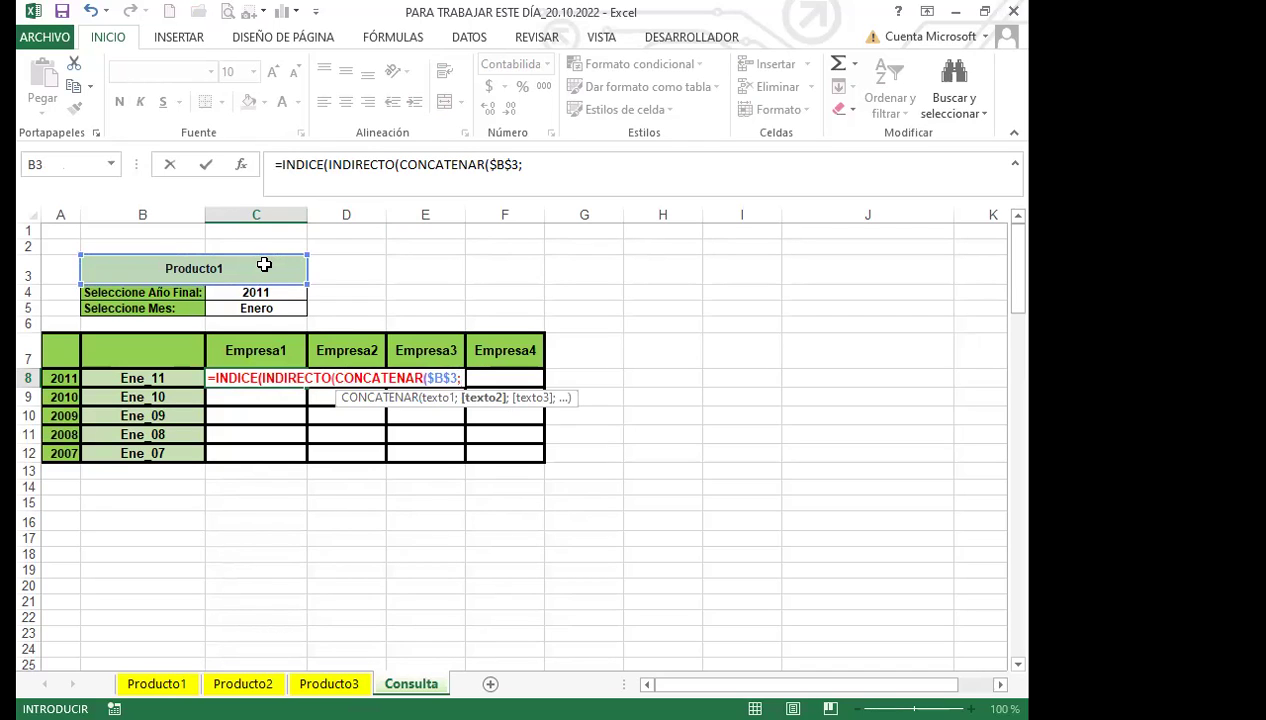
# Add the quoted text "!$C$1:$G$97" as CONCATENAR's second argument.
pyautogui.write('"!')
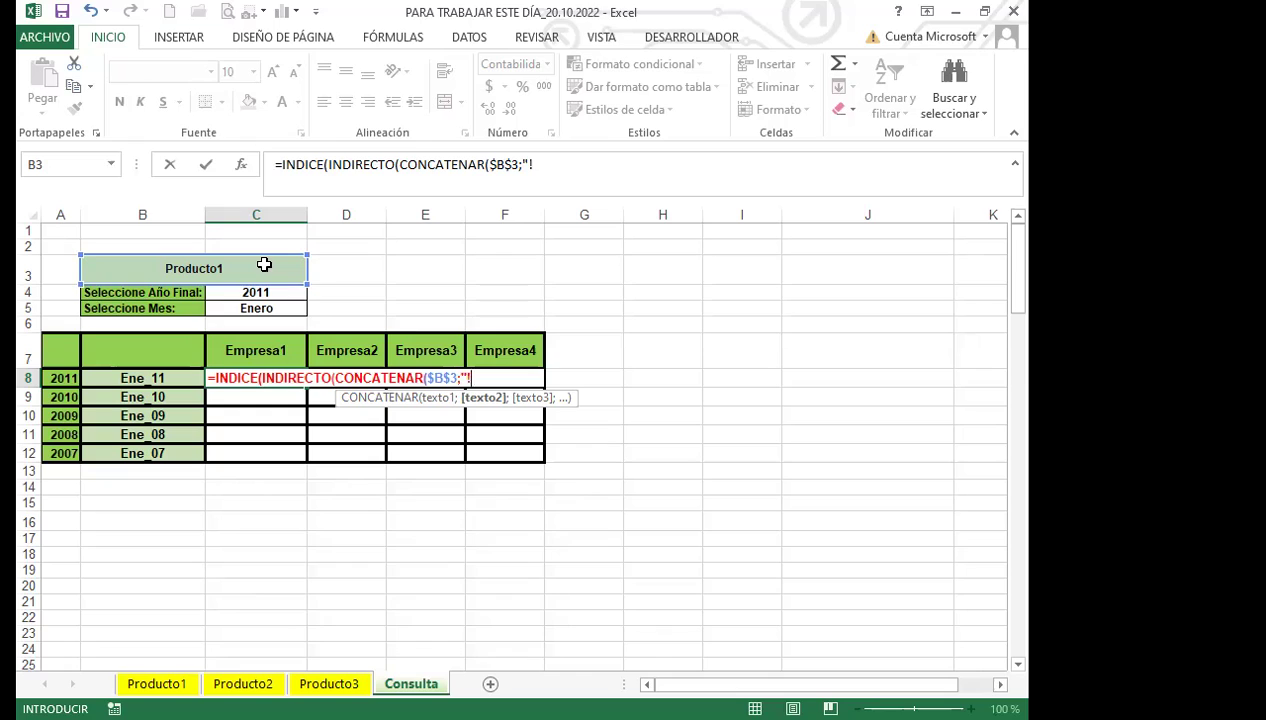
pyautogui.write('C1')
pyautogui.press('F4')
pyautogui.write(':G')
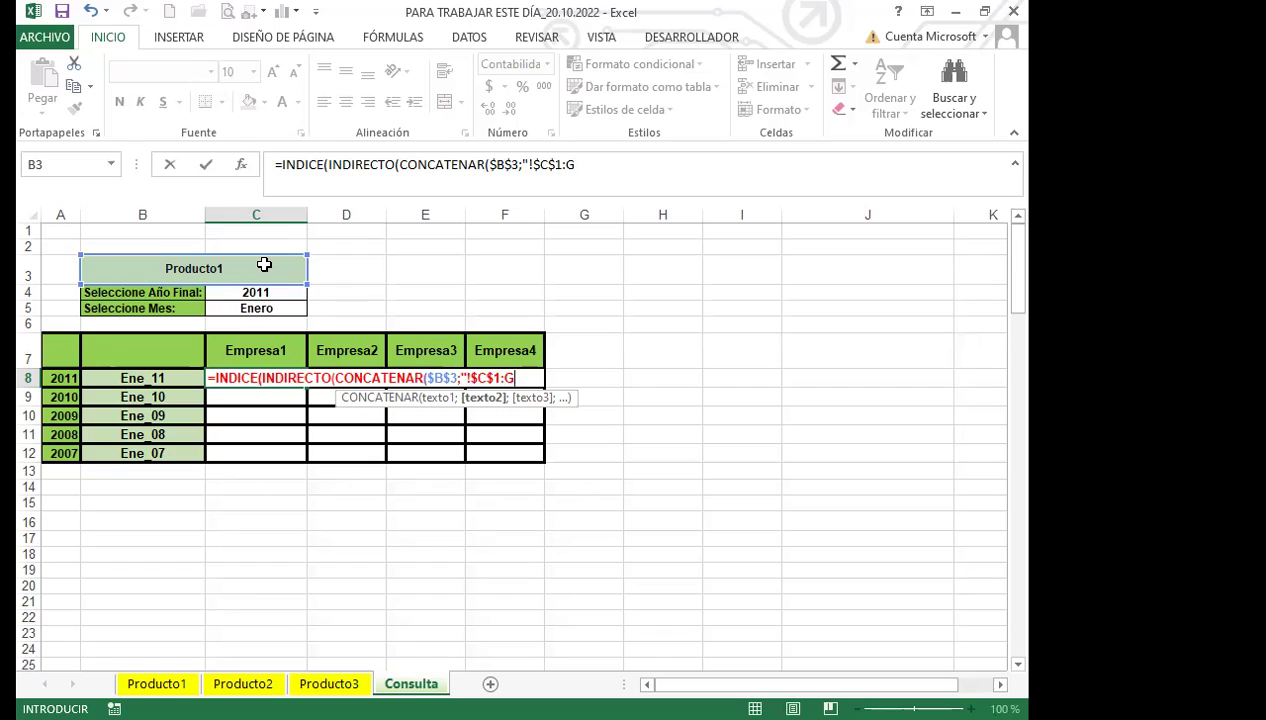
pyautogui.write('97')
pyautogui.press('F4')
pyautogui.click(264, 264)
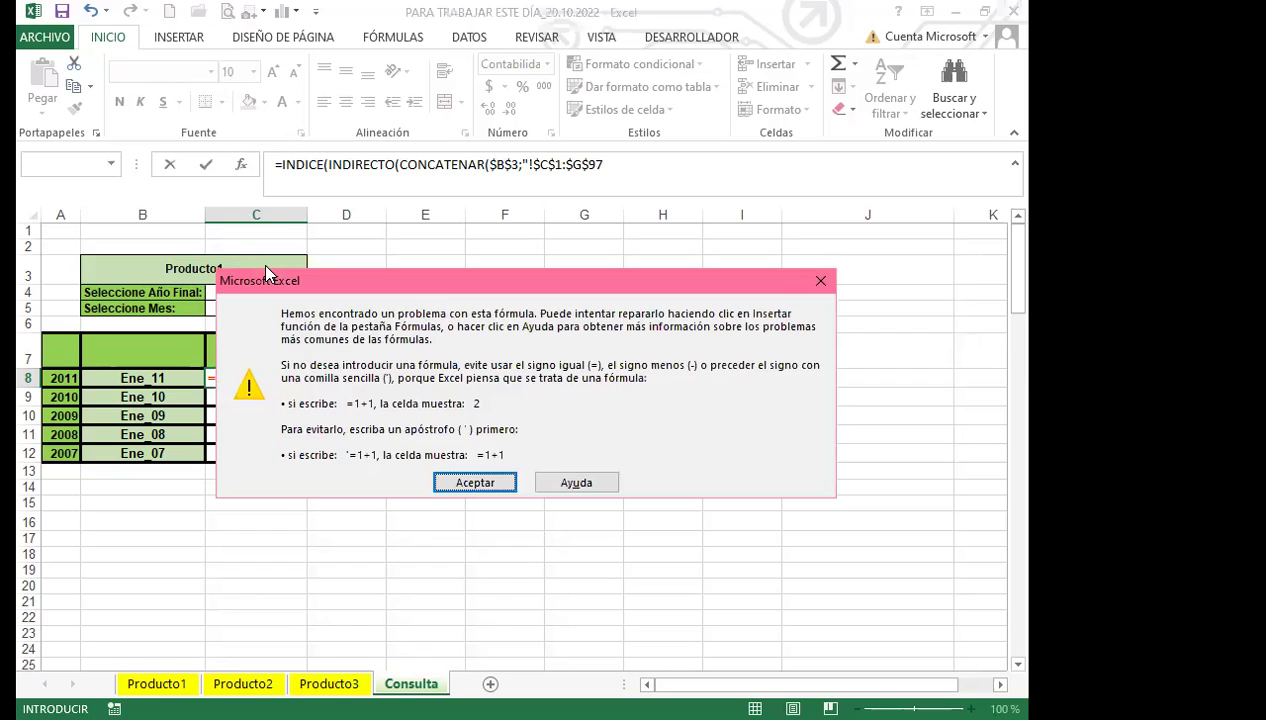
pyautogui.click(820, 281)
pyautogui.click(541, 378)
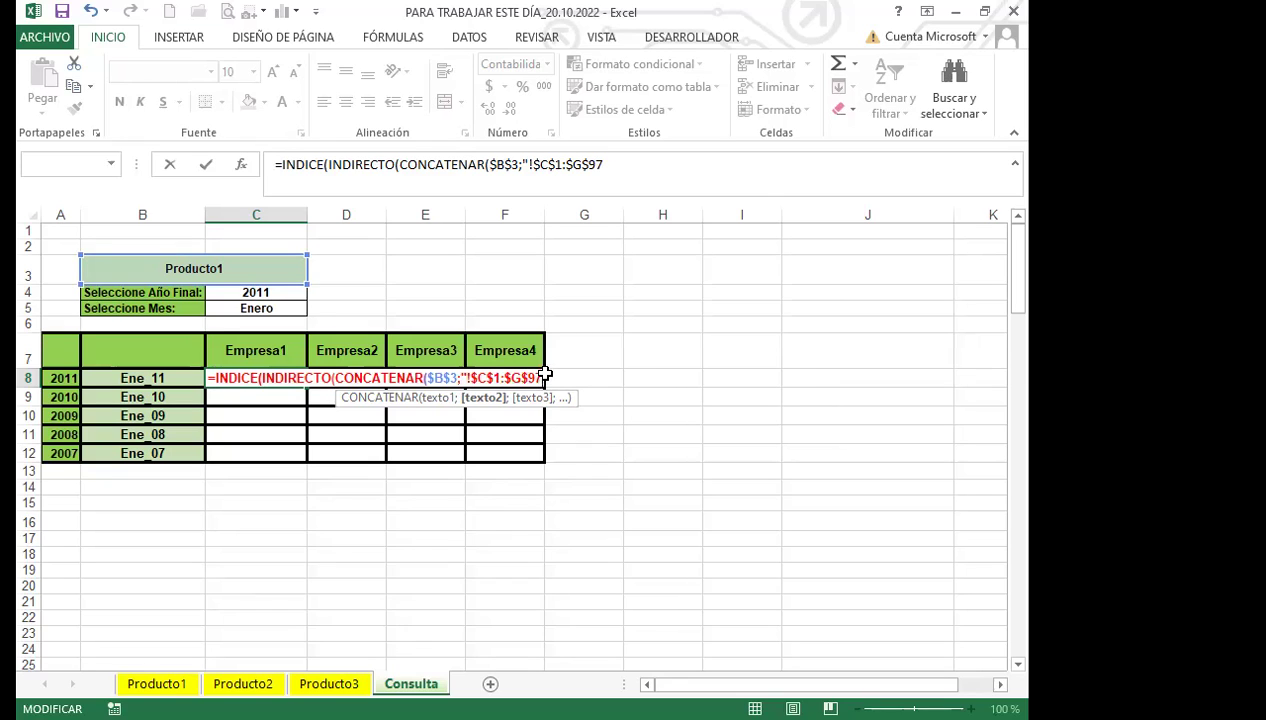
pyautogui.write('"')
# Copy the partial C8 formula without its equals sign, cancel the cell edit, and paste it as text into C17.
pyautogui.moveTo(546, 378); pyautogui.dragTo(217, 378)
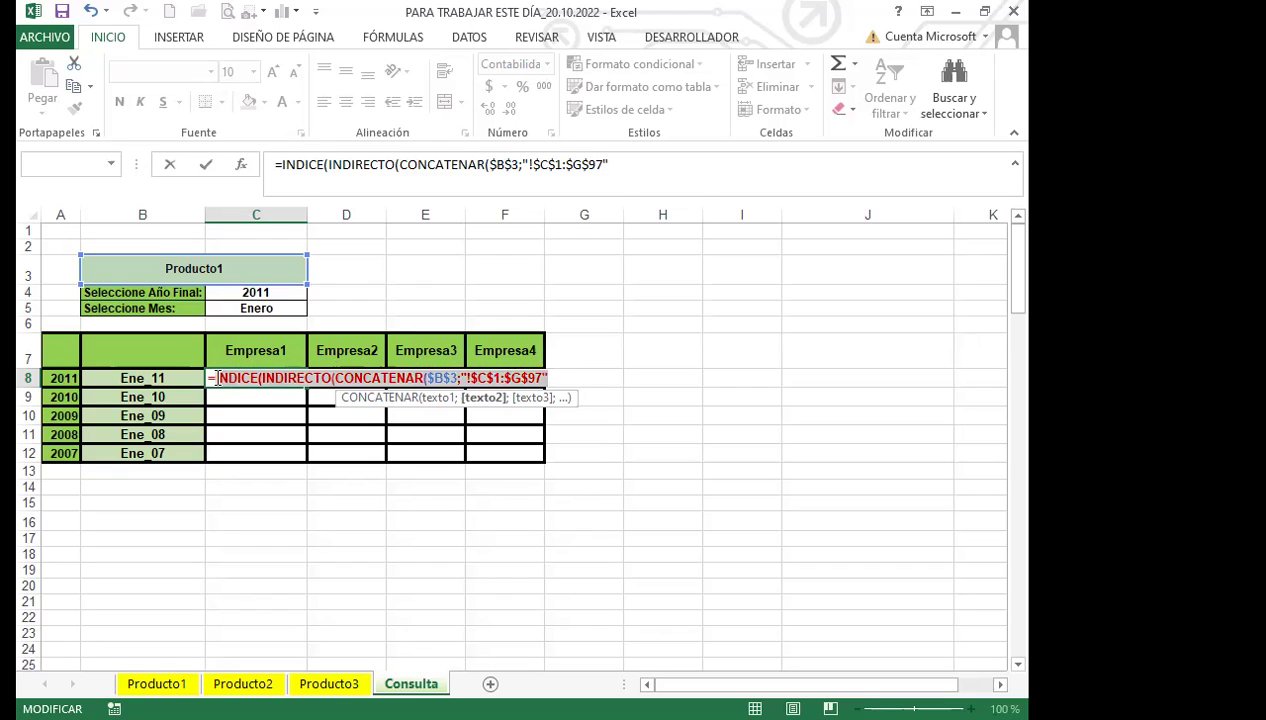
pyautogui.hotkey('ctrl', 'c')
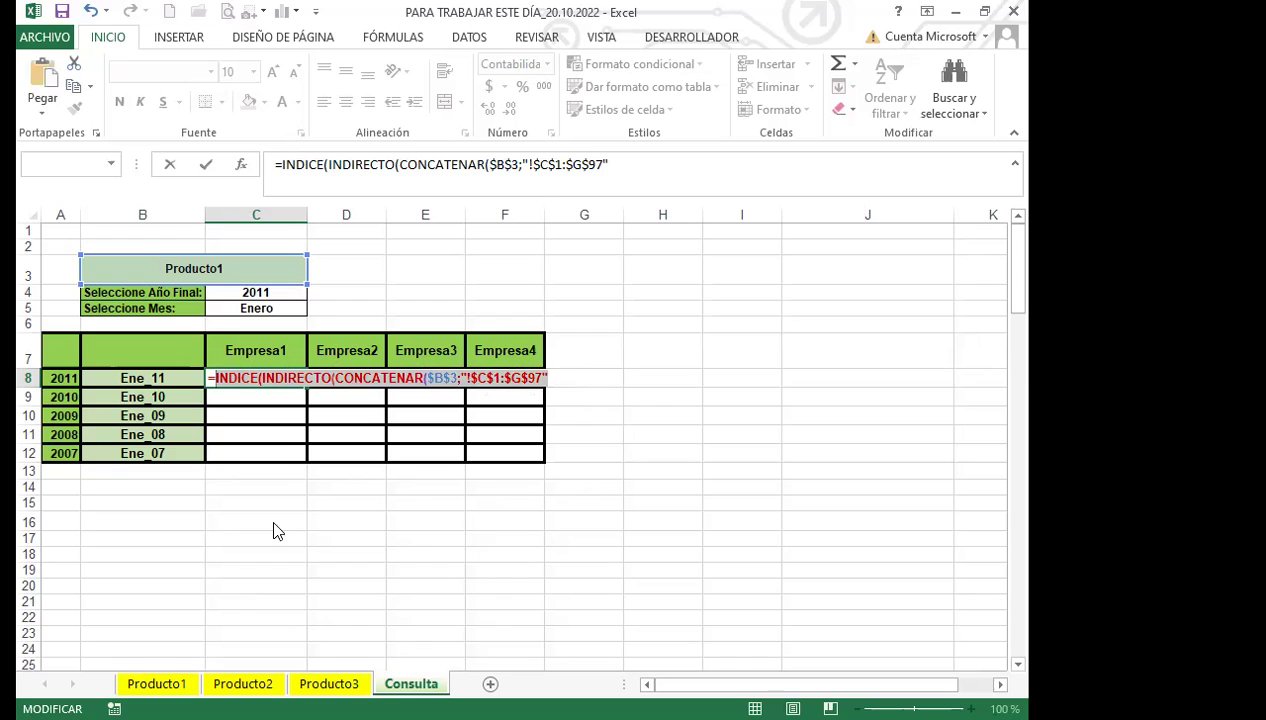
pyautogui.press('Return')
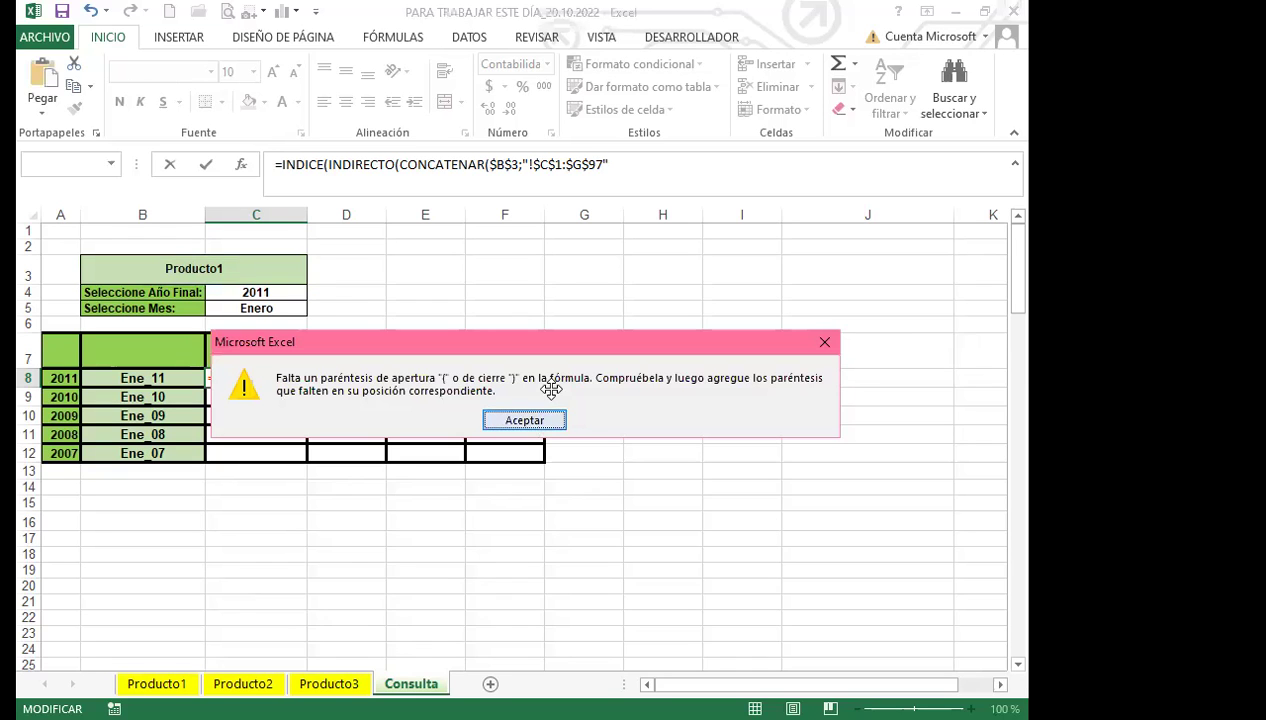
pyautogui.press('Return')
pyautogui.press('Escape')
pyautogui.click(262, 538)
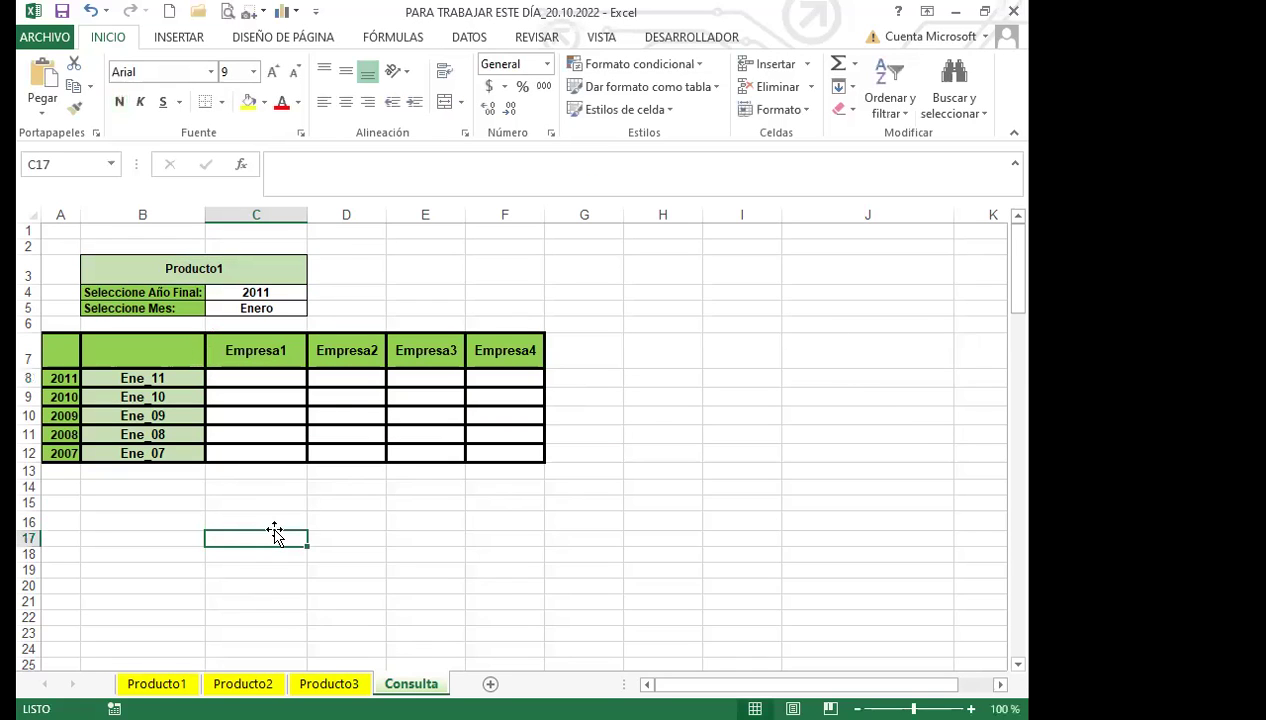
pyautogui.hotkey('ctrl', 'v')
pyautogui.press('Up')
pyautogui.press('Up')
pyautogui.press('Up')
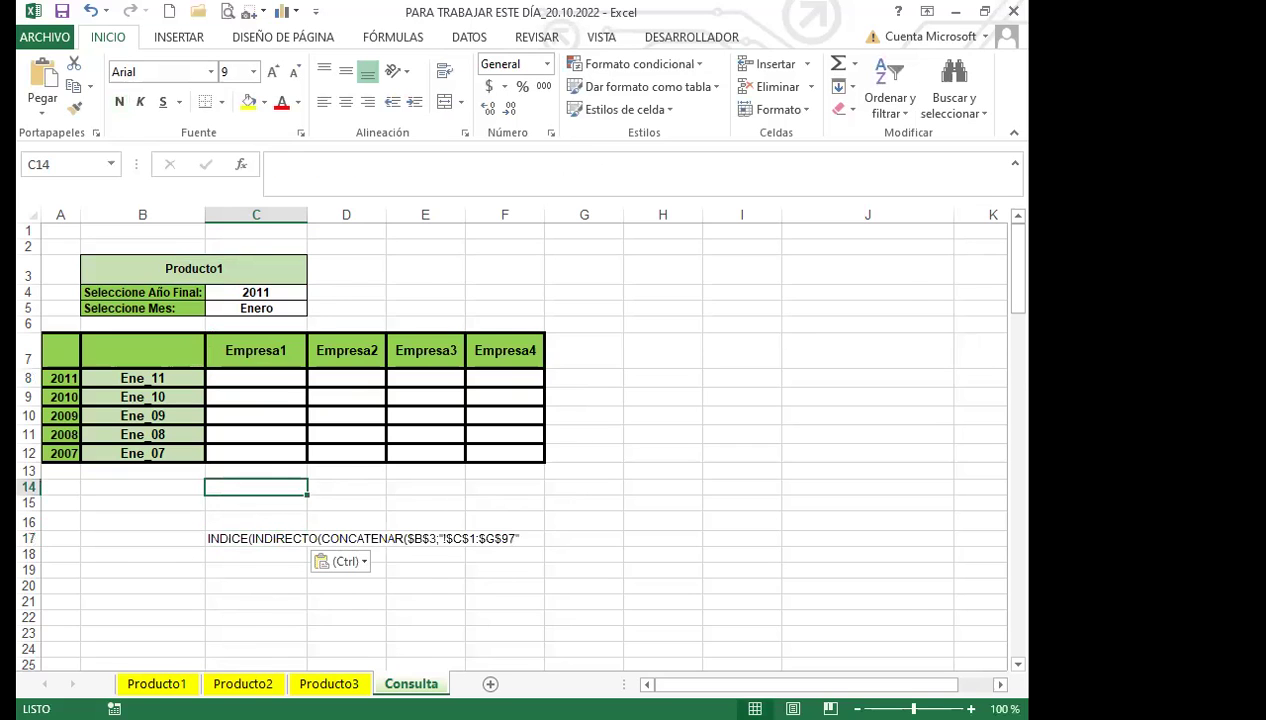
# Examine the data range from C1 to G97 on the Producto1 sheet, including the Fecha formula in C94.
pyautogui.click(156, 684)
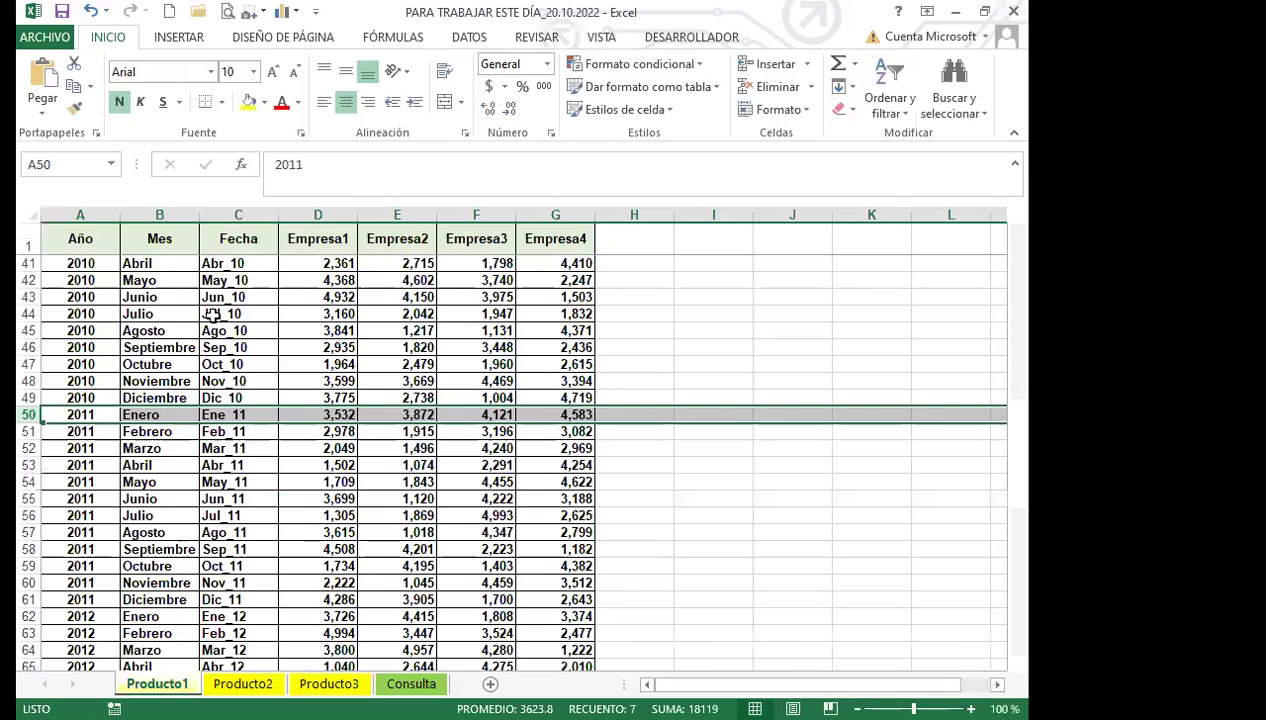
pyautogui.click(232, 239)
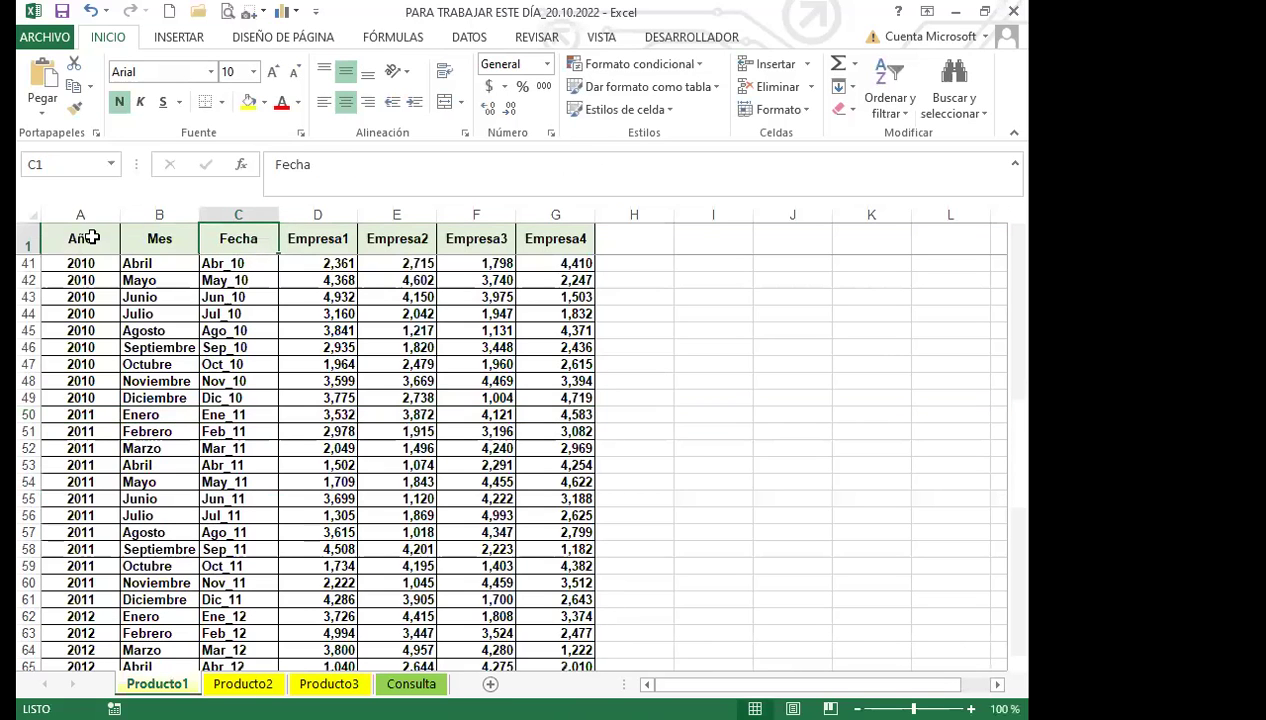
pyautogui.click(535, 238)
pyautogui.scroll(-1, 547, 541)
pyautogui.scroll(-14, 547, 541)
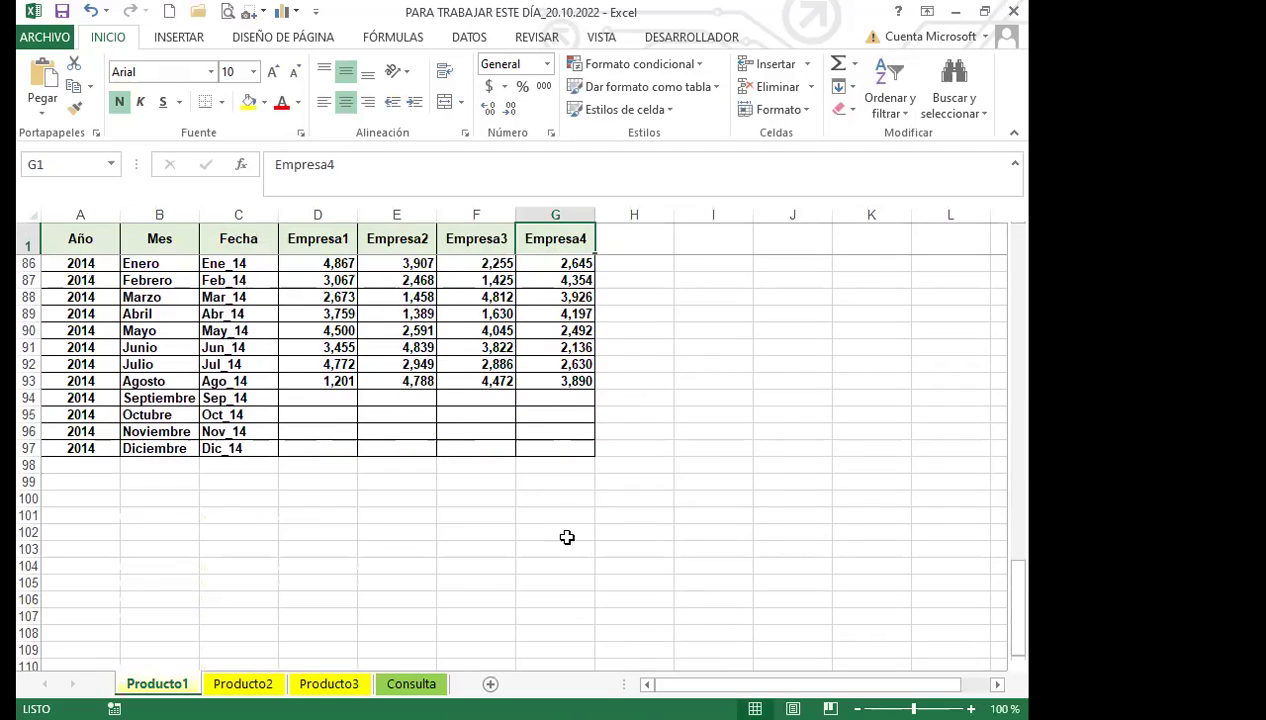
pyautogui.click(554, 446)
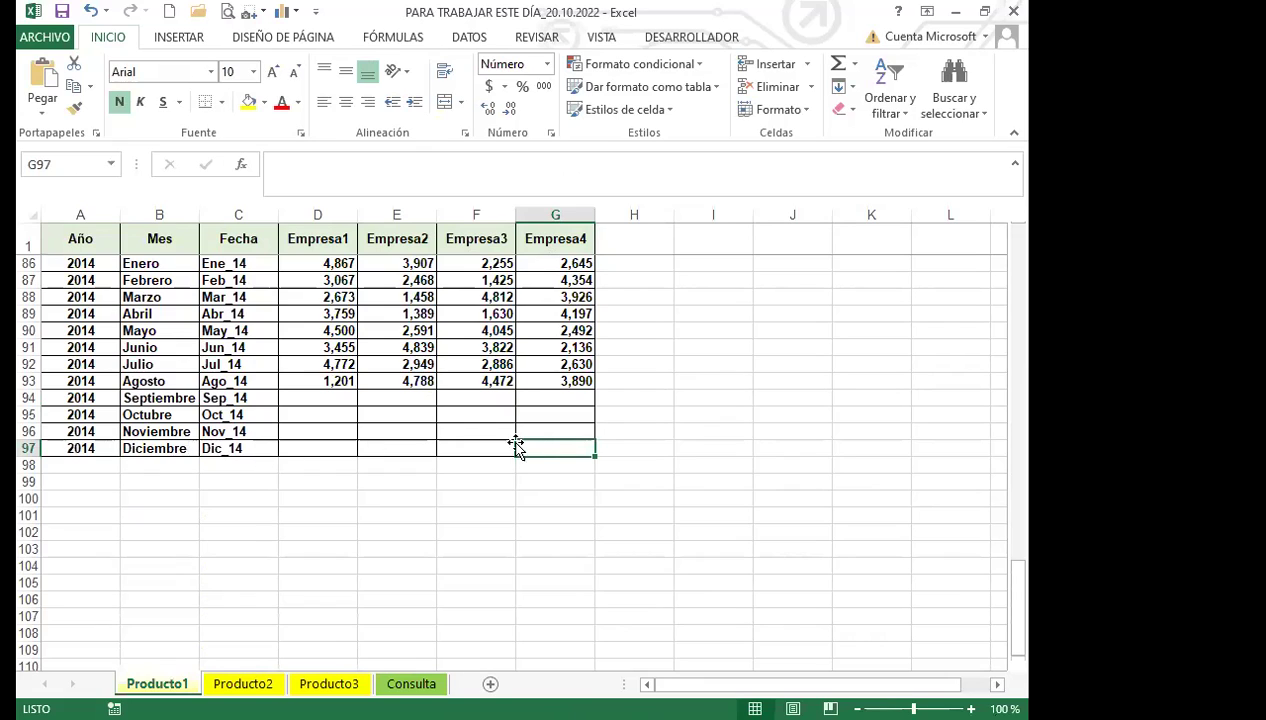
pyautogui.click(243, 398)
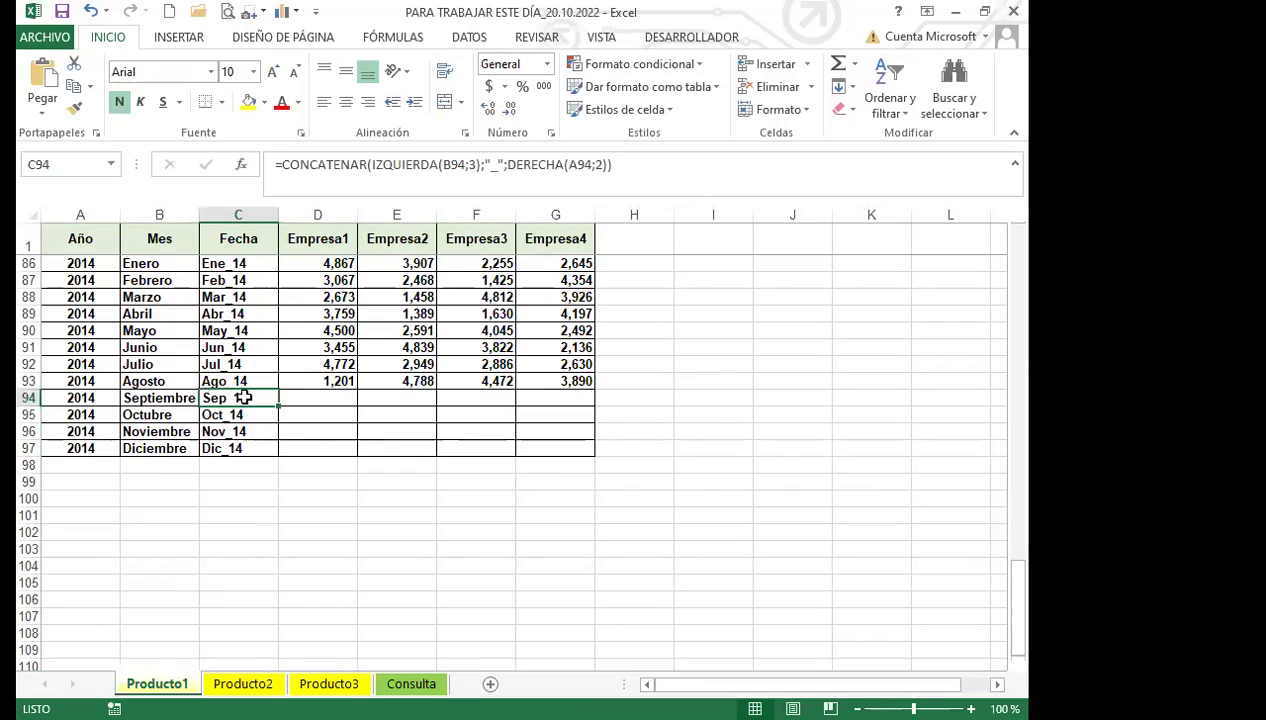
# Check the corner cells C1 and G97 of the data table on the Producto1 sheet.
pyautogui.click(561, 447)
pyautogui.scroll(20, 291, 390)
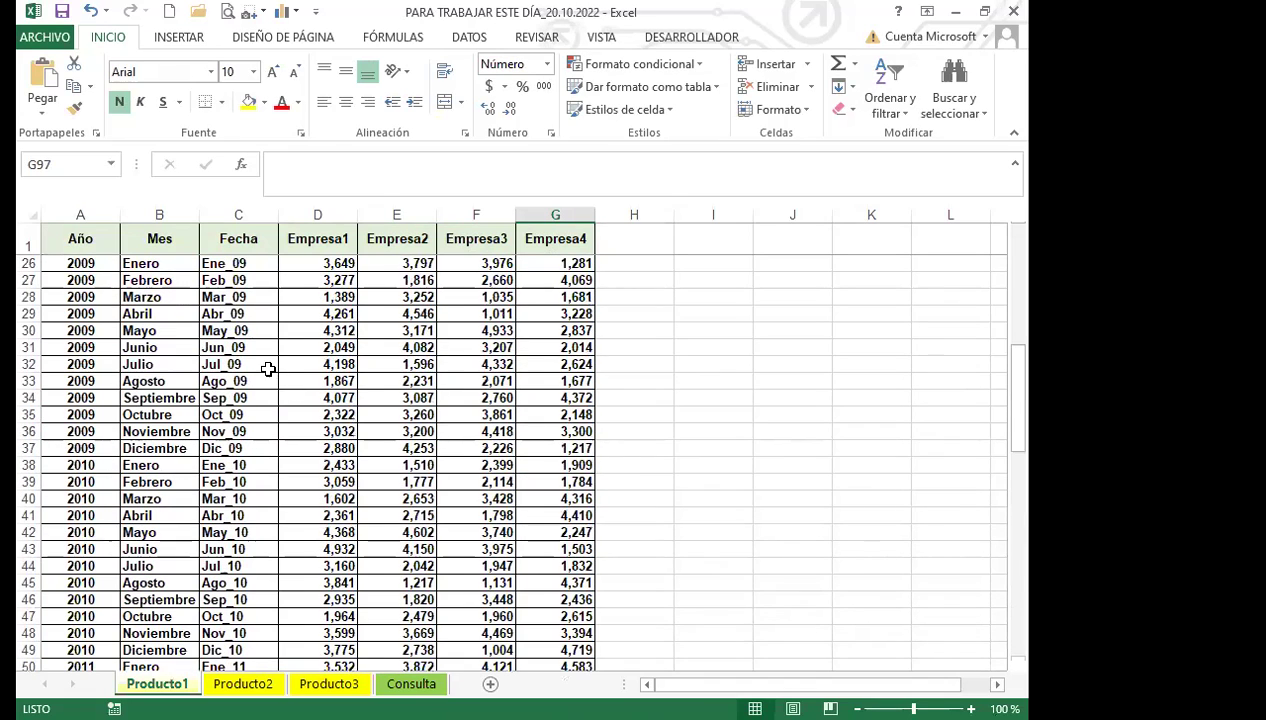
pyautogui.click(226, 239)
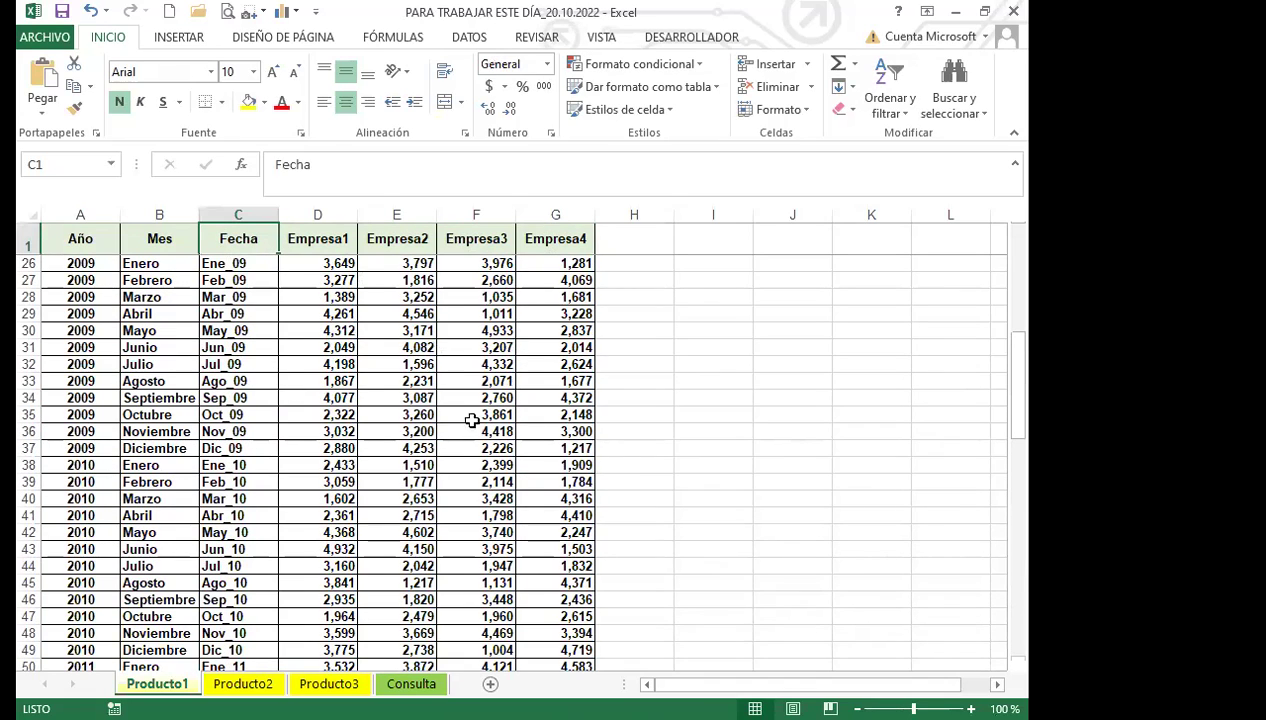
pyautogui.scroll(-12, 509, 466)
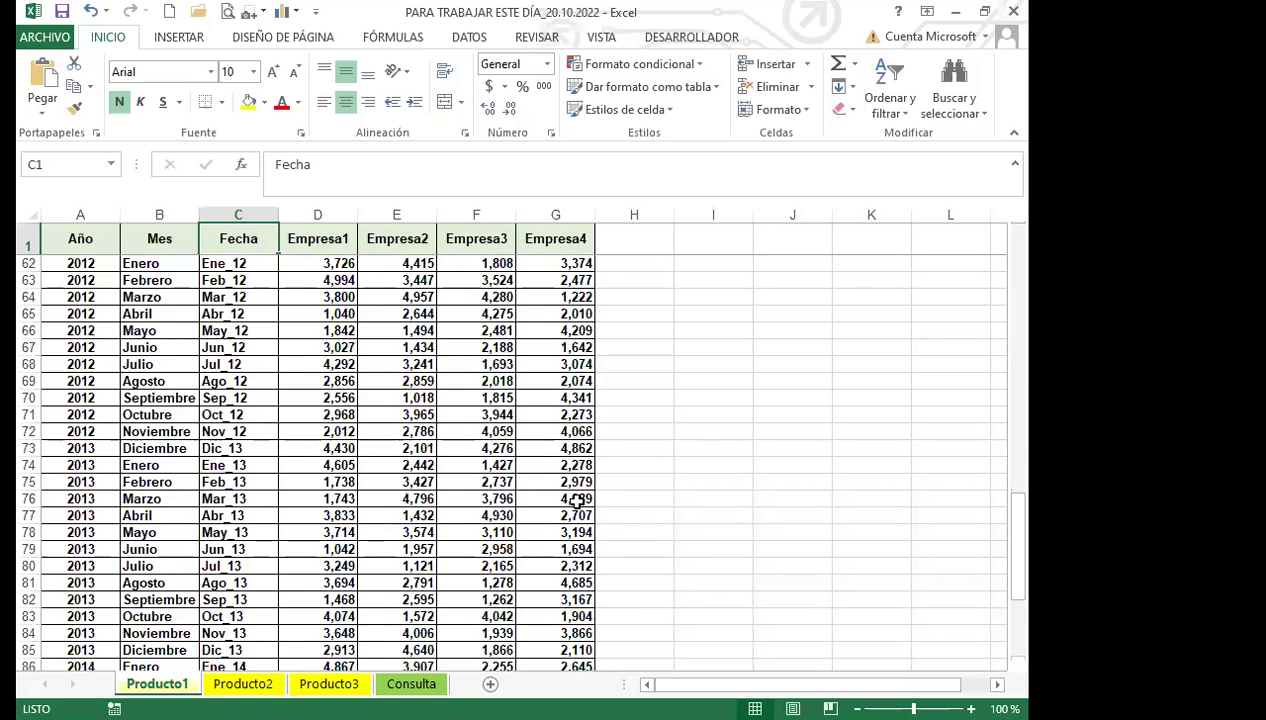
pyautogui.scroll(-7, 577, 500)
pyautogui.click(570, 498)
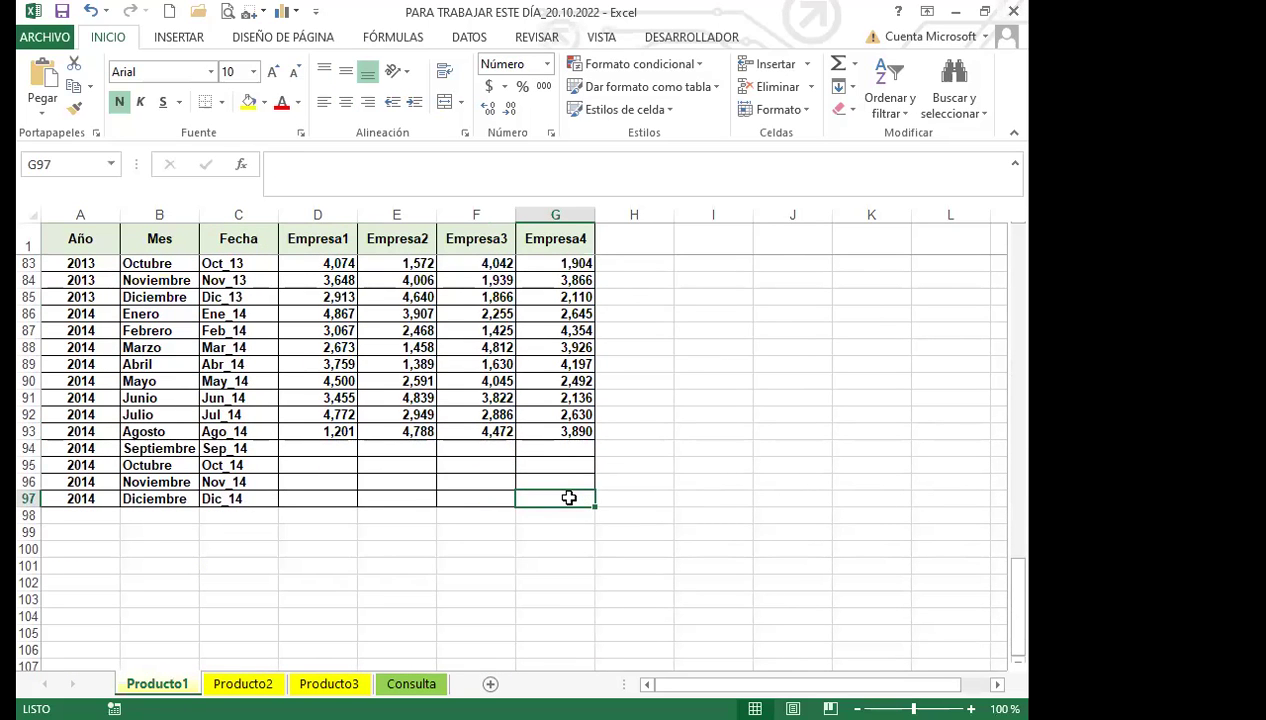
# Return to the Consulta sheet and re-enter the copied partial INDICE formula in C8, preceded by an equals sign.
pyautogui.click(404, 684)
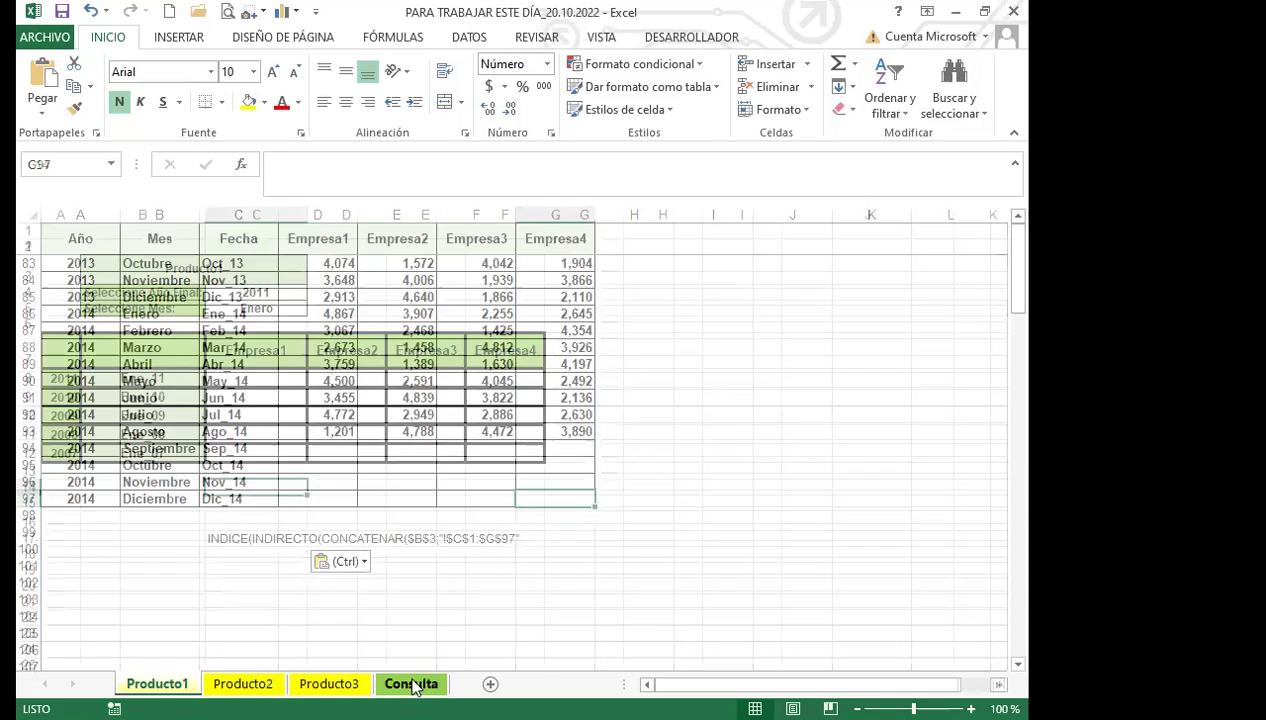
pyautogui.click(238, 383)
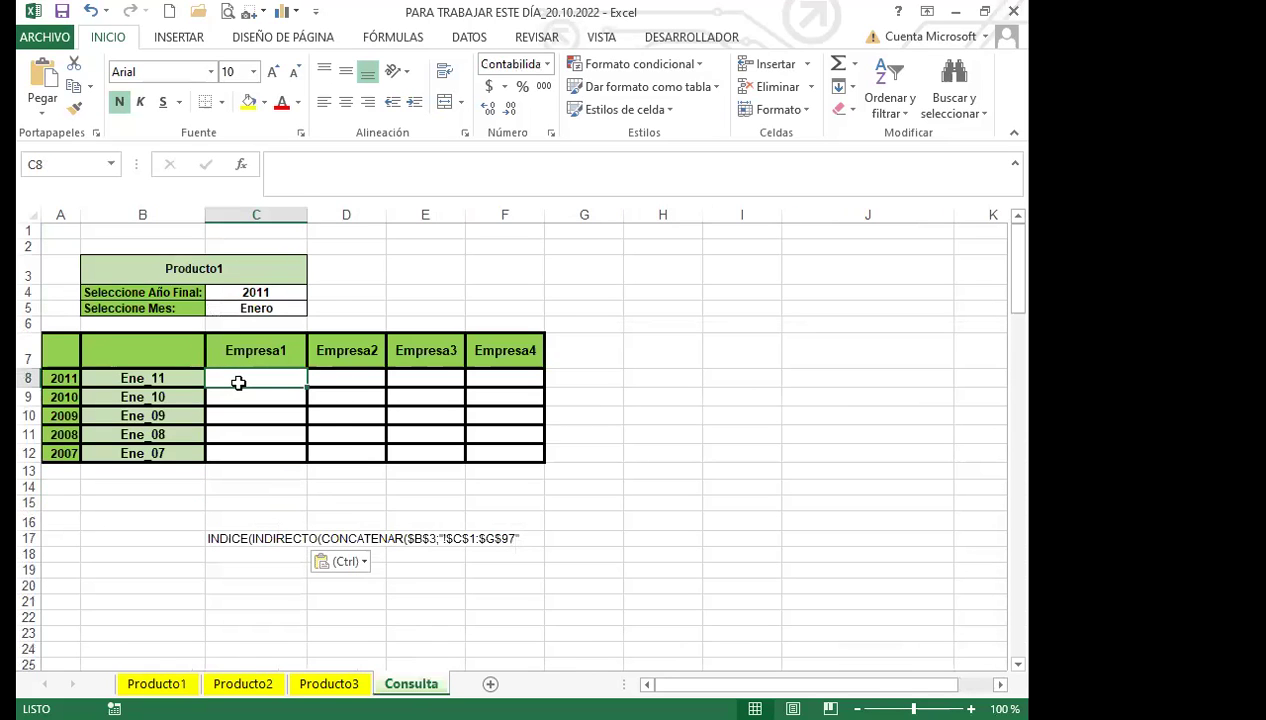
pyautogui.write('=')
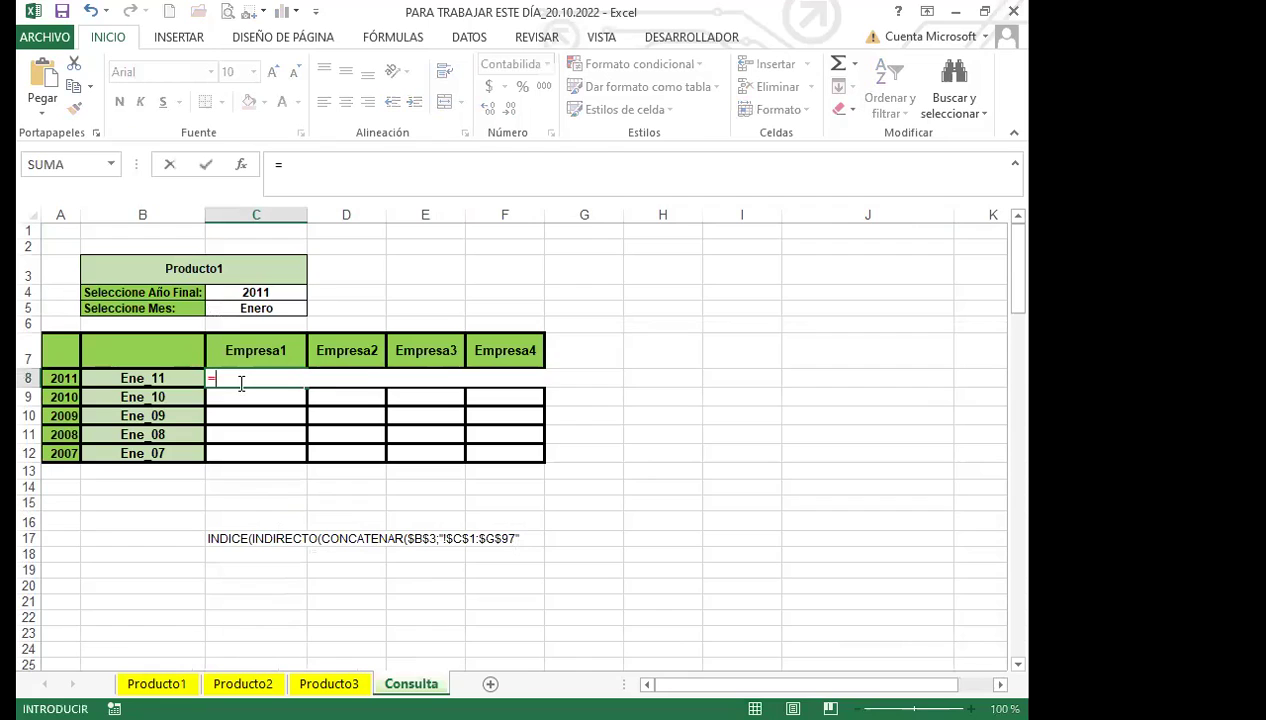
pyautogui.hotkey('ctrl', 'v')
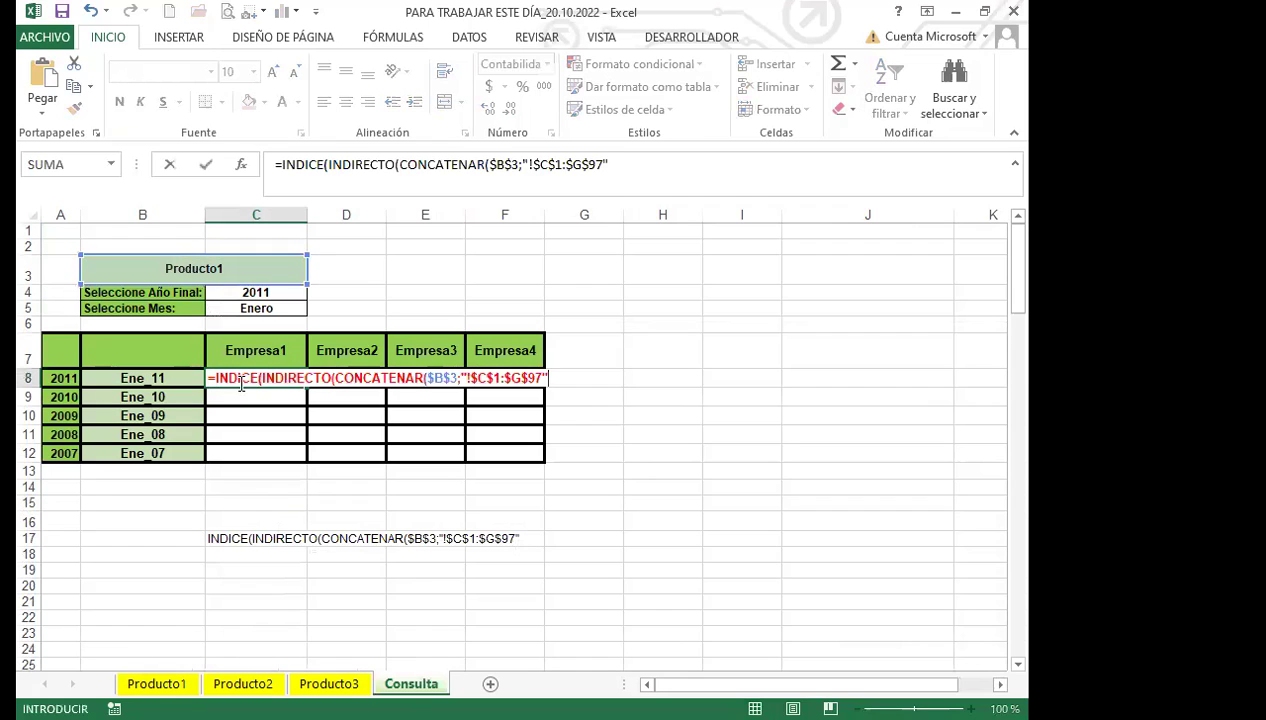
# Close the CONCATENAR and INDIRECTO functions in C8 and add a semicolon to move on to INDICE's row argument.
pyautogui.click(549, 375)
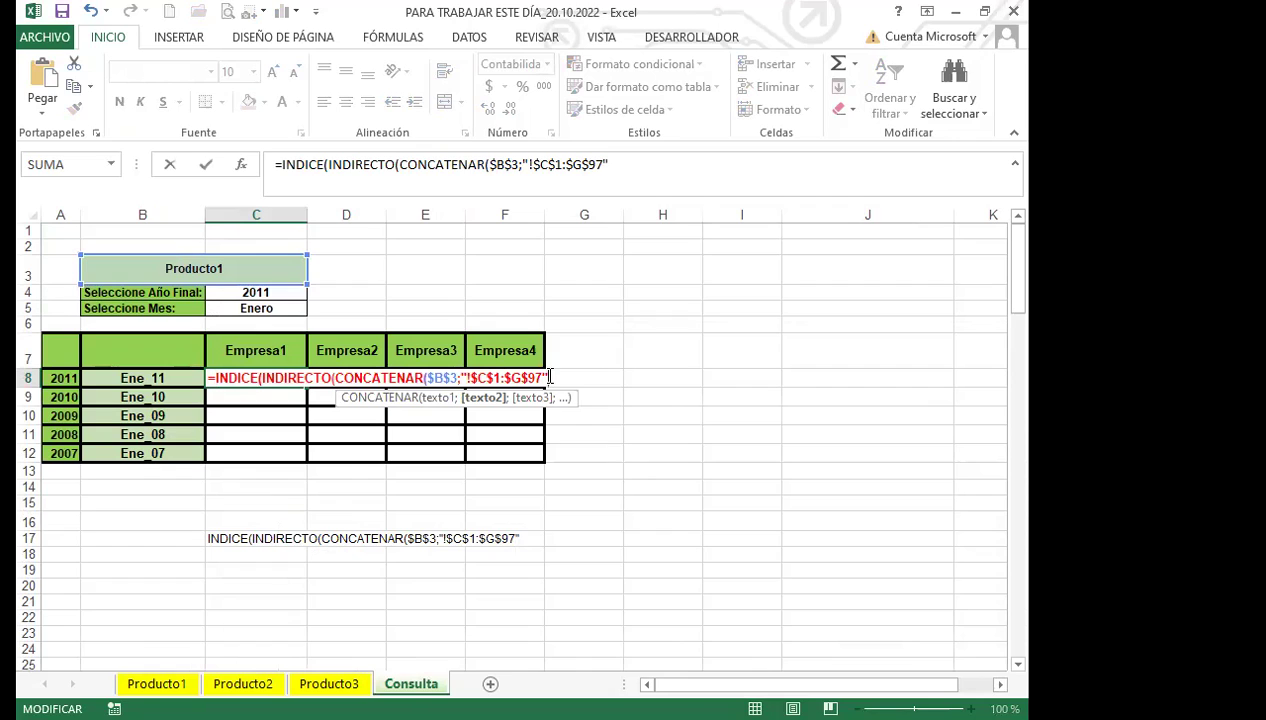
pyautogui.write(')')
pyautogui.click(549, 377)
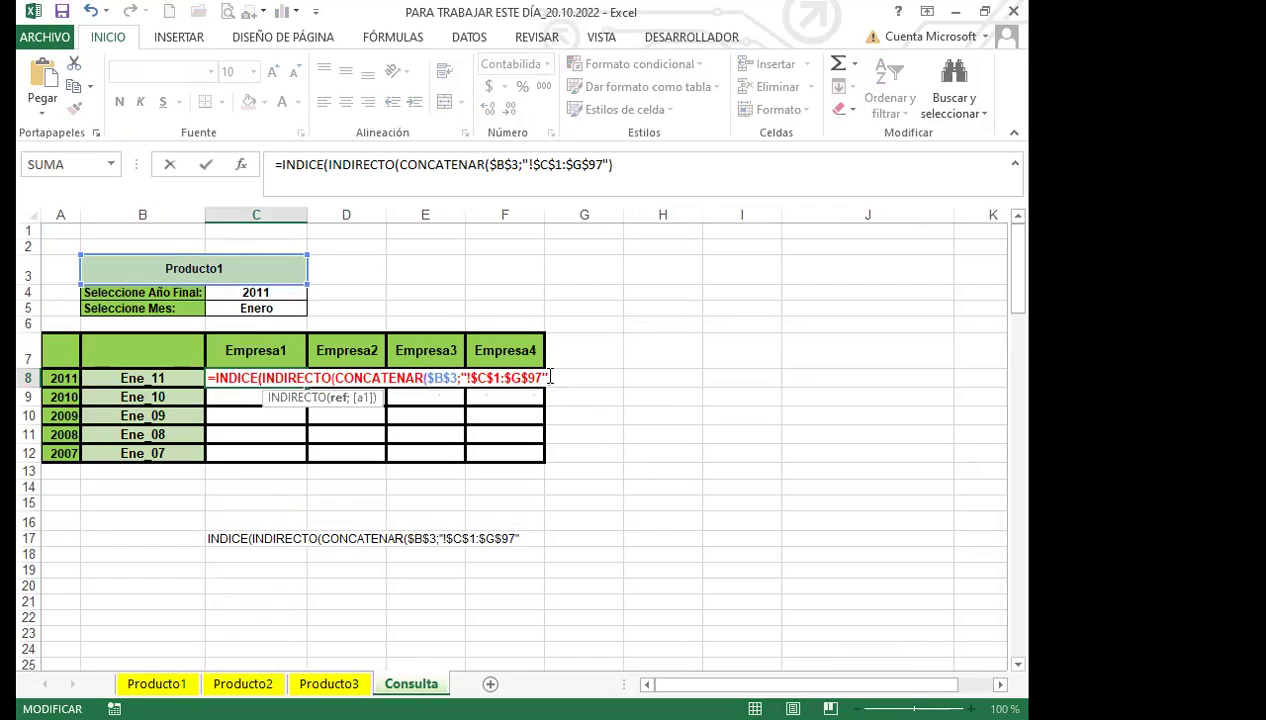
pyautogui.write(')')
pyautogui.click(549, 377)
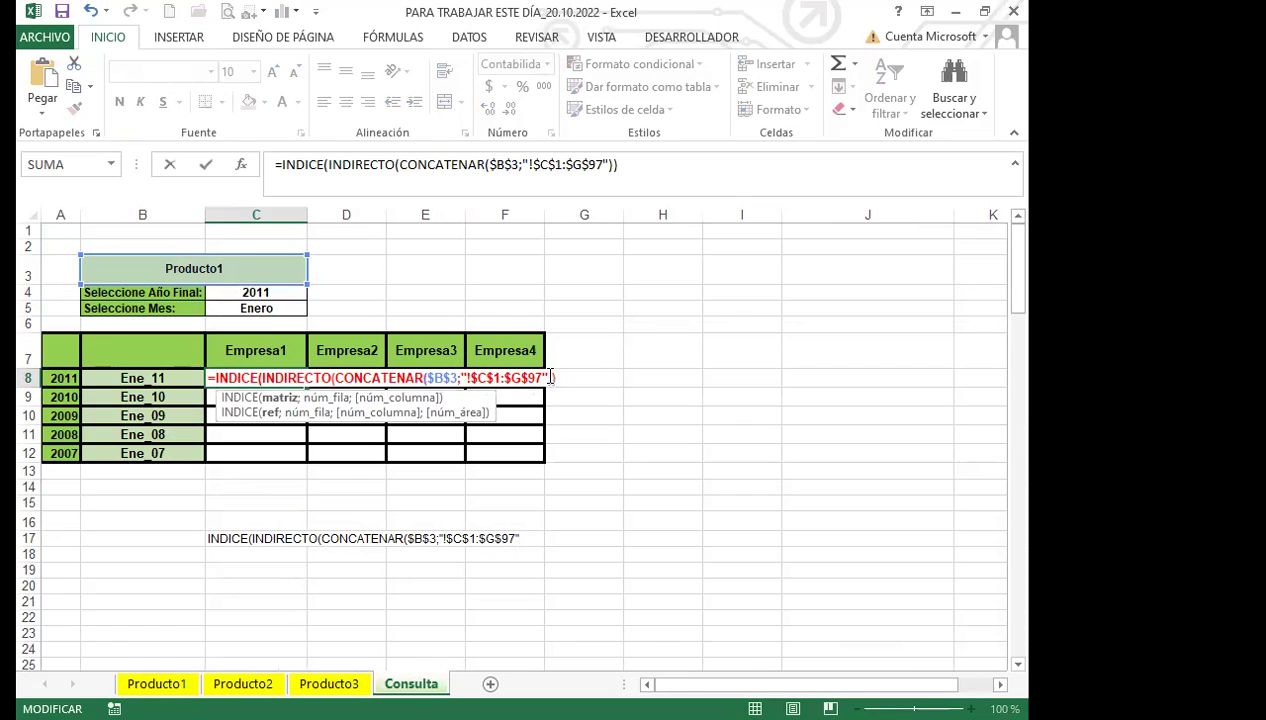
pyautogui.write(';')
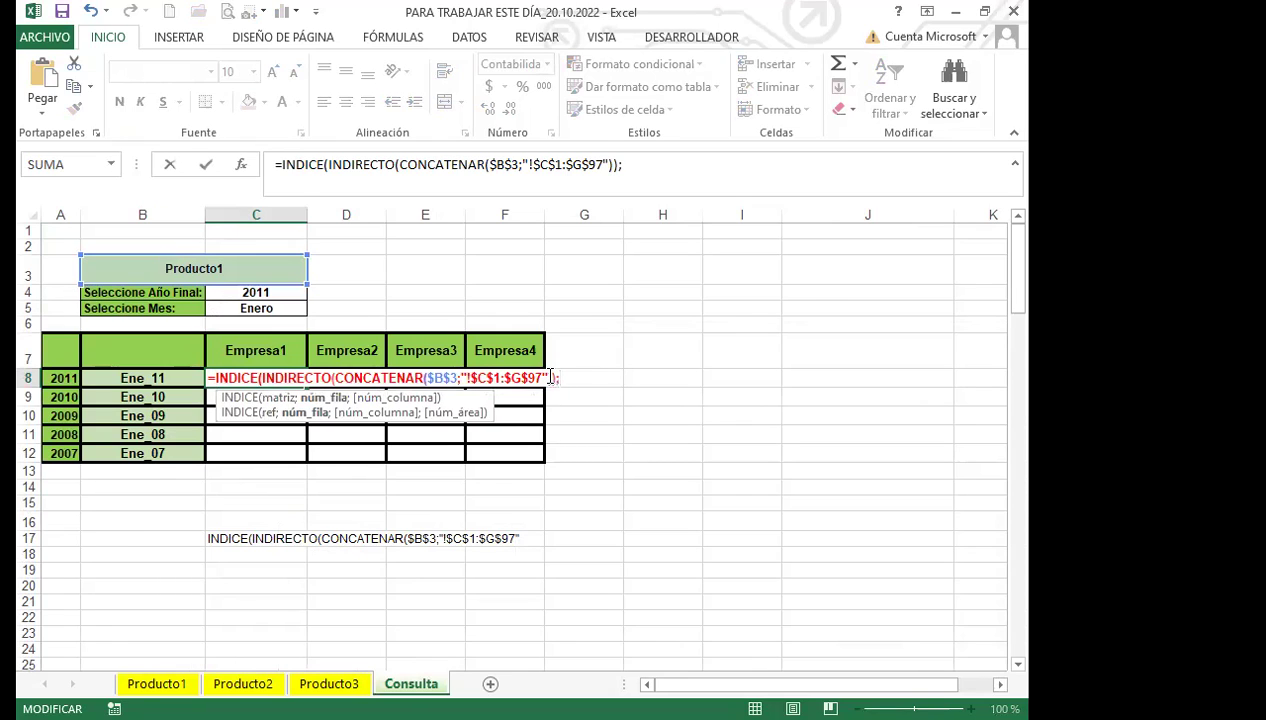
# Add COINCIDIR as INDICE's row argument, with the column-locked reference $B8 as its lookup value.
pyautogui.write('COIN')
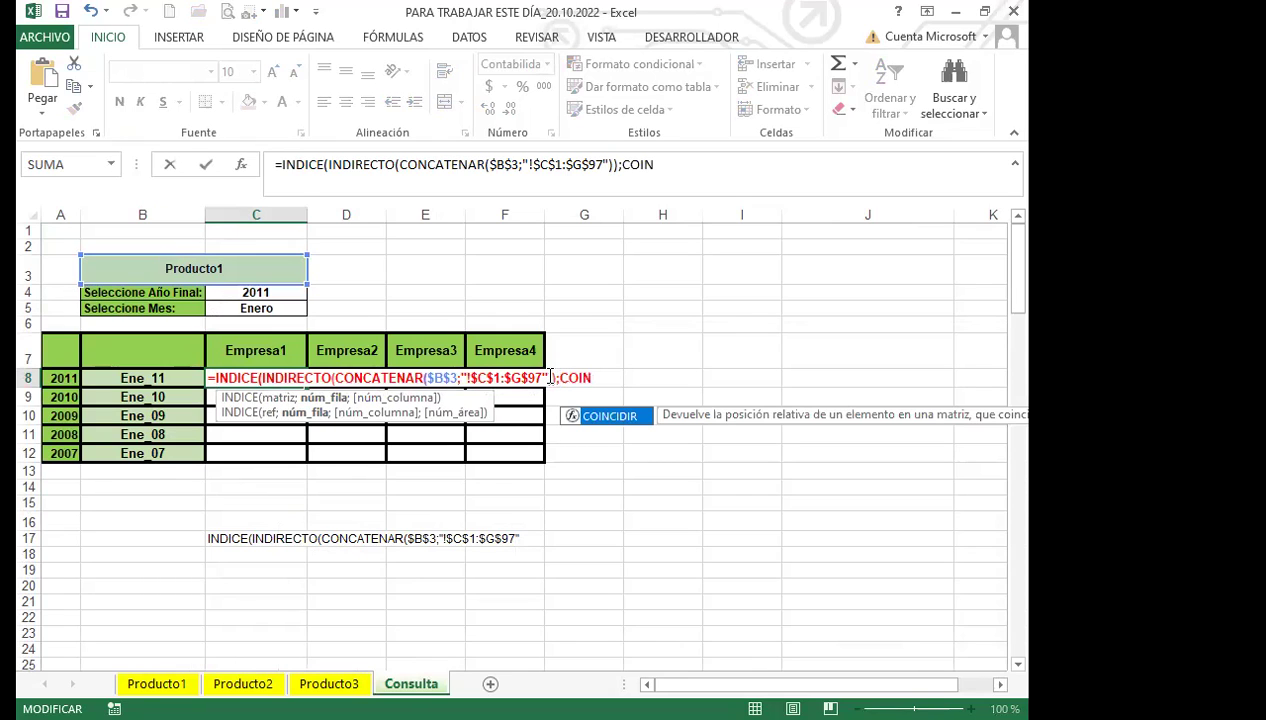
pyautogui.doubleClick(596, 416)
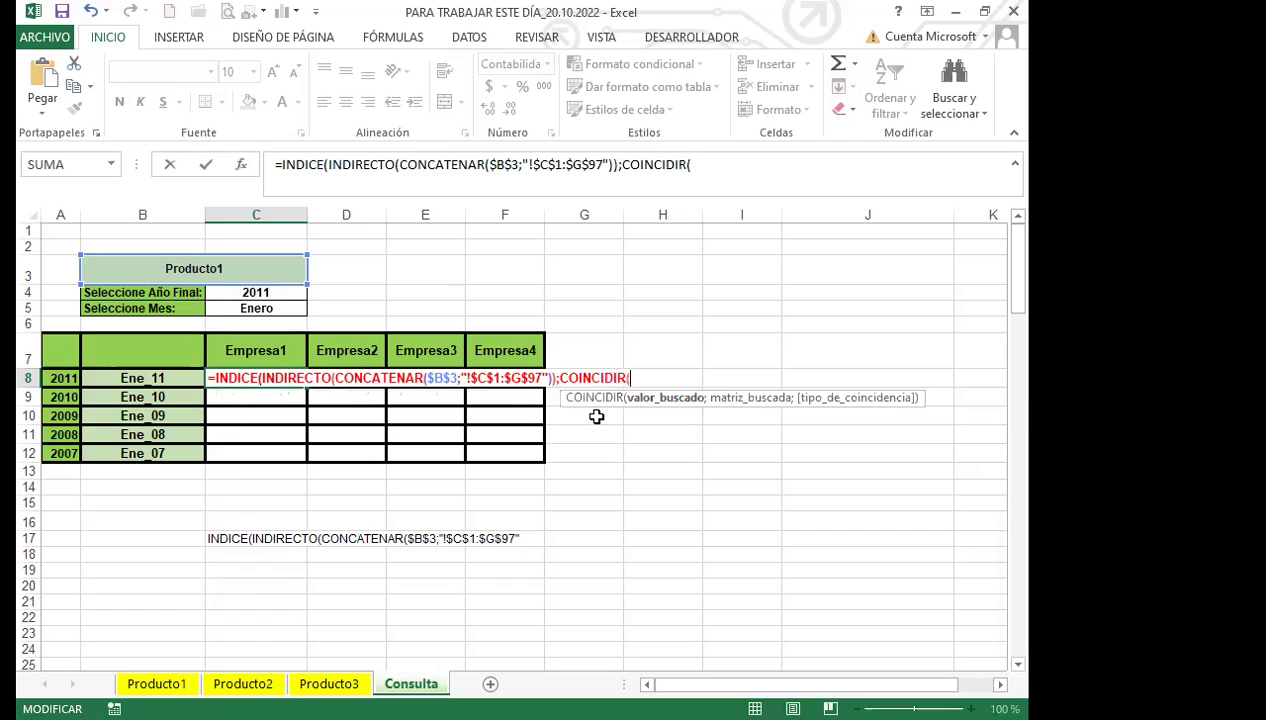
pyautogui.click(178, 378)
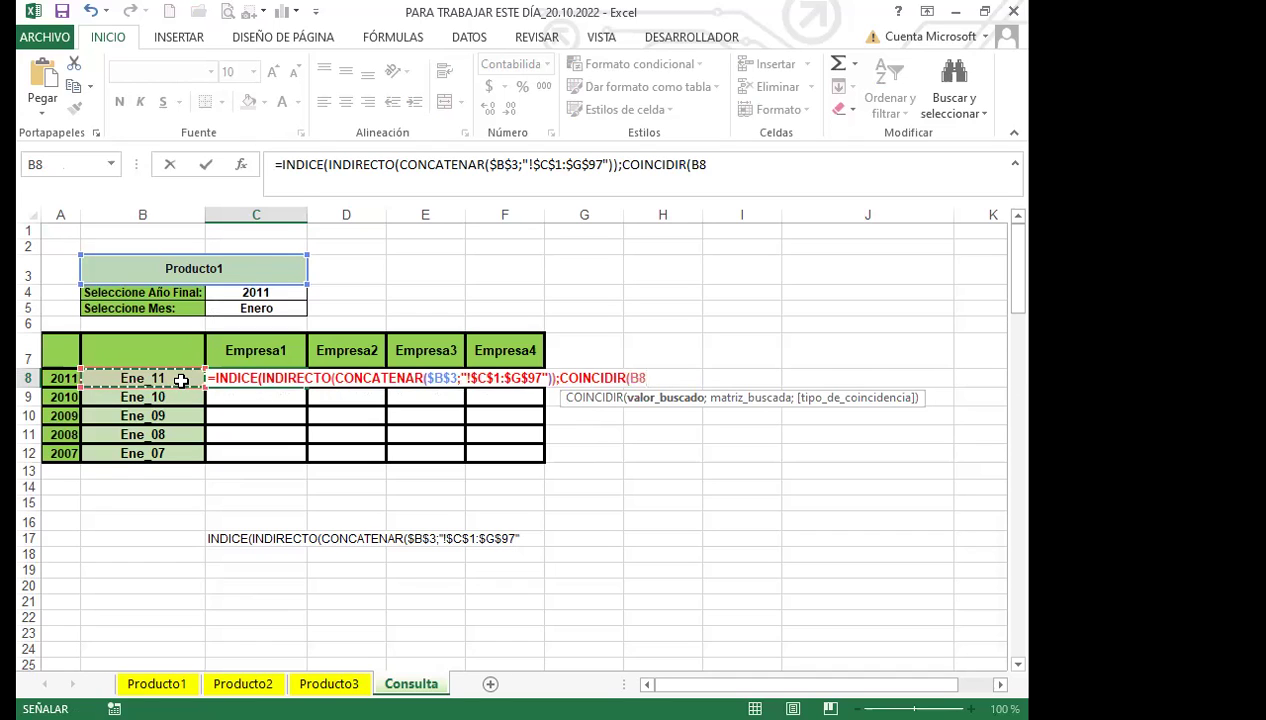
pyautogui.press('F4')
pyautogui.press('F4')
pyautogui.press('F4')
pyautogui.write(';')
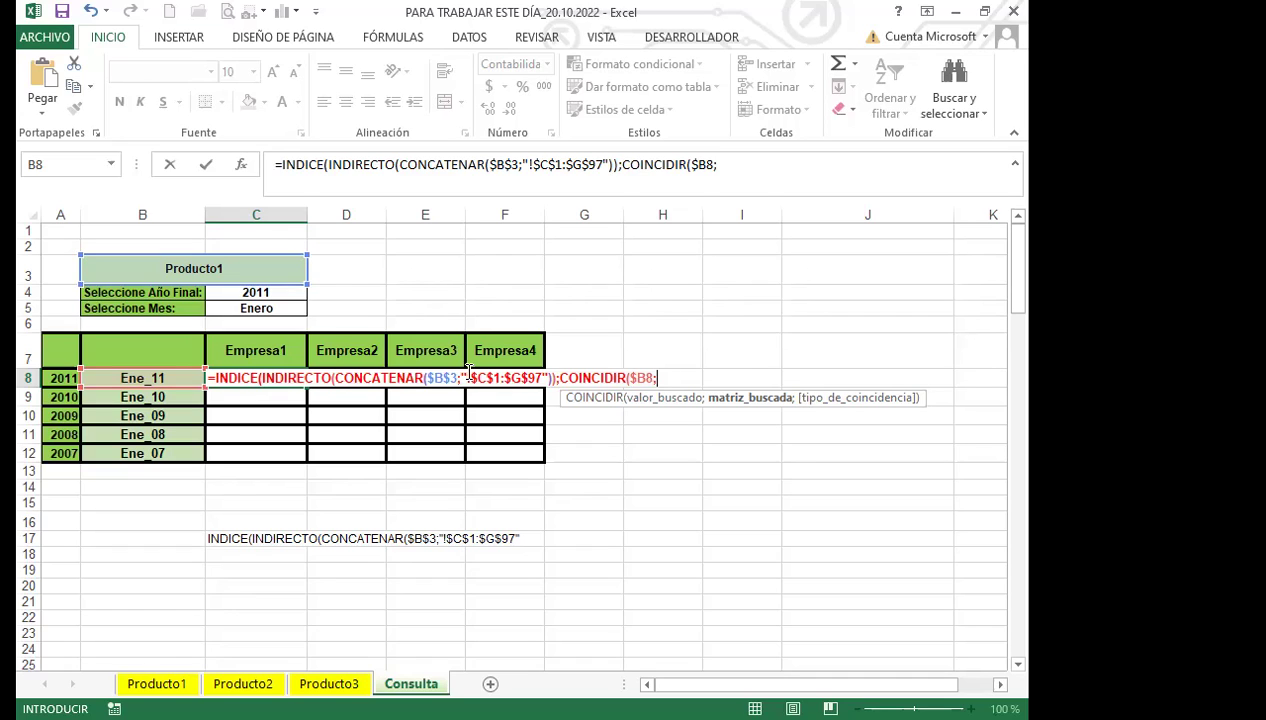
# Nest INDIRECTO and CONCATENAR as the lookup array of the row COINCIDIR.
pyautogui.write('INDI')
pyautogui.click(704, 434)
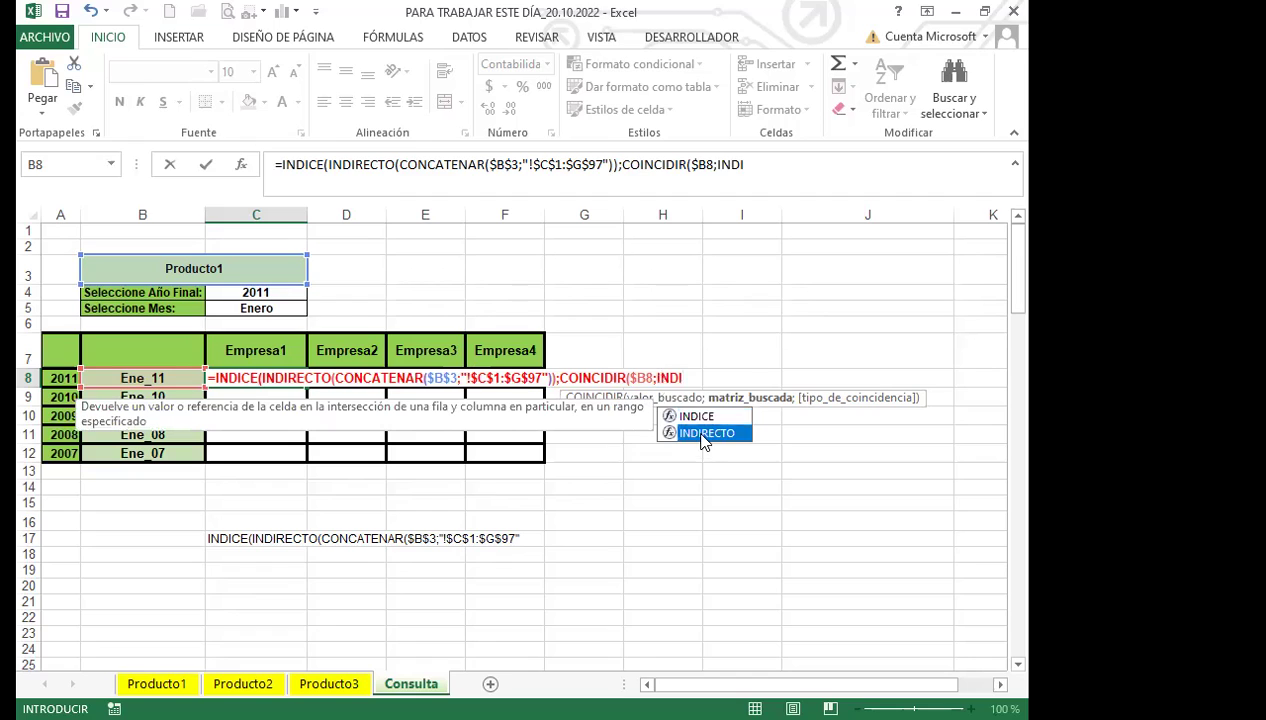
pyautogui.doubleClick(703, 436)
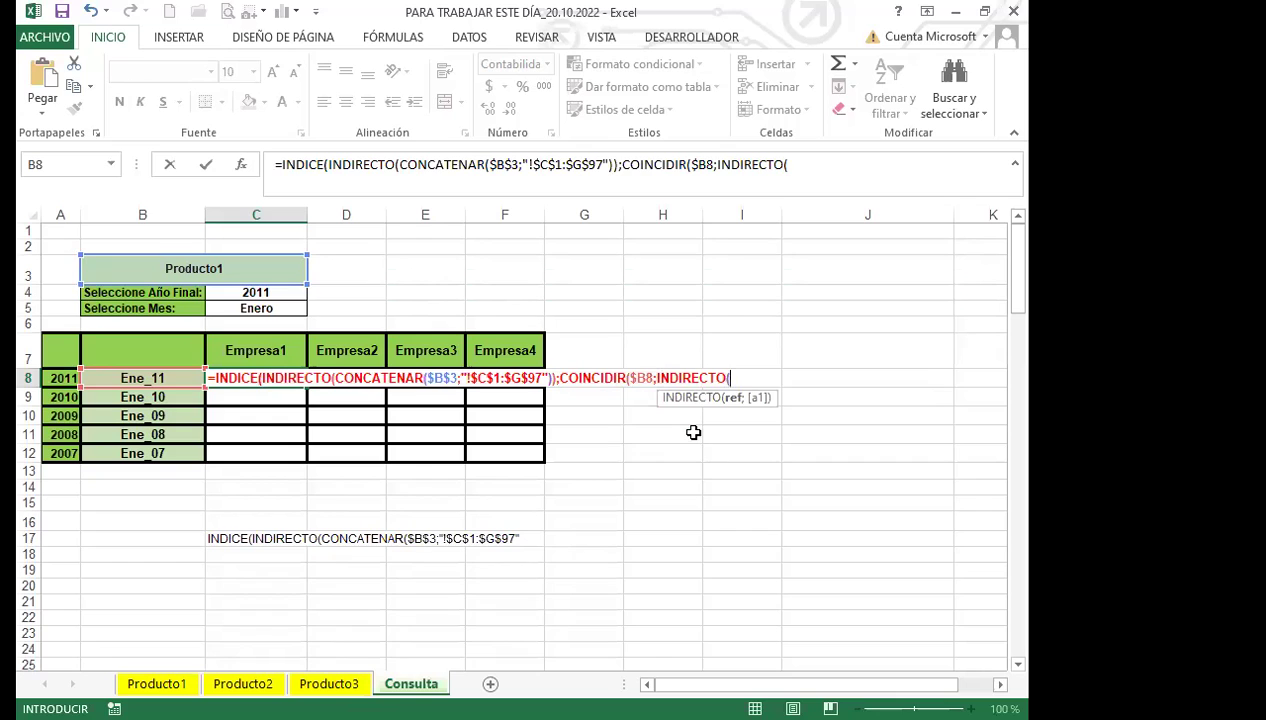
pyautogui.write('CONCA')
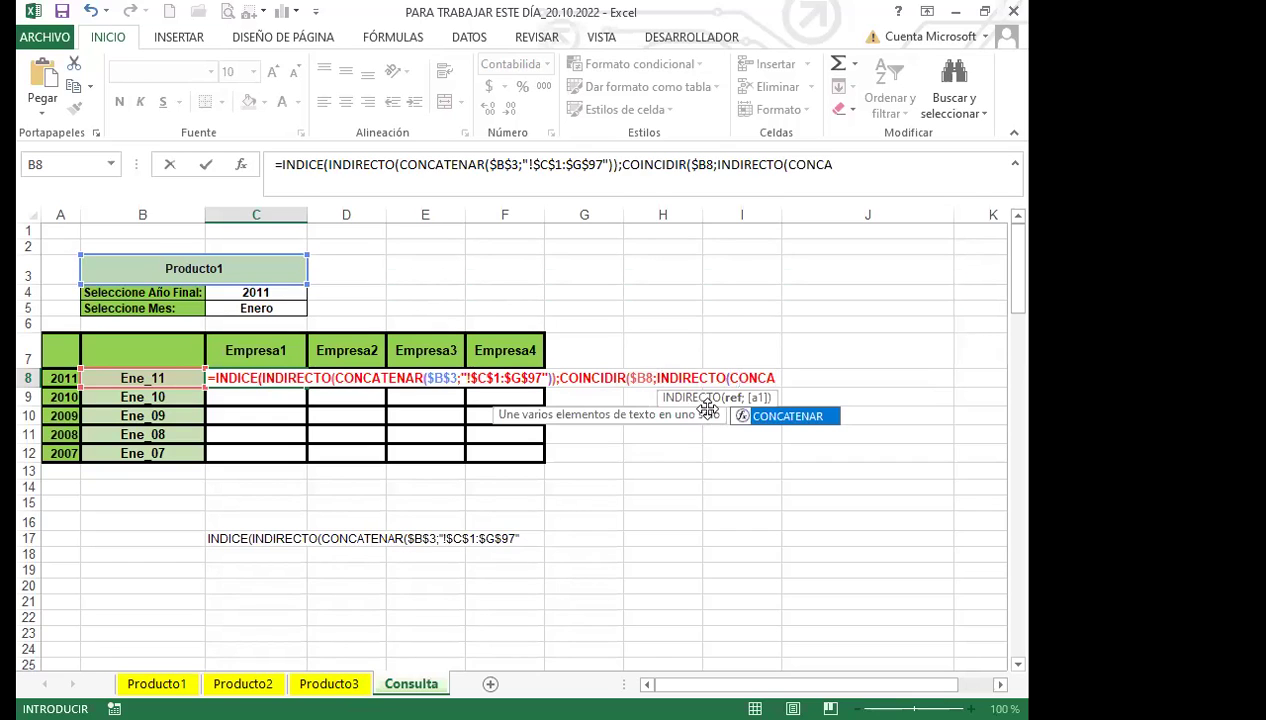
pyautogui.doubleClick(778, 416)
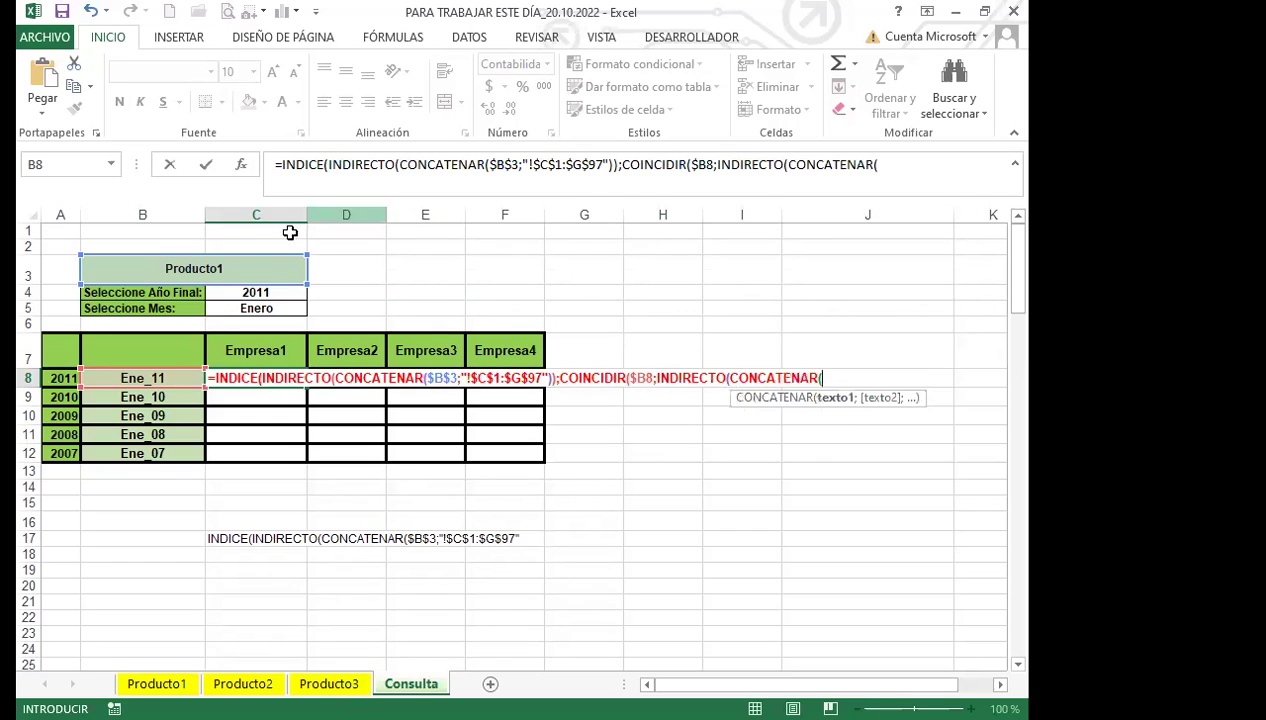
# Give the nested CONCATENAR the arguments $B$3 and "!$C$1:$C$97", and close it.
pyautogui.click(250, 276)
pyautogui.press('F4')
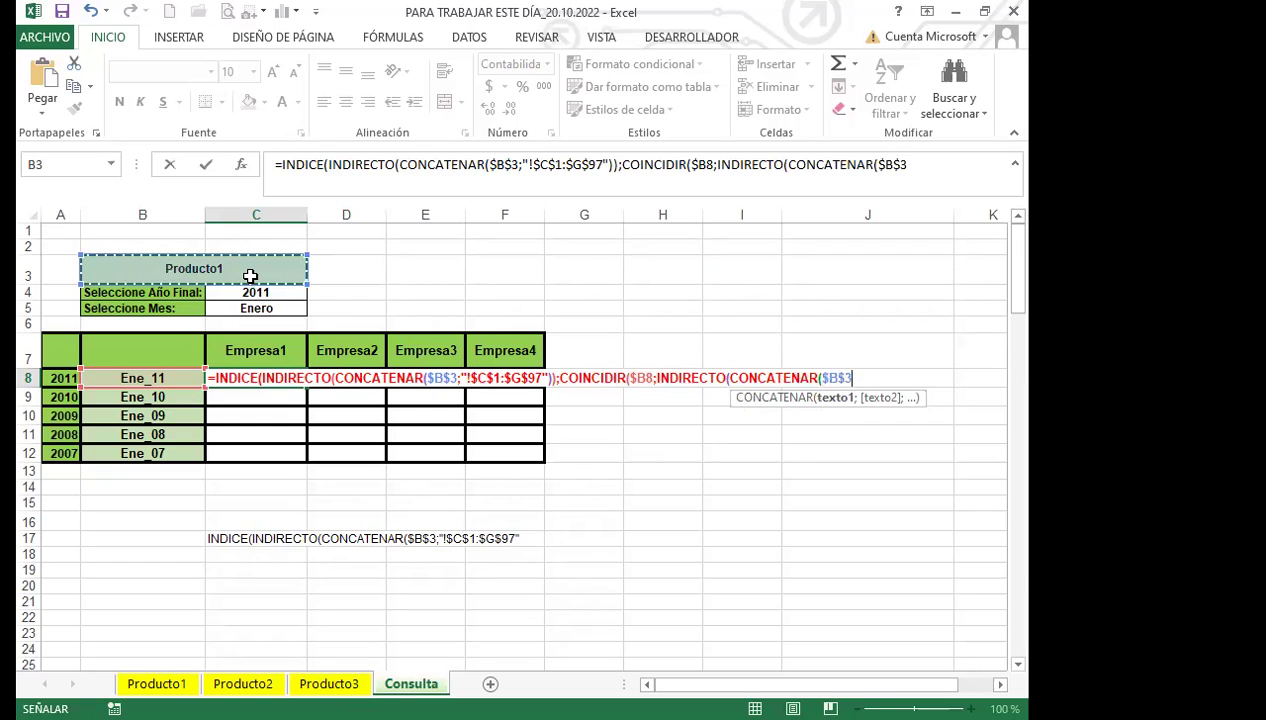
pyautogui.write(';"!')
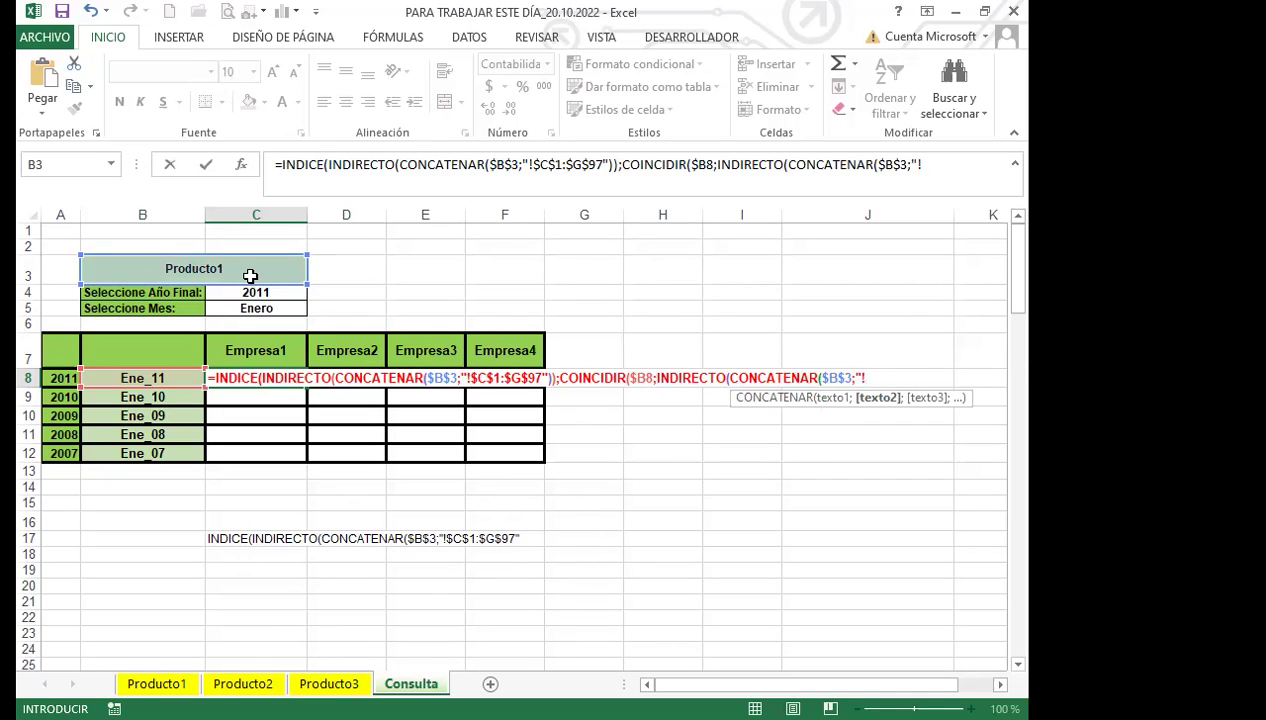
pyautogui.write('C')
pyautogui.press('BackSpace')
pyautogui.write('$C$1:C97')
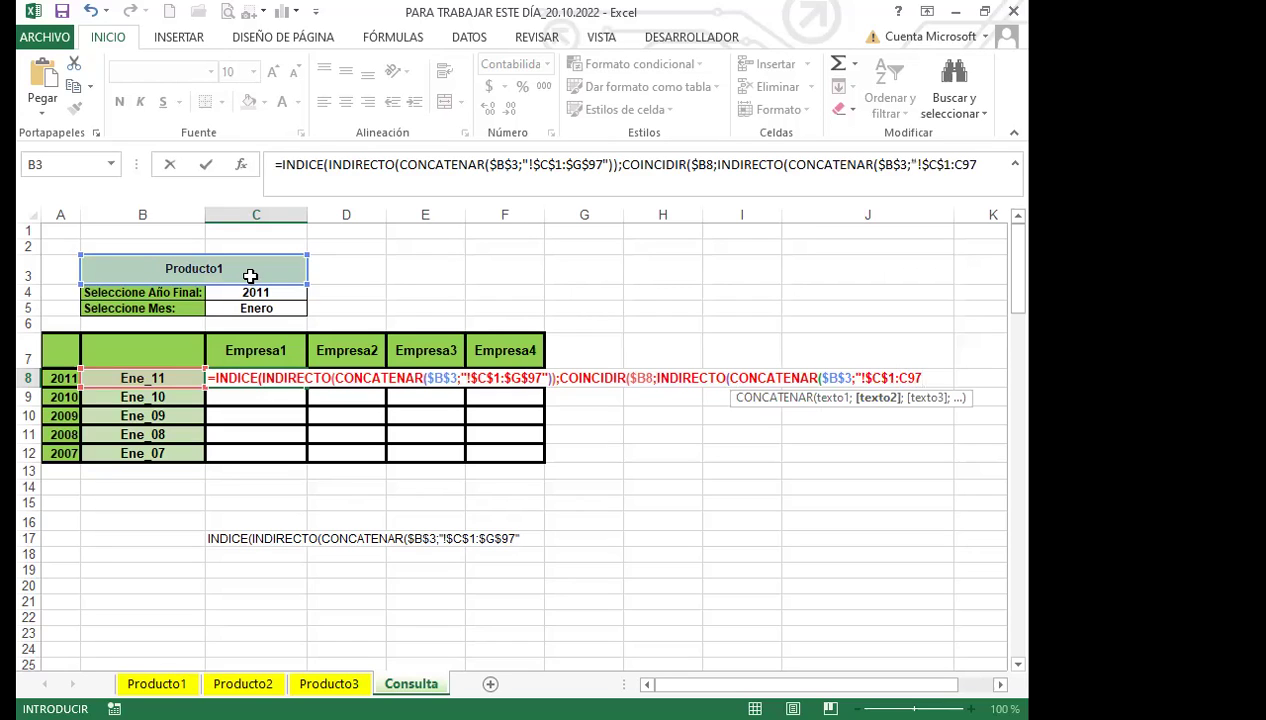
pyautogui.press('F4')
pyautogui.write('")')
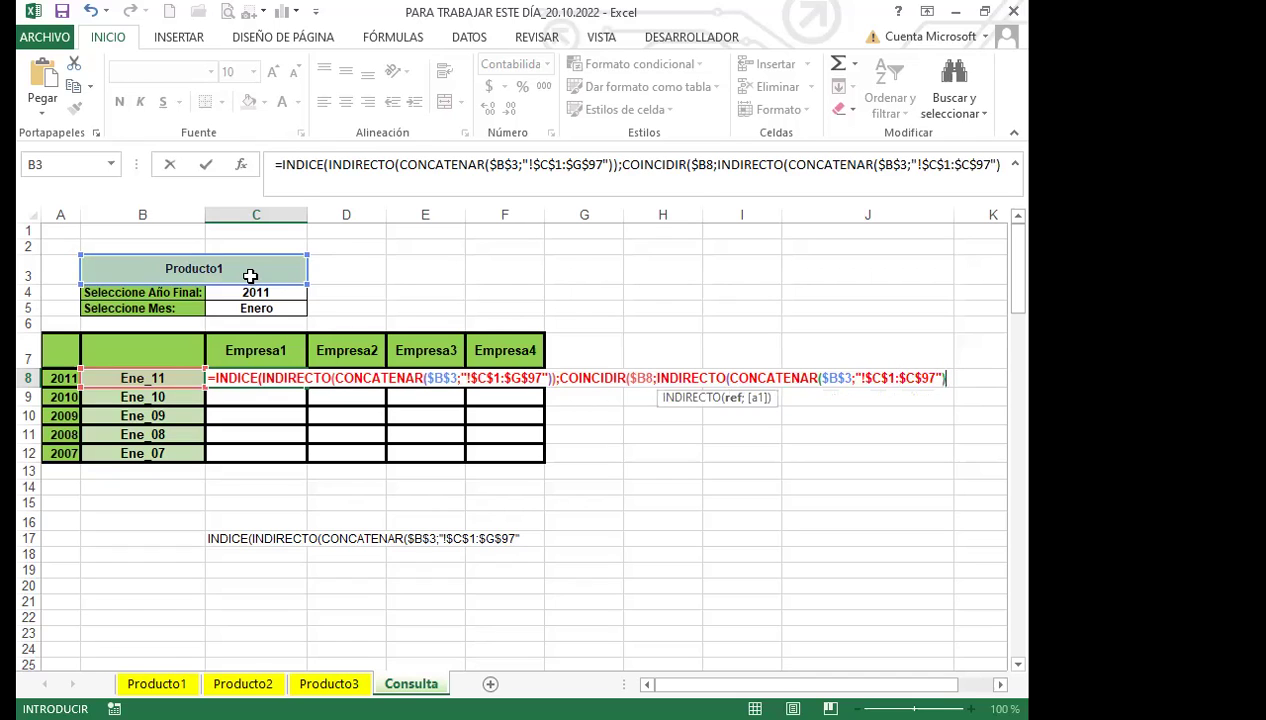
# Close INDIRECTO, set the match type to 0 for an exact match, and finish INDICE's row argument.
pyautogui.write(');')
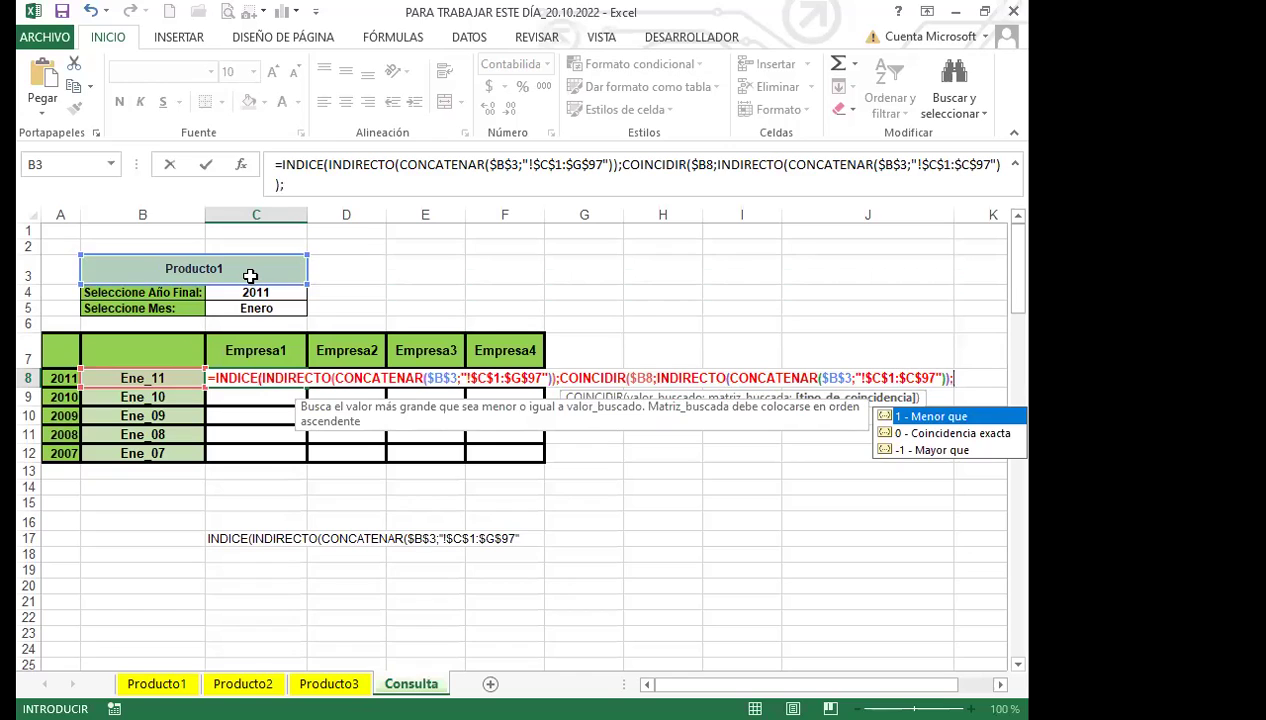
pyautogui.write('0)')
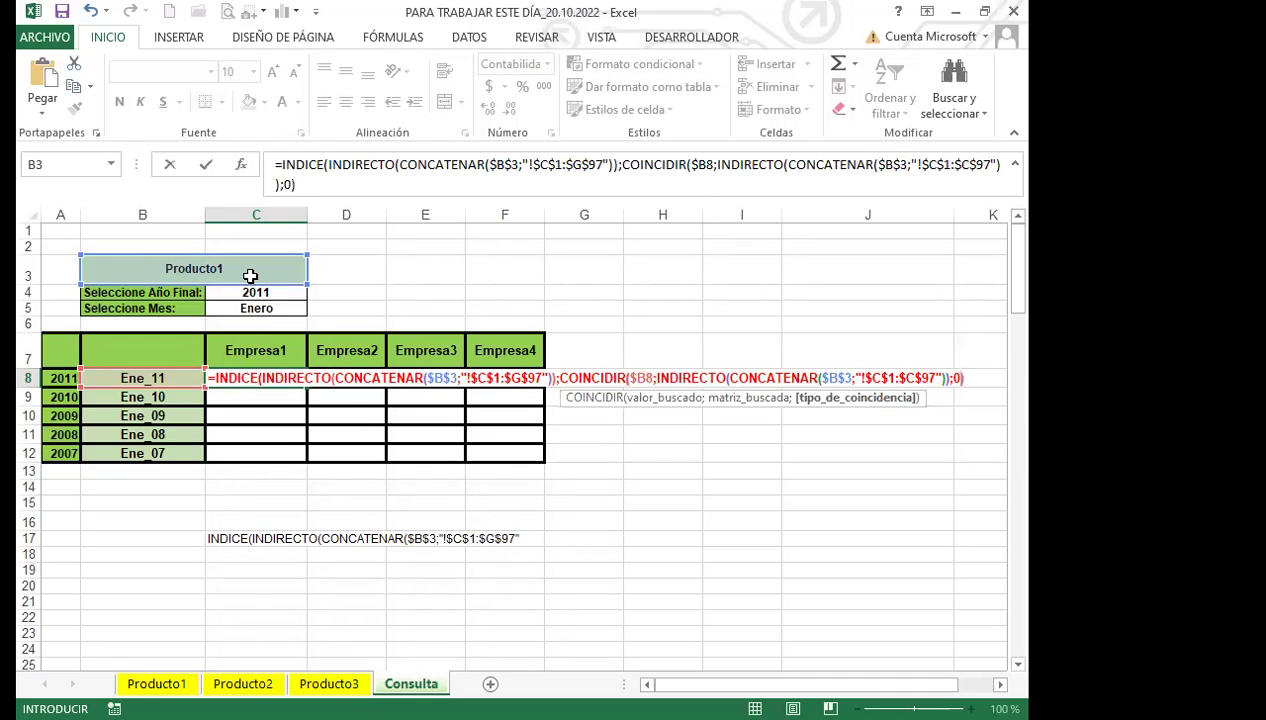
pyautogui.write(';')
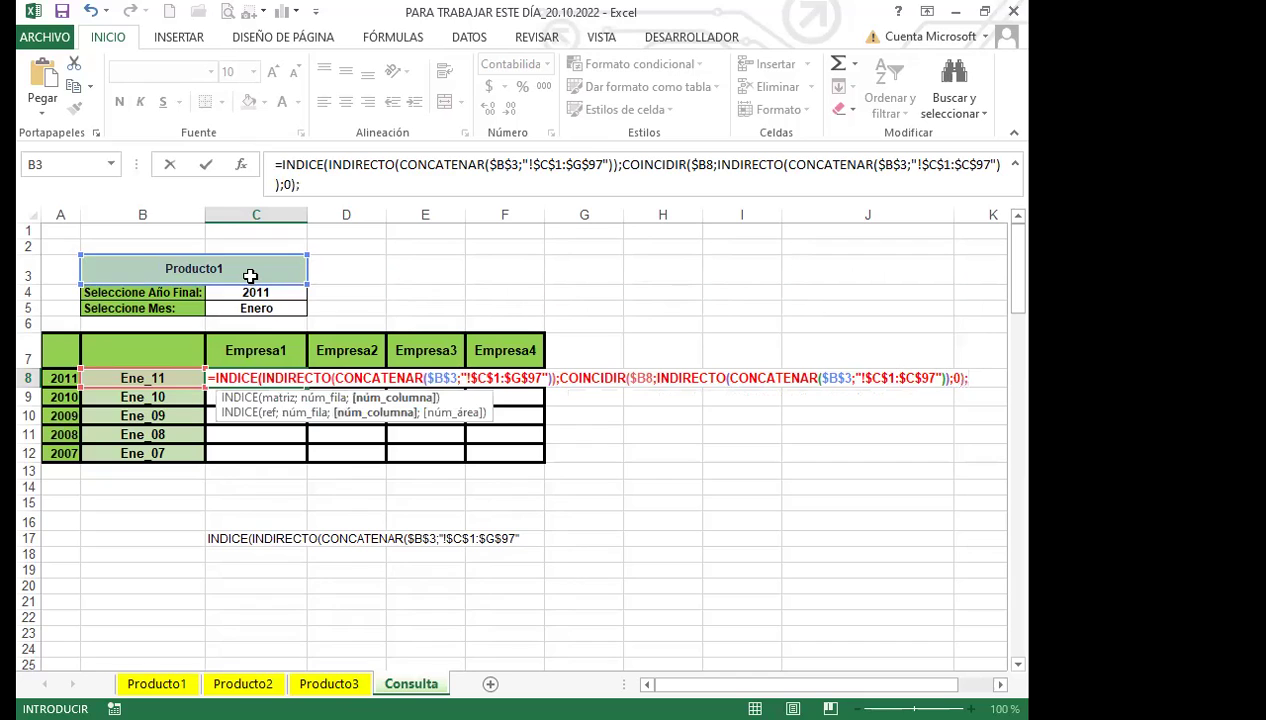
# Add a second COINCIDIR as INDICE's column argument, with the row-locked company header C$7 as its lookup value.
pyautogui.write('COI')
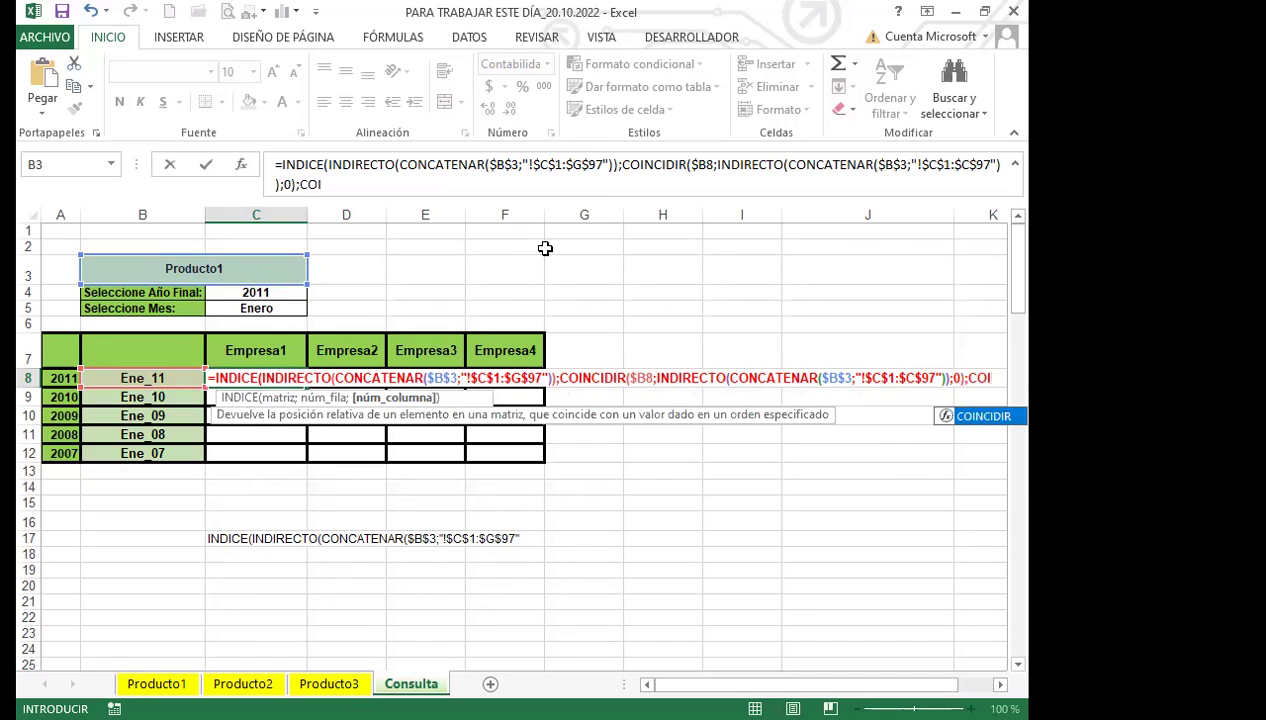
pyautogui.doubleClick(980, 417)
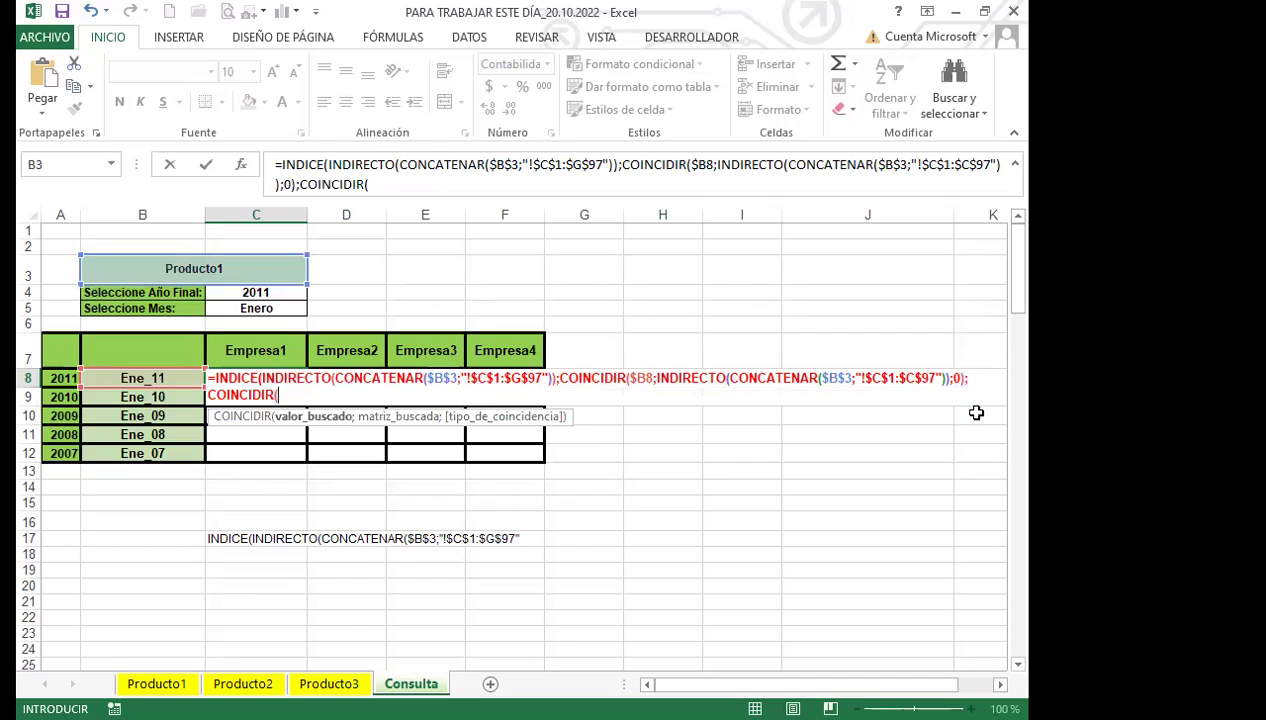
pyautogui.click(281, 350)
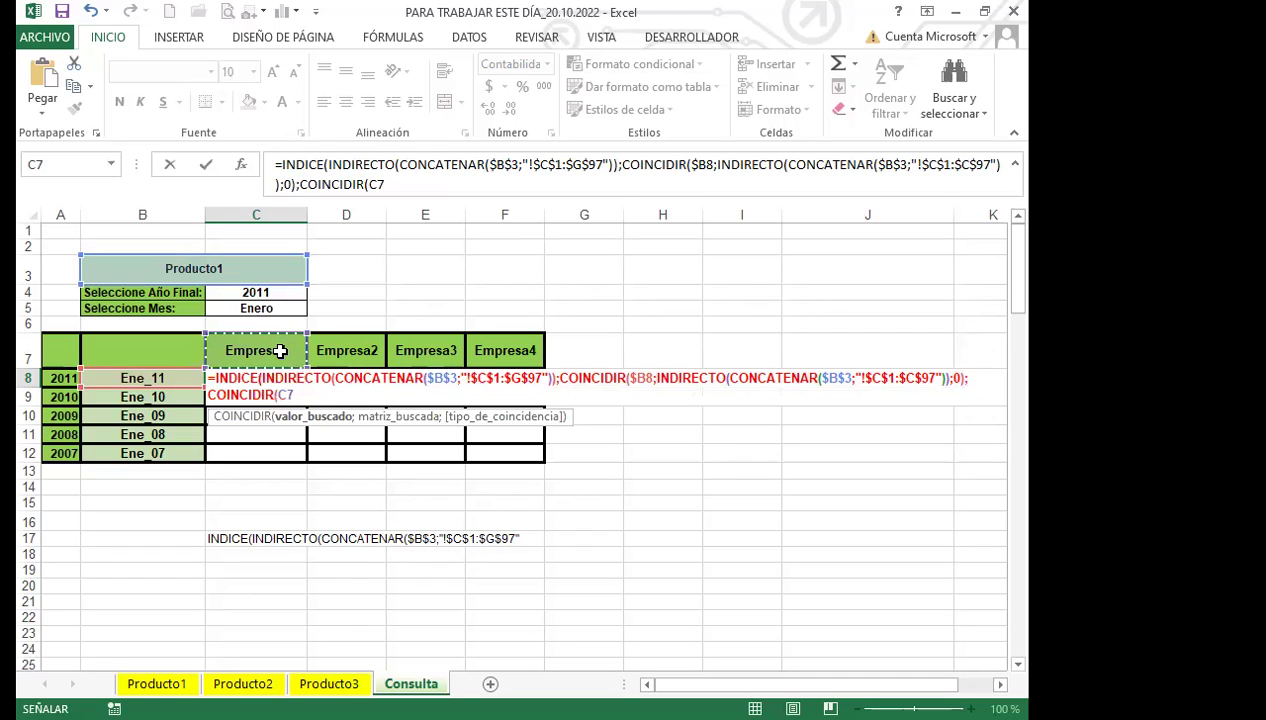
pyautogui.press('F4')
pyautogui.press('F4')
pyautogui.press('F4')
pyautogui.press('F4')
pyautogui.press('F4')
pyautogui.press('F4')
pyautogui.press('F4')
pyautogui.press('F4')
pyautogui.press('F4')
pyautogui.press('F4')
pyautogui.write(';')
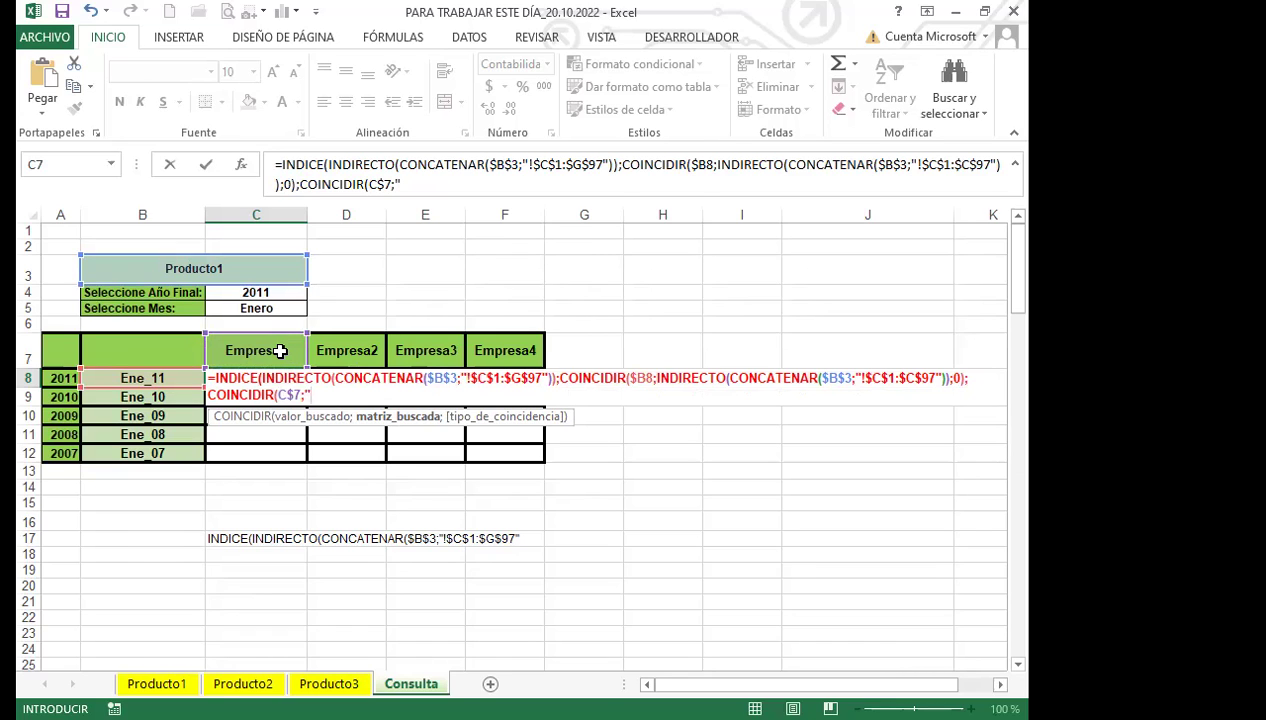
# Remove the stray quotation mark and nest INDIRECTO and CONCATENAR as the lookup array of the column COINCIDIR.
pyautogui.press('BackSpace')
pyautogui.write('INDI')
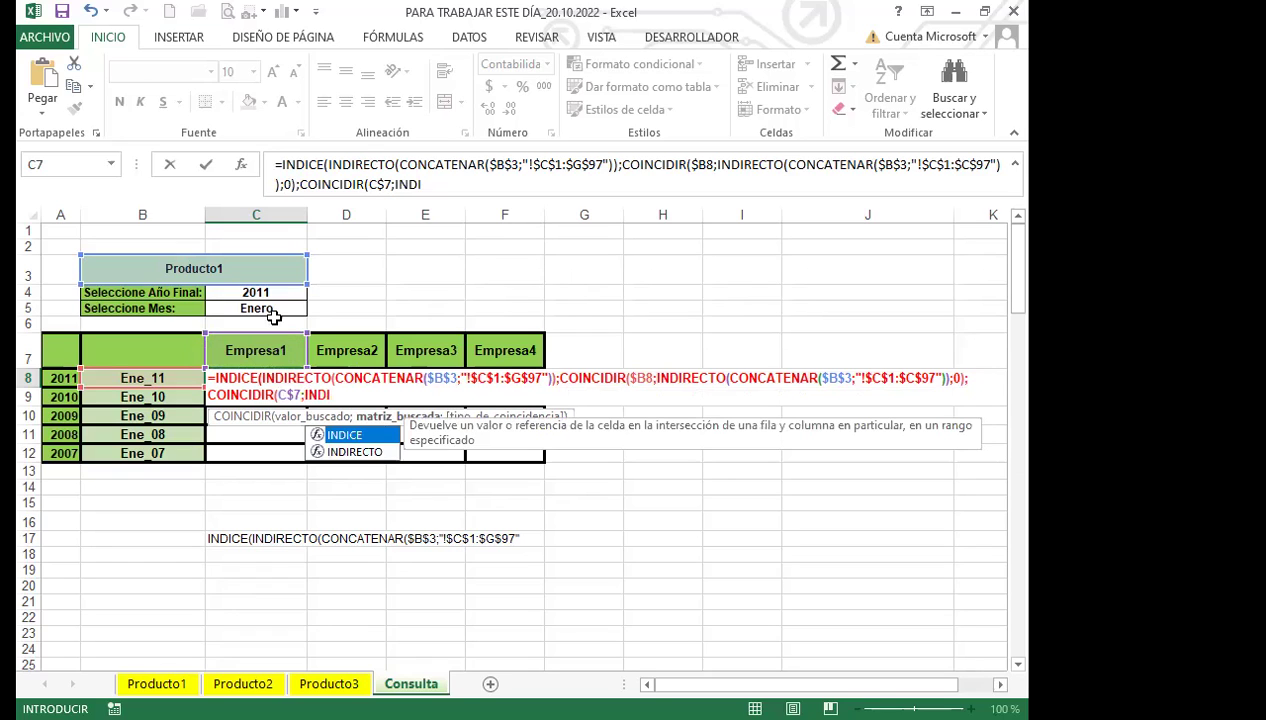
pyautogui.doubleClick(353, 451)
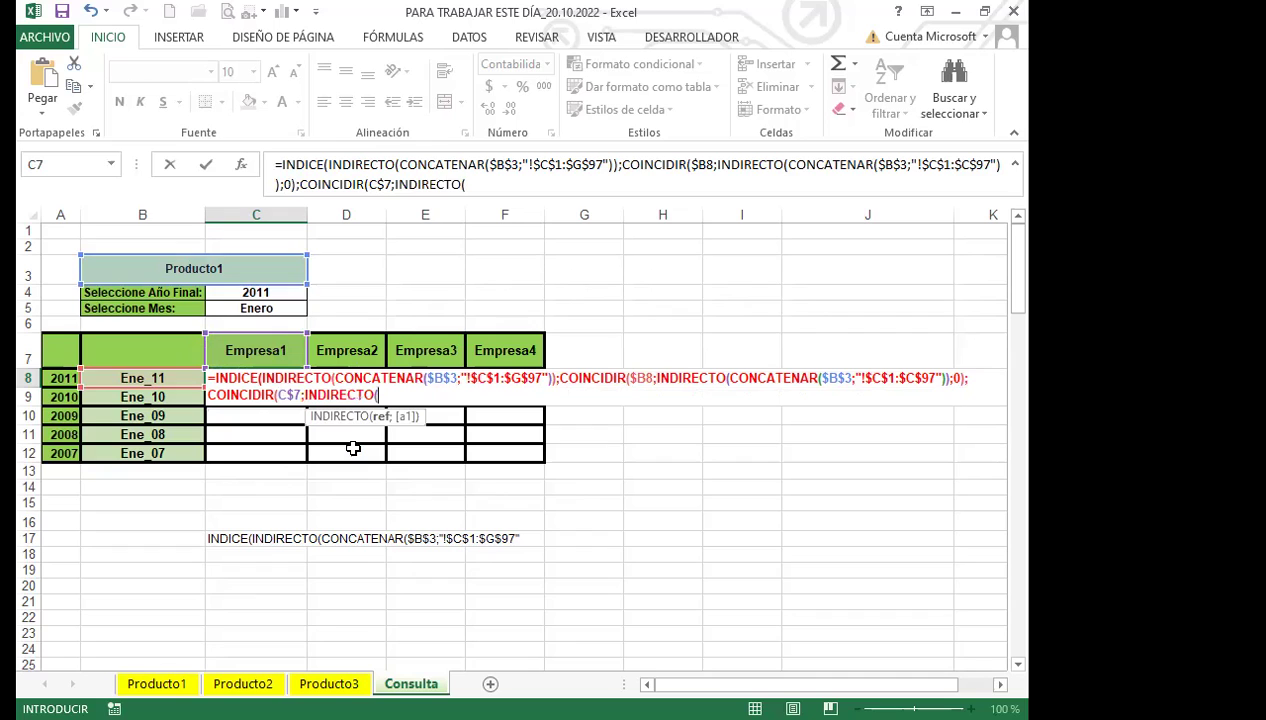
pyautogui.write('CON')
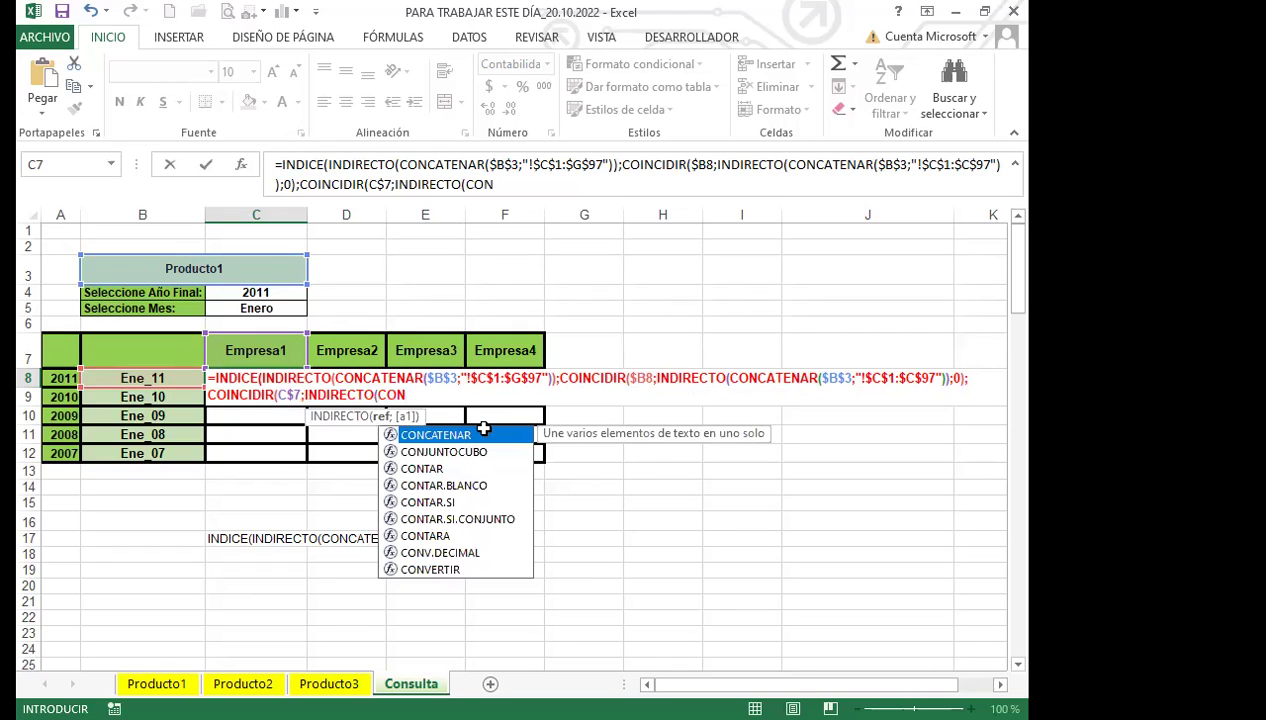
pyautogui.doubleClick(466, 436)
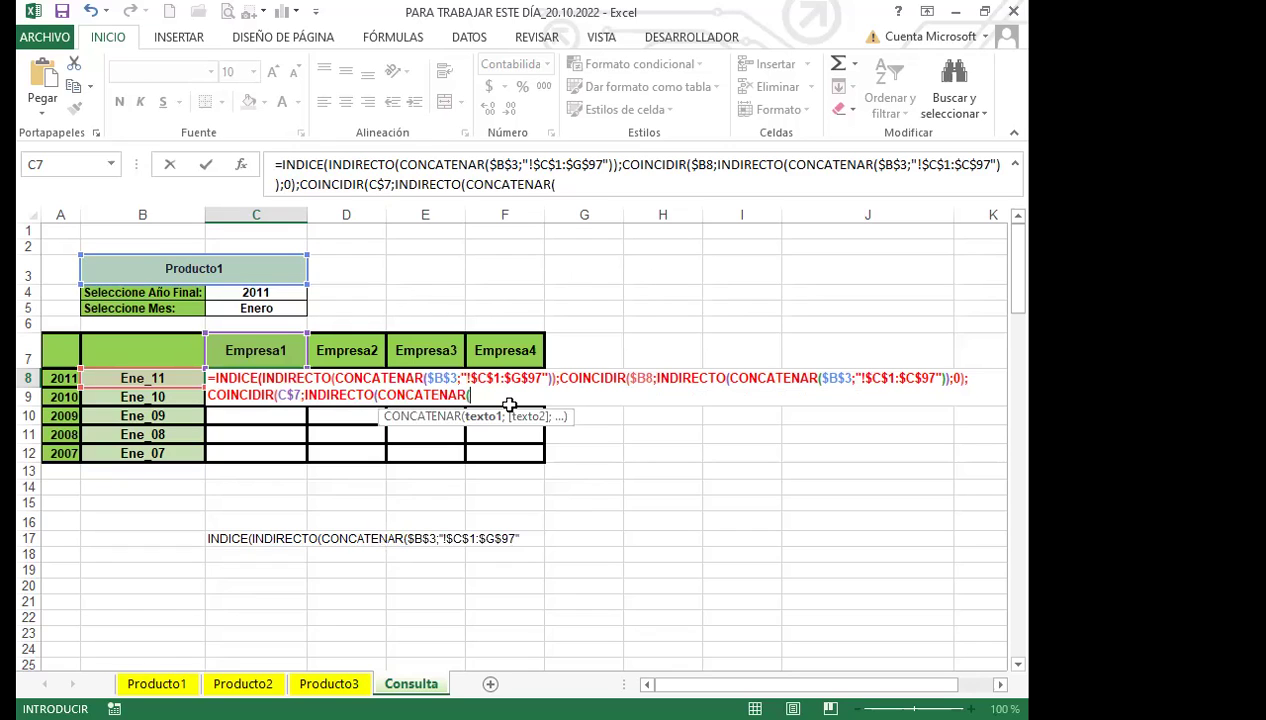
# Give the column COINCIDIR's nested CONCATENAR the absolute reference $B$3 and the header range text "!$C$1:$G$1".
pyautogui.click(176, 268)
pyautogui.press('F4')
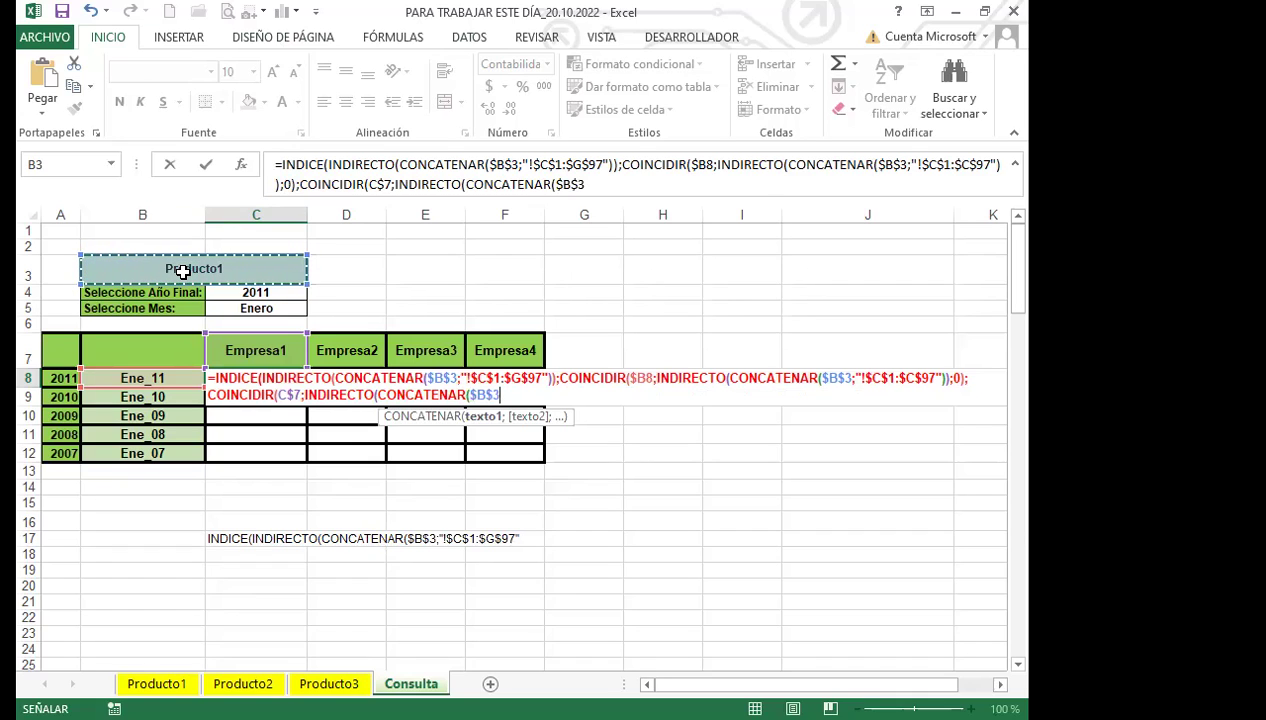
pyautogui.write(';"!C1')
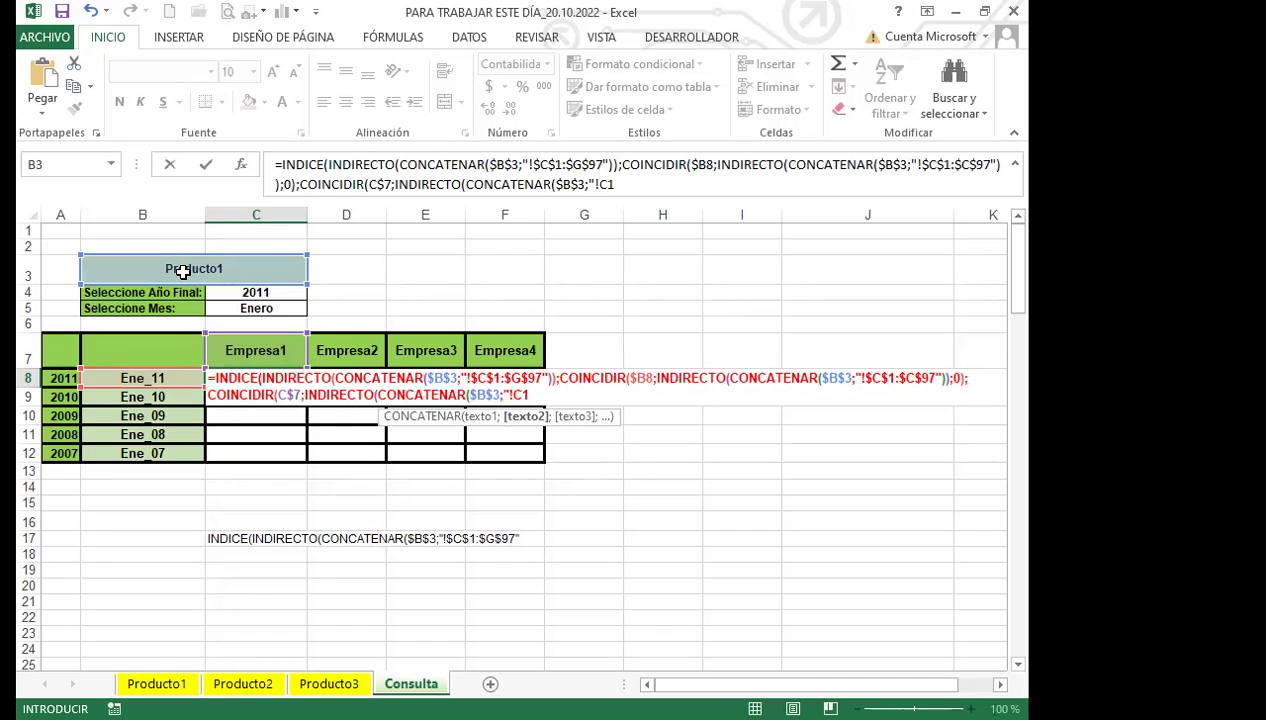
pyautogui.press('F4')
pyautogui.write(':$G$1')
pyautogui.press('F4')
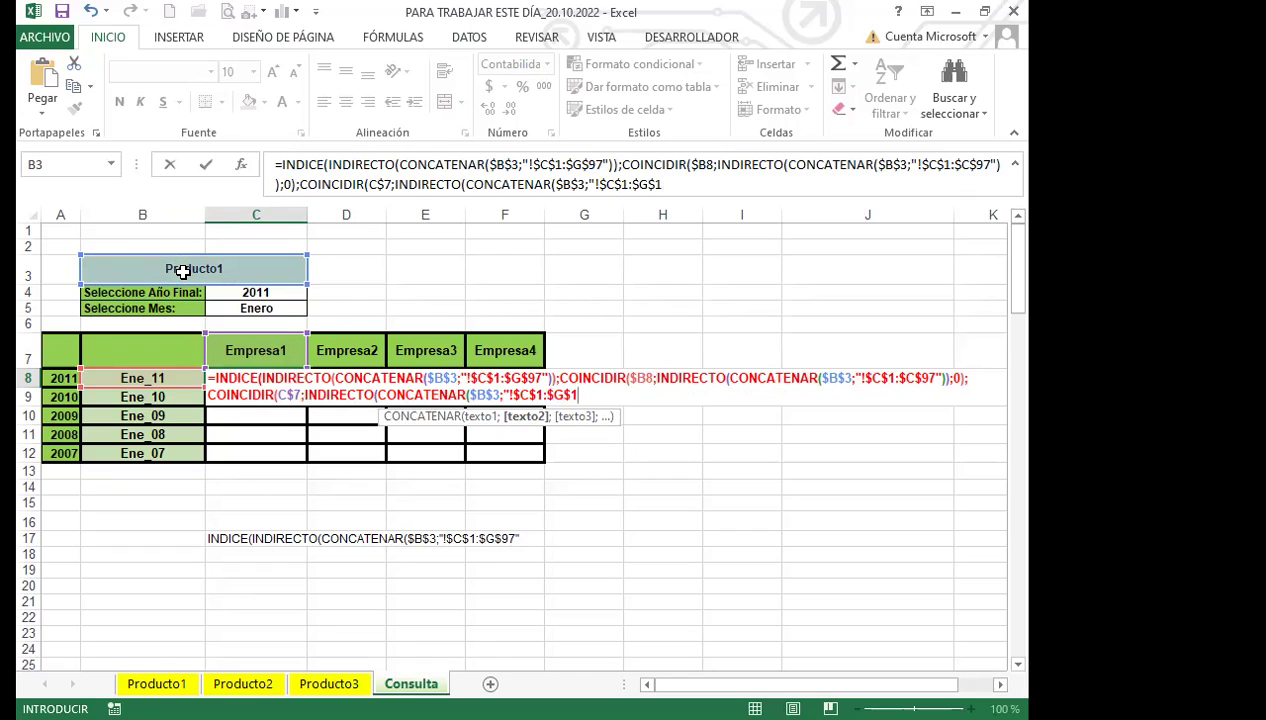
# Close CONCATENAR and INDIRECTO, set the column COINCIDIR's match type to 0, and enter the finished INDICE formula in C8.
pyautogui.write('"))')
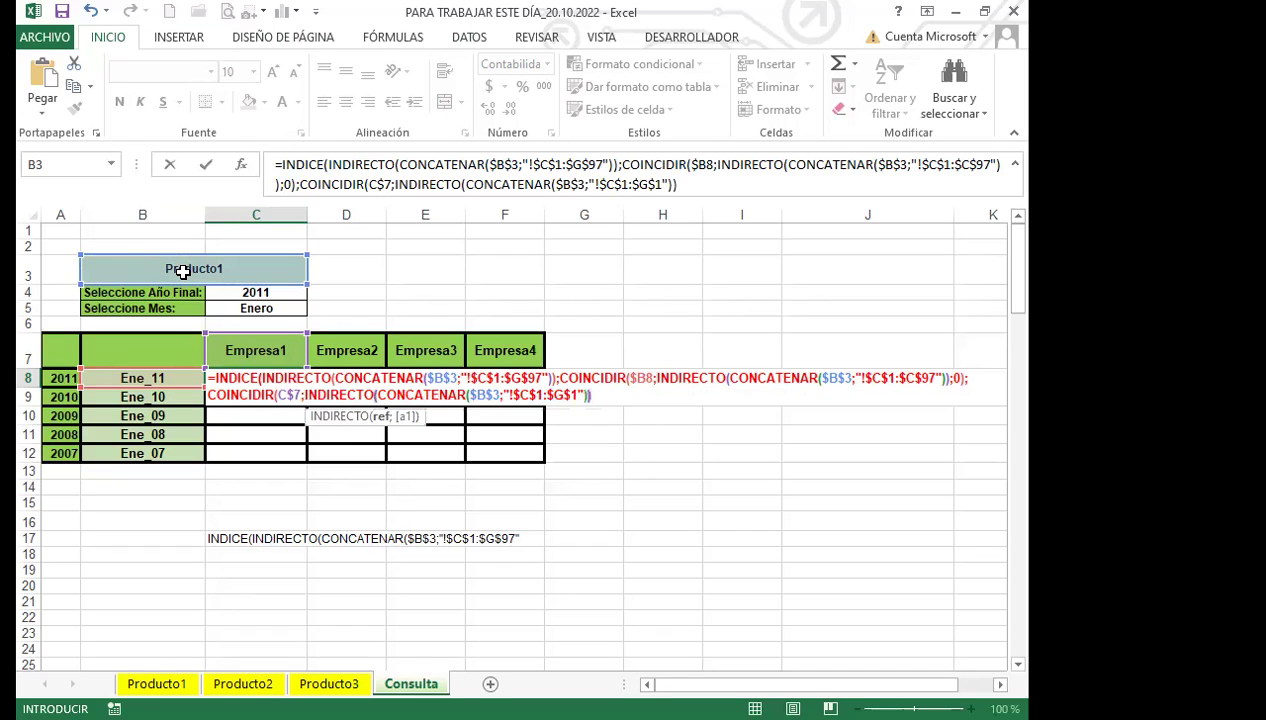
pyautogui.write(');')
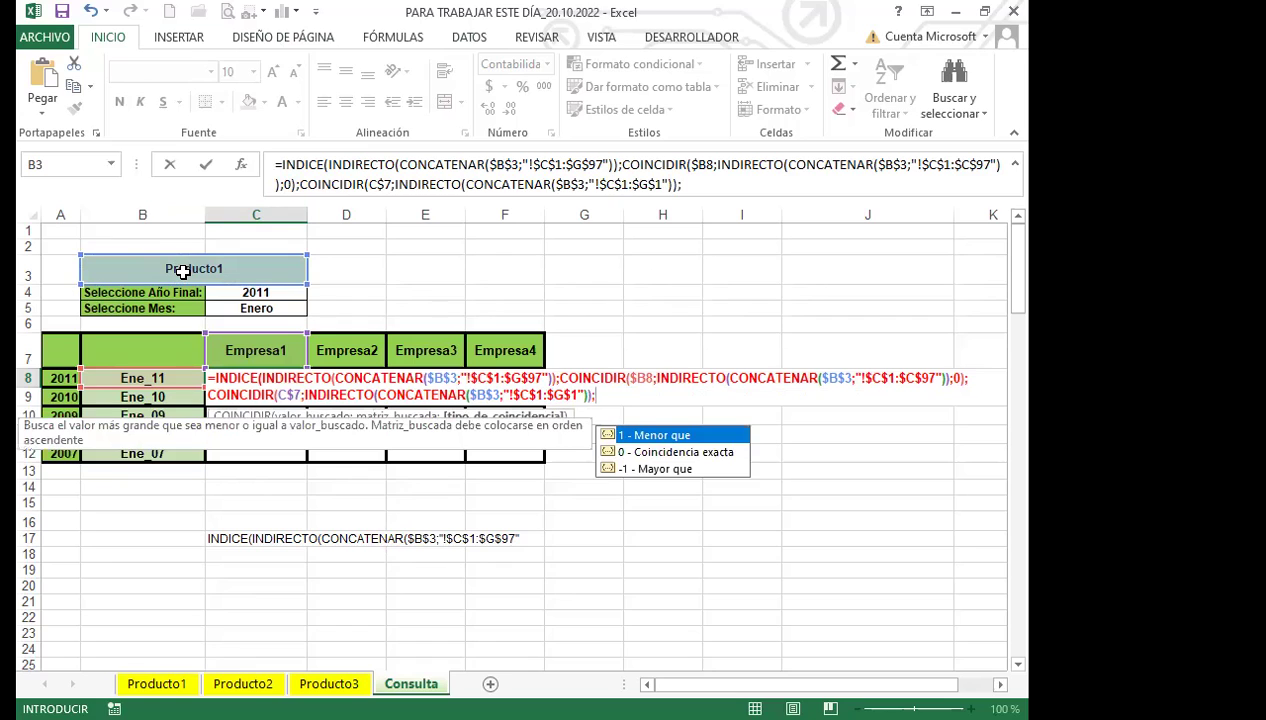
pyautogui.write('0))')
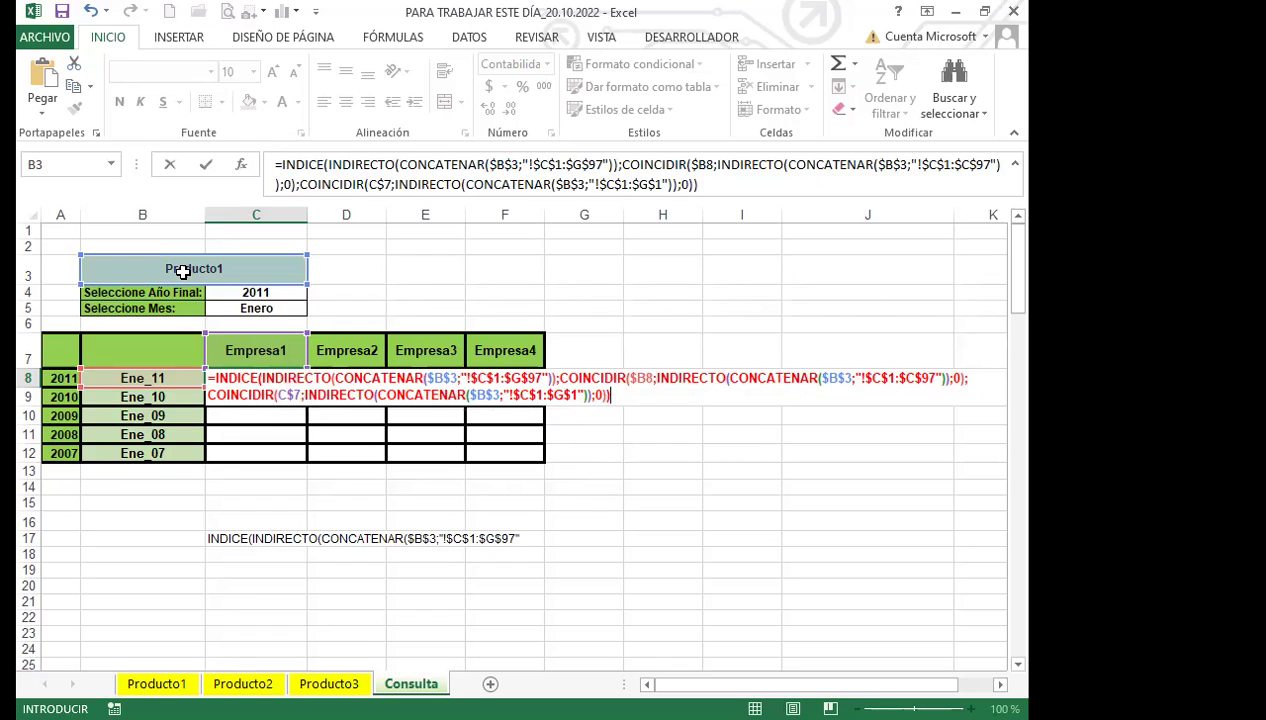
pyautogui.press('Return')
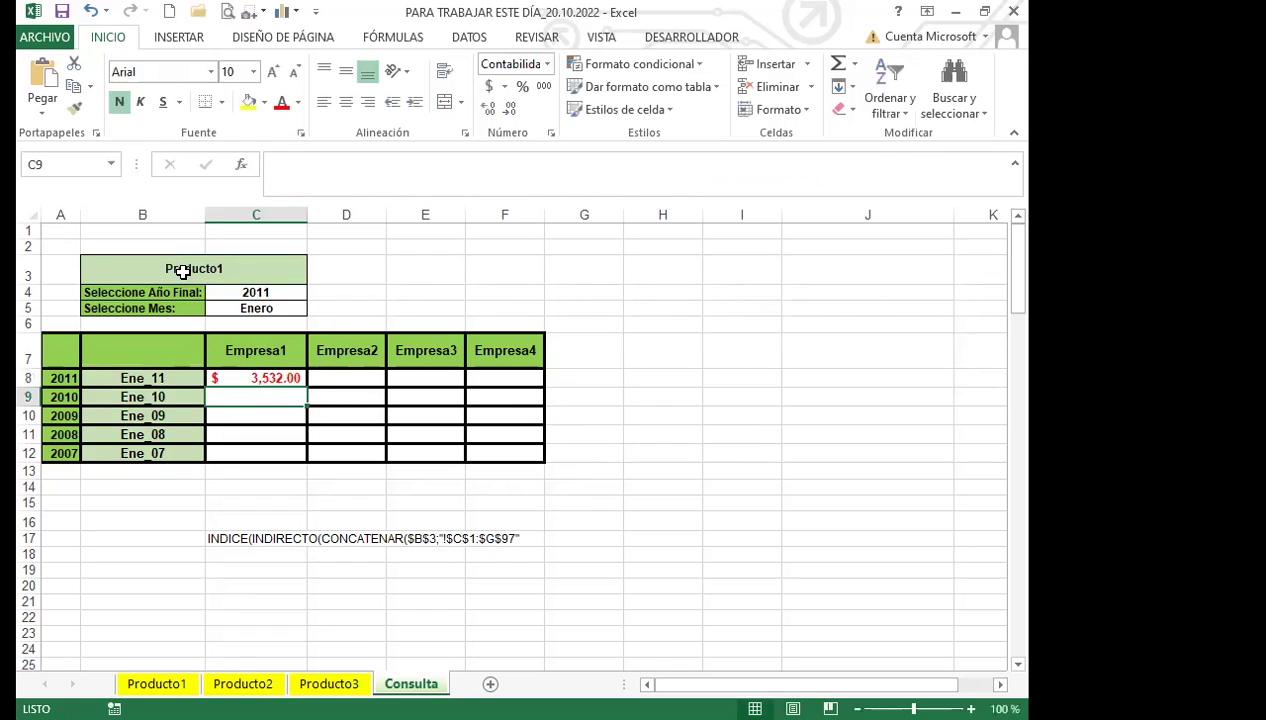
# Fill the INDICE formula from C8 across all companies and years, covering C8:F12.
pyautogui.click(228, 377)
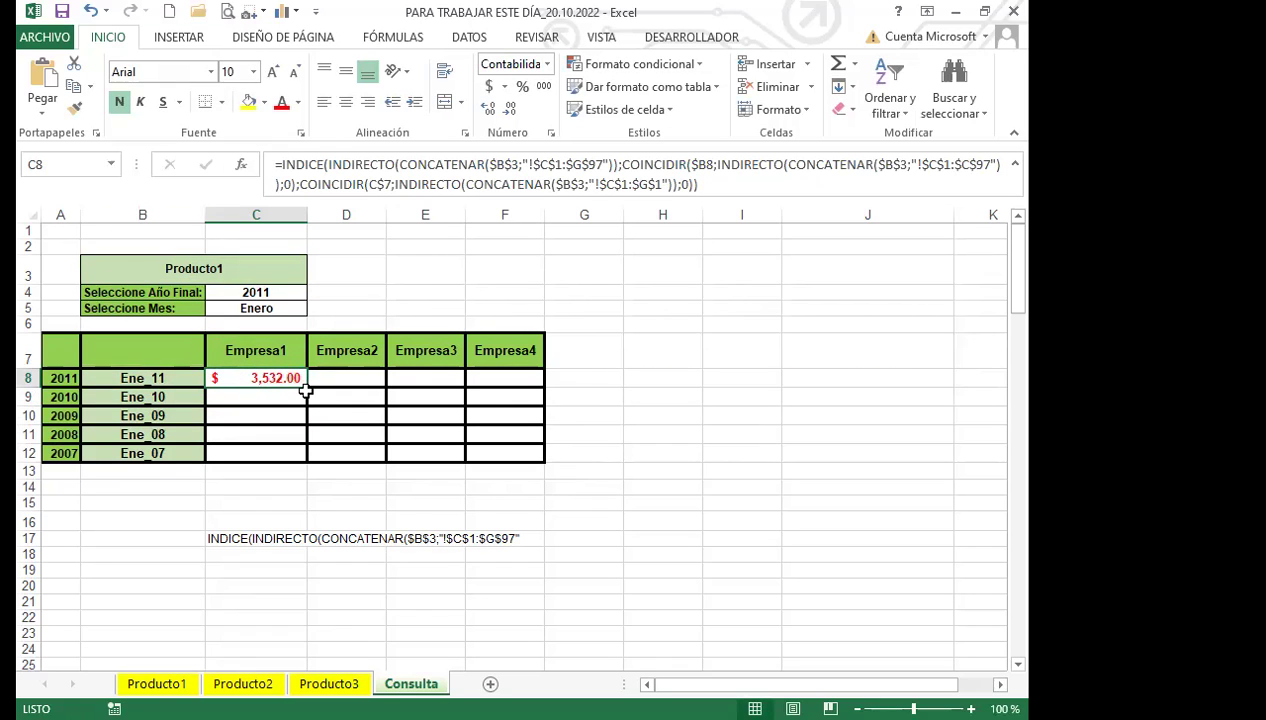
pyautogui.moveTo(305, 391); pyautogui.dragTo(530, 459)
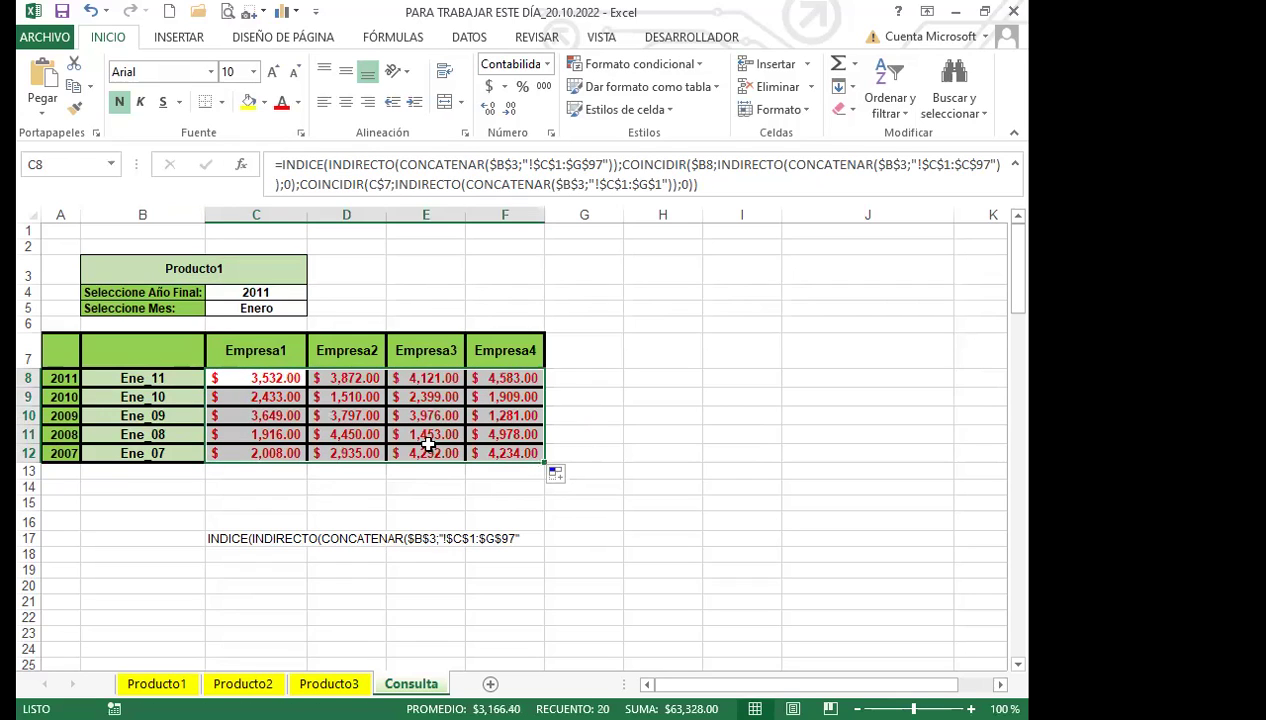
pyautogui.click(274, 381)
pyautogui.click(160, 378)
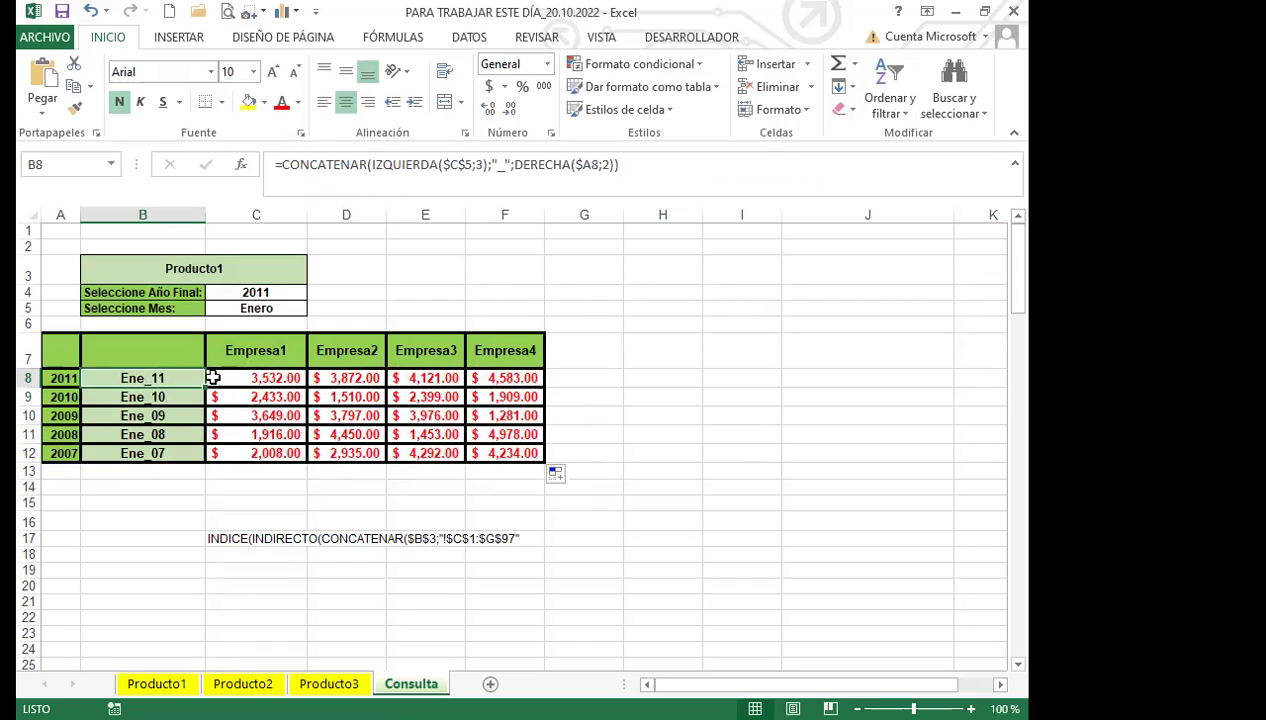
# Change the selected product in B3 to Producto2 to test the lookup table.
pyautogui.click(267, 292)
pyautogui.click(314, 292)
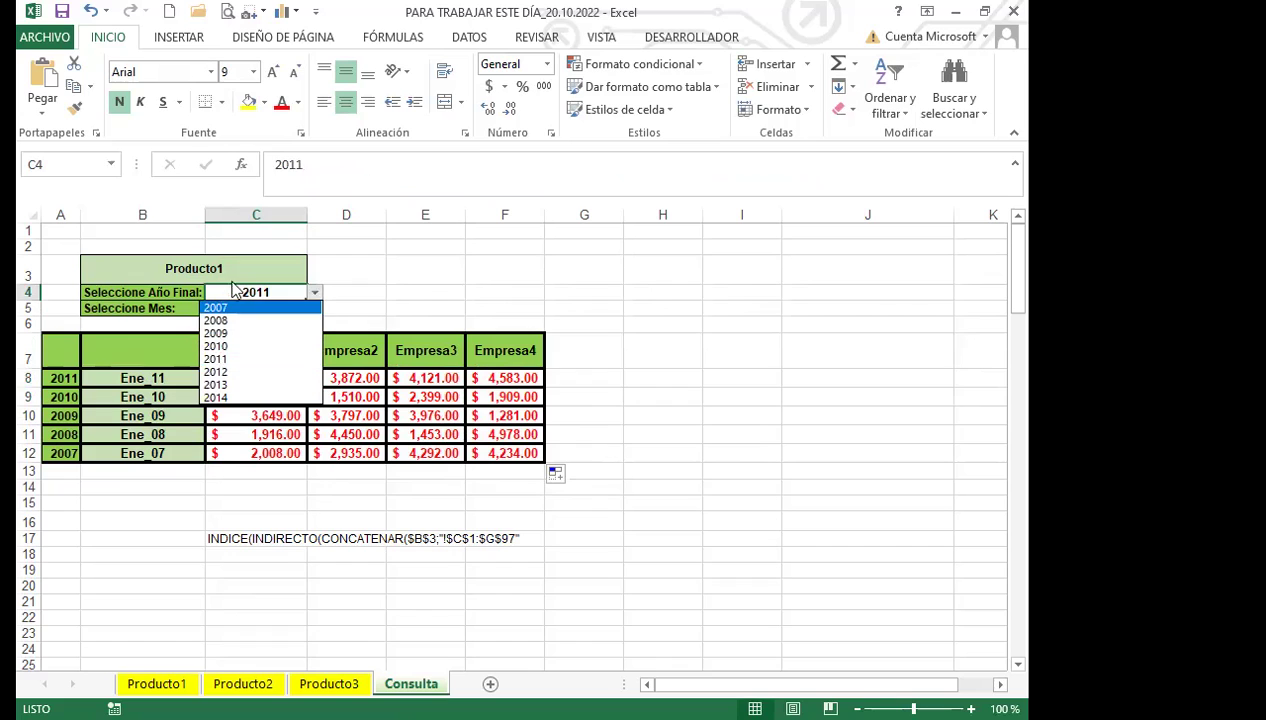
pyautogui.click(240, 265)
pyautogui.click(263, 271)
pyautogui.click(315, 274)
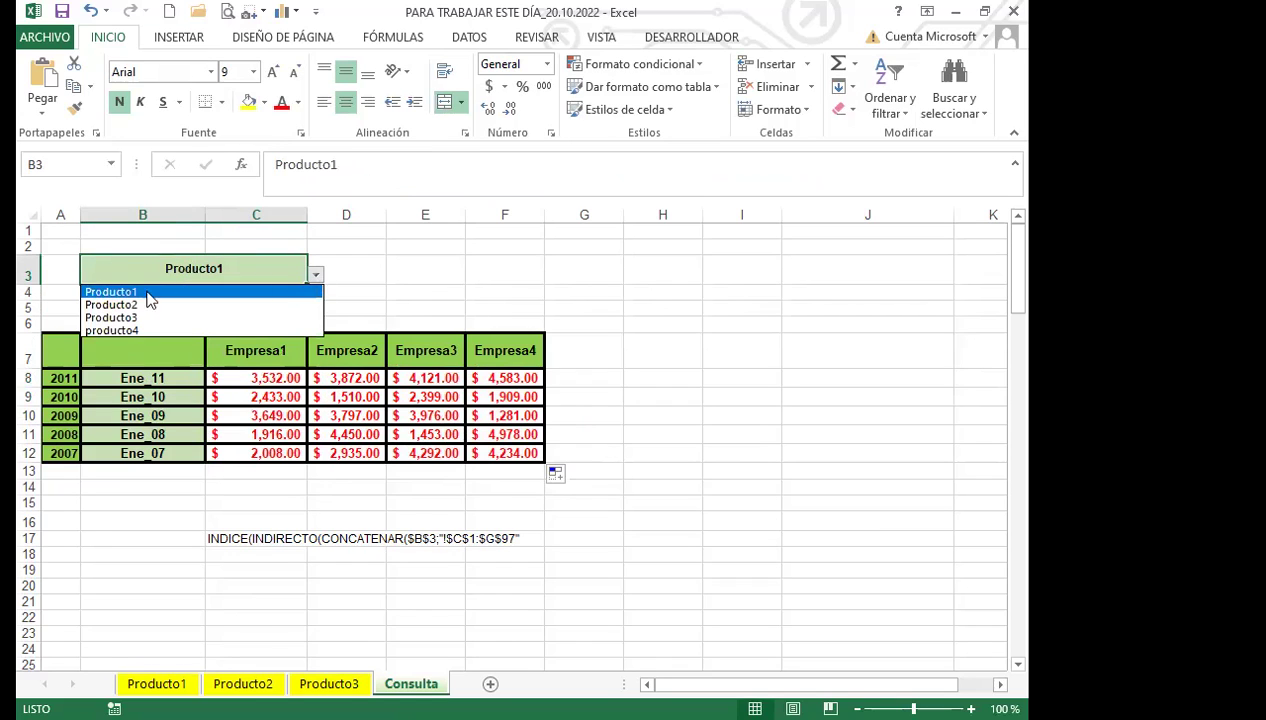
pyautogui.click(125, 305)
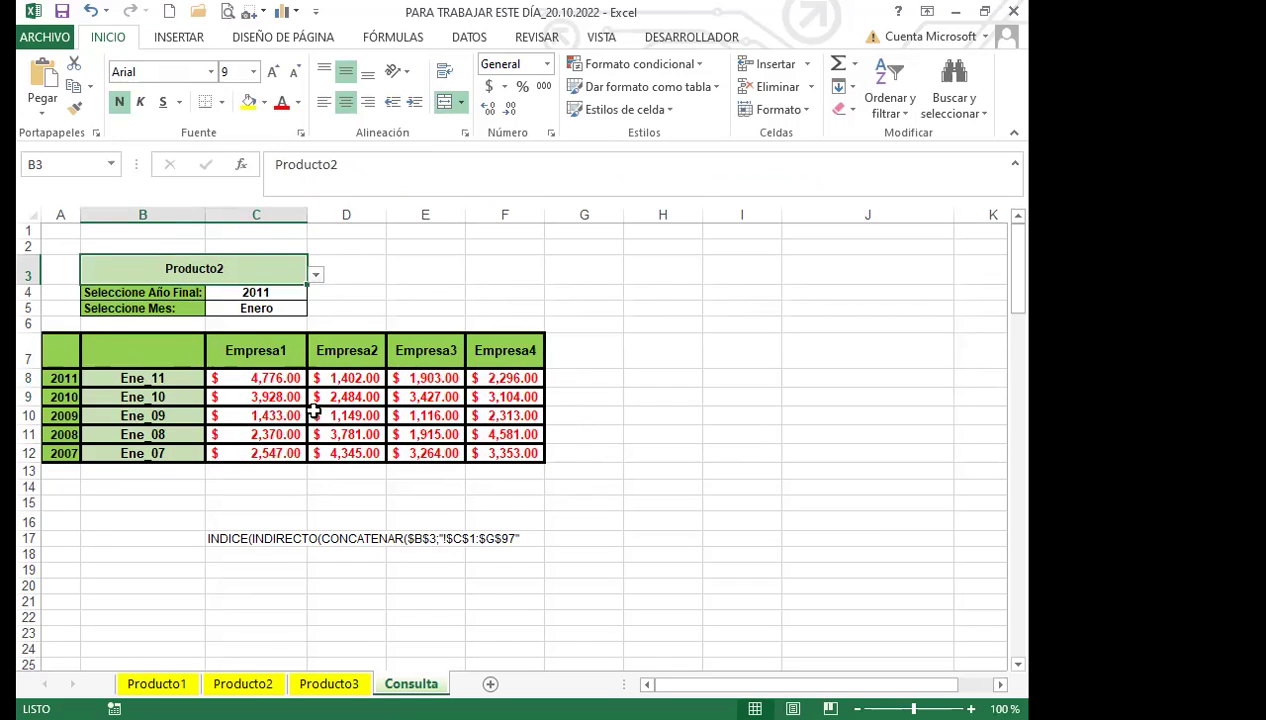
# Delete the leftover formula text from cell C17 below the lookup table.
pyautogui.click(232, 537)
pyautogui.press('Delete')
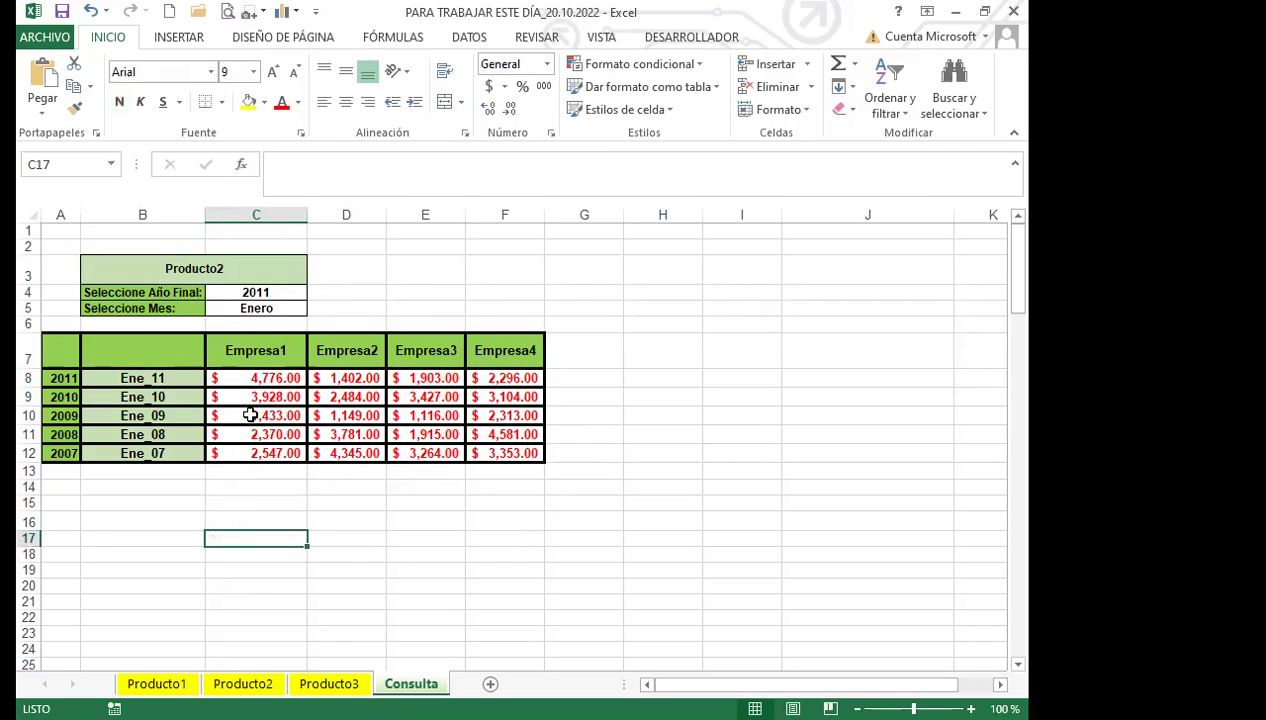
pyautogui.click(262, 377)
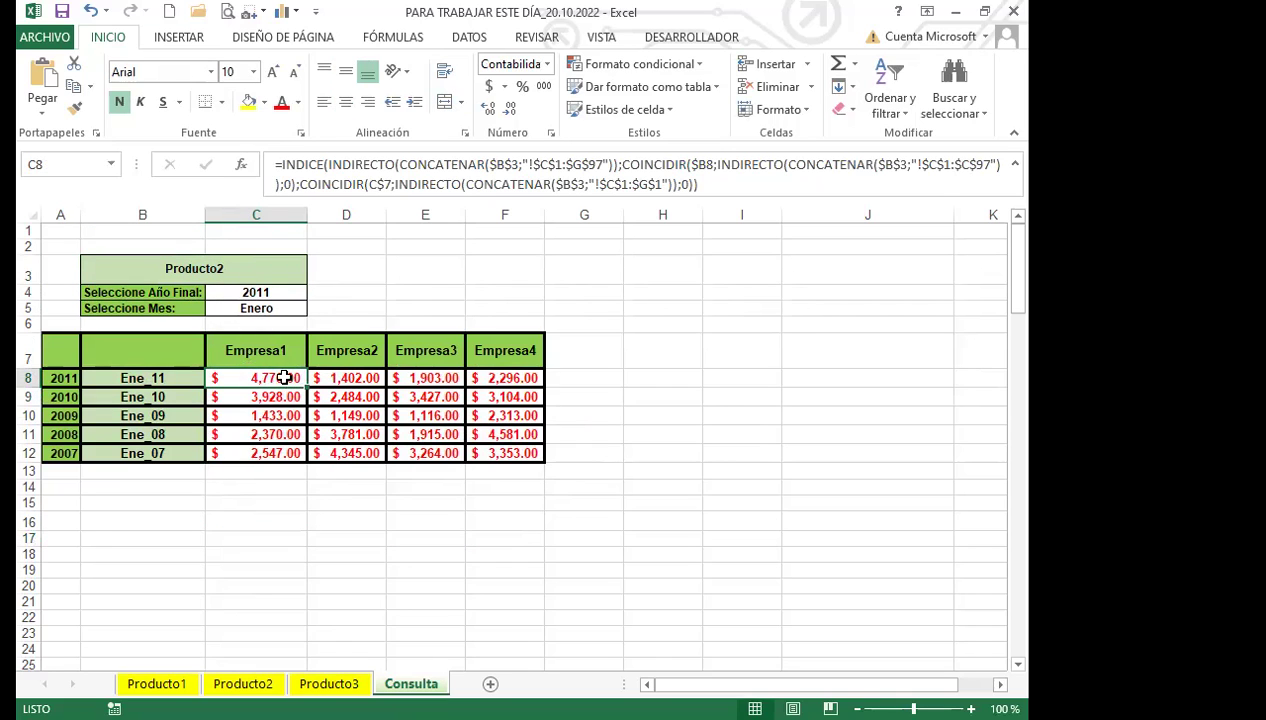
# Set the selected product in B3 back to Producto1.
pyautogui.click(239, 279)
pyautogui.click(315, 275)
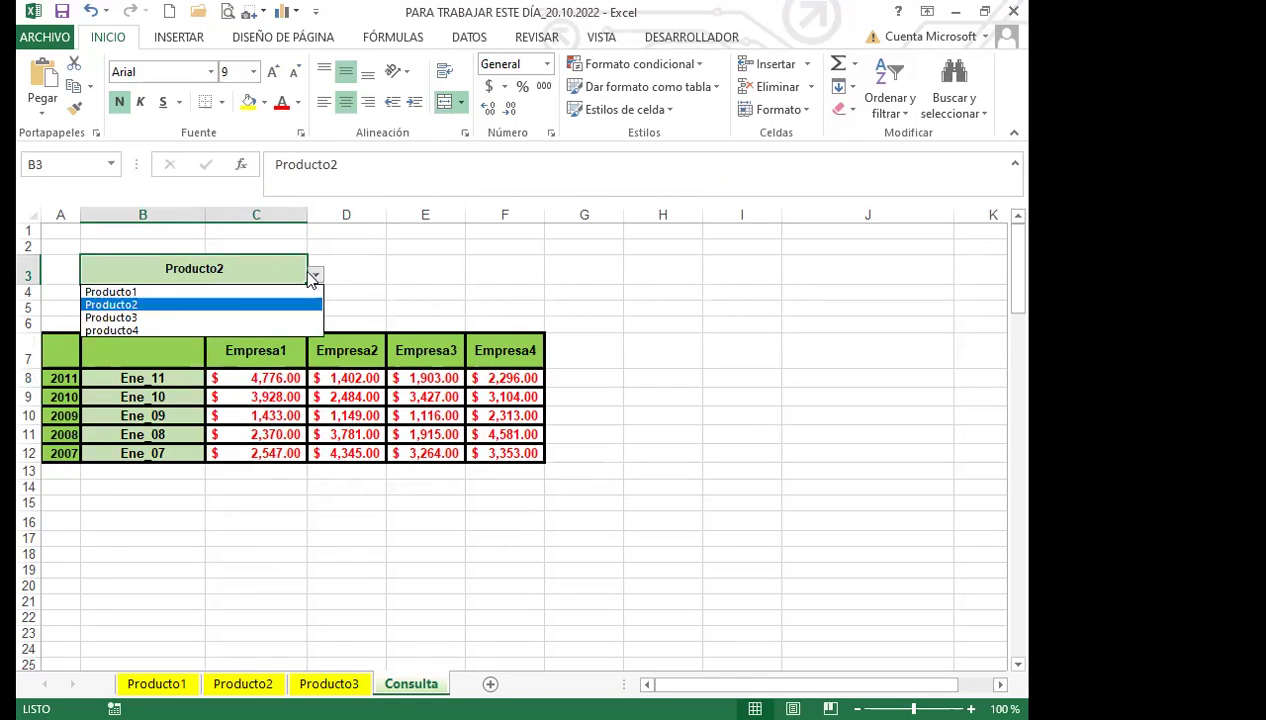
pyautogui.click(160, 292)
pyautogui.click(250, 378)
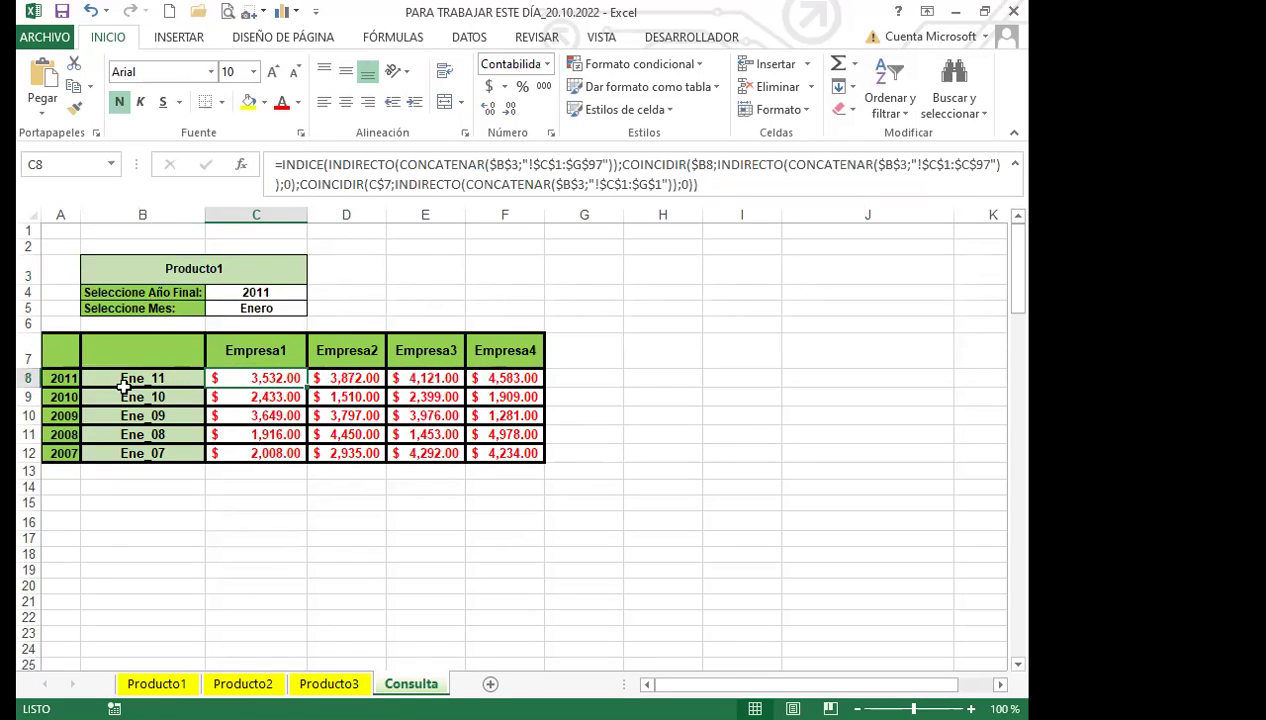
# Locate the Ene_11 record on the Producto1 sheet and fill its entire row 50 with yellow.
pyautogui.click(156, 683)
pyautogui.scroll(12, 170, 467)
pyautogui.scroll(15, 170, 467)
pyautogui.scroll(-12, 218, 580)
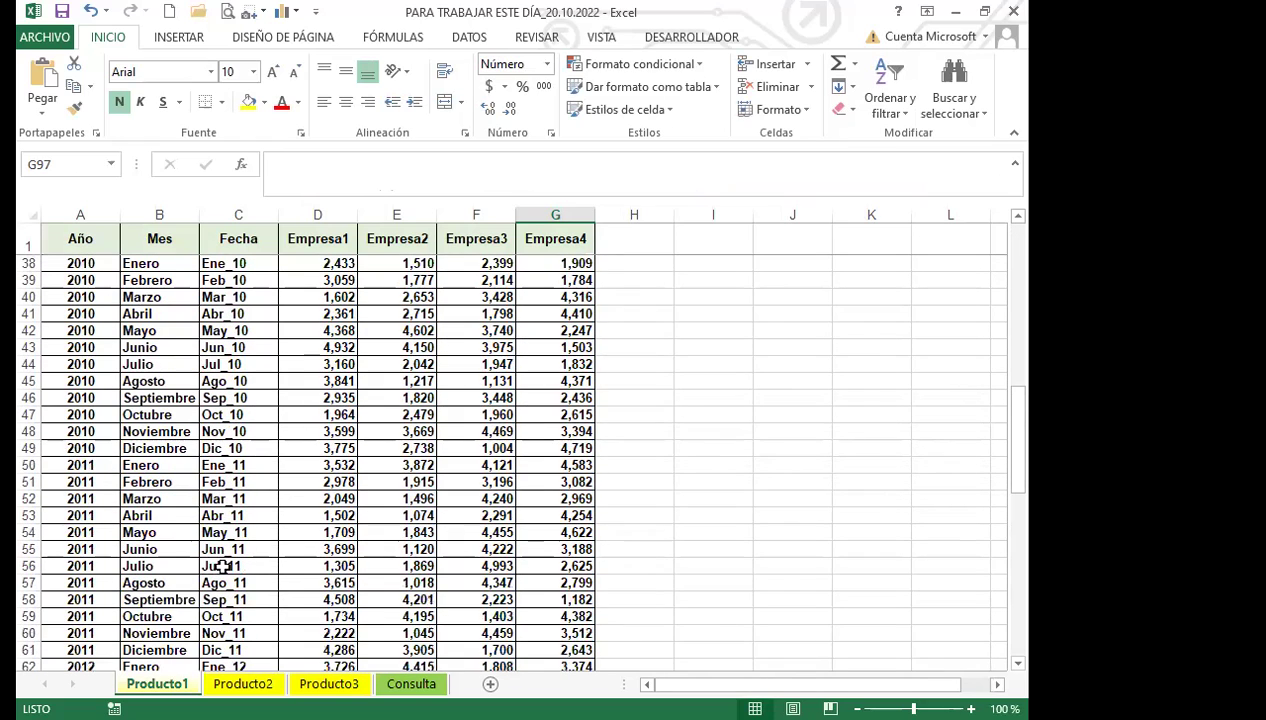
pyautogui.click(211, 465)
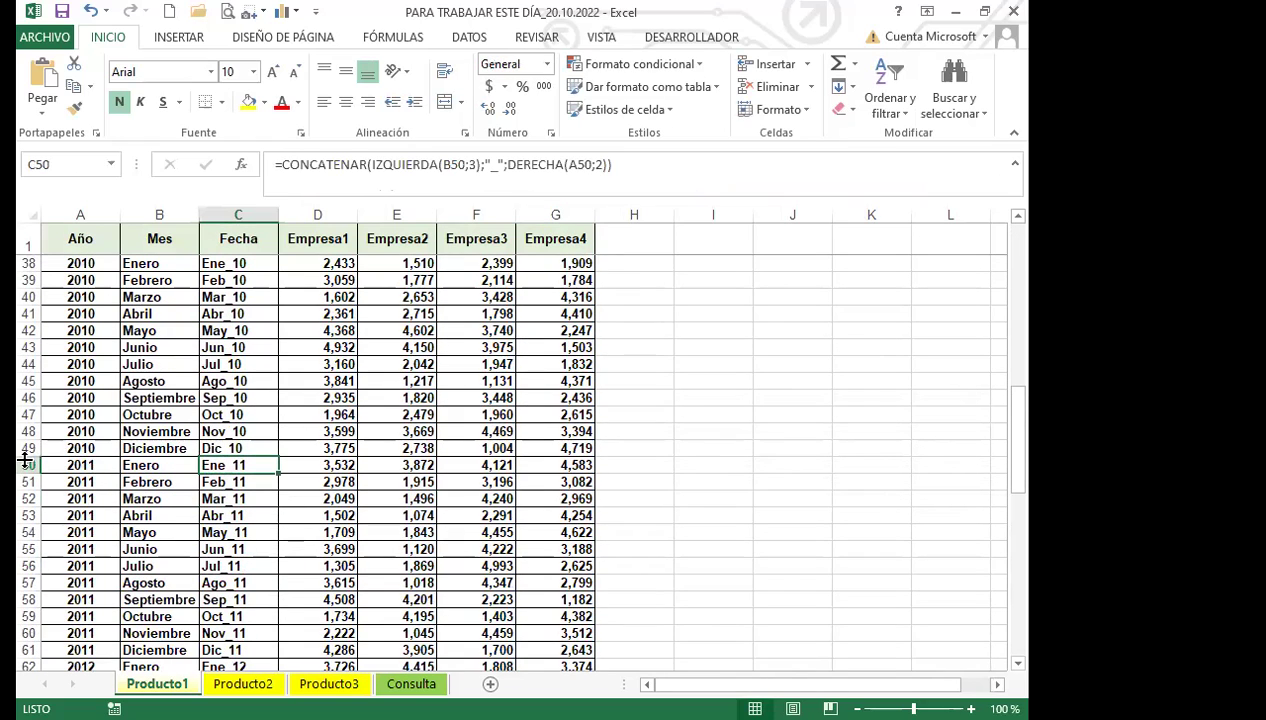
pyautogui.moveTo(26, 458); pyautogui.dragTo(26, 460)
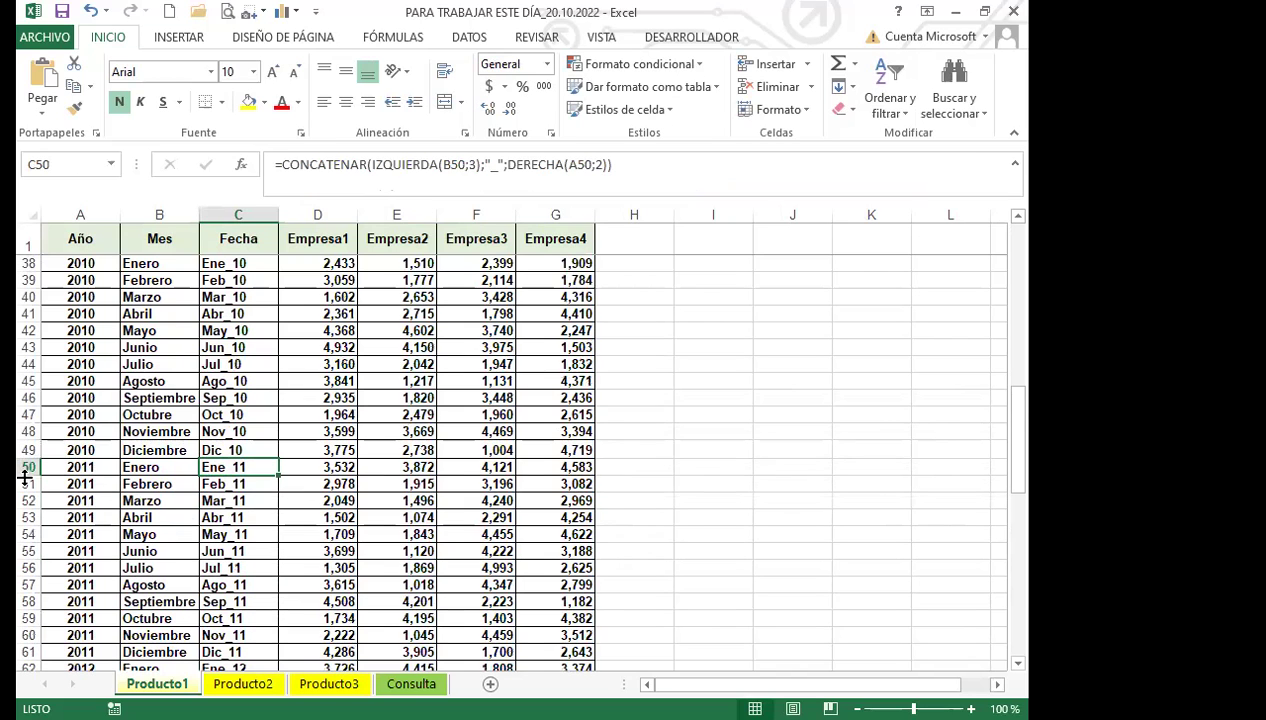
pyautogui.click(26, 468)
pyautogui.click(248, 102)
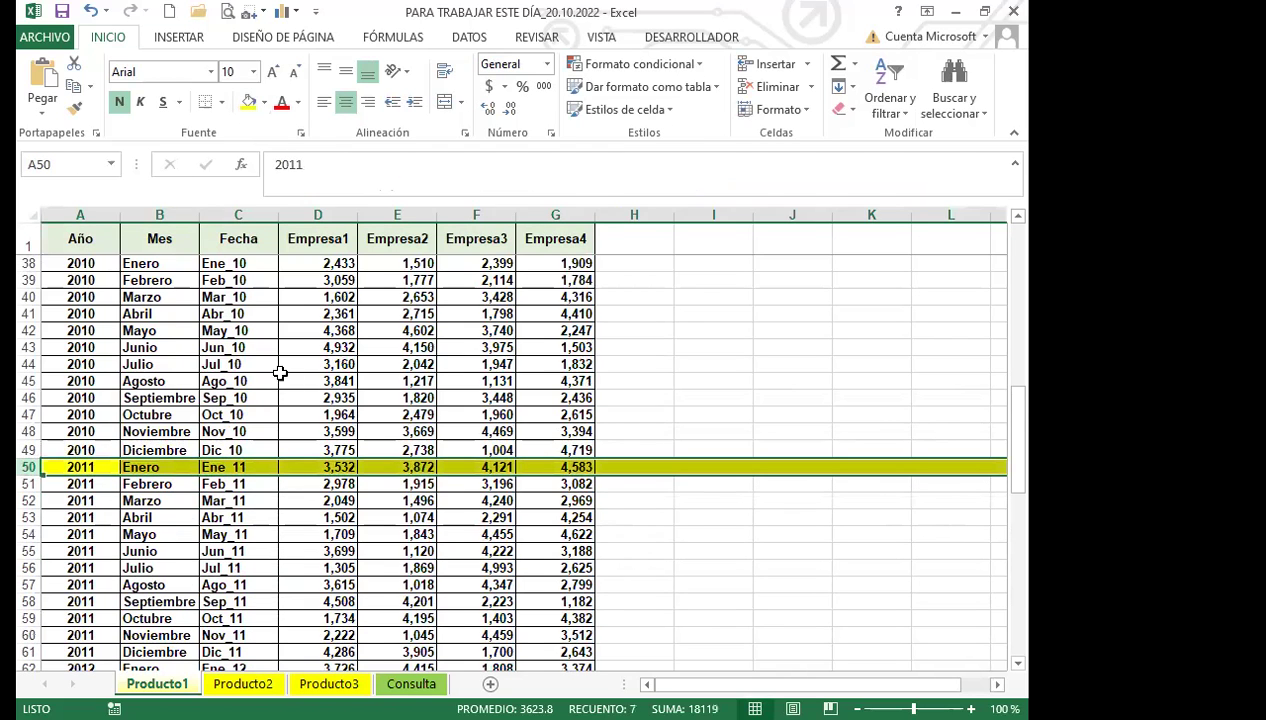
# Compare the Ene_11 company values on the Consulta sheet with the highlighted row on the Producto1 sheet.
pyautogui.click(405, 683)
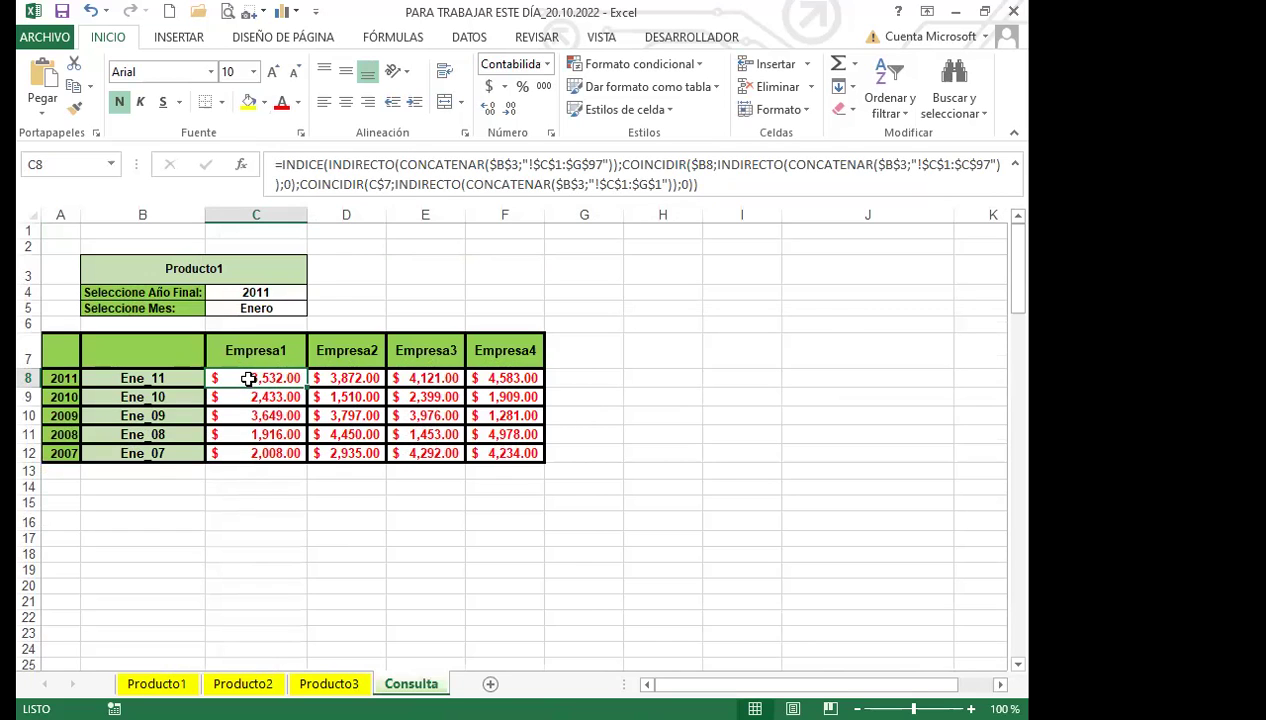
pyautogui.click(160, 684)
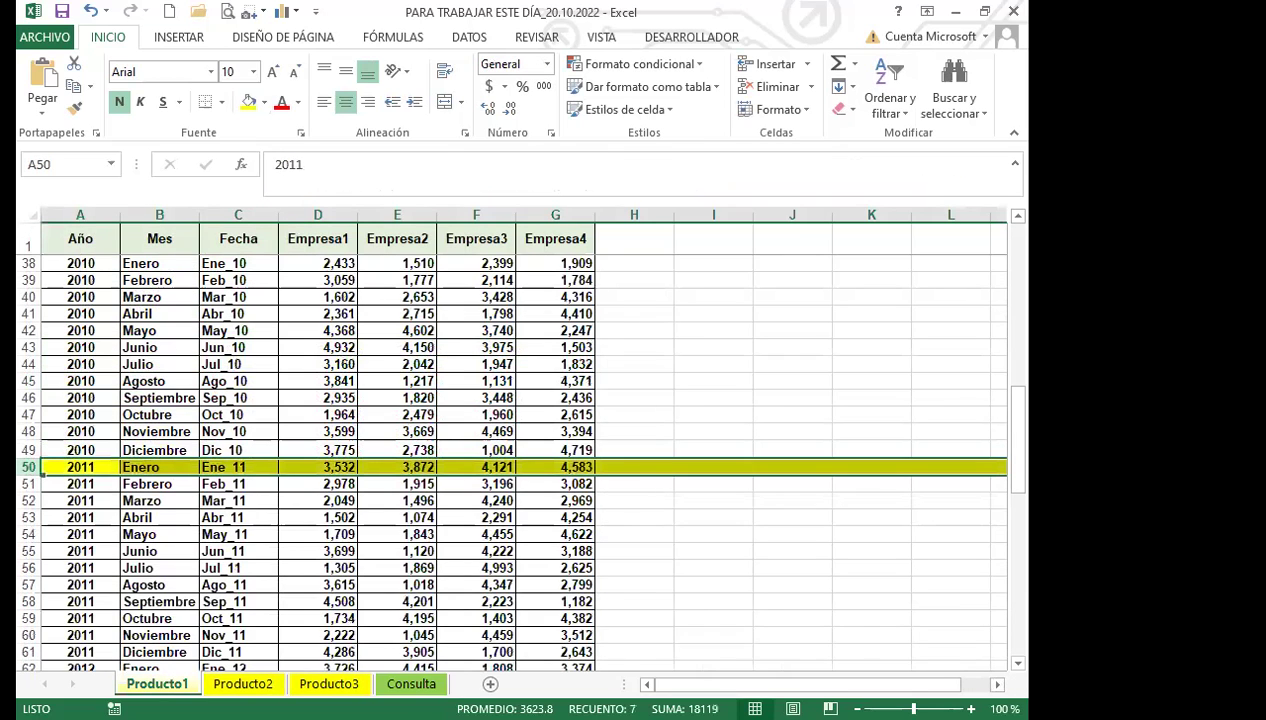
pyautogui.click(411, 684)
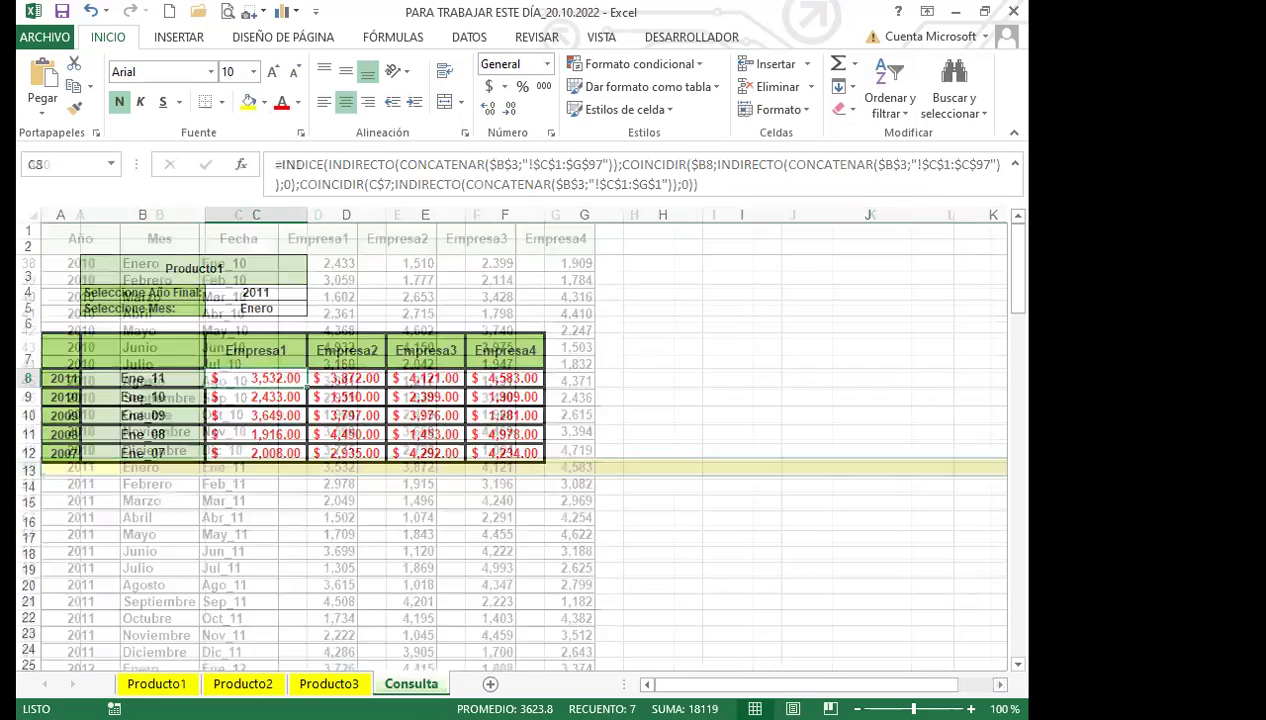
pyautogui.click(157, 684)
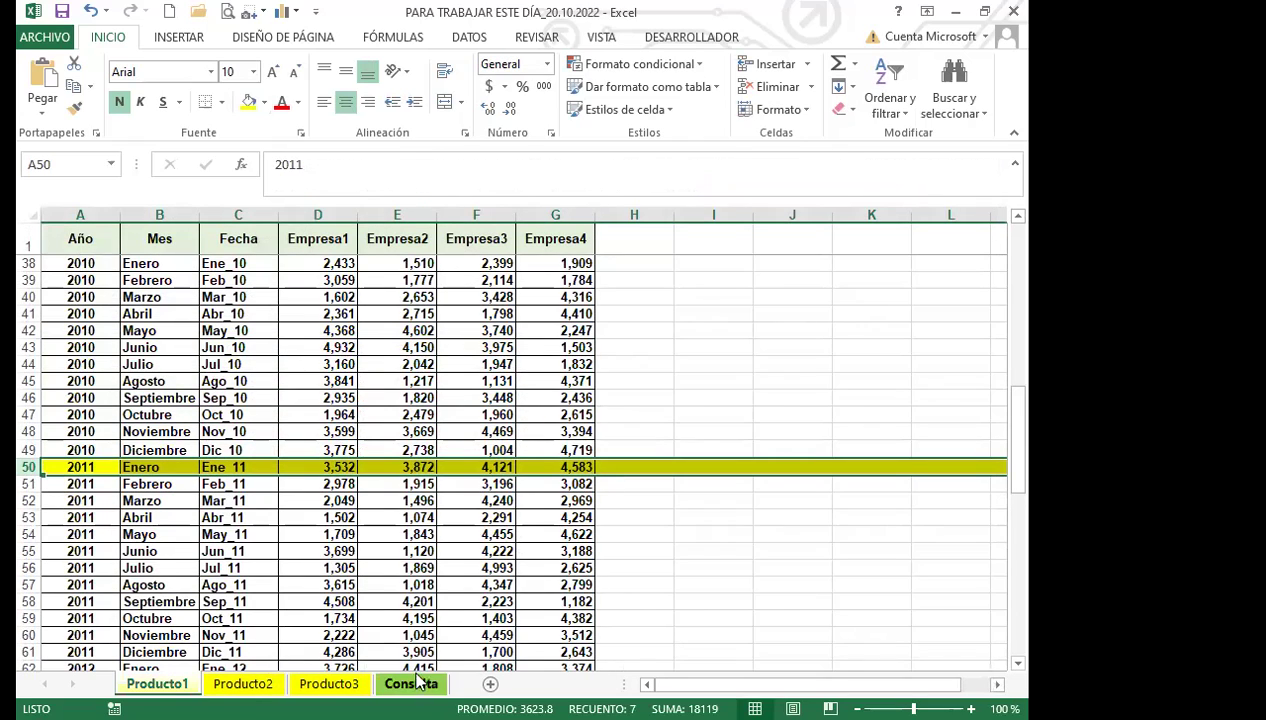
pyautogui.click(400, 667)
pyautogui.click(411, 684)
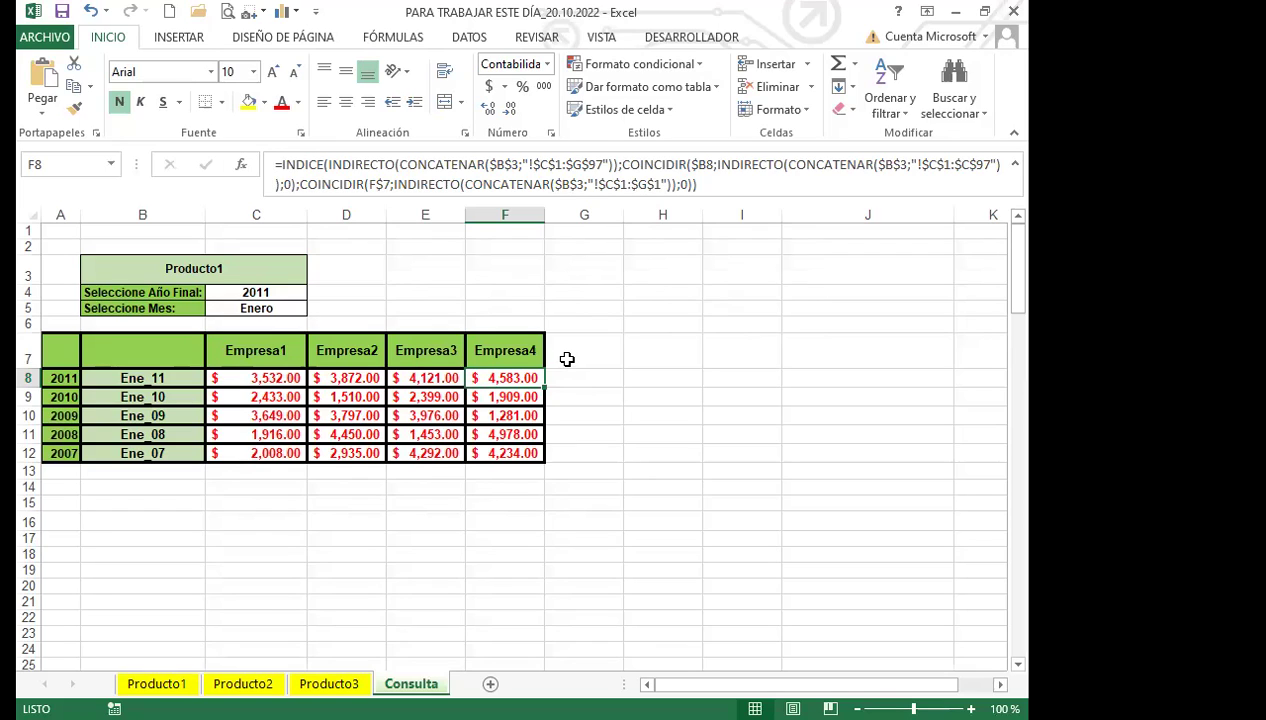
pyautogui.click(238, 376)
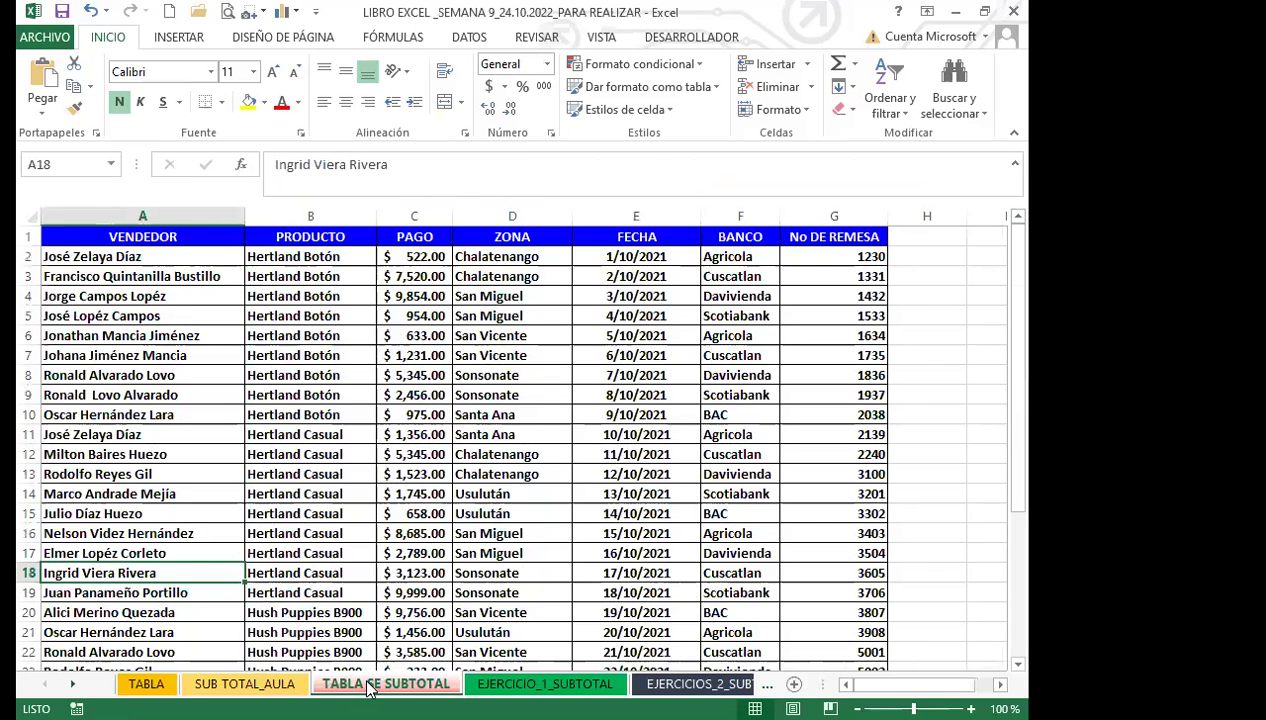
# In the LIBRO EXCEL _SEMANA 9 workbook, examine the PRODUCTO, PAGO, ZONA and BANCO columns on the TABLA SE SUBTOTAL sheet.
pyautogui.click(395, 598)
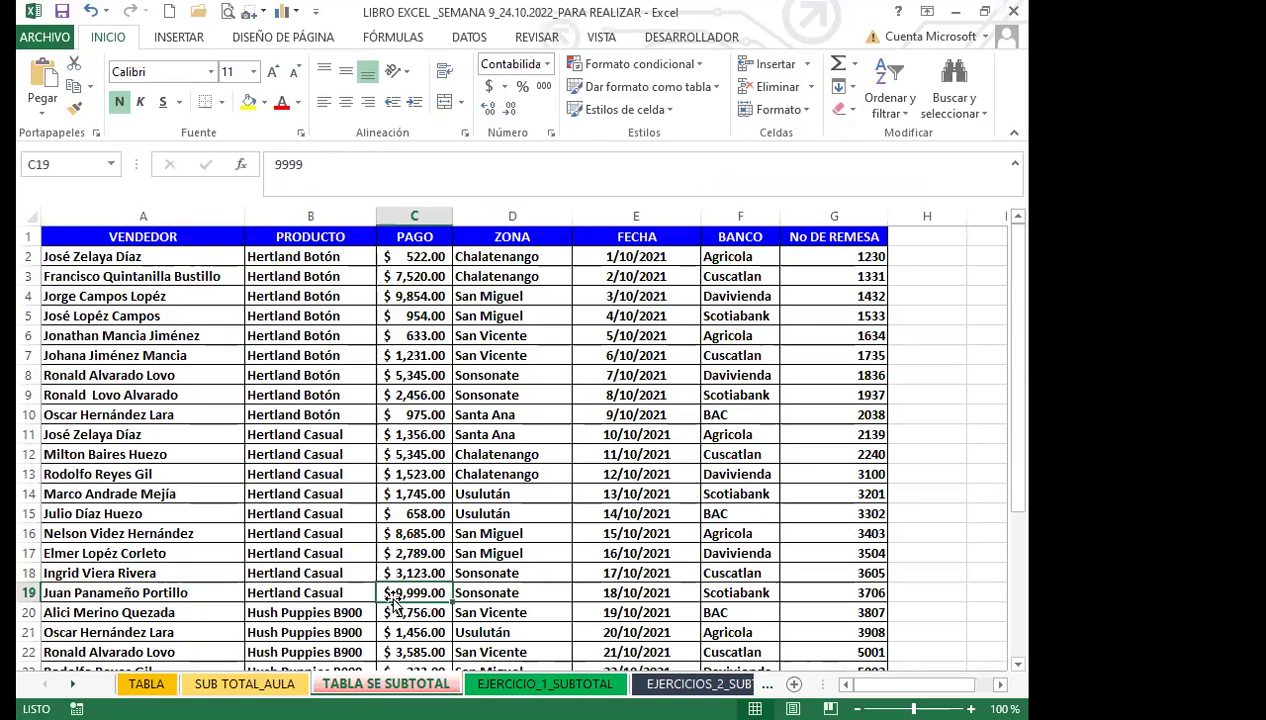
pyautogui.click(497, 473)
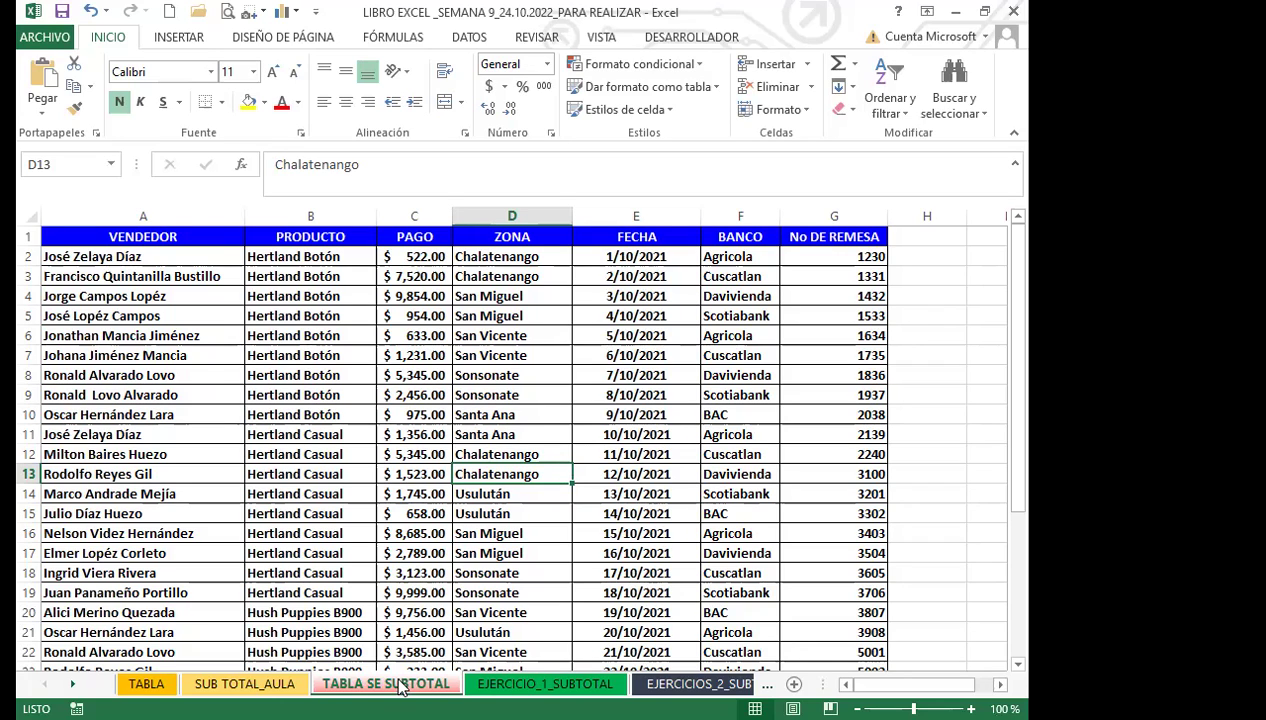
pyautogui.click(441, 531)
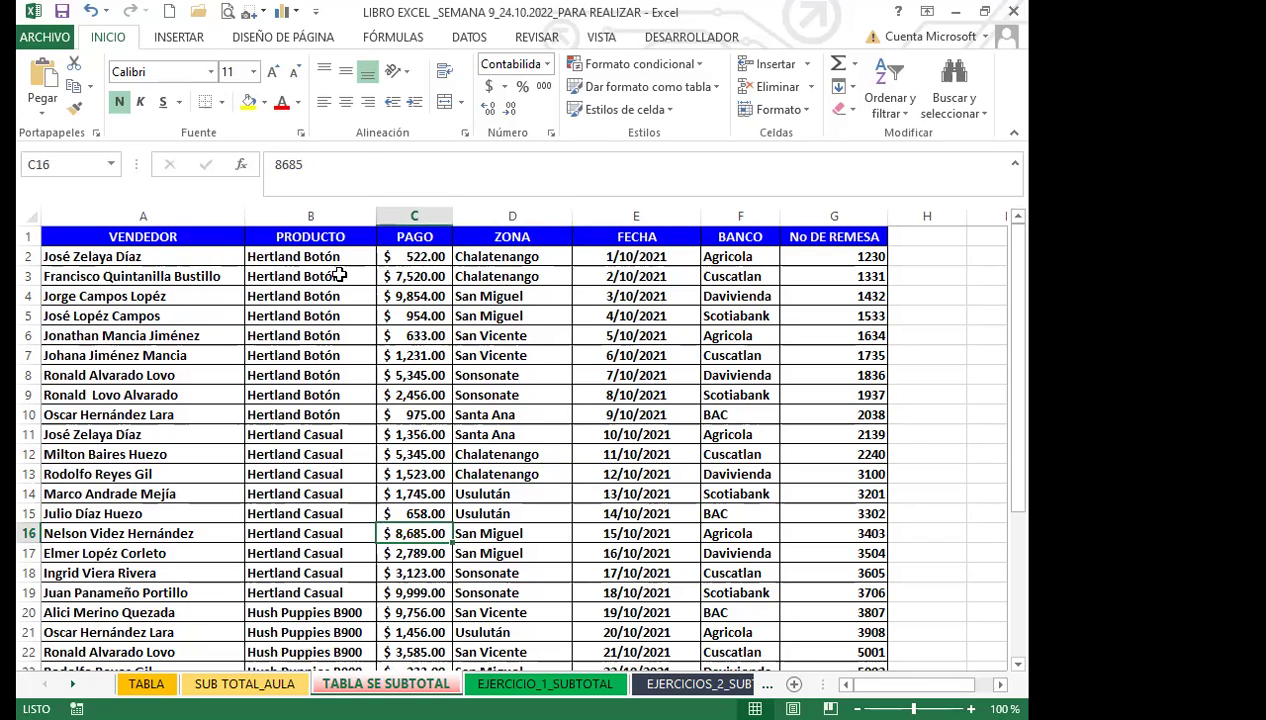
pyautogui.click(735, 257)
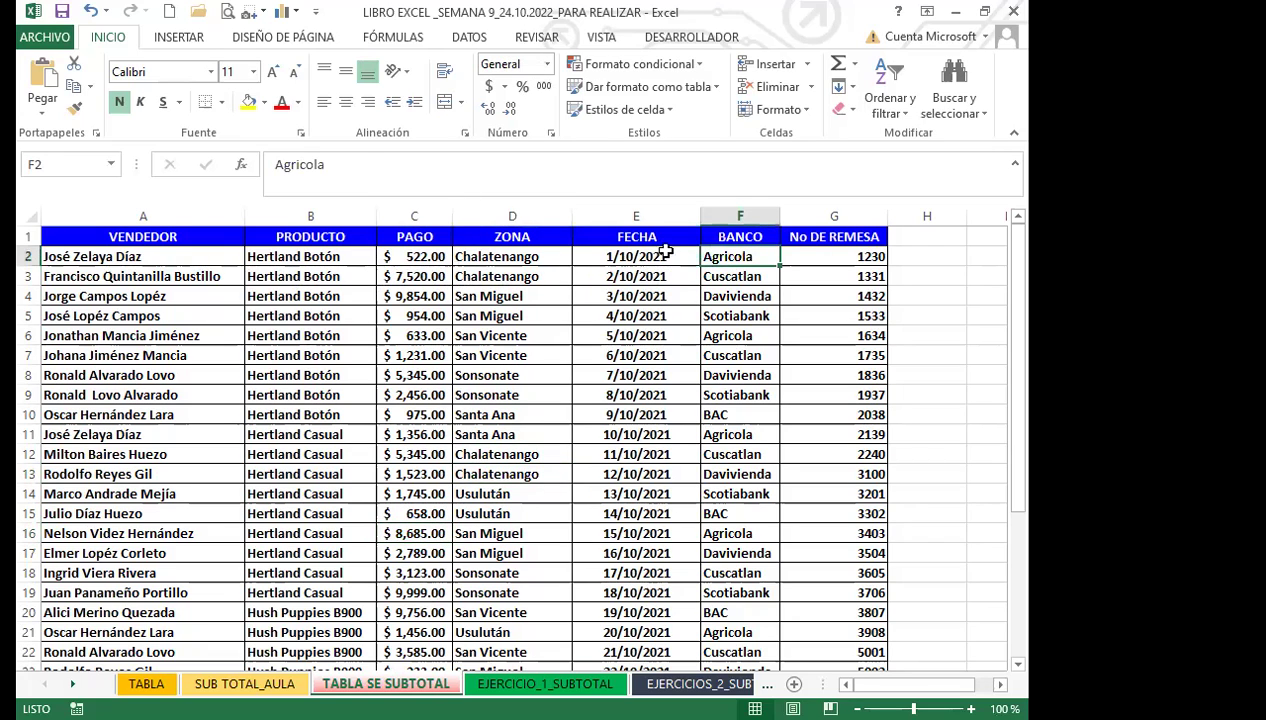
pyautogui.click(336, 237)
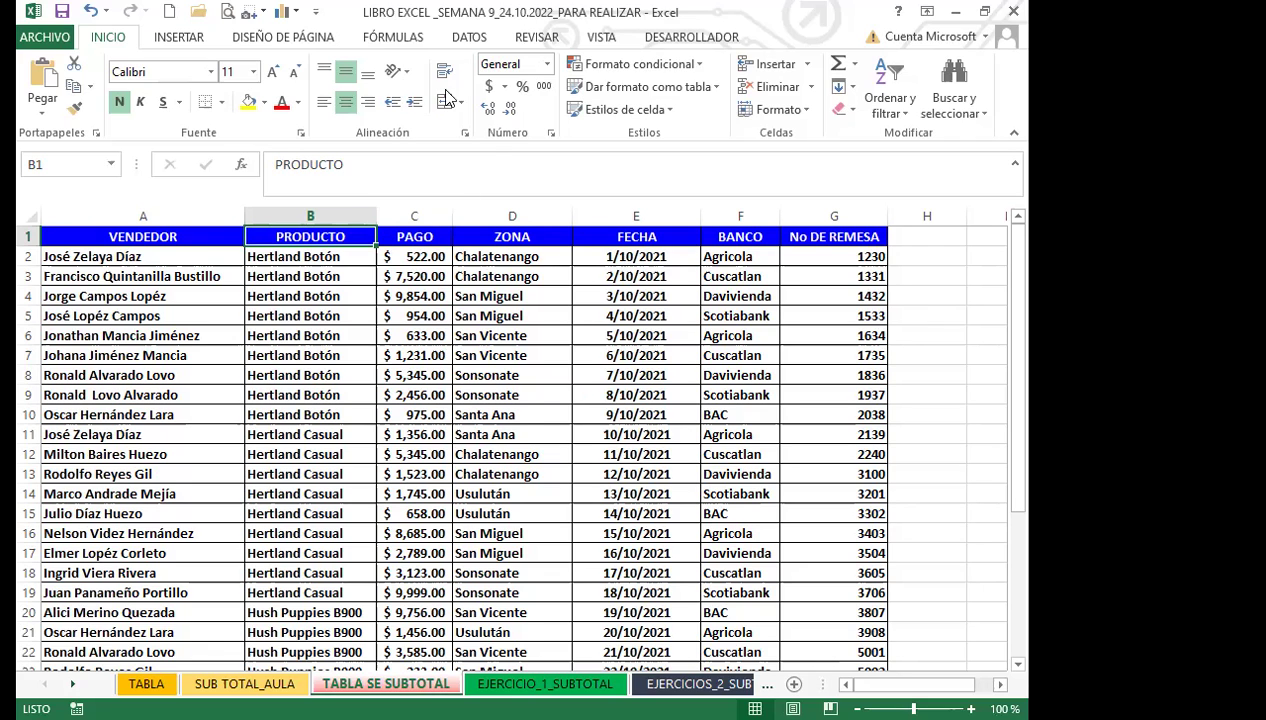
pyautogui.scroll(-6, 567, 541)
pyautogui.scroll(6, 567, 541)
pyautogui.click(732, 236)
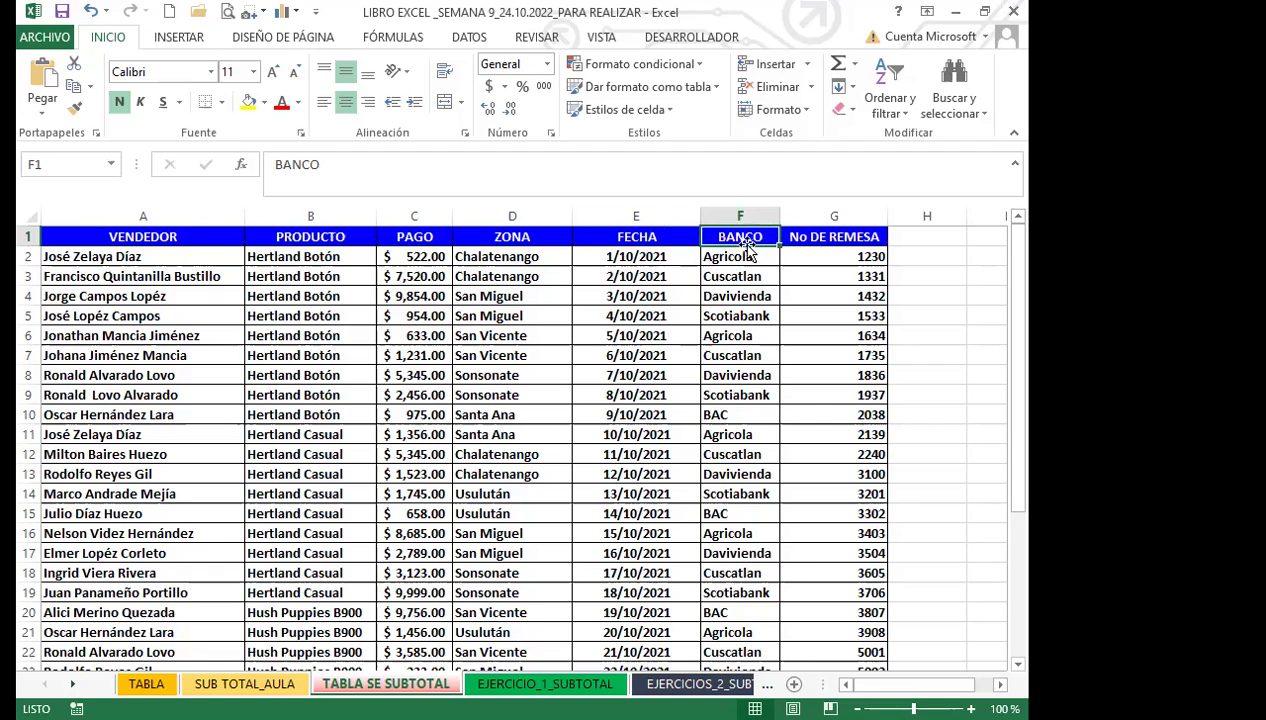
pyautogui.click(740, 356)
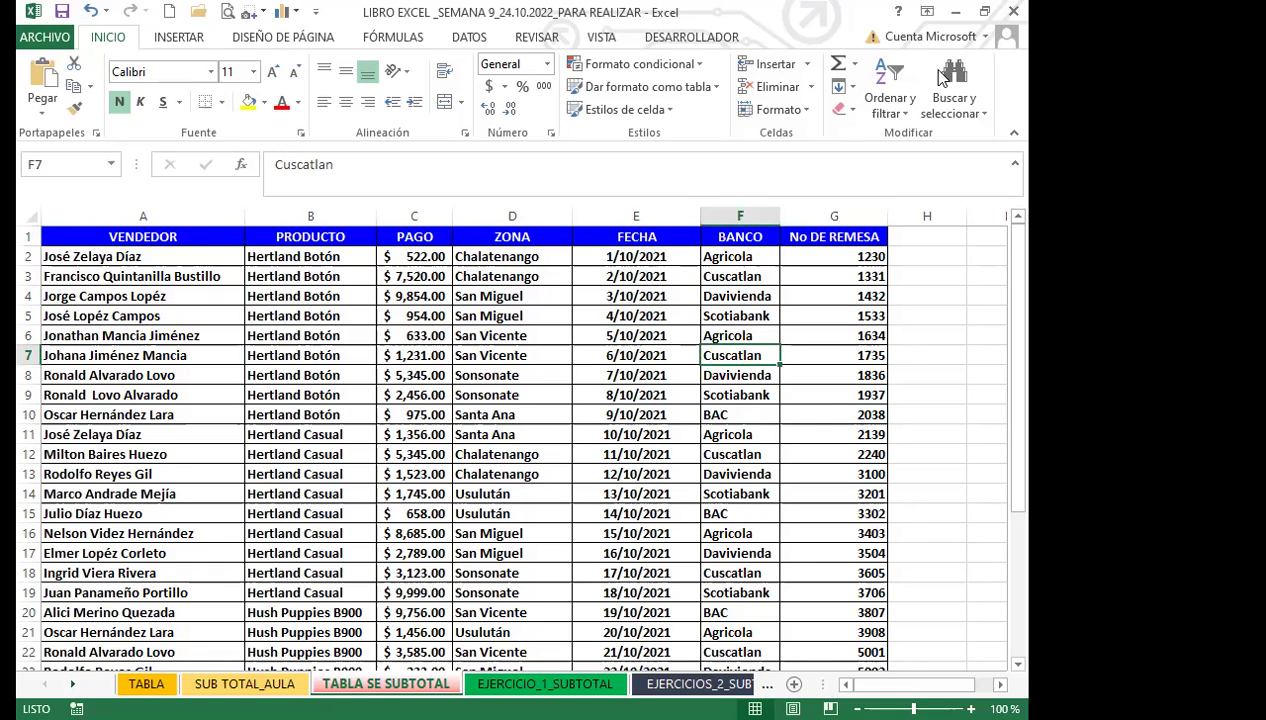
pyautogui.click(736, 268)
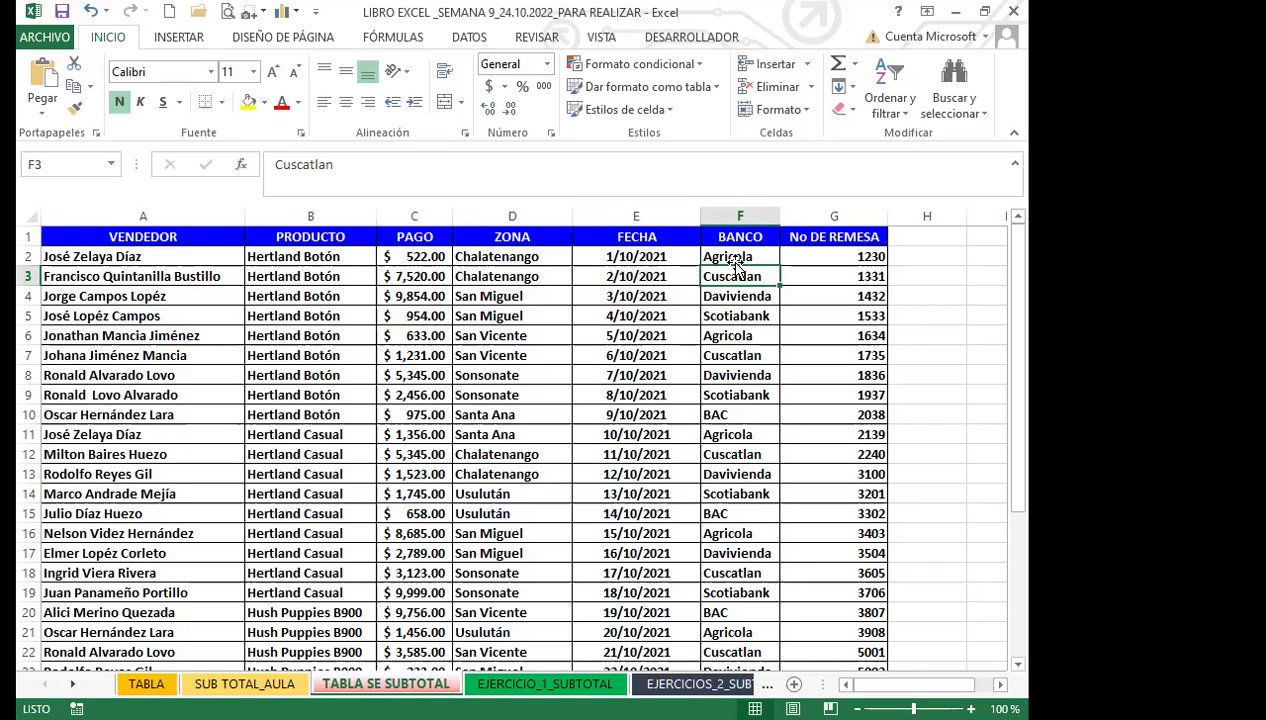
# Sort the sales table on the TABLA SE SUBTOTAL sheet by the BANCO column values from A to Z.
pyautogui.click(650, 240)
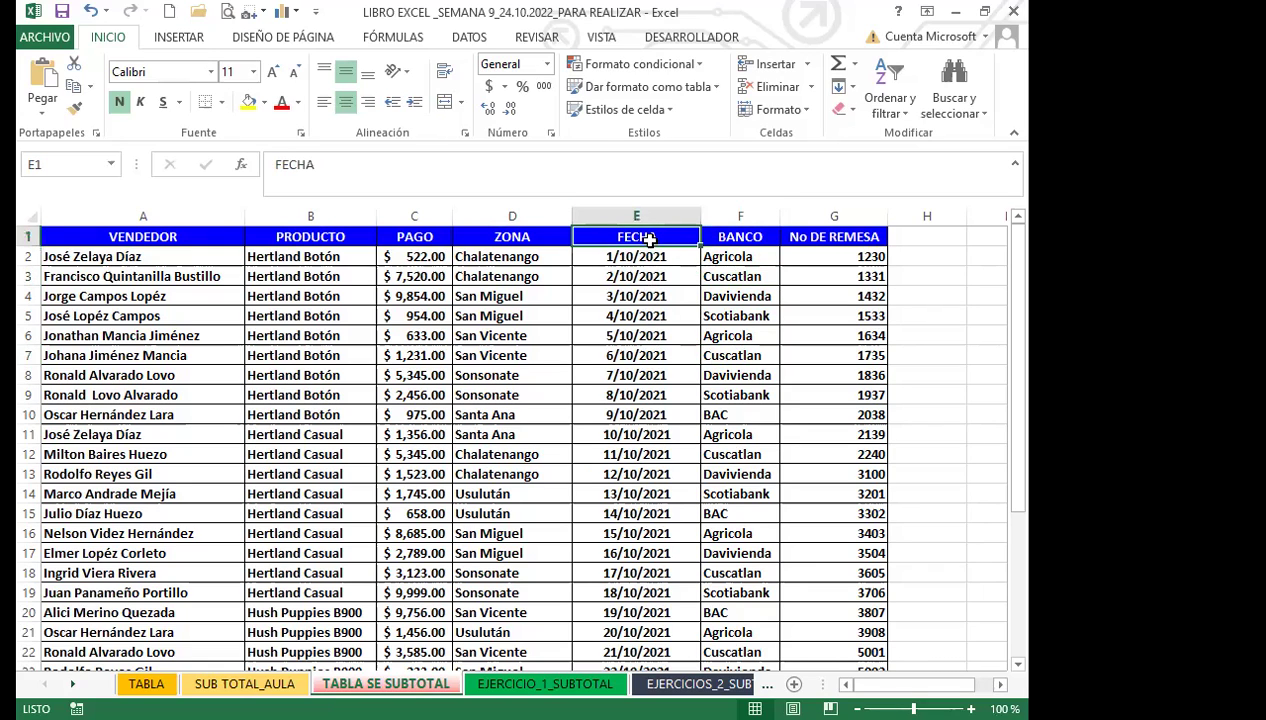
pyautogui.click(468, 36)
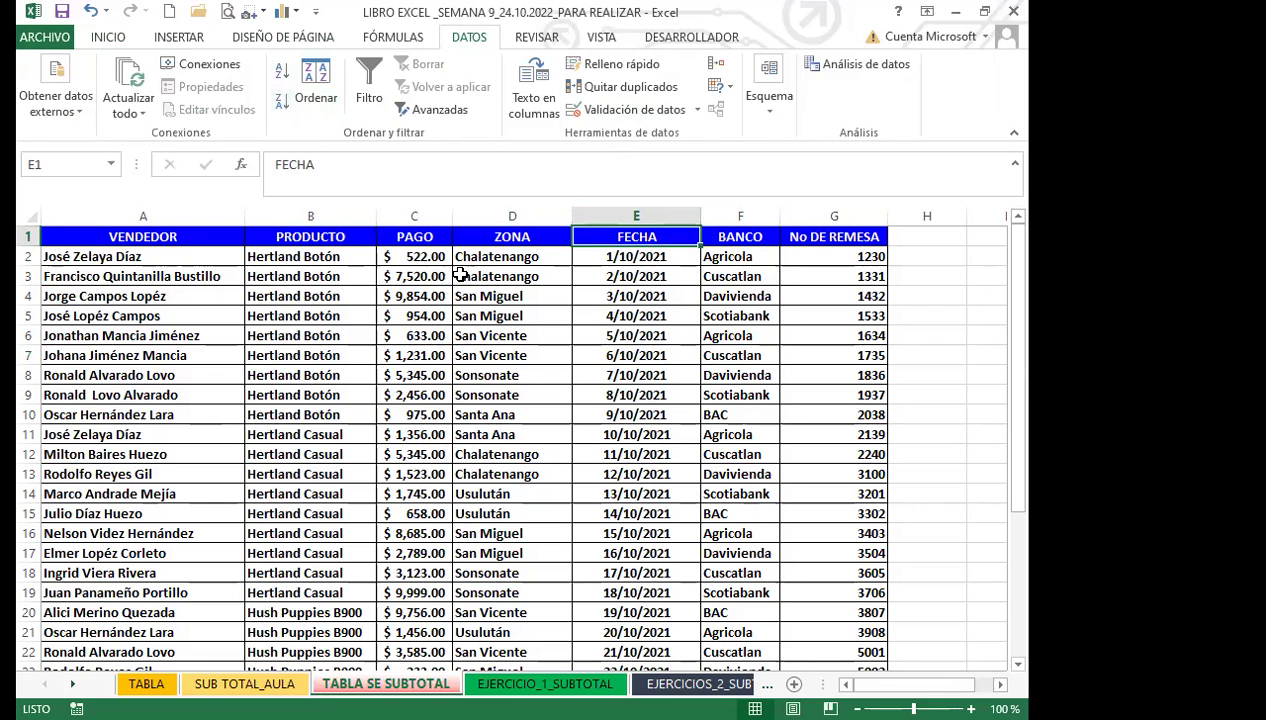
pyautogui.click(326, 85)
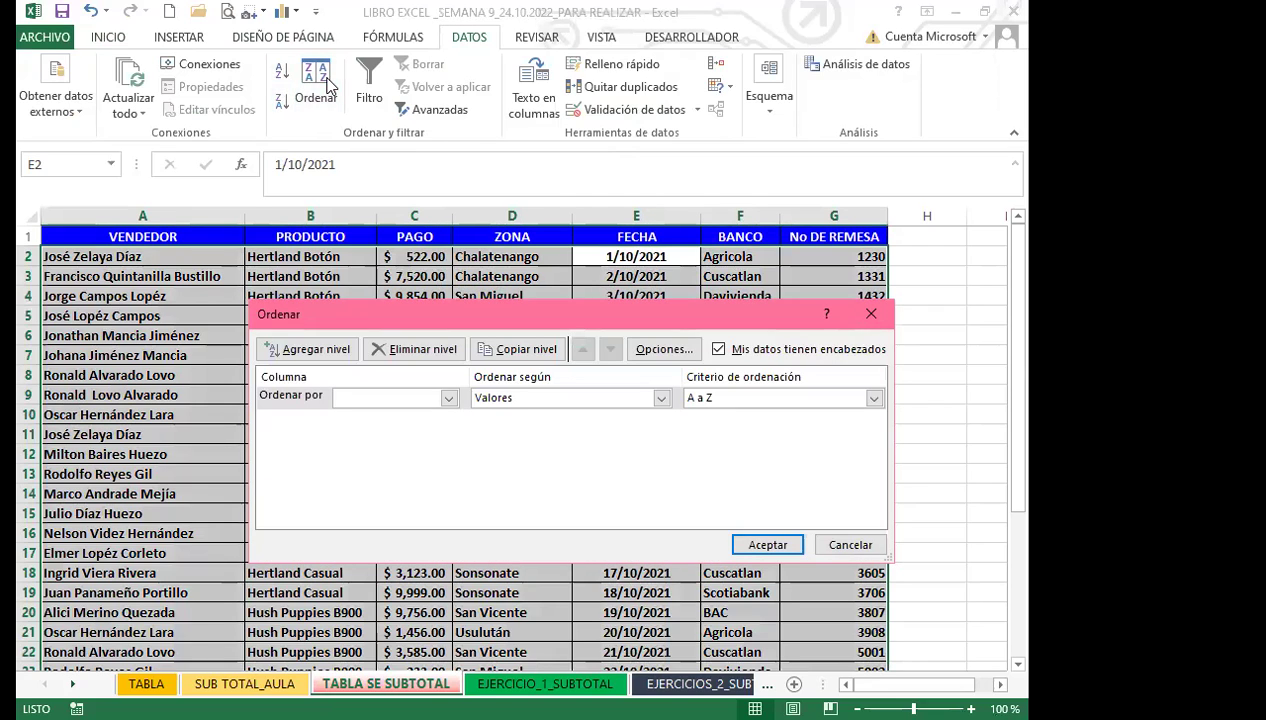
pyautogui.click(448, 398)
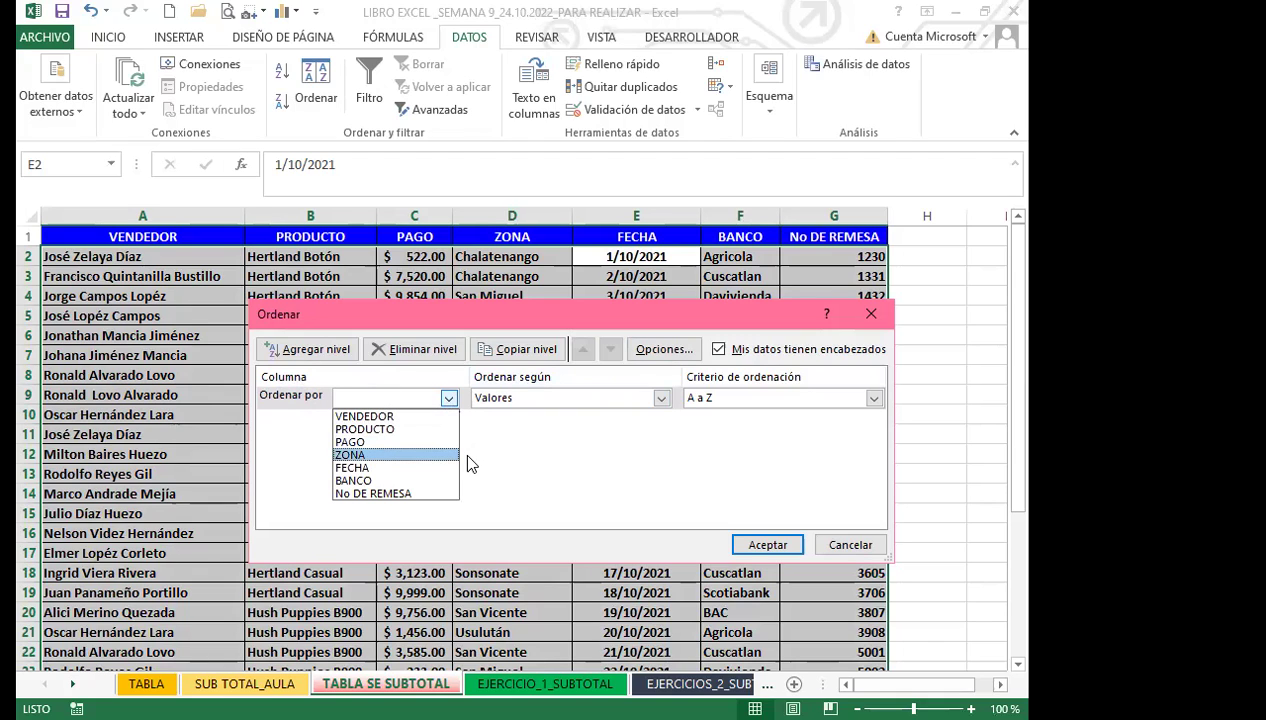
pyautogui.click(355, 482)
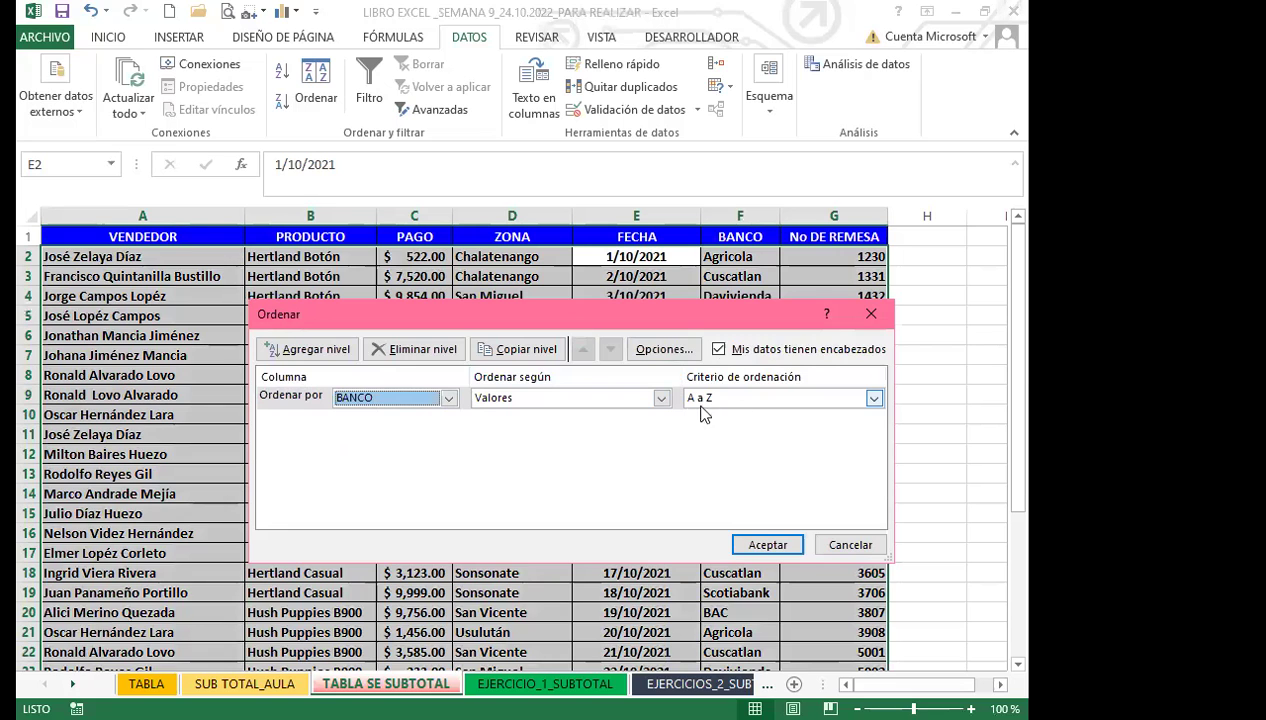
pyautogui.click(776, 552)
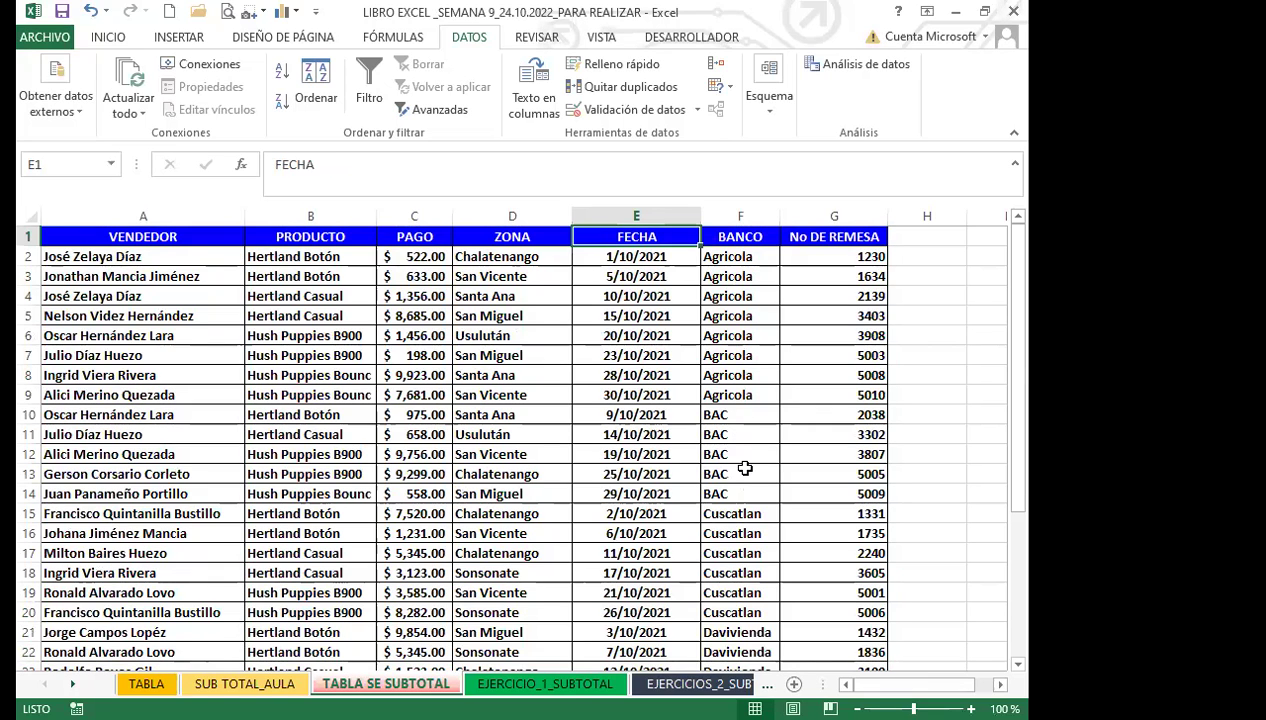
pyautogui.click(745, 494)
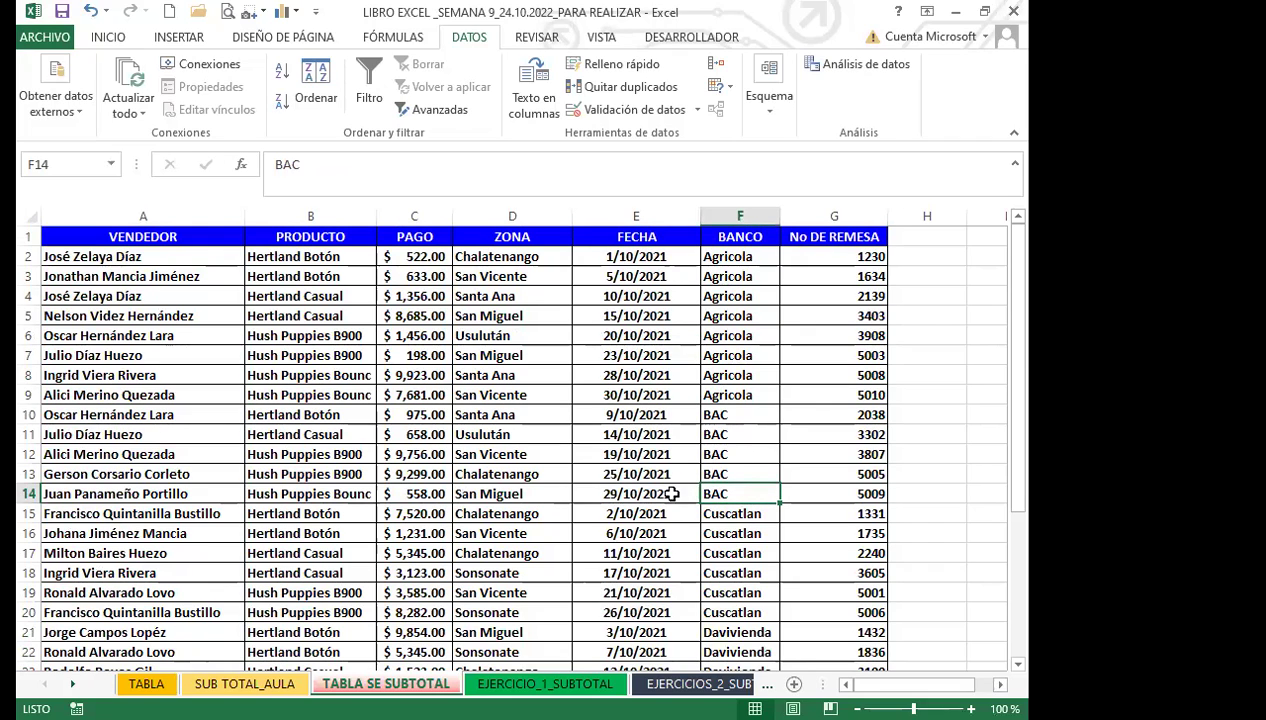
pyautogui.click(485, 452)
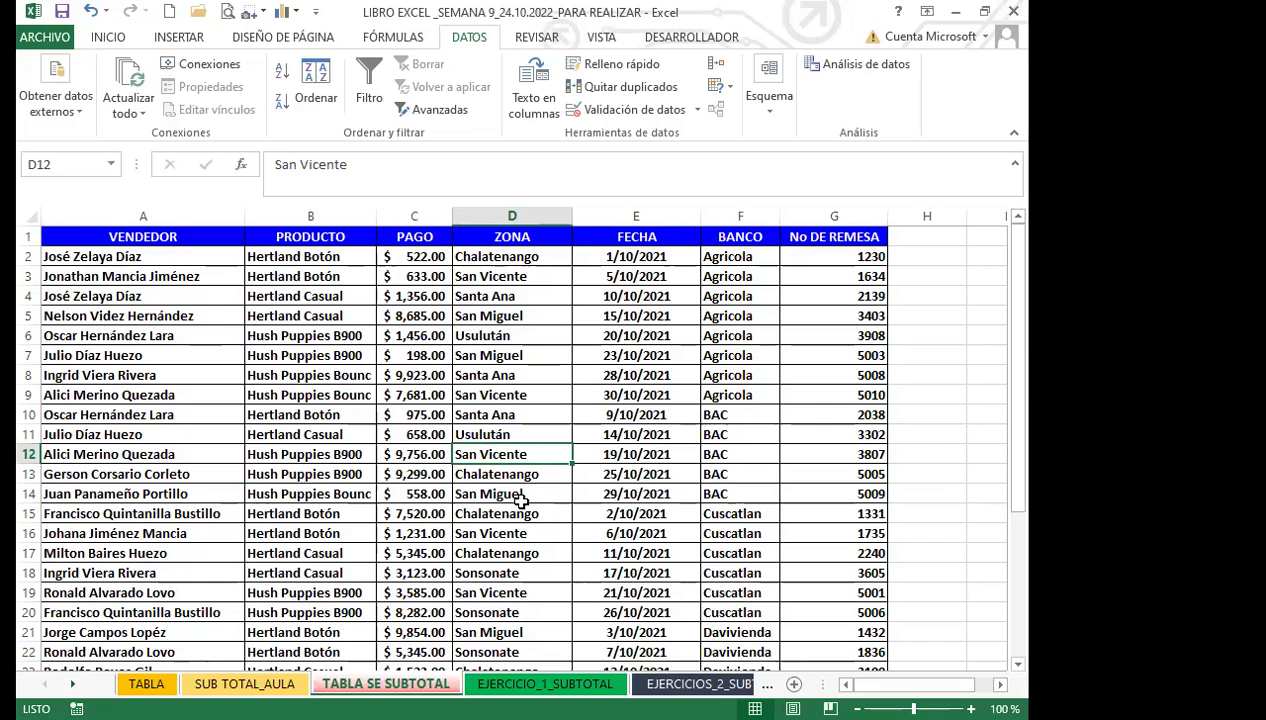
pyautogui.click(507, 467)
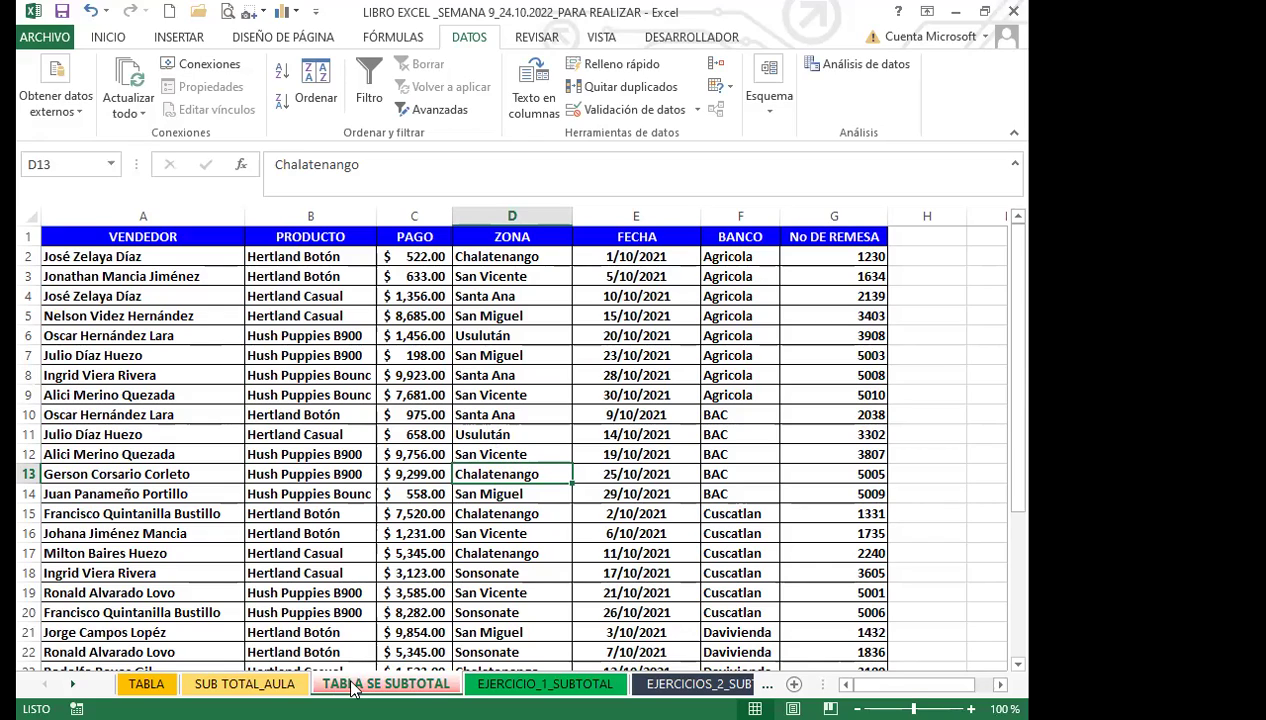
# Move the EJERCICIO_1_SUBTOTAL sheet so it sits between SUB TOTAL_AULA and TABLA SE SUBTOTAL.
pyautogui.click(245, 683)
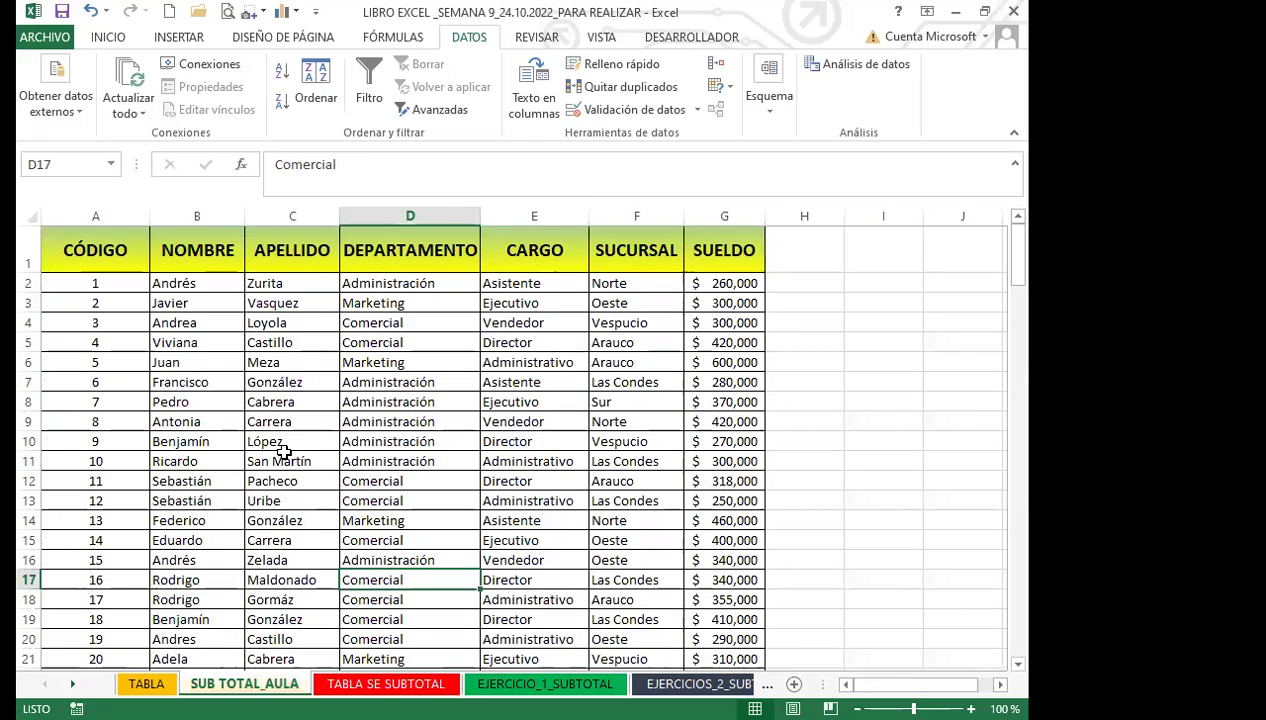
pyautogui.hotkey('ctrl', 'pagedown')
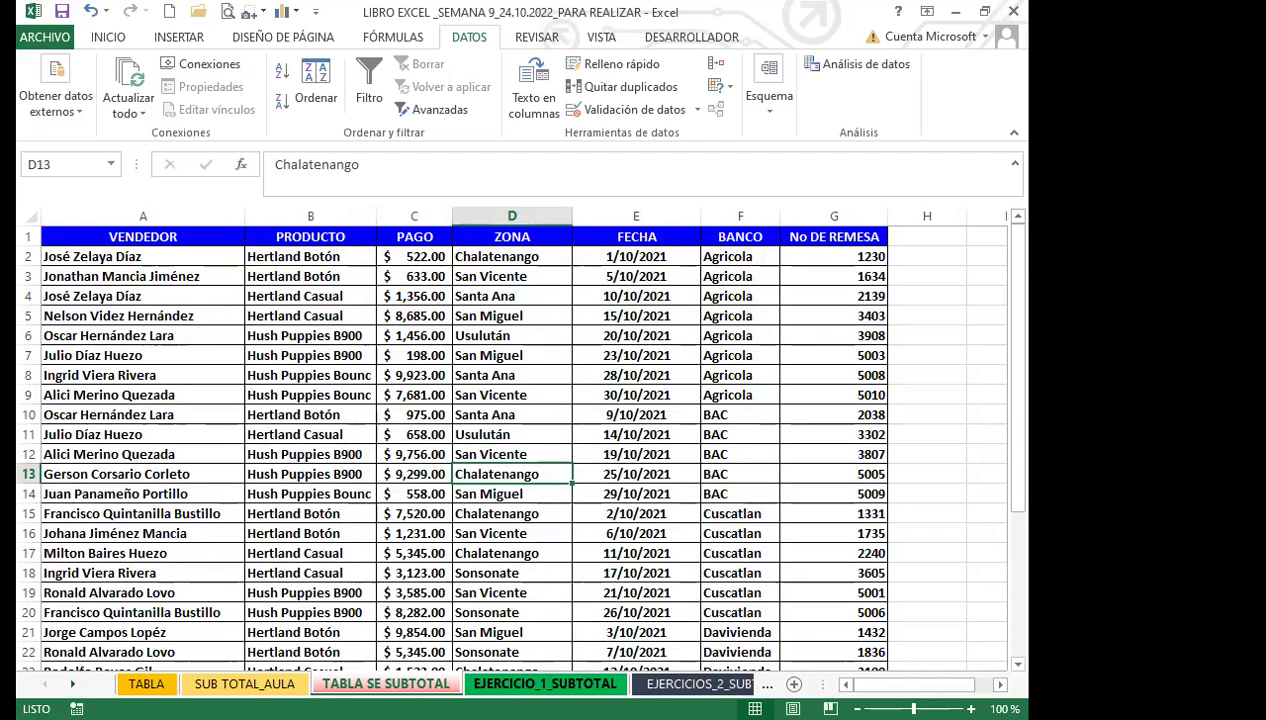
pyautogui.moveTo(545, 683); pyautogui.dragTo(333, 683)
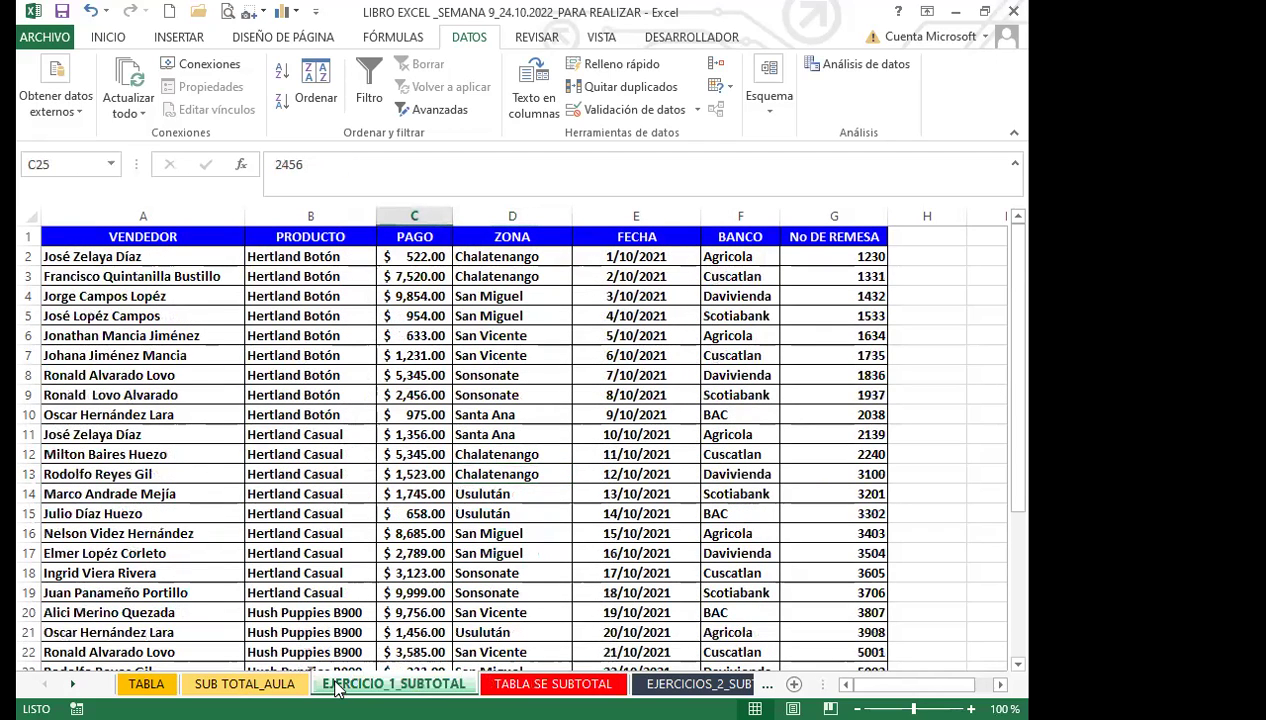
# Compare the order of the ZONA, PRODUCTO and BANCO values on EJERCICIO_1_SUBTOTAL with the bank-sorted table on TABLA SE SUBTOTAL.
pyautogui.click(530, 530)
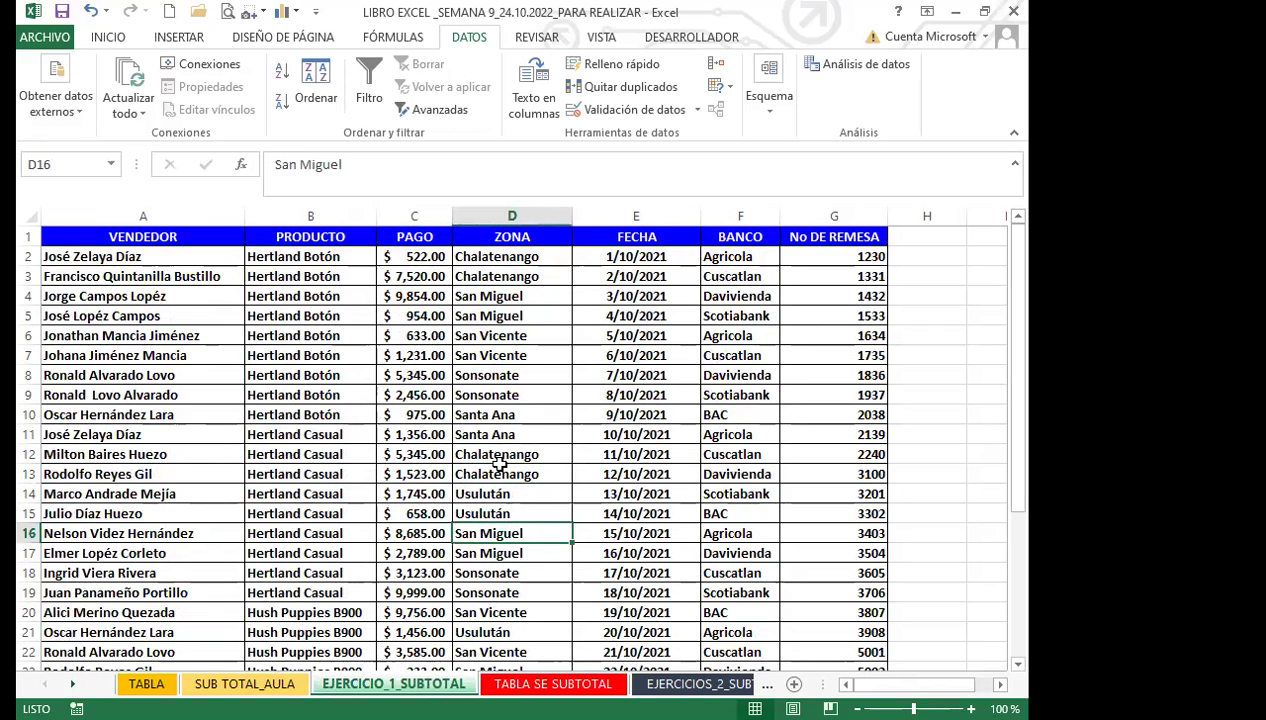
pyautogui.click(738, 434)
pyautogui.click(745, 530)
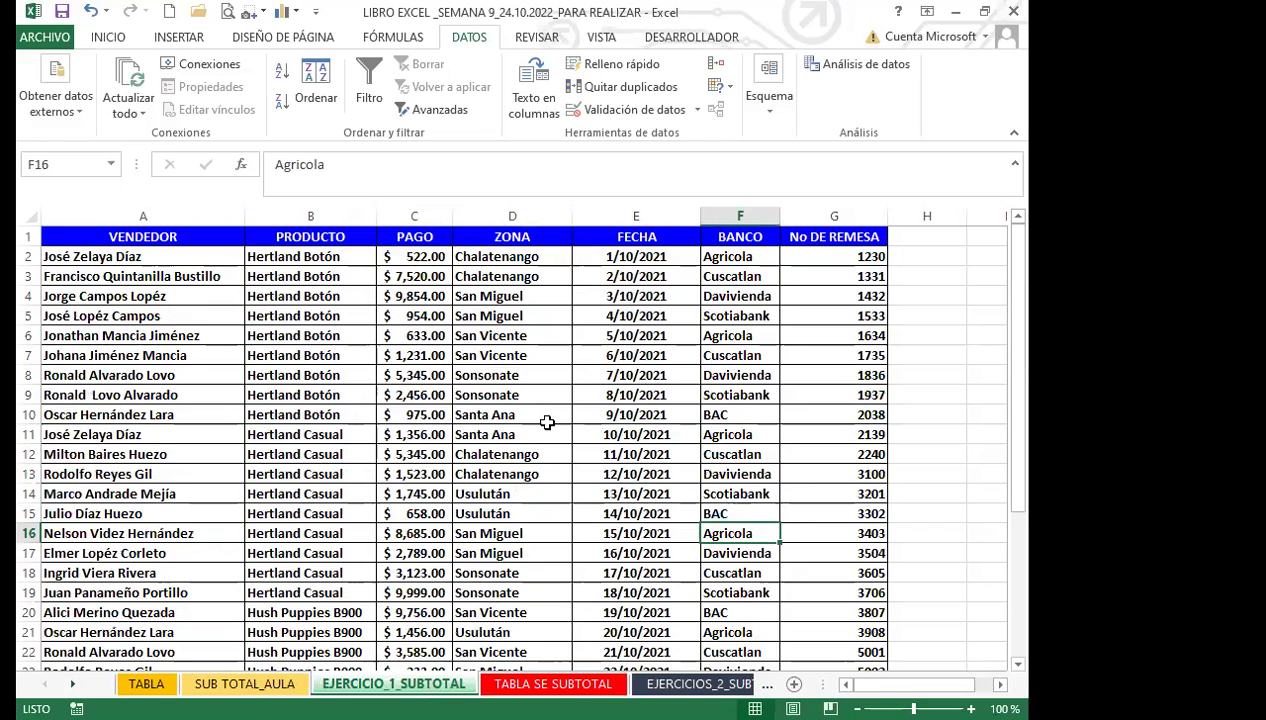
pyautogui.click(340, 495)
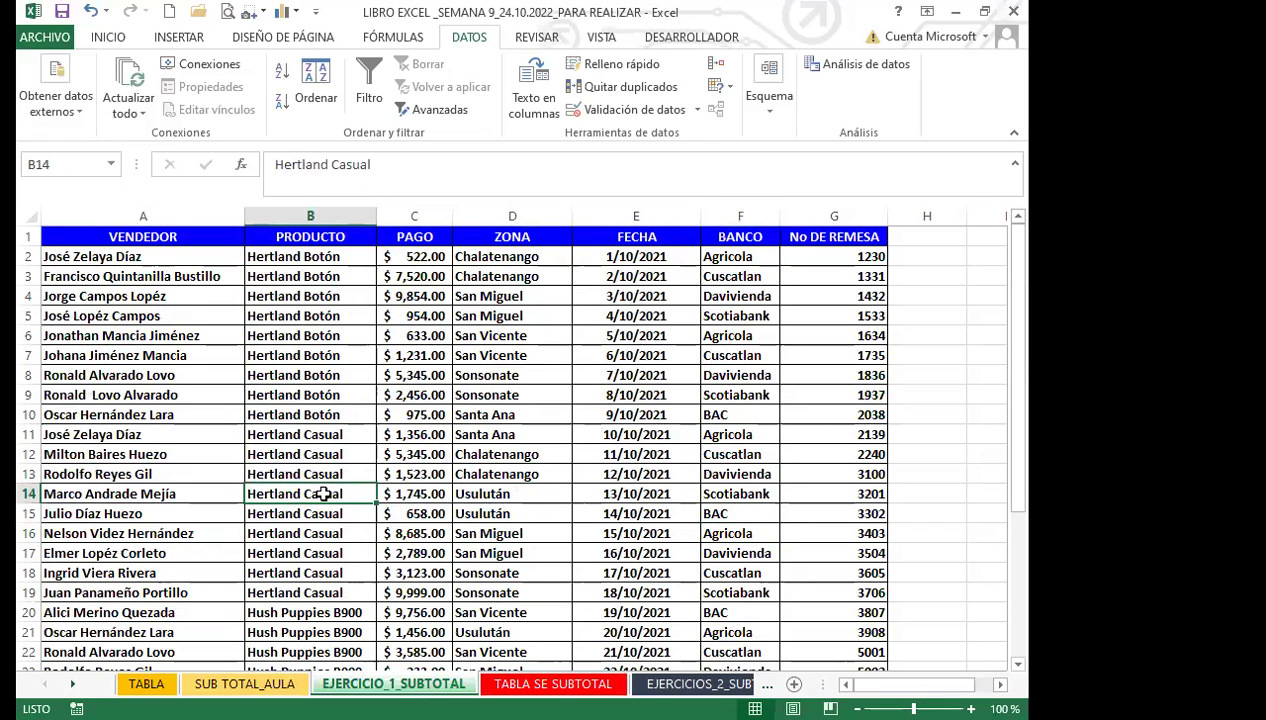
pyautogui.click(752, 478)
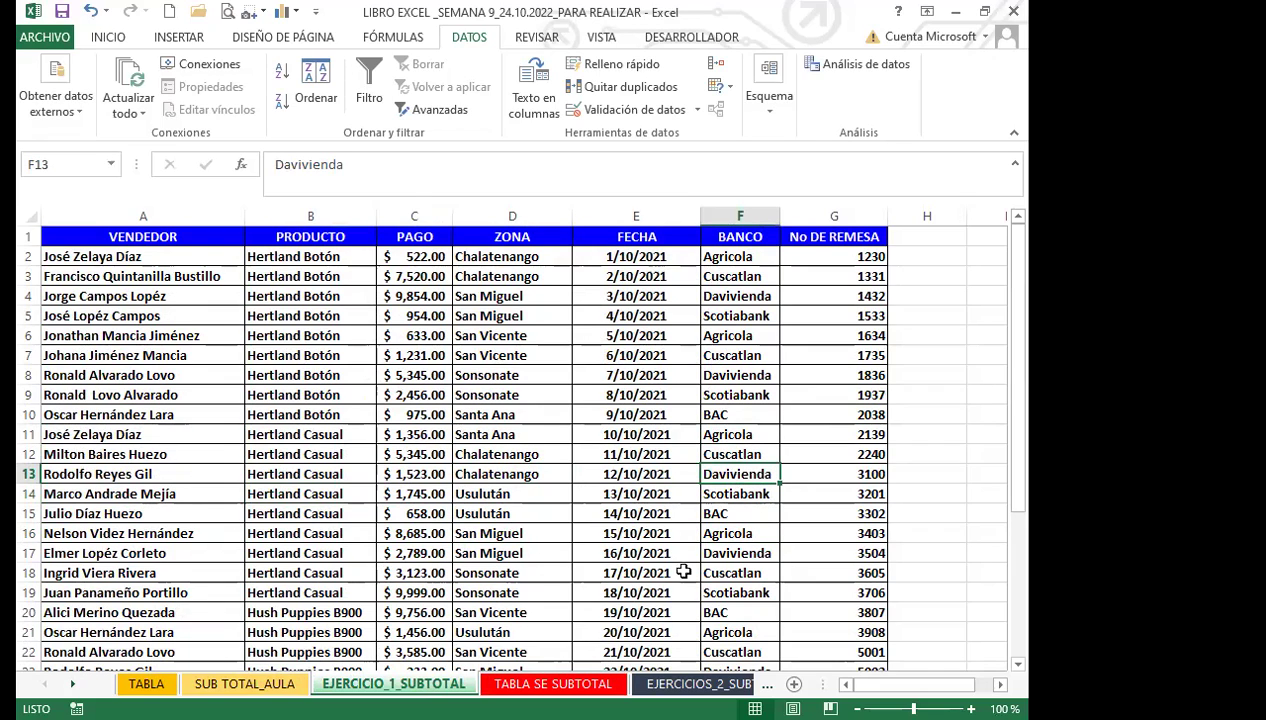
pyautogui.click(740, 552)
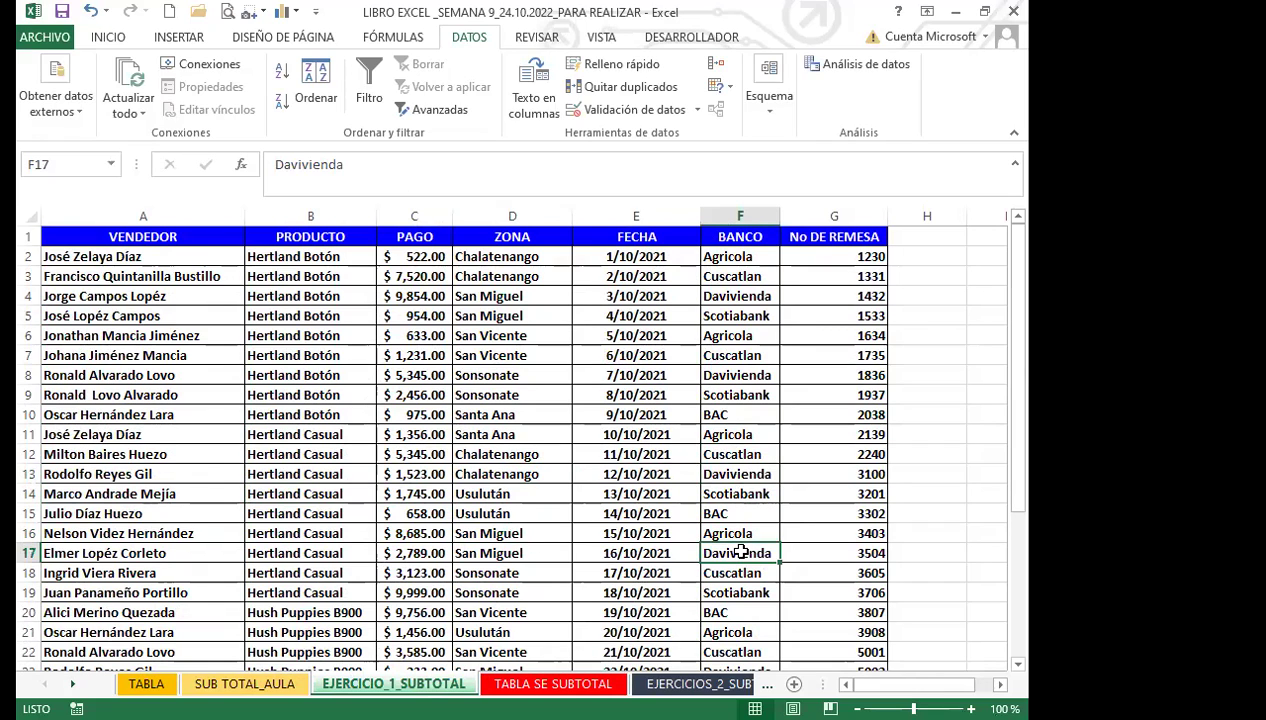
pyautogui.click(292, 510)
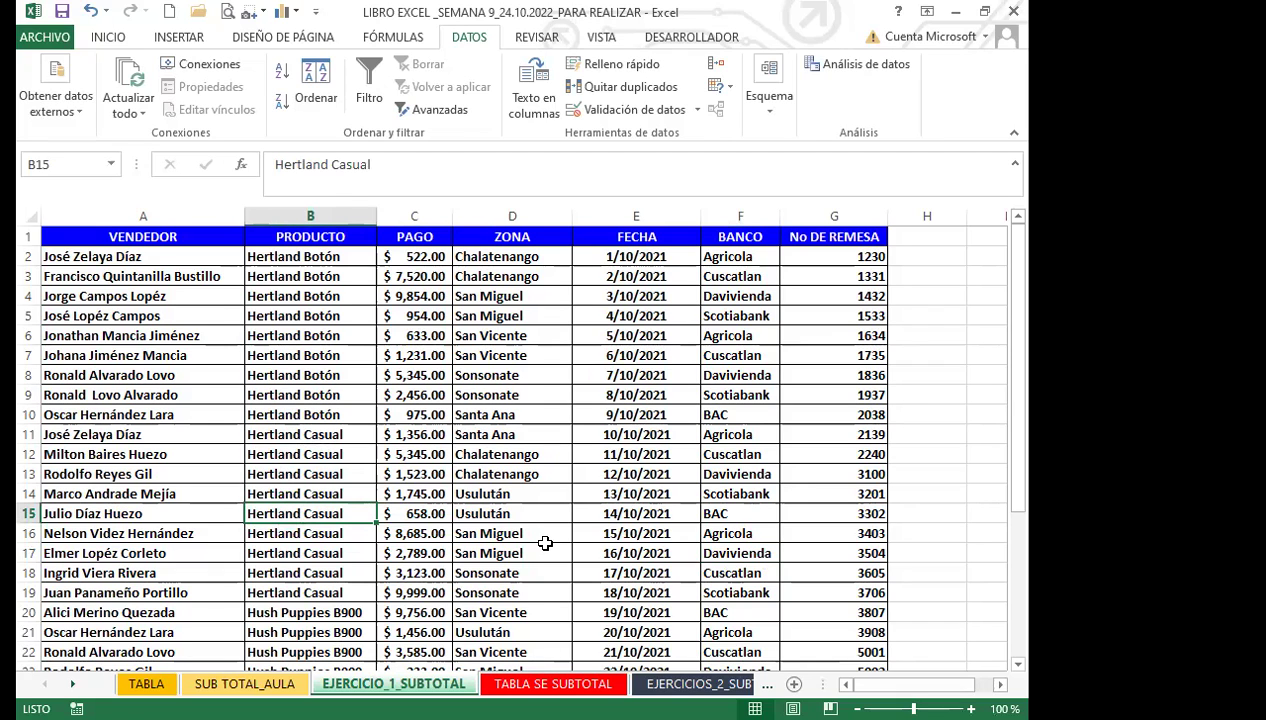
pyautogui.hotkey('ctrl', 'pagedown')
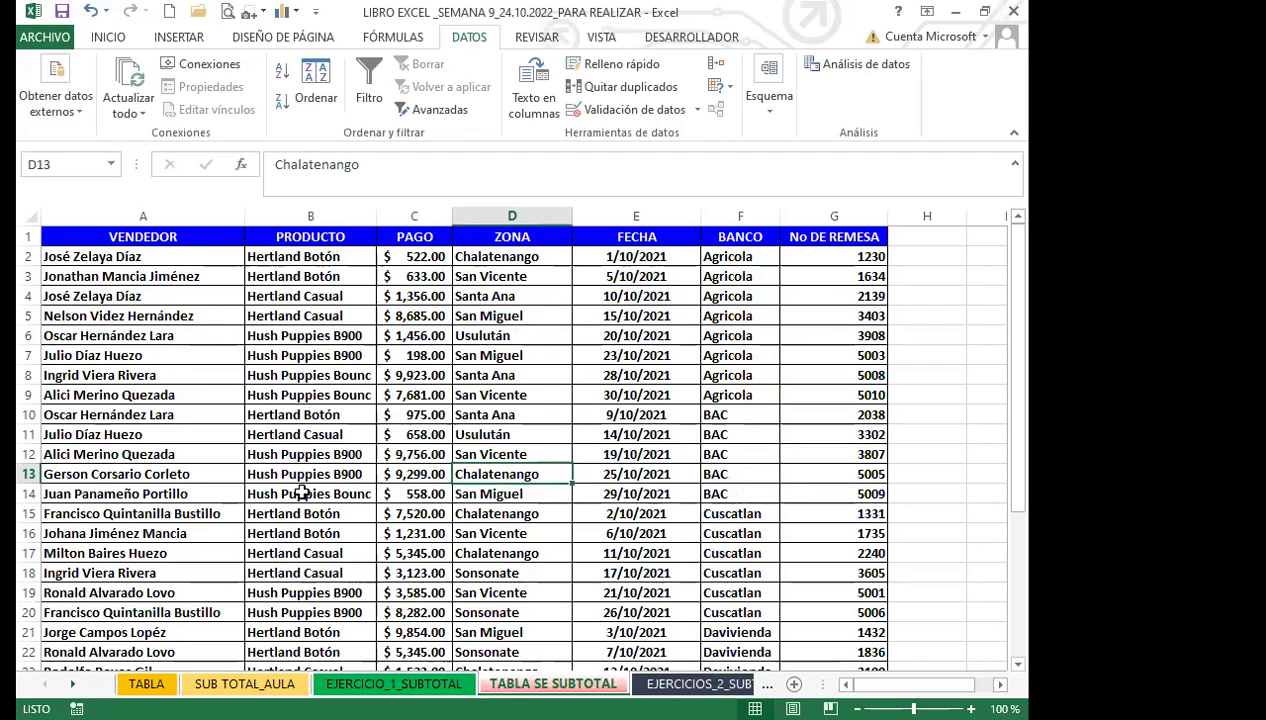
pyautogui.click(745, 531)
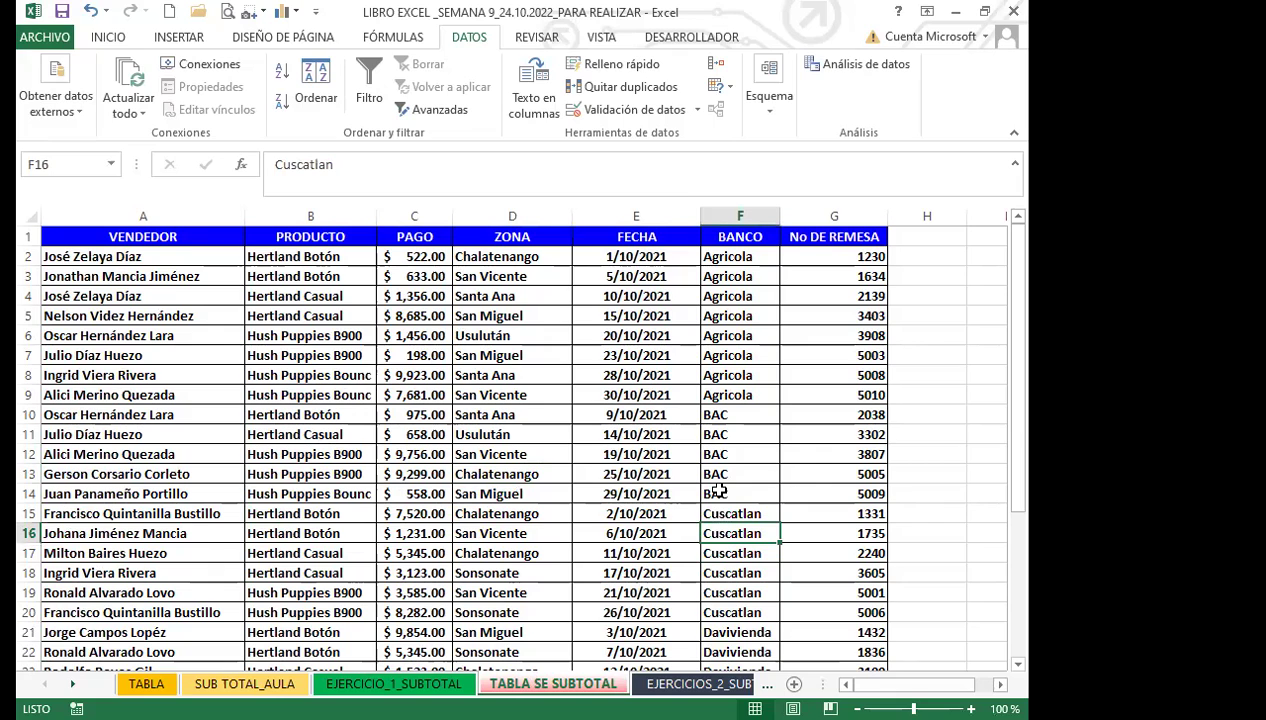
pyautogui.click(523, 494)
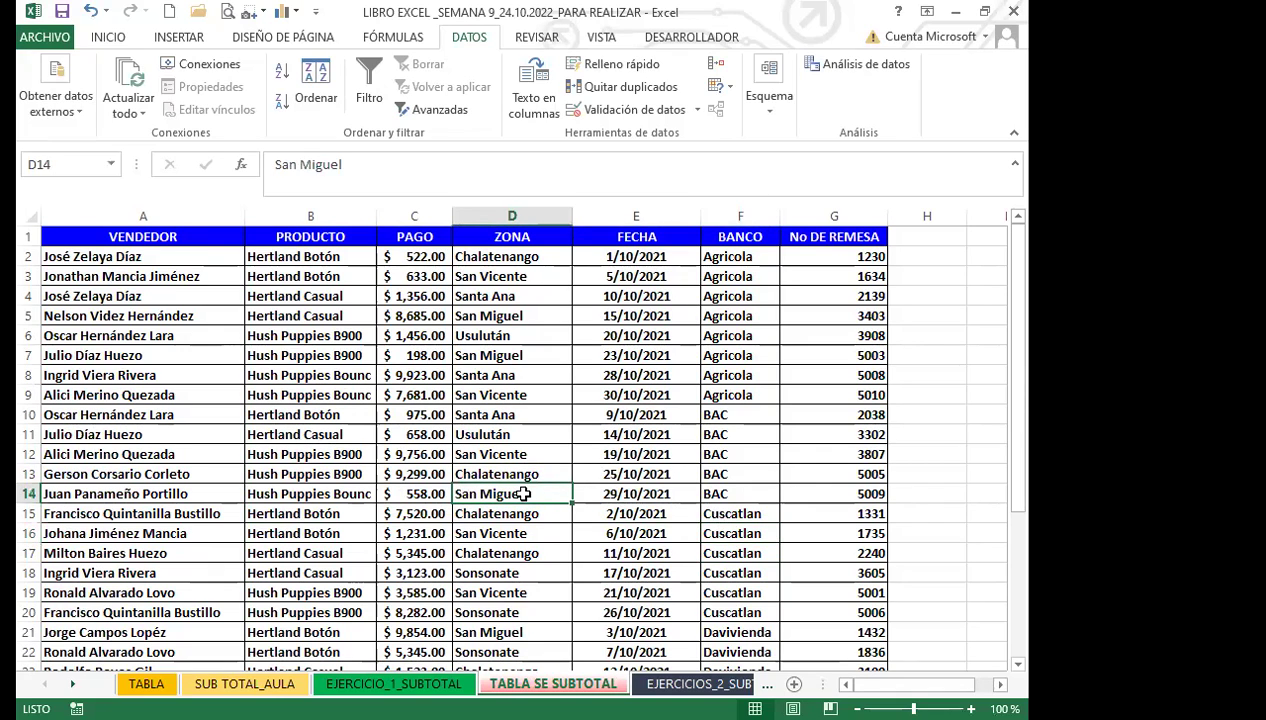
pyautogui.click(752, 372)
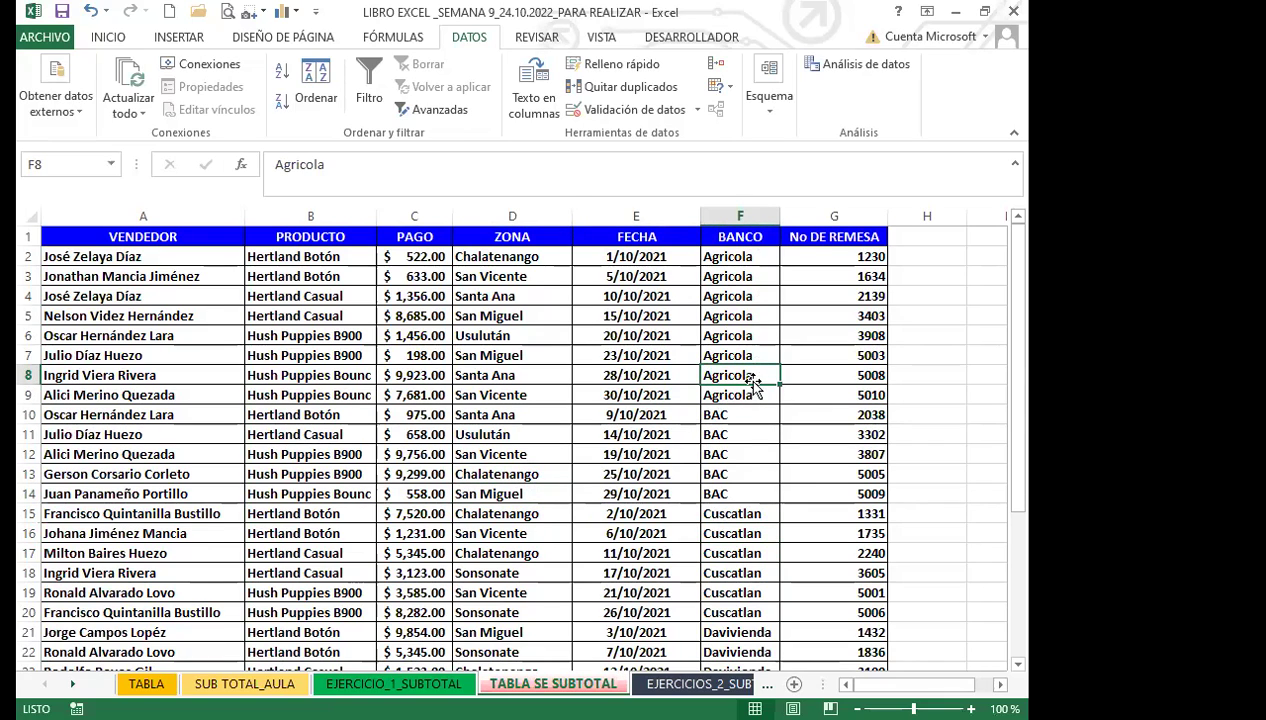
pyautogui.click(738, 272)
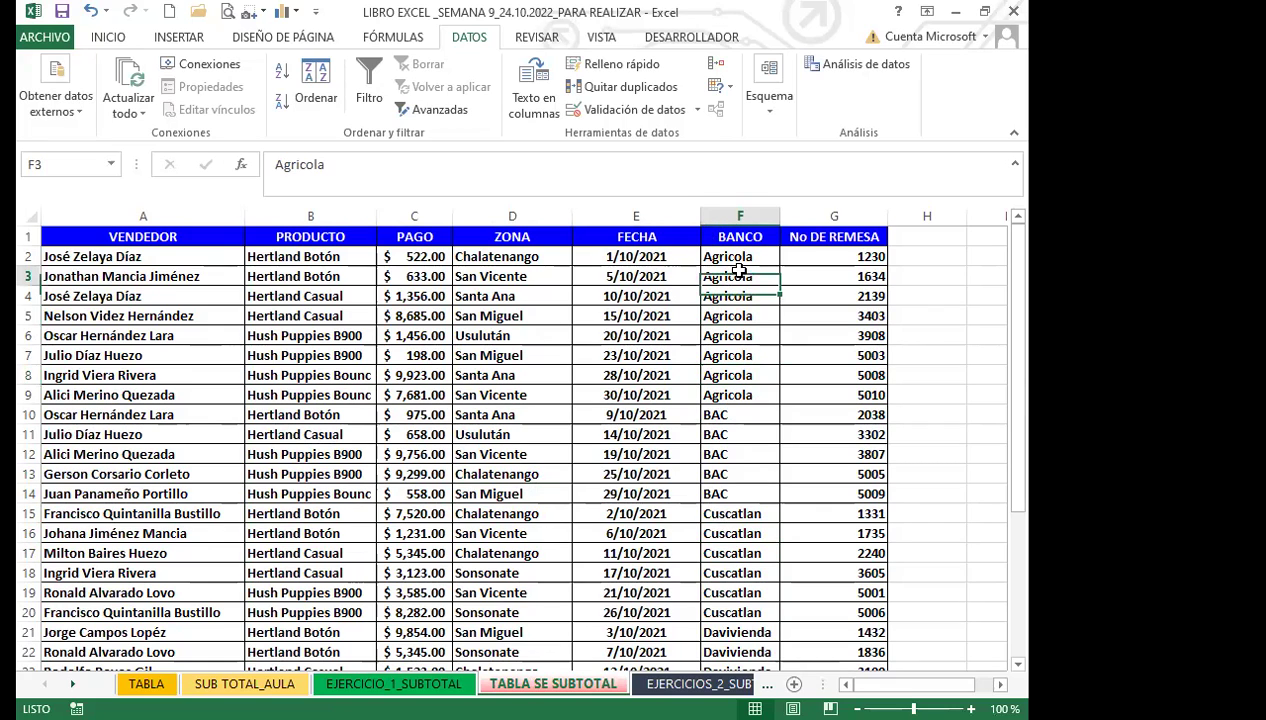
# Start a Subtotal on the TABLA SE SUBTOTAL data, using the Suma function at each change in BANCO.
pyautogui.click(745, 377)
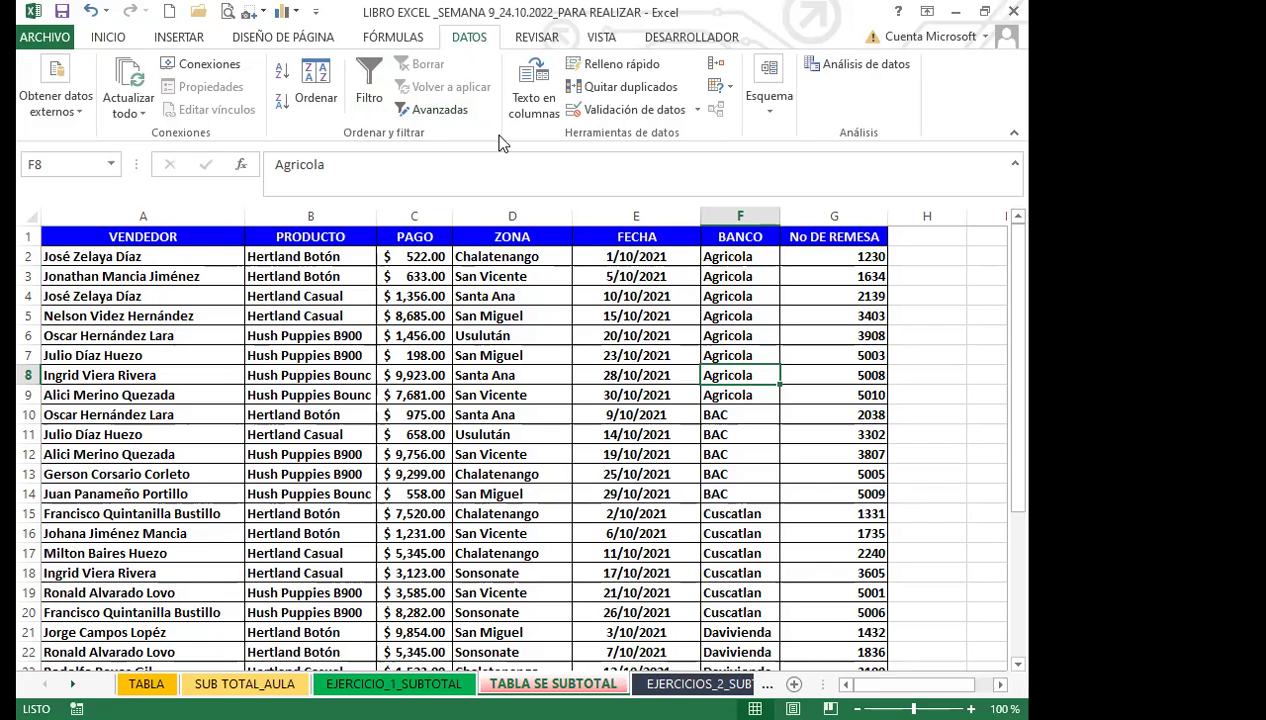
pyautogui.click(770, 105)
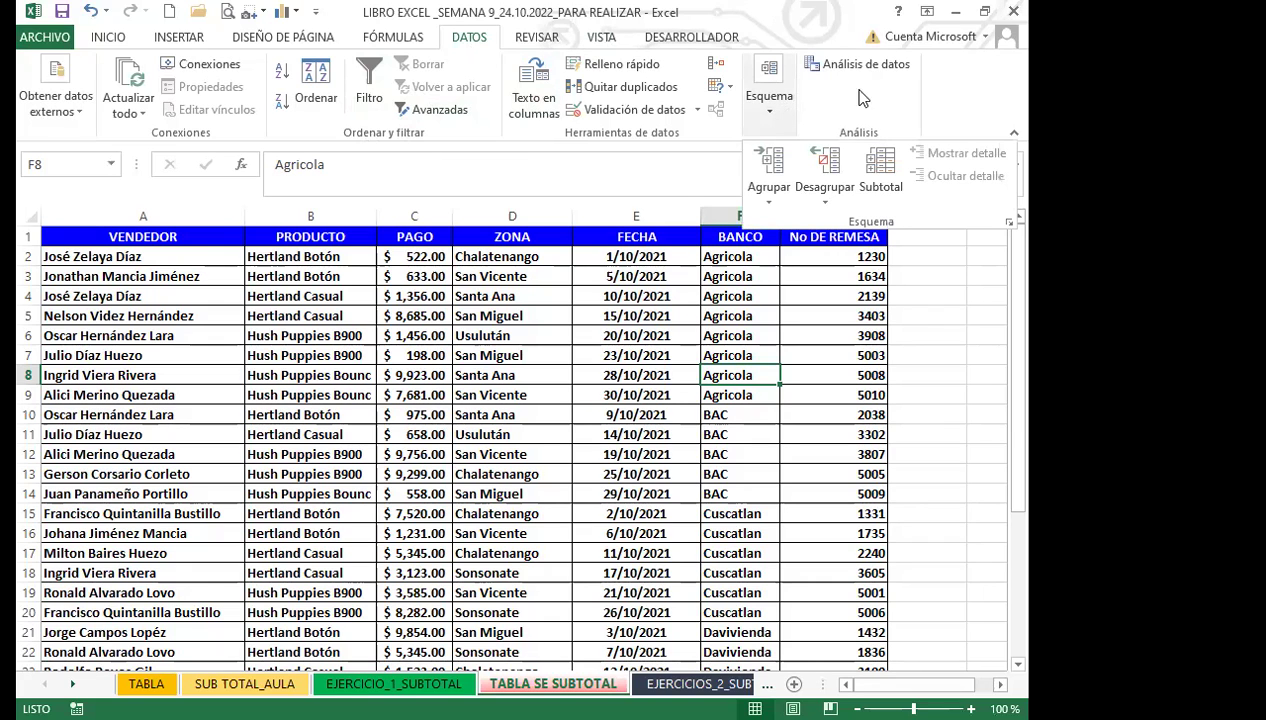
pyautogui.click(880, 170)
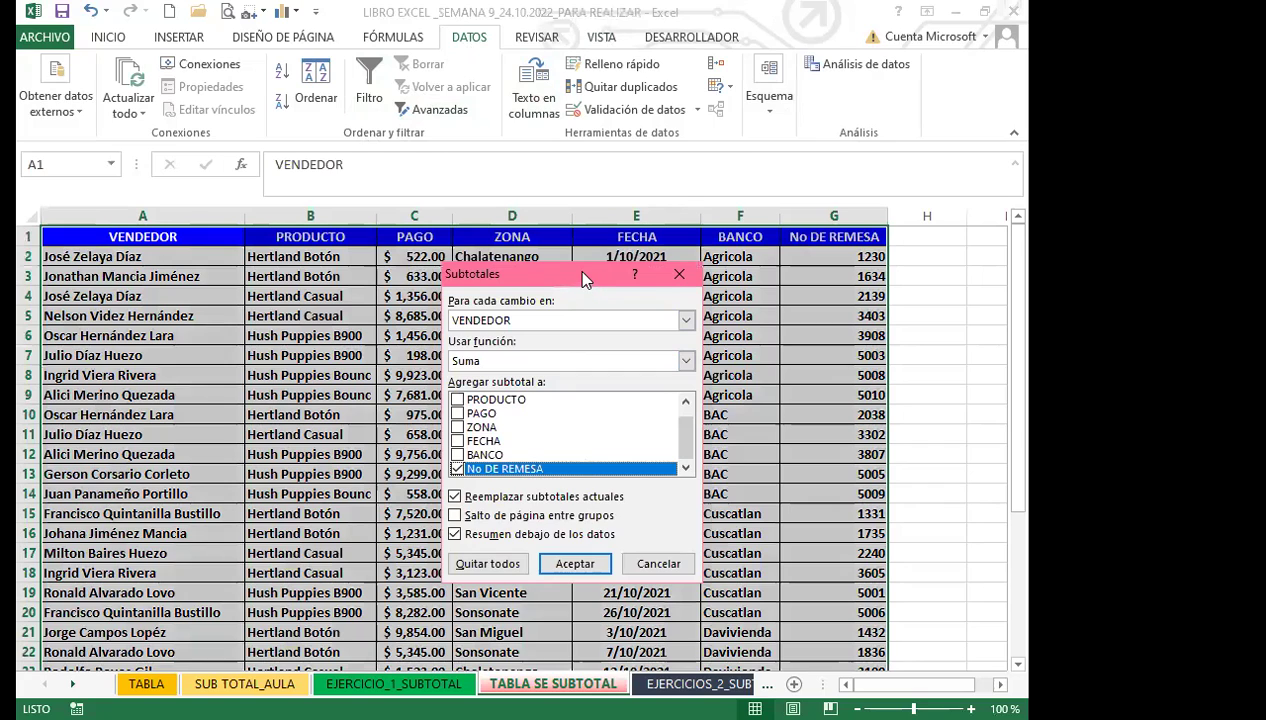
pyautogui.moveTo(585, 278); pyautogui.dragTo(573, 207)
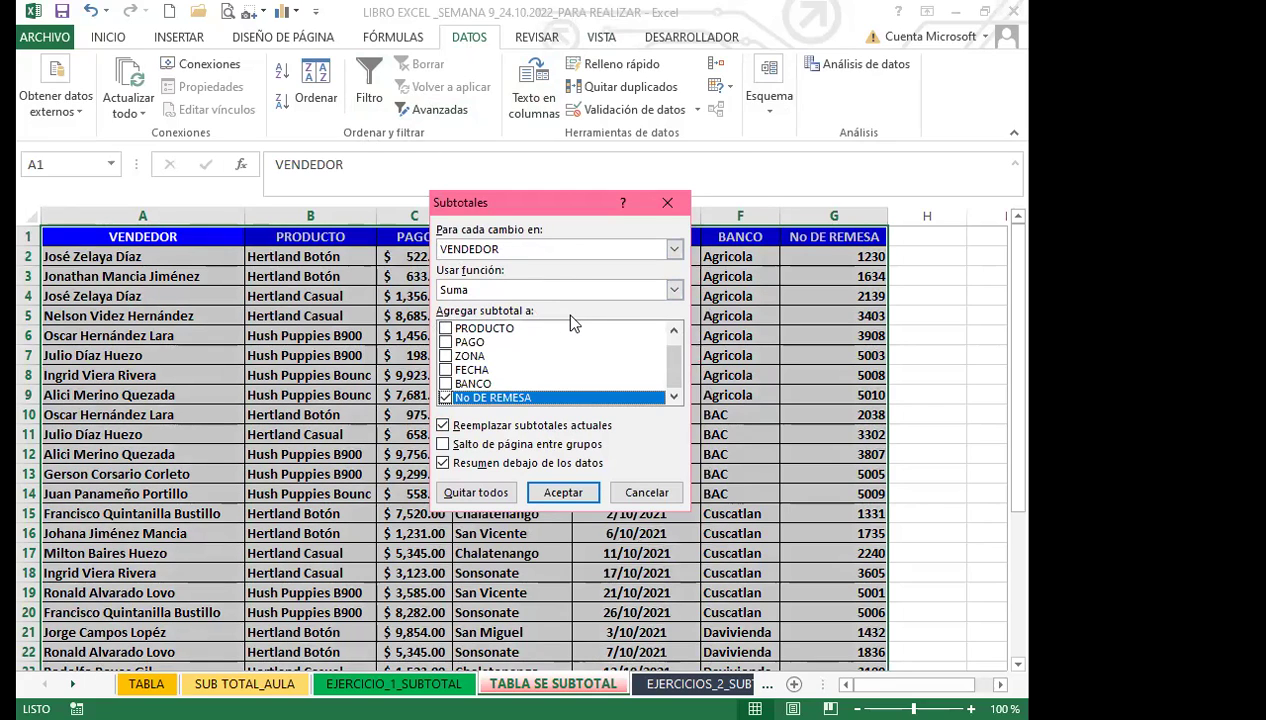
pyautogui.click(675, 251)
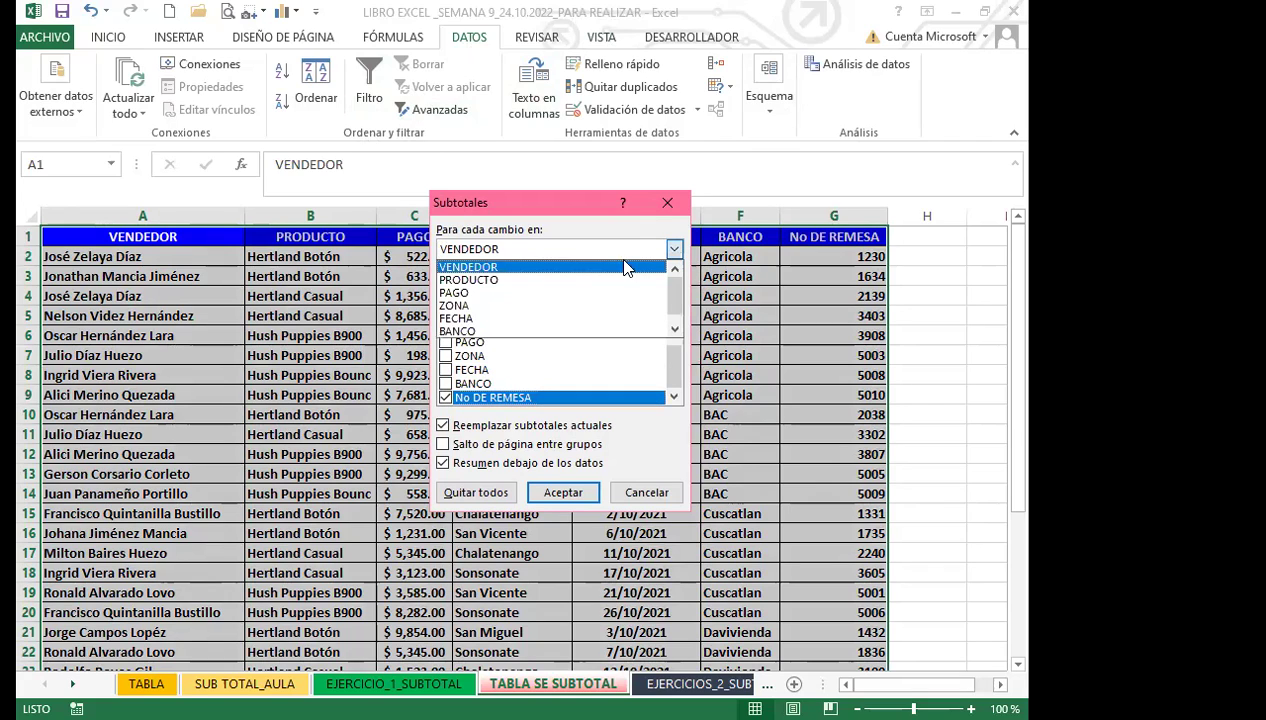
pyautogui.click(462, 331)
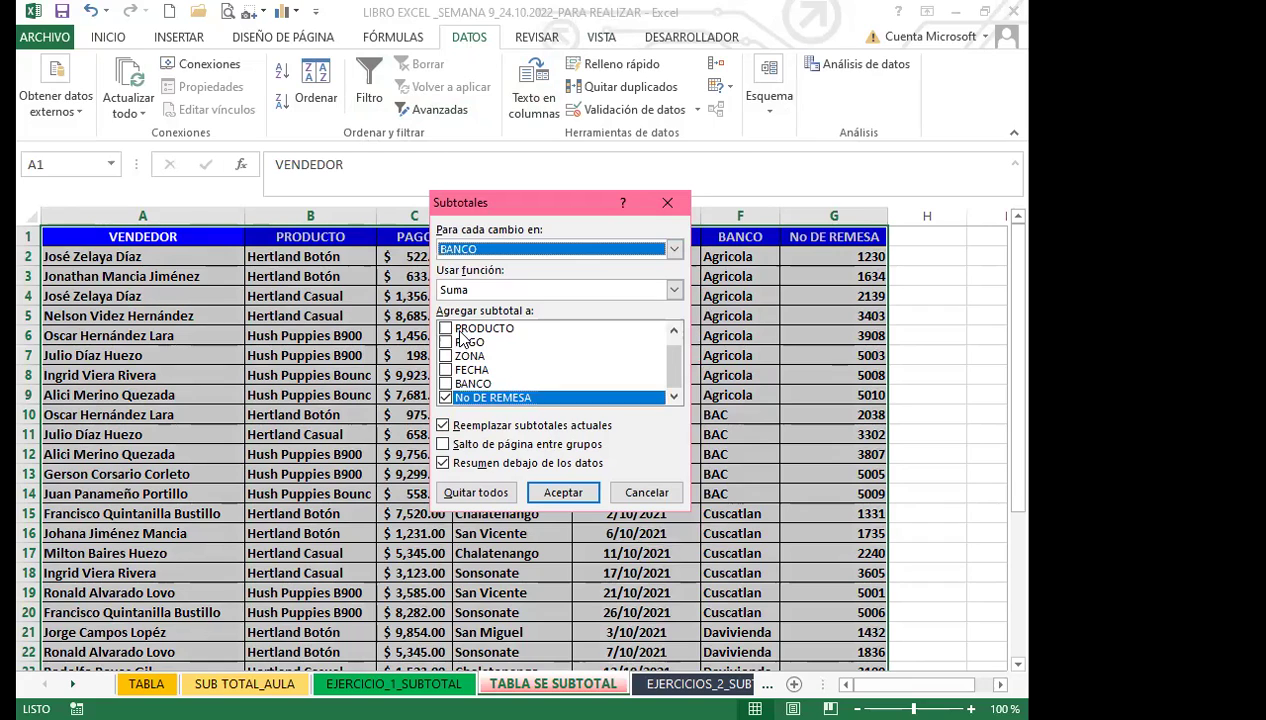
pyautogui.click(675, 292)
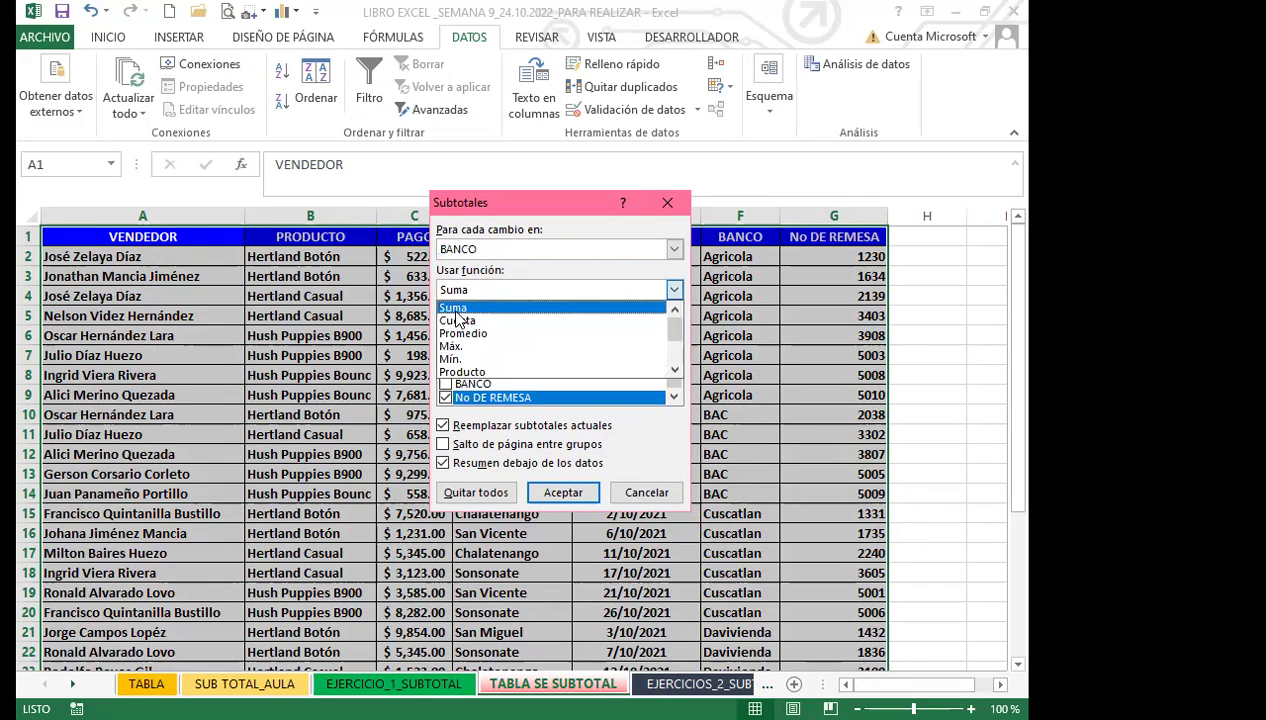
pyautogui.click(453, 308)
pyautogui.click(482, 289)
pyautogui.click(507, 410)
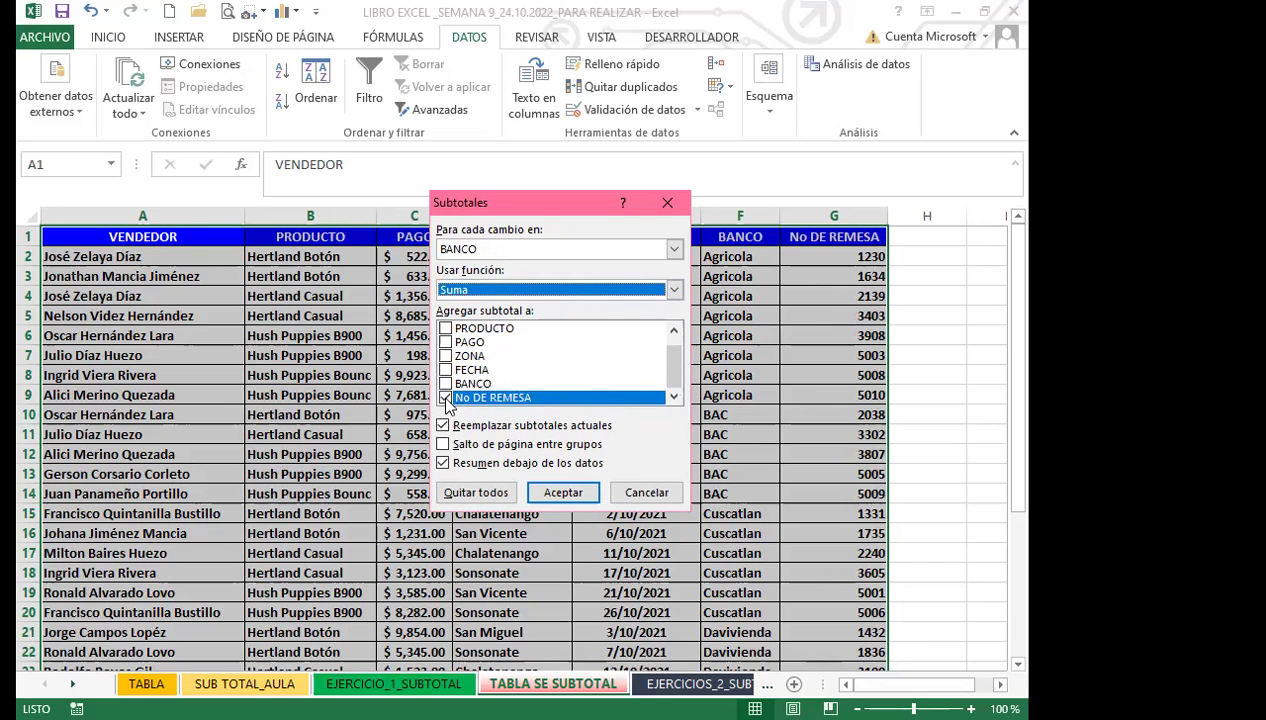
# Apply the subtotal to PAGO instead of No DE REMESA, and widen the PAGO column so its totals fit.
pyautogui.click(445, 397)
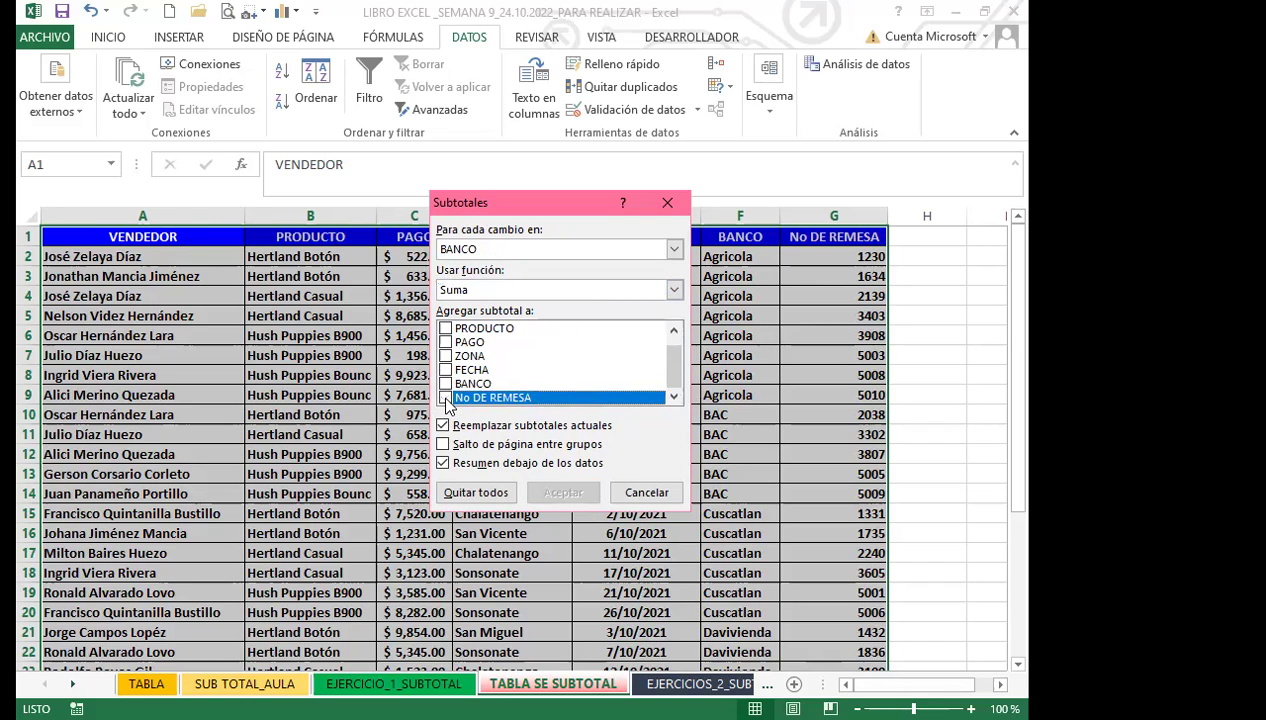
pyautogui.click(445, 342)
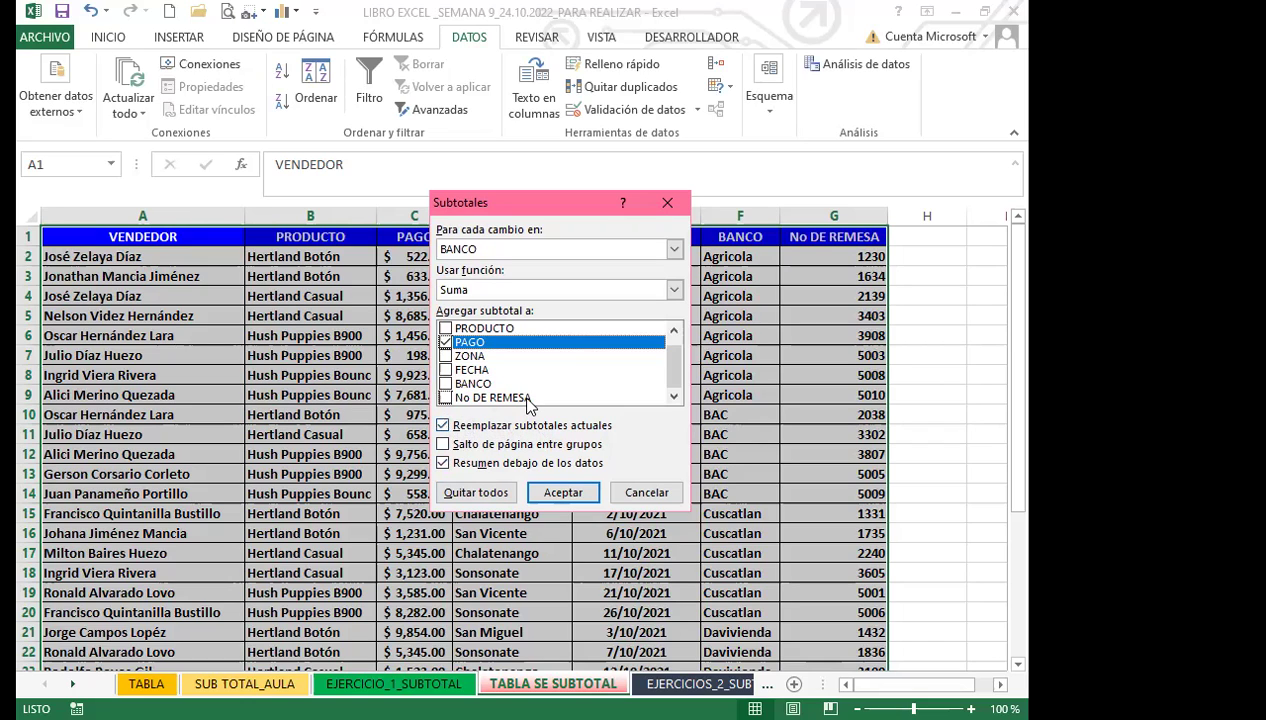
pyautogui.click(563, 492)
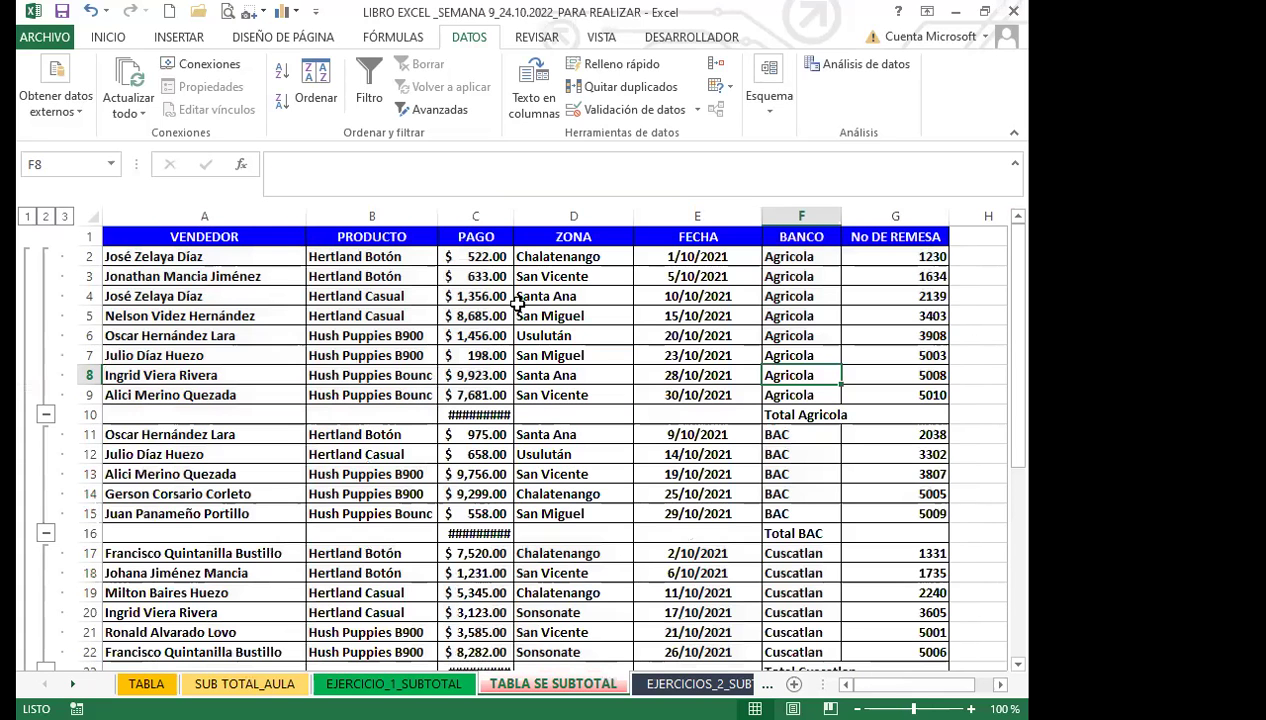
pyautogui.moveTo(513, 208); pyautogui.dragTo(541, 400)
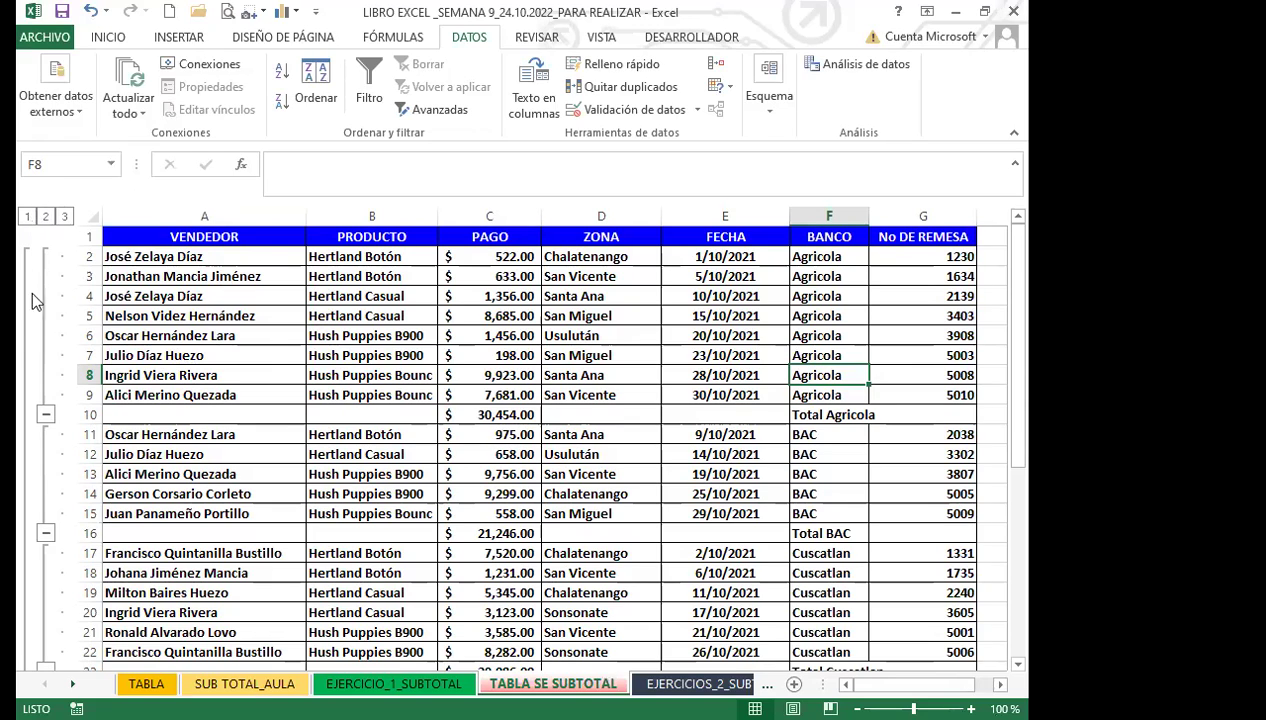
# Collapse the outline to the grand total, expand it to the bank subtotals, and inspect the Total Agricola row's cells, including its PAGO formula.
pyautogui.click(26, 217)
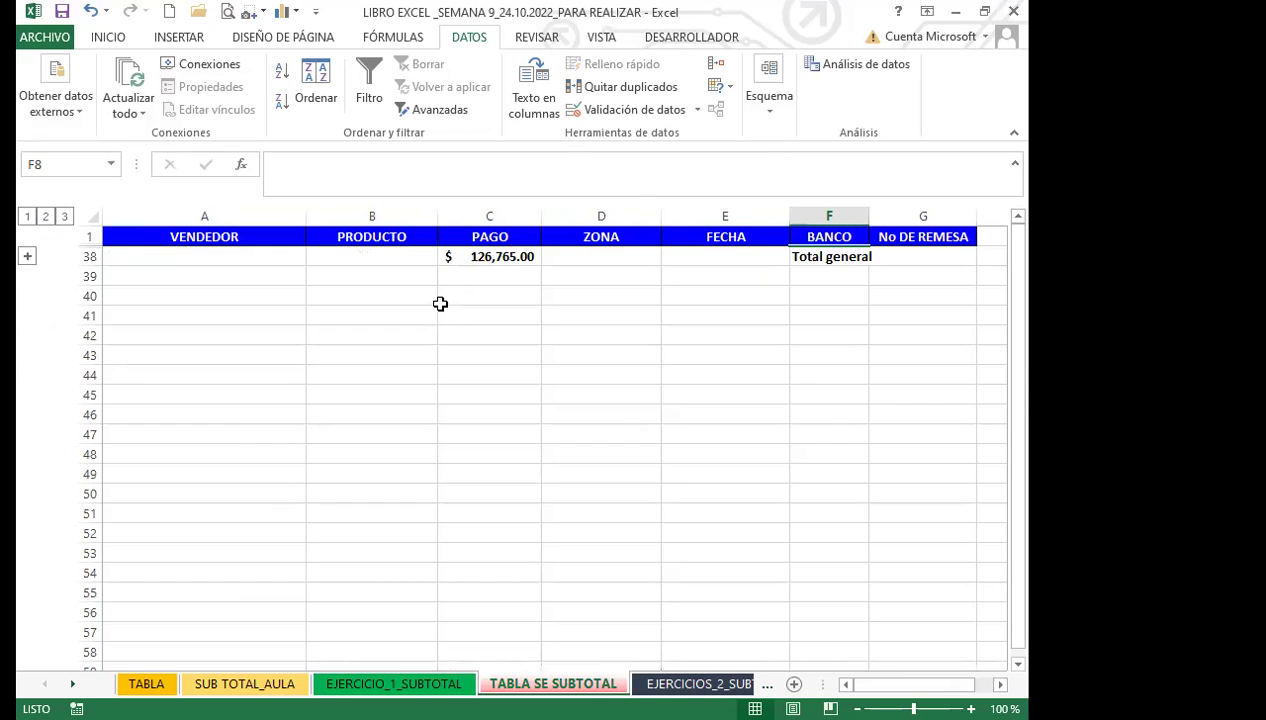
pyautogui.click(45, 216)
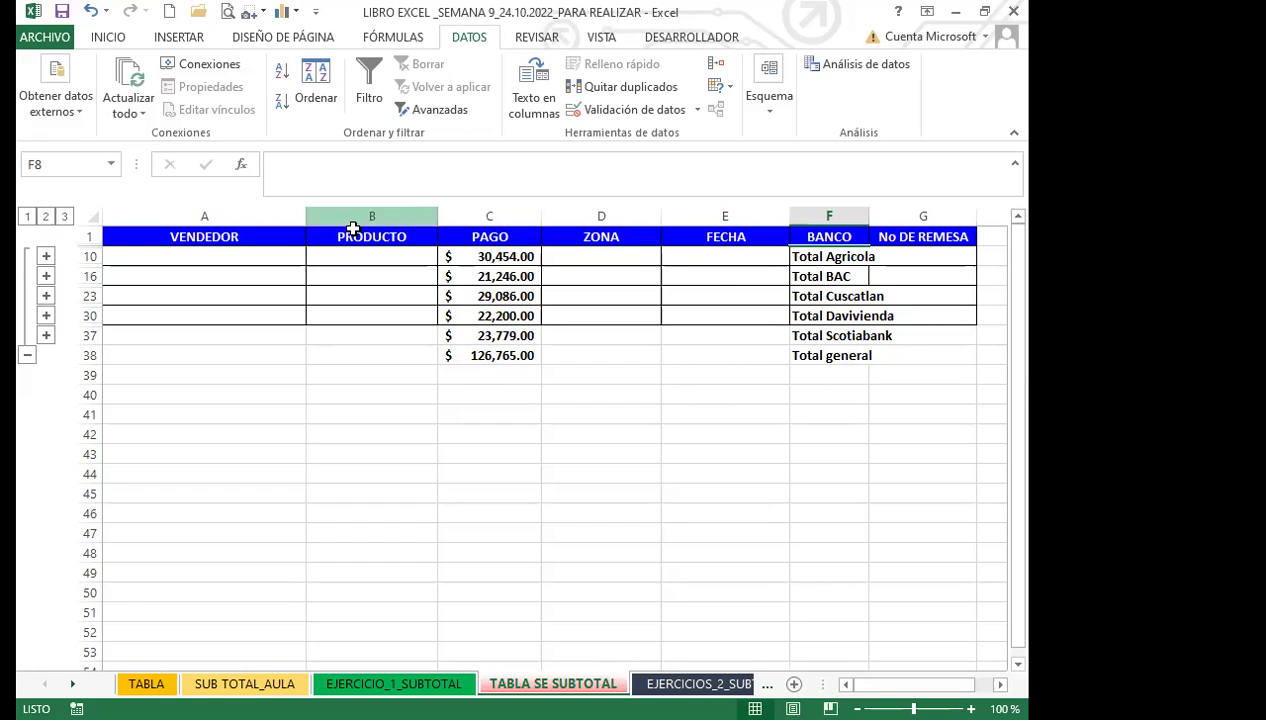
pyautogui.click(275, 258)
pyautogui.click(385, 256)
pyautogui.click(613, 256)
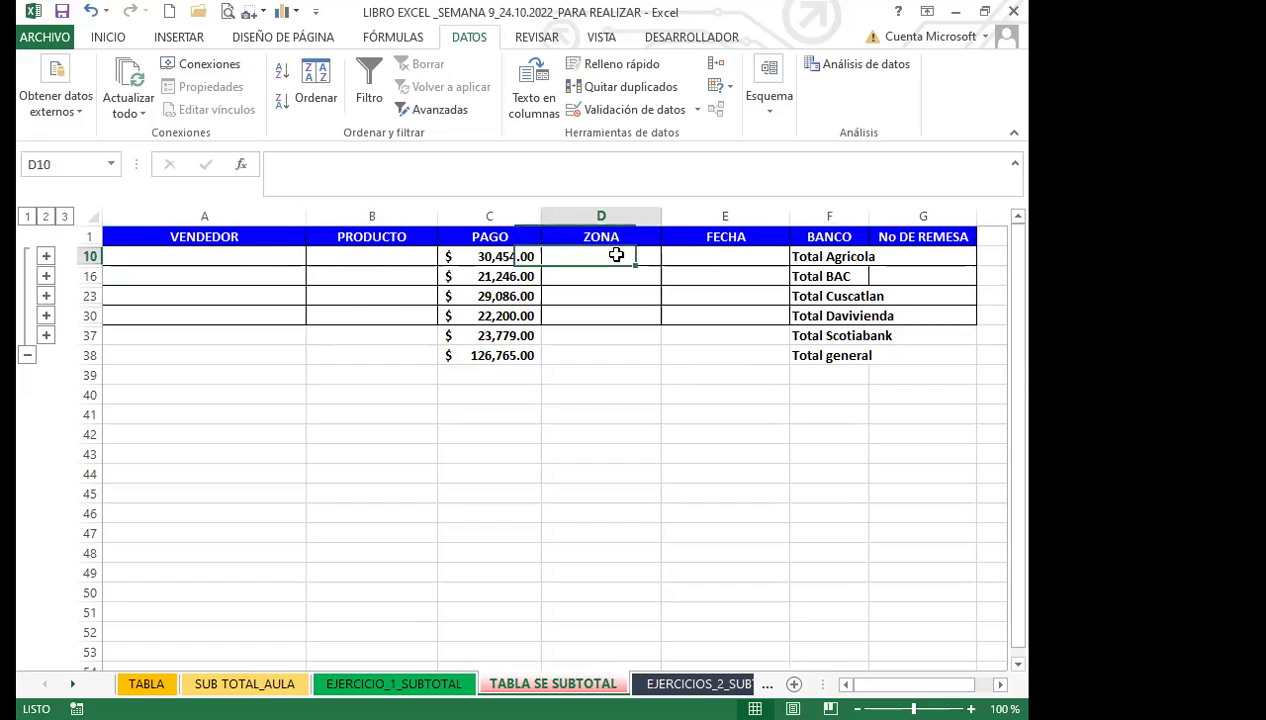
pyautogui.click(763, 257)
pyautogui.click(937, 257)
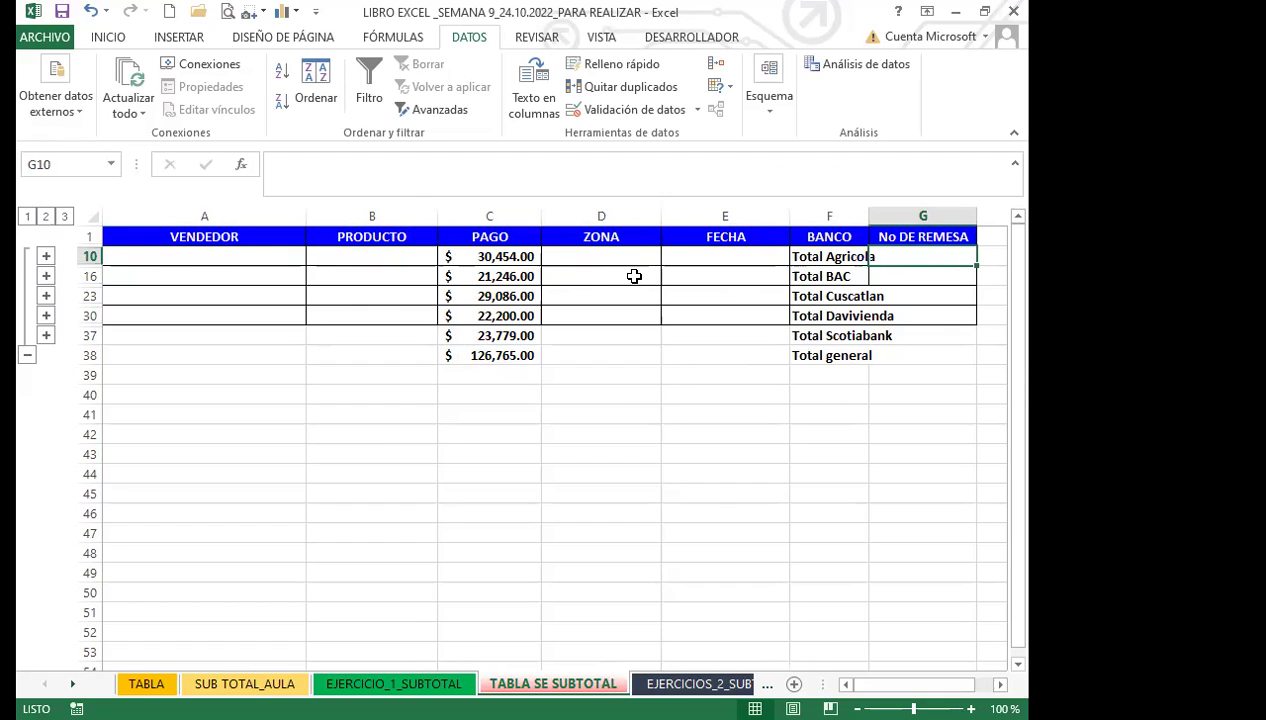
pyautogui.click(383, 257)
pyautogui.click(622, 256)
pyautogui.click(727, 251)
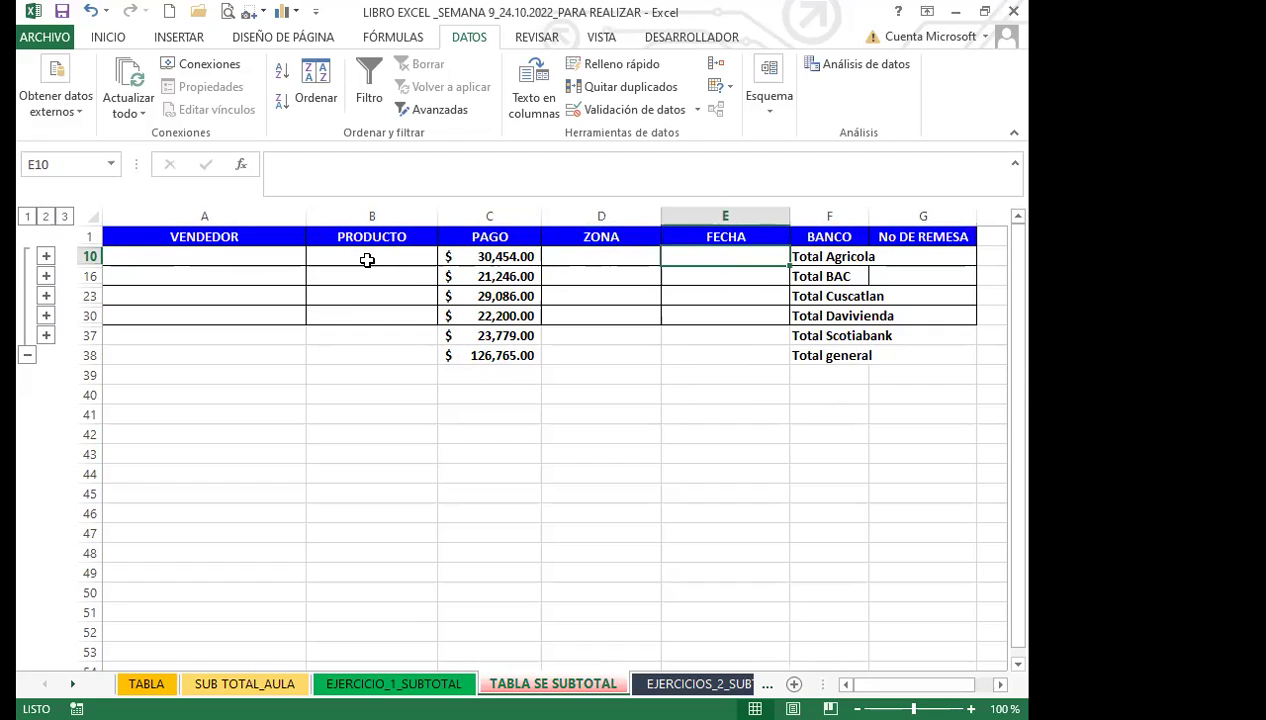
pyautogui.click(365, 257)
pyautogui.click(249, 259)
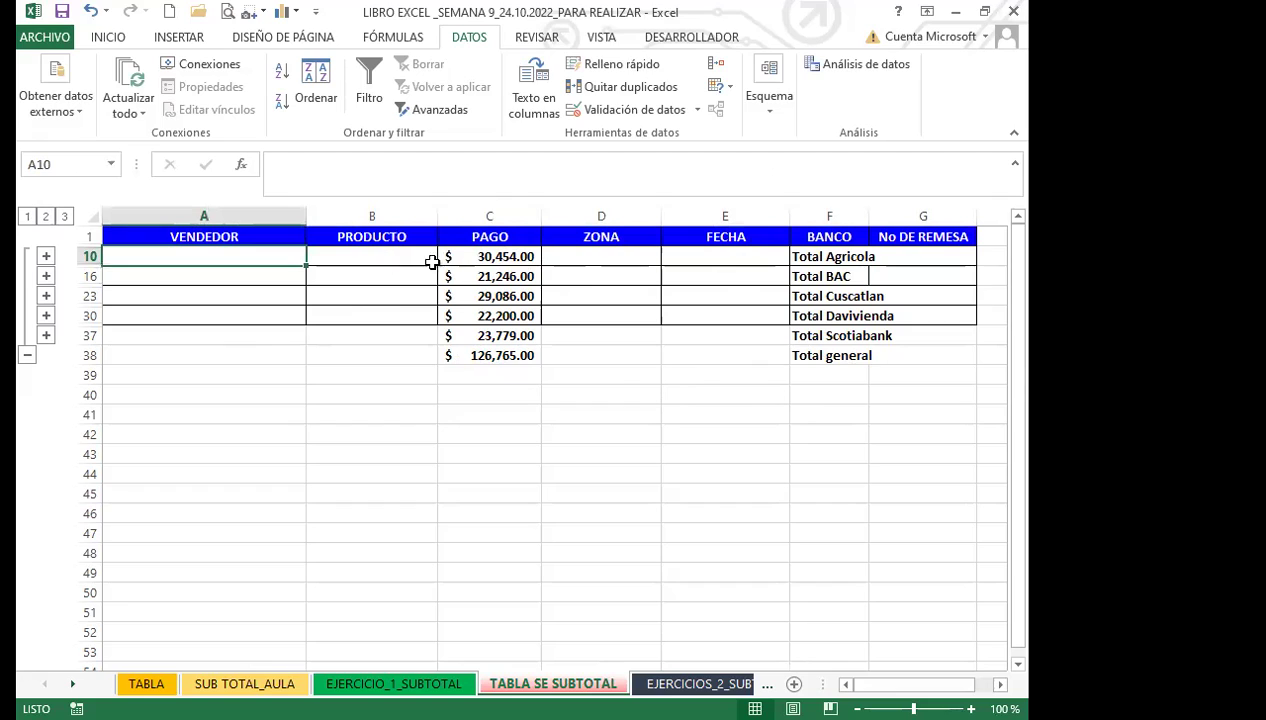
pyautogui.click(495, 258)
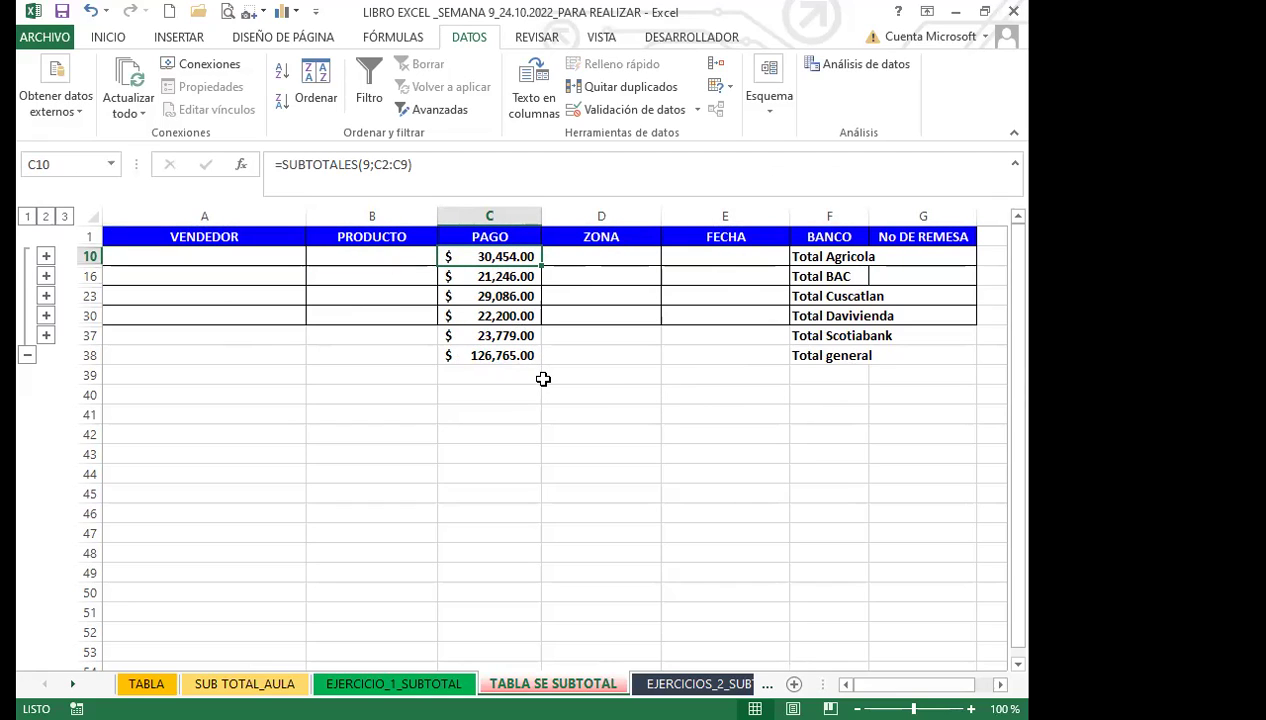
# Expand all detail rows and collapse the Davivienda, Agricola, BAC, Cuscatlan and Scotiabank groups individually.
pyautogui.click(64, 216)
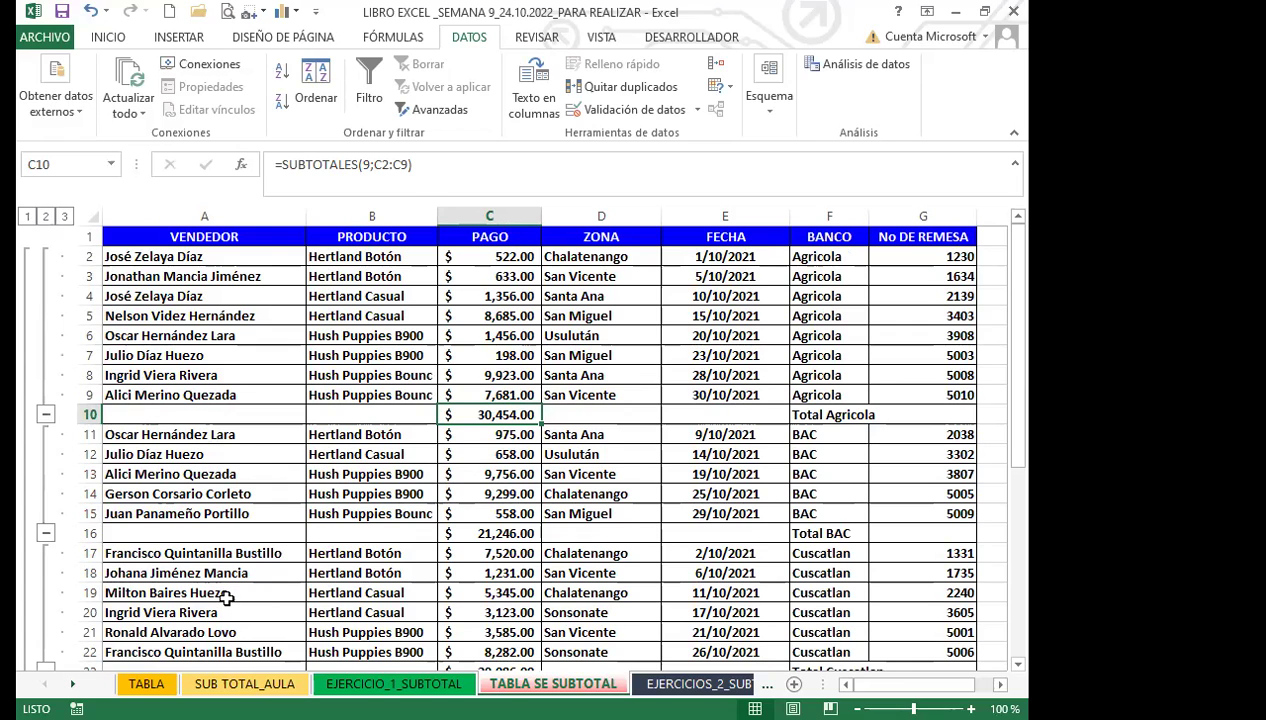
pyautogui.scroll(-7, 227, 598)
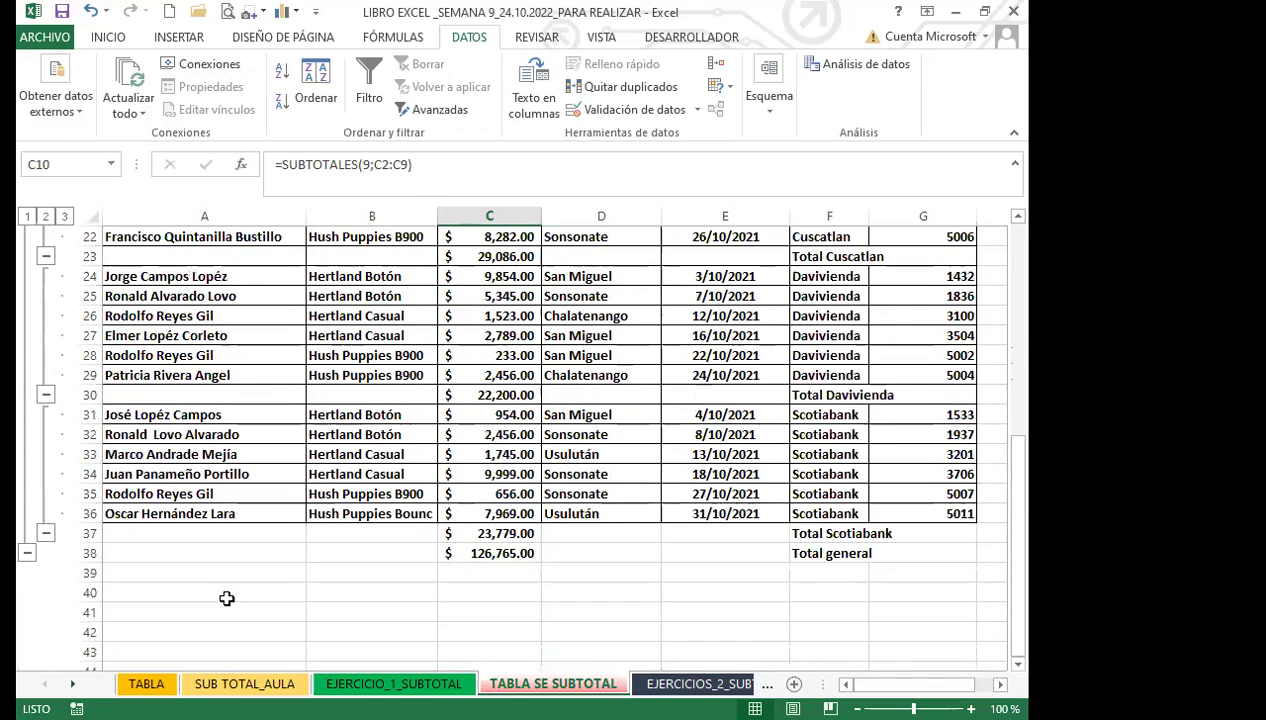
pyautogui.click(45, 395)
pyautogui.scroll(2, 280, 502)
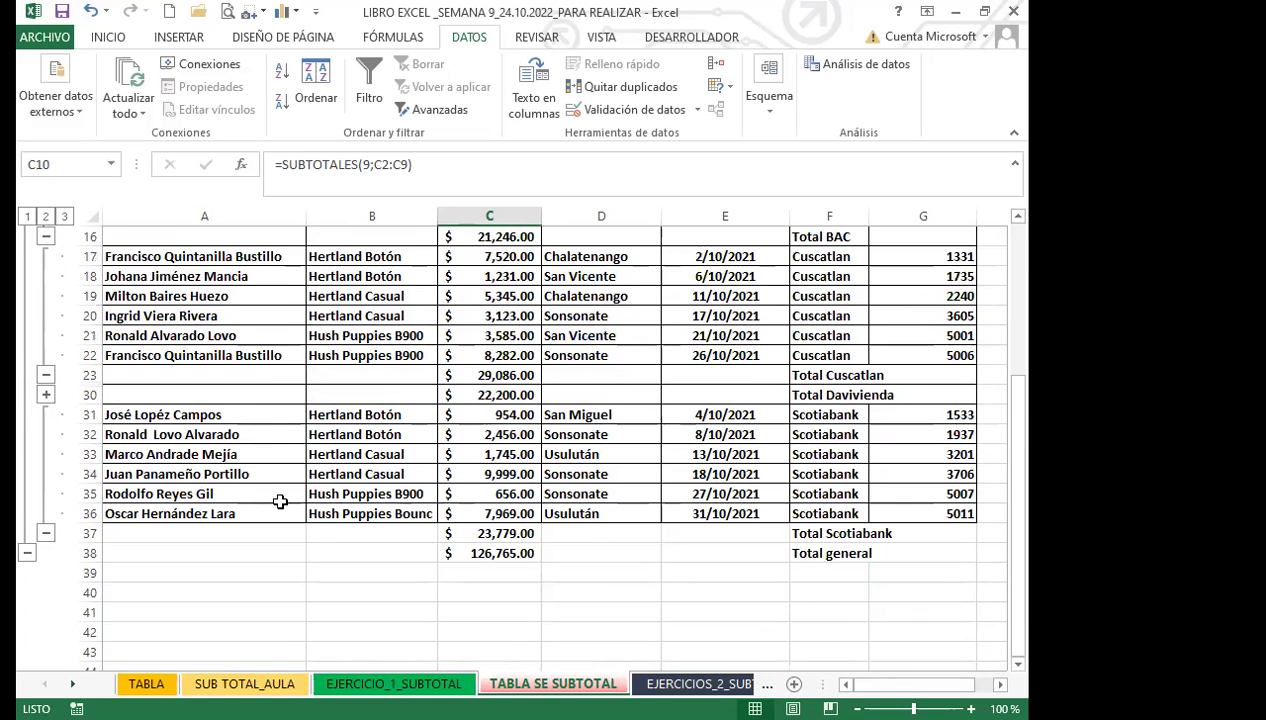
pyautogui.scroll(5, 150, 500)
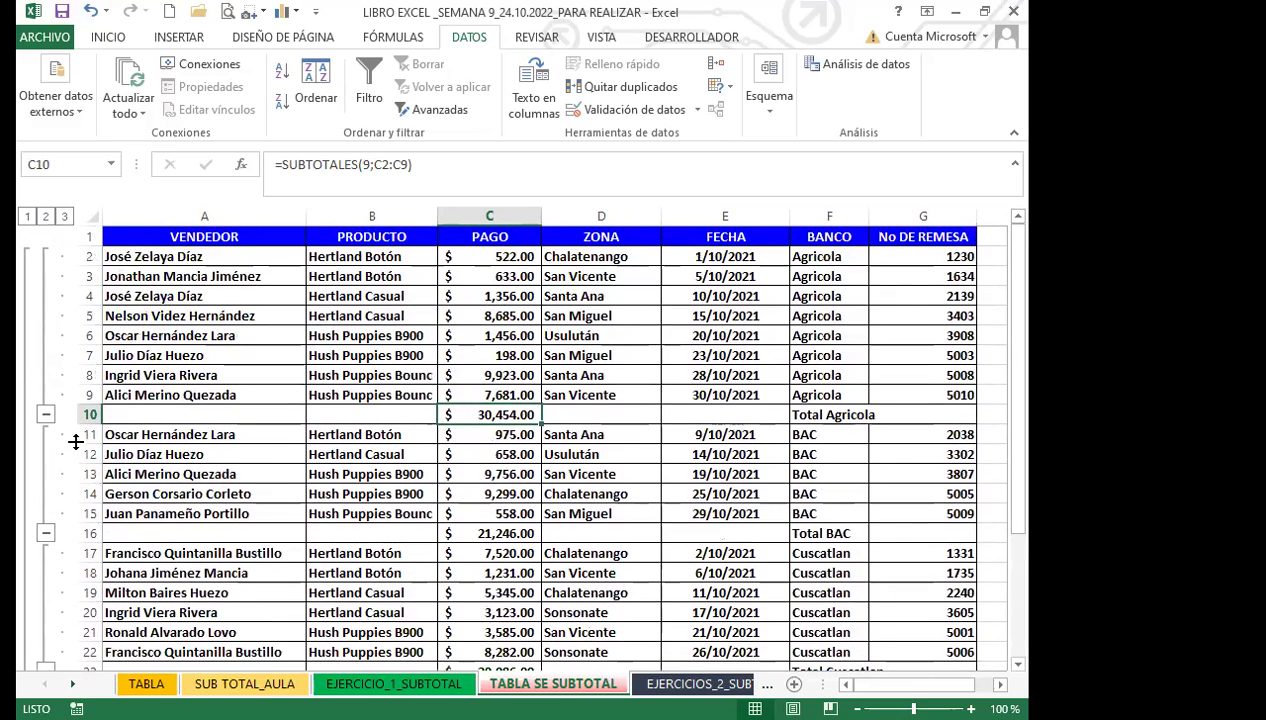
pyautogui.click(45, 414)
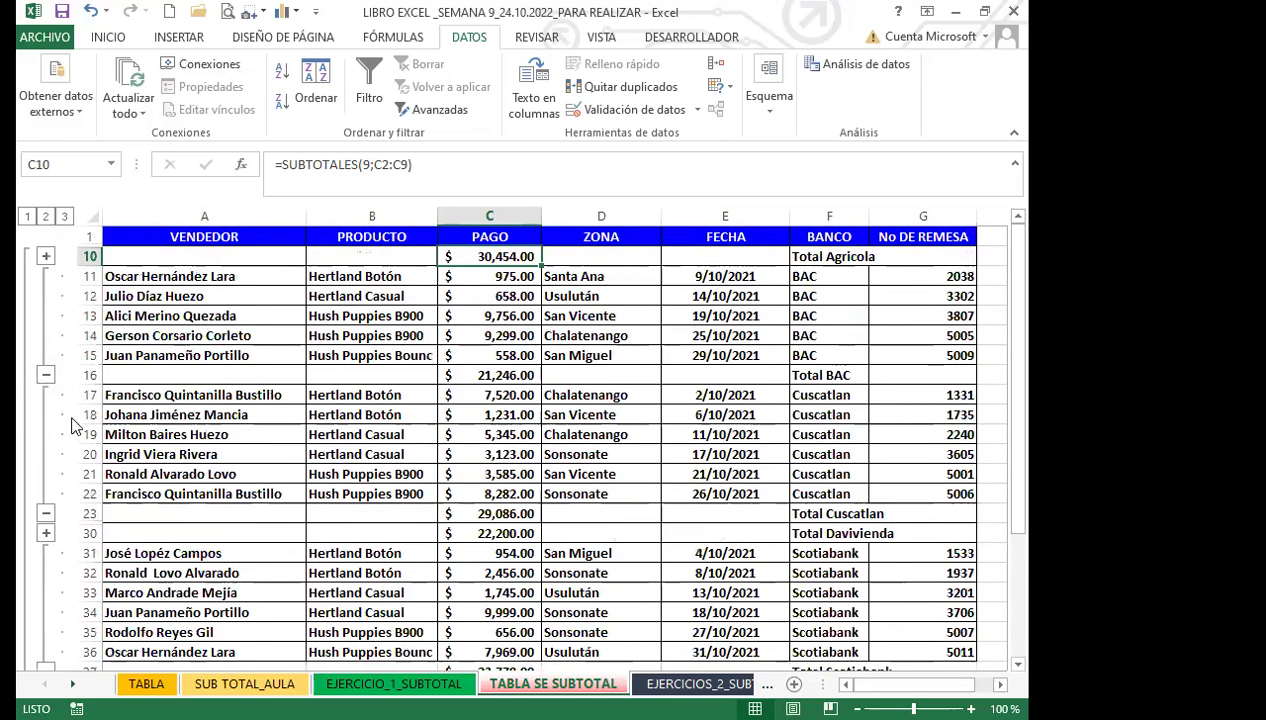
pyautogui.click(45, 375)
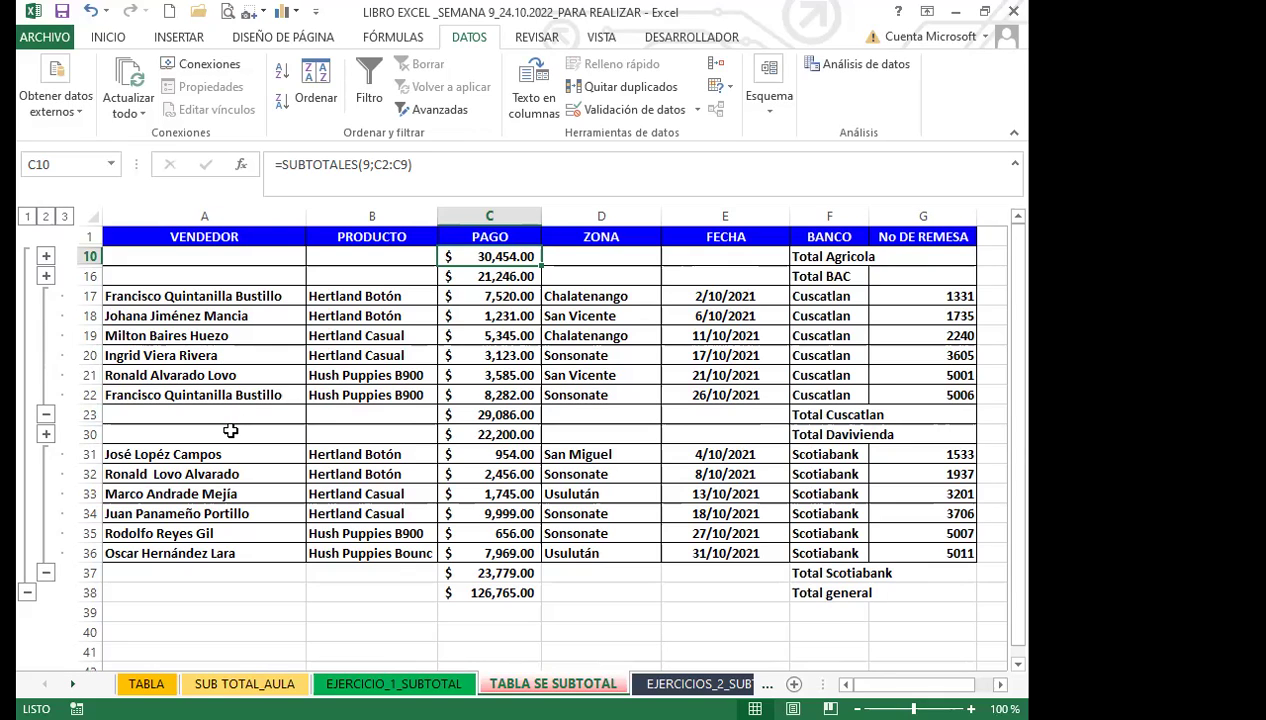
pyautogui.click(45, 416)
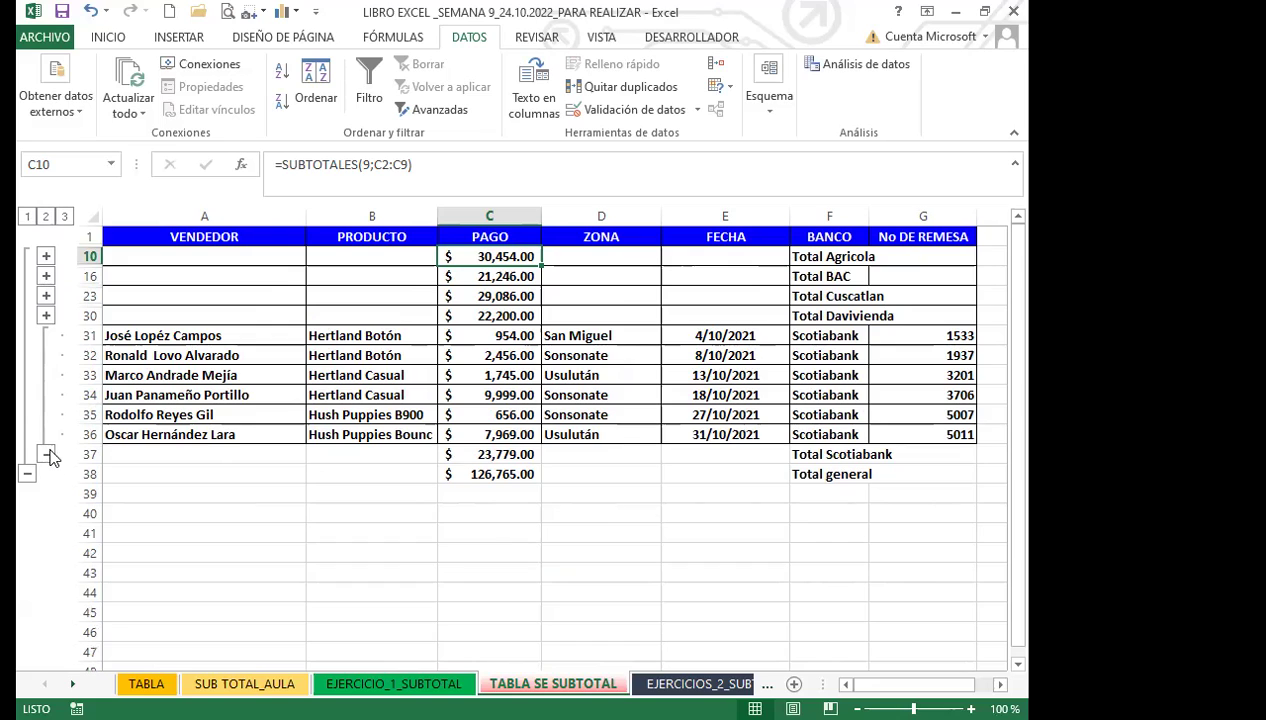
pyautogui.click(45, 454)
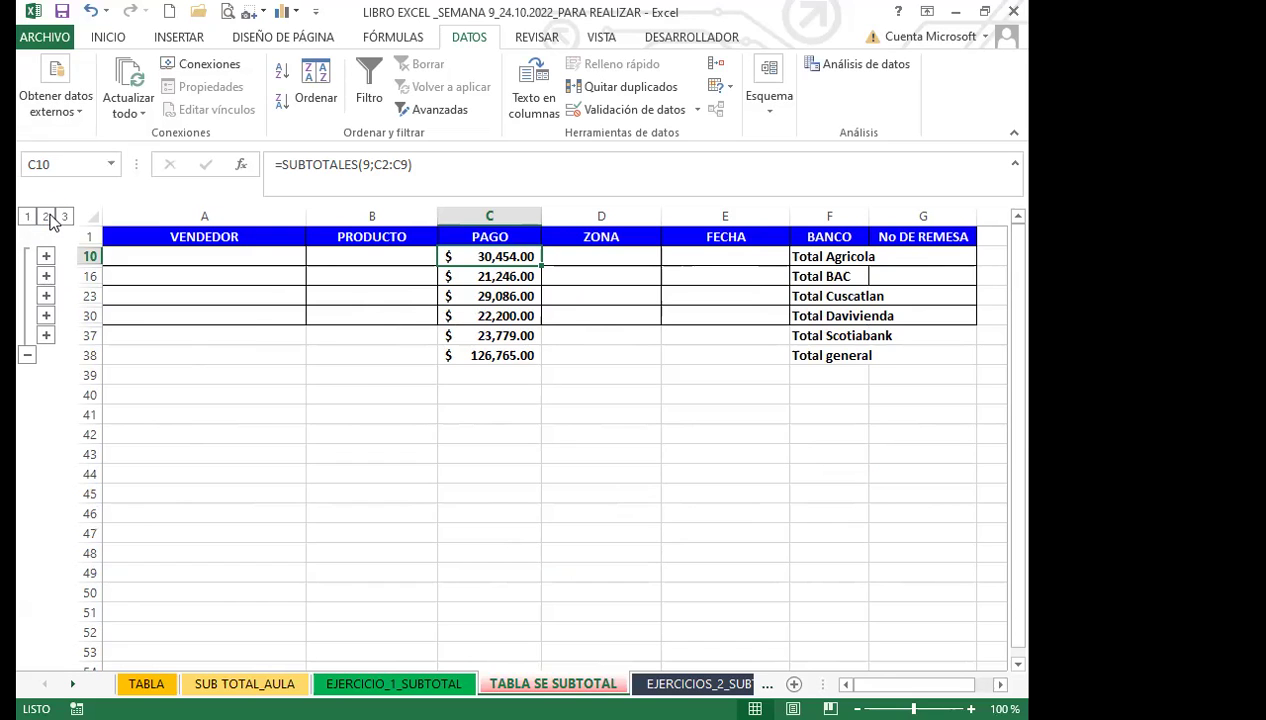
# Compare the outline's full detail, bank subtotal and grand total levels, finishing on the bank subtotals.
pyautogui.click(64, 216)
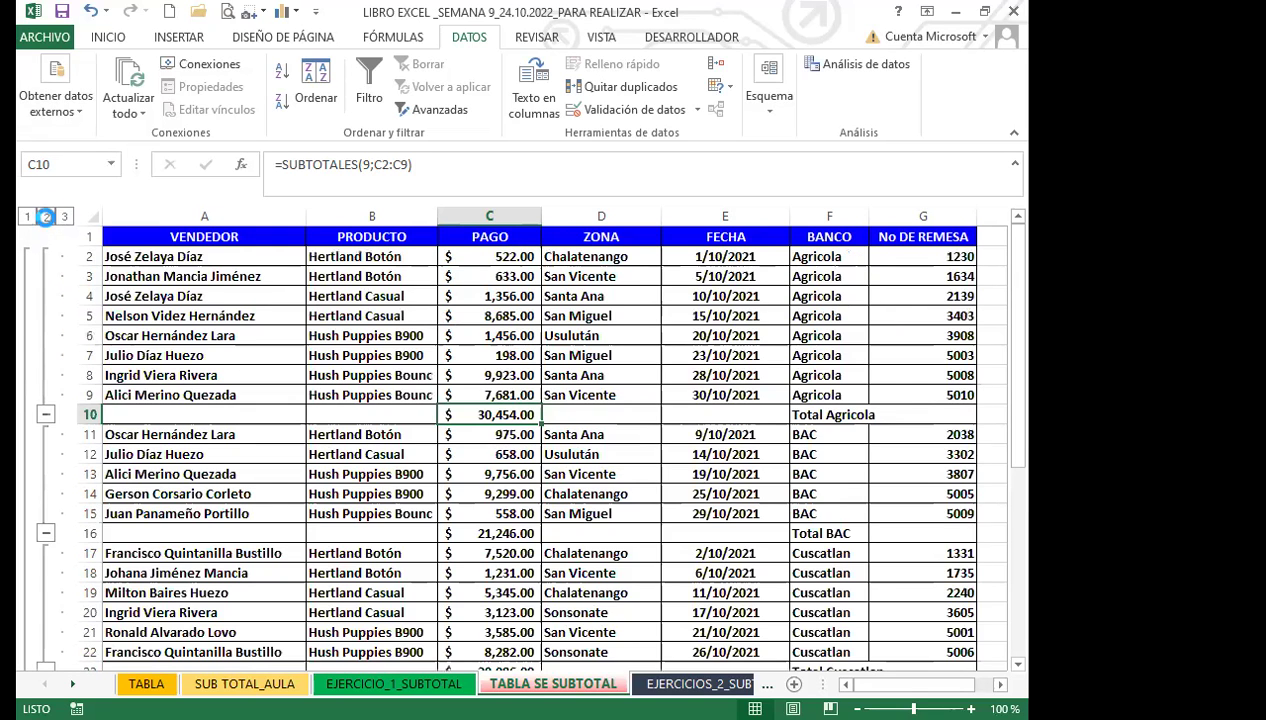
pyautogui.click(45, 216)
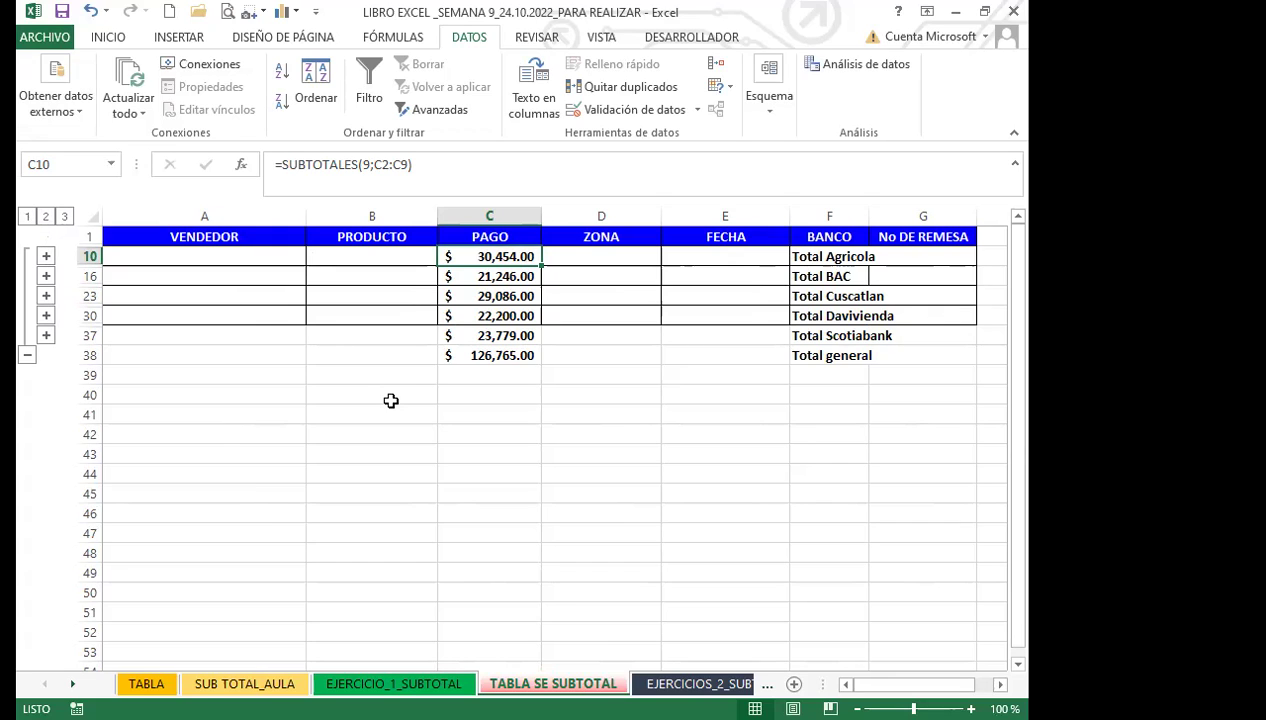
pyautogui.click(64, 216)
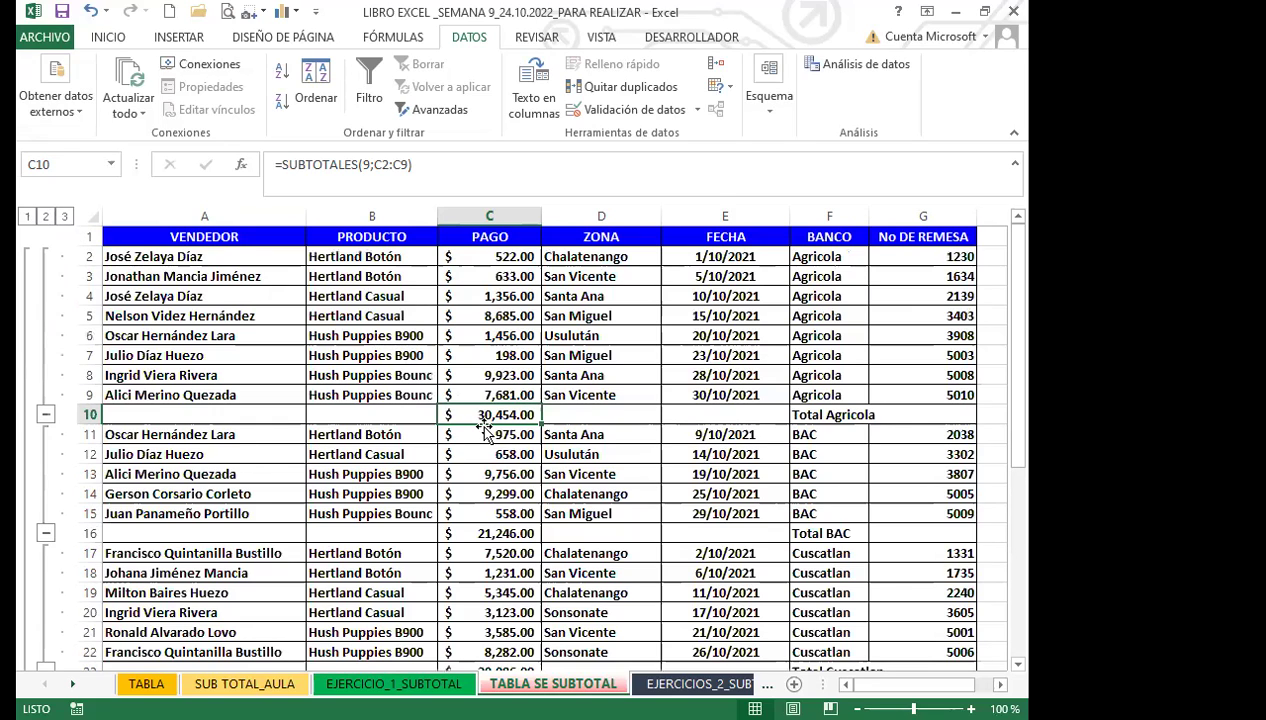
pyautogui.click(27, 216)
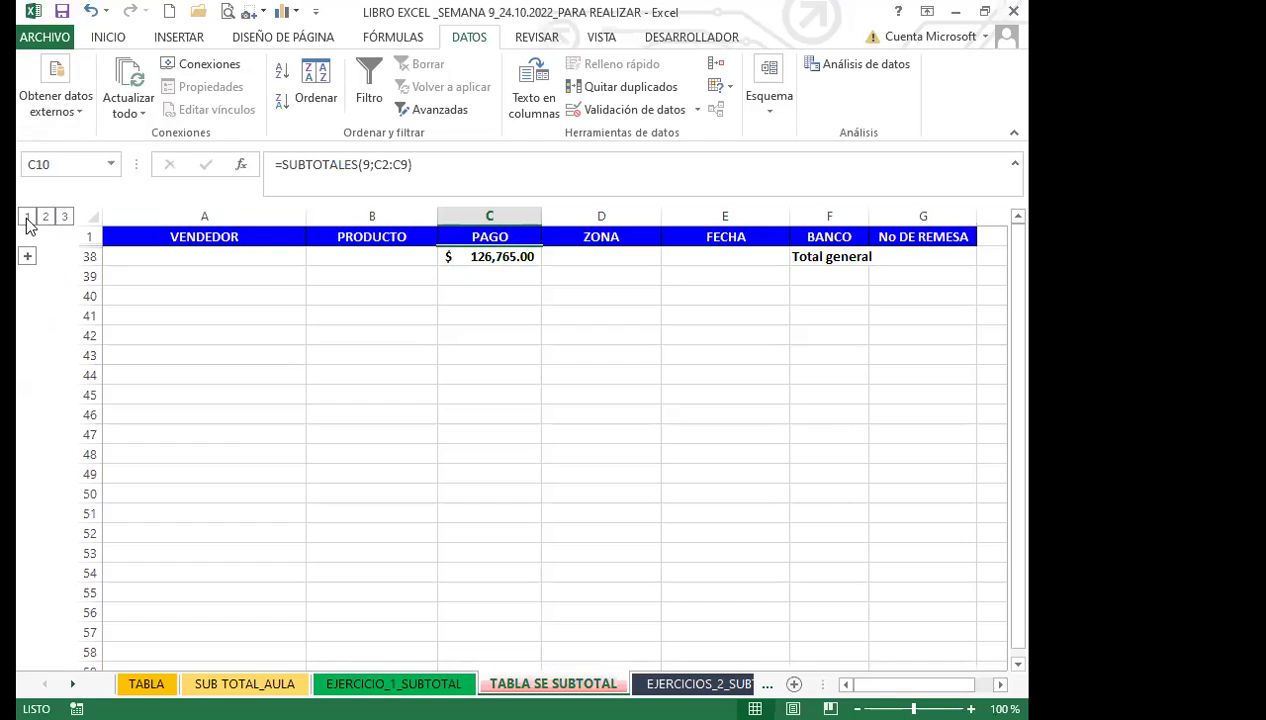
pyautogui.click(45, 216)
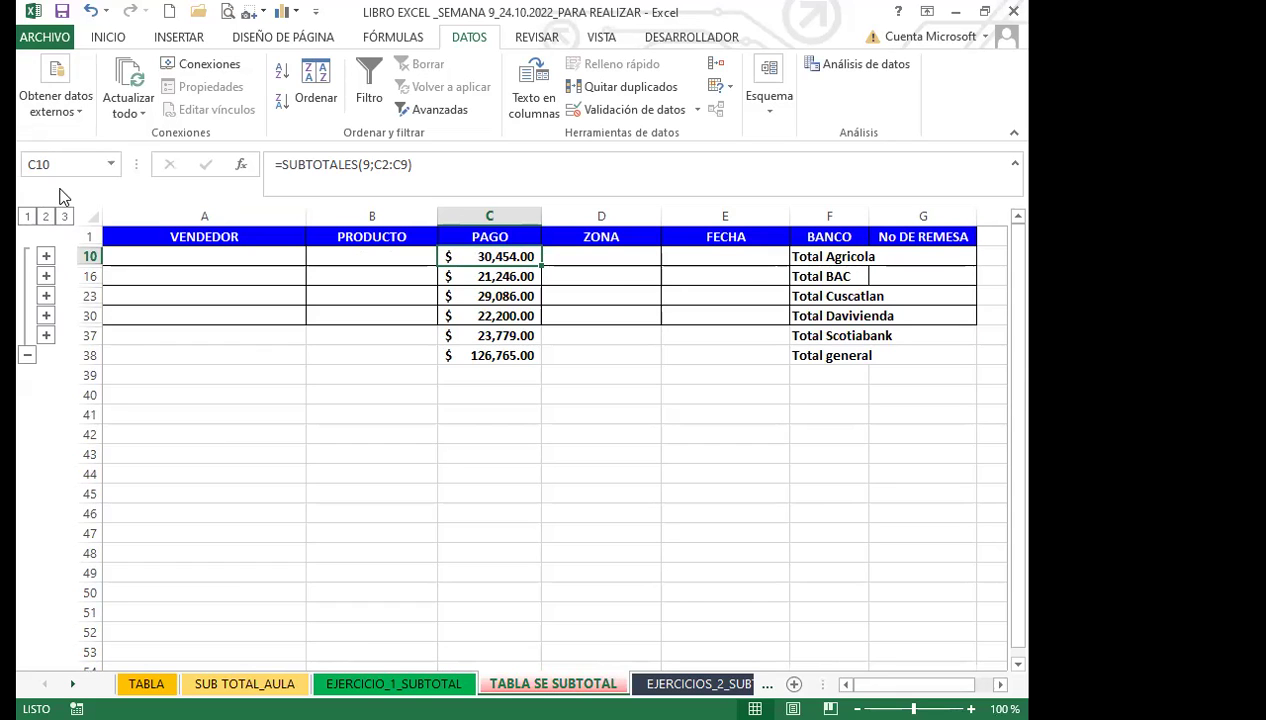
# Show all detail rows and review the subtotaled table from the Agricola rows down to Total general.
pyautogui.click(65, 217)
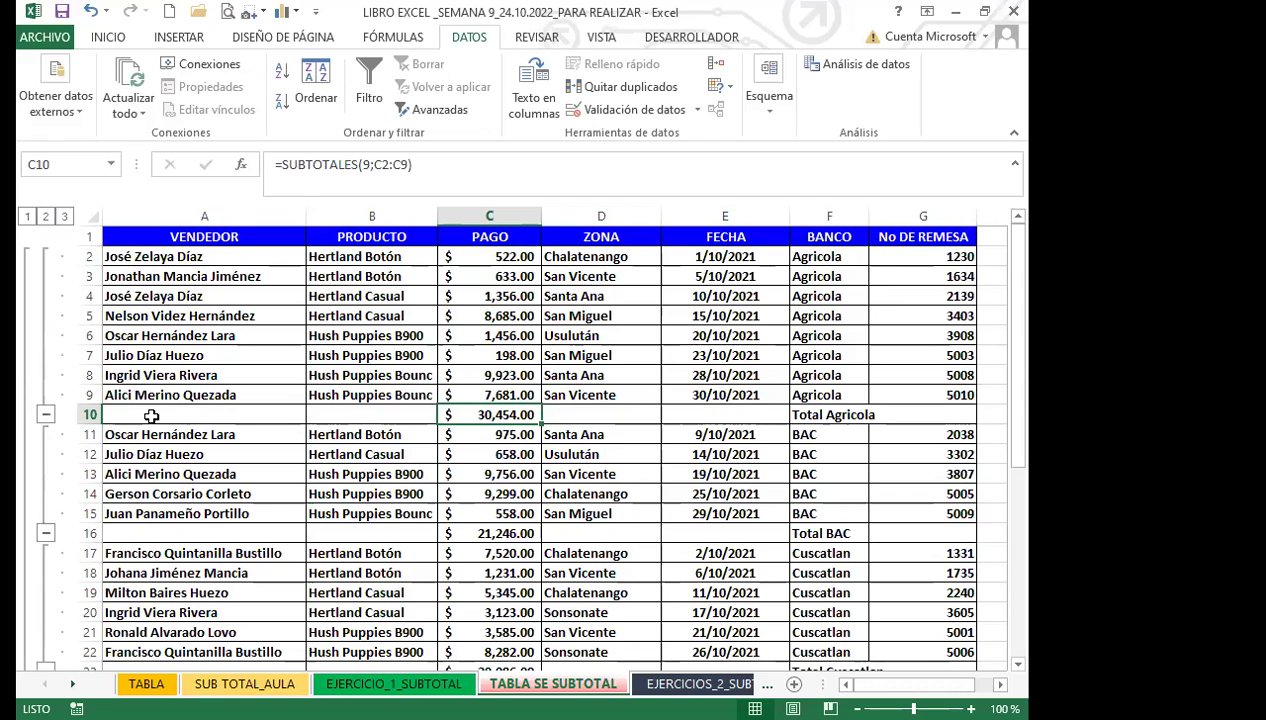
pyautogui.click(268, 406)
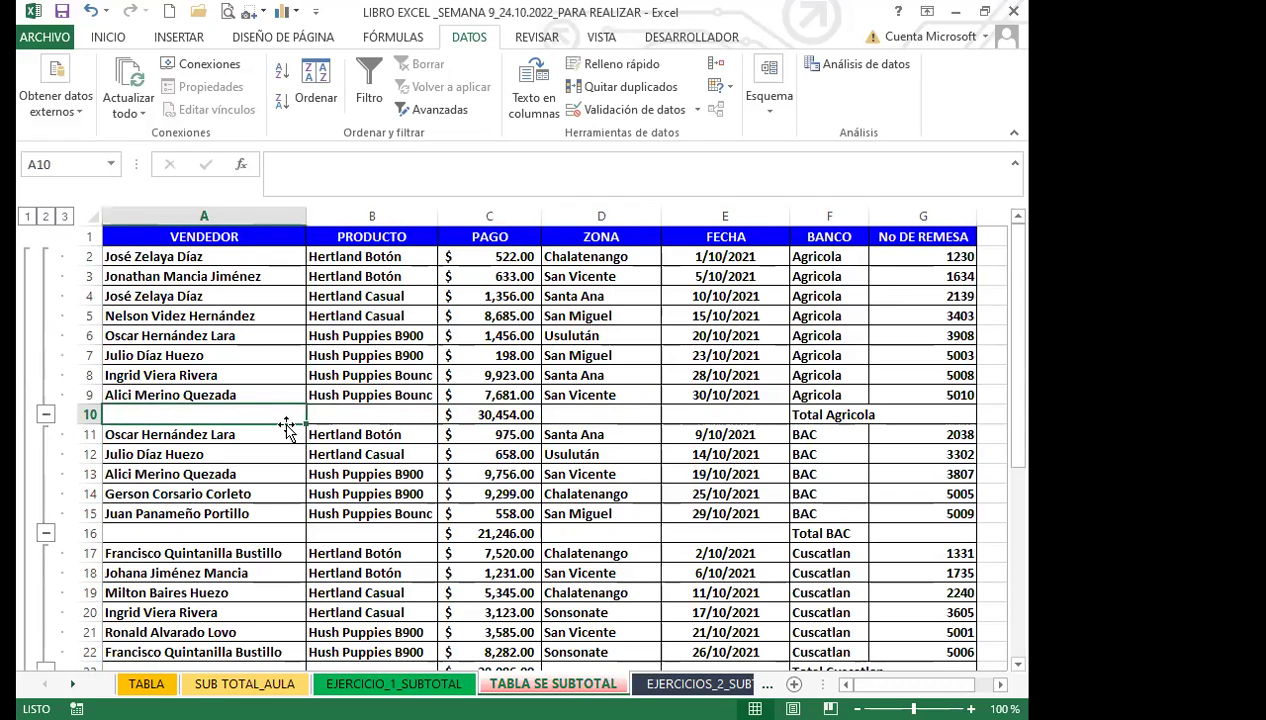
pyautogui.scroll(-5, 297, 540)
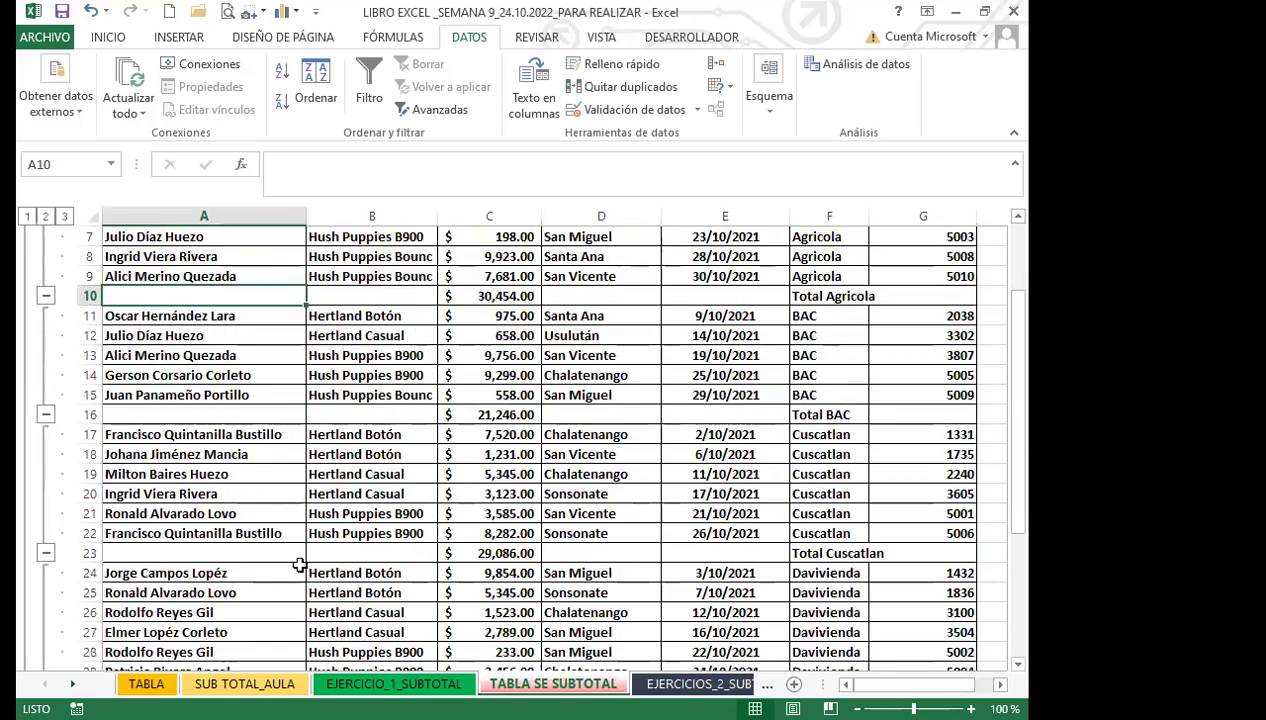
pyautogui.scroll(-1, 299, 565)
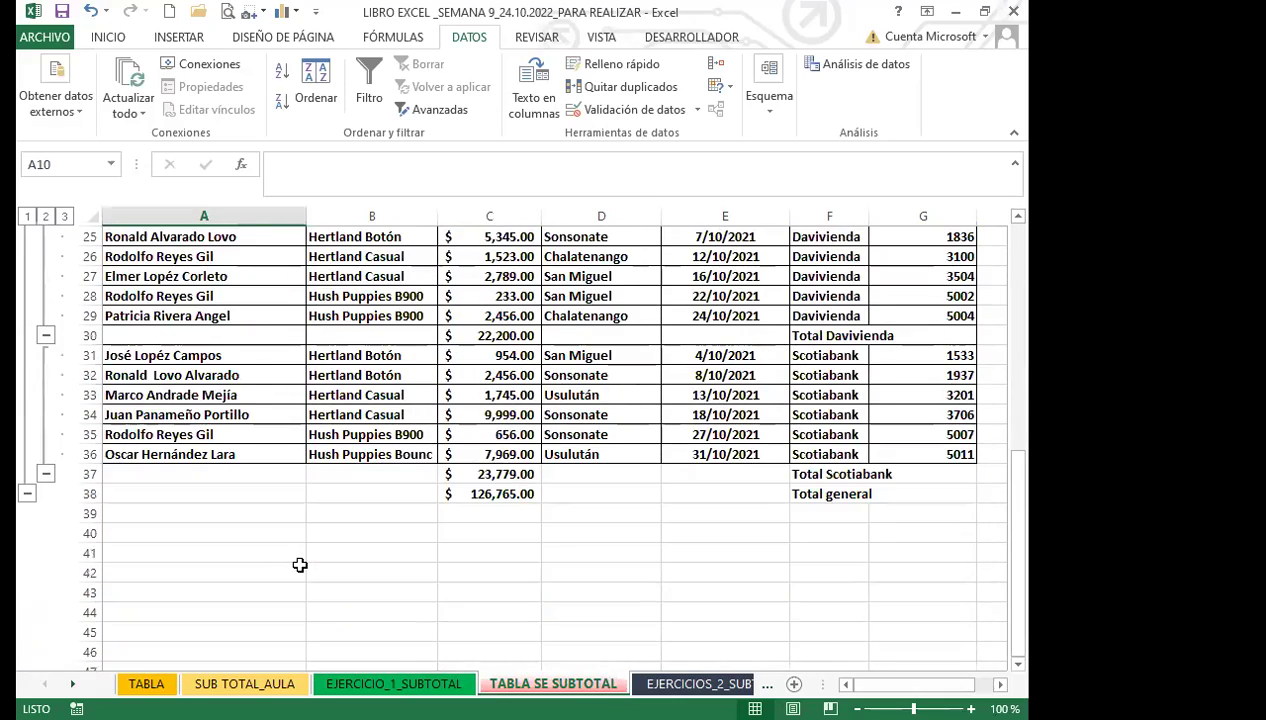
pyautogui.scroll(8, 299, 565)
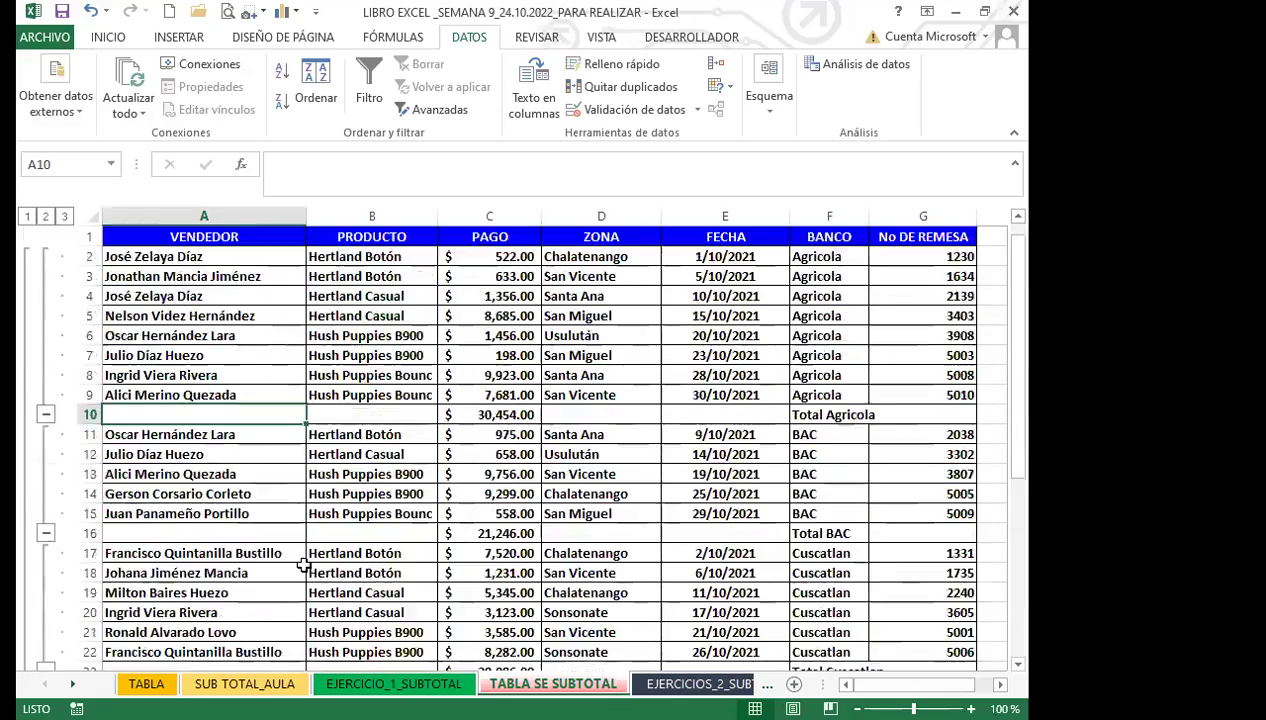
pyautogui.click(371, 234)
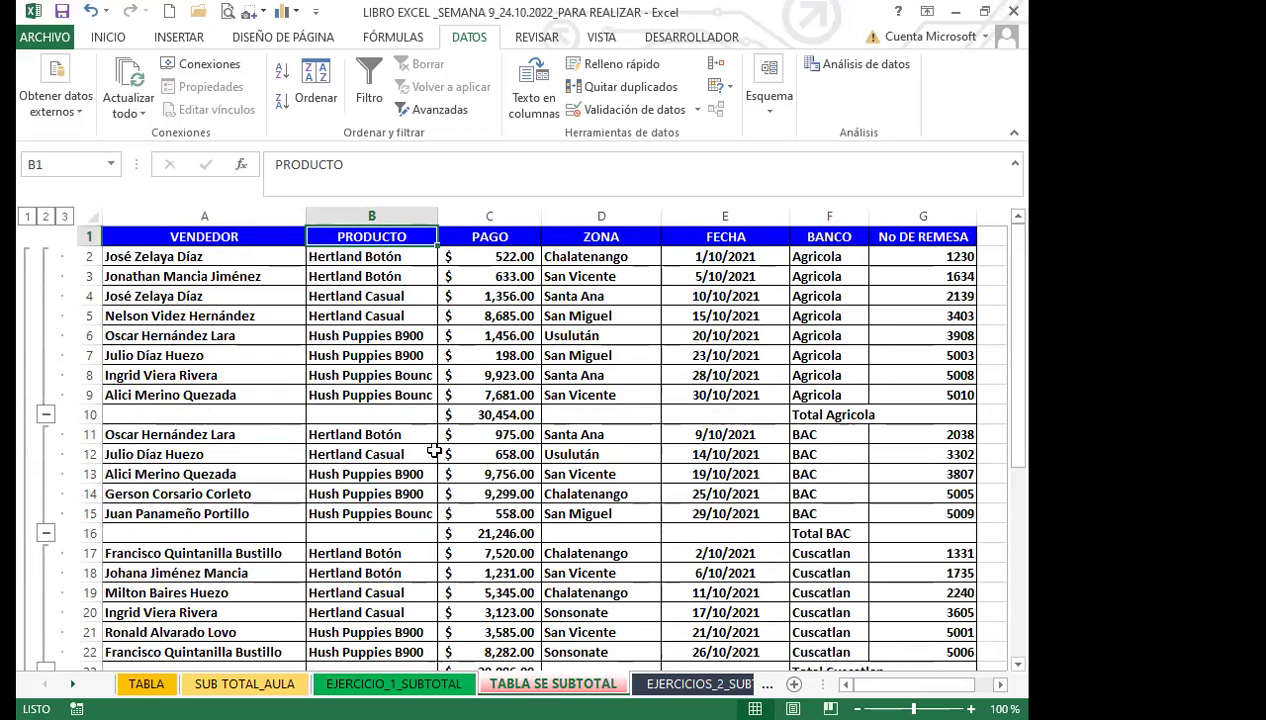
# Switch the outline to bank subtotals and back to full detail, and collapse only the Agricola, Cuscatlan and BAC groups.
pyautogui.click(45, 217)
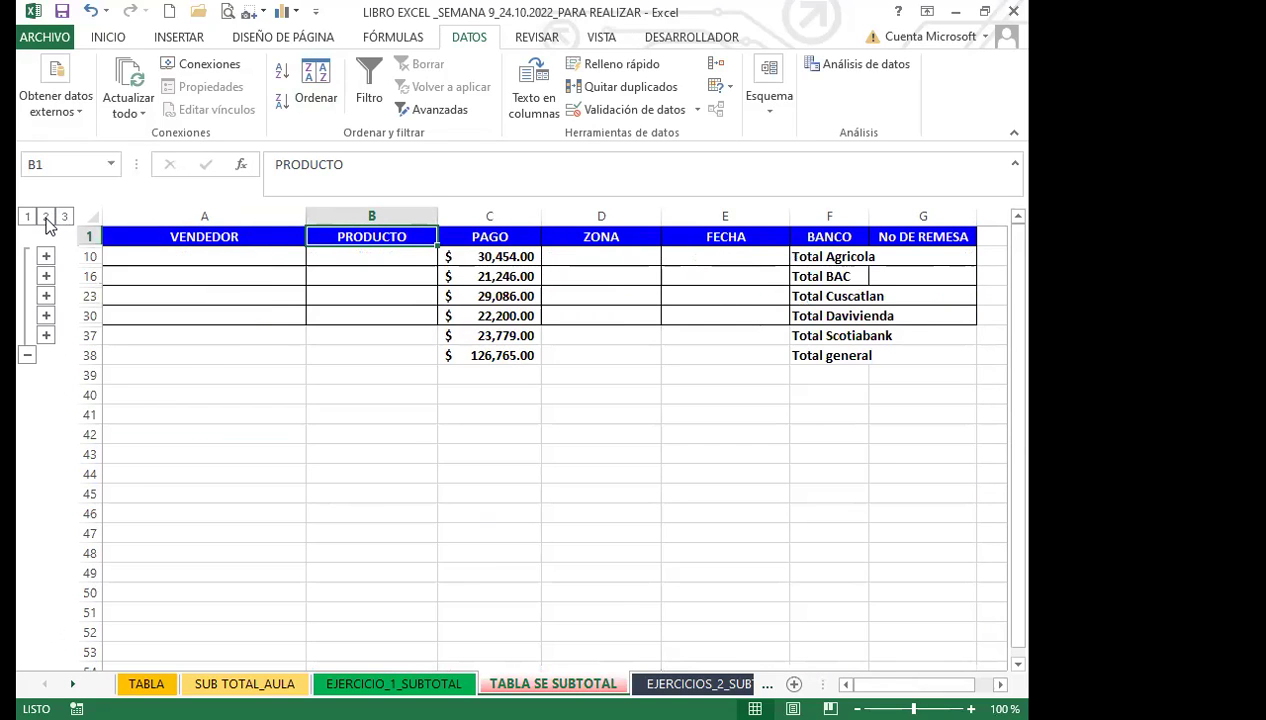
pyautogui.click(64, 217)
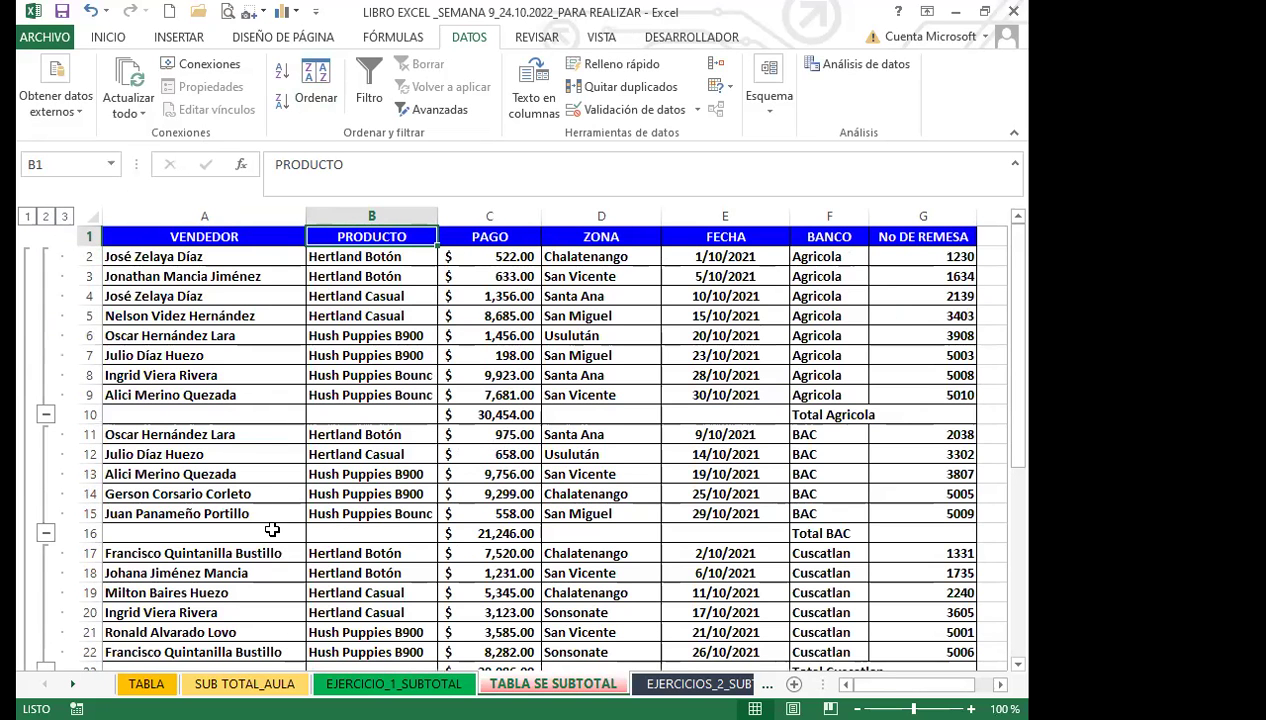
pyautogui.click(45, 414)
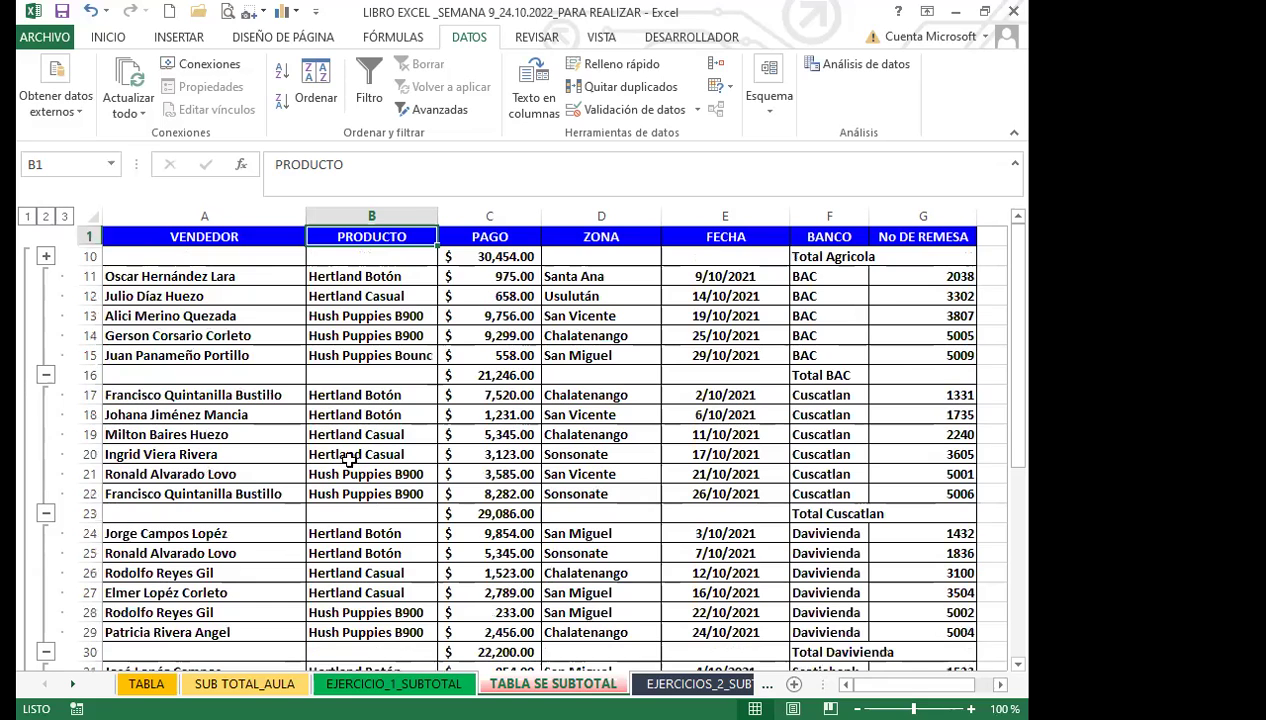
pyautogui.click(44, 511)
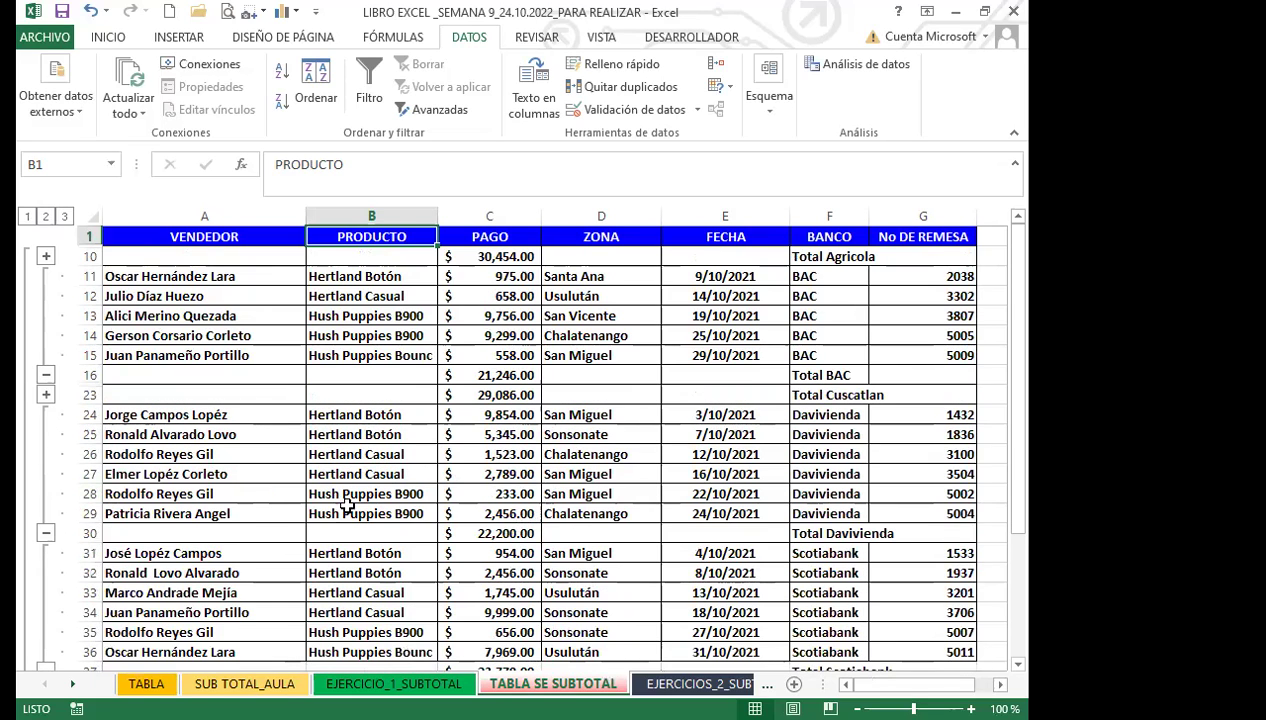
pyautogui.scroll(-1, 410, 466)
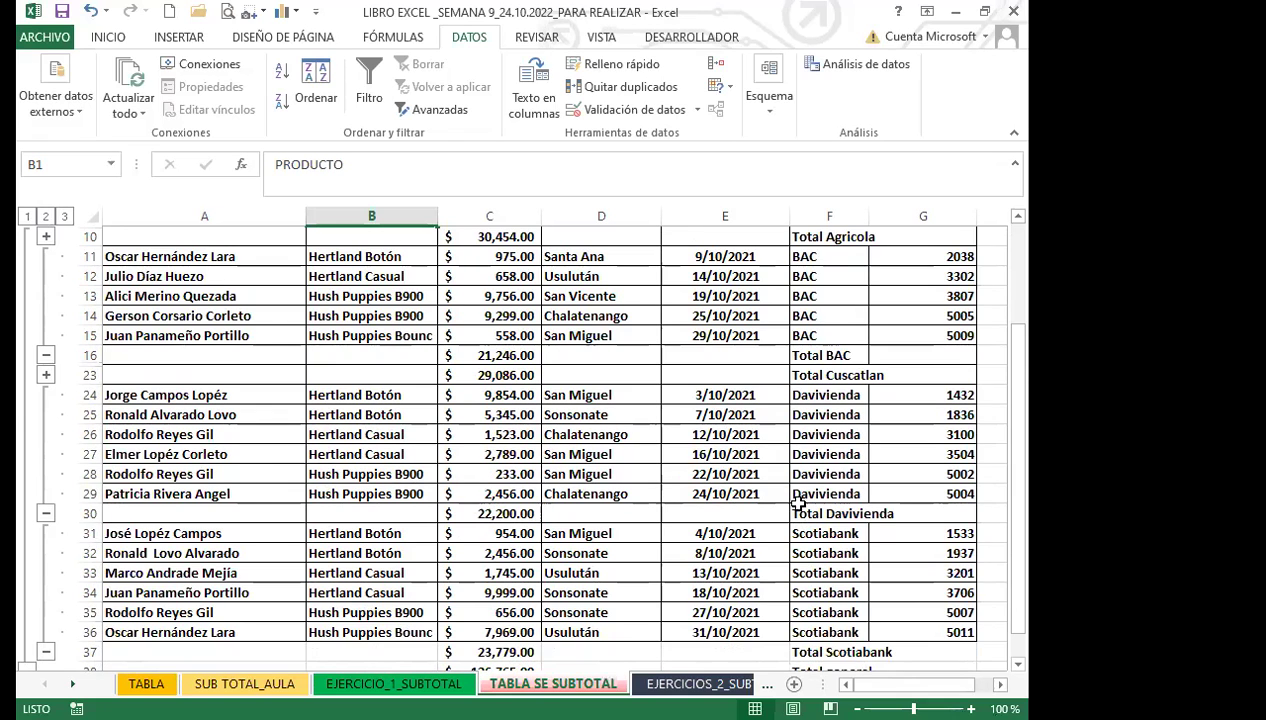
pyautogui.click(46, 355)
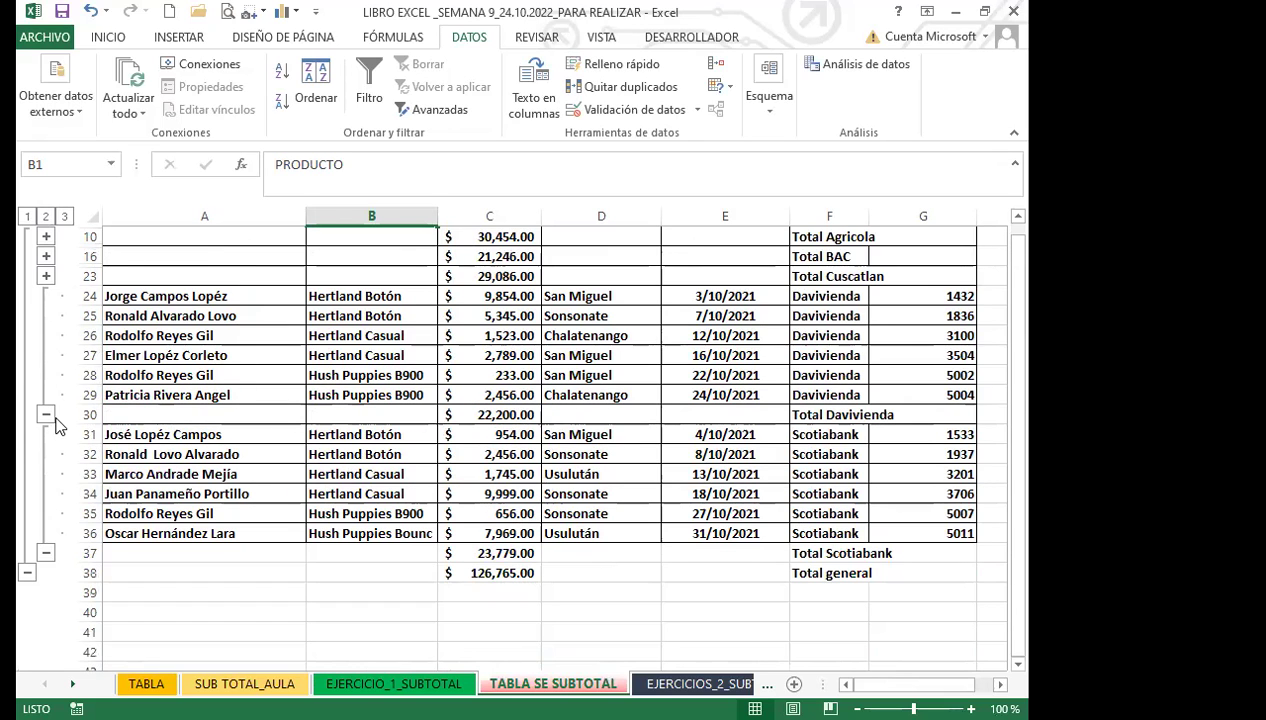
pyautogui.scroll(1, 190, 475)
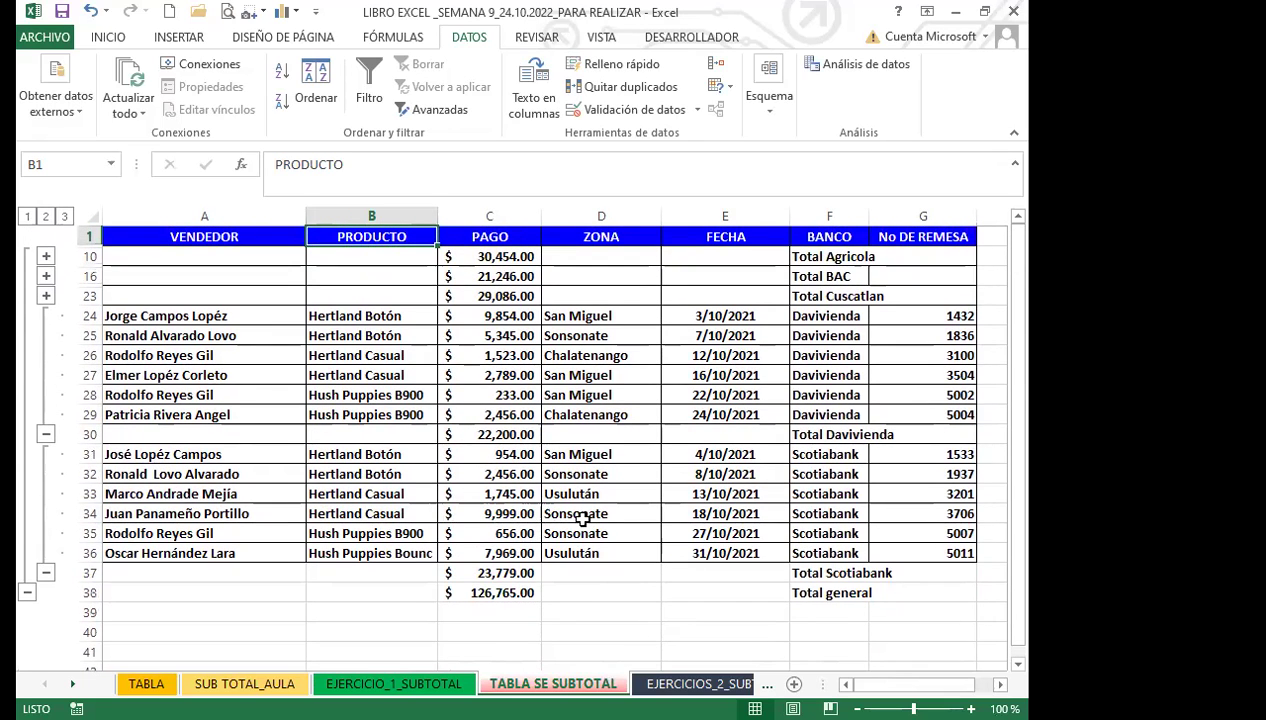
# Reduce the whole outline to the bank subtotals and select the VENDEDOR header cell.
pyautogui.click(46, 217)
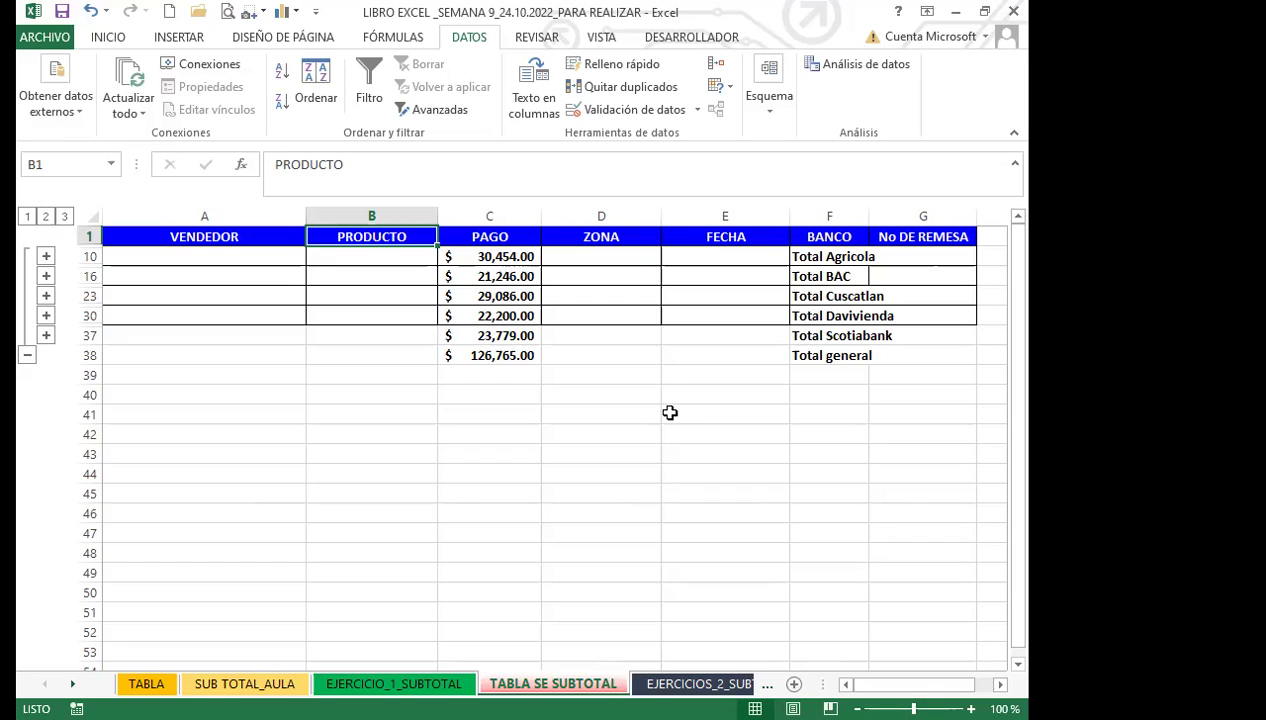
pyautogui.click(192, 236)
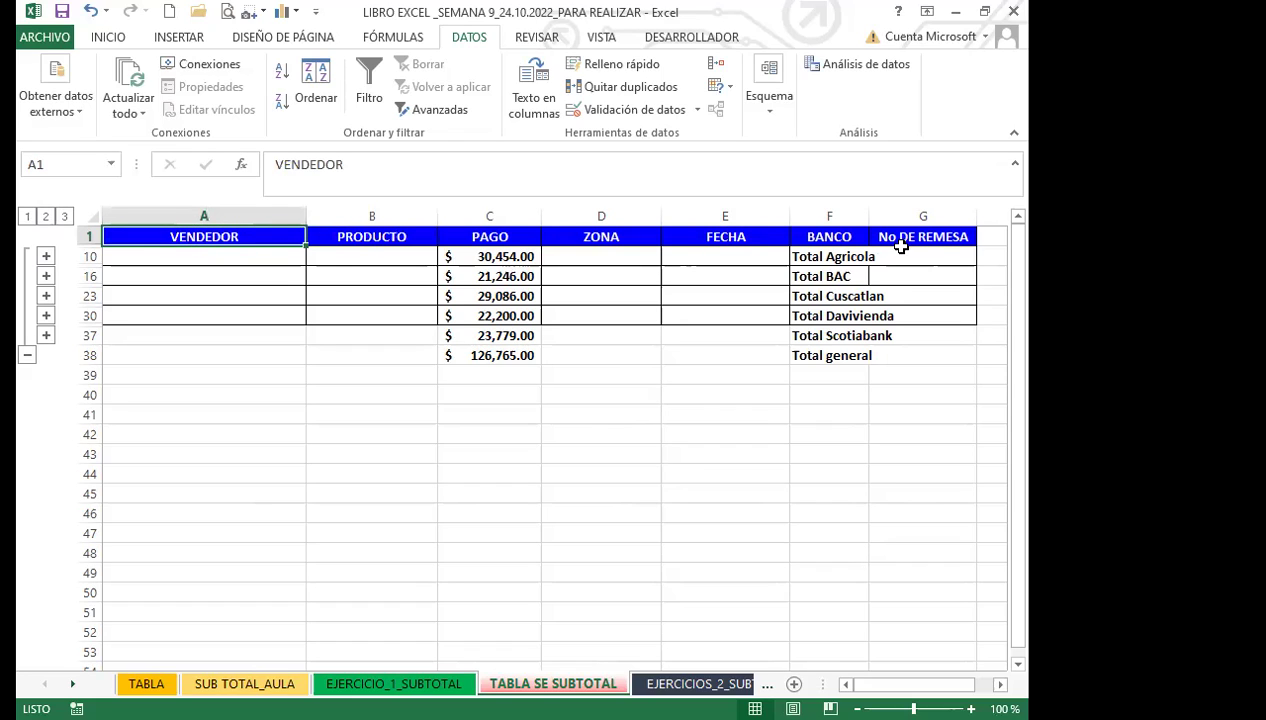
# Step the outline from the grand total through the bank subtotals to full detail, and review the Agricola and BAC groups.
pyautogui.click(398, 236)
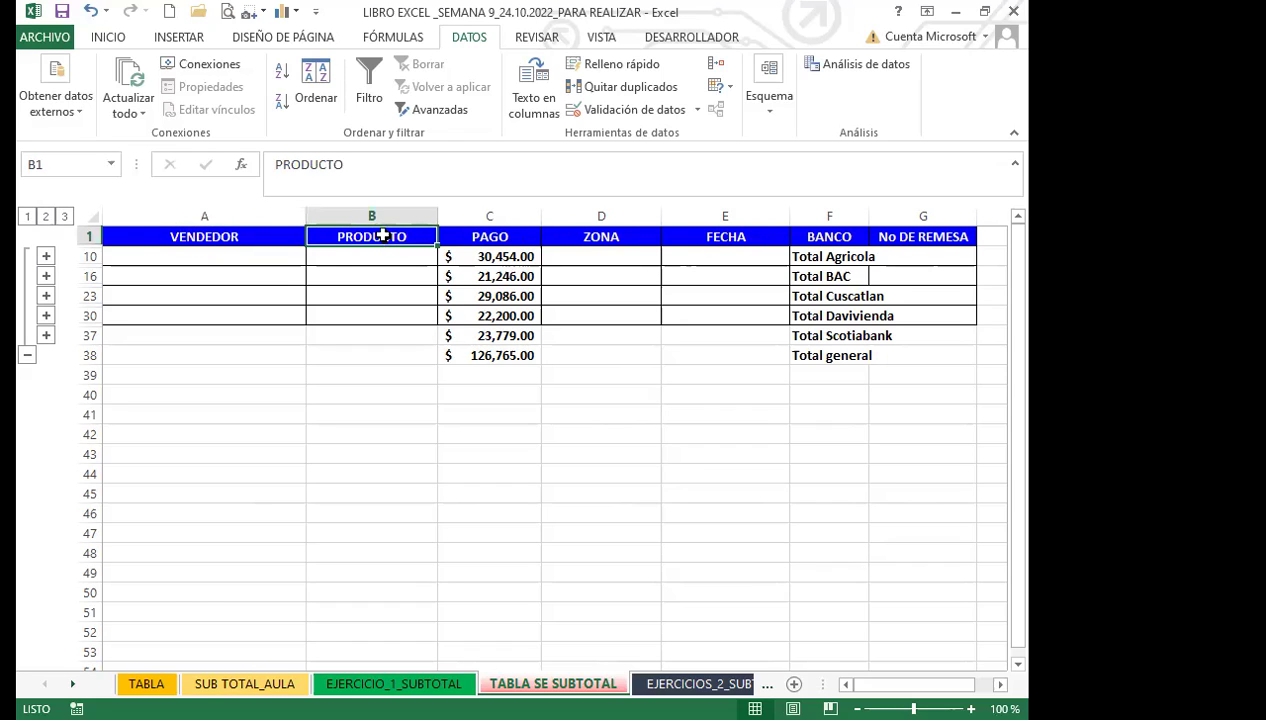
pyautogui.click(27, 216)
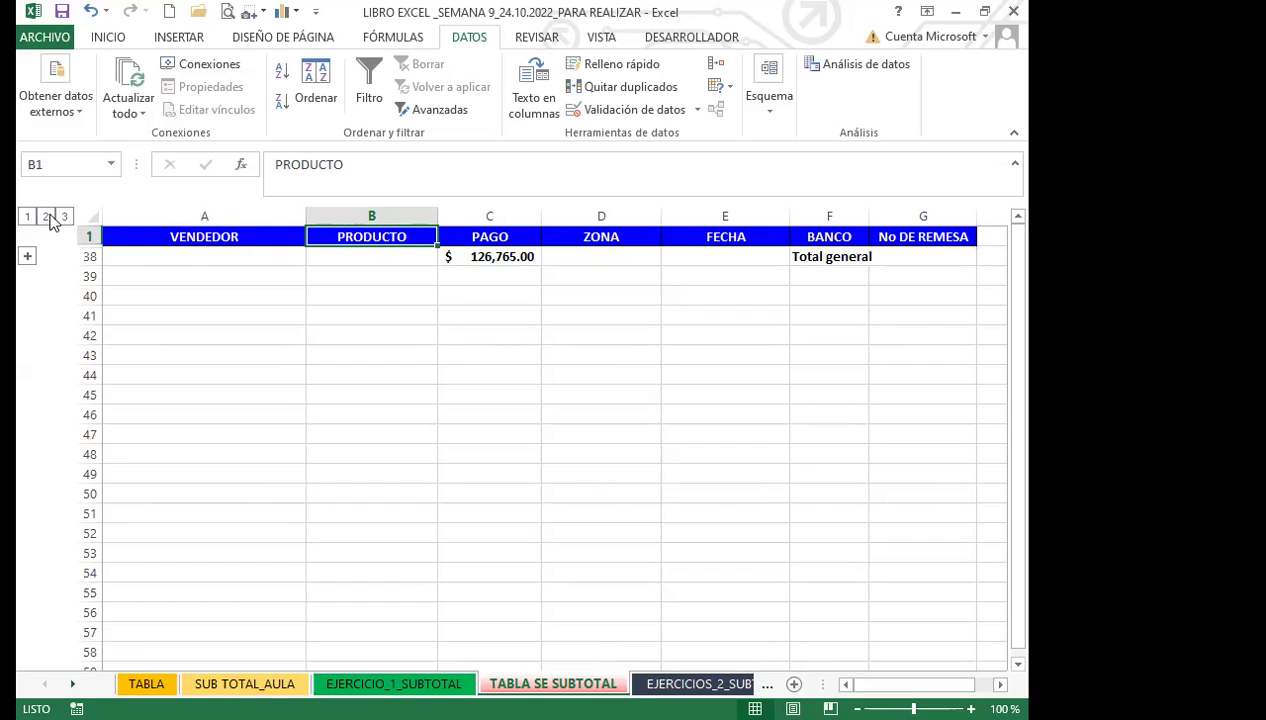
pyautogui.click(46, 216)
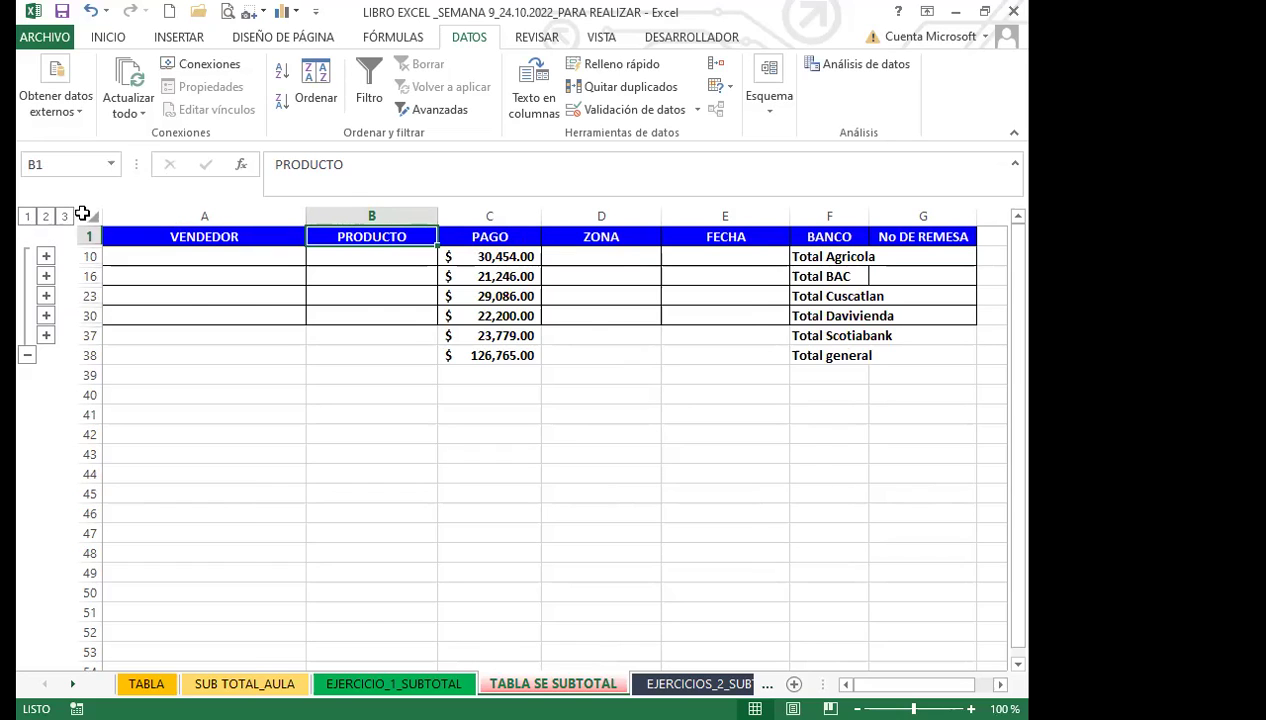
pyautogui.click(66, 217)
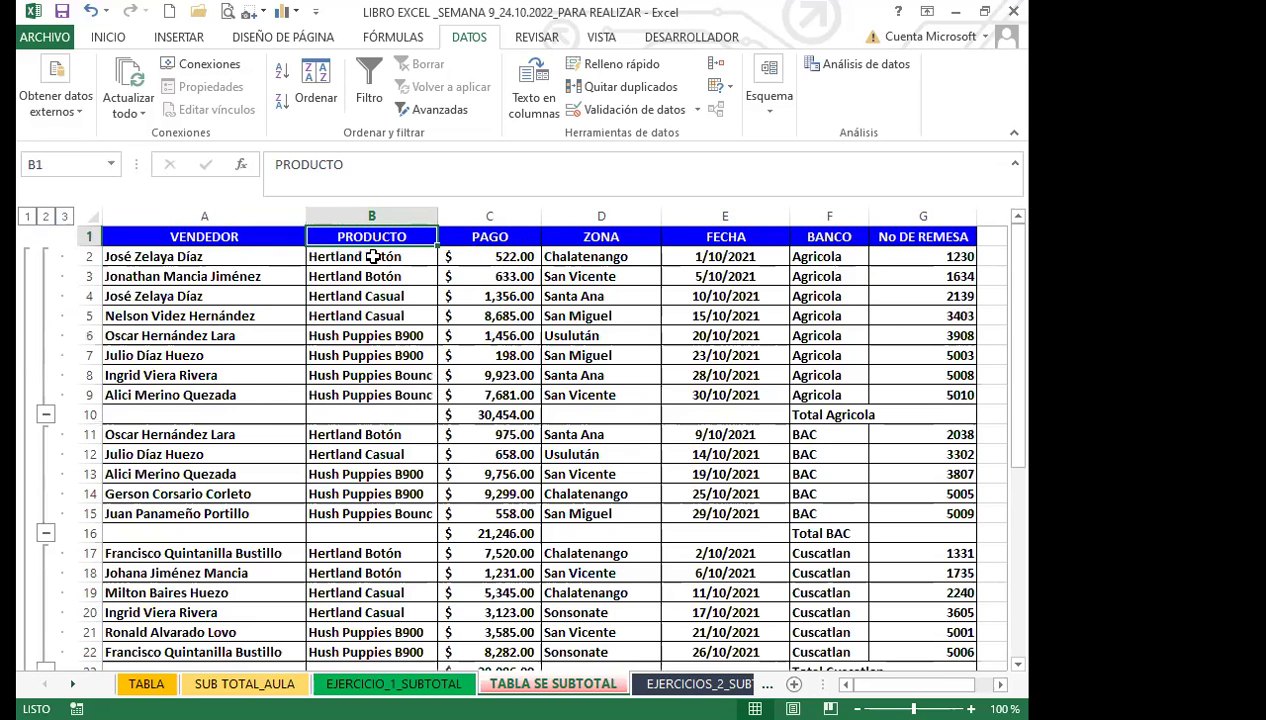
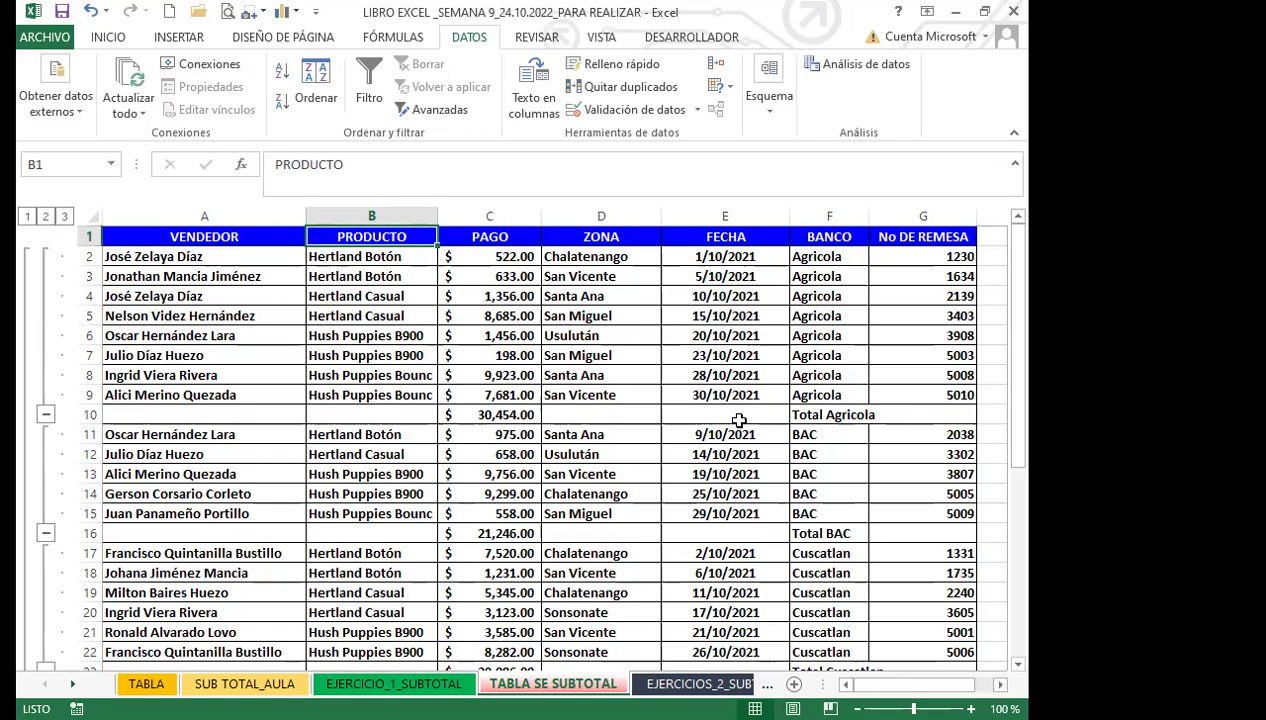
pyautogui.click(748, 394)
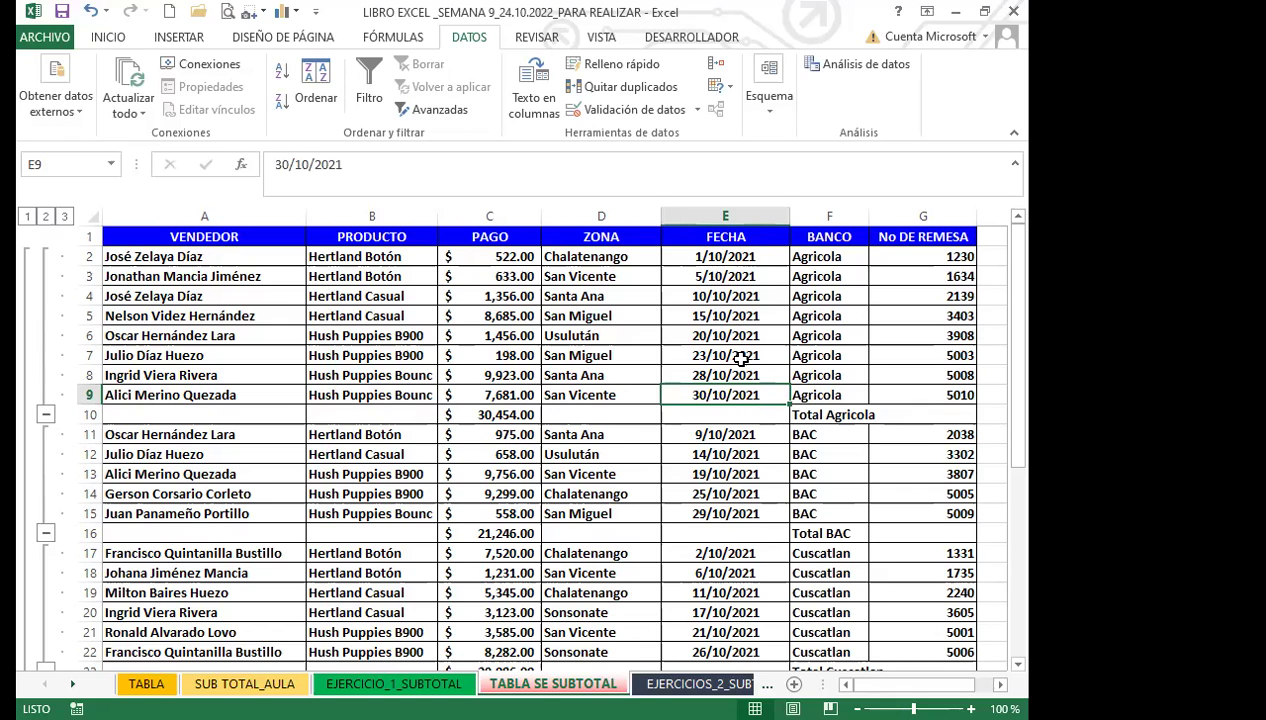
pyautogui.click(737, 507)
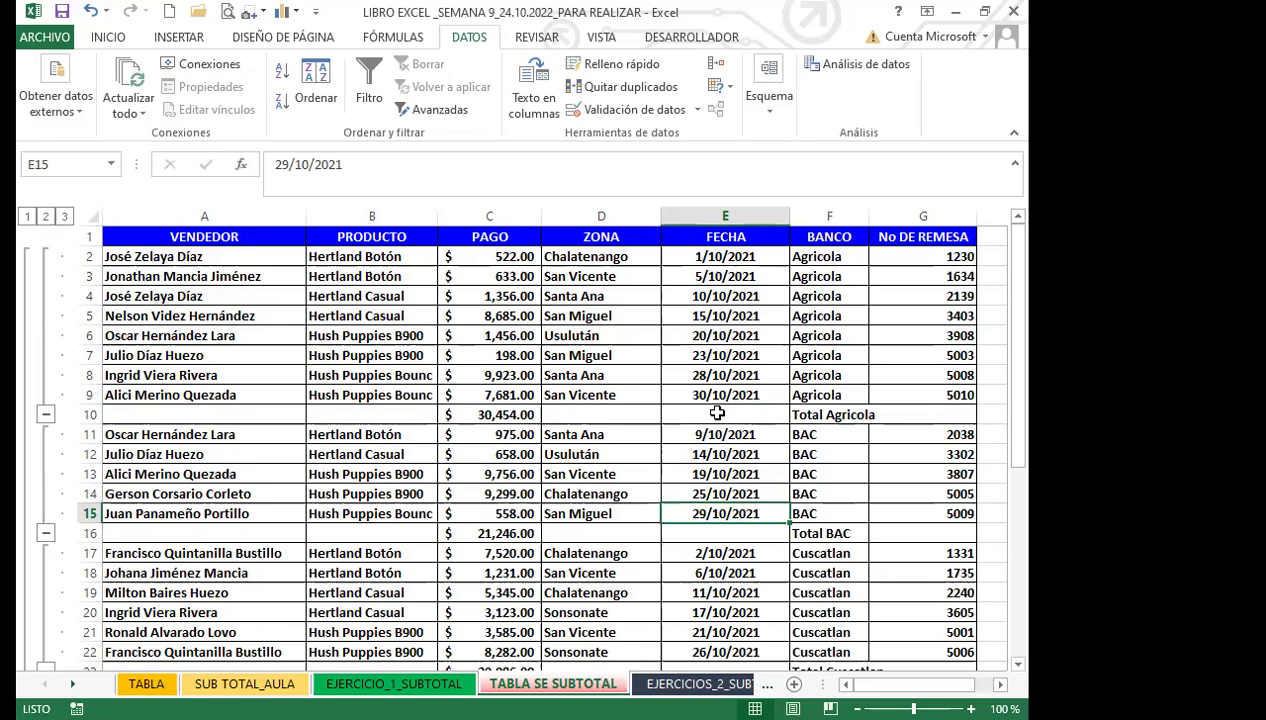
pyautogui.click(838, 414)
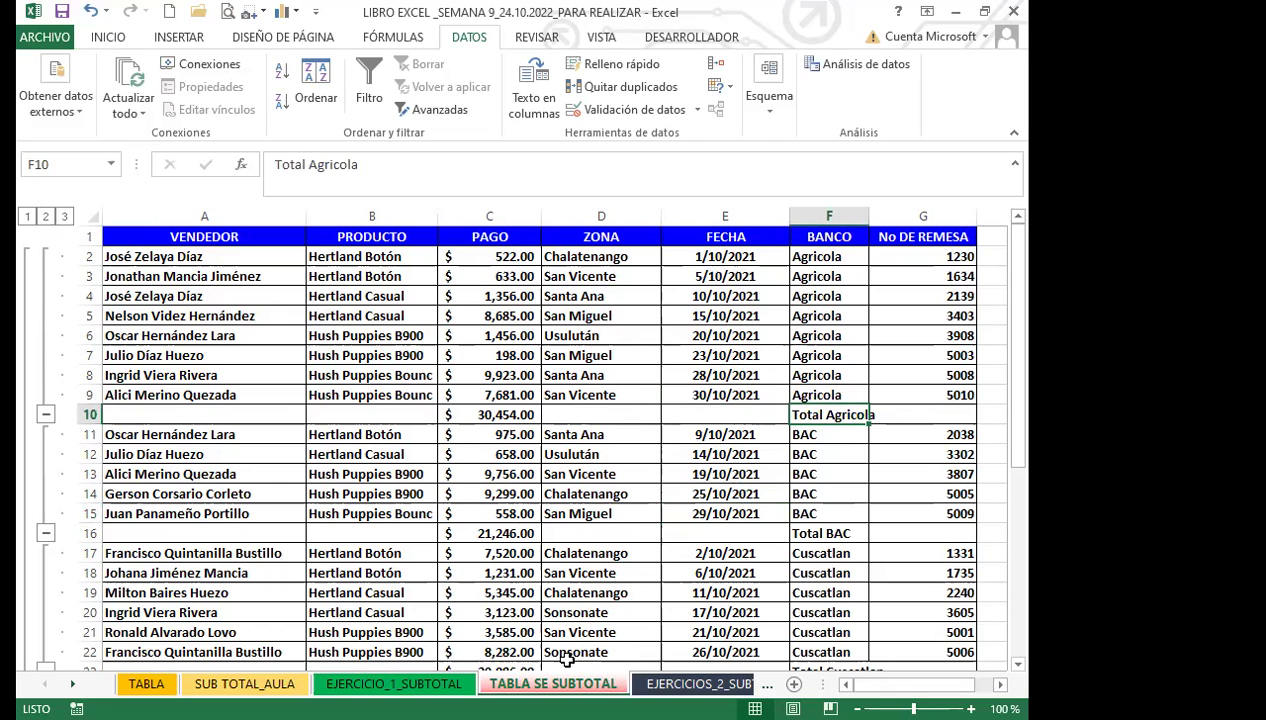
# Switch to the EJERCICIOS_2_SUBTOTAL_ANIDADO sheet and sort its table by BANCO values from A to Z.
pyautogui.click(697, 683)
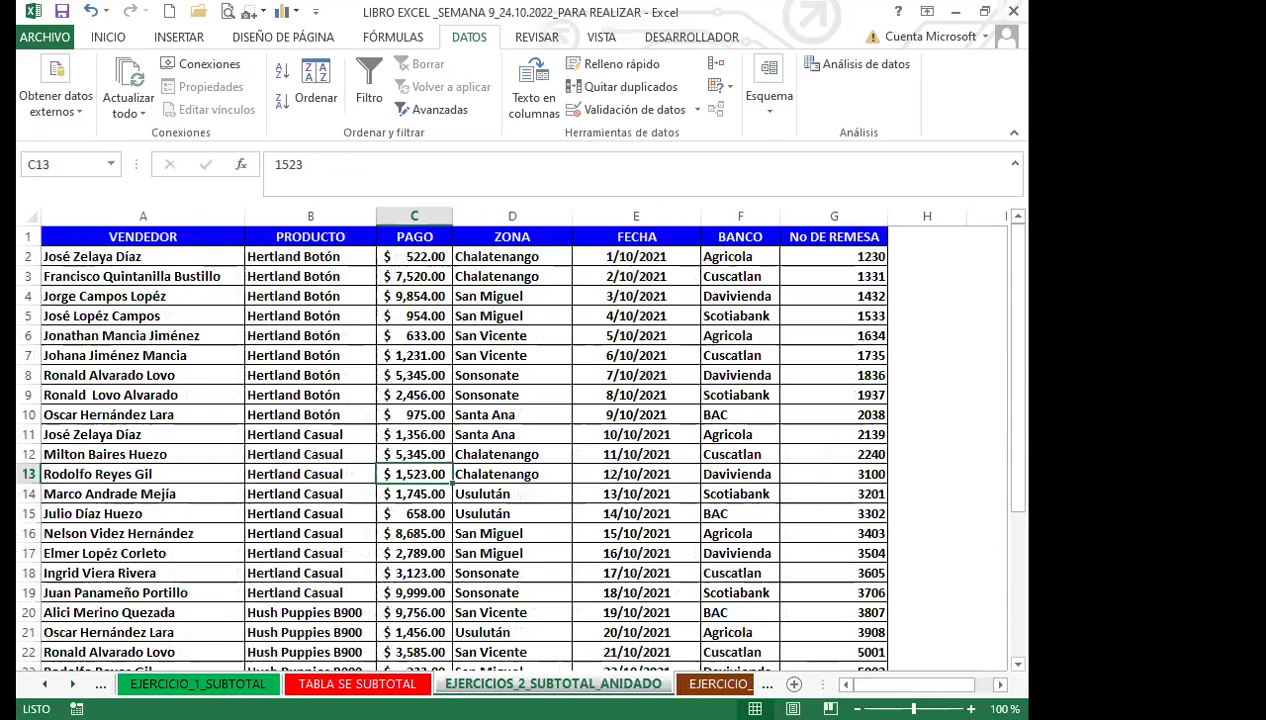
pyautogui.click(553, 481)
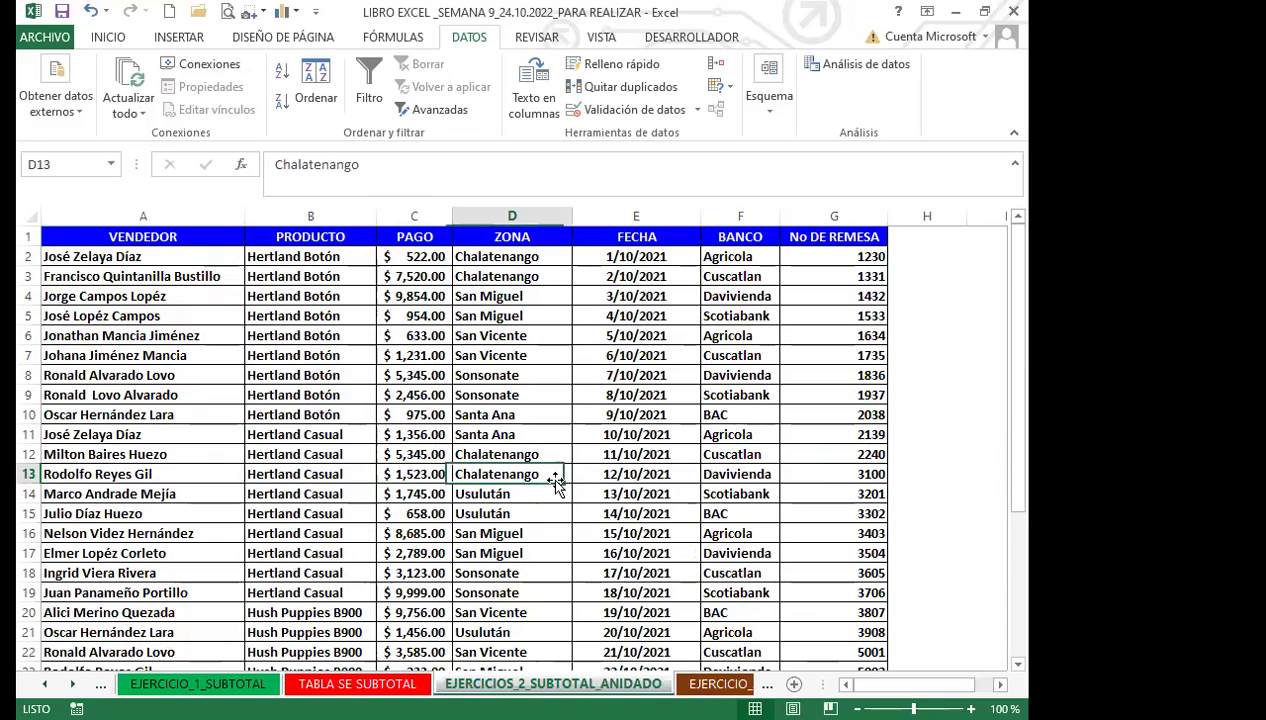
pyautogui.click(520, 434)
pyautogui.click(494, 452)
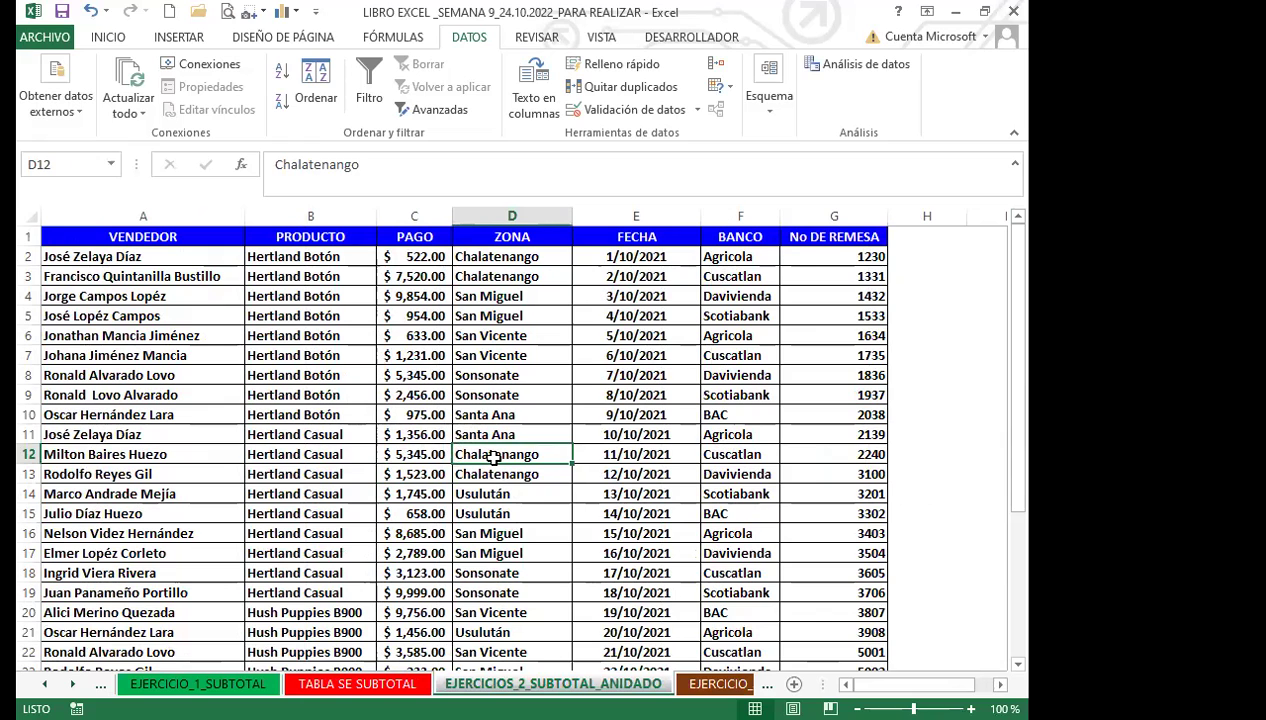
pyautogui.click(322, 78)
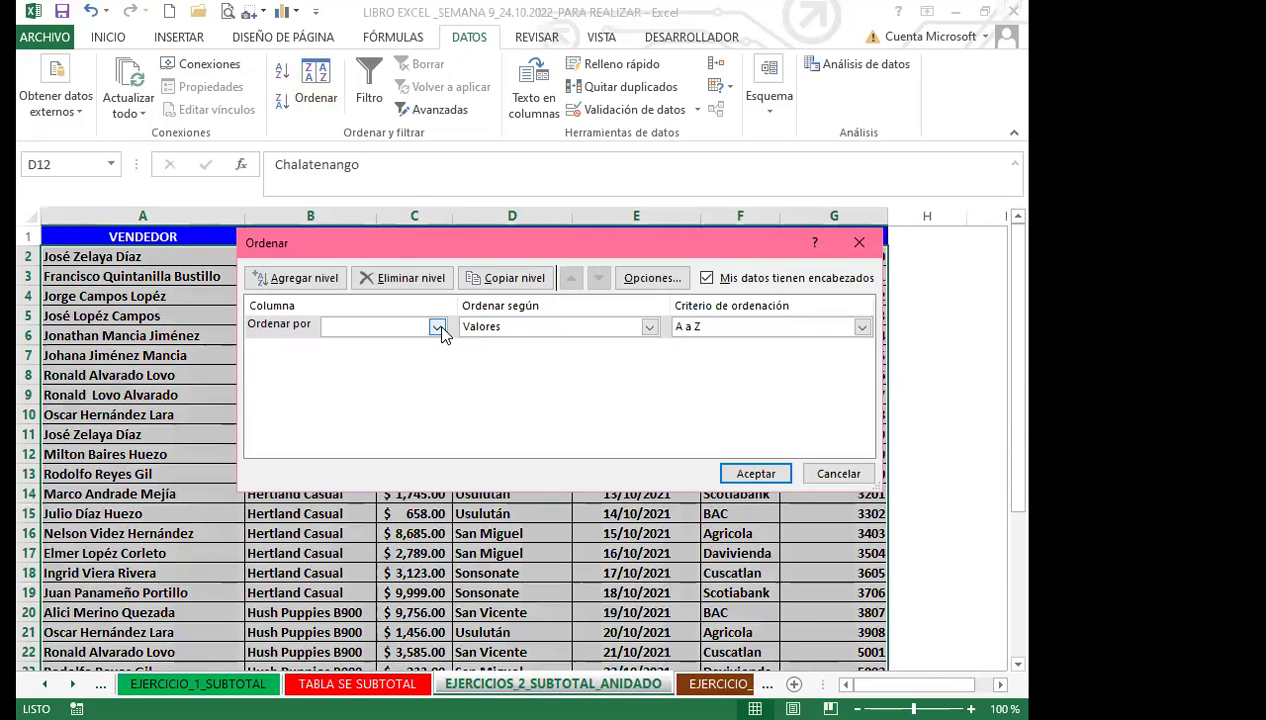
pyautogui.click(437, 327)
pyautogui.click(344, 411)
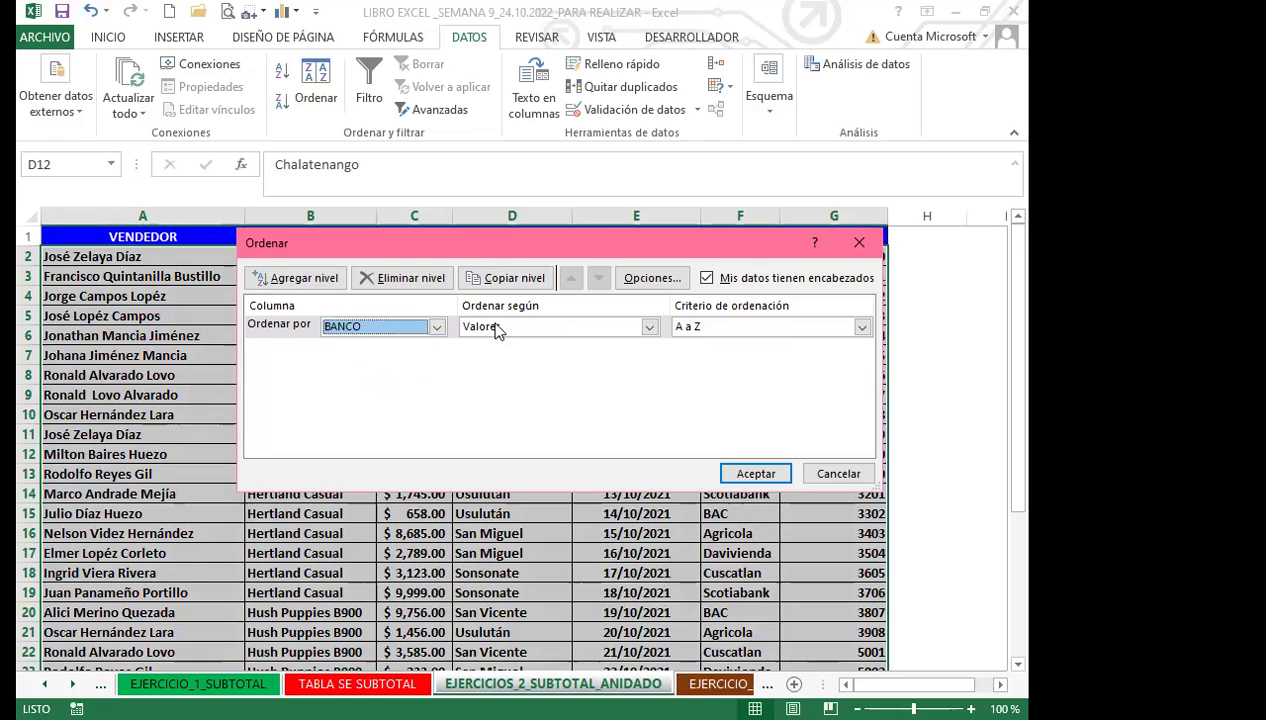
pyautogui.click(755, 474)
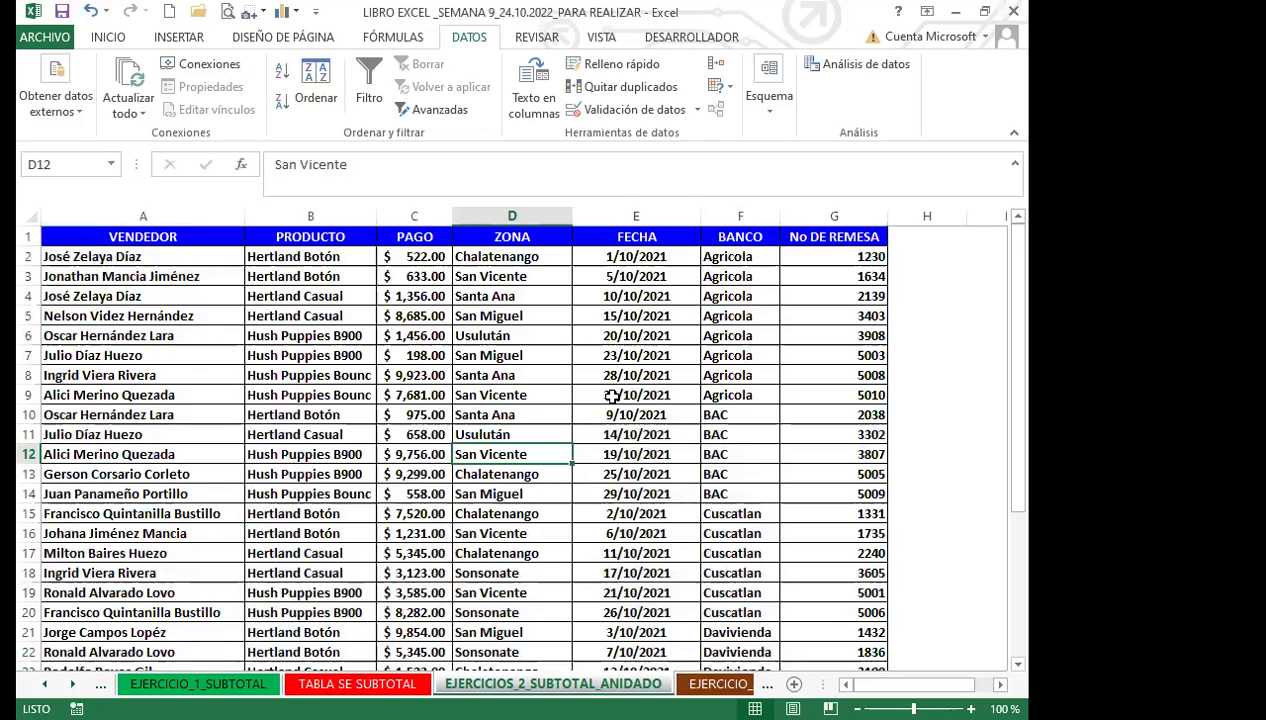
# Add Suma subtotals of only PAGO at each change in BANCO, and autofit the PAGO column width.
pyautogui.click(603, 393)
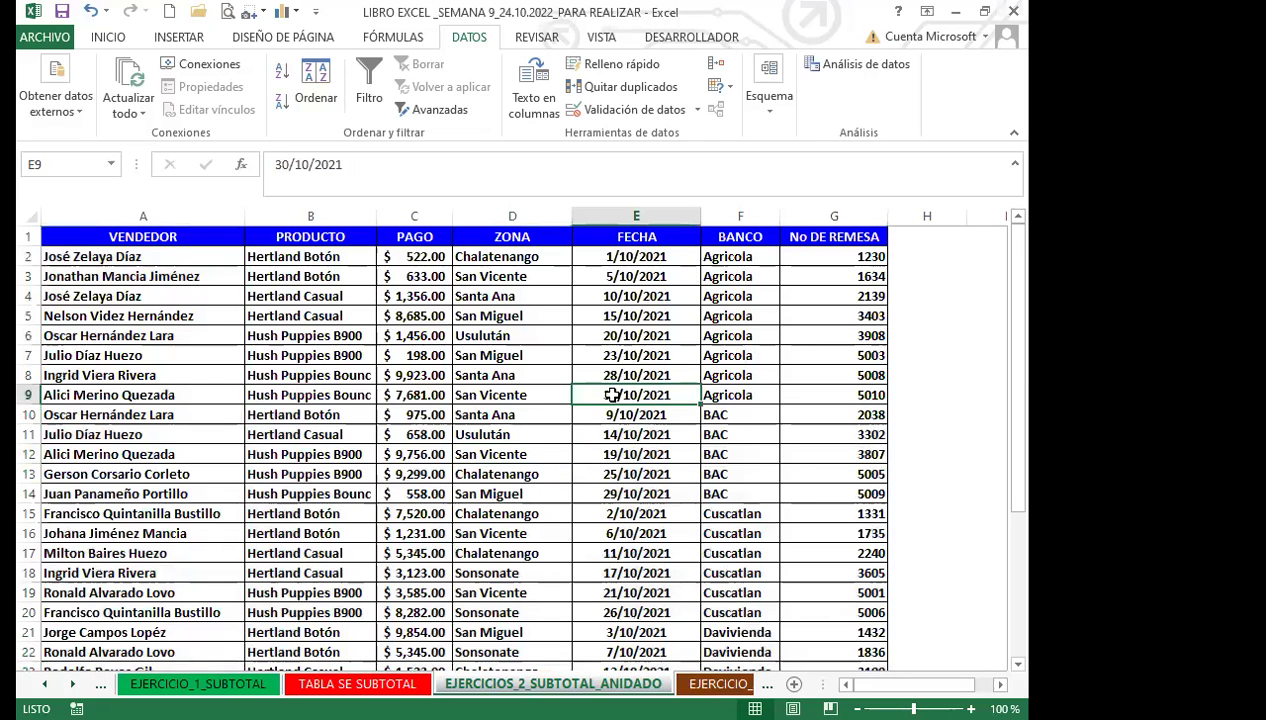
pyautogui.click(766, 120)
pyautogui.click(882, 167)
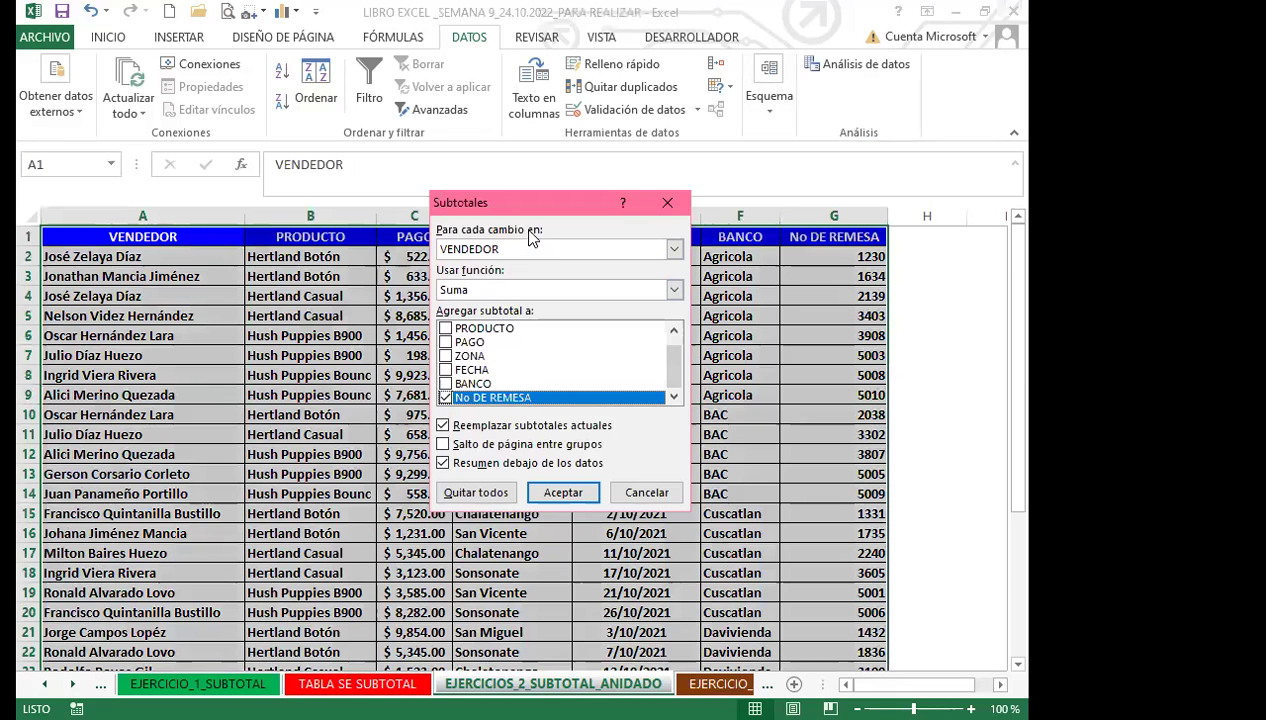
pyautogui.click(530, 249)
pyautogui.click(470, 335)
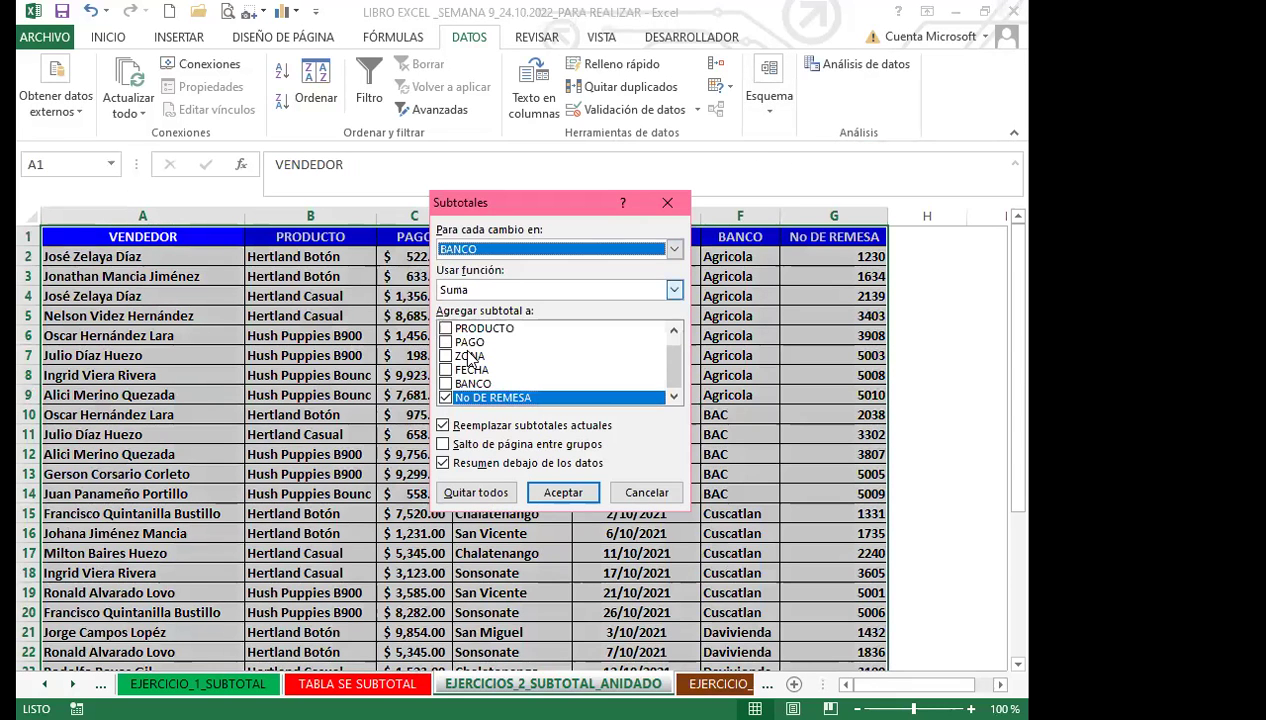
pyautogui.click(445, 397)
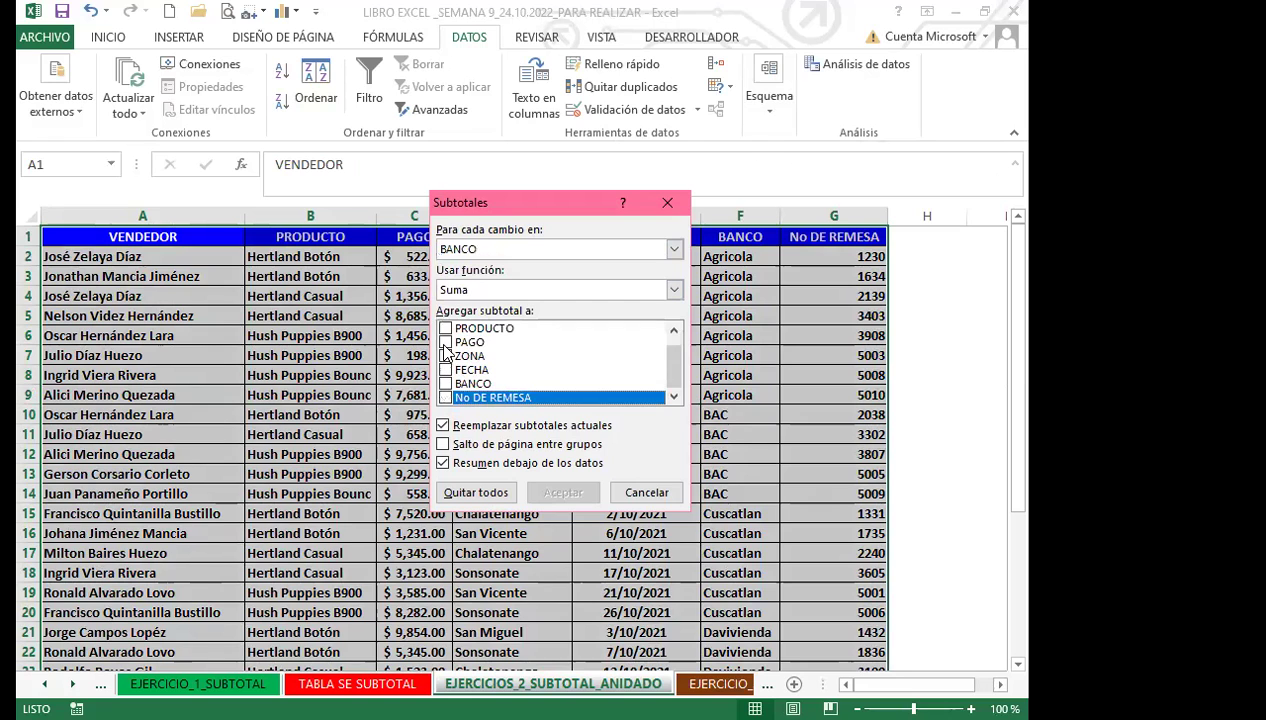
pyautogui.click(445, 342)
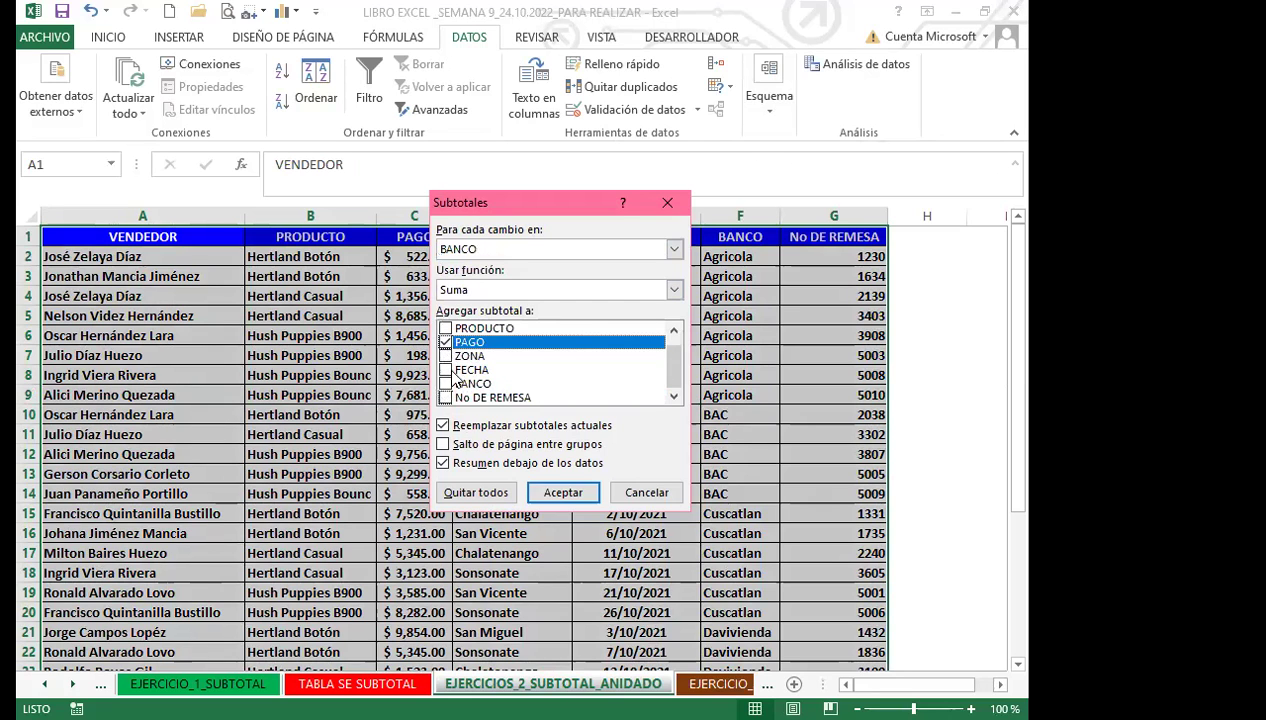
pyautogui.click(564, 493)
pyautogui.doubleClick(518, 210)
pyautogui.click(585, 490)
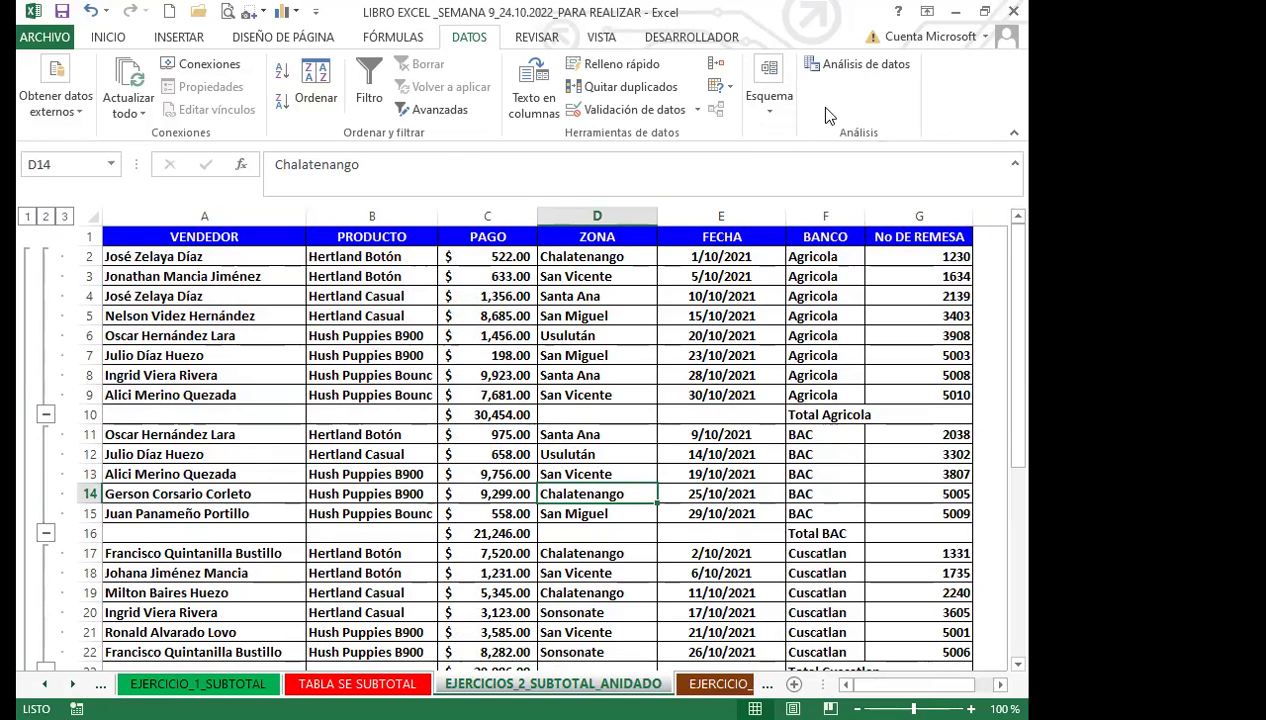
# Add a nested Máx. subtotal of PAGO at each change in BANCO, without replacing the current subtotals.
pyautogui.click(566, 405)
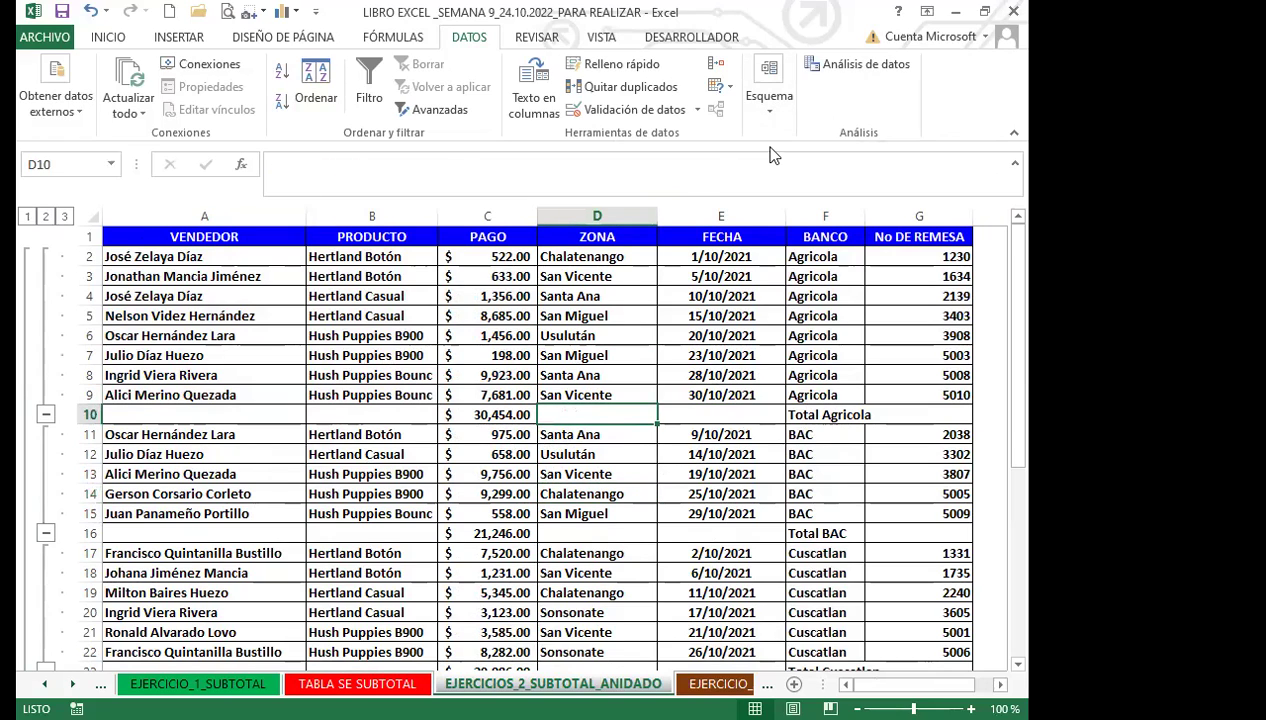
pyautogui.click(769, 115)
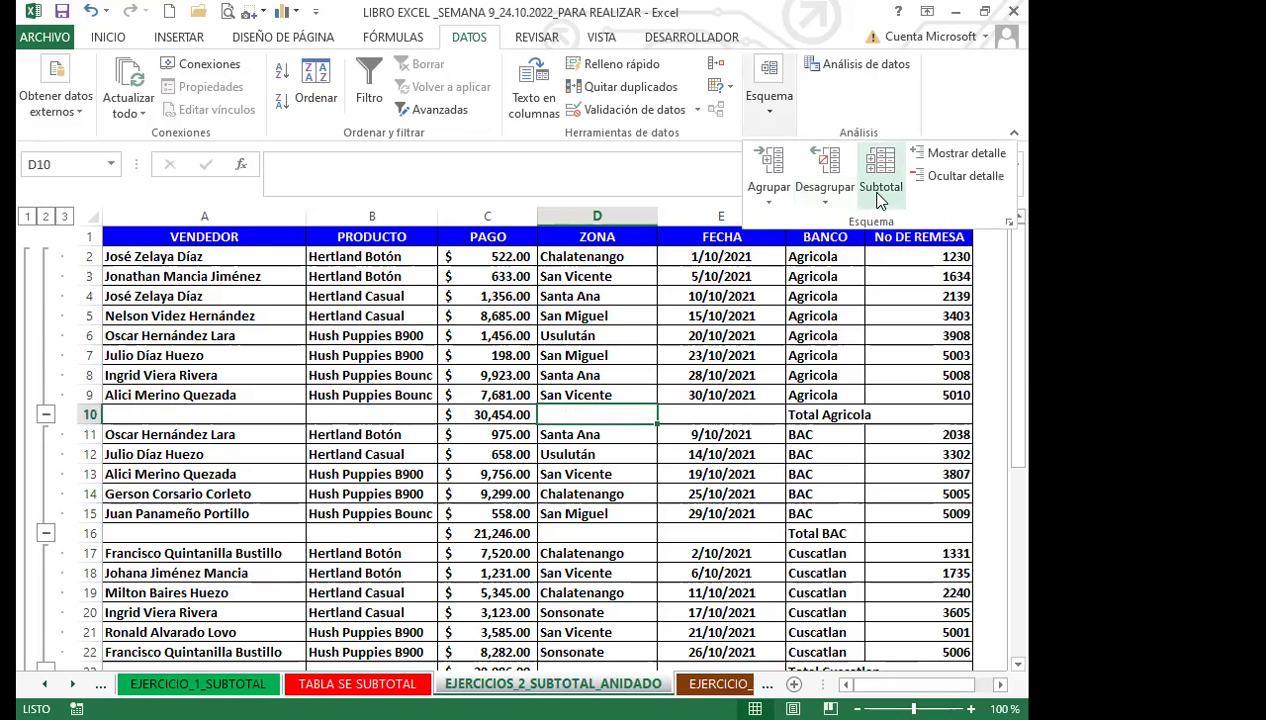
pyautogui.click(884, 170)
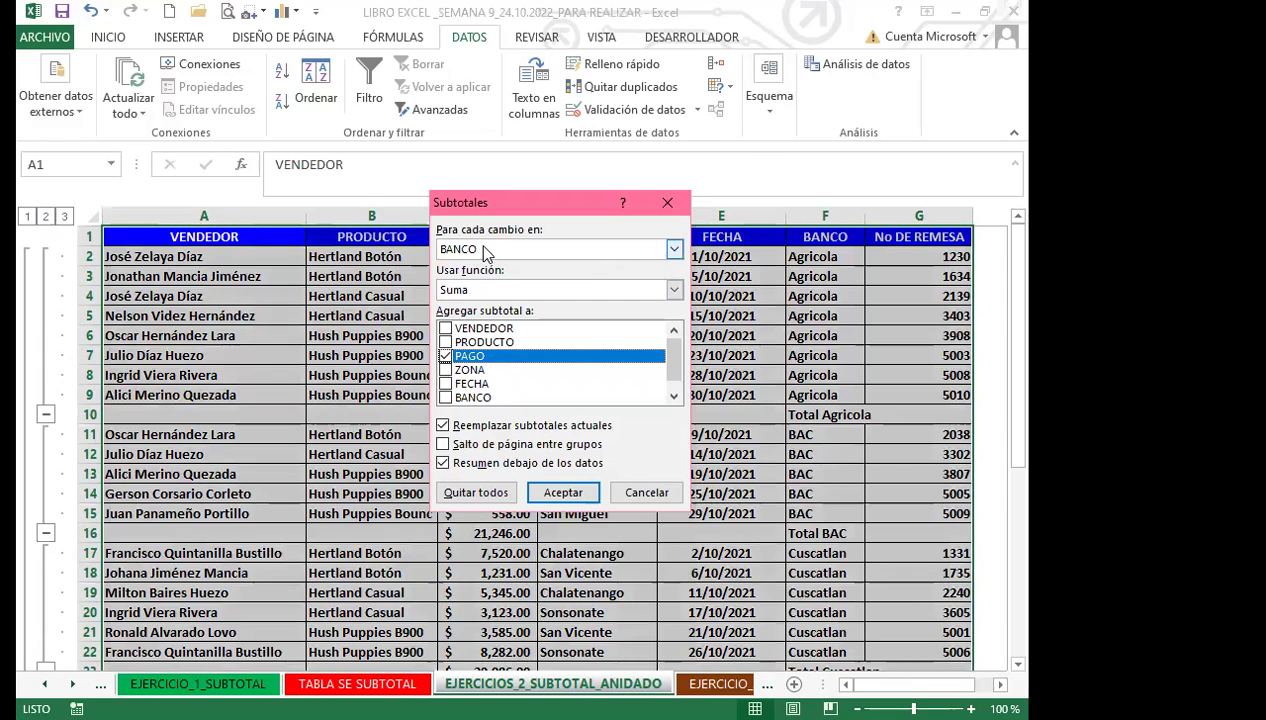
pyautogui.click(478, 297)
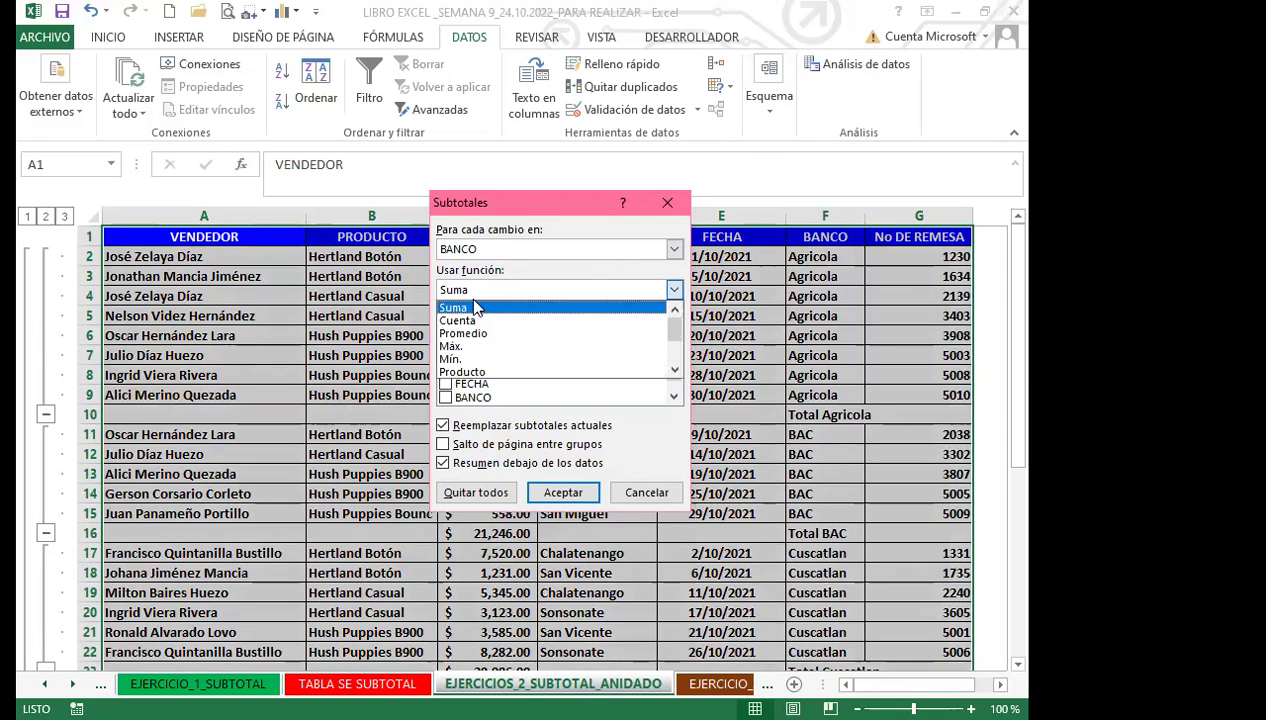
pyautogui.click(455, 347)
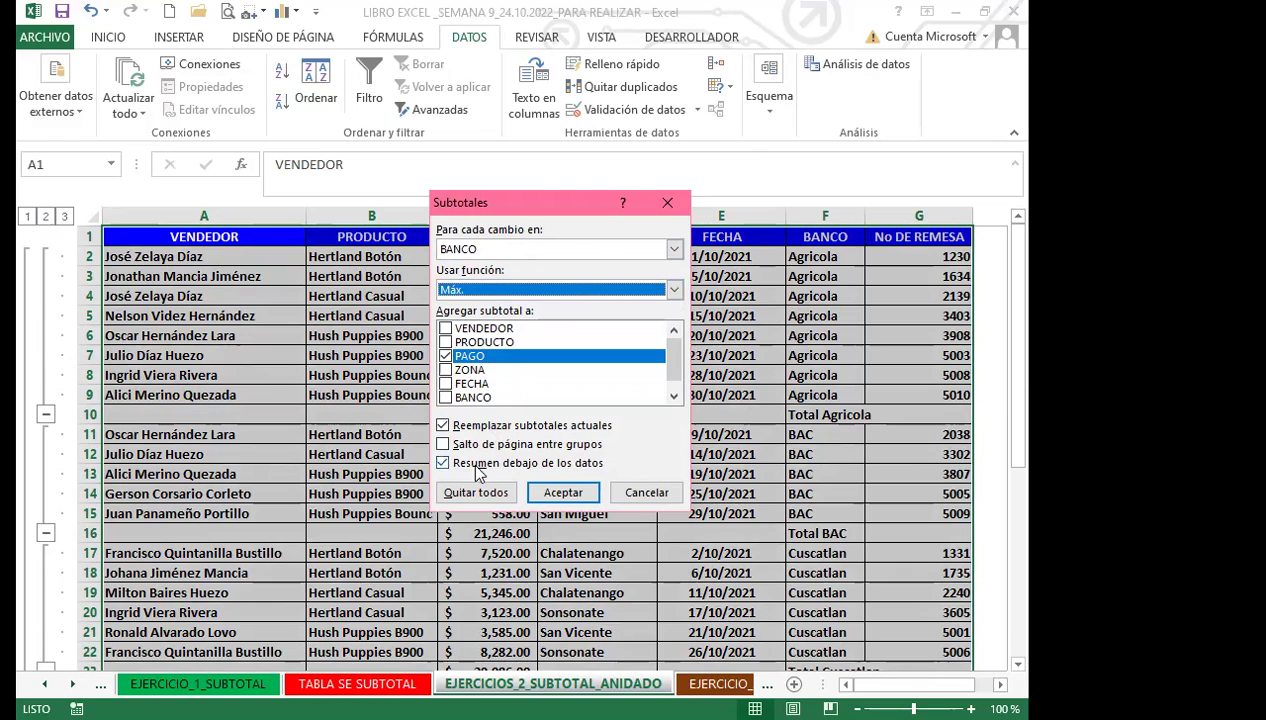
pyautogui.click(442, 425)
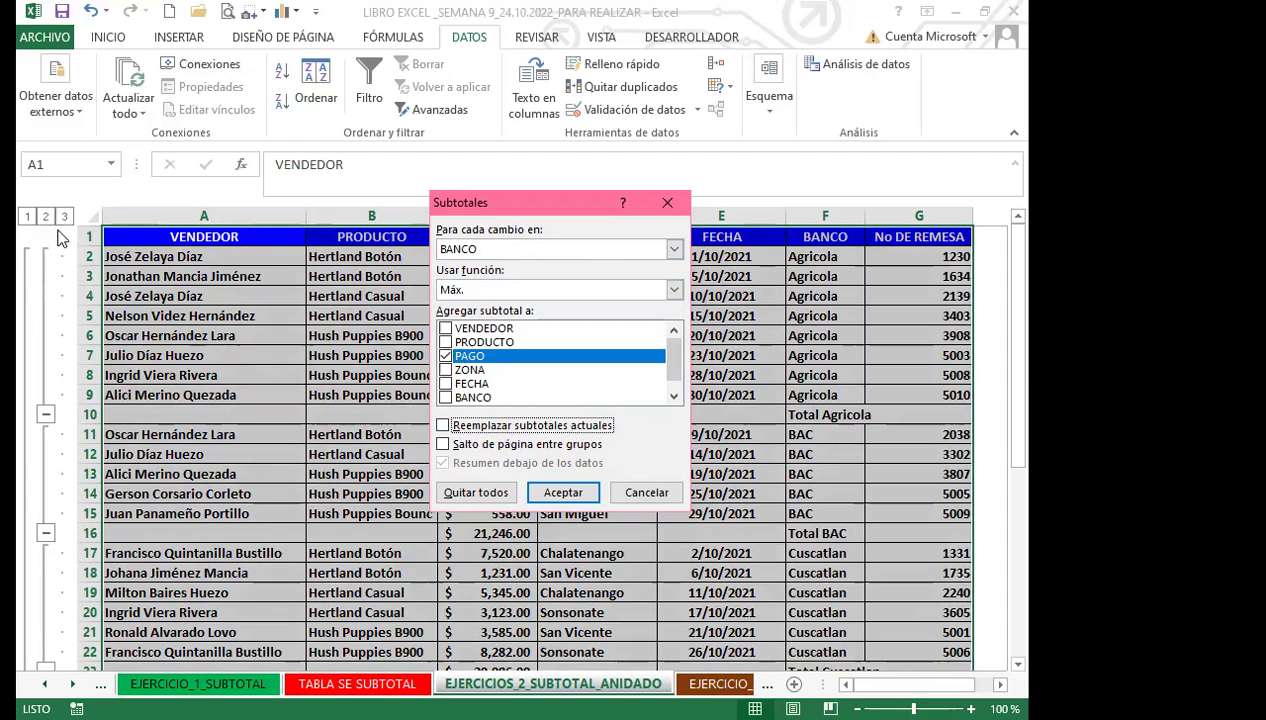
pyautogui.click(574, 498)
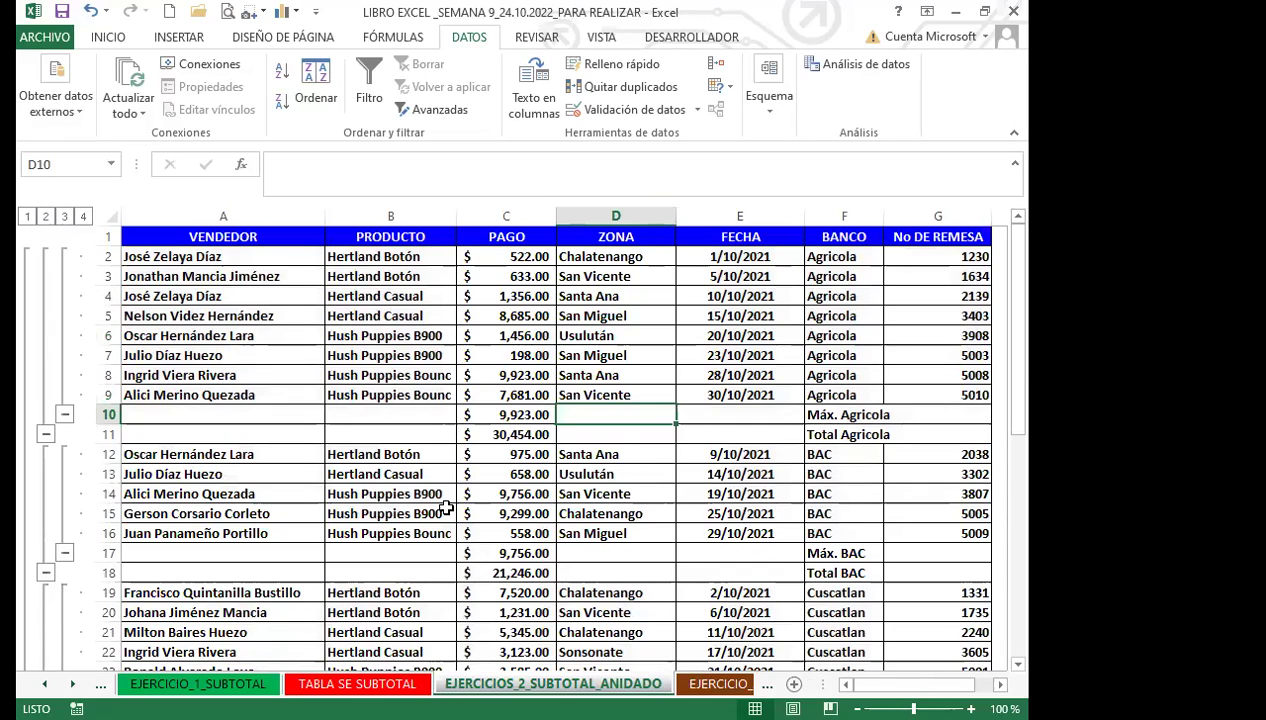
# Step the nested subtotal outline through levels 1, 2, 3 and 4, finishing on full detail.
pyautogui.click(27, 217)
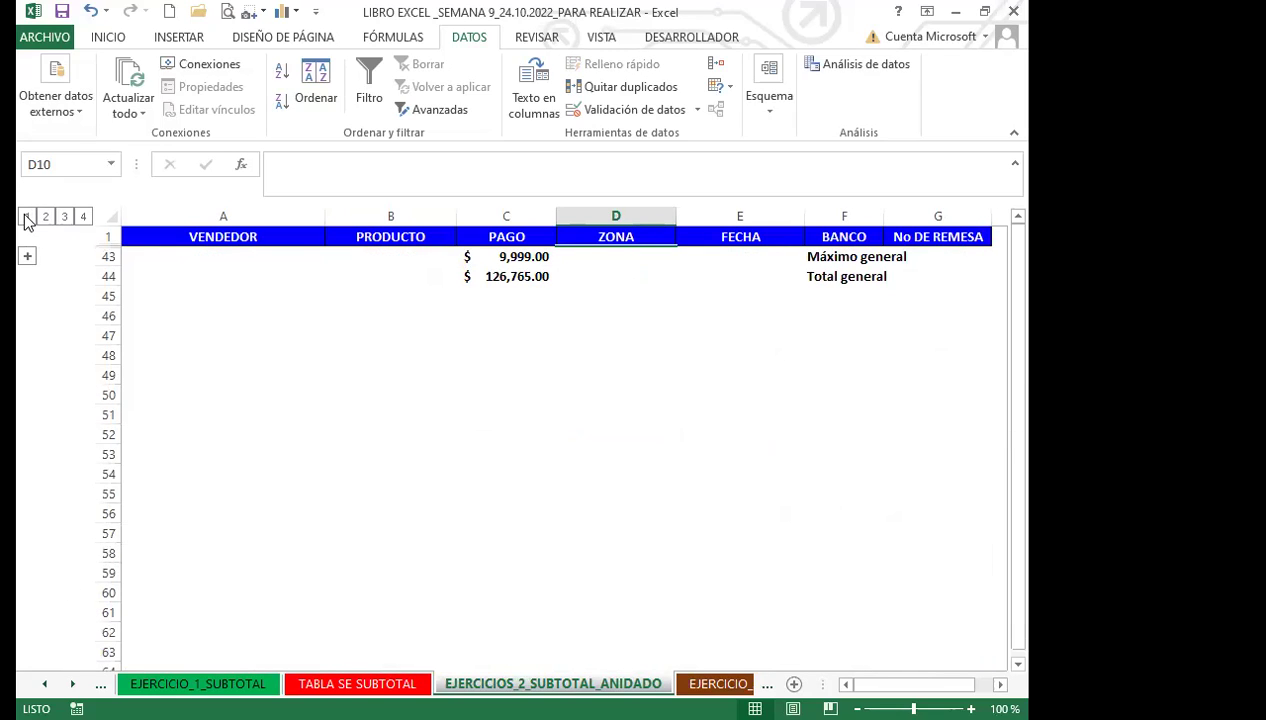
pyautogui.click(45, 217)
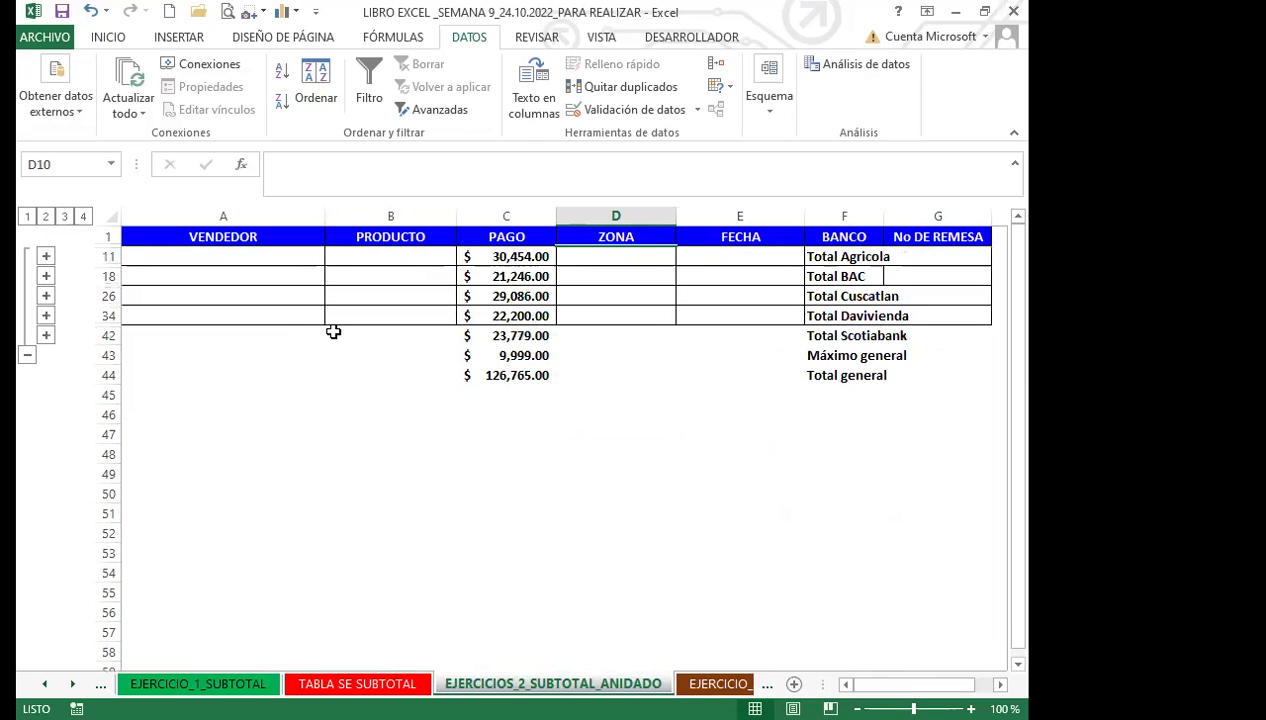
pyautogui.click(64, 217)
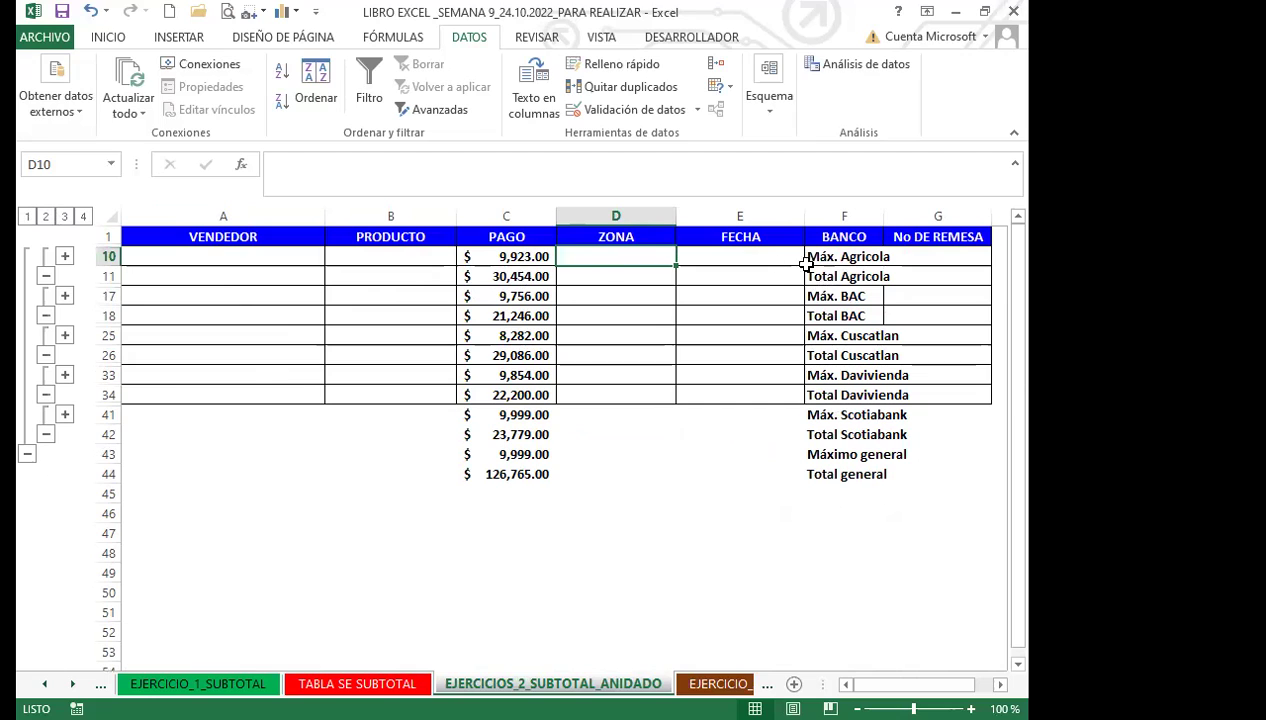
pyautogui.click(83, 216)
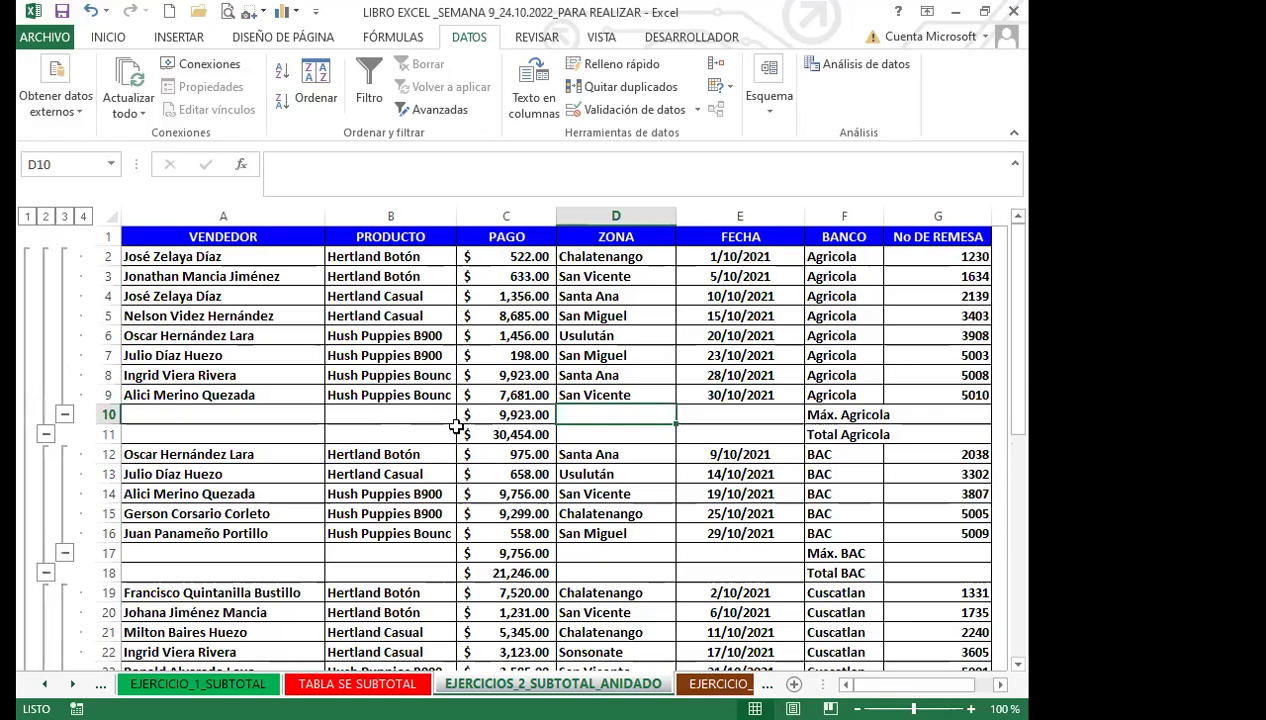
# Add a nested Mín. subtotal of PAGO at each change in BANCO, keeping the existing Suma and Máx. subtotals.
pyautogui.click(603, 468)
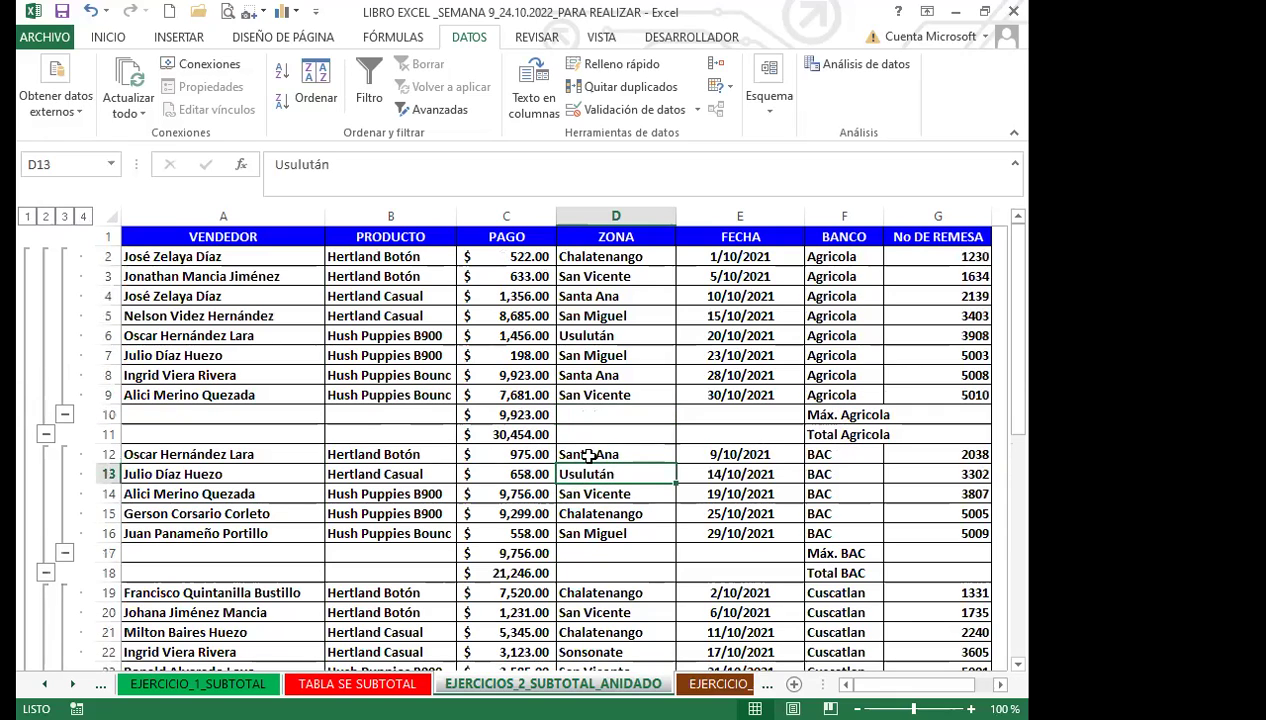
pyautogui.click(773, 112)
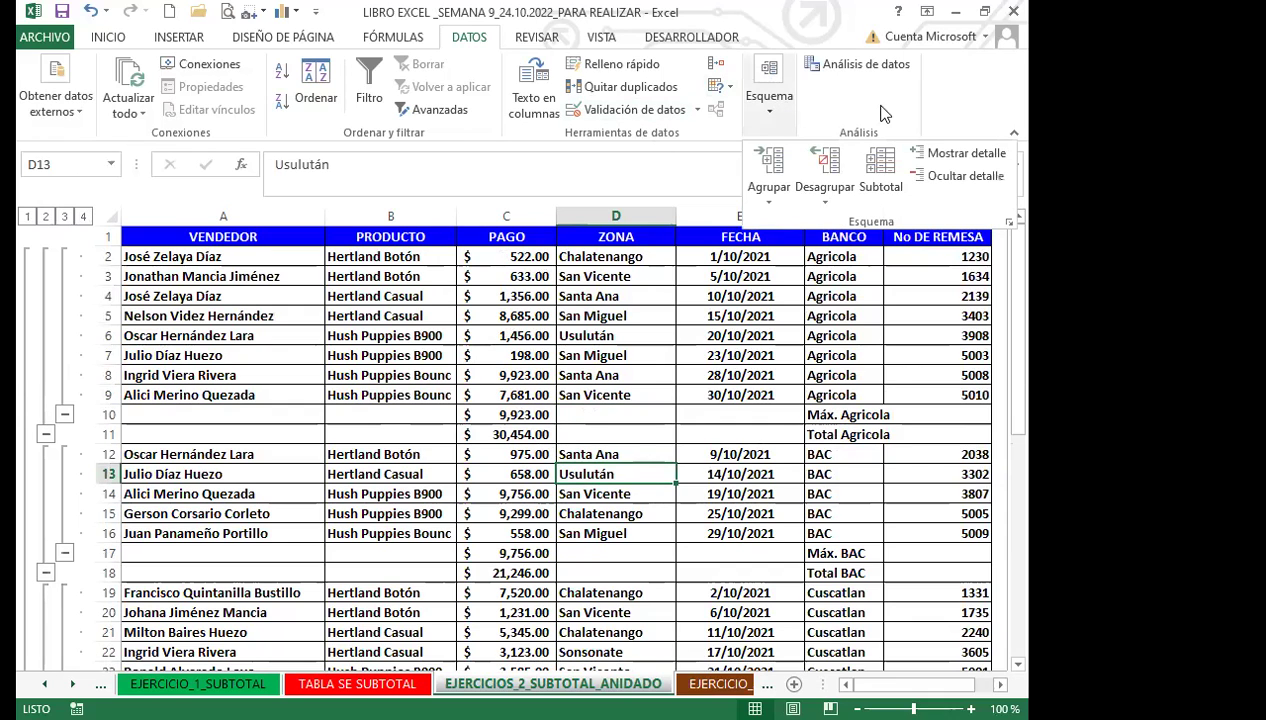
pyautogui.click(869, 174)
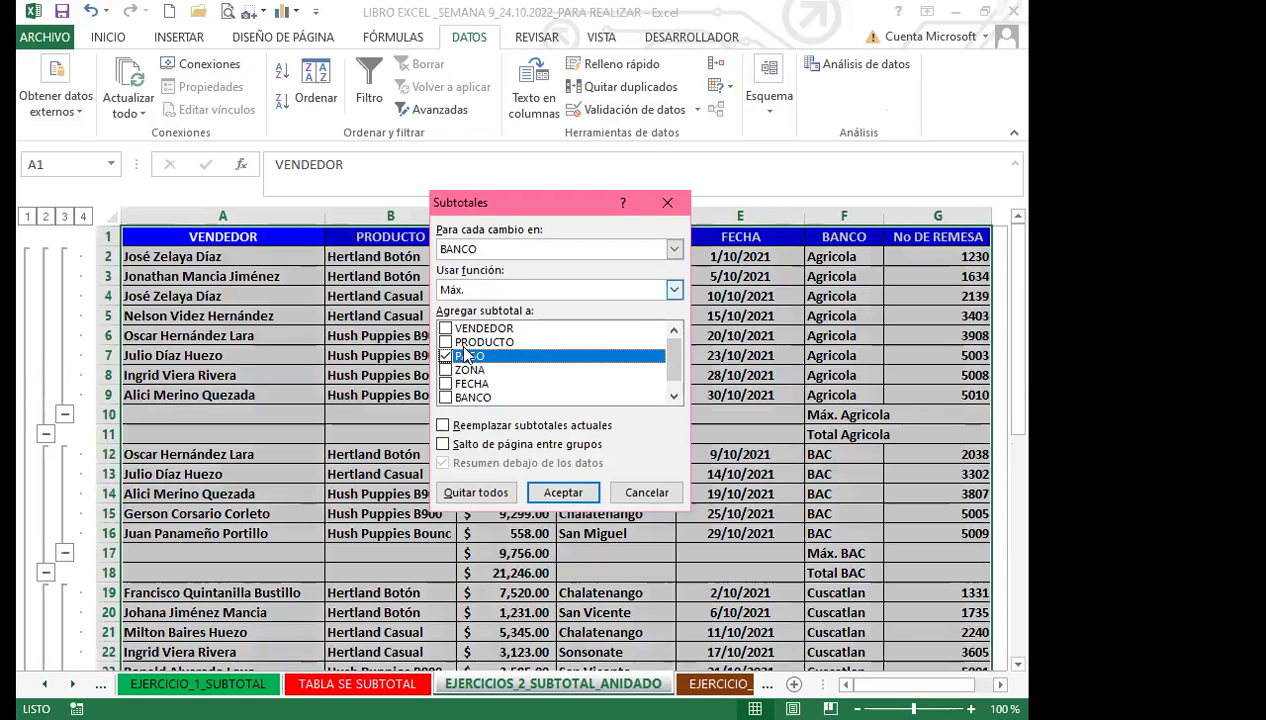
pyautogui.click(497, 290)
pyautogui.press('Return')
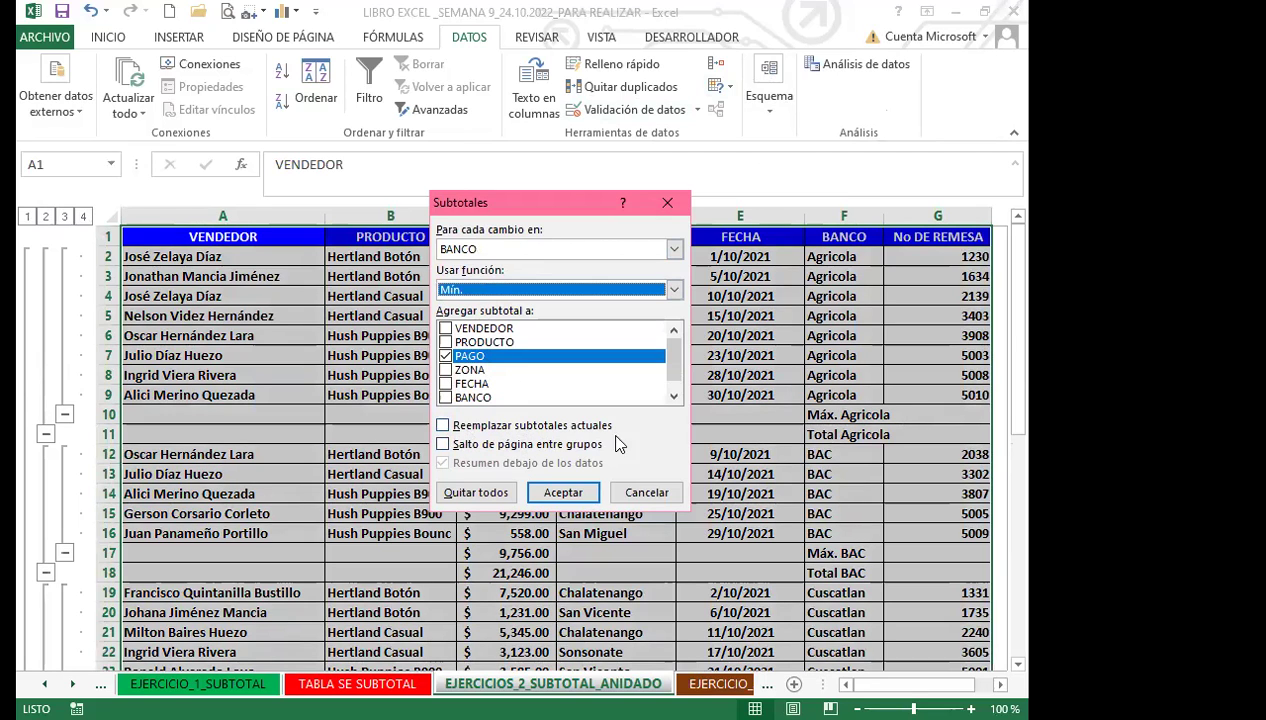
pyautogui.click(565, 495)
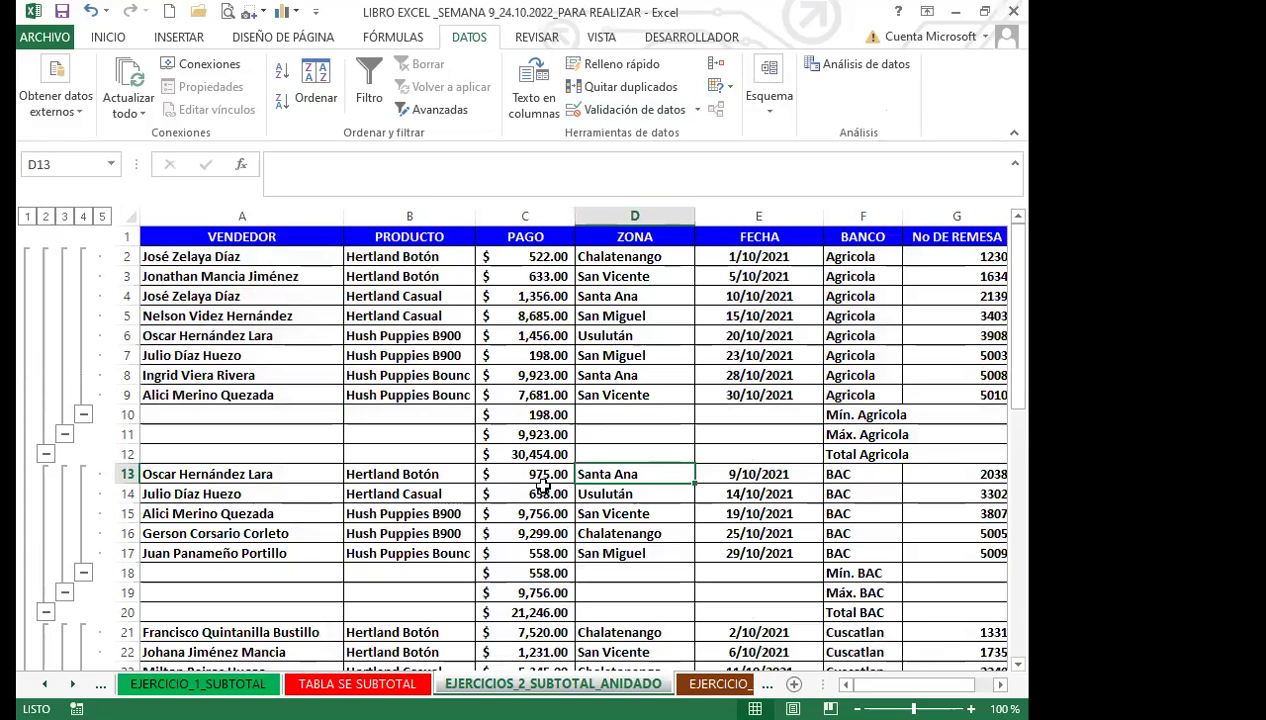
# Step the nested subtotal outline through levels 1 to 5, and inspect the formula in the Total Agricola PAGO cell.
pyautogui.click(27, 217)
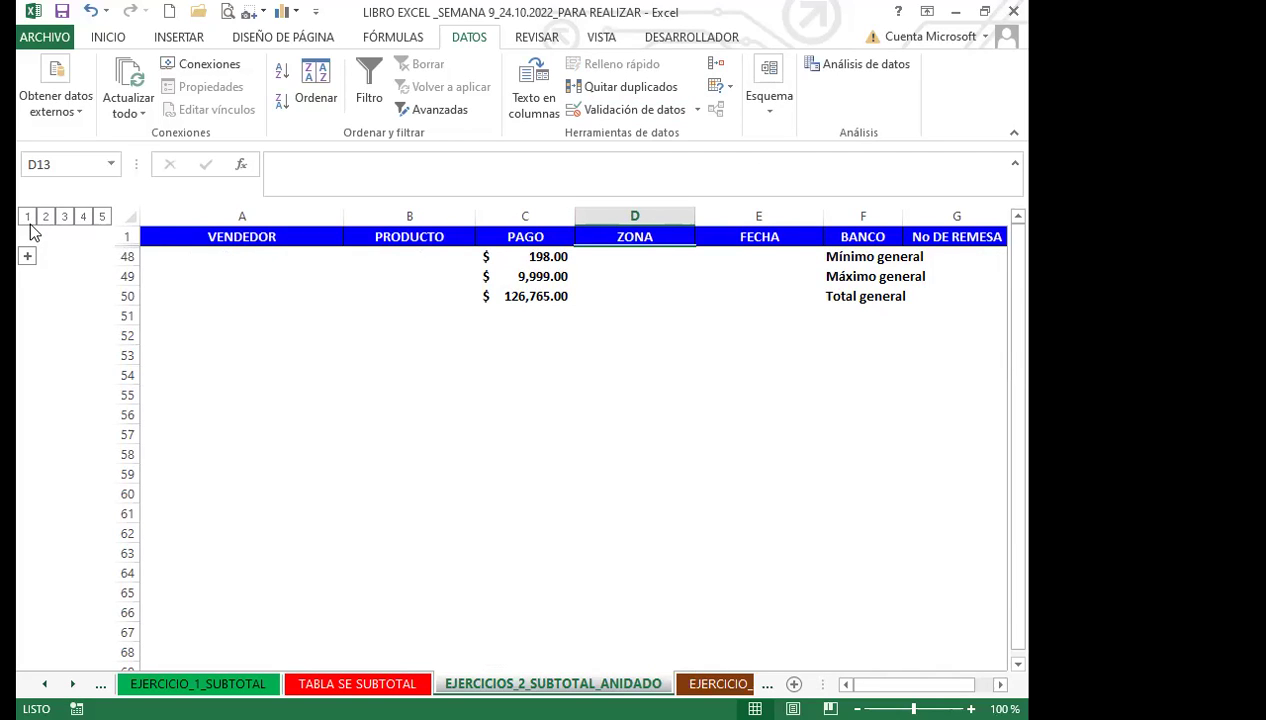
pyautogui.click(46, 217)
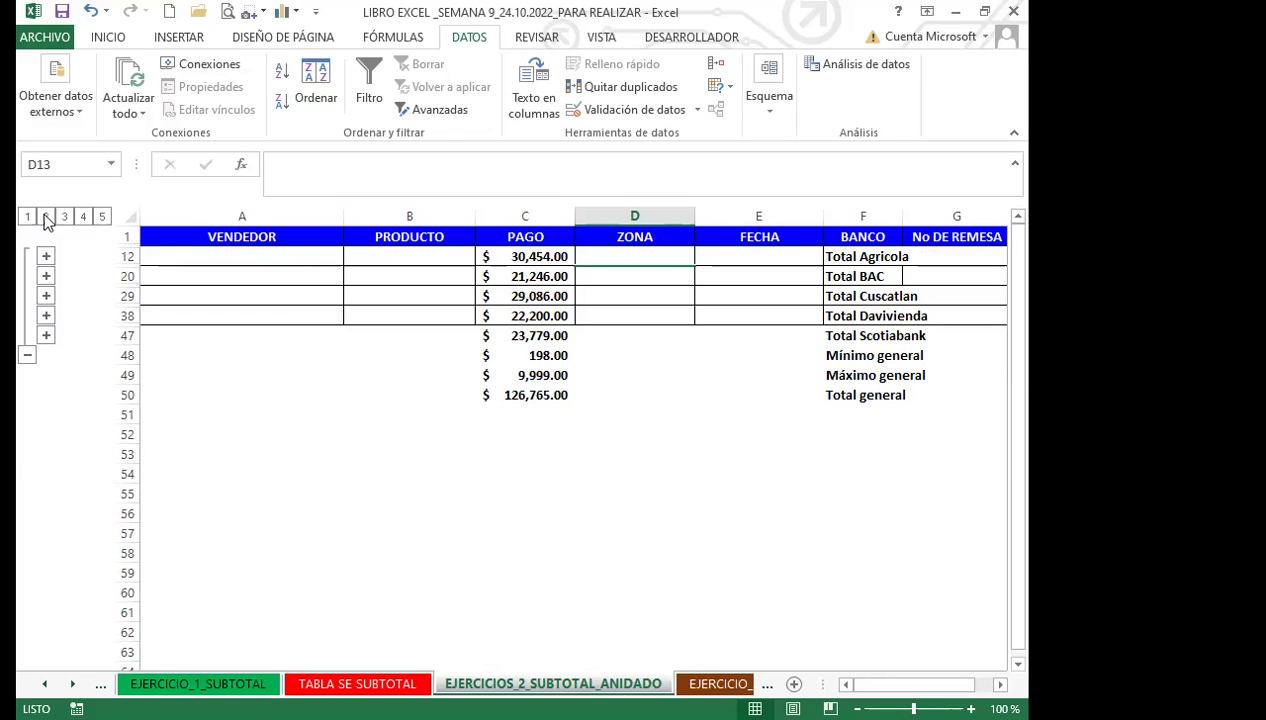
pyautogui.click(64, 217)
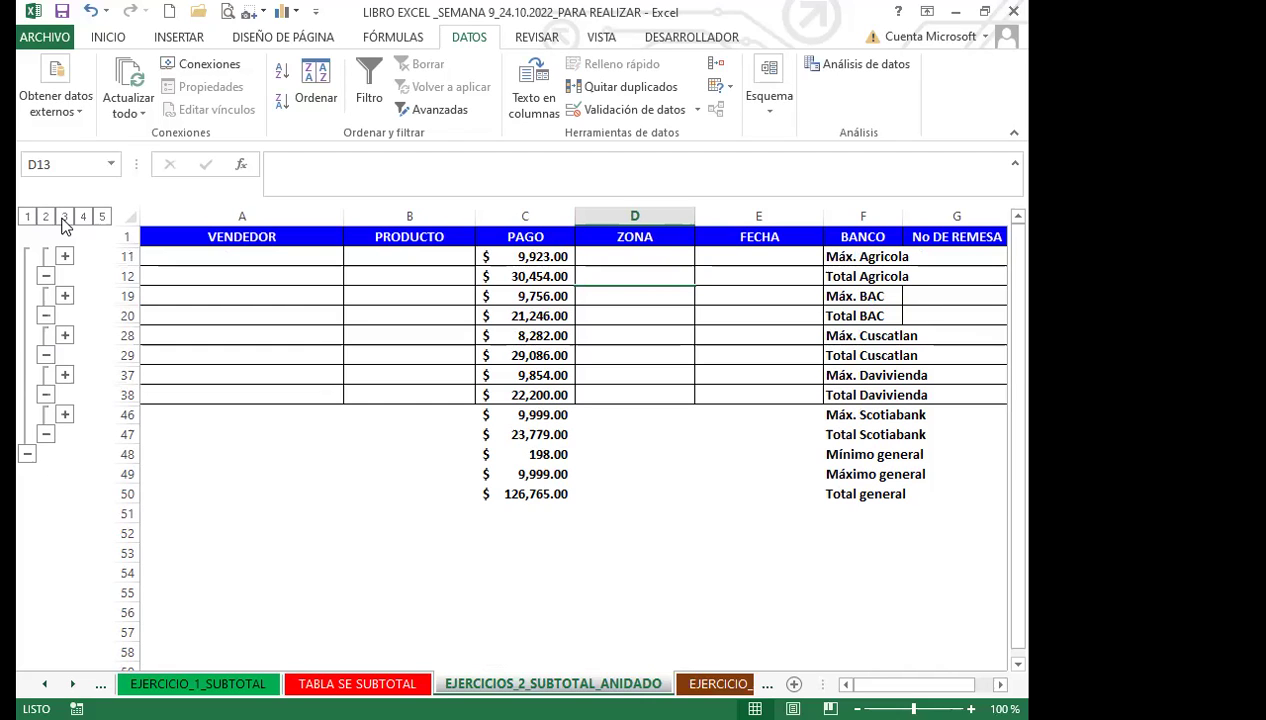
pyautogui.click(83, 217)
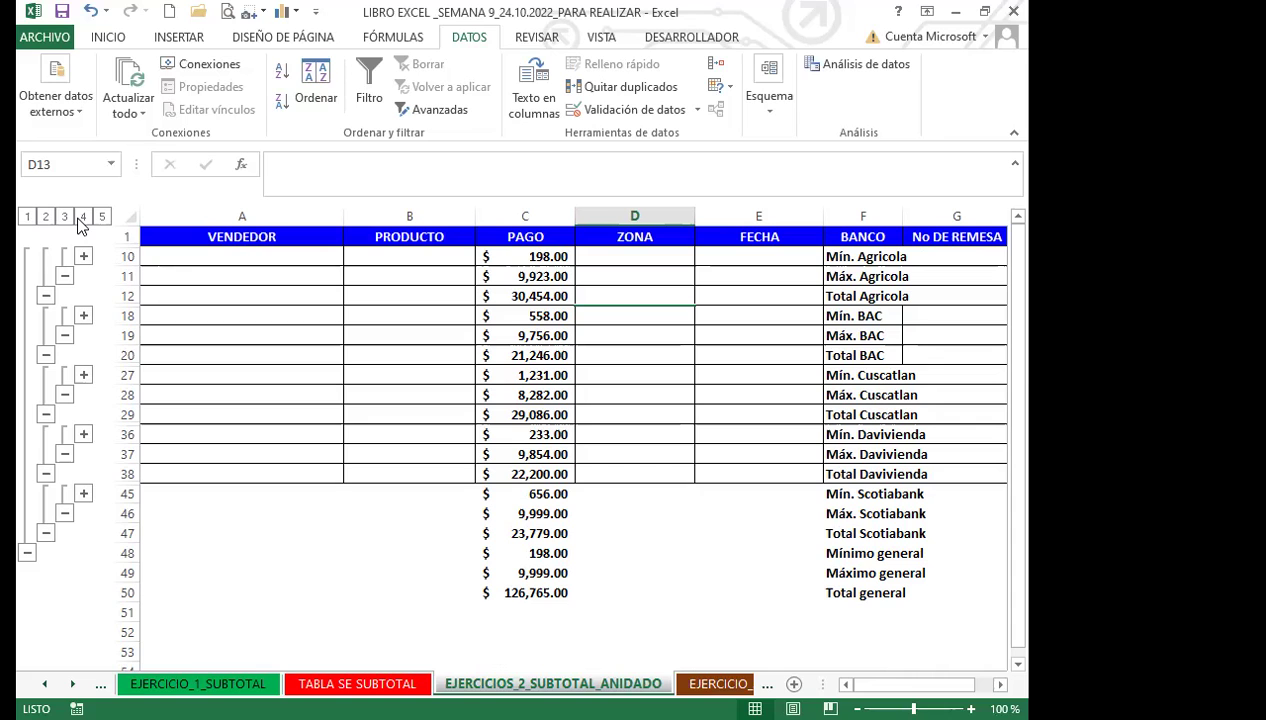
pyautogui.click(102, 217)
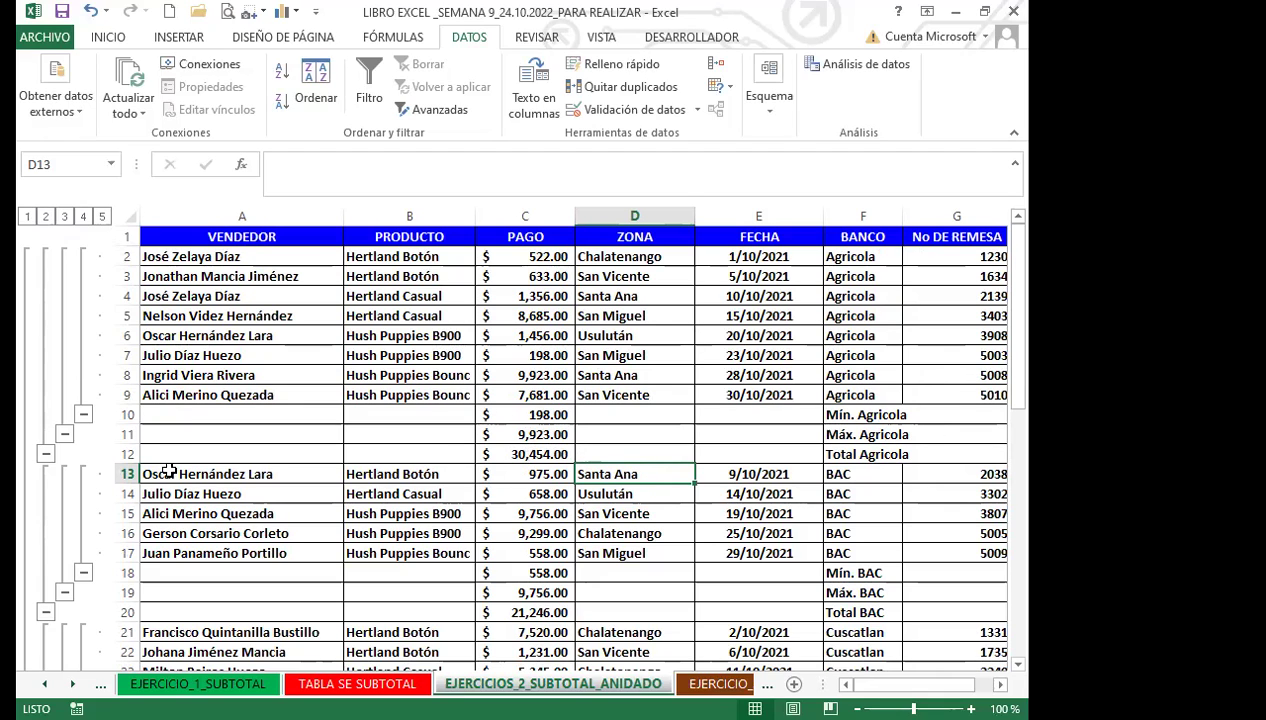
pyautogui.click(552, 458)
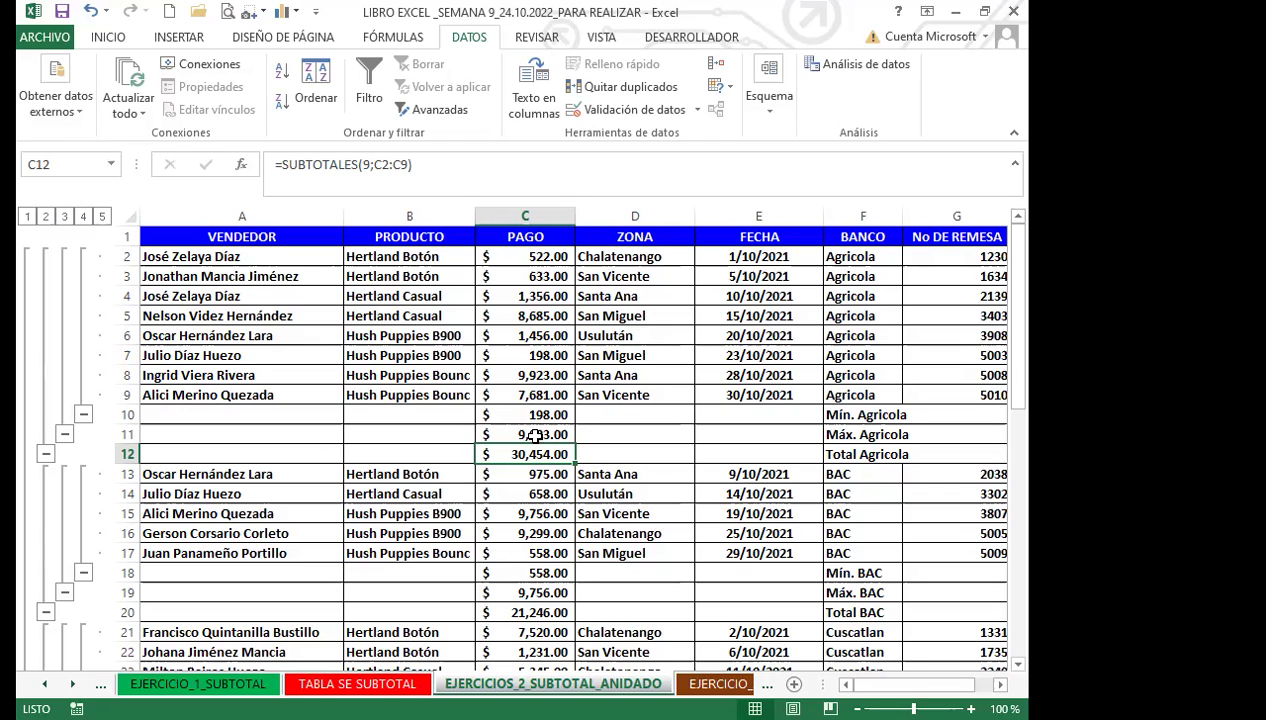
# Run through outline levels 1 to 5 twice in a row to compare the grand totals, bank subtotals and full detail.
pyautogui.click(27, 217)
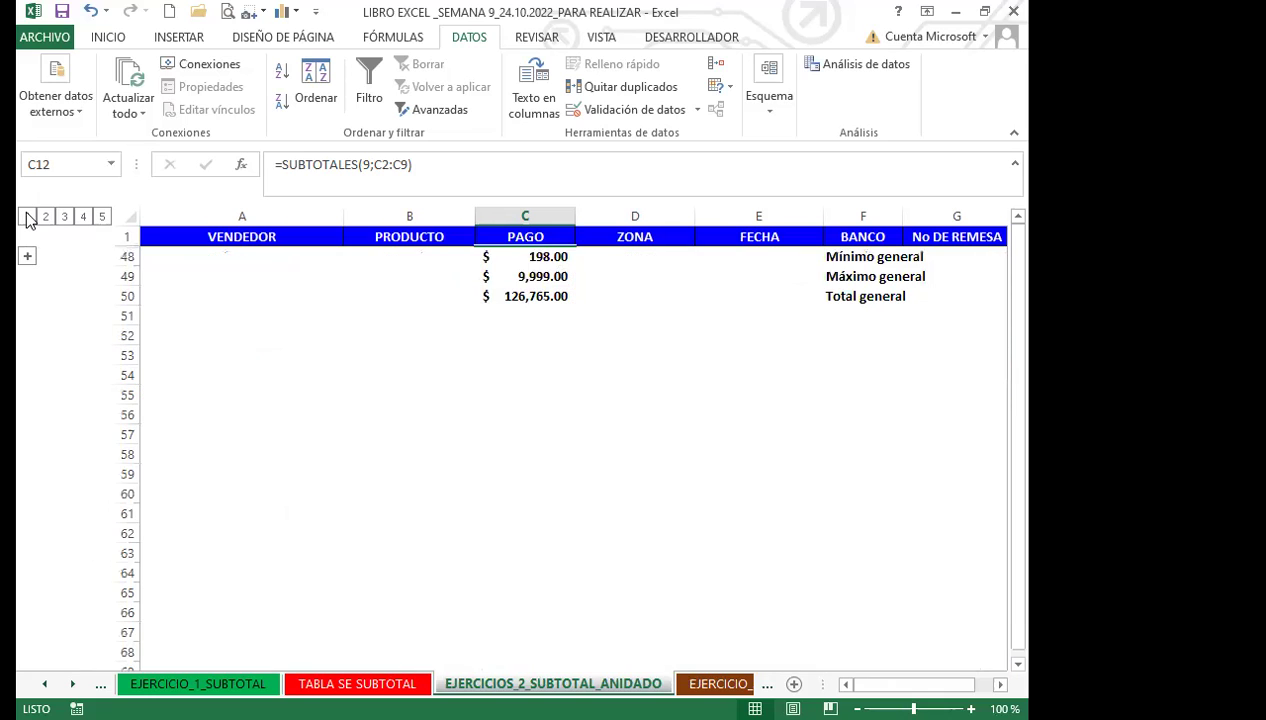
pyautogui.click(45, 217)
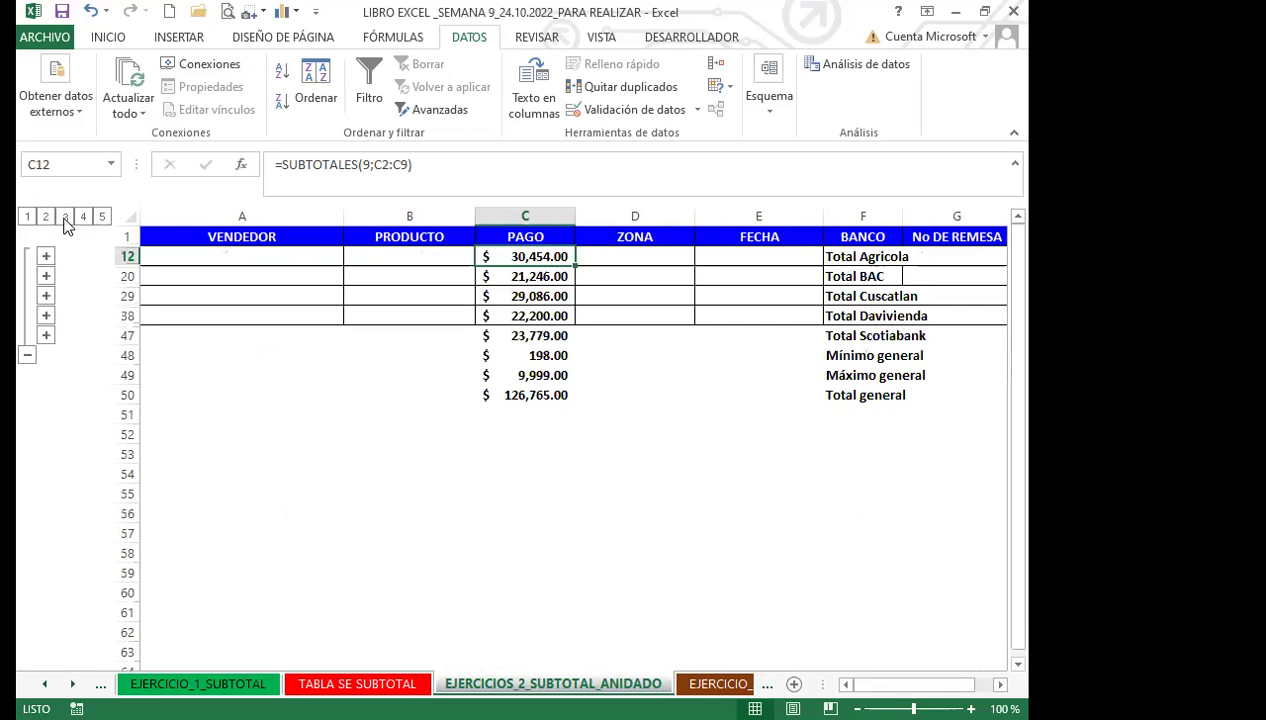
pyautogui.click(64, 217)
pyautogui.click(83, 217)
pyautogui.click(102, 217)
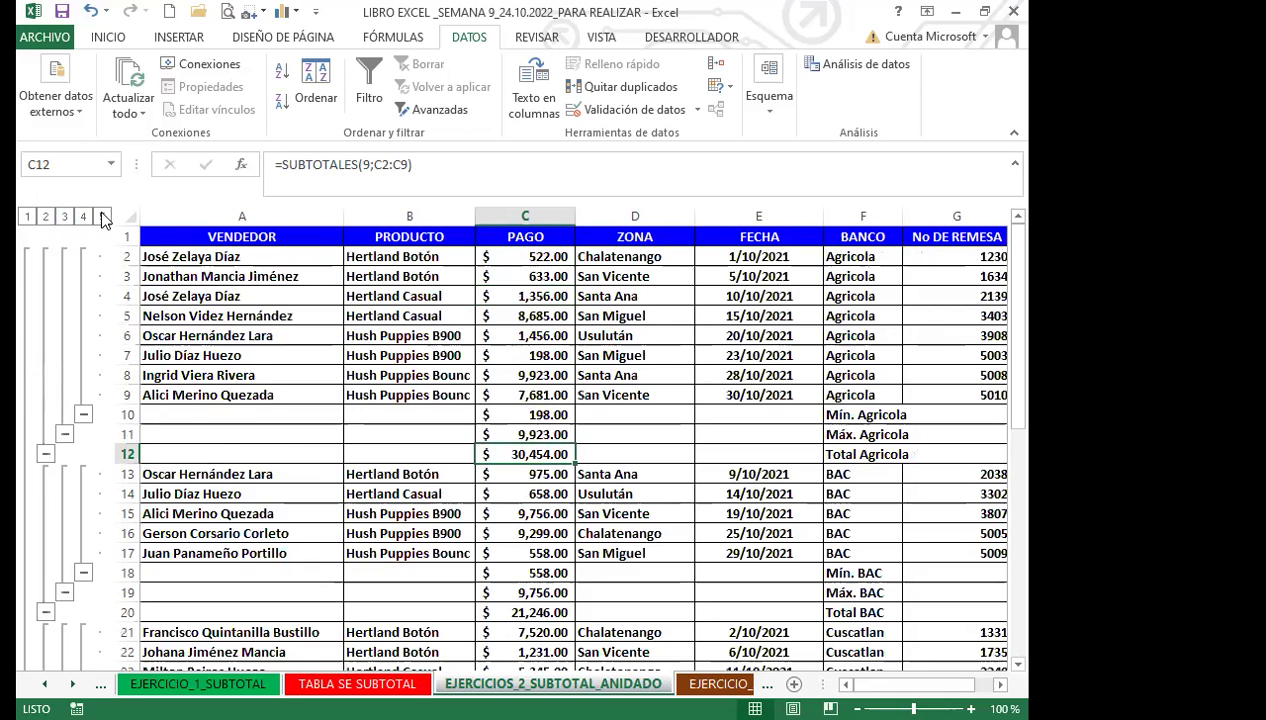
pyautogui.click(27, 218)
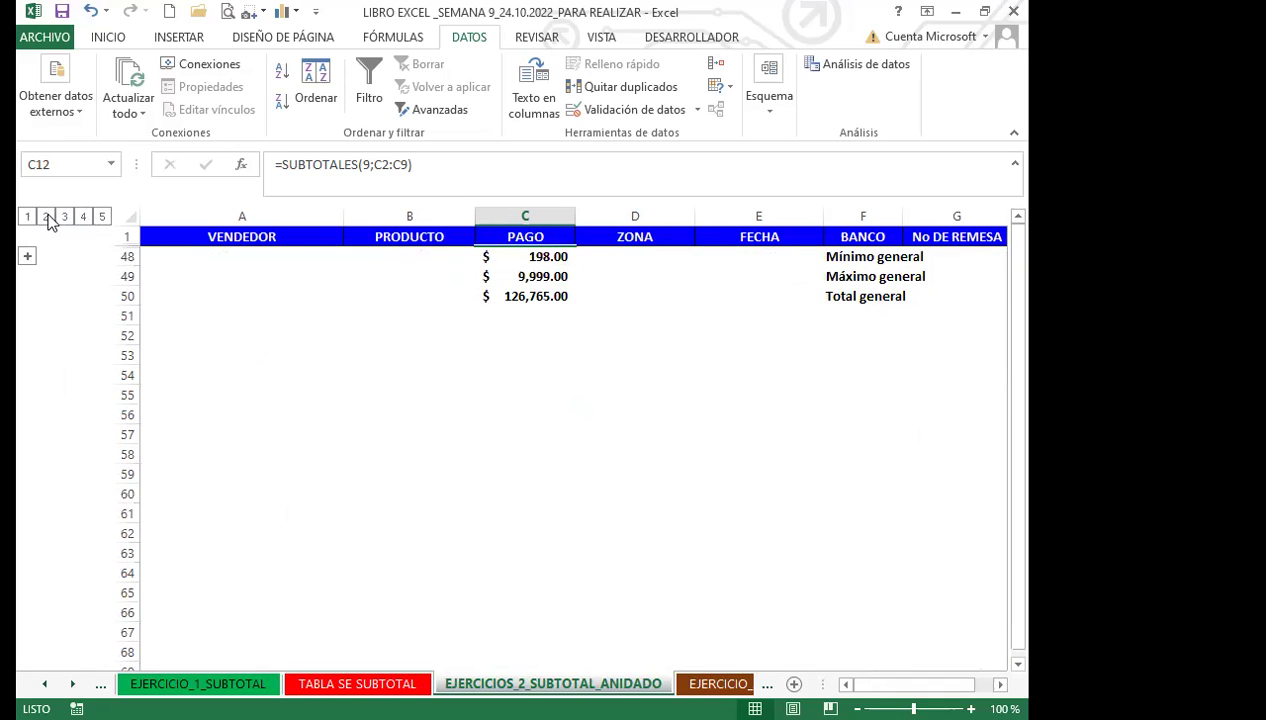
pyautogui.click(45, 217)
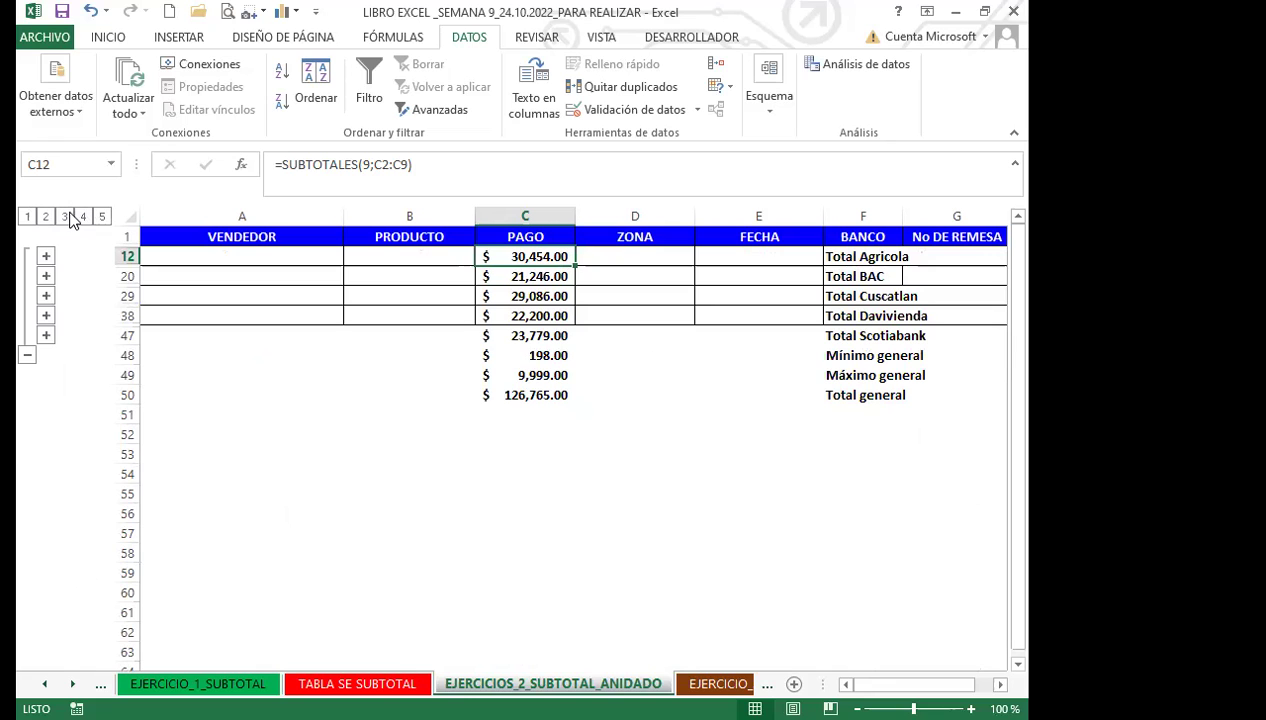
pyautogui.click(65, 218)
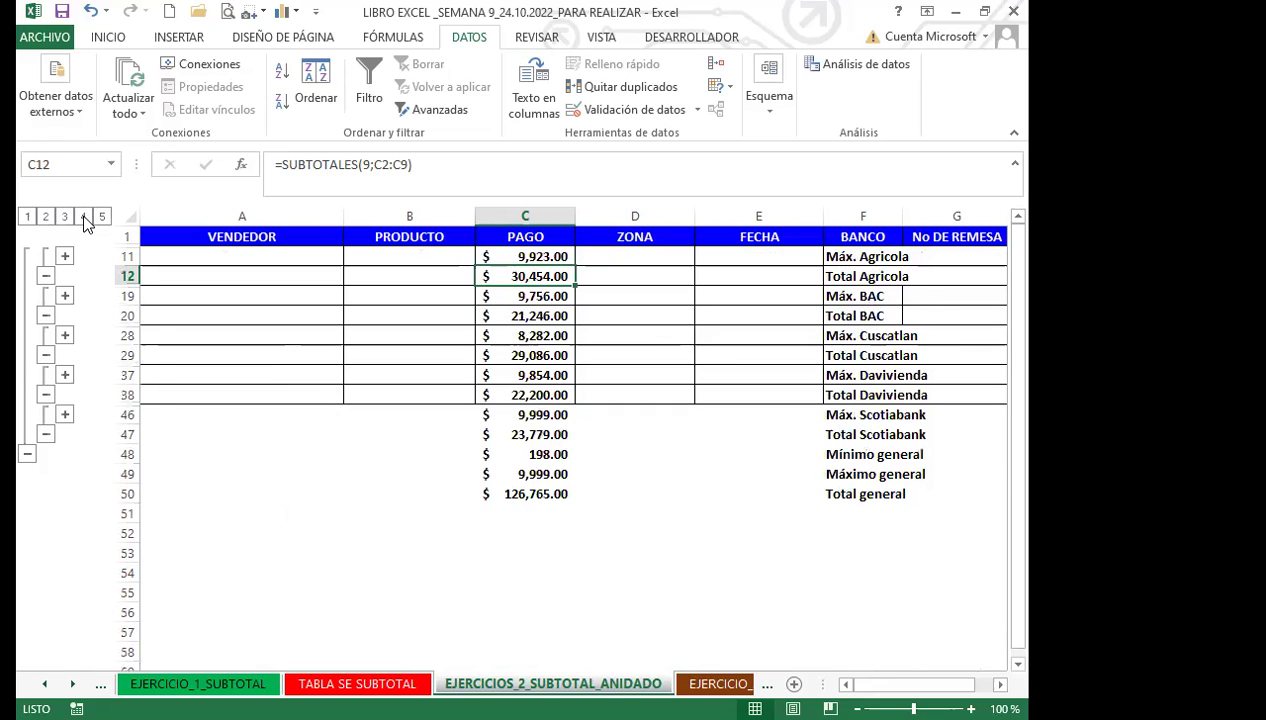
pyautogui.click(84, 218)
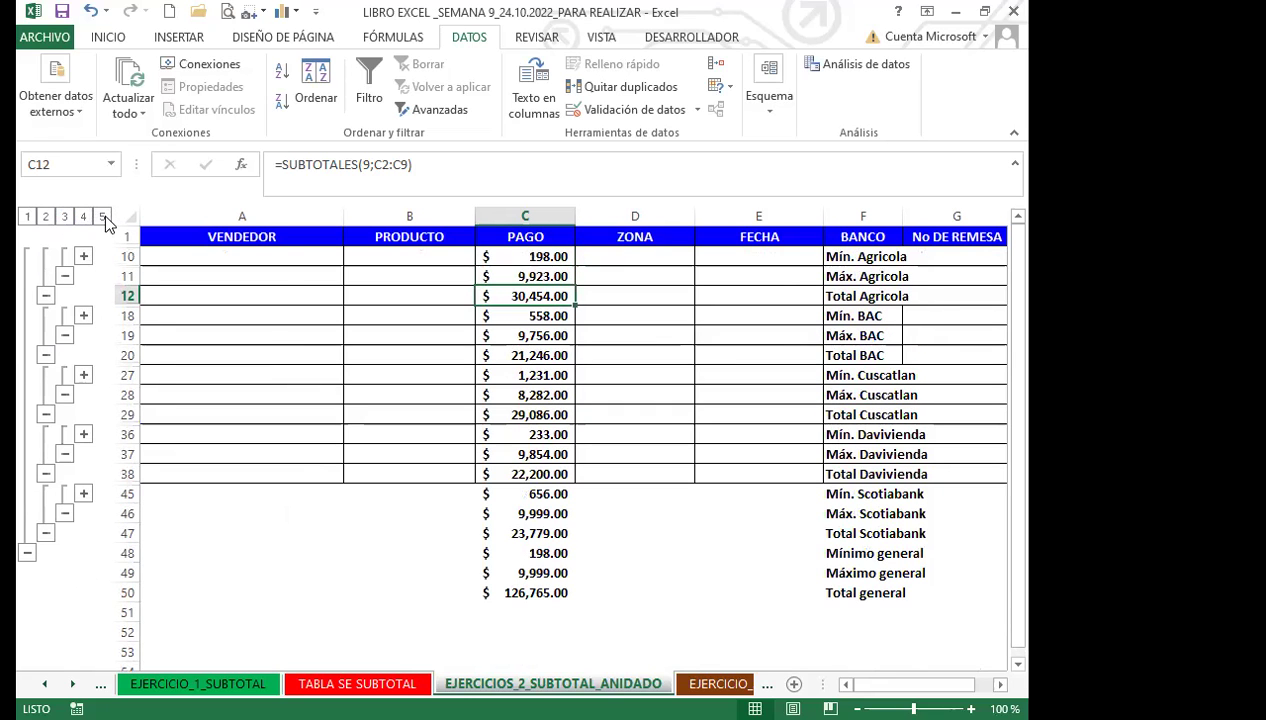
pyautogui.click(104, 217)
# Review the general, Total, Máx. and Mín. rows level by level once more, finishing on level 5 with cell B8 selected.
pyautogui.click(25, 219)
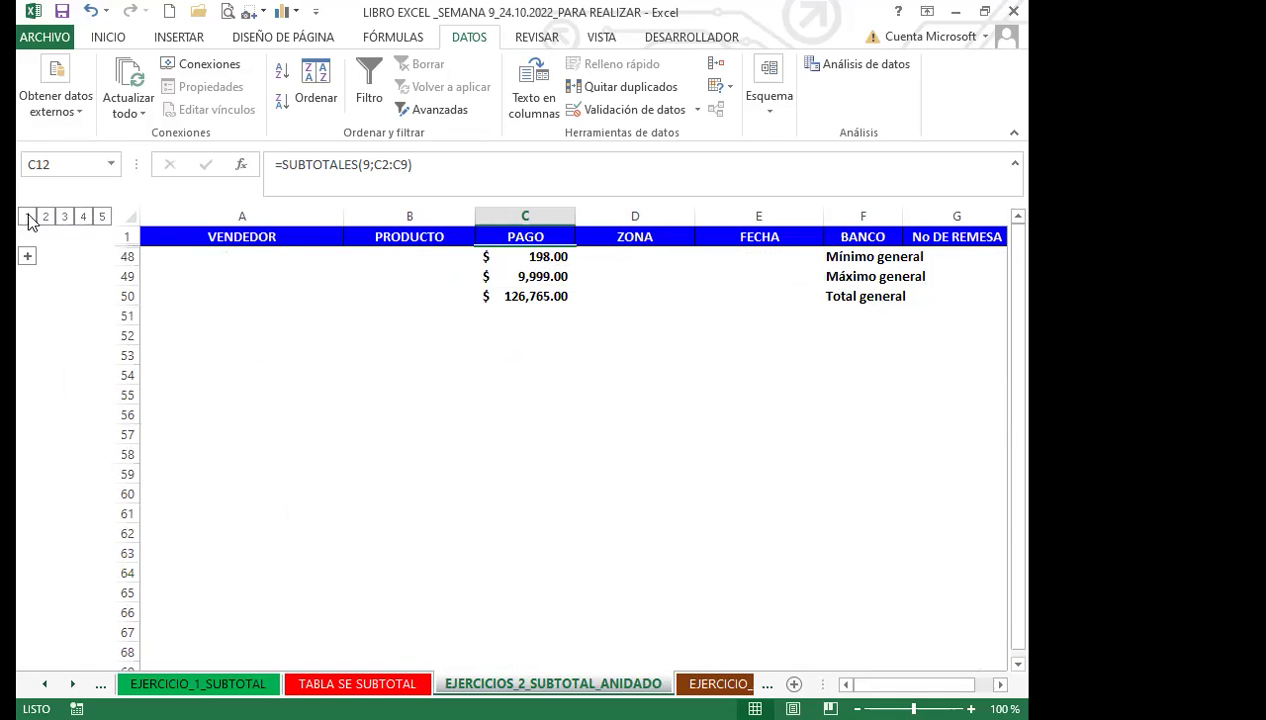
pyautogui.click(46, 218)
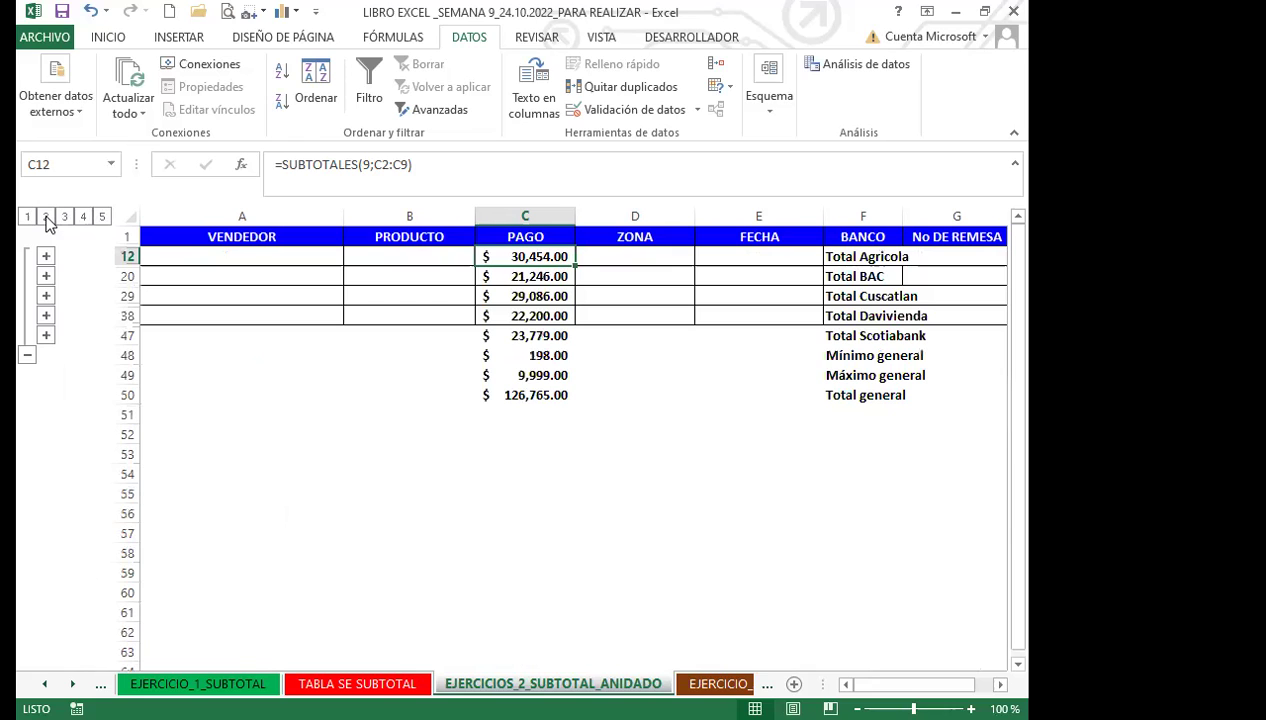
pyautogui.click(64, 218)
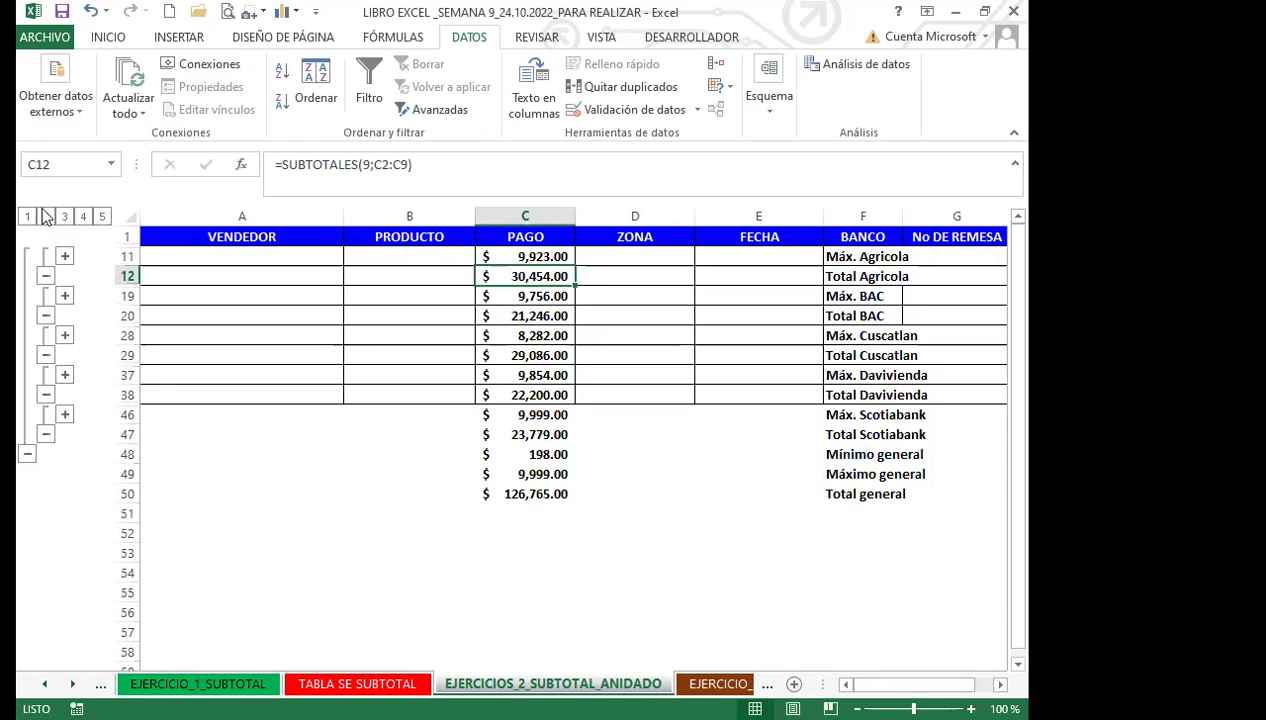
pyautogui.click(84, 218)
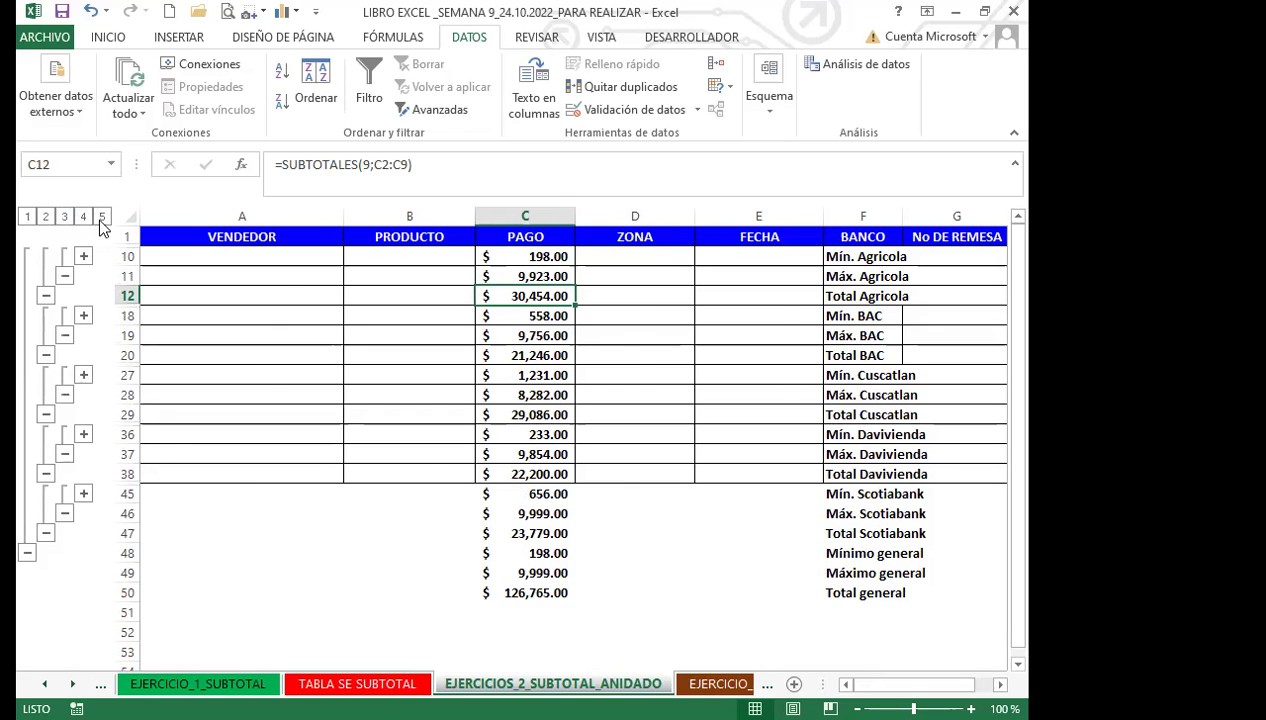
pyautogui.click(101, 217)
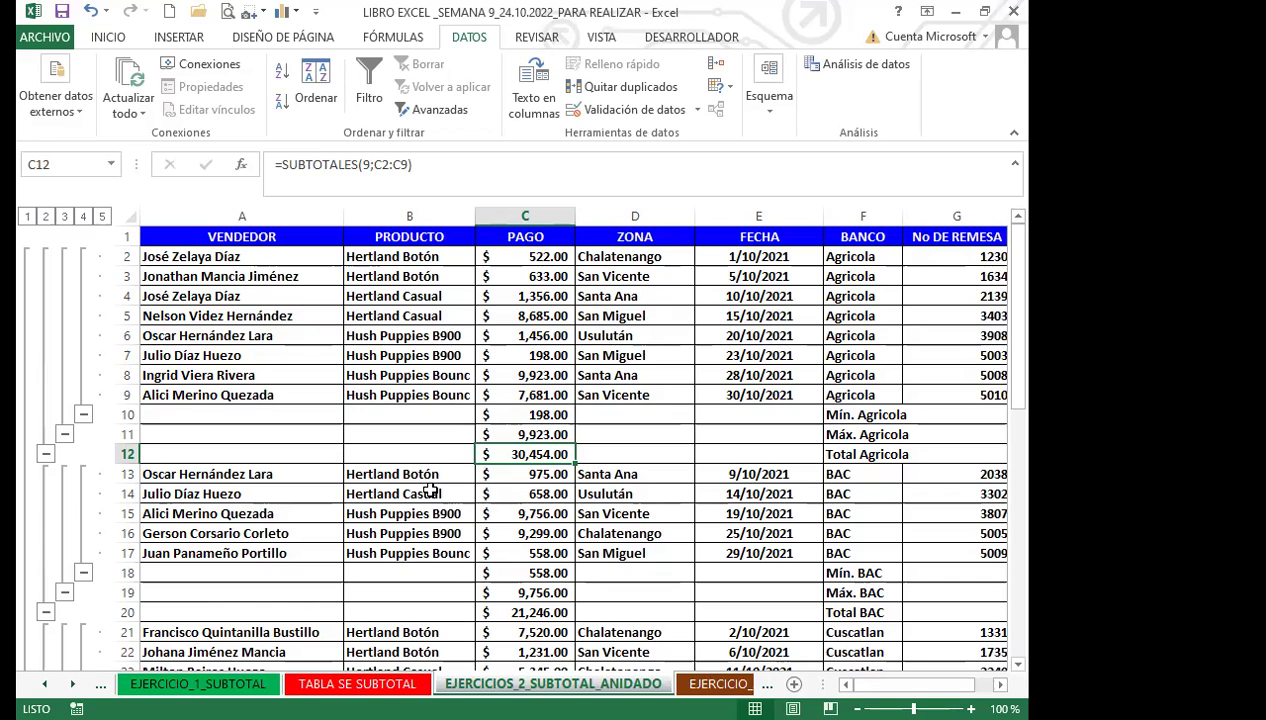
pyautogui.click(362, 377)
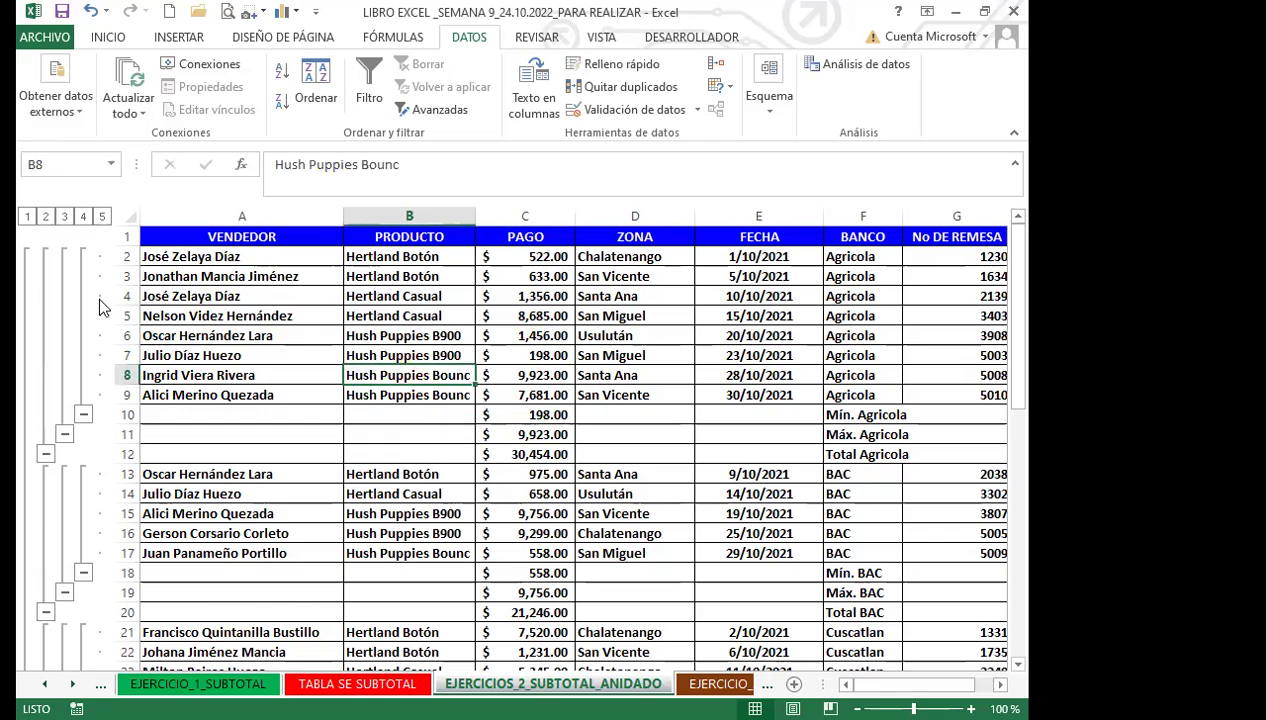
pyautogui.click(272, 395)
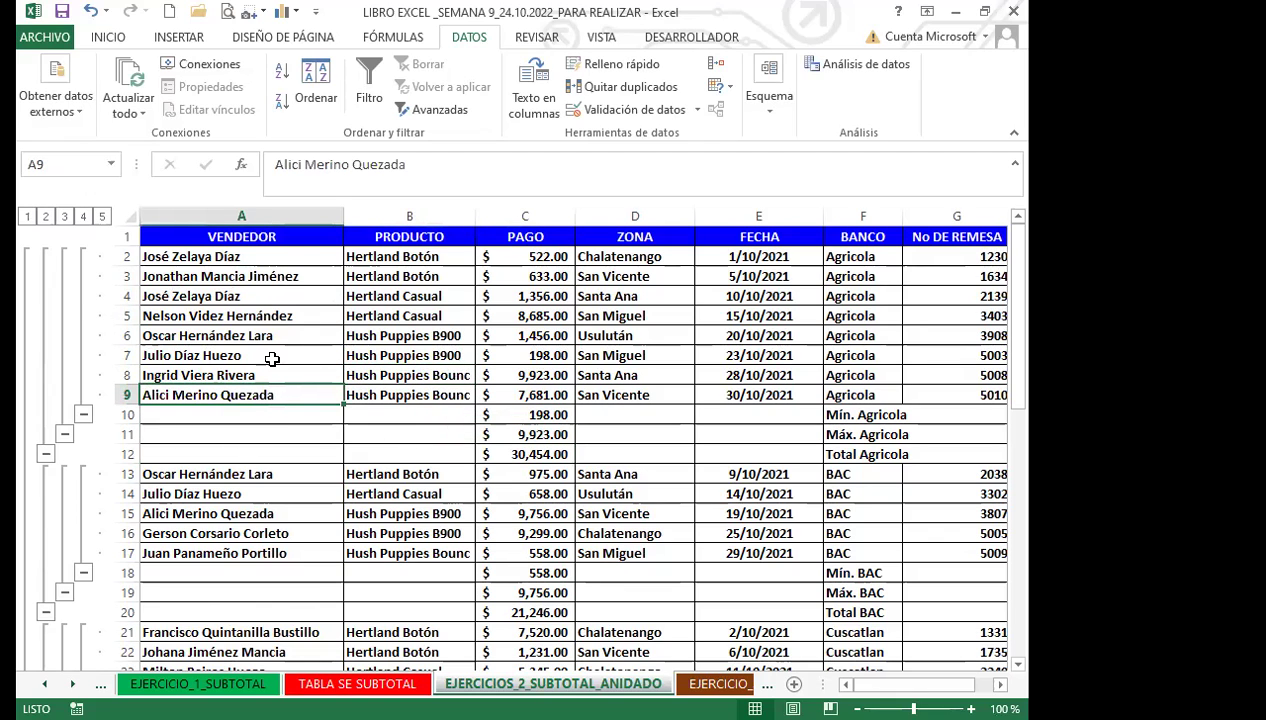
pyautogui.click(277, 257)
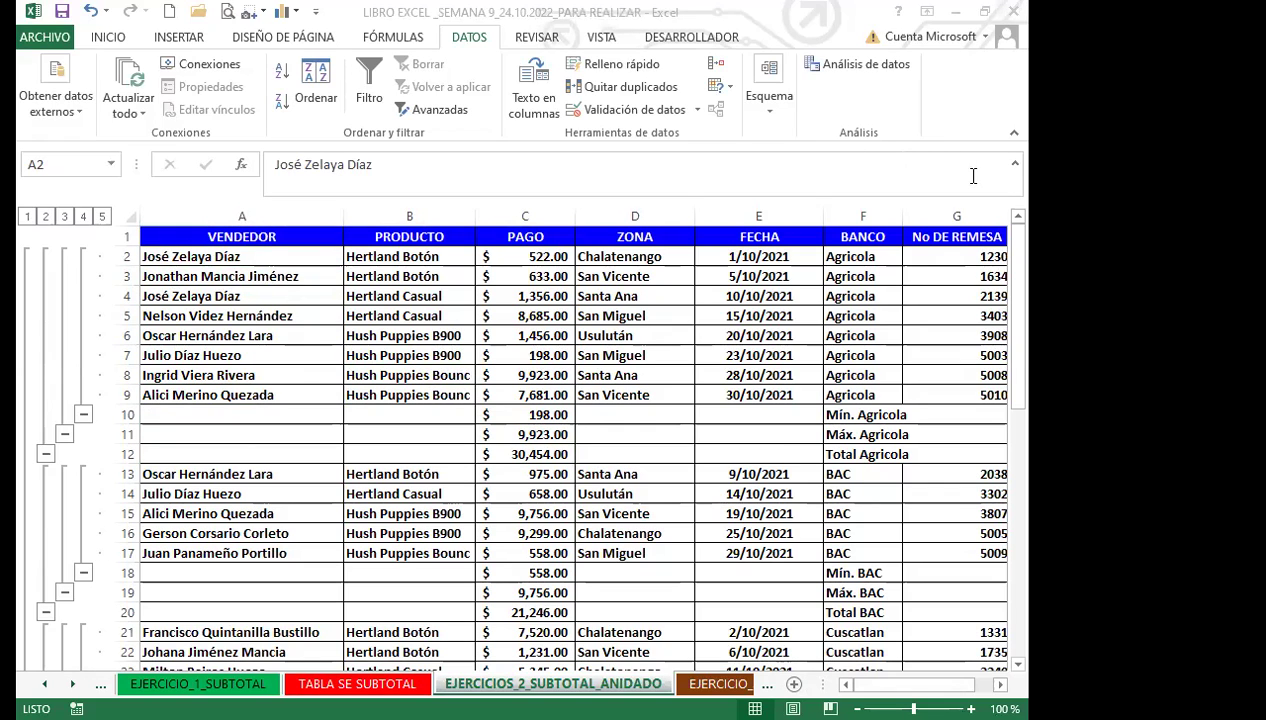
pyautogui.click(279, 412)
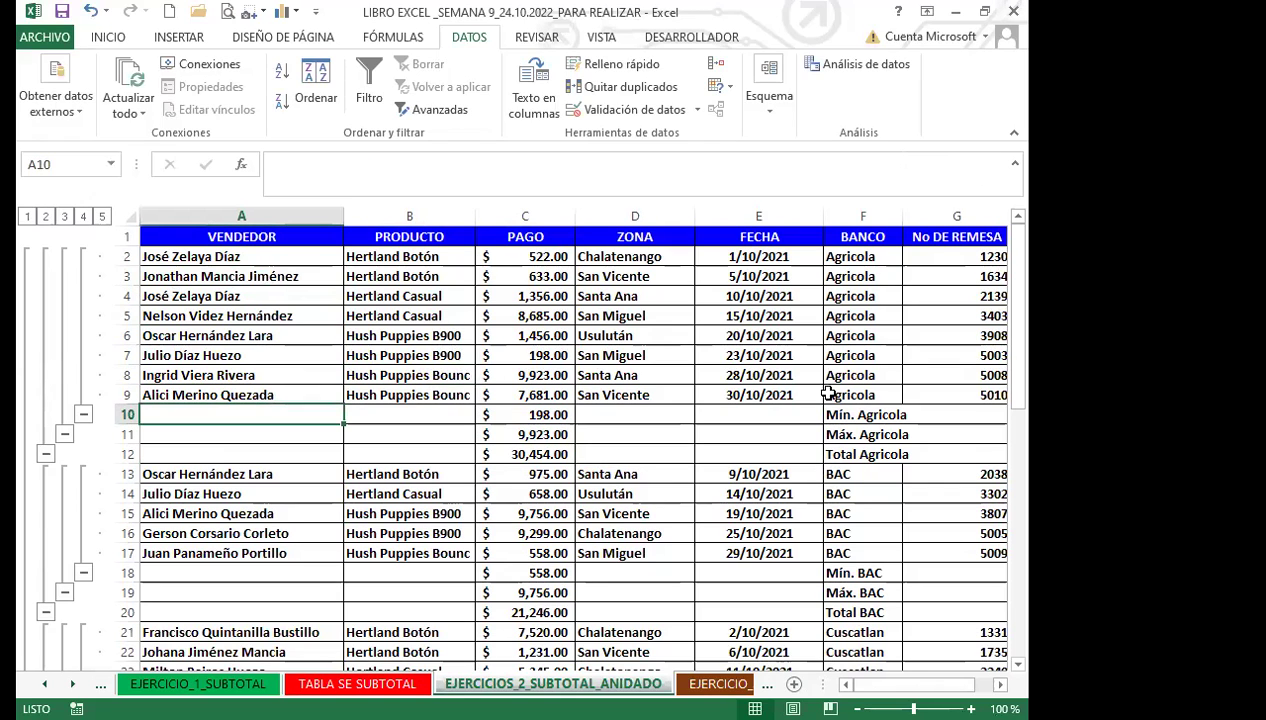
pyautogui.click(623, 452)
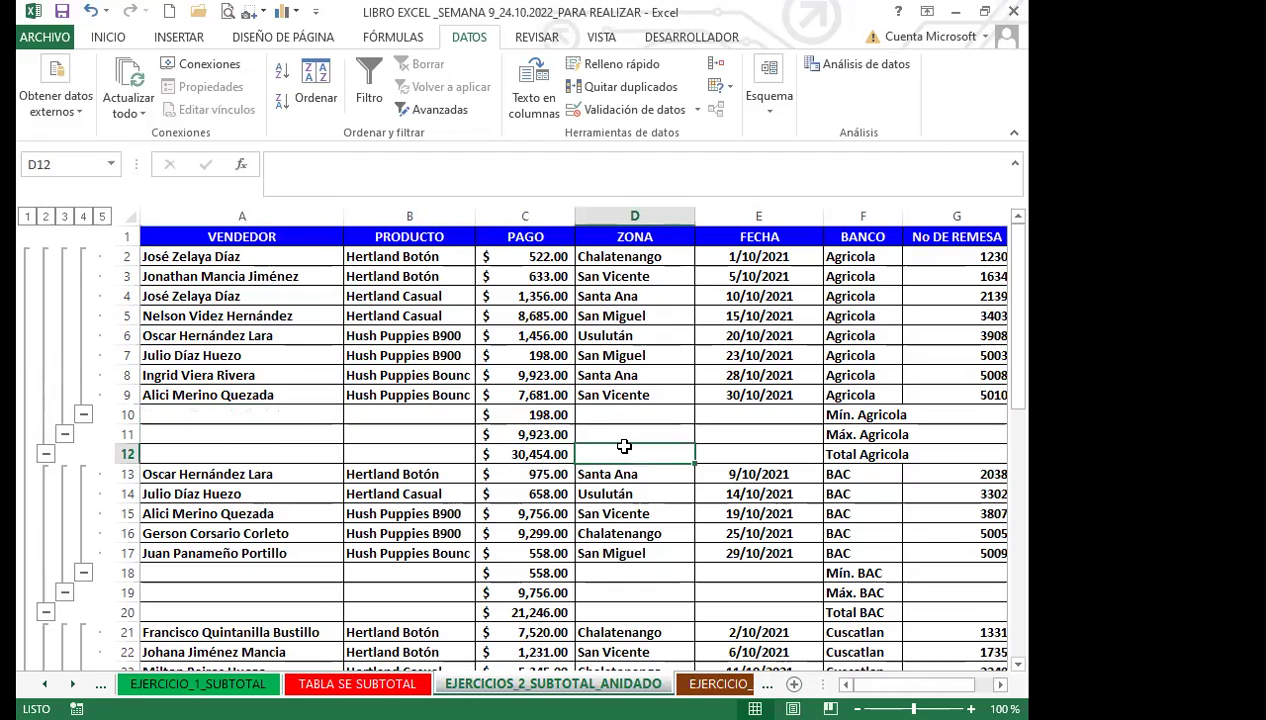
pyautogui.click(514, 566)
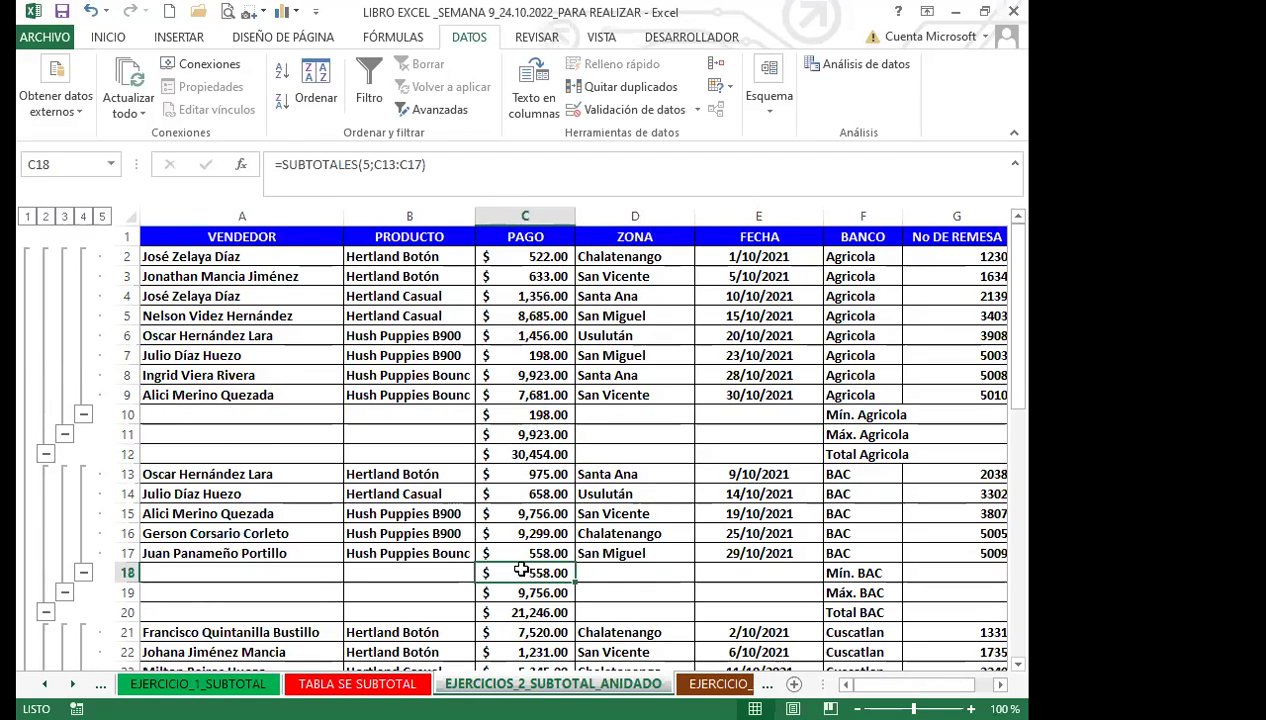
# Remove all the nested subtotals from the payments table on the EJERCICIOS_2_SUBTOTAL_ANIDADO sheet.
pyautogui.click(547, 511)
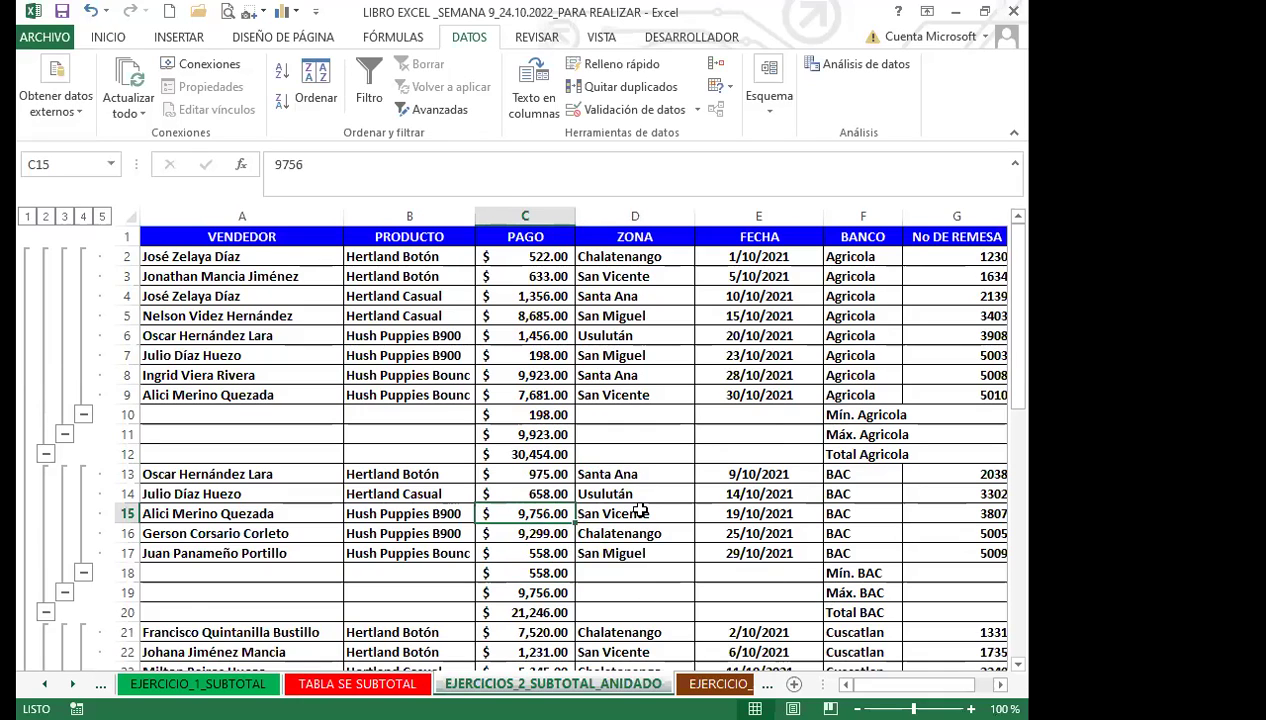
pyautogui.click(770, 110)
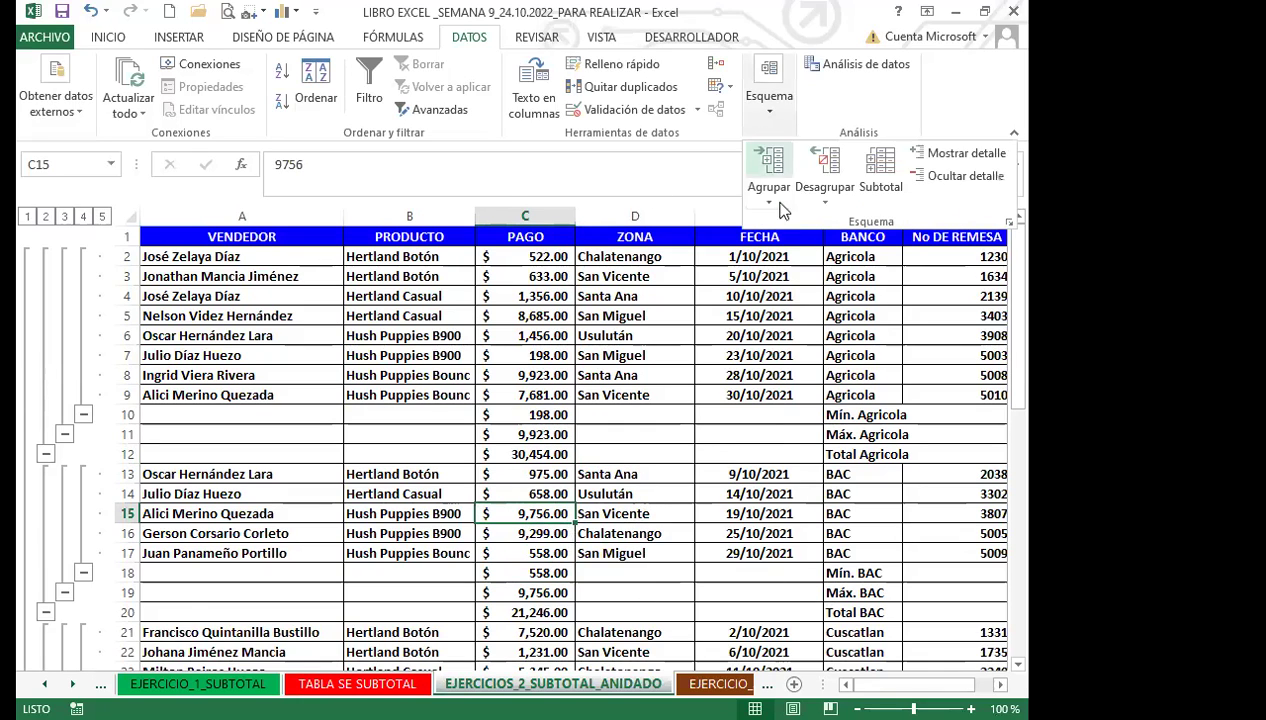
pyautogui.click(880, 170)
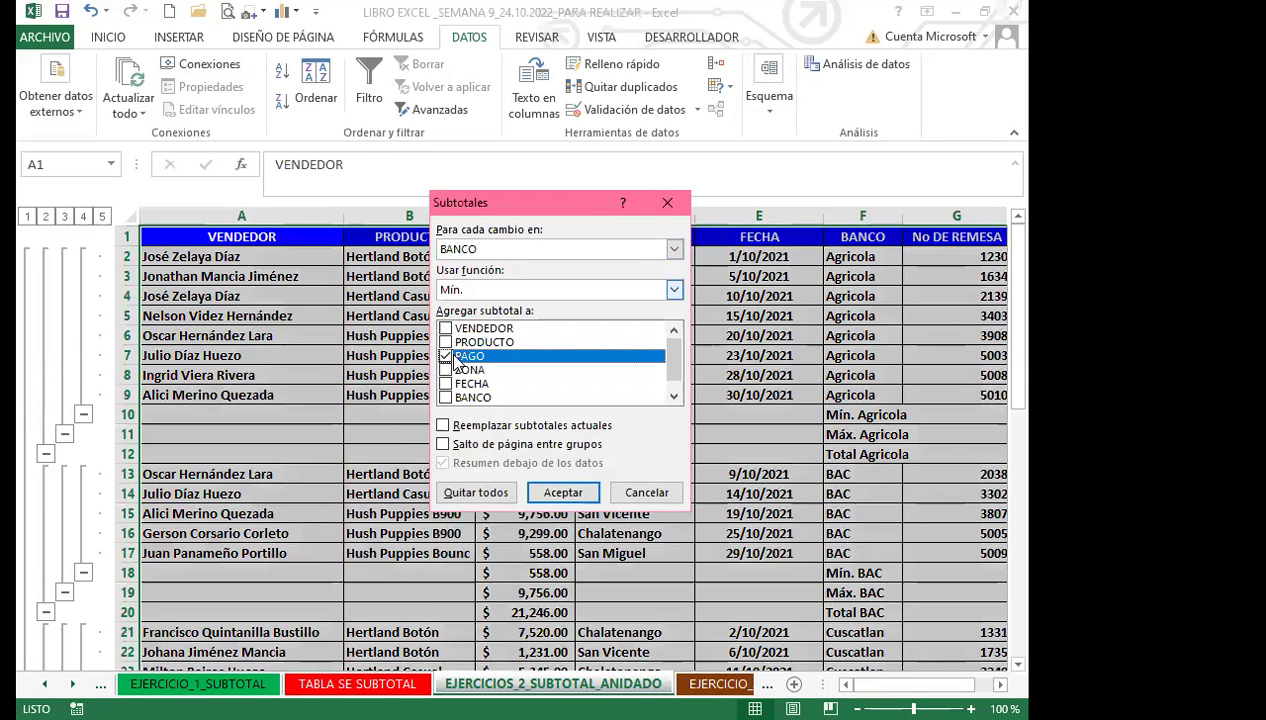
pyautogui.click(476, 493)
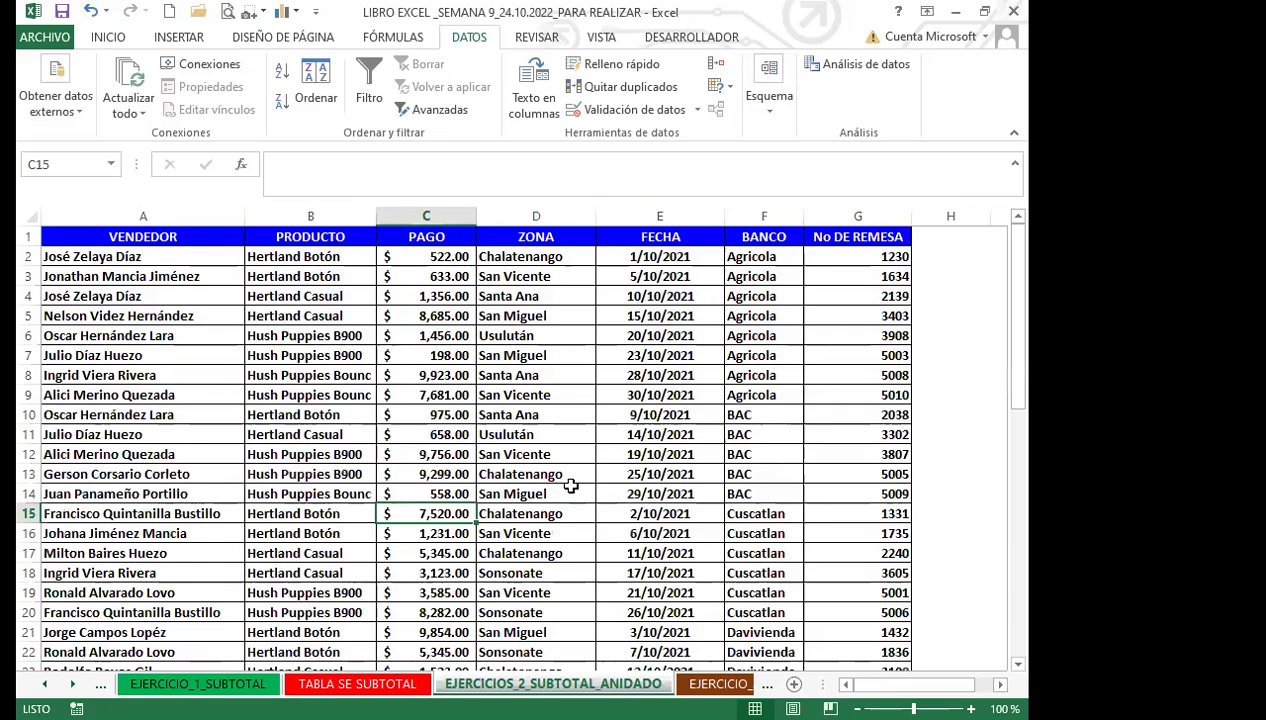
pyautogui.click(574, 488)
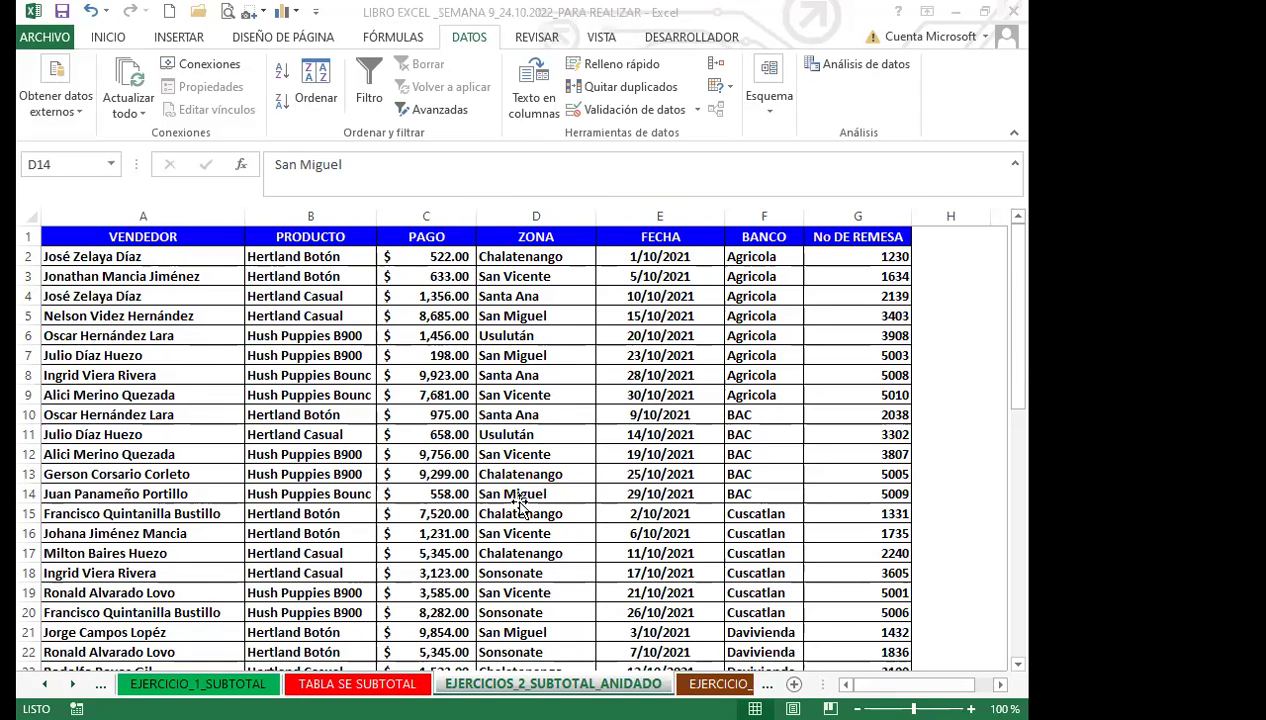
pyautogui.click(620, 510)
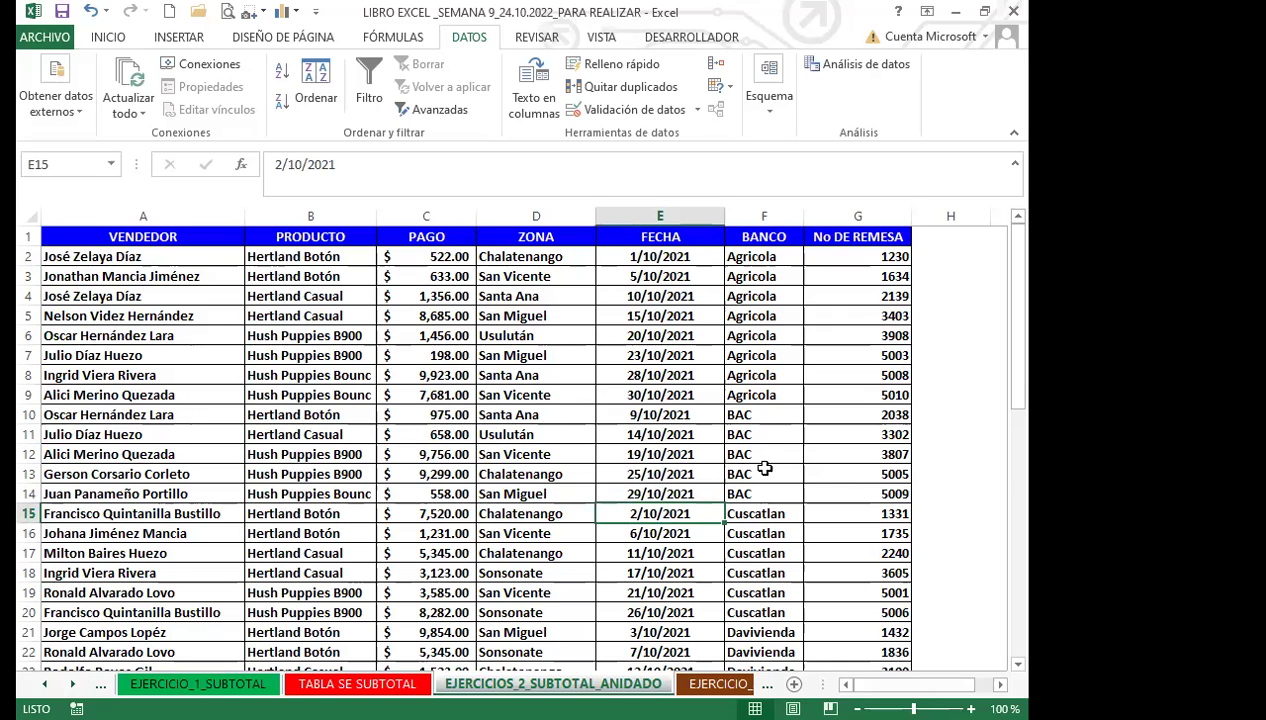
pyautogui.click(834, 508)
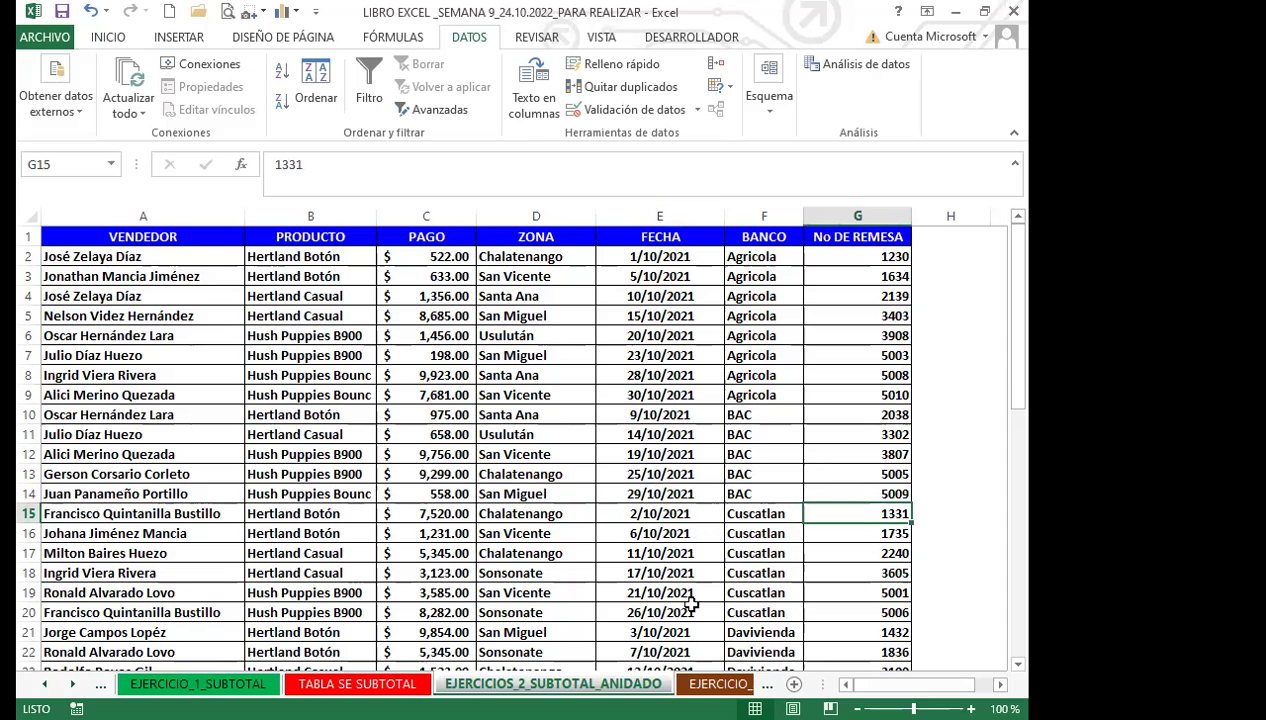
# Open the EJERCICIO_3_SUBTOTAL sheet and examine its grades table, the NOTA FINAL formula and the yellow instruction note.
pyautogui.click(705, 684)
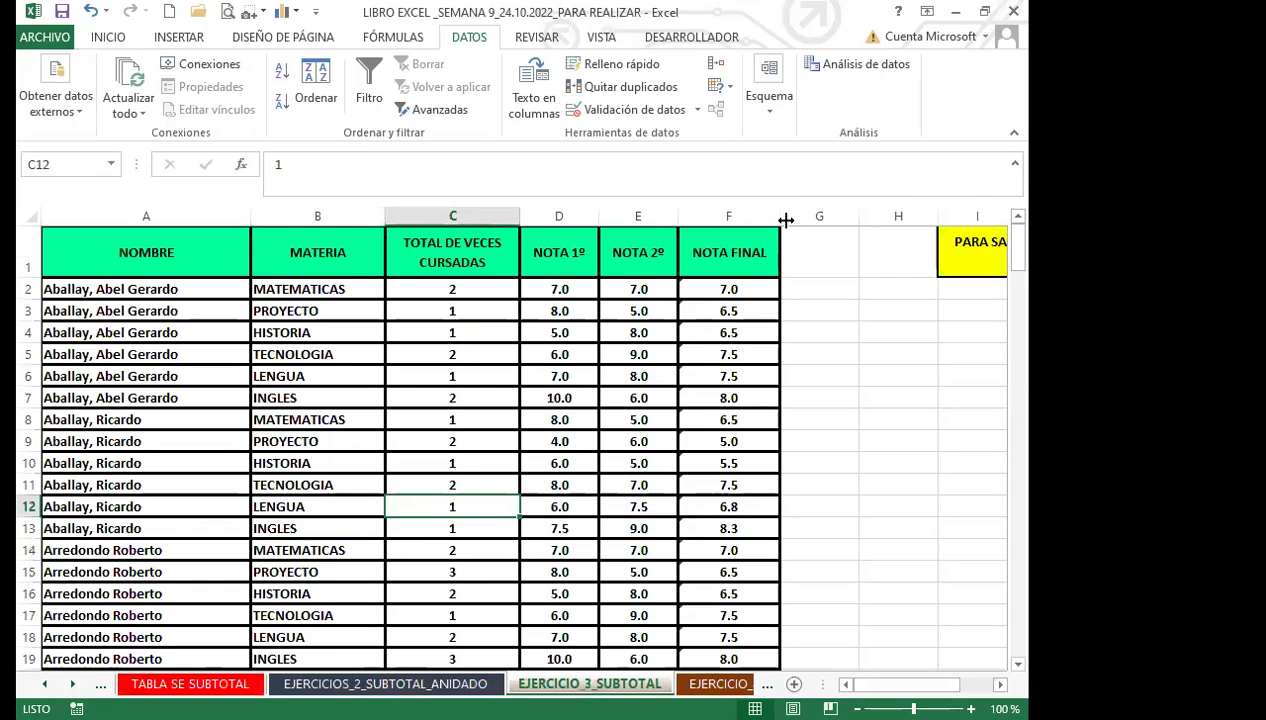
pyautogui.click(407, 395)
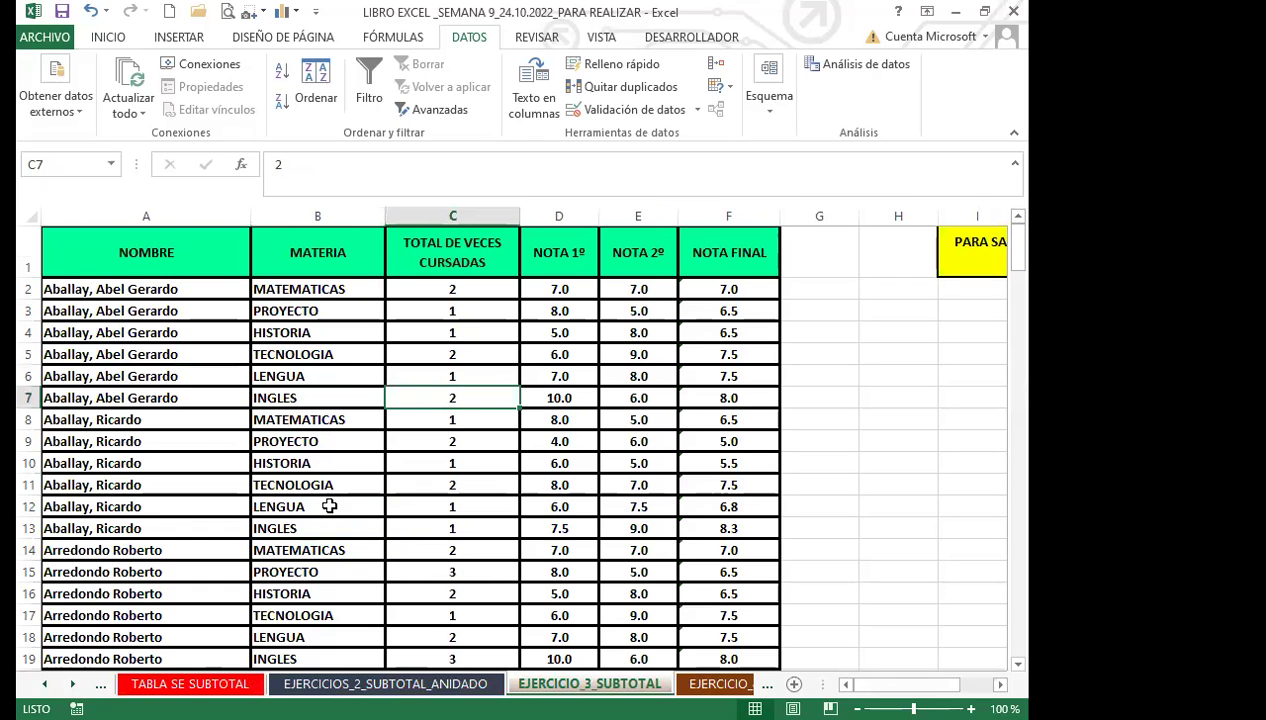
pyautogui.scroll(-3, 398, 487)
pyautogui.scroll(-8, 398, 487)
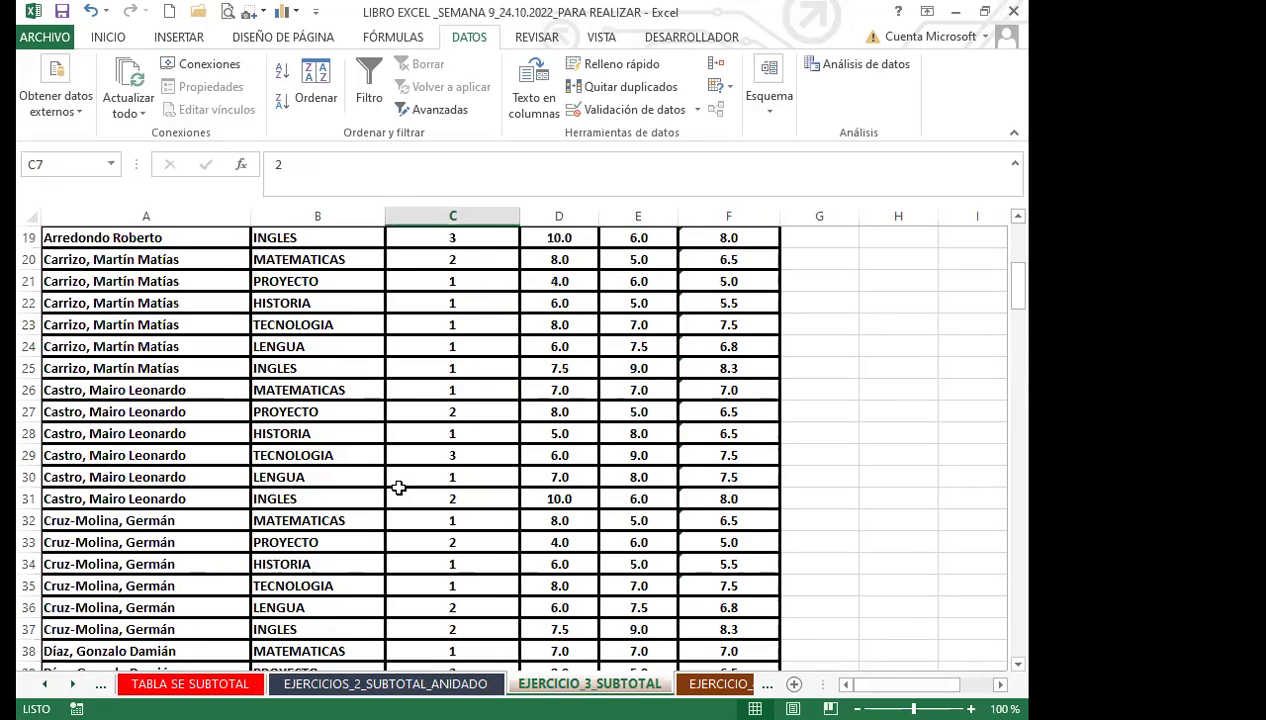
pyautogui.scroll(11, 436, 525)
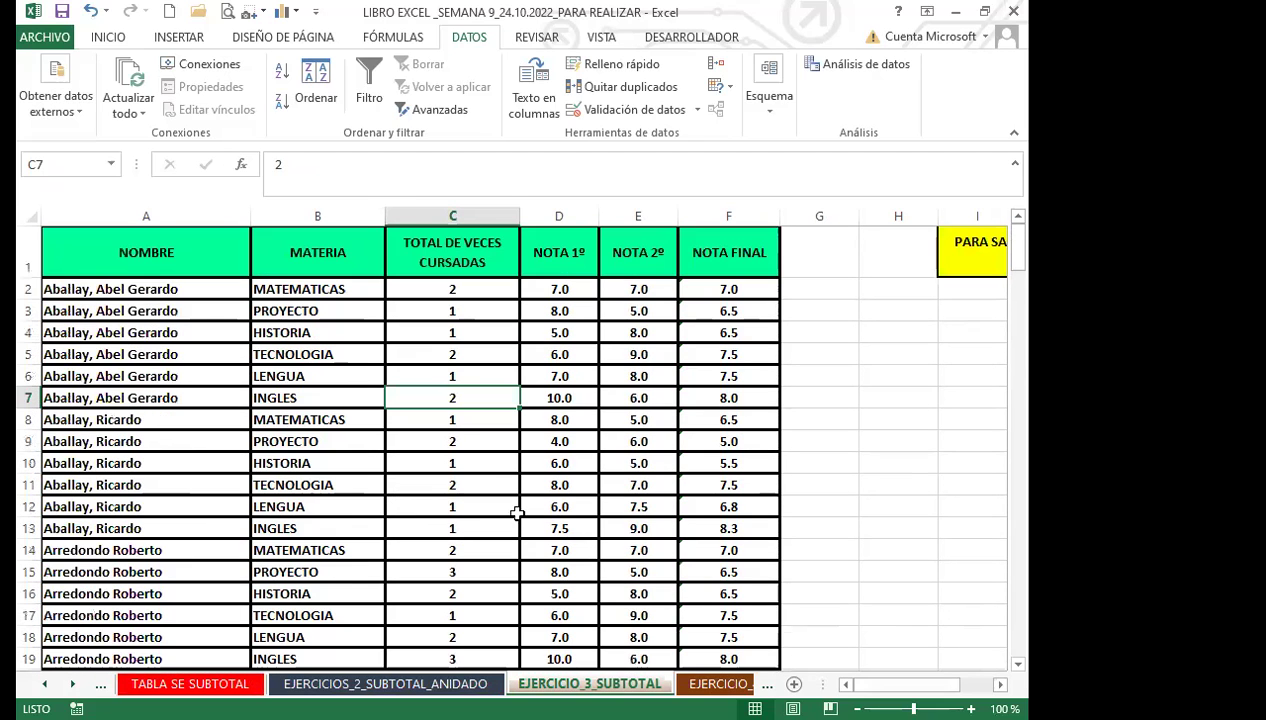
pyautogui.click(449, 291)
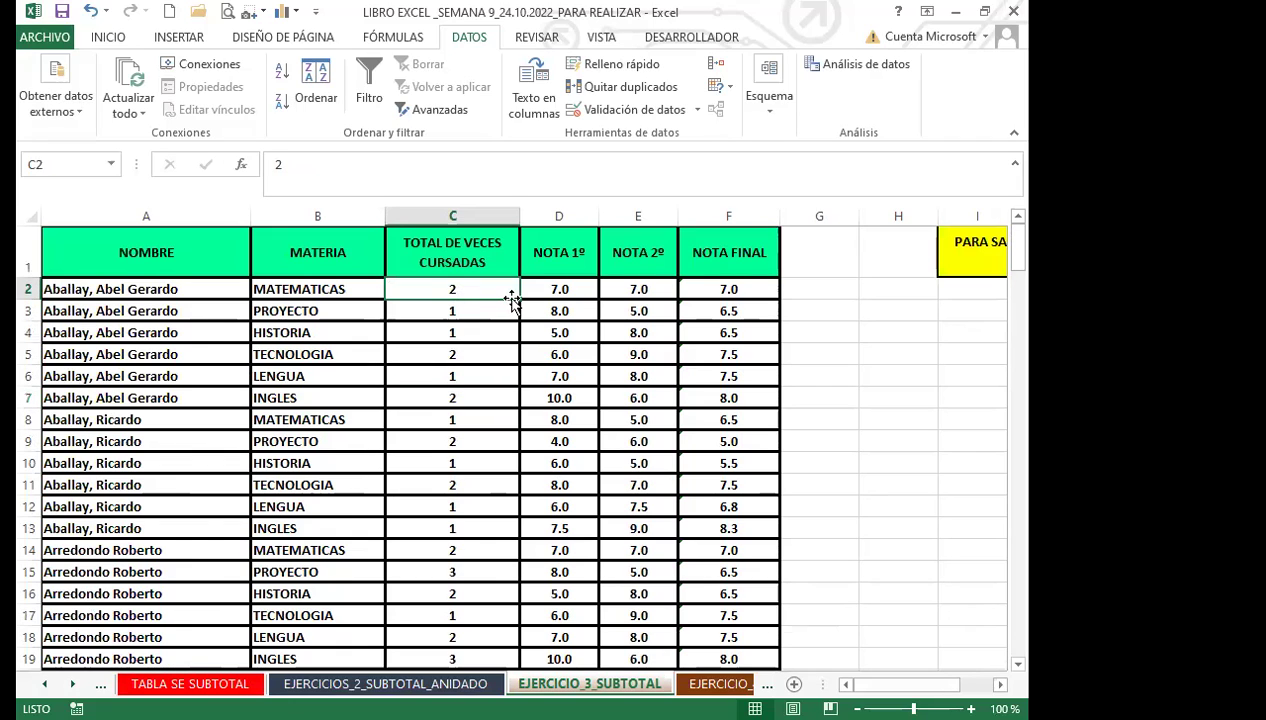
pyautogui.click(720, 291)
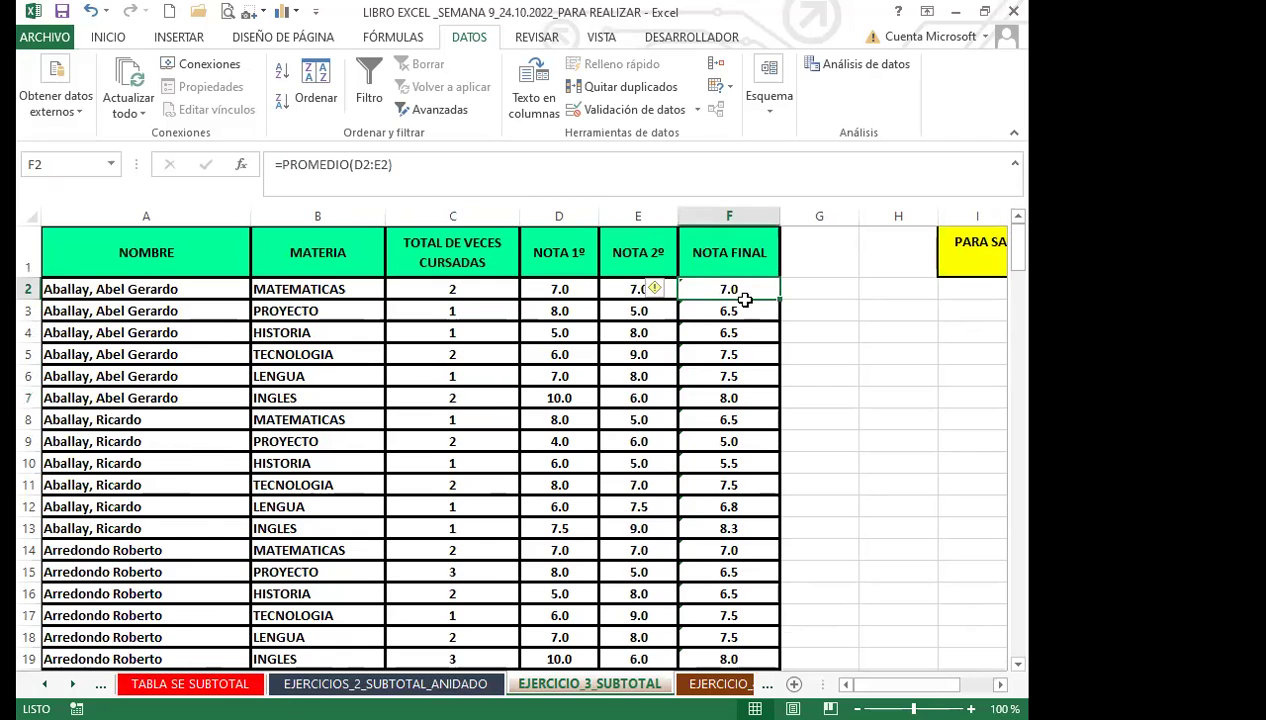
pyautogui.click(726, 352)
pyautogui.click(447, 288)
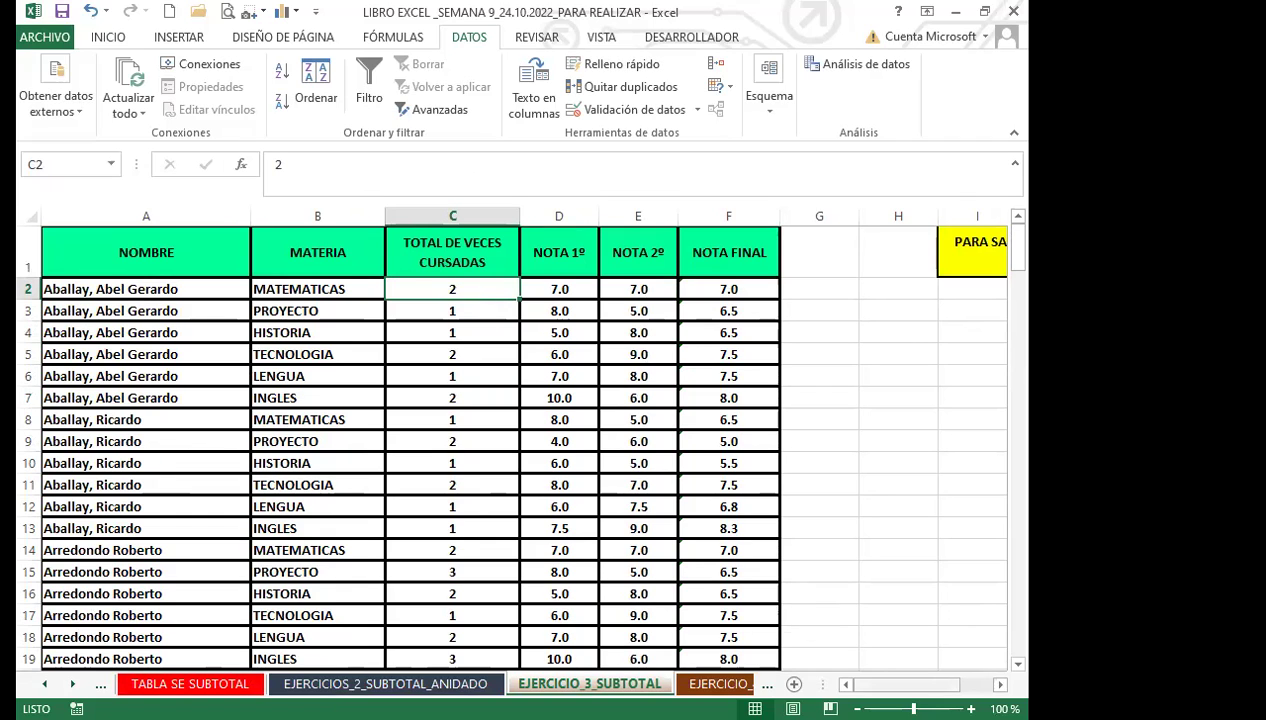
pyautogui.hscroll(3, 520, 440)
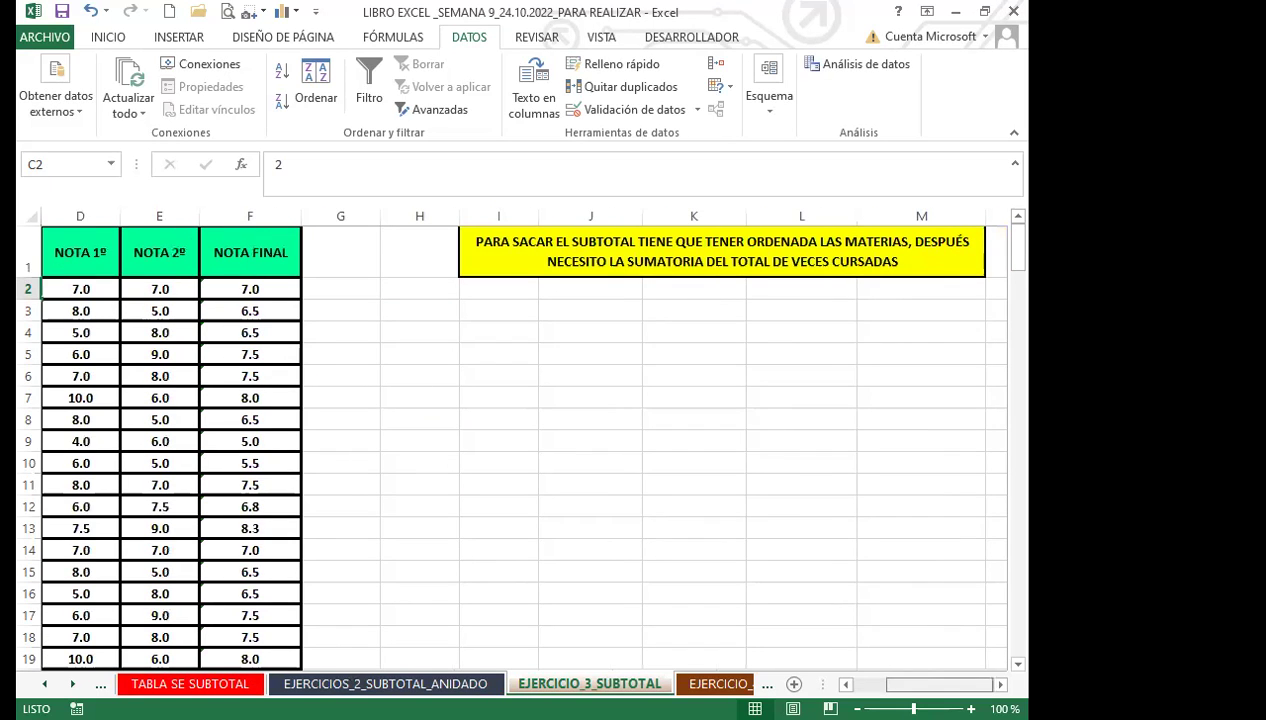
pyautogui.hscroll(-3, 520, 440)
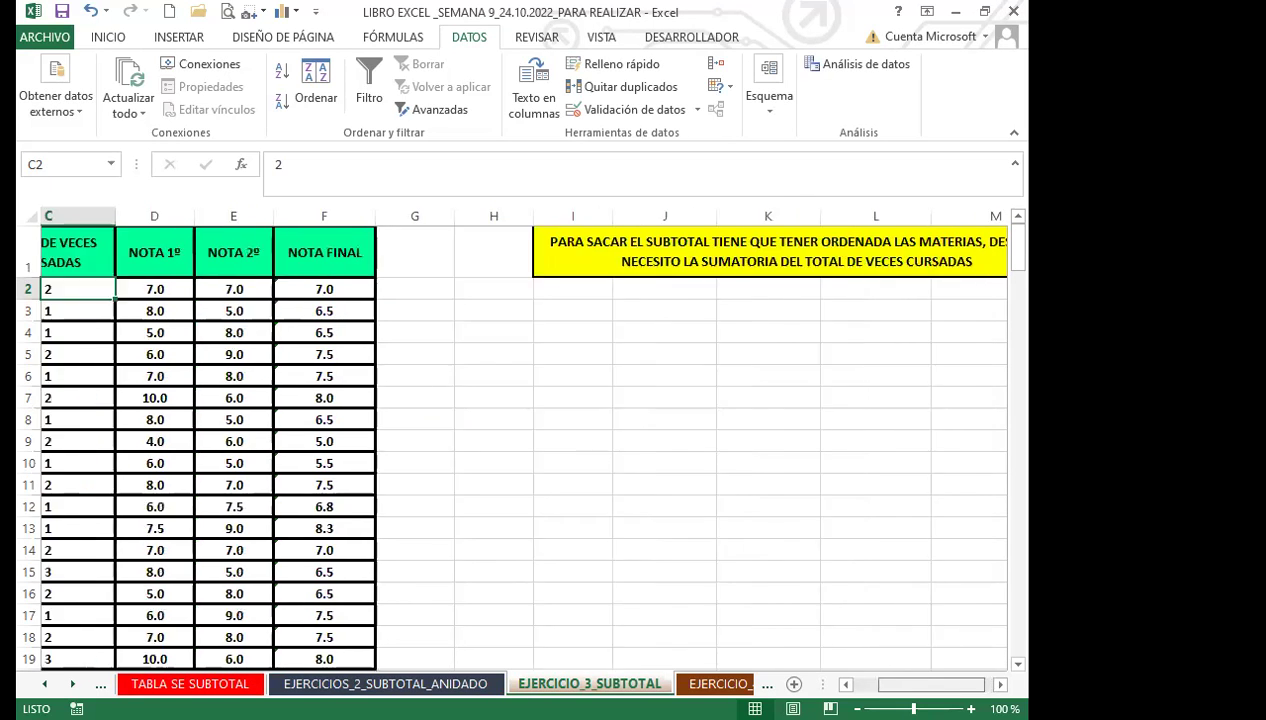
# Sort the grades table by the MATERIA column, by values from A to Z.
pyautogui.click(340, 258)
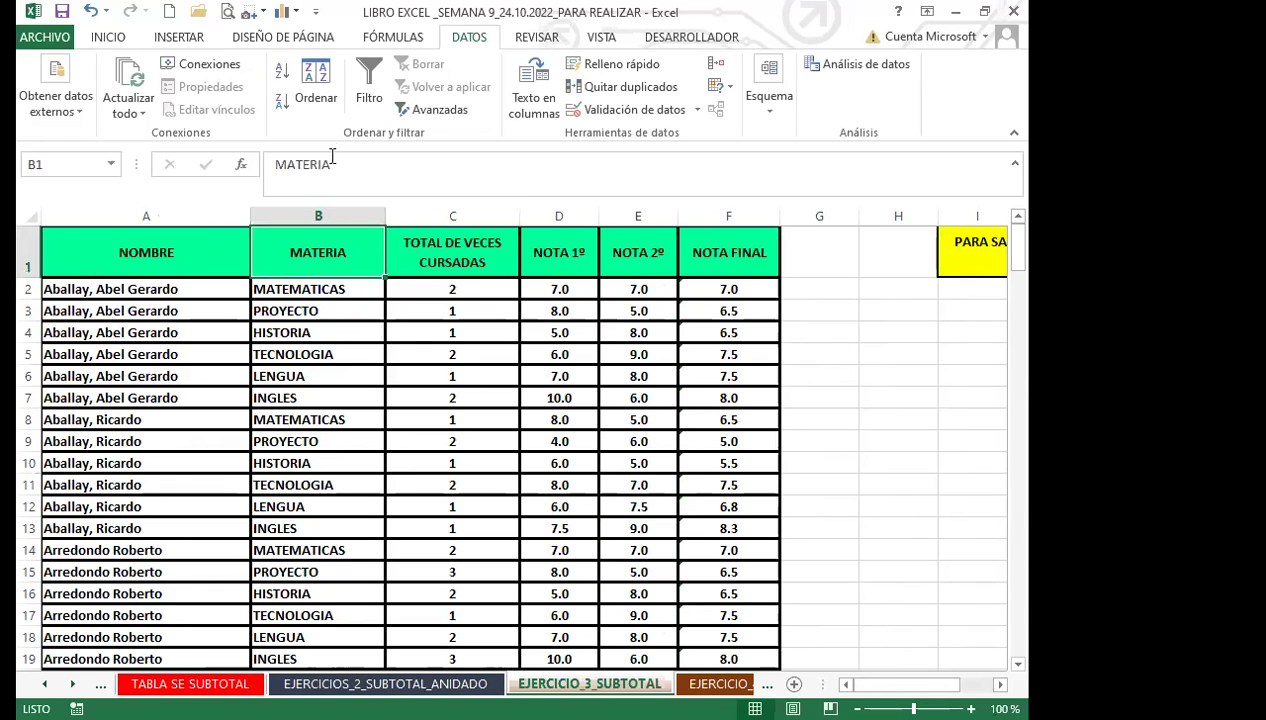
pyautogui.click(316, 97)
pyautogui.click(437, 327)
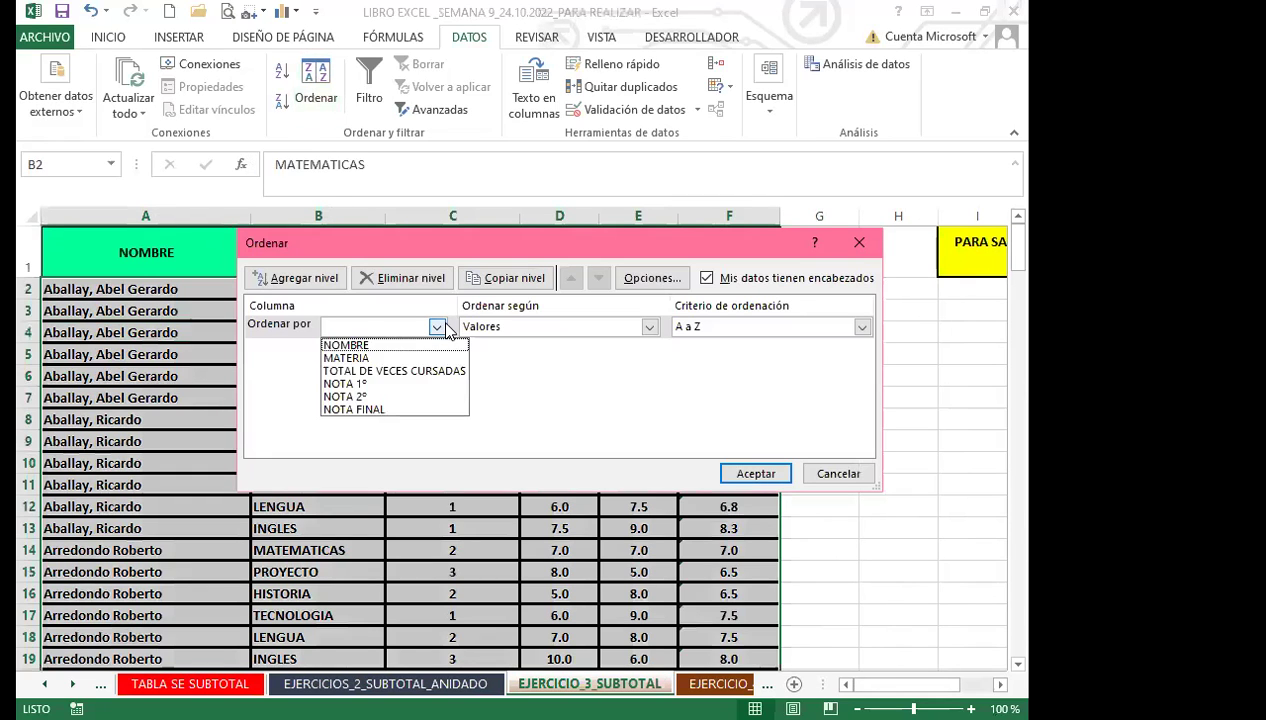
pyautogui.click(335, 354)
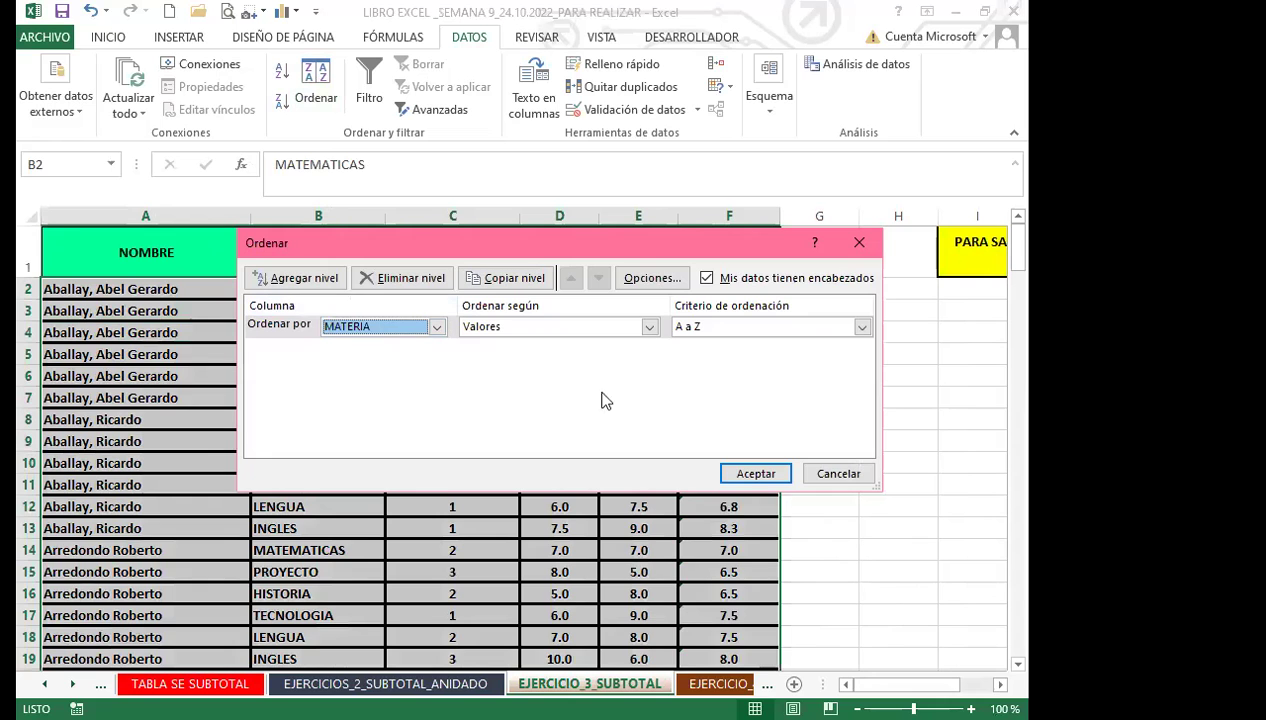
pyautogui.click(756, 474)
# Check the order of the subjects in the MATERIA column and reread the subtotal instructions in the yellow note.
pyautogui.click(372, 438)
pyautogui.scroll(-10, 372, 438)
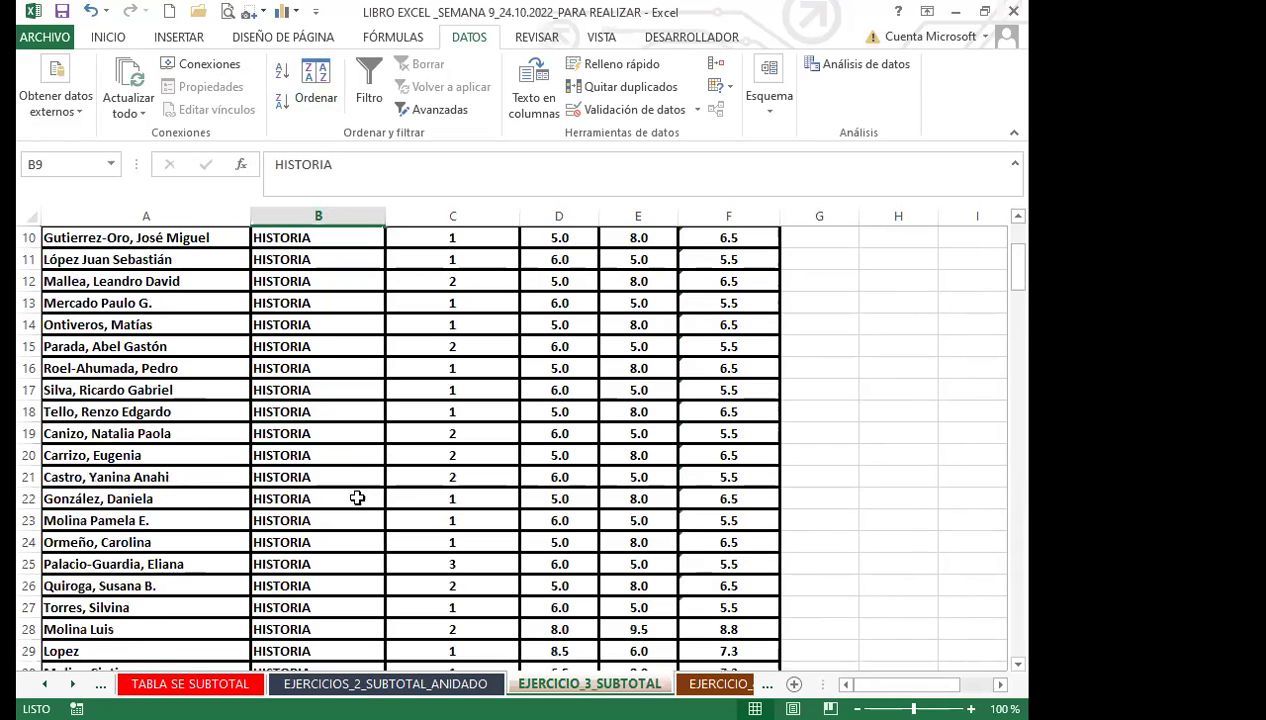
pyautogui.scroll(5, 376, 519)
pyautogui.scroll(5, 376, 519)
pyautogui.click(333, 393)
pyautogui.hscroll(3, 610, 440)
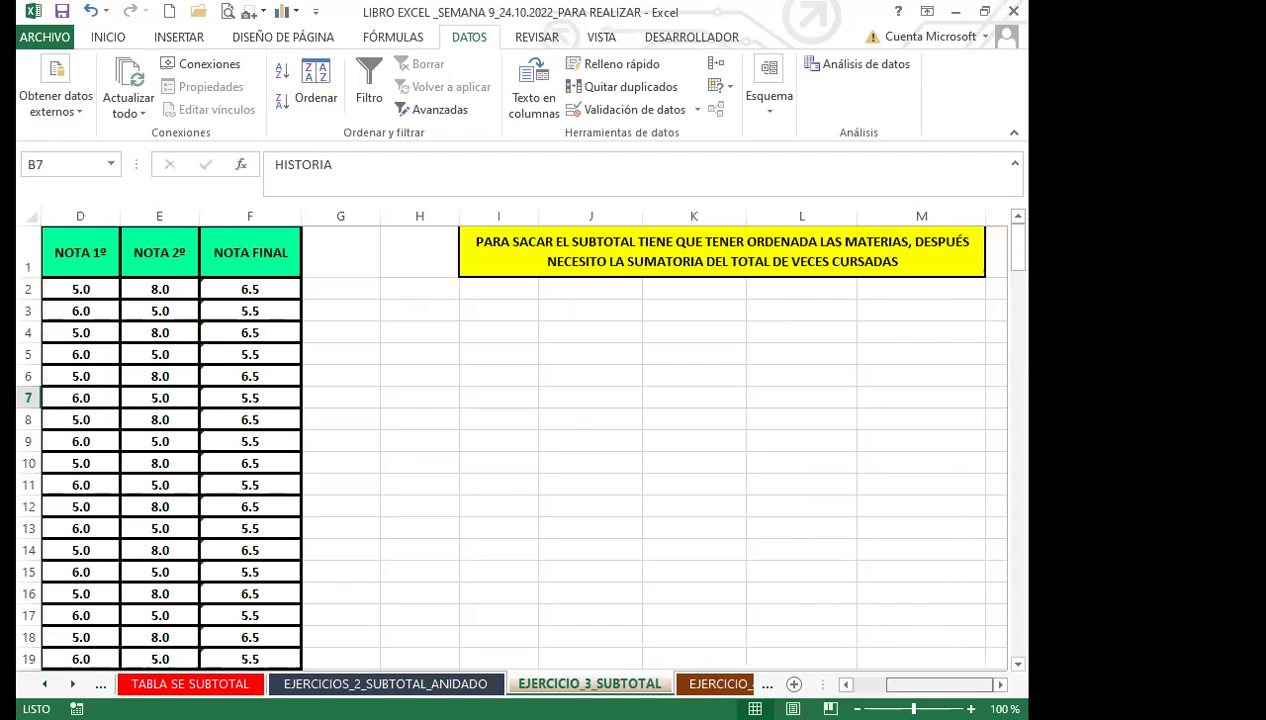
pyautogui.hscroll(-3, 610, 440)
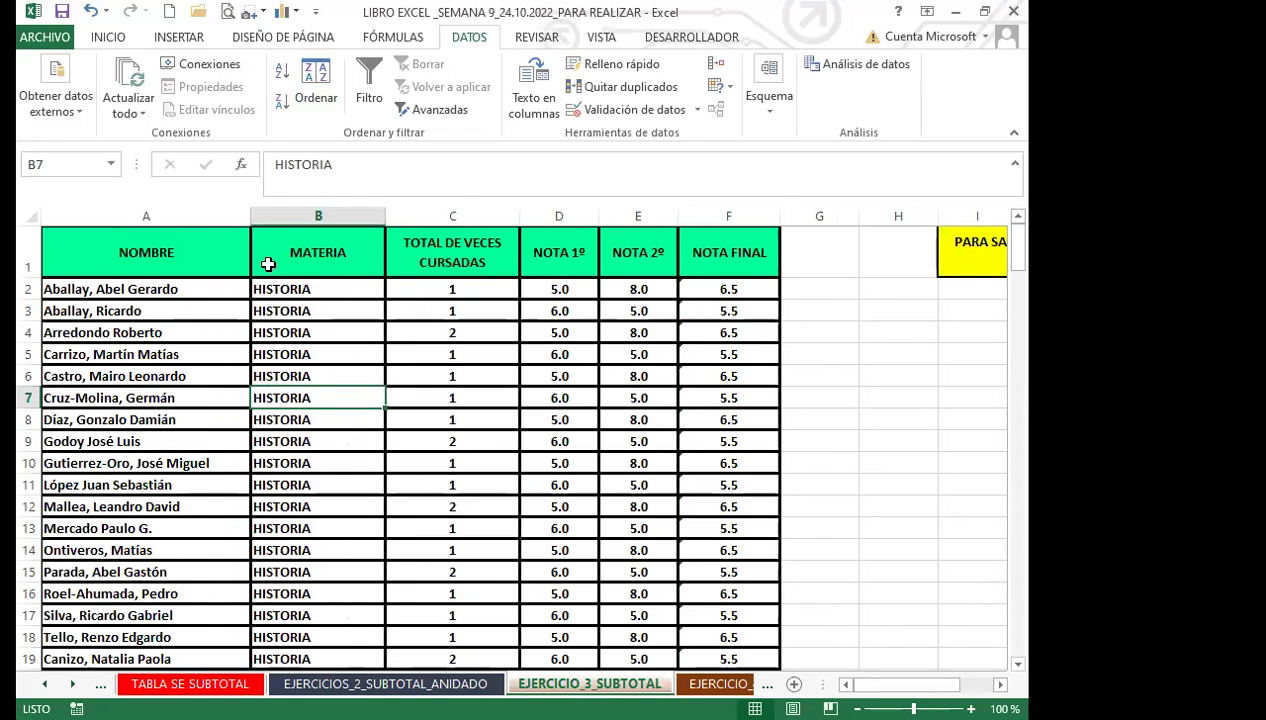
# Add Suma subtotals at each change in MATERIA, applied to TOTAL DE VECES CURSADAS only, with NOTA FINAL deselected.
pyautogui.click(767, 118)
pyautogui.click(899, 176)
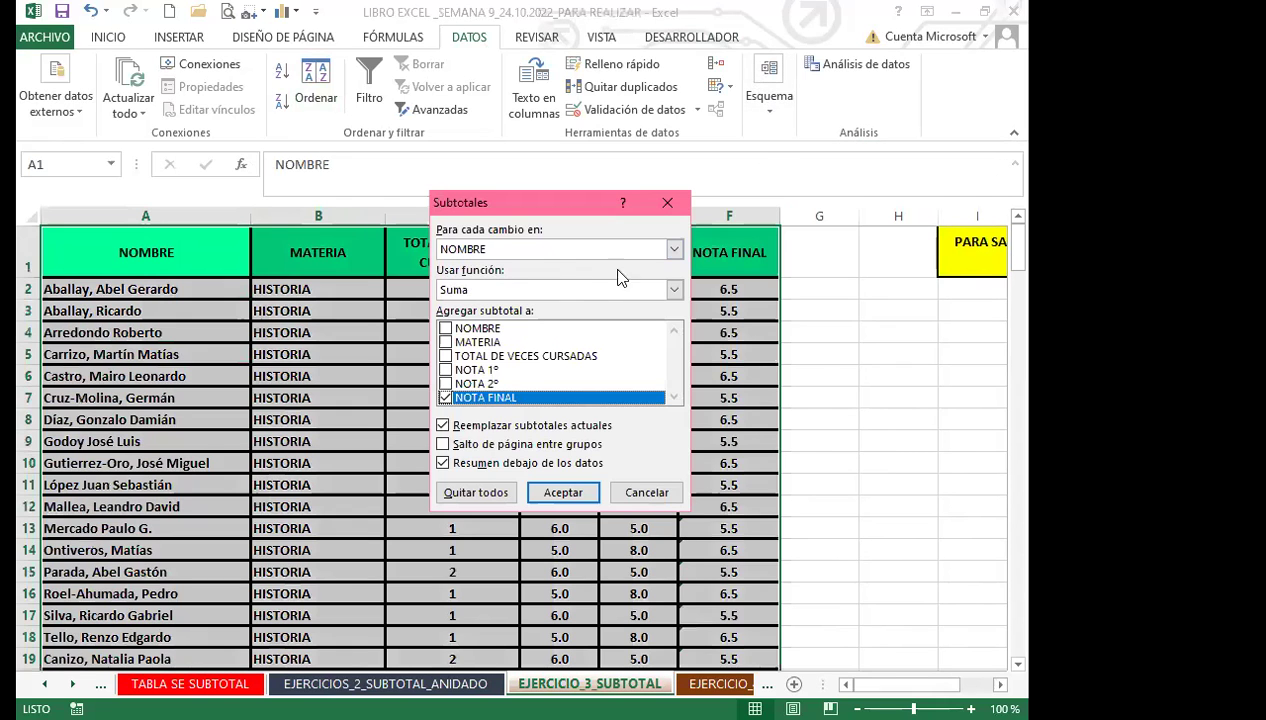
pyautogui.click(676, 250)
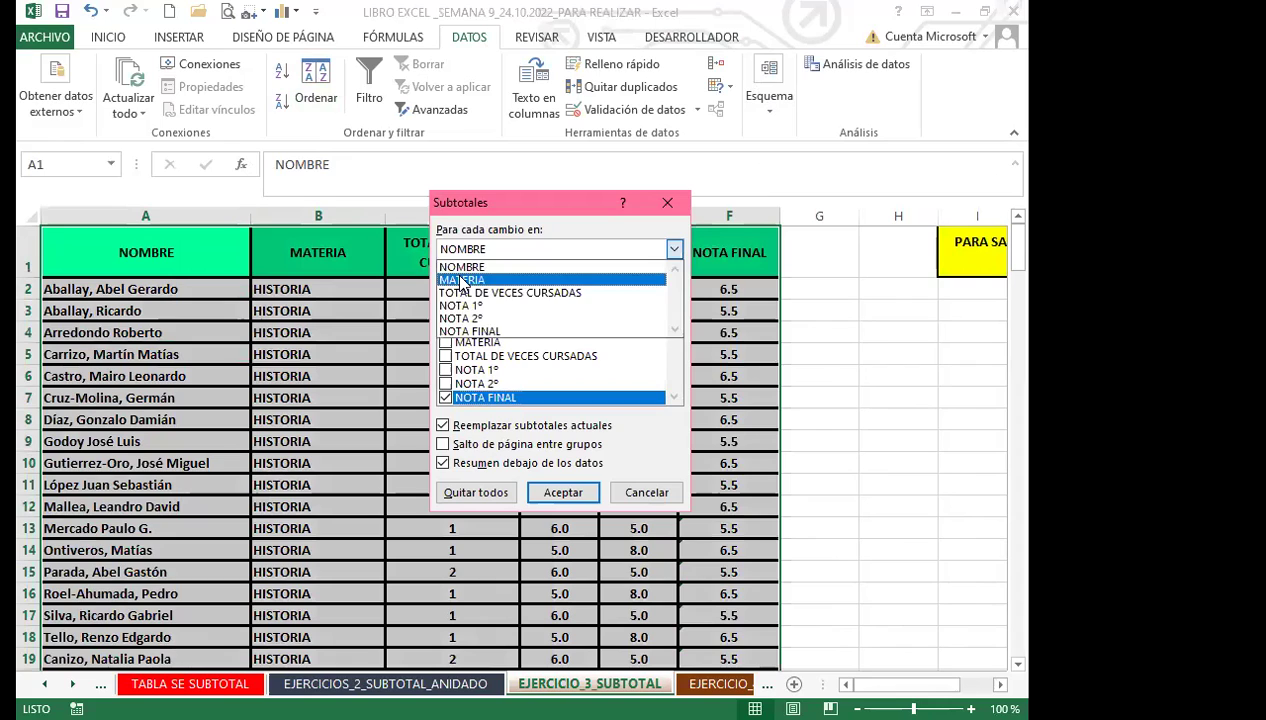
pyautogui.click(460, 276)
pyautogui.click(444, 398)
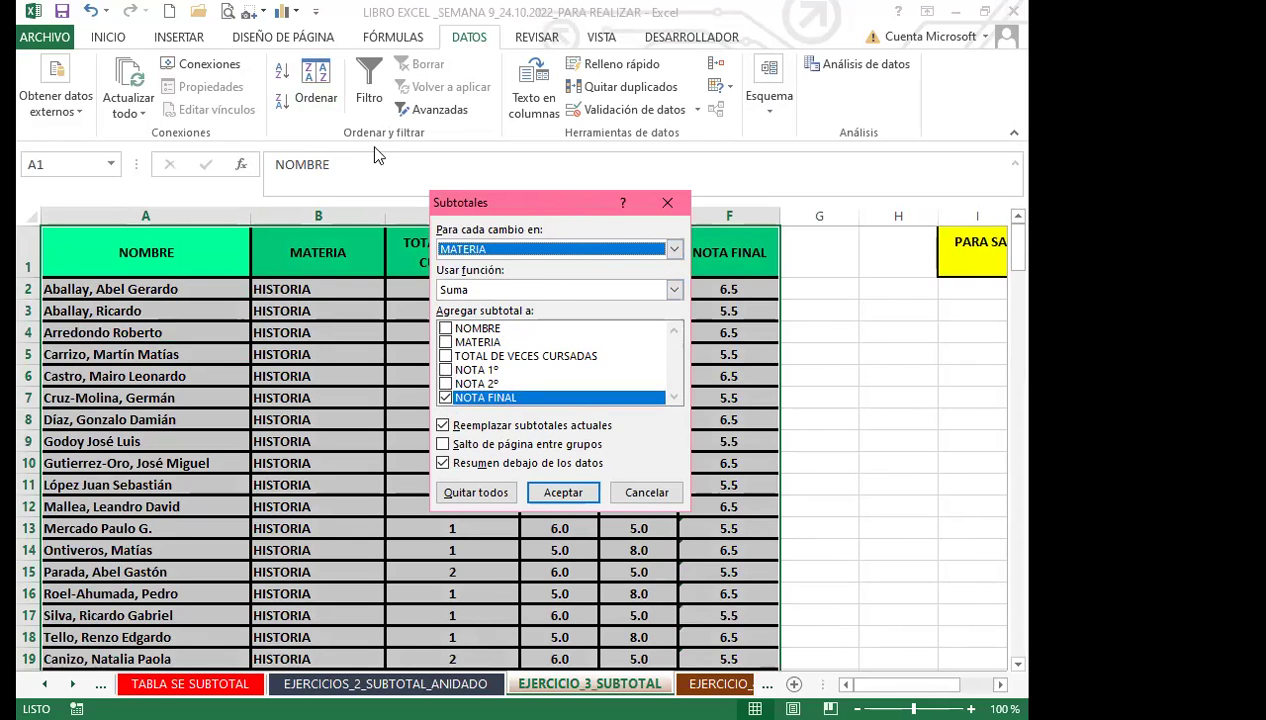
pyautogui.moveTo(548, 206); pyautogui.dragTo(371, 150)
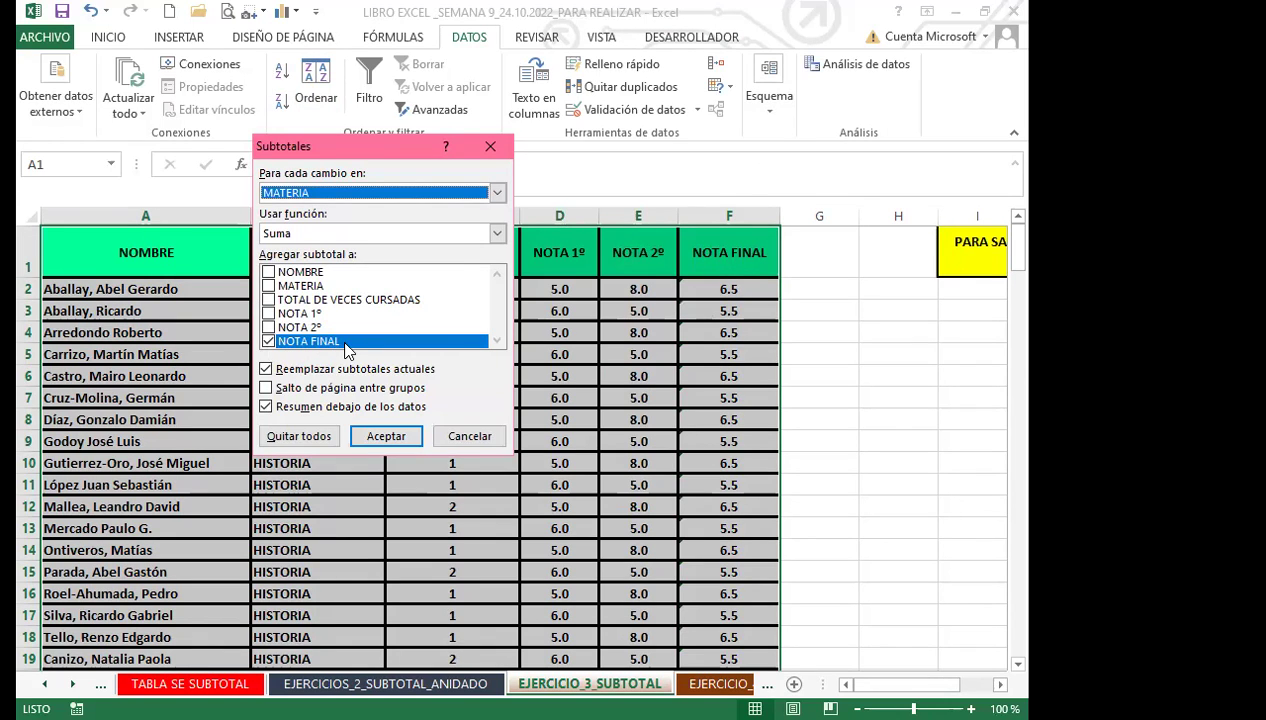
pyautogui.click(268, 341)
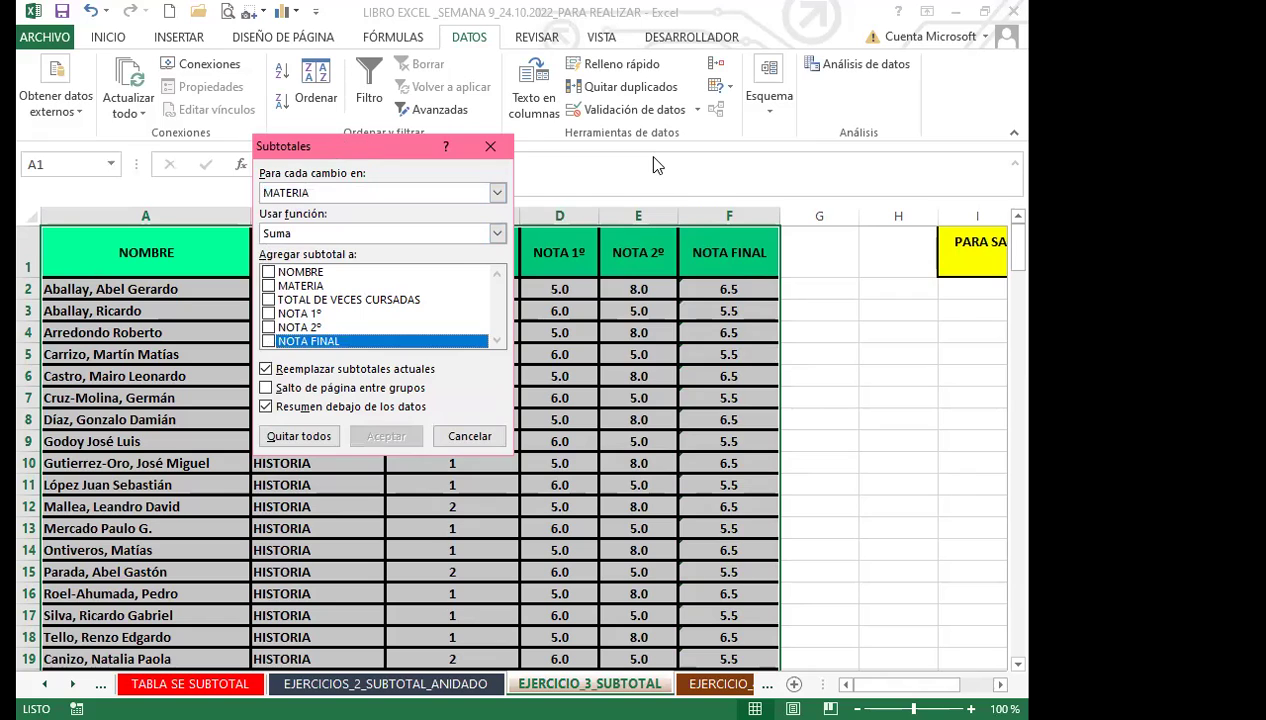
pyautogui.moveTo(355, 155); pyautogui.dragTo(655, 165)
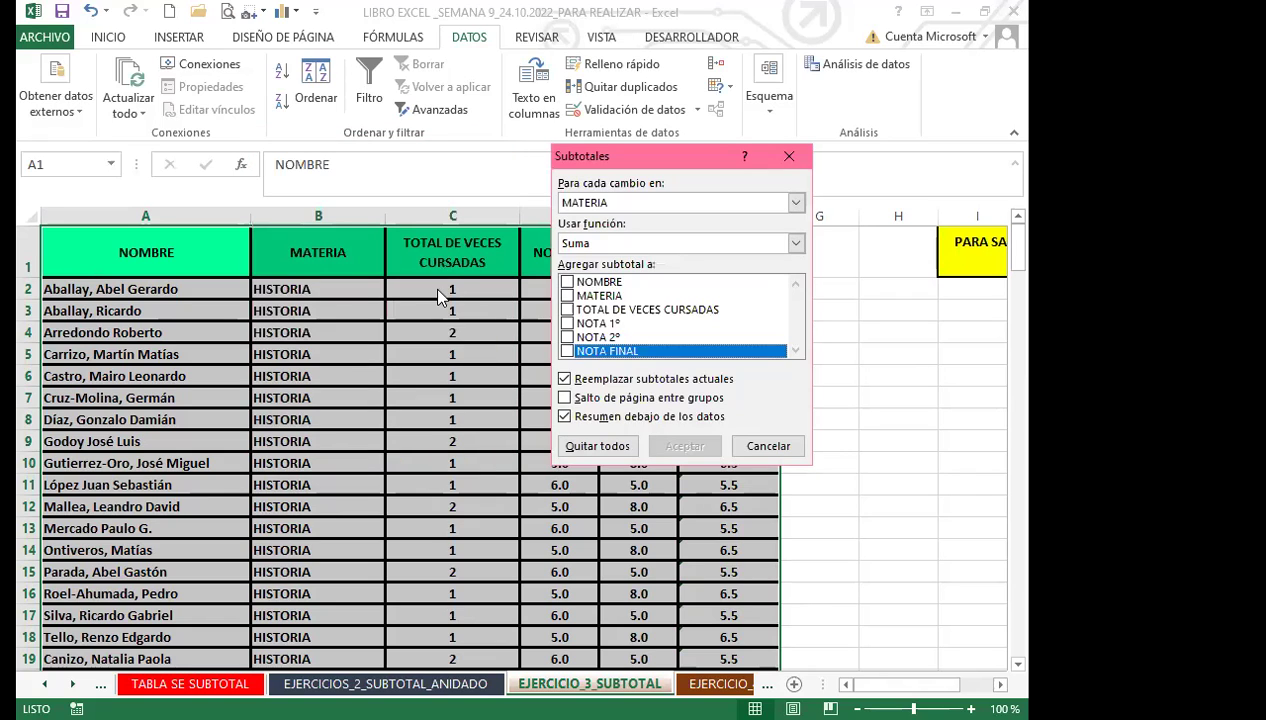
pyautogui.click(567, 311)
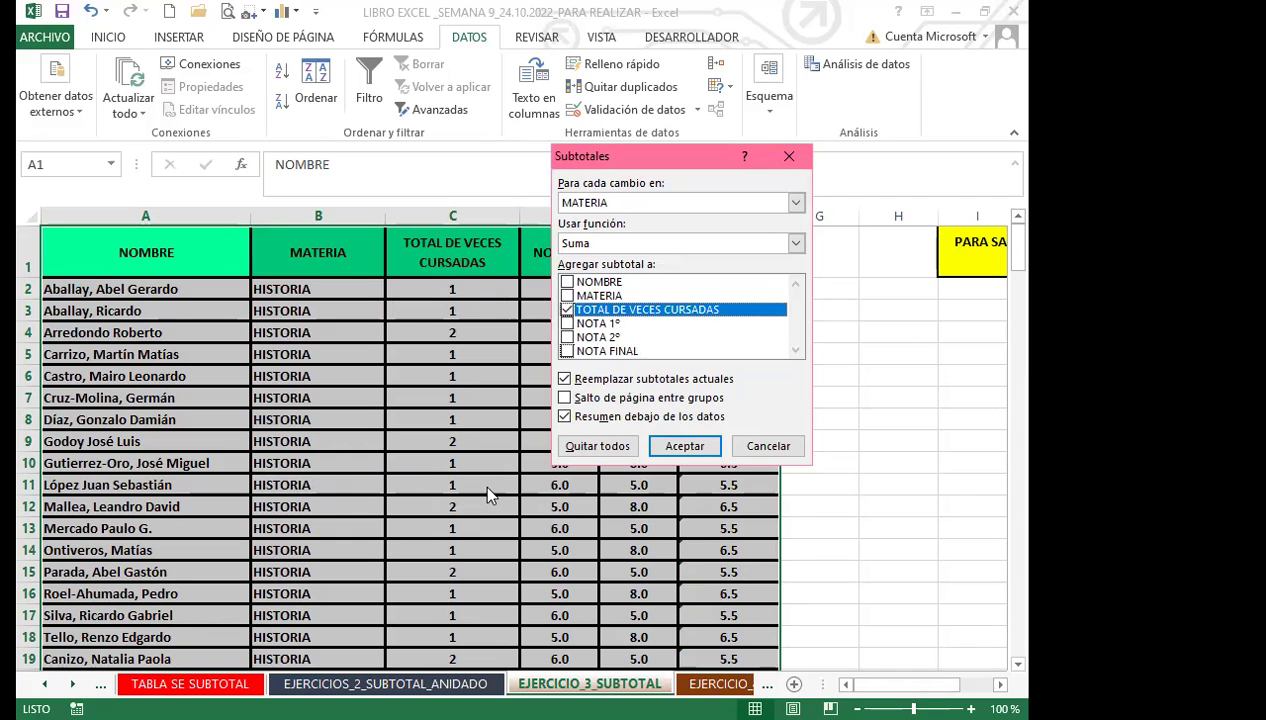
pyautogui.click(686, 449)
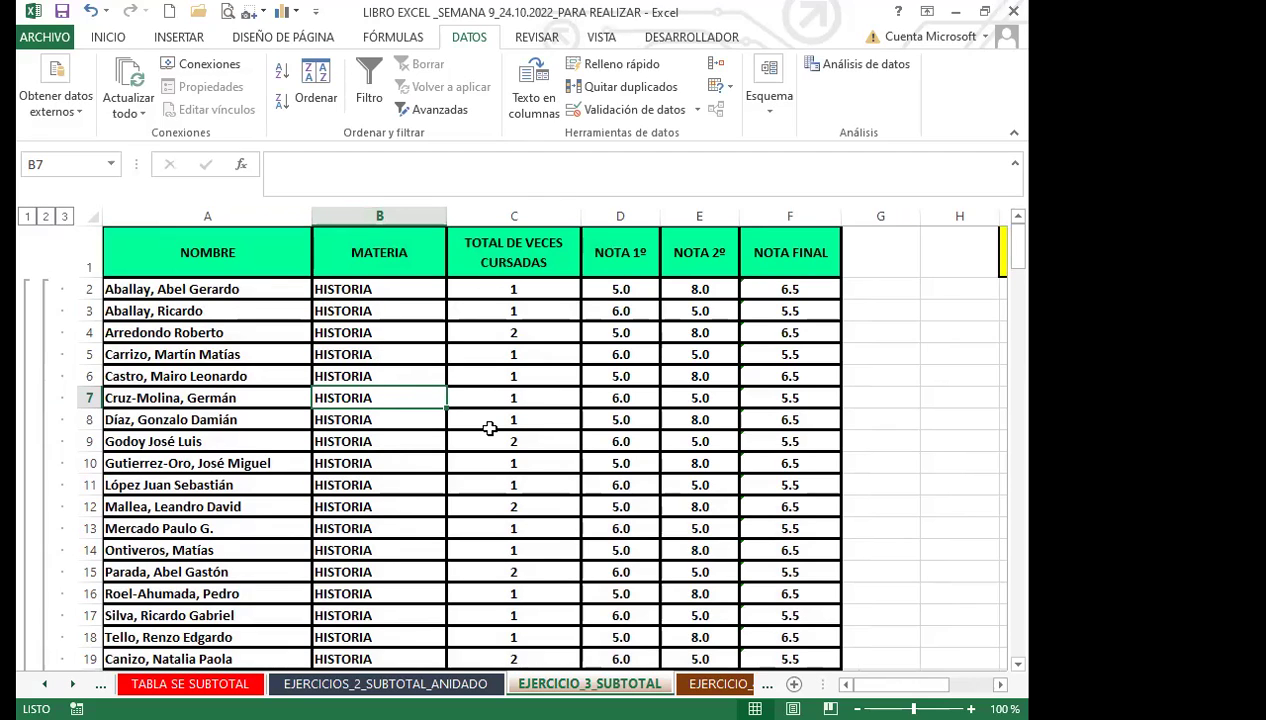
# Collapse the outline to the grand total only, show the total per subject, and check the table's column layout.
pyautogui.click(27, 217)
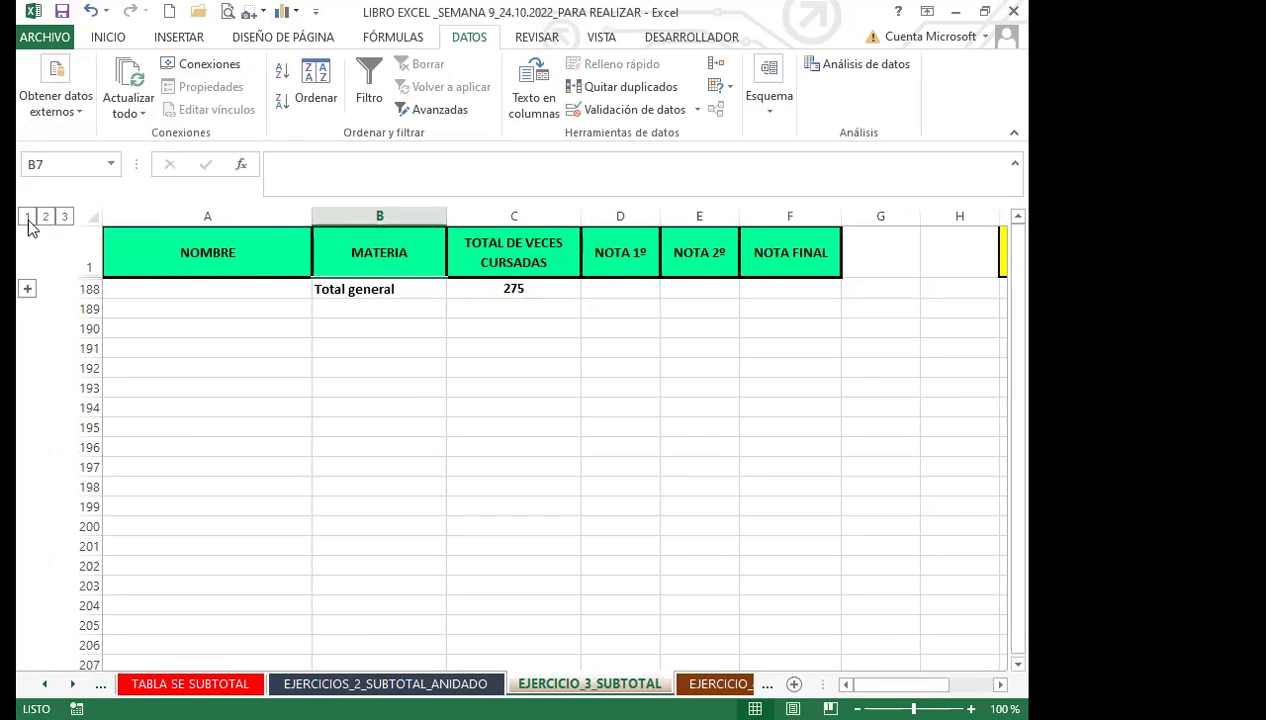
pyautogui.click(46, 217)
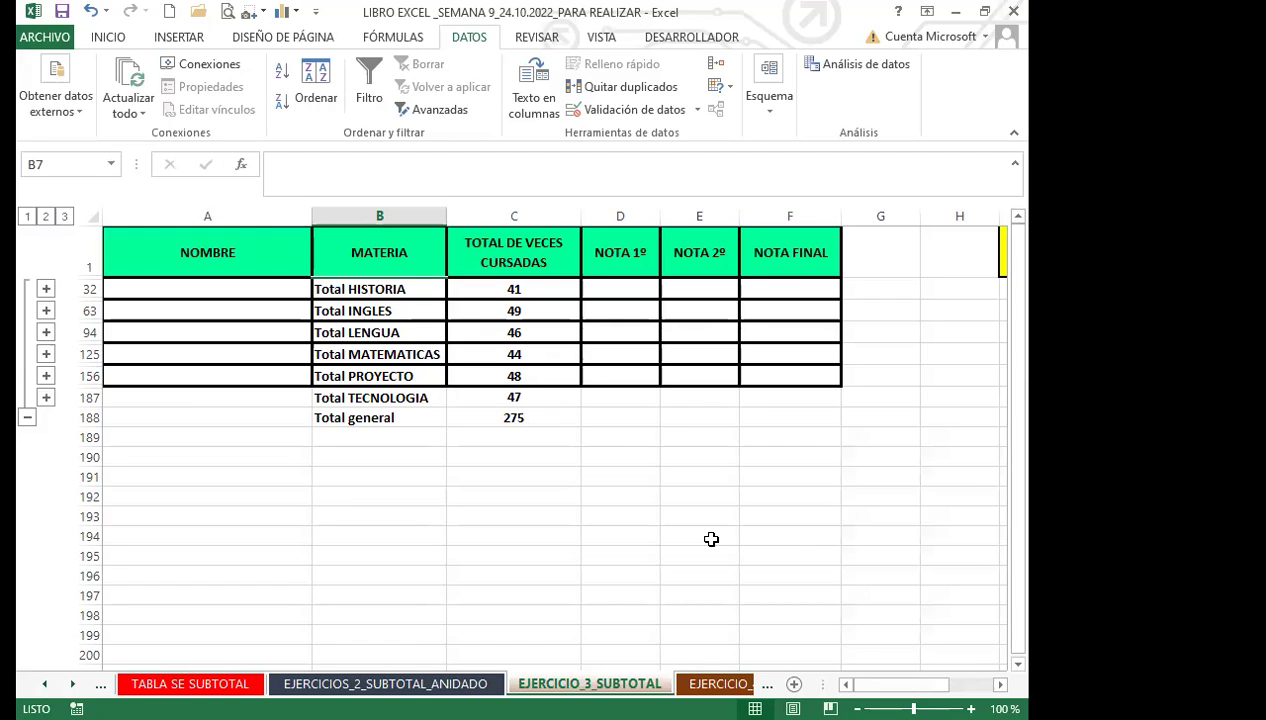
pyautogui.click(232, 216)
pyautogui.click(647, 216)
pyautogui.click(727, 216)
pyautogui.click(755, 216)
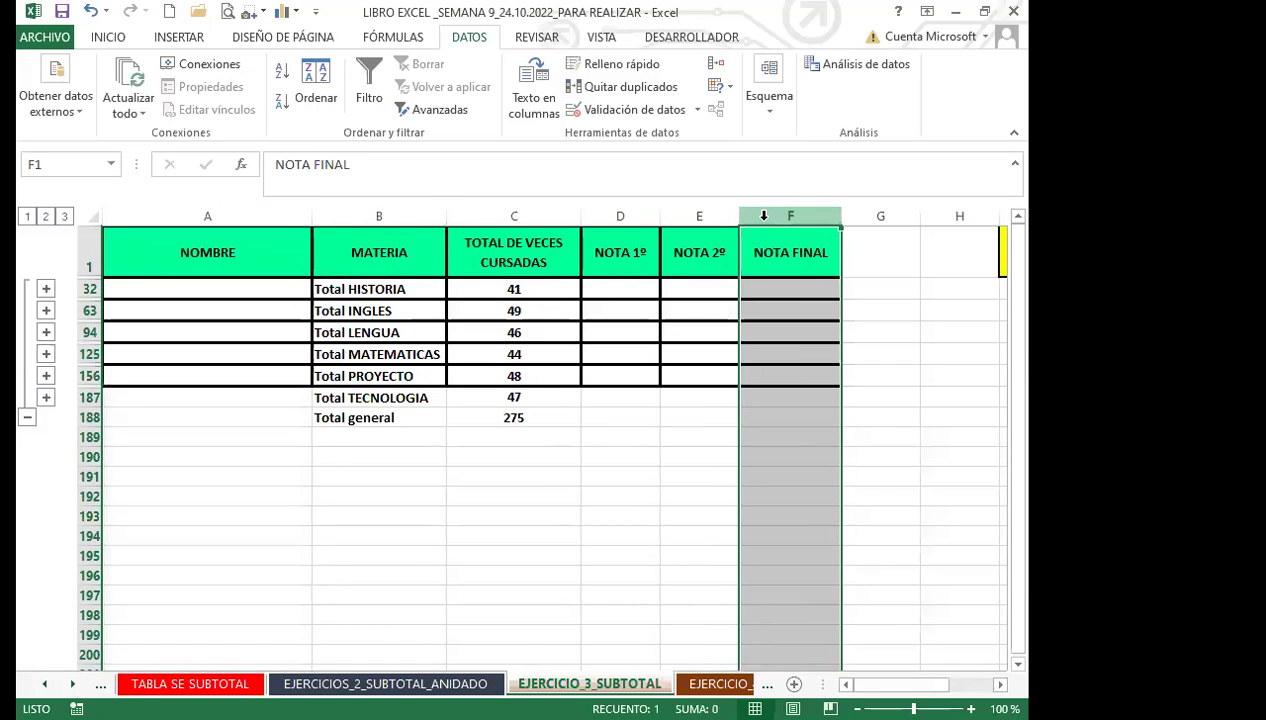
pyautogui.click(380, 216)
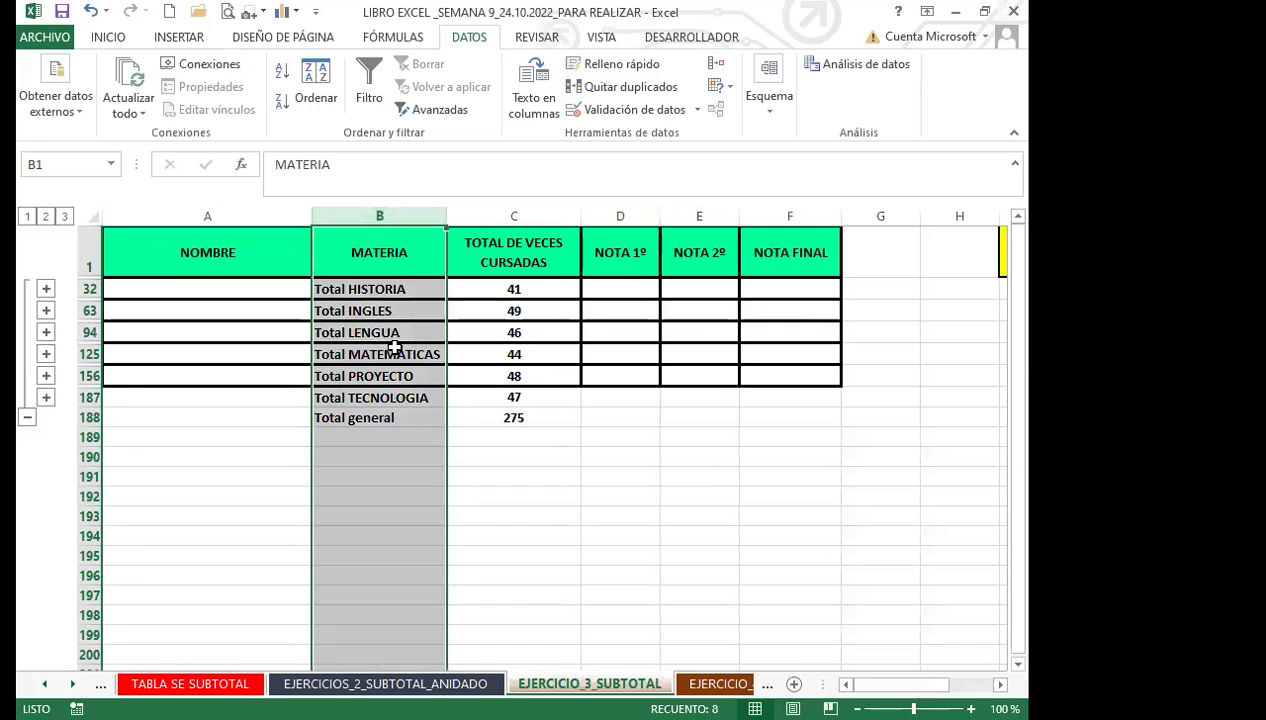
# Compare the HISTORIA and INGLES total rows and inspect the SUBTOTALES formula behind the HISTORIA total.
pyautogui.click(403, 289)
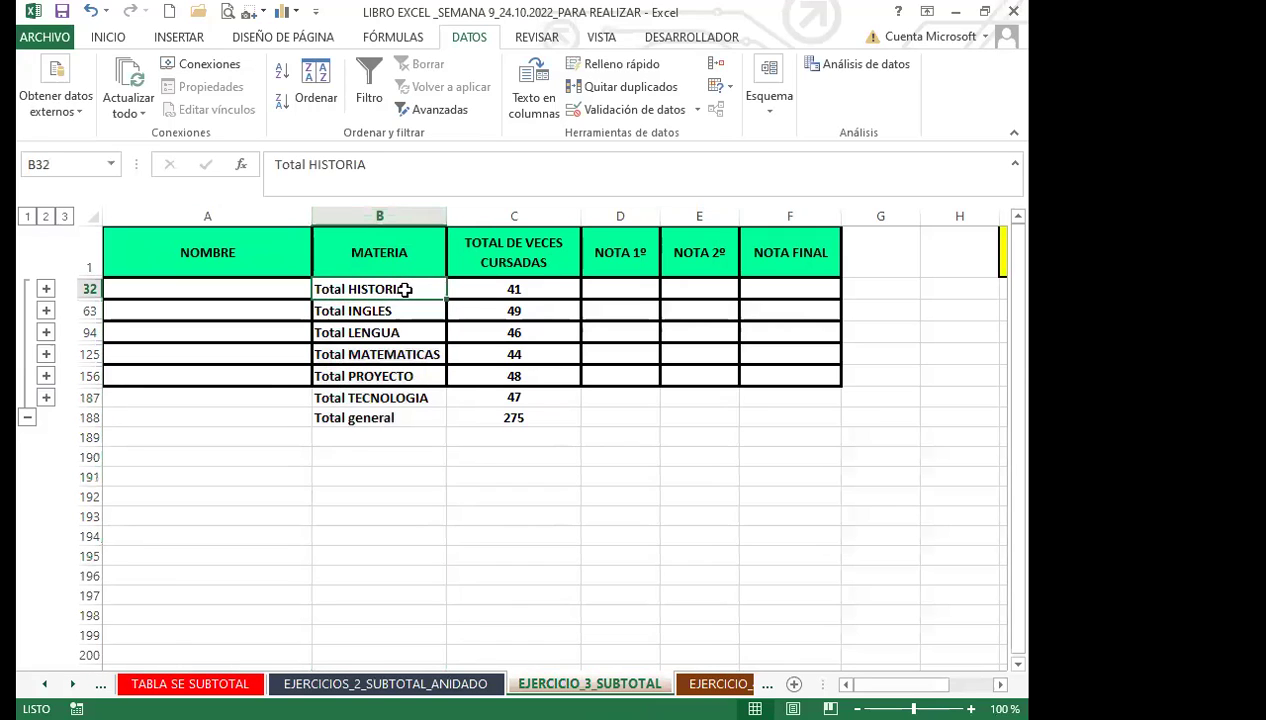
pyautogui.click(410, 311)
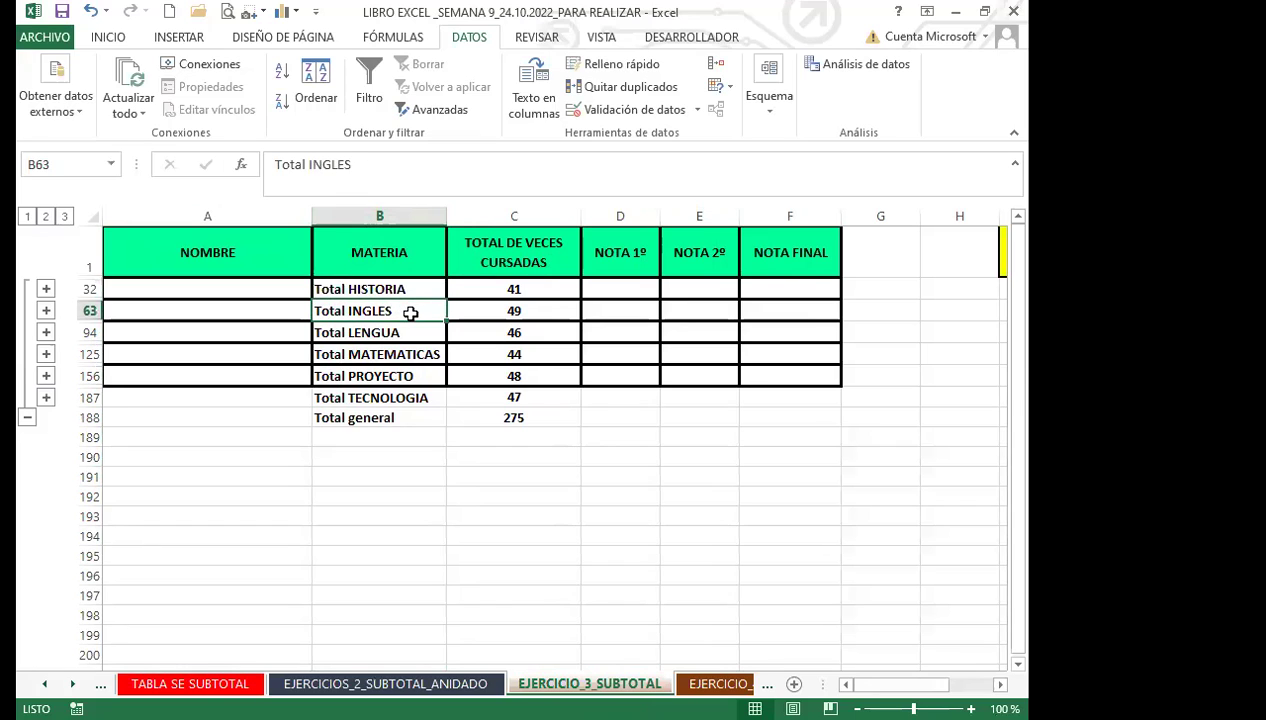
pyautogui.click(403, 288)
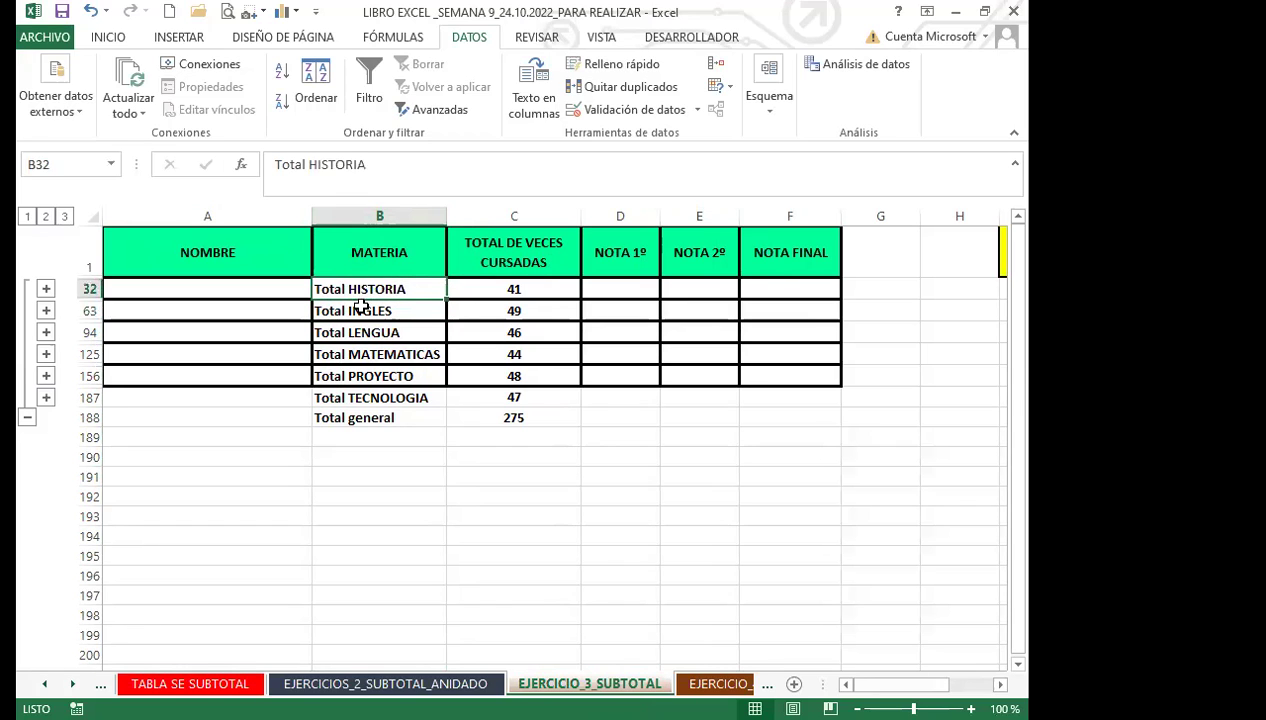
pyautogui.click(360, 307)
pyautogui.click(371, 289)
pyautogui.click(489, 285)
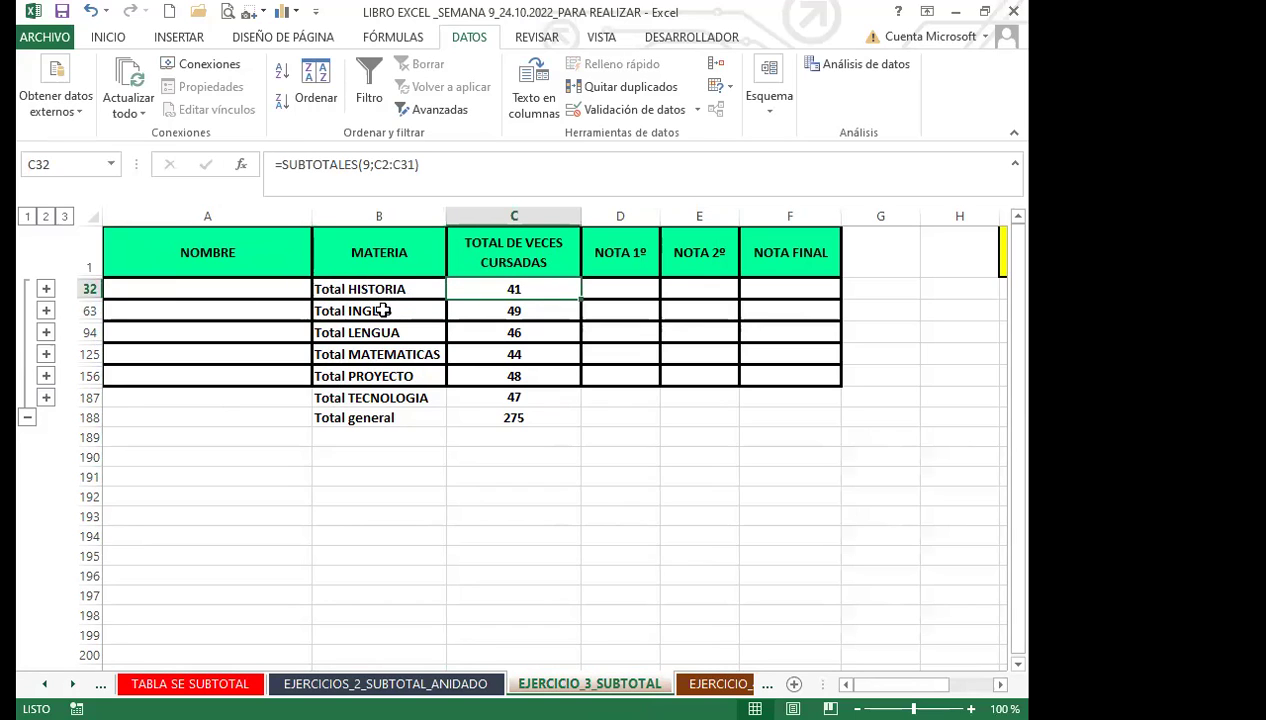
# Expand the outline to all detail rows and examine where the HISTORIA and INGLES groups end with their total rows.
pyautogui.click(64, 216)
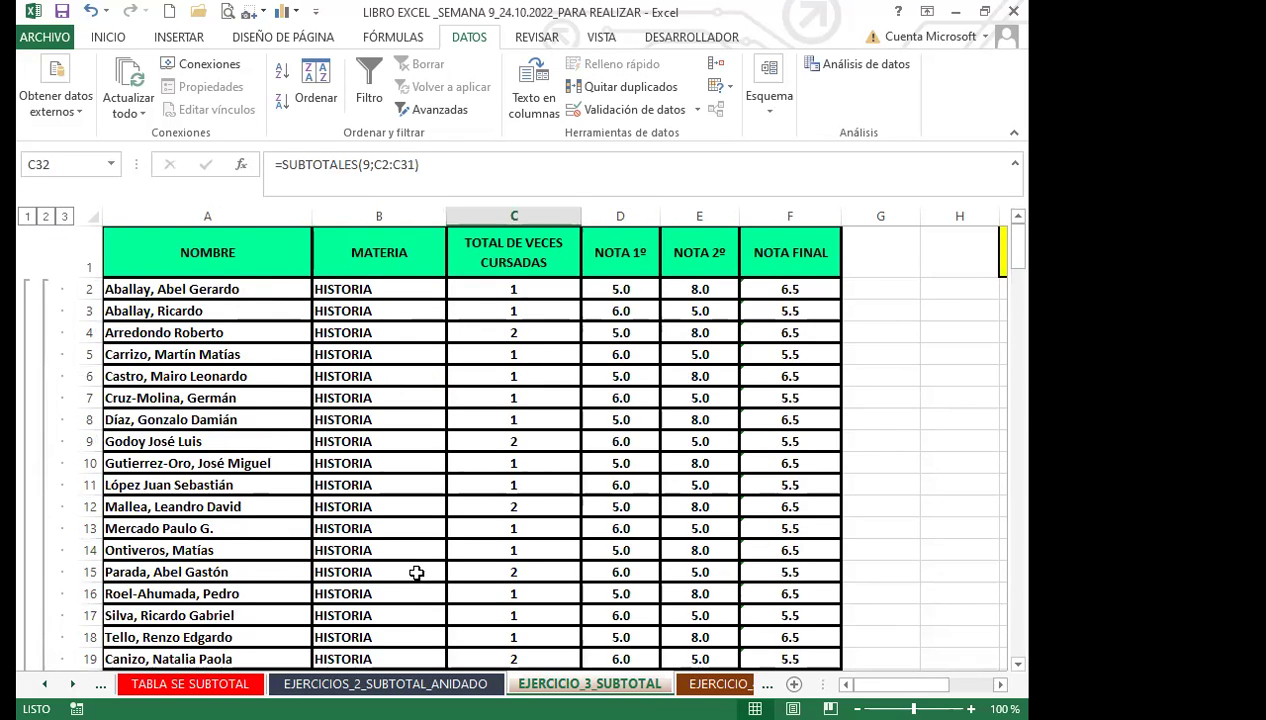
pyautogui.scroll(-5, 416, 572)
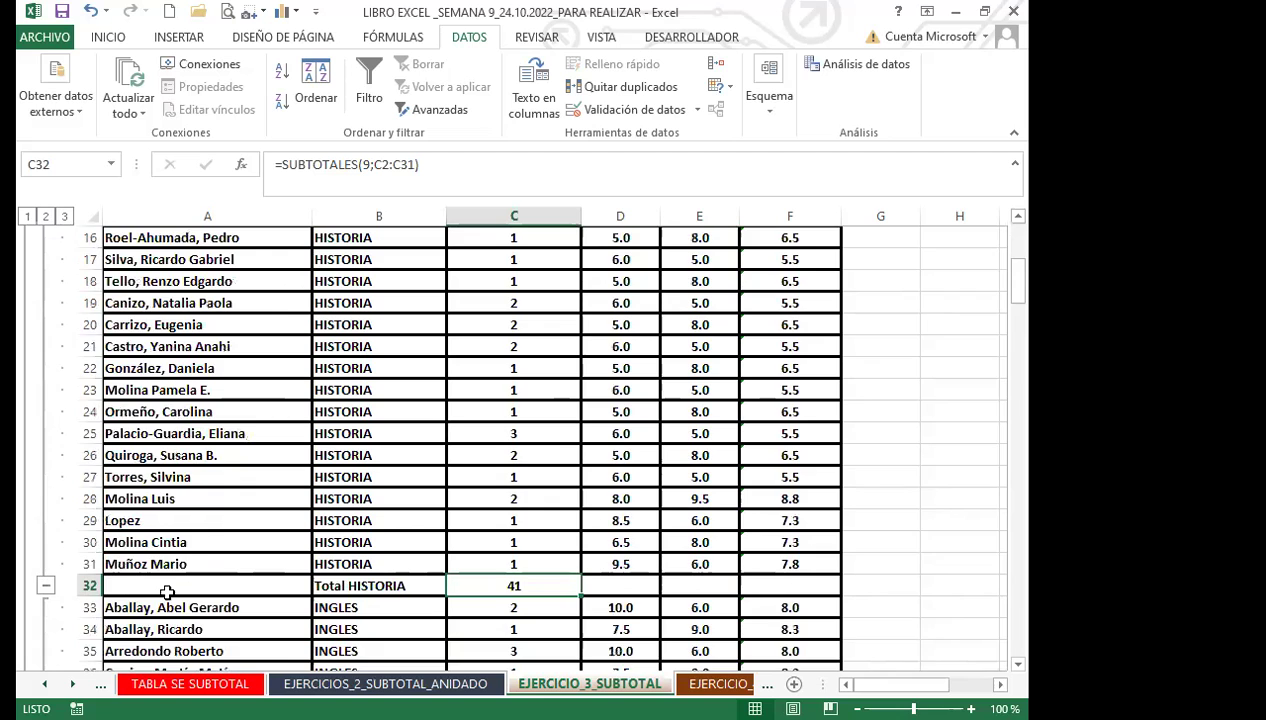
pyautogui.scroll(5, 167, 592)
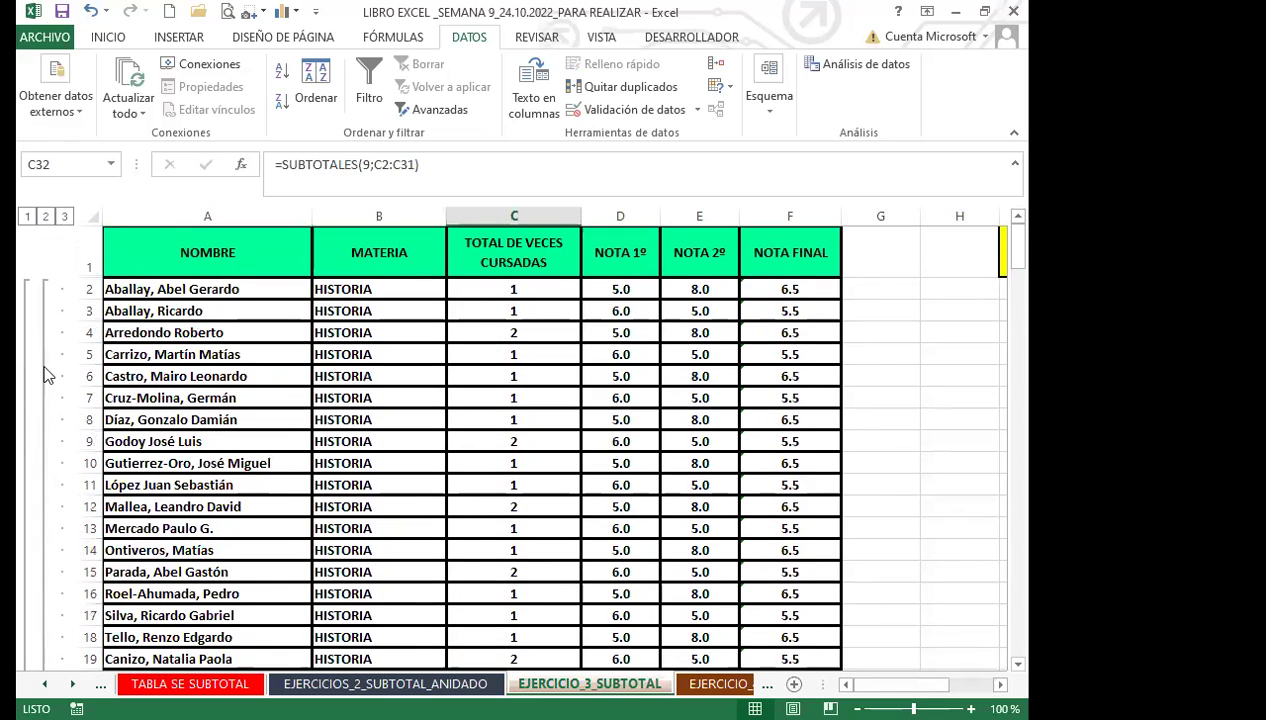
pyautogui.scroll(-6, 180, 550)
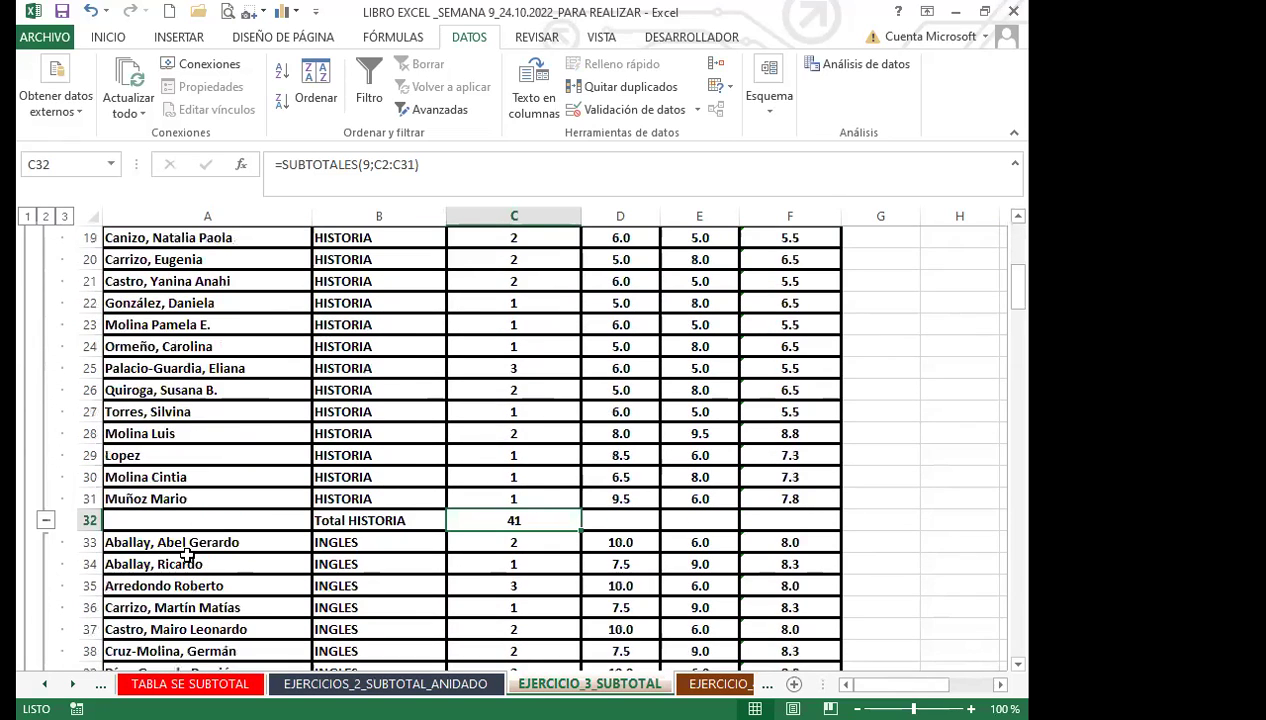
pyautogui.scroll(-3, 187, 555)
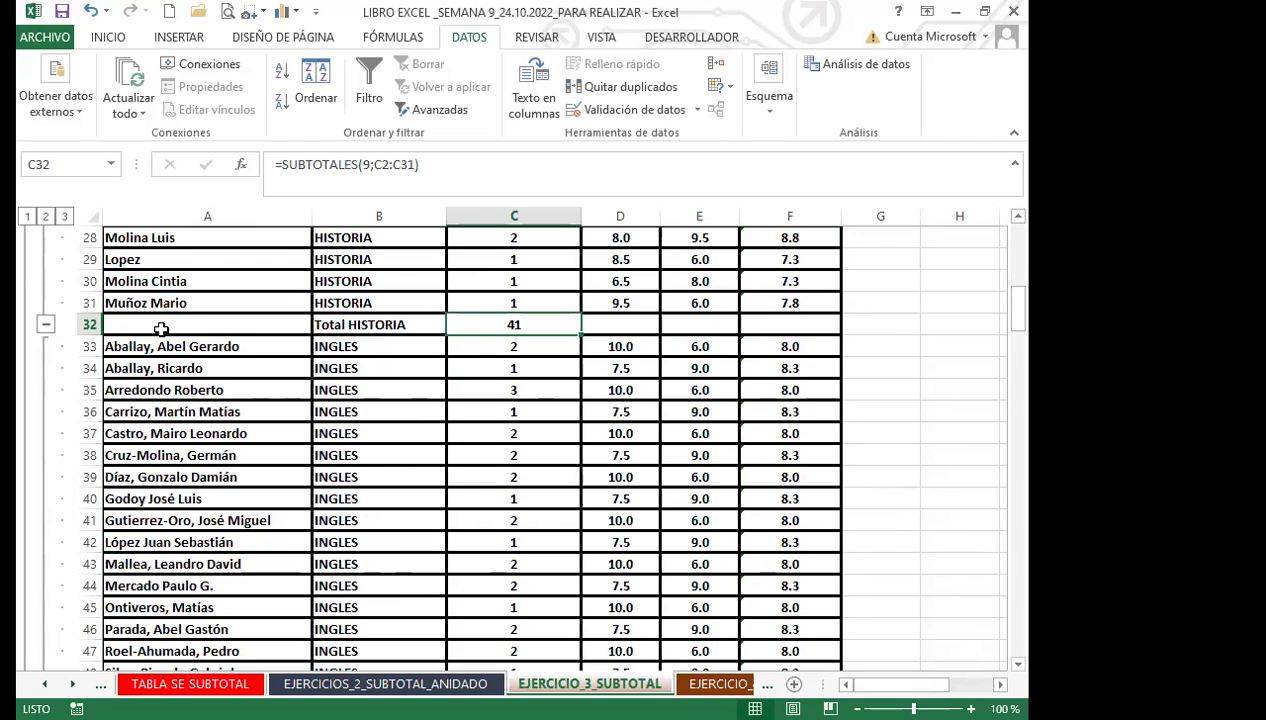
pyautogui.scroll(-4, 127, 535)
pyautogui.scroll(-5, 127, 535)
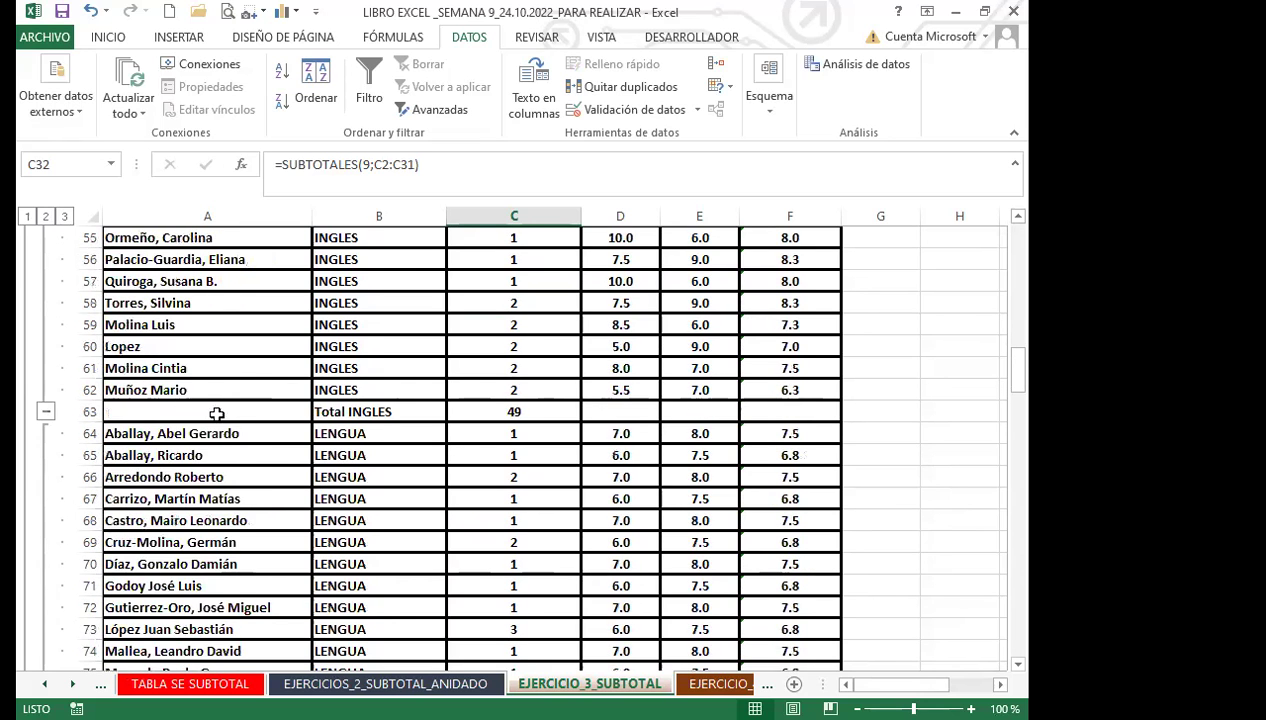
# Review the TOTAL DE VECES CURSADAS values of the individual students in the HISTORIA and INGLES groups against their total rows.
pyautogui.scroll(12, 216, 413)
pyautogui.scroll(6, 270, 508)
pyautogui.scroll(-2, 565, 396)
pyautogui.scroll(-6, 570, 520)
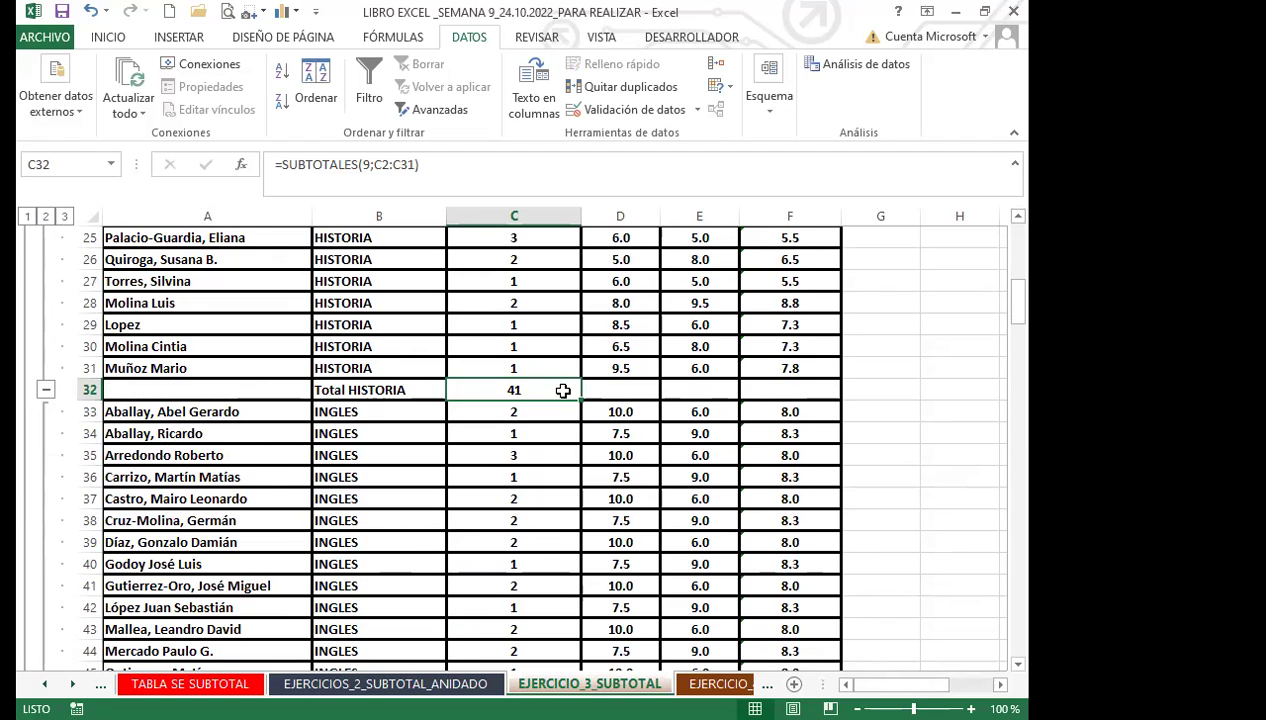
pyautogui.scroll(8, 513, 421)
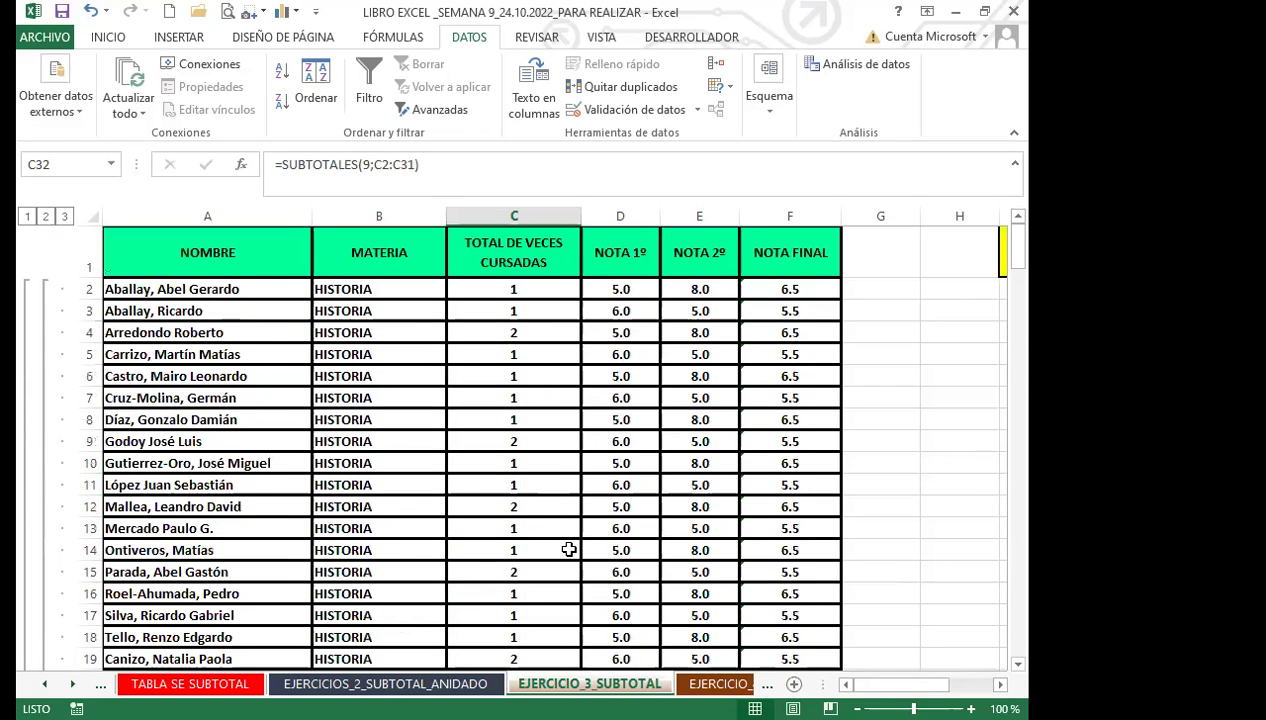
pyautogui.scroll(-6, 568, 549)
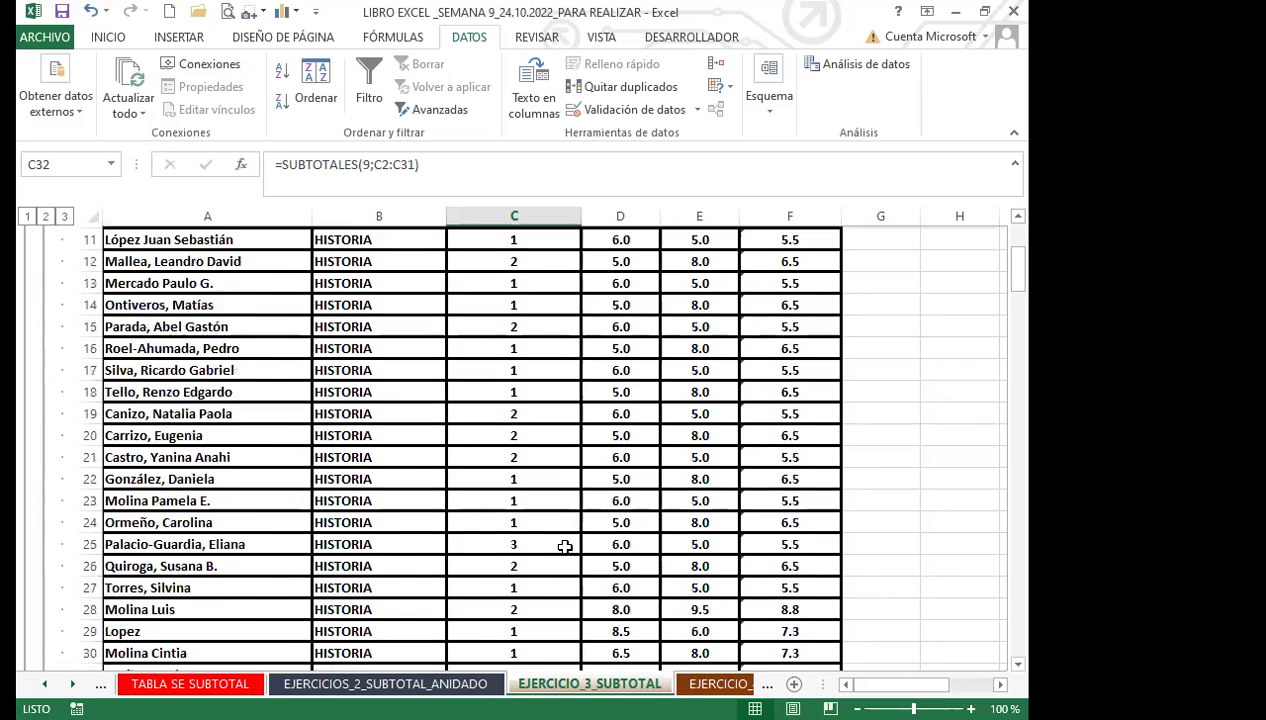
pyautogui.click(529, 366)
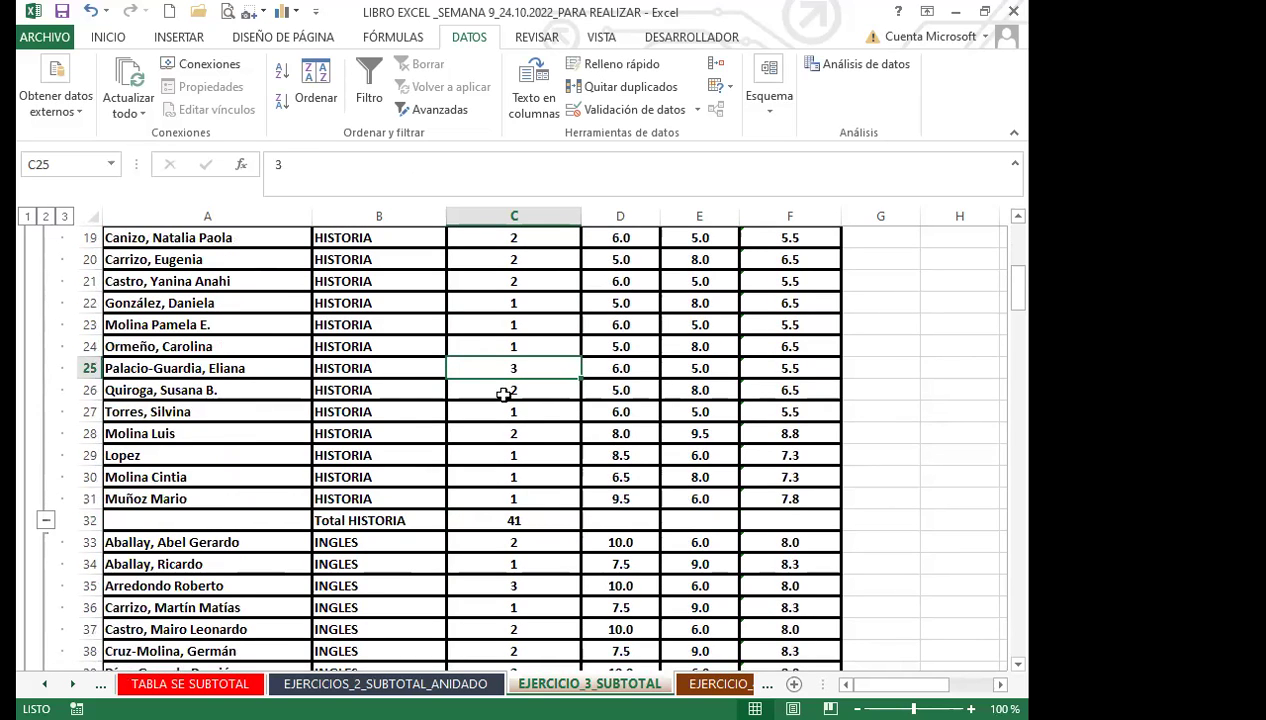
pyautogui.scroll(-4, 558, 527)
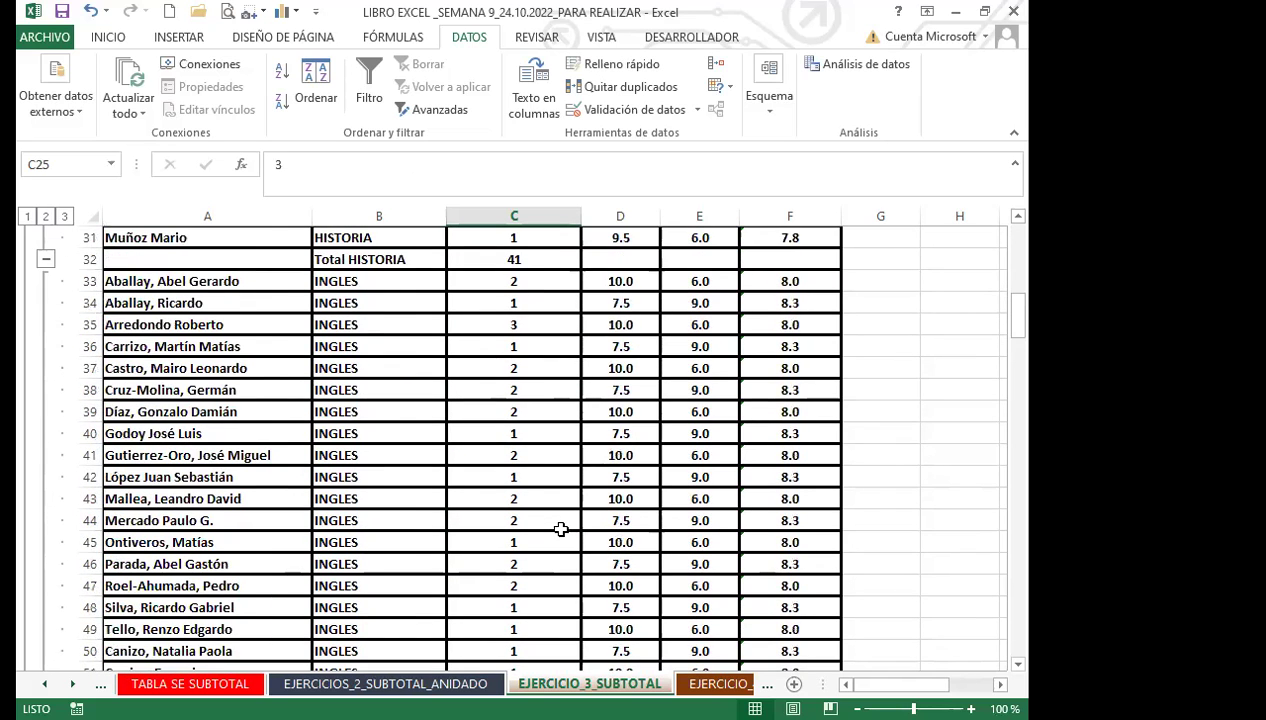
pyautogui.scroll(-7, 561, 529)
pyautogui.scroll(17, 545, 527)
pyautogui.scroll(-1, 340, 430)
pyautogui.scroll(1, 318, 408)
pyautogui.click(367, 291)
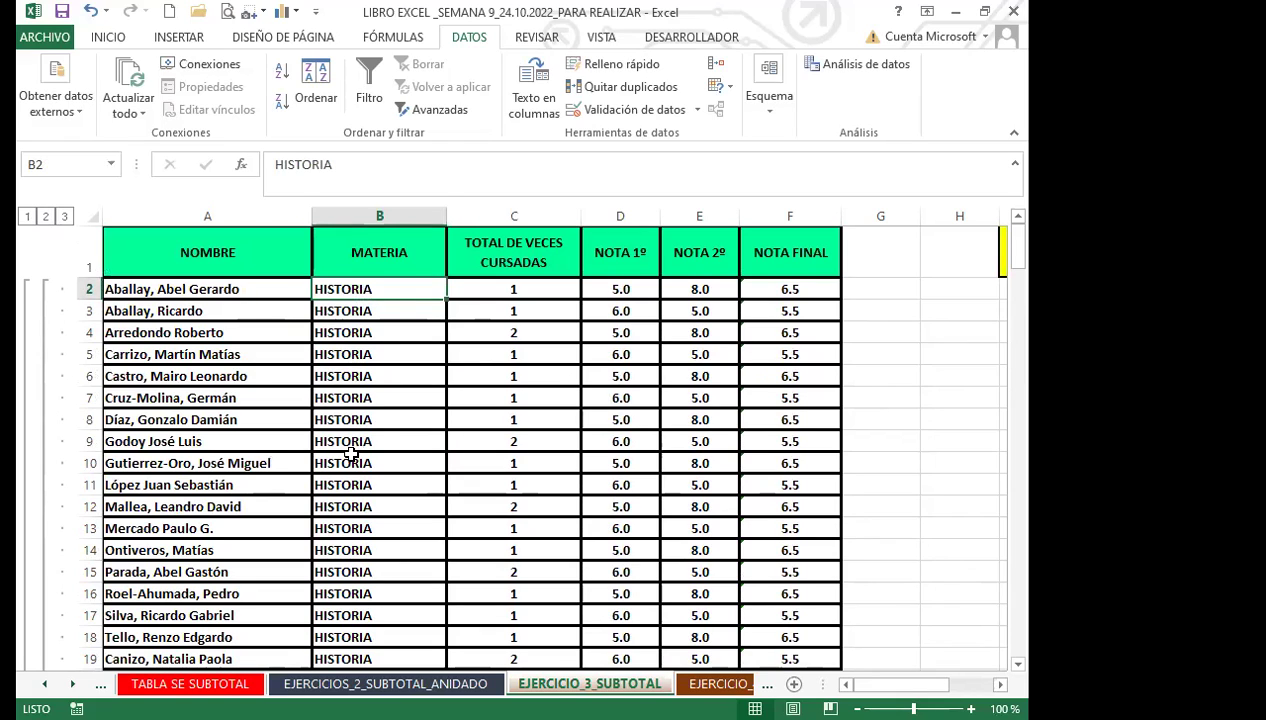
# Collapse the outline to the total per subject and check the MATEMATICAS and LENGUA total rows.
pyautogui.click(45, 216)
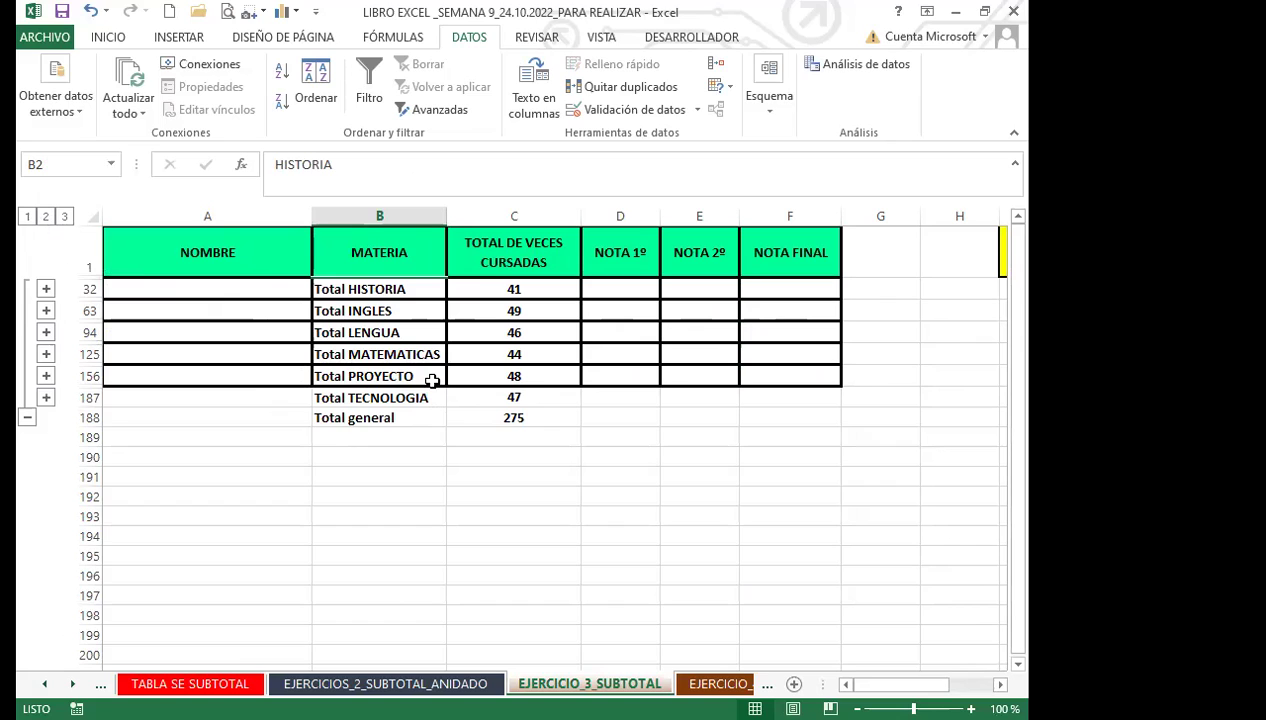
pyautogui.click(410, 348)
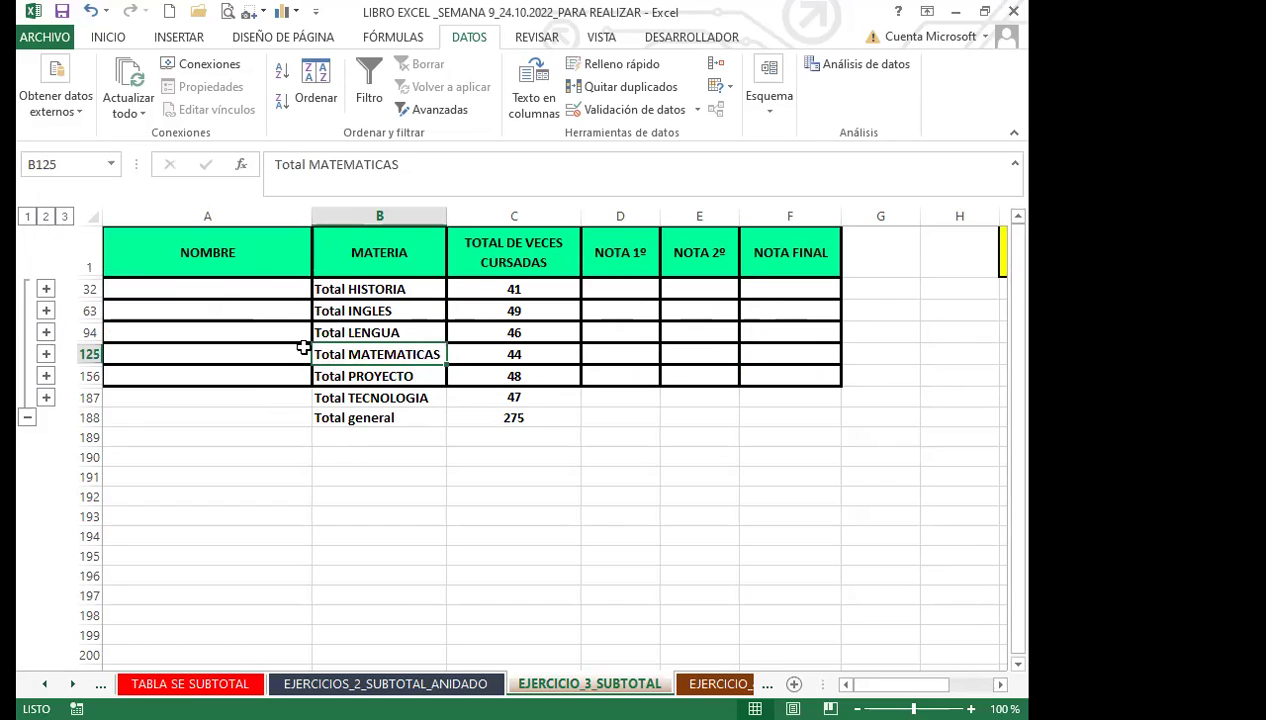
pyautogui.click(396, 333)
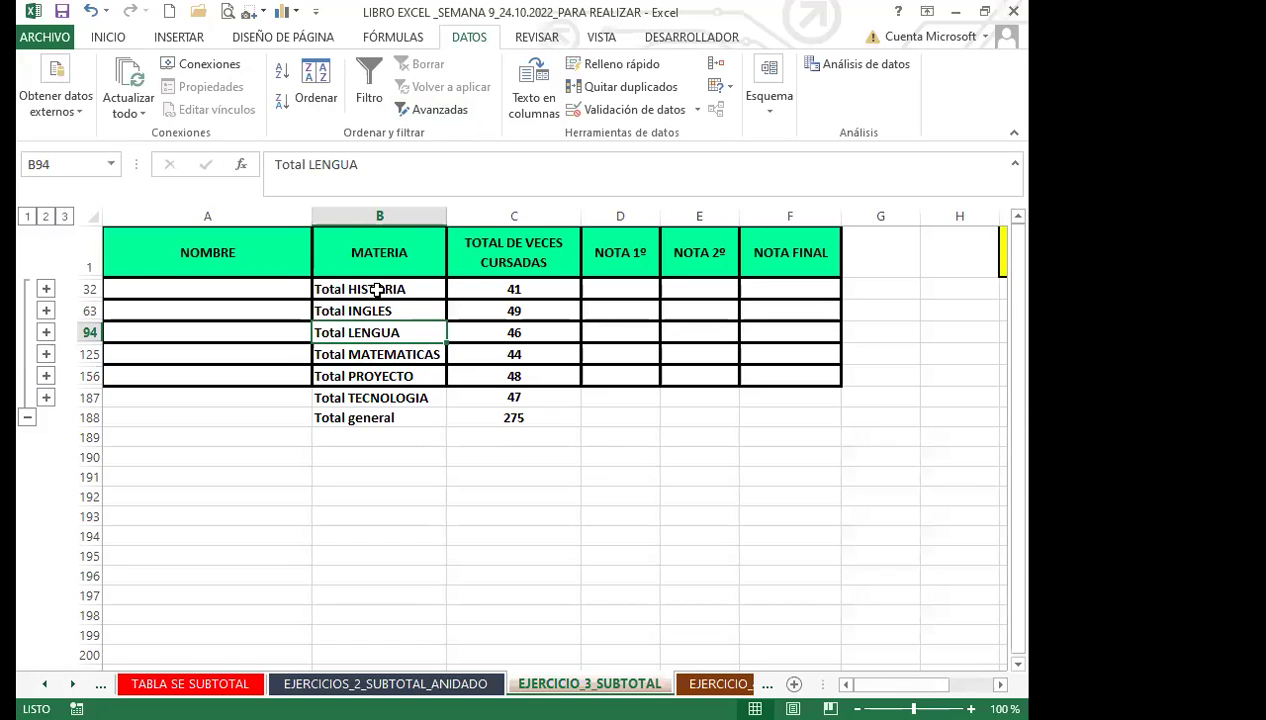
# Switch through the three outline levels and review every expanded subject group down to the Total general row.
pyautogui.click(27, 216)
pyautogui.click(45, 216)
pyautogui.click(65, 216)
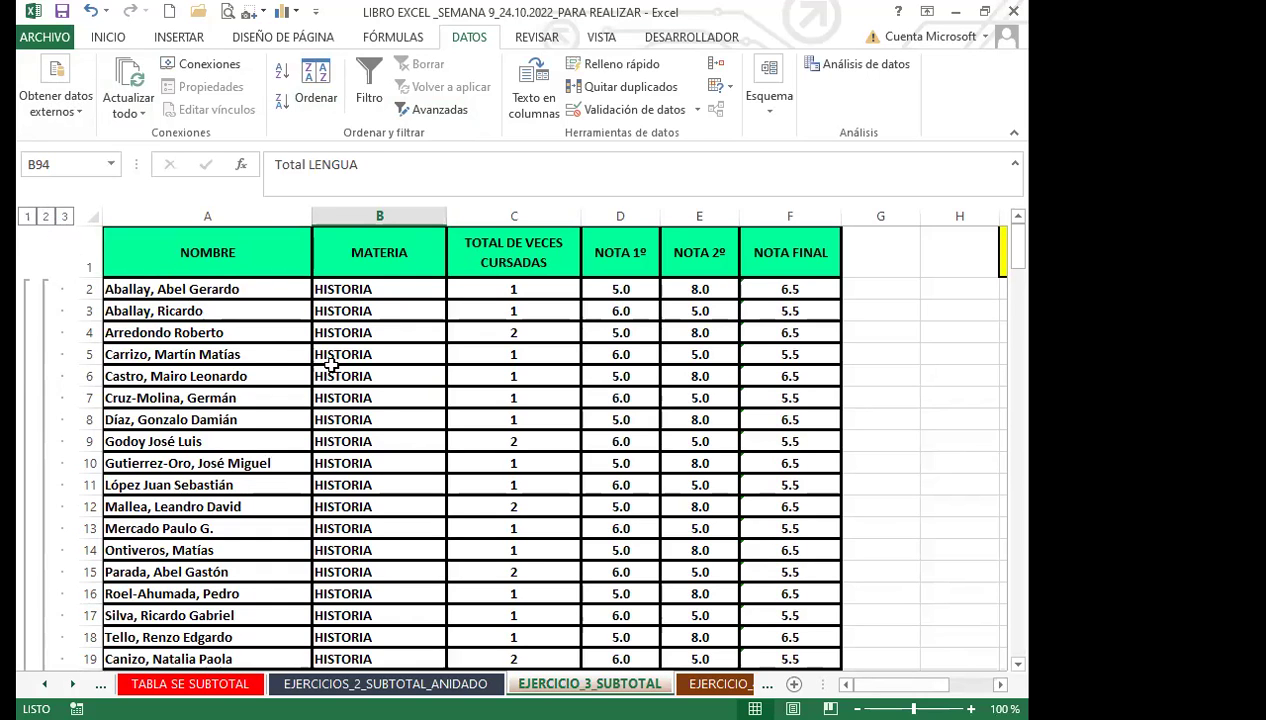
pyautogui.scroll(-17, 481, 517)
pyautogui.scroll(-20, 481, 517)
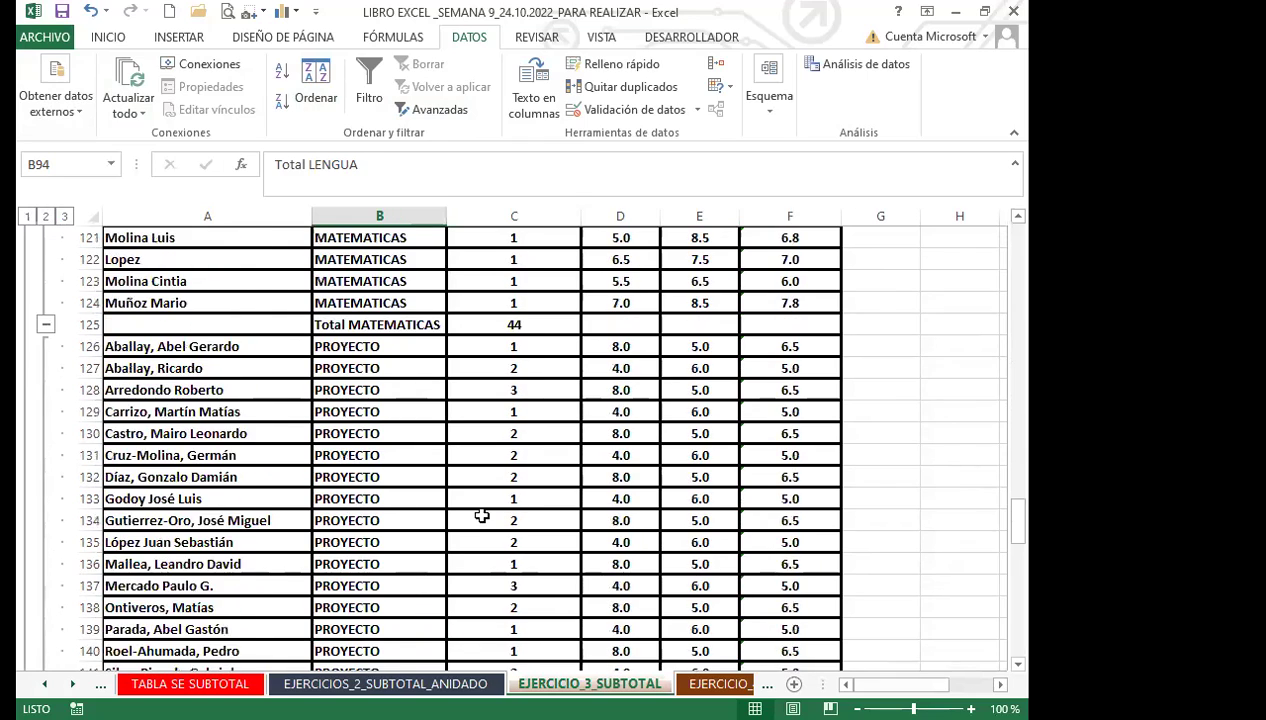
pyautogui.scroll(-20, 481, 517)
pyautogui.scroll(4, 479, 513)
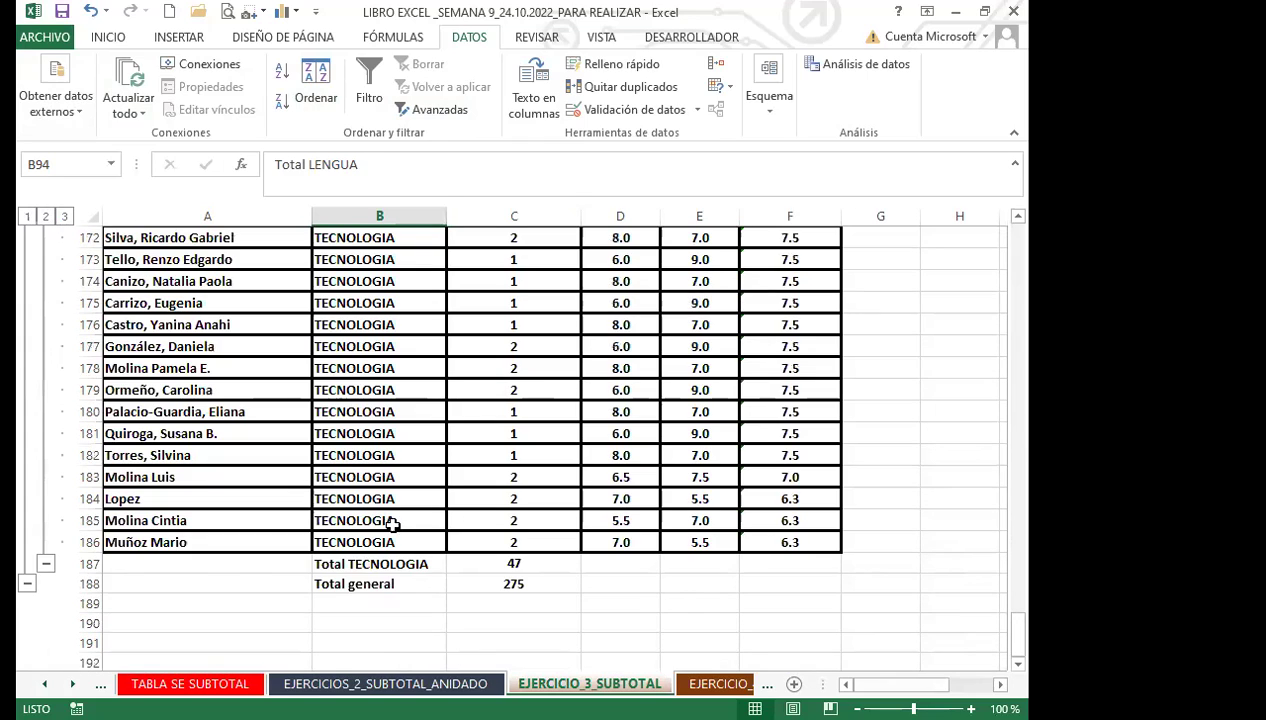
pyautogui.scroll(7, 440, 556)
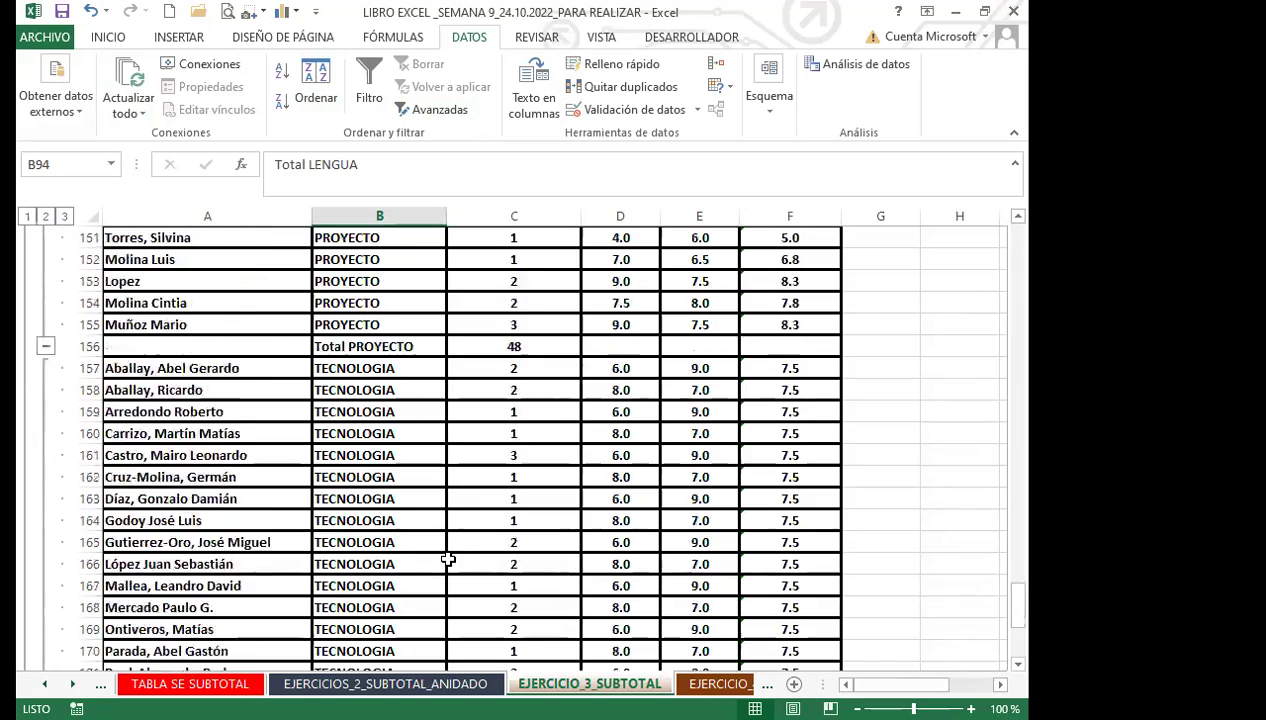
pyautogui.scroll(20, 455, 558)
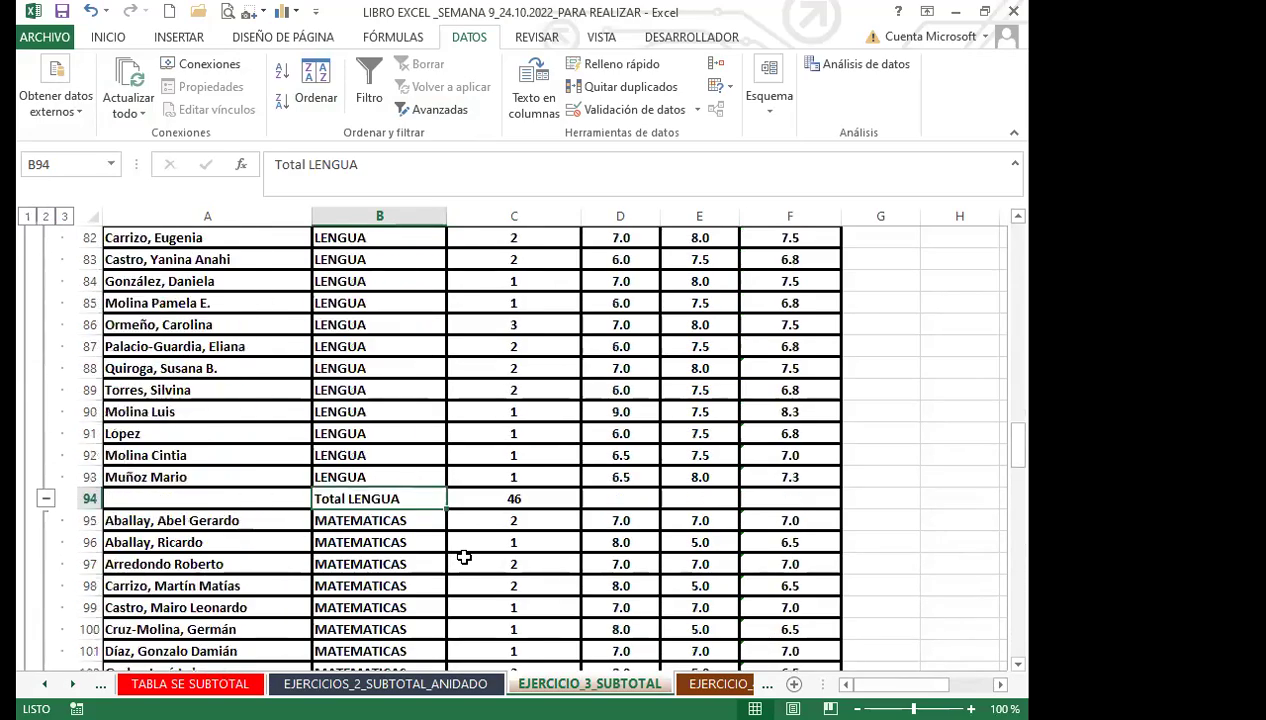
pyautogui.scroll(20, 460, 545)
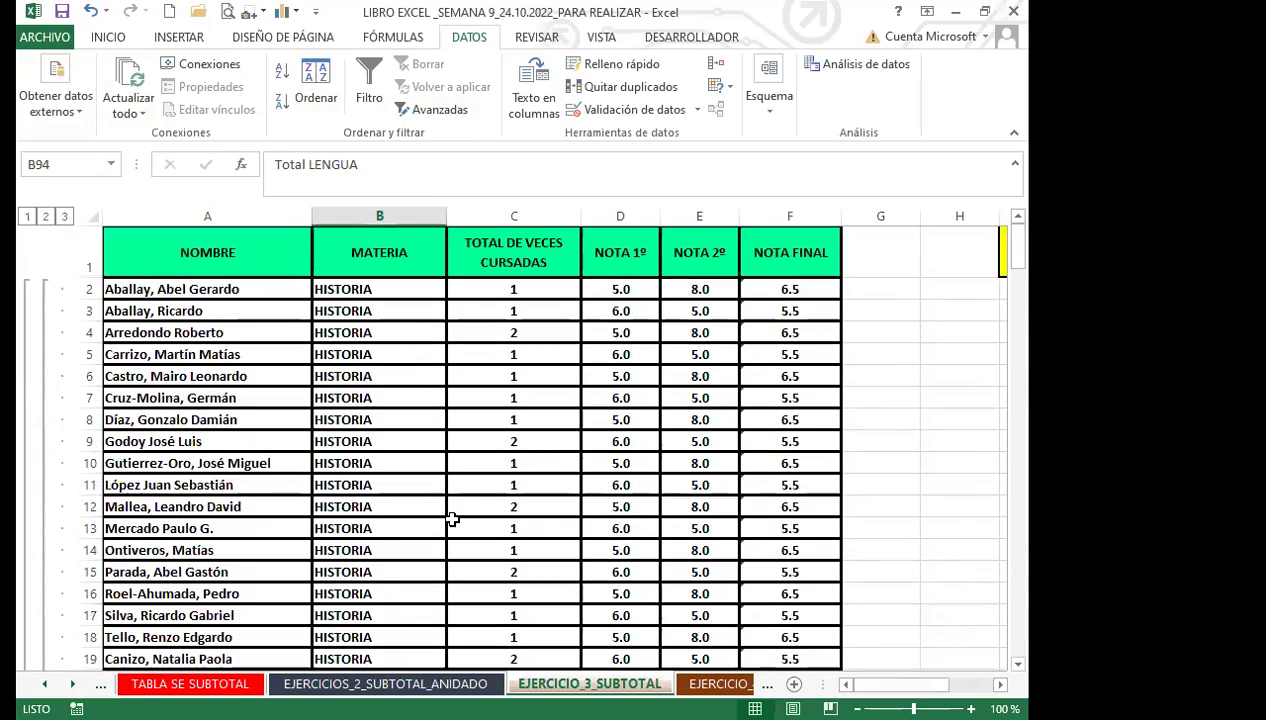
pyautogui.click(408, 441)
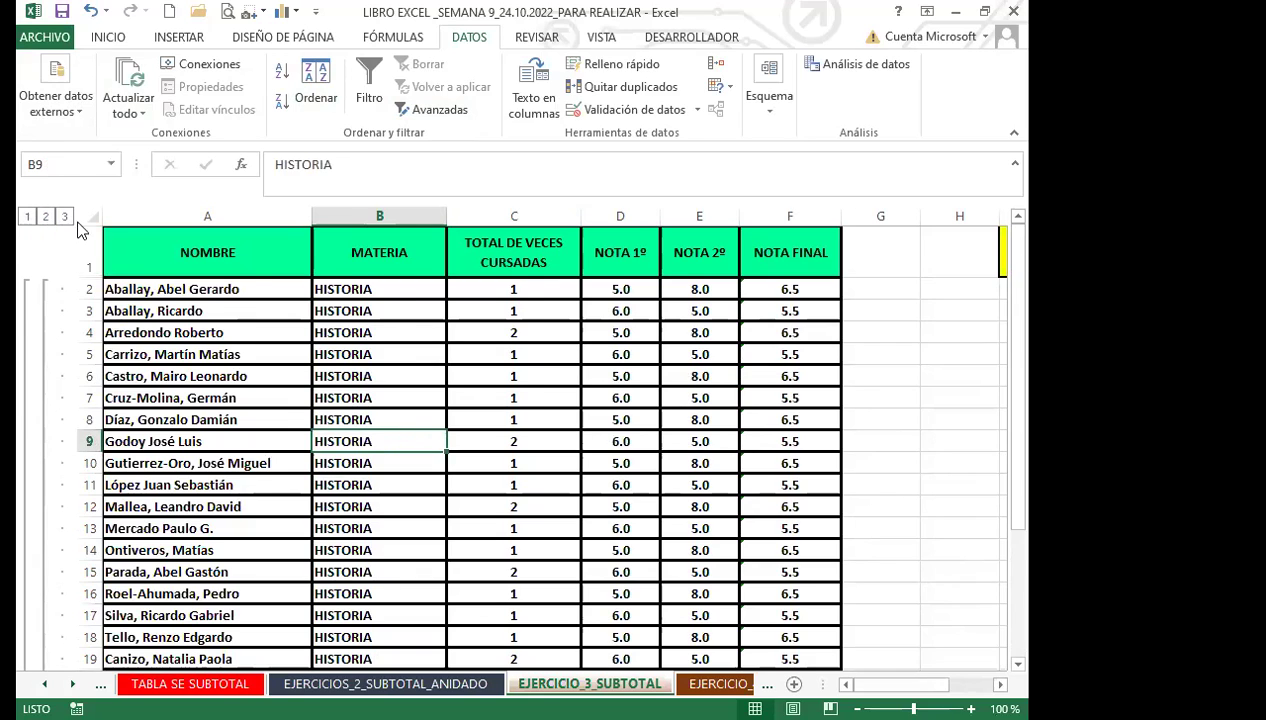
# Collapse the outline to the subject totals and undo the last two outline level changes.
pyautogui.click(45, 216)
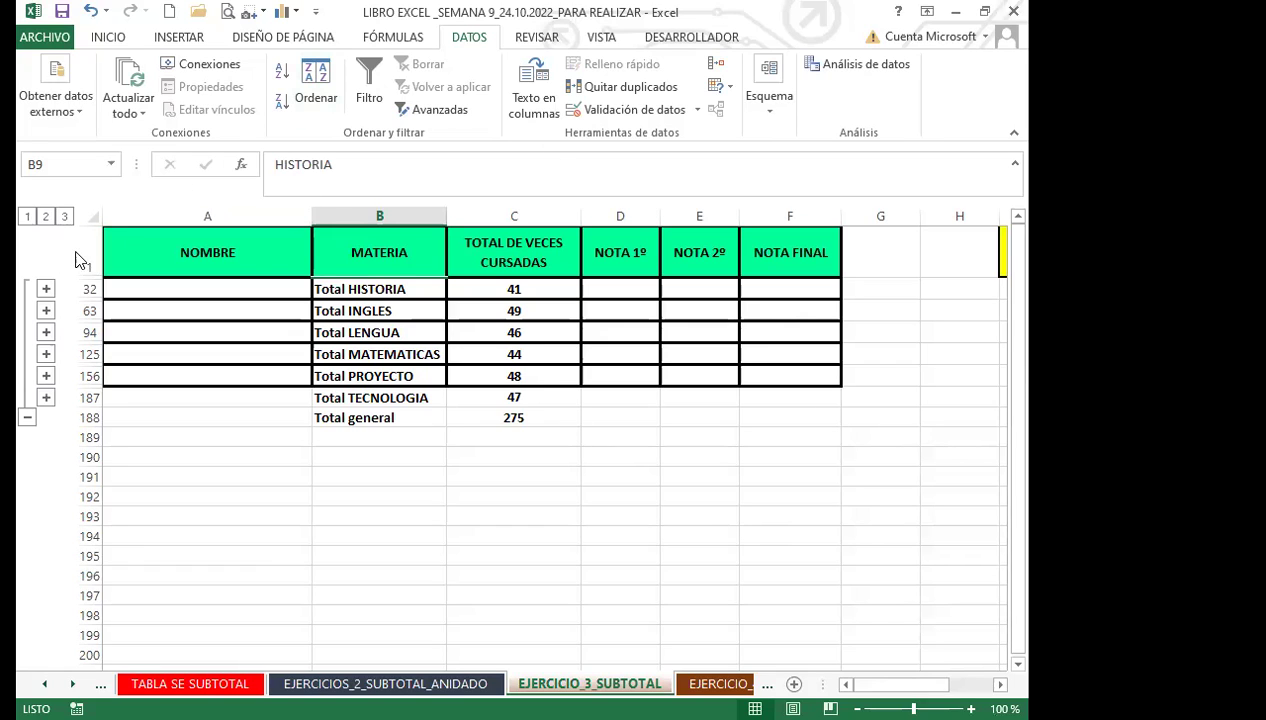
pyautogui.click(400, 309)
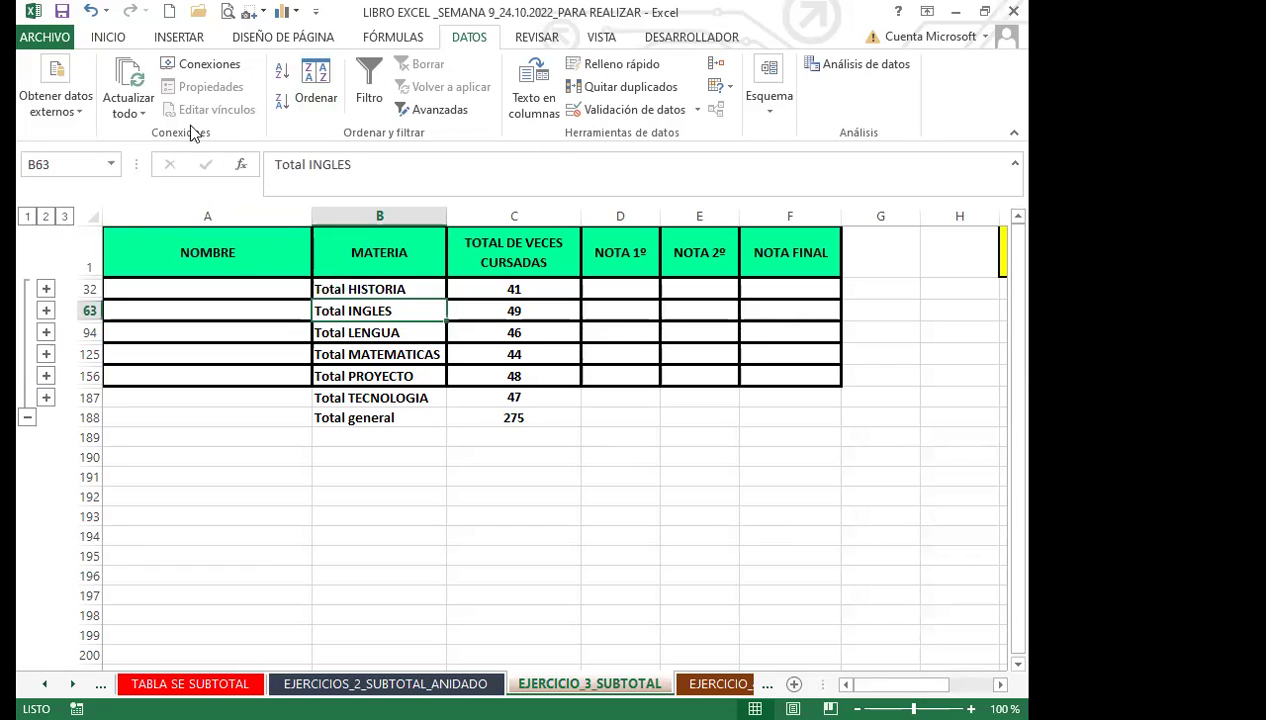
pyautogui.click(90, 11)
pyautogui.click(90, 11)
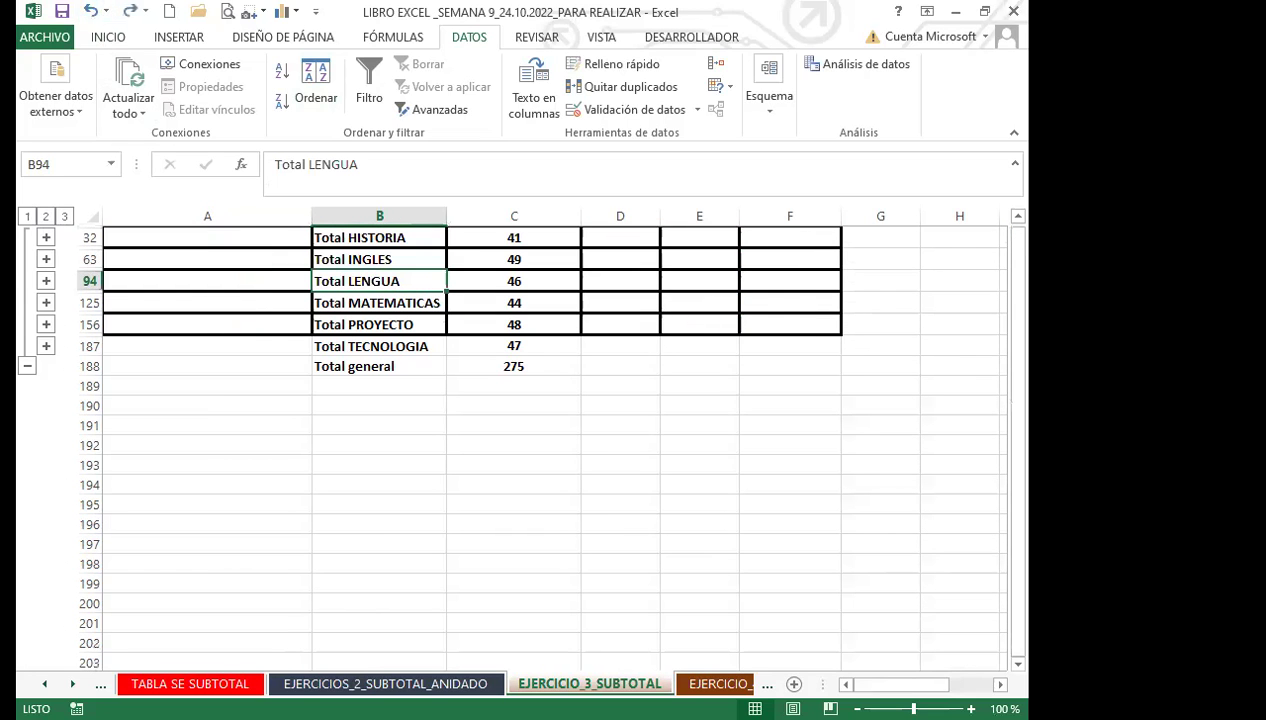
pyautogui.click(642, 559)
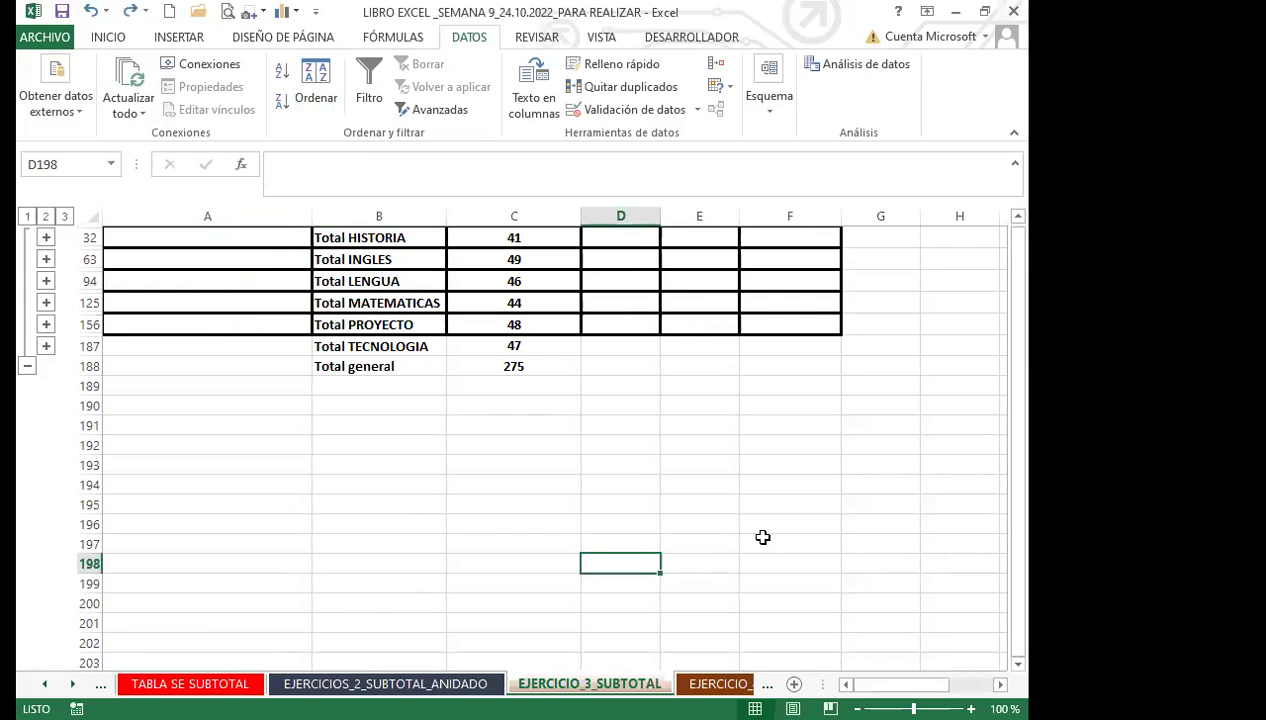
pyautogui.click(762, 537)
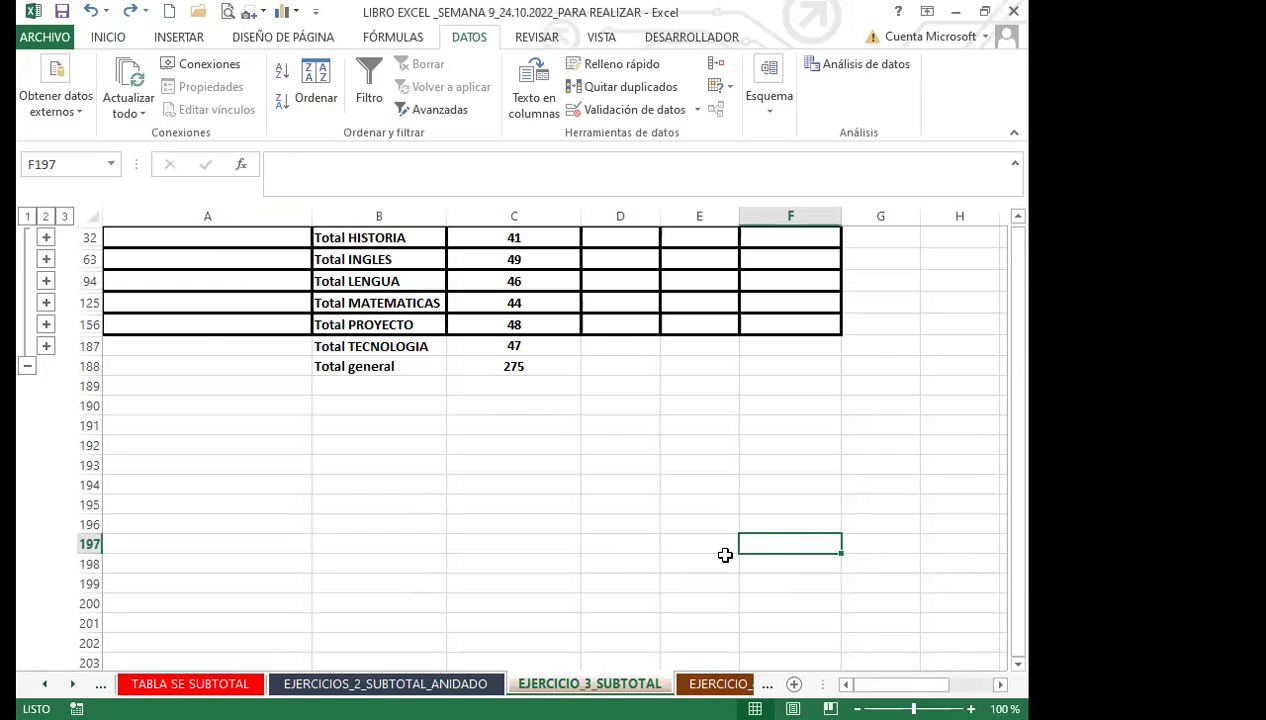
pyautogui.click(663, 552)
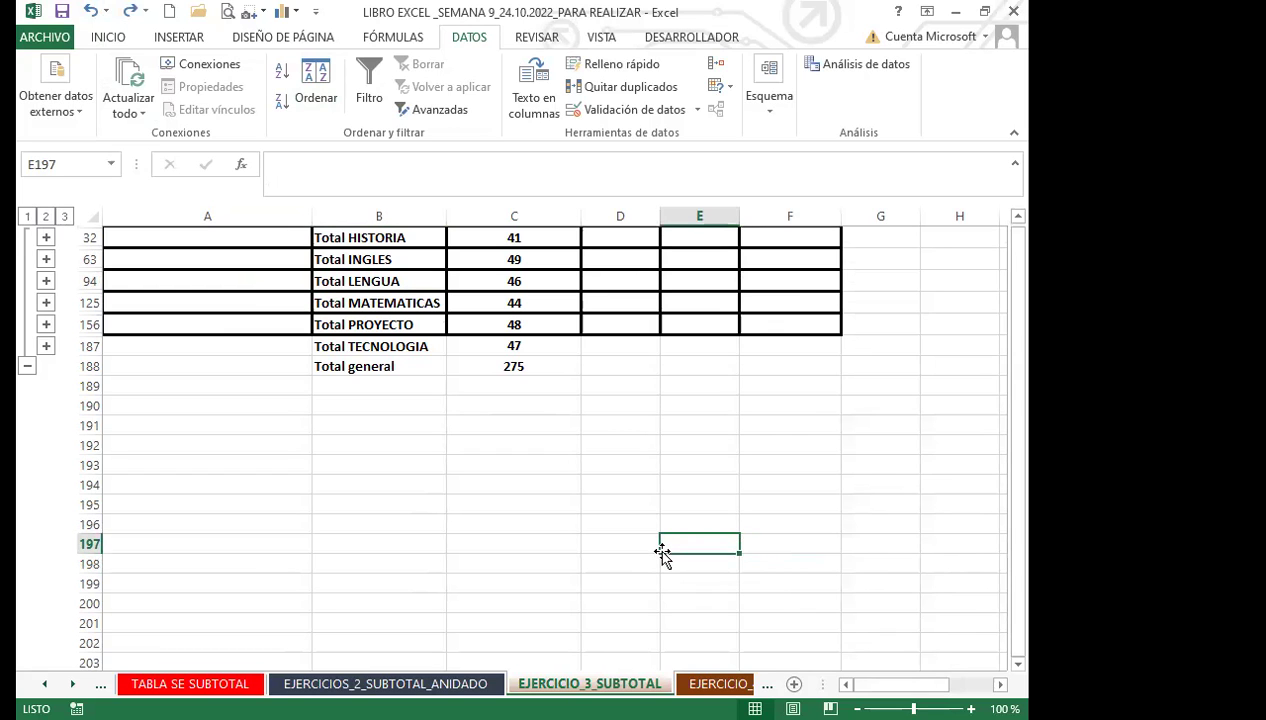
pyautogui.click(865, 537)
pyautogui.click(715, 684)
pyautogui.click(438, 684)
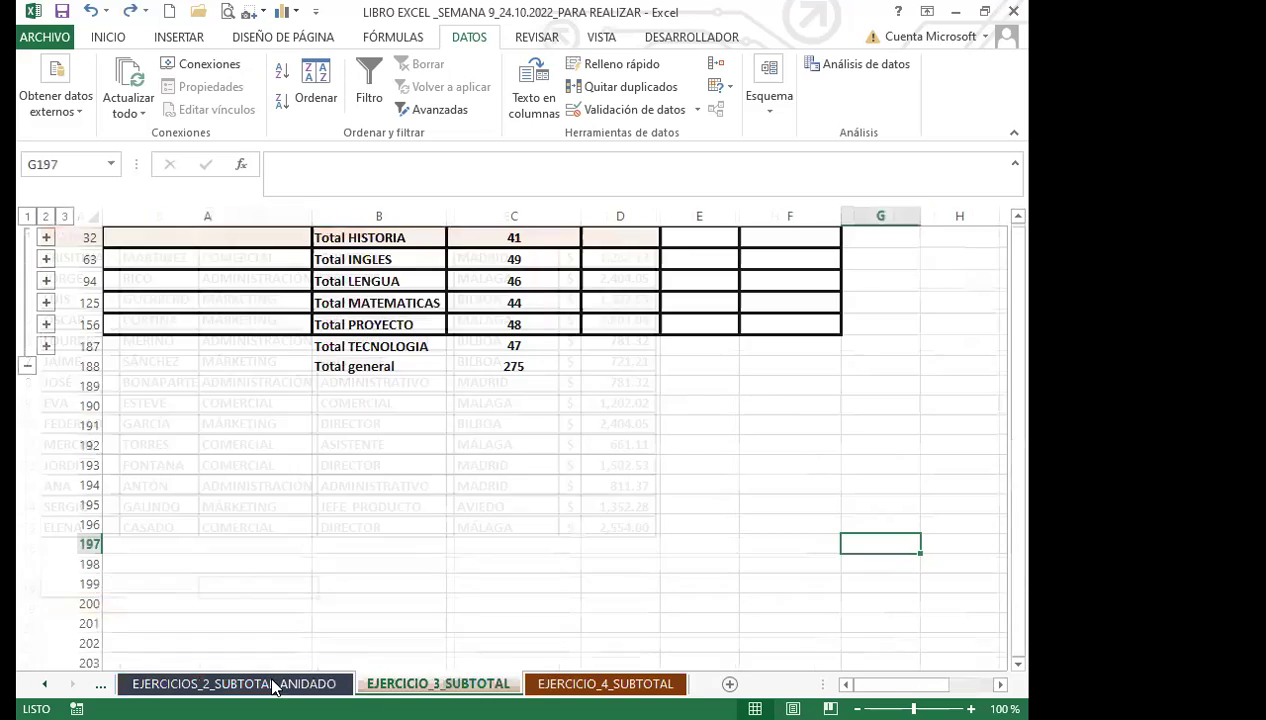
pyautogui.click(258, 684)
pyautogui.click(472, 684)
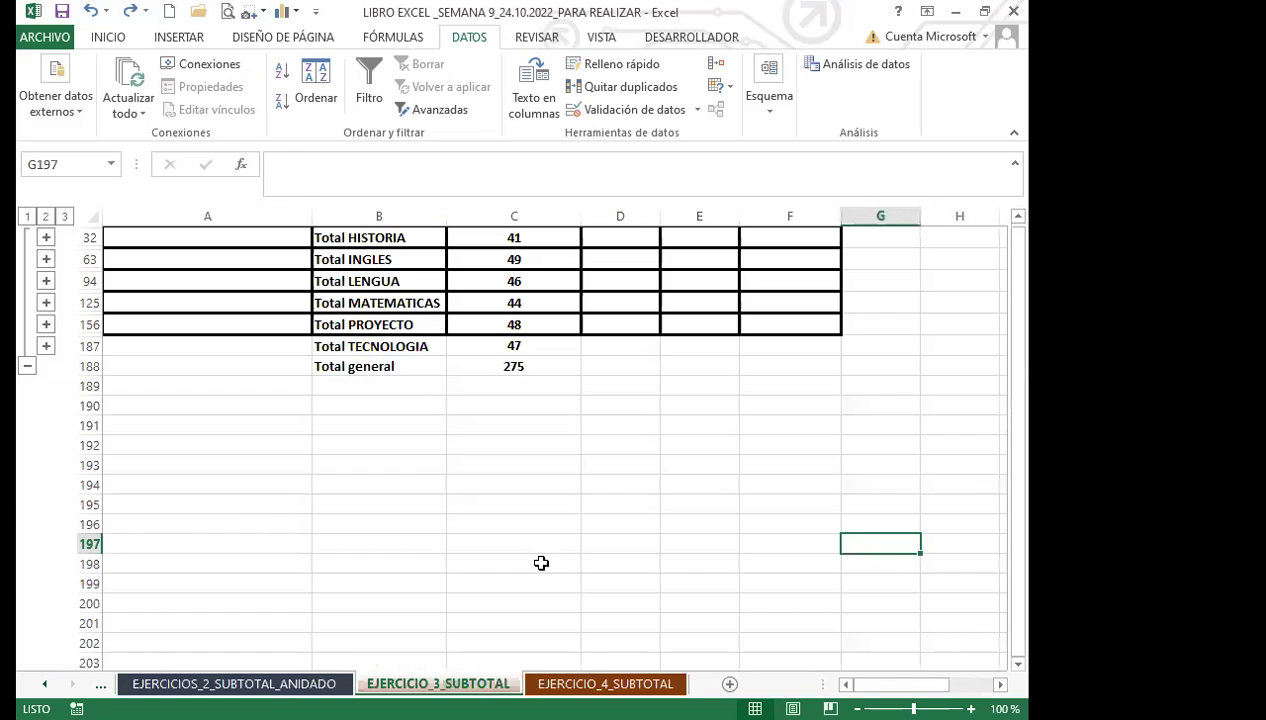
# Undo the previous changes on EJERCICIO_3_SUBTOTAL until the MATERIA subtotals are removed, and check the list down to its last row.
pyautogui.scroll(1, 527, 496)
pyautogui.click(90, 10)
pyautogui.click(90, 10)
pyautogui.click(90, 10)
pyautogui.click(90, 10)
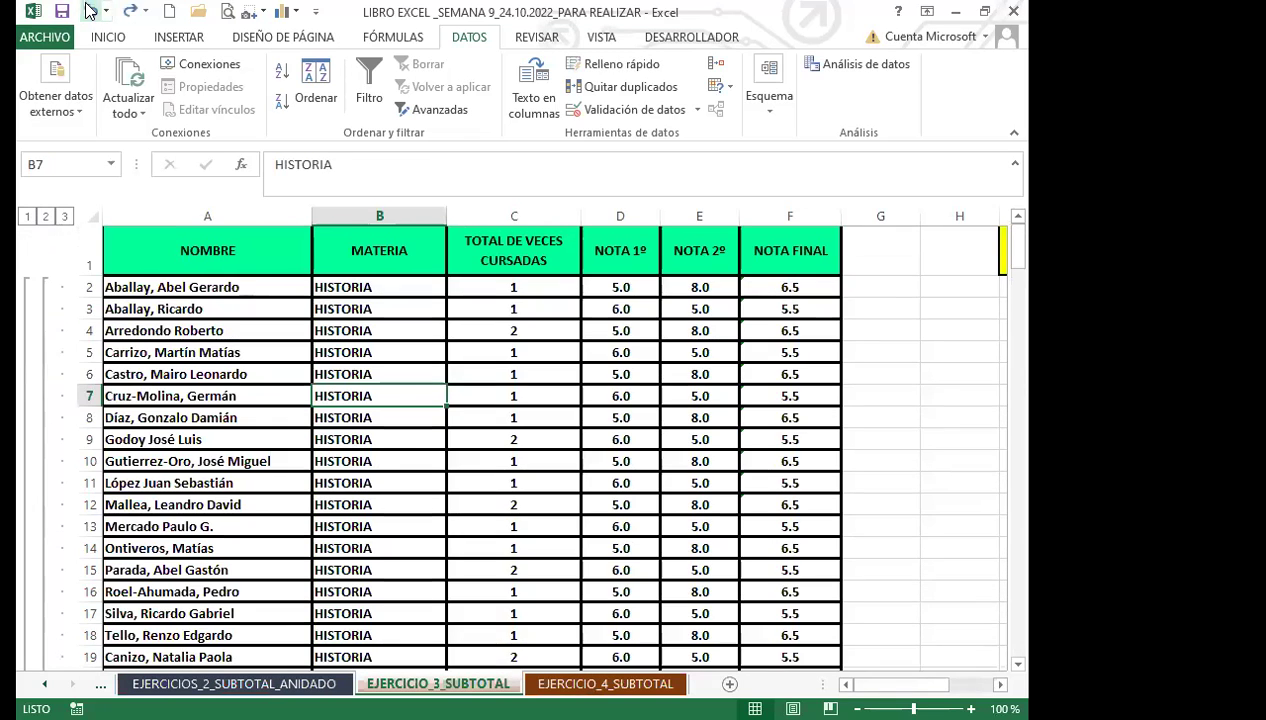
pyautogui.click(90, 10)
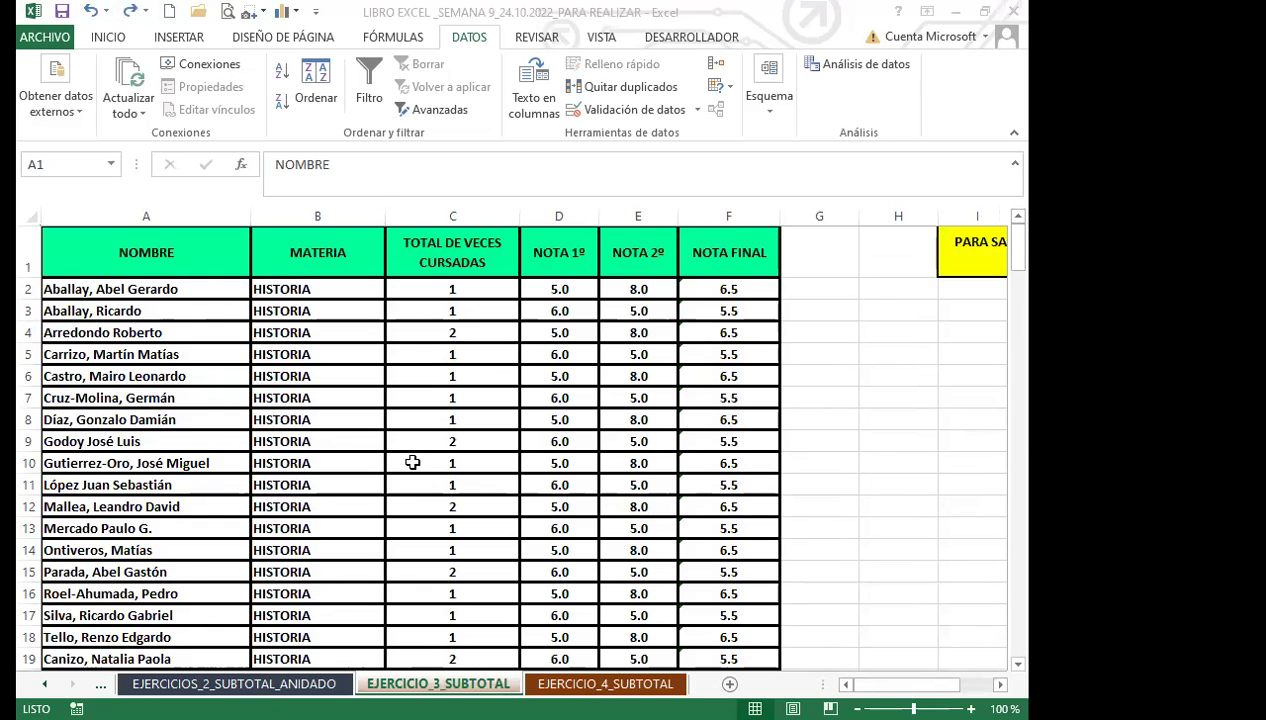
pyautogui.click(305, 441)
pyautogui.scroll(-20, 305, 483)
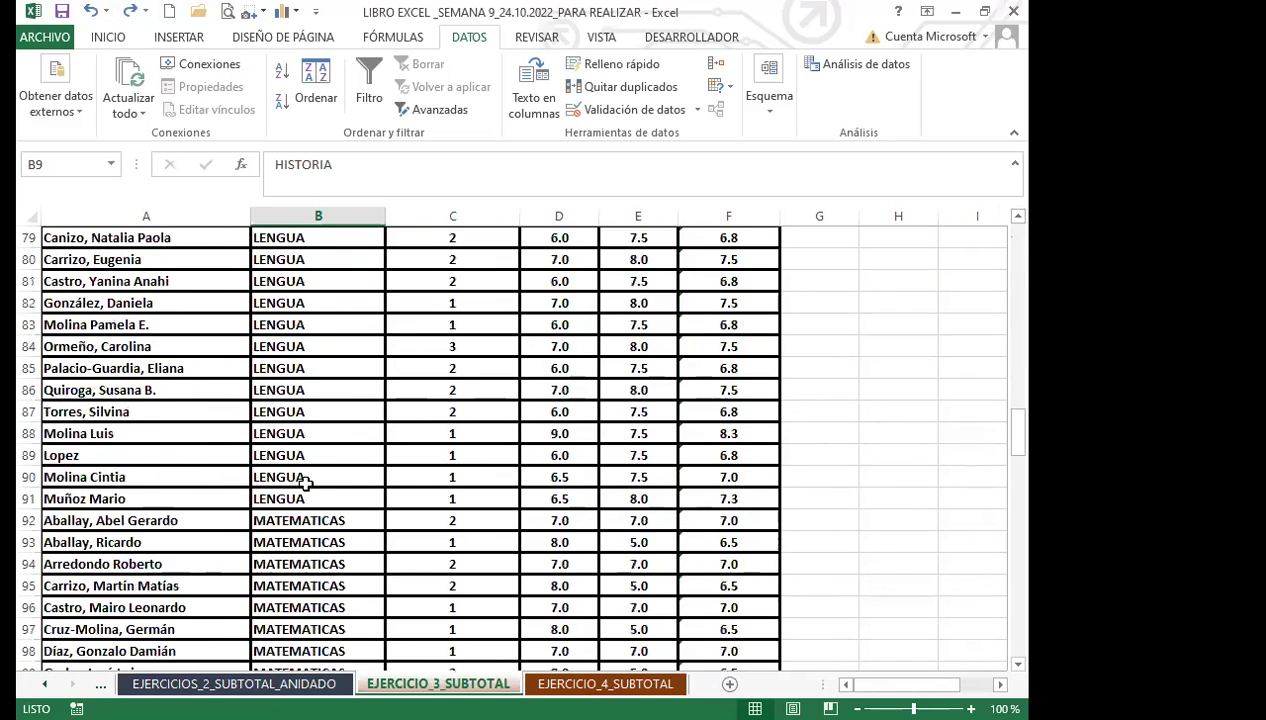
pyautogui.scroll(-4, 305, 483)
pyautogui.scroll(-20, 305, 483)
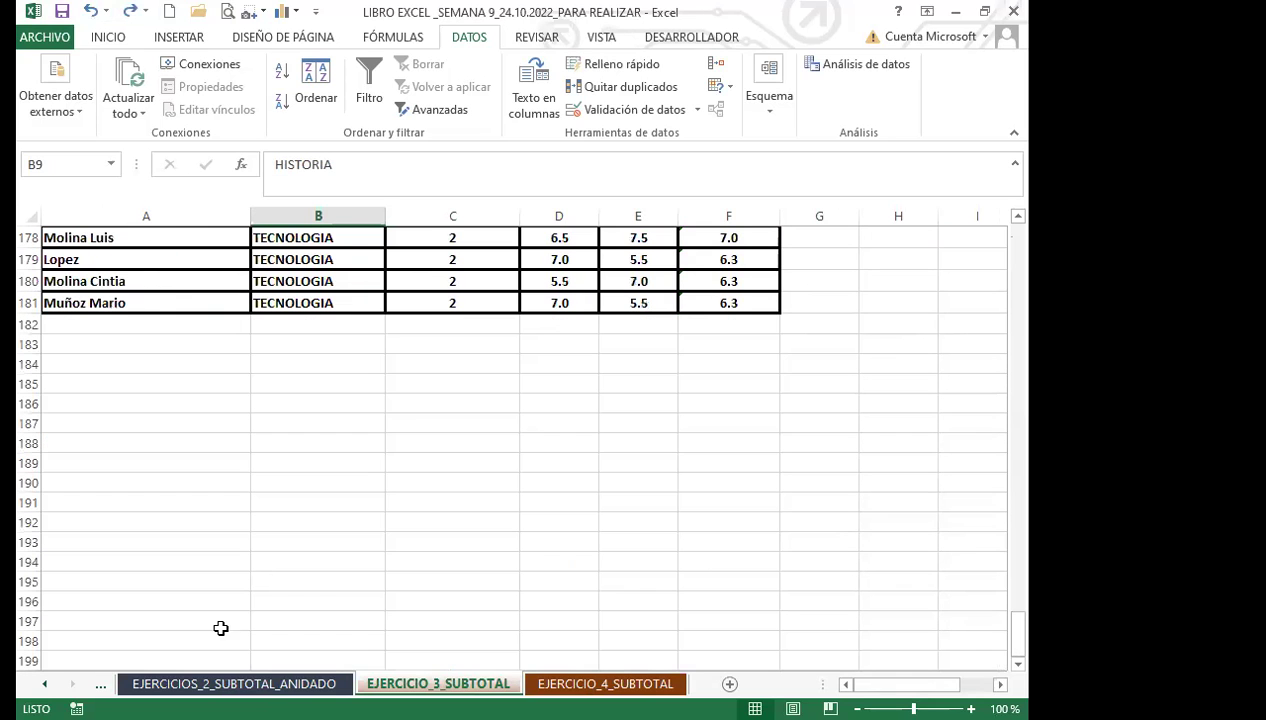
# Go to the EJERCICIO_1_SUBTOTAL sheet and select a cell in the BANCO column of the sales table.
pyautogui.click(44, 684)
pyautogui.click(44, 684)
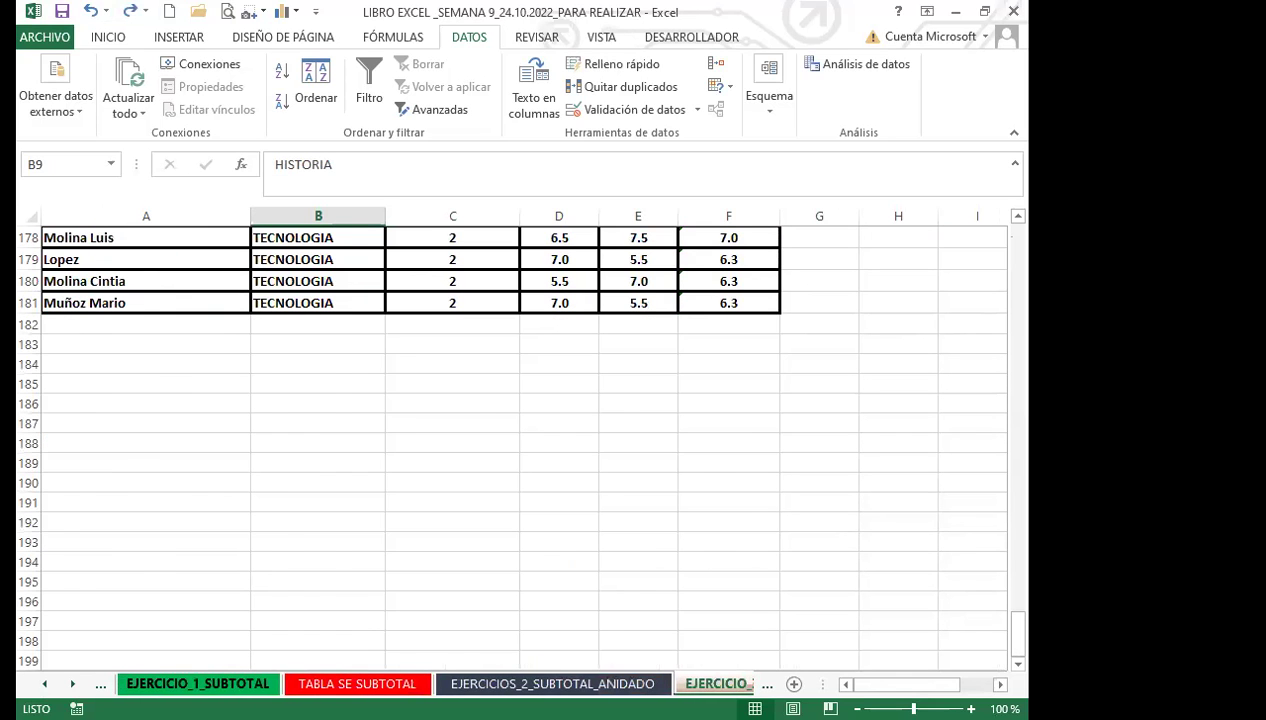
pyautogui.click(196, 684)
pyautogui.click(764, 456)
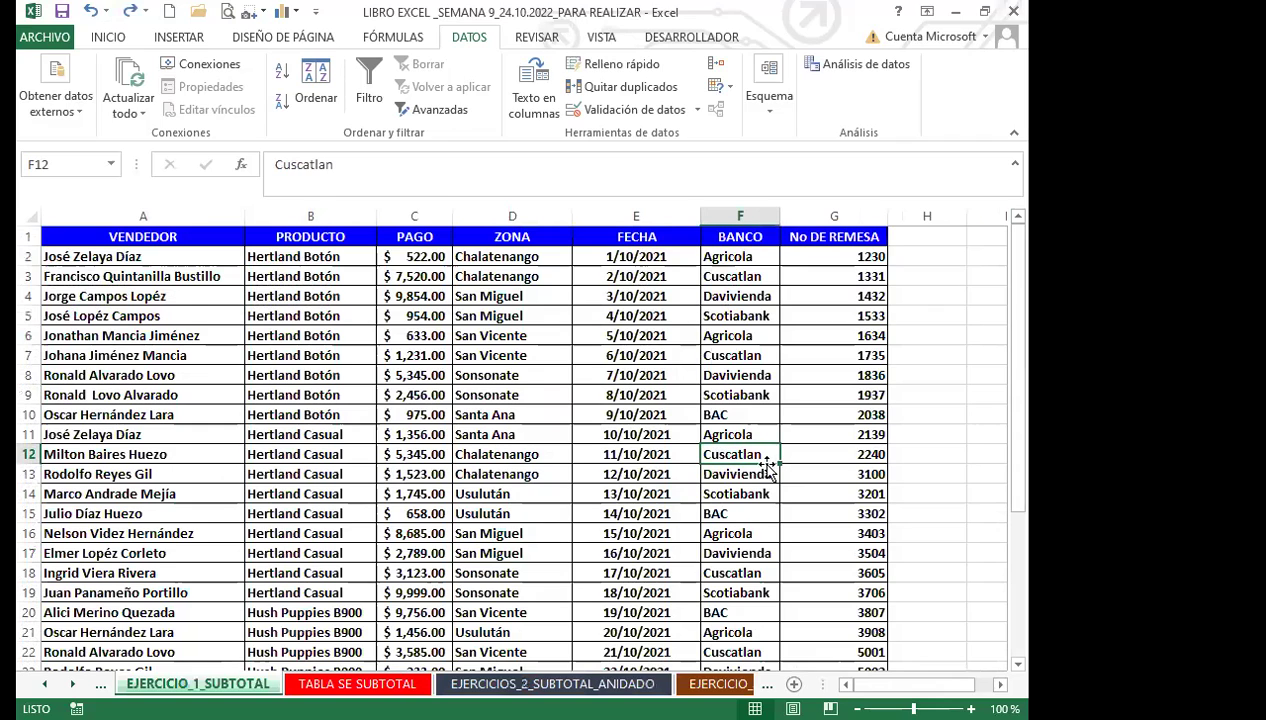
pyautogui.click(735, 434)
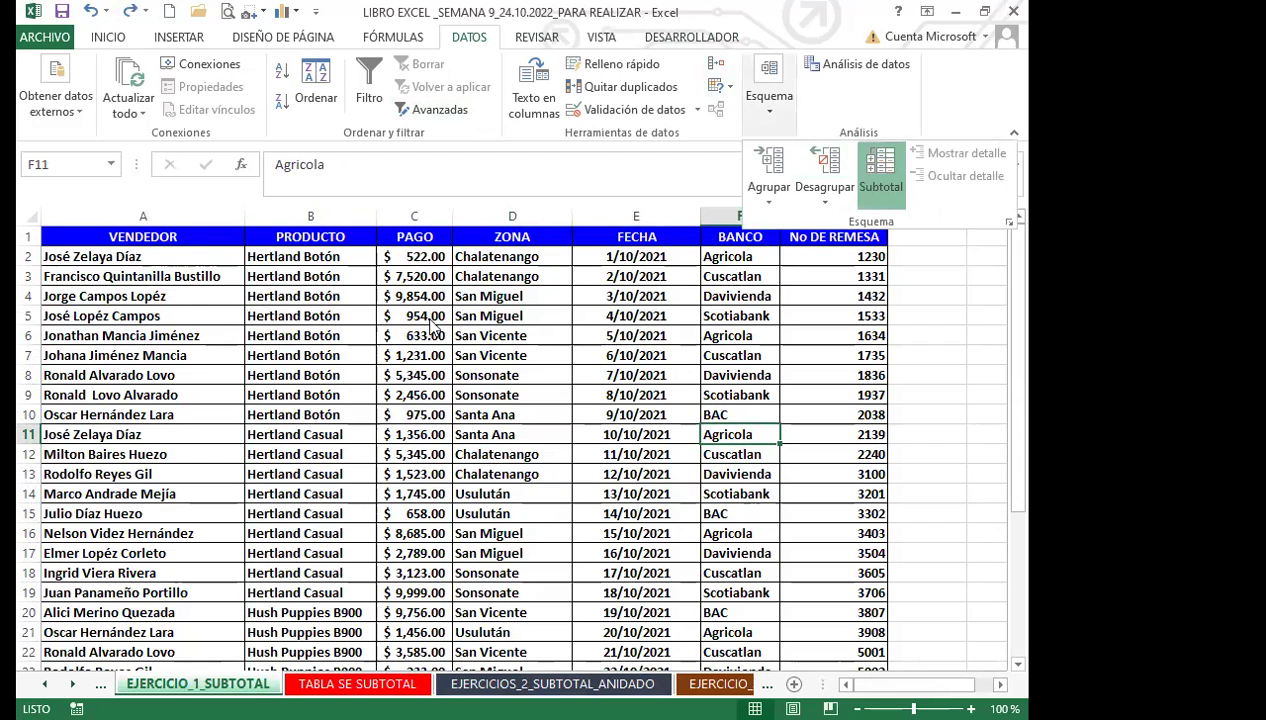
# Add subtotals that sum PAGO at each change in BANCO, leaving out No DE REMESA.
pyautogui.click(880, 175)
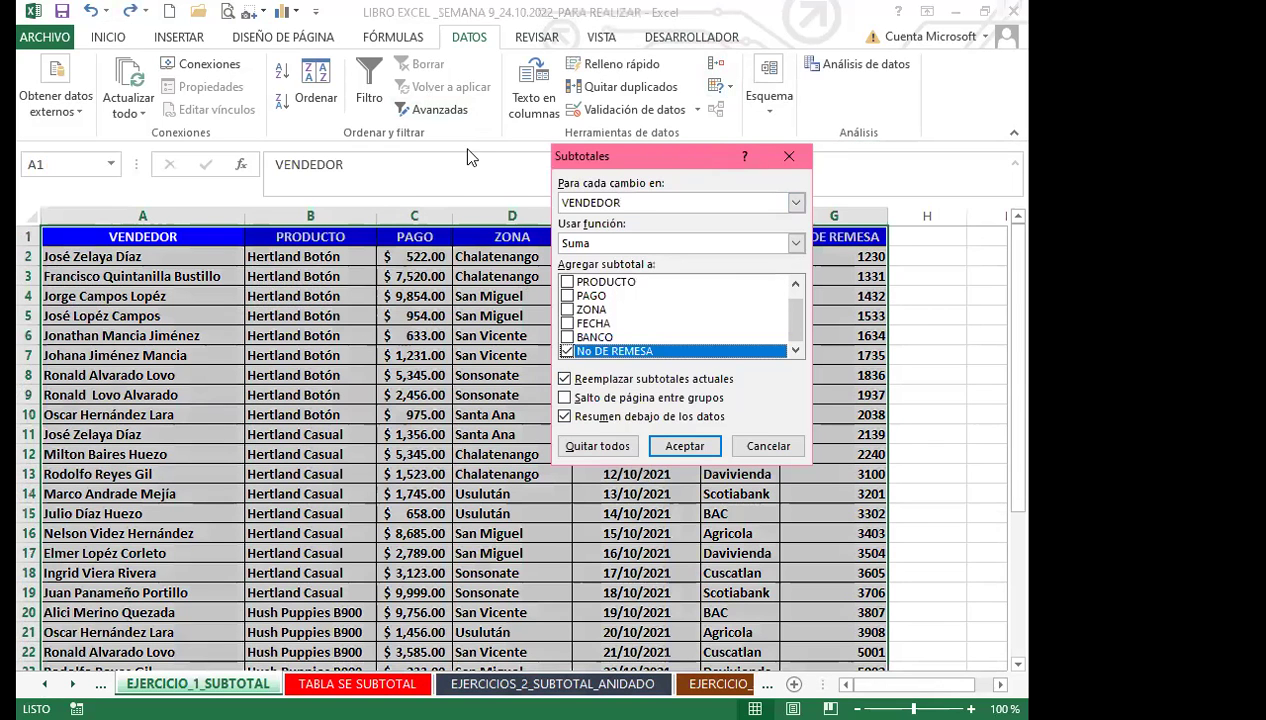
pyautogui.click(413, 215)
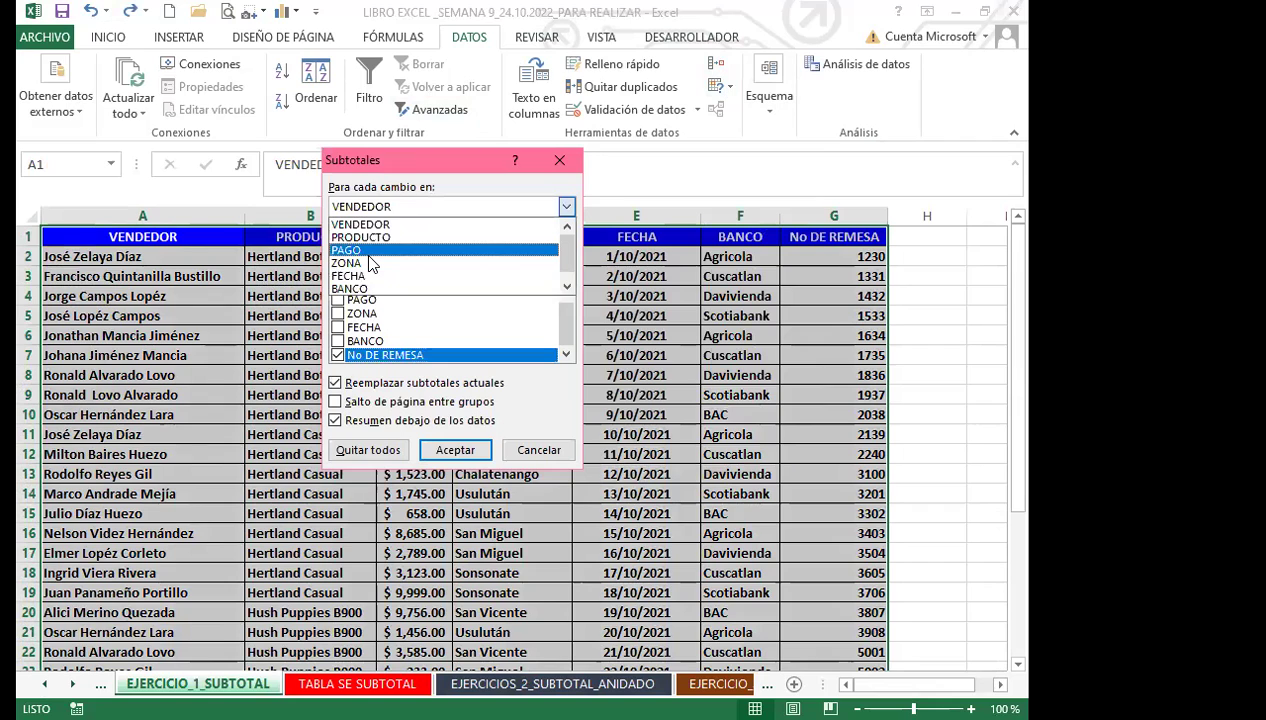
pyautogui.click(370, 250)
pyautogui.click(380, 206)
pyautogui.click(355, 289)
pyautogui.click(337, 300)
pyautogui.click(337, 355)
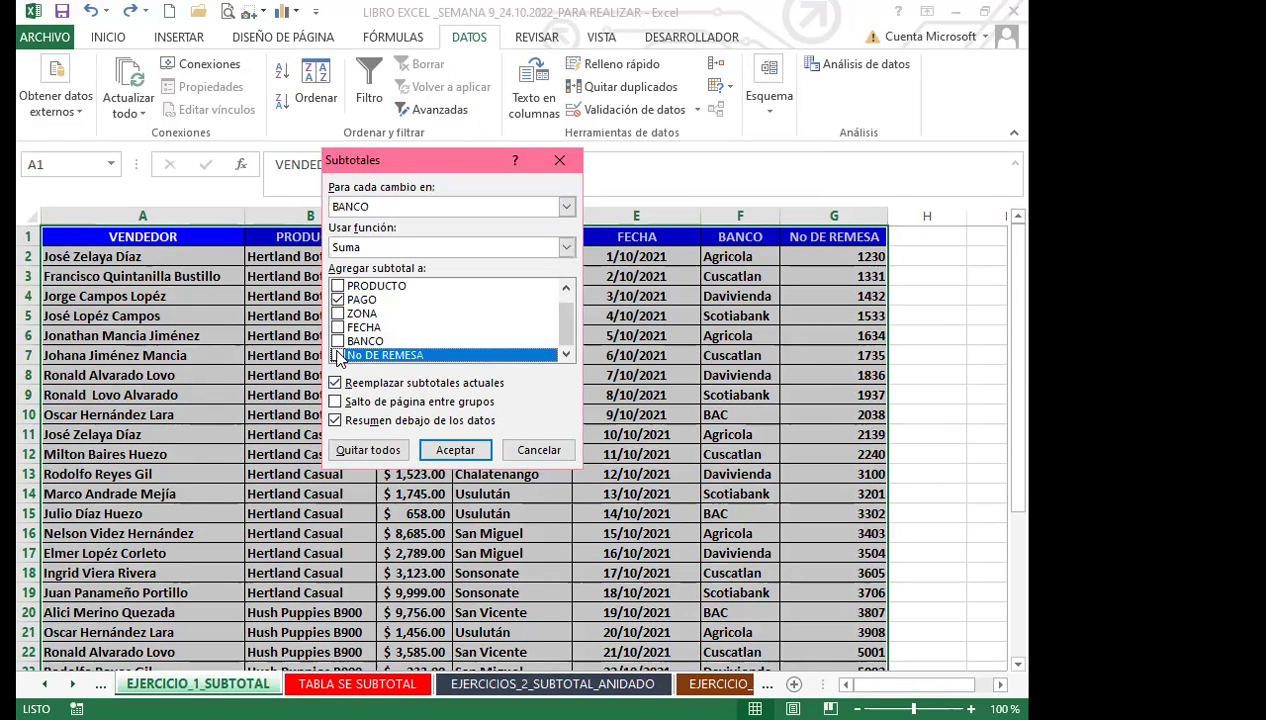
pyautogui.click(386, 246)
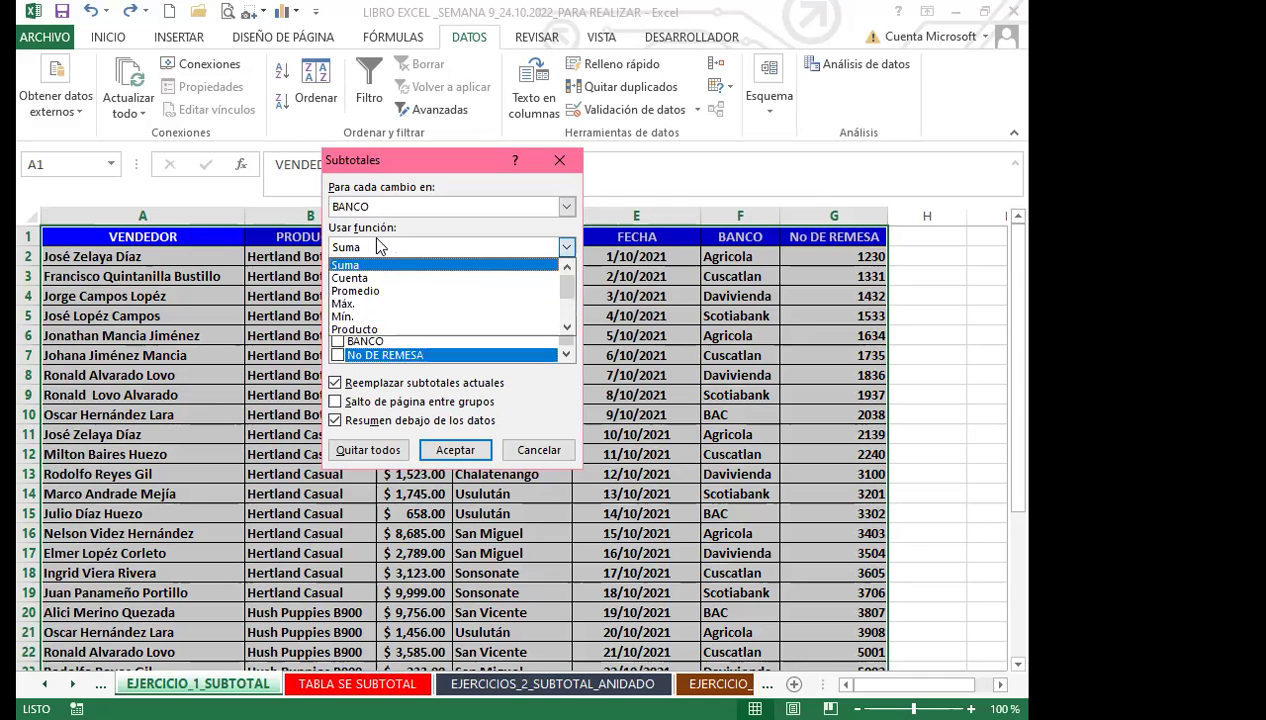
pyautogui.click(380, 264)
pyautogui.click(454, 450)
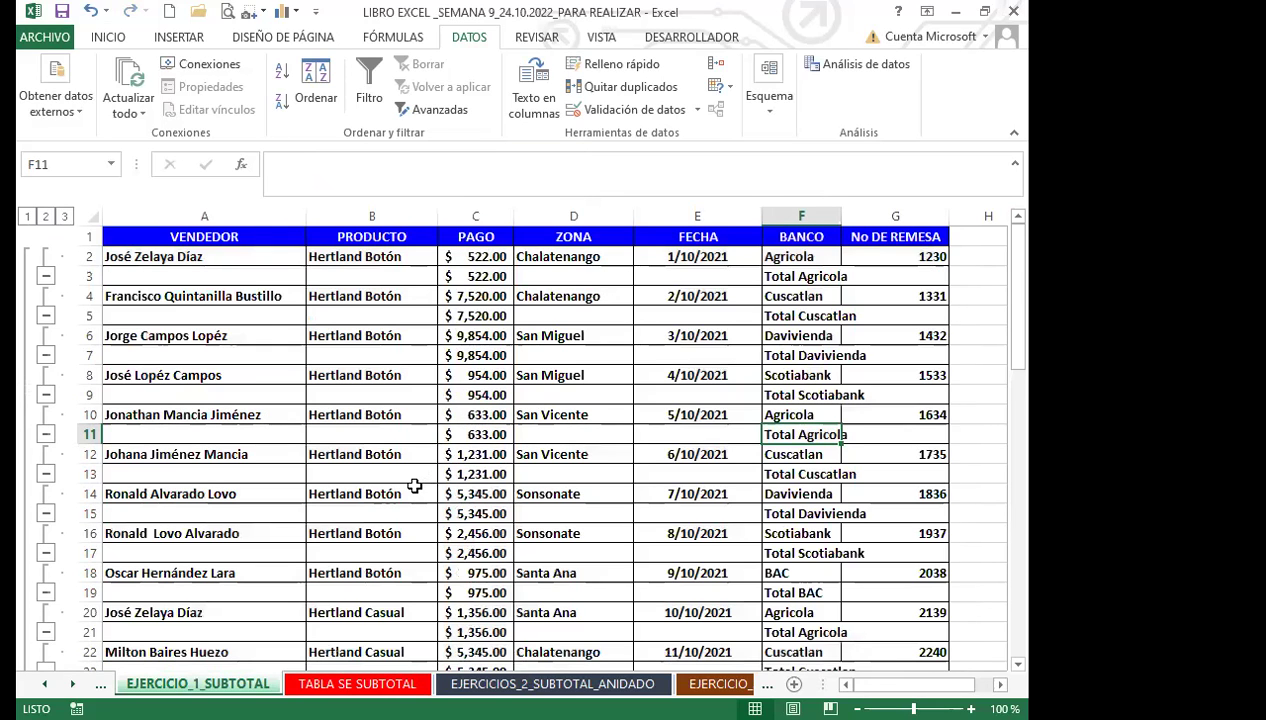
# Collapse the outline to the bank totals and widen the PAGO column to fit the Total general amount.
pyautogui.click(45, 217)
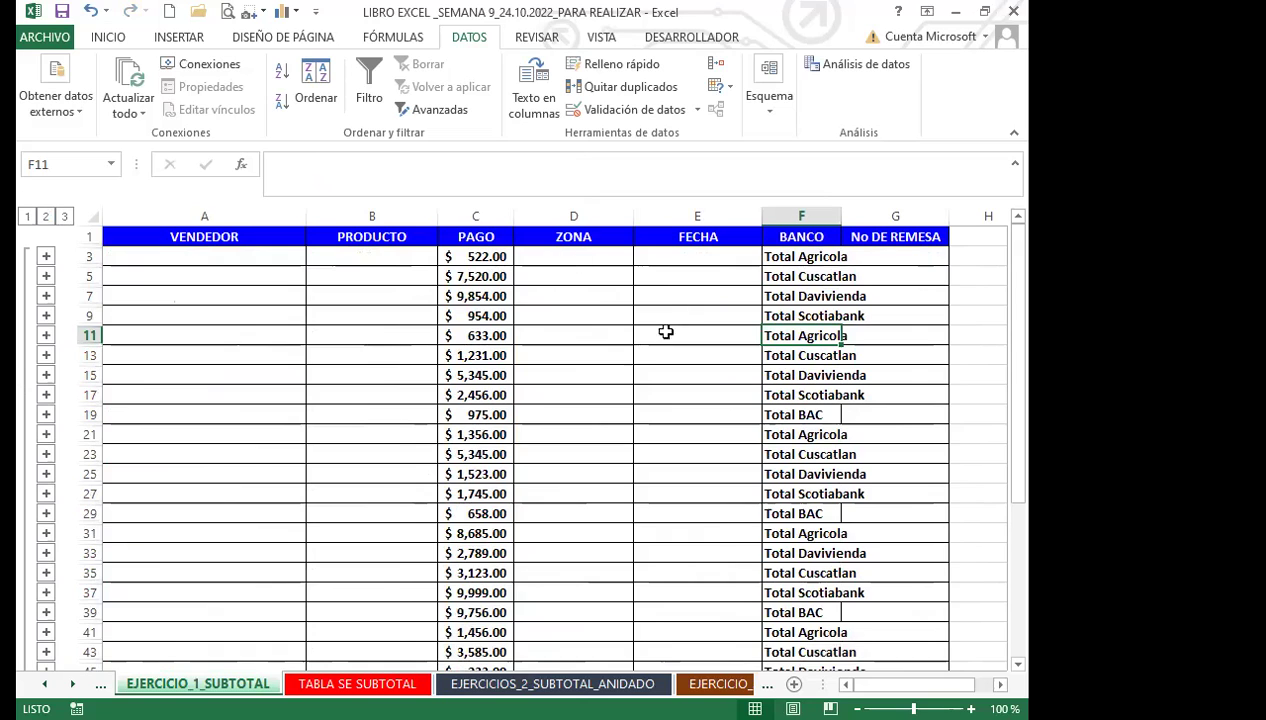
pyautogui.scroll(-6, 559, 527)
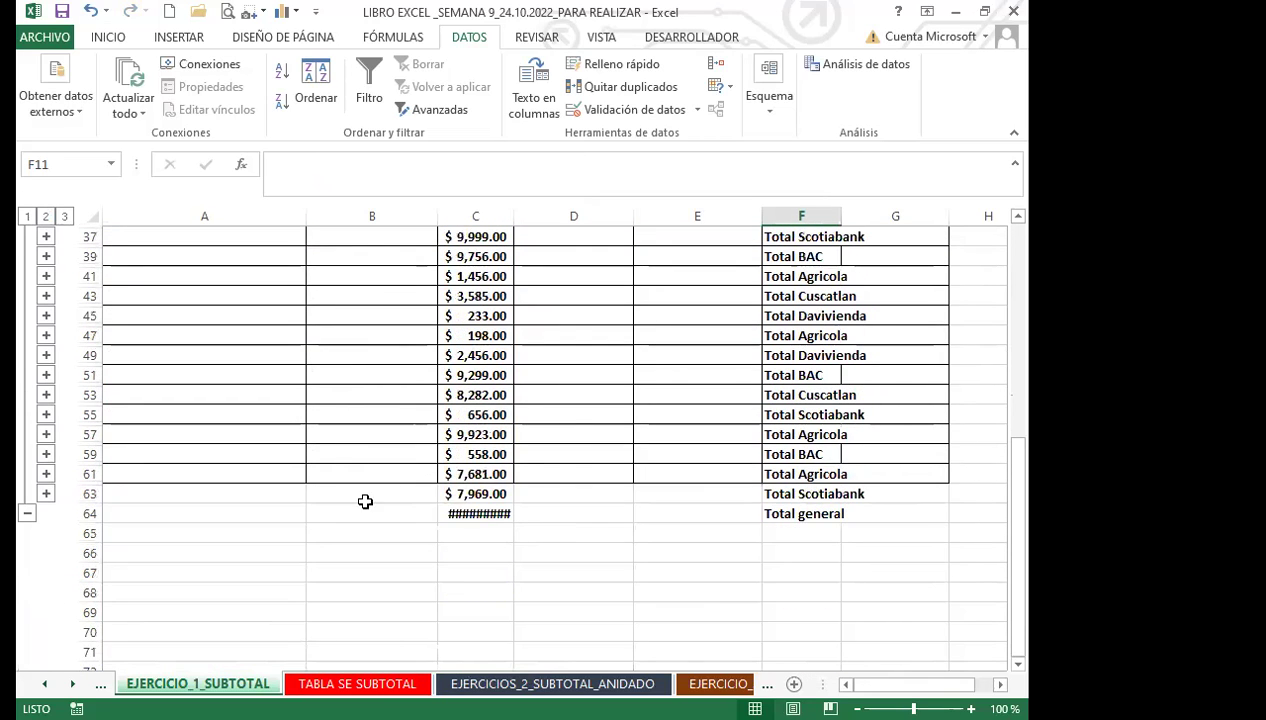
pyautogui.doubleClick(512, 219)
pyautogui.click(505, 513)
pyautogui.scroll(6, 537, 490)
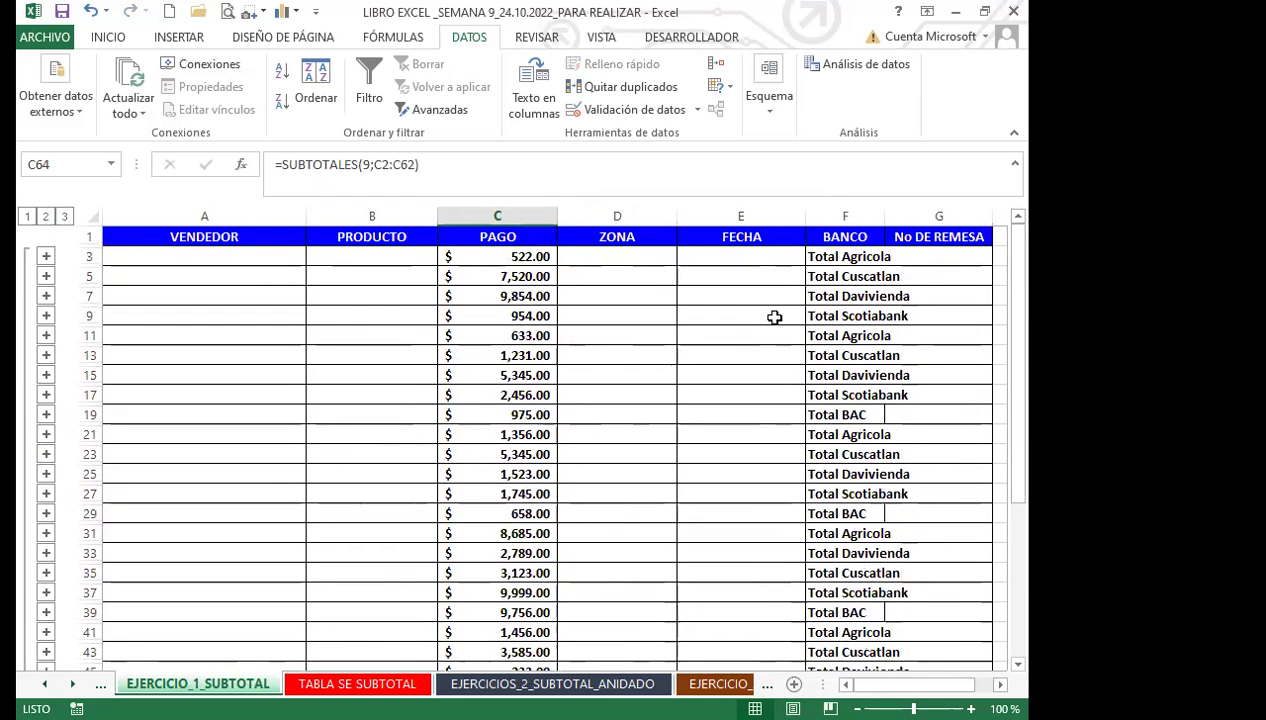
# Highlight Total Agricola entries in yellow by filling cells F3, G11, F31, G41 and F41.
pyautogui.click(825, 259)
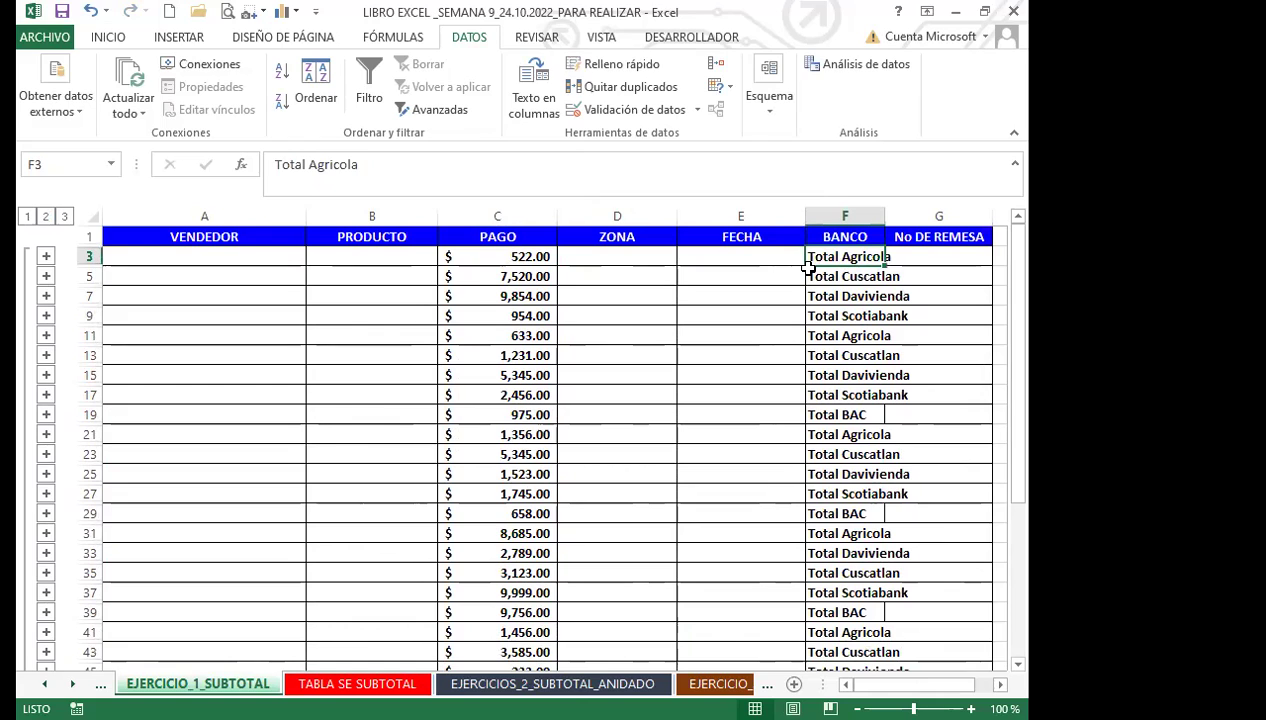
pyautogui.click(112, 40)
pyautogui.click(248, 104)
pyautogui.click(880, 337)
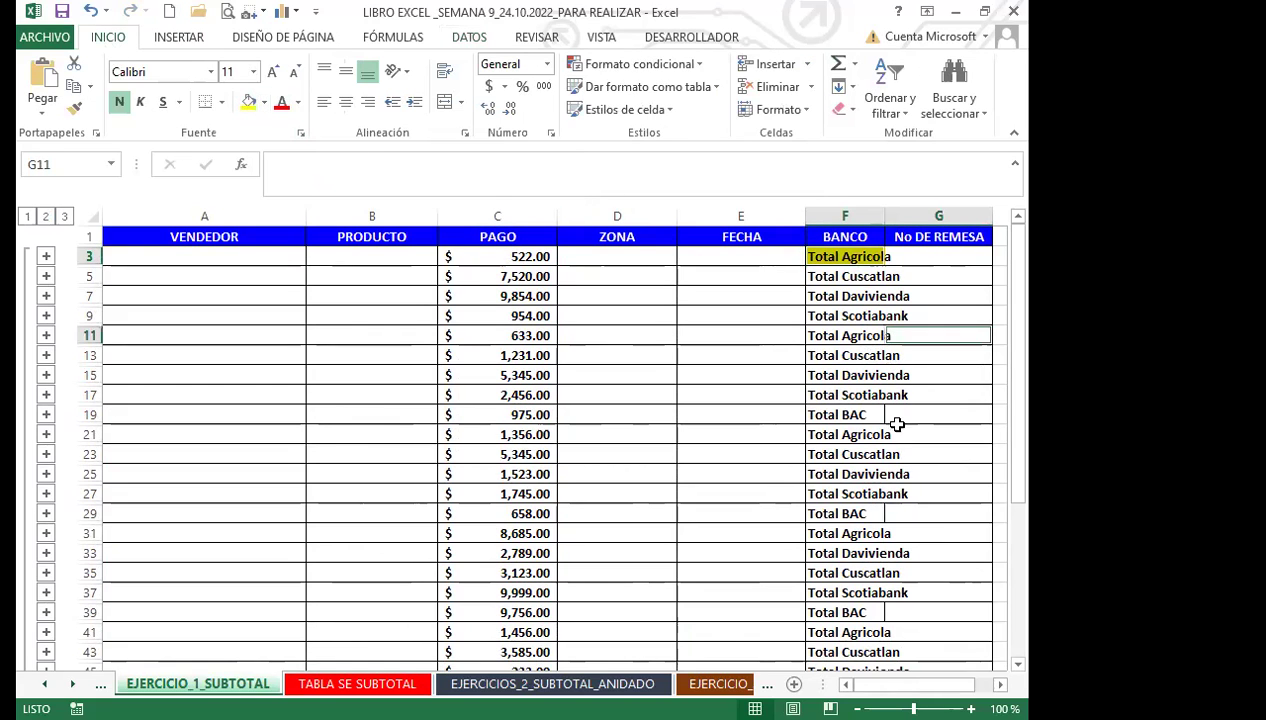
pyautogui.keyDown('ctrl'); pyautogui.click(880, 535); pyautogui.keyUp('ctrl')
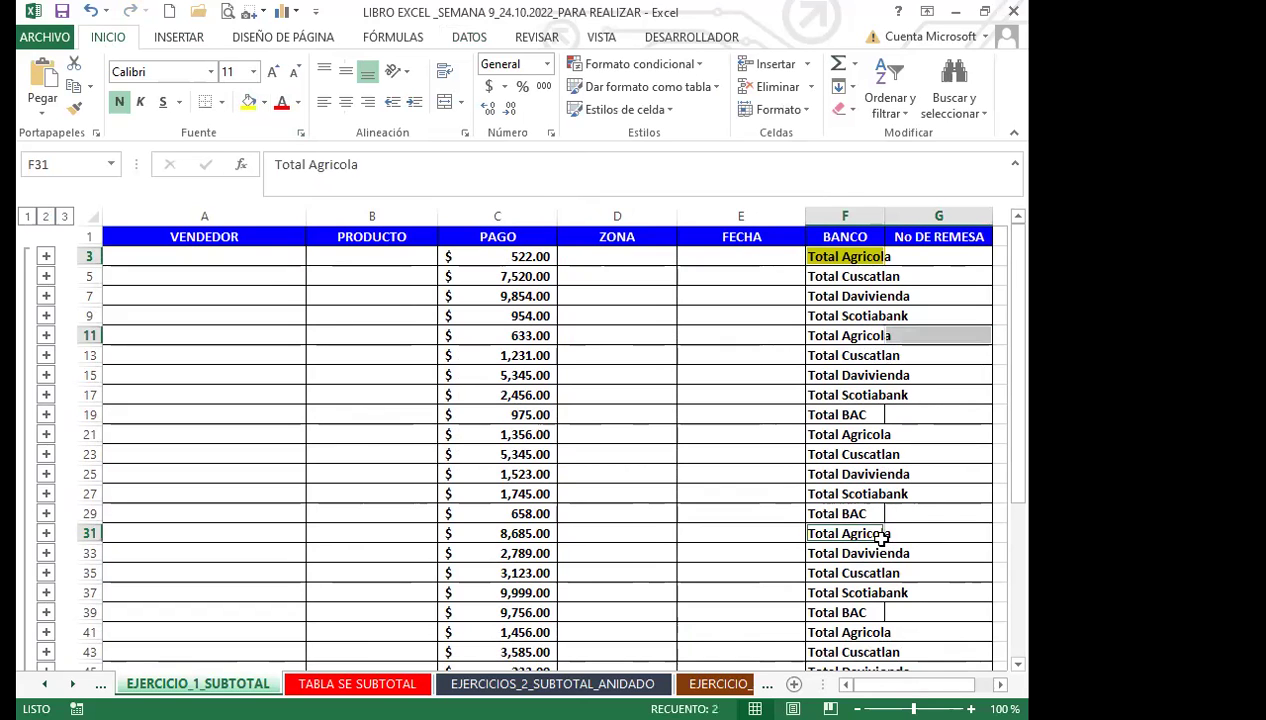
pyautogui.keyDown('ctrl'); pyautogui.click(890, 632); pyautogui.keyUp('ctrl')
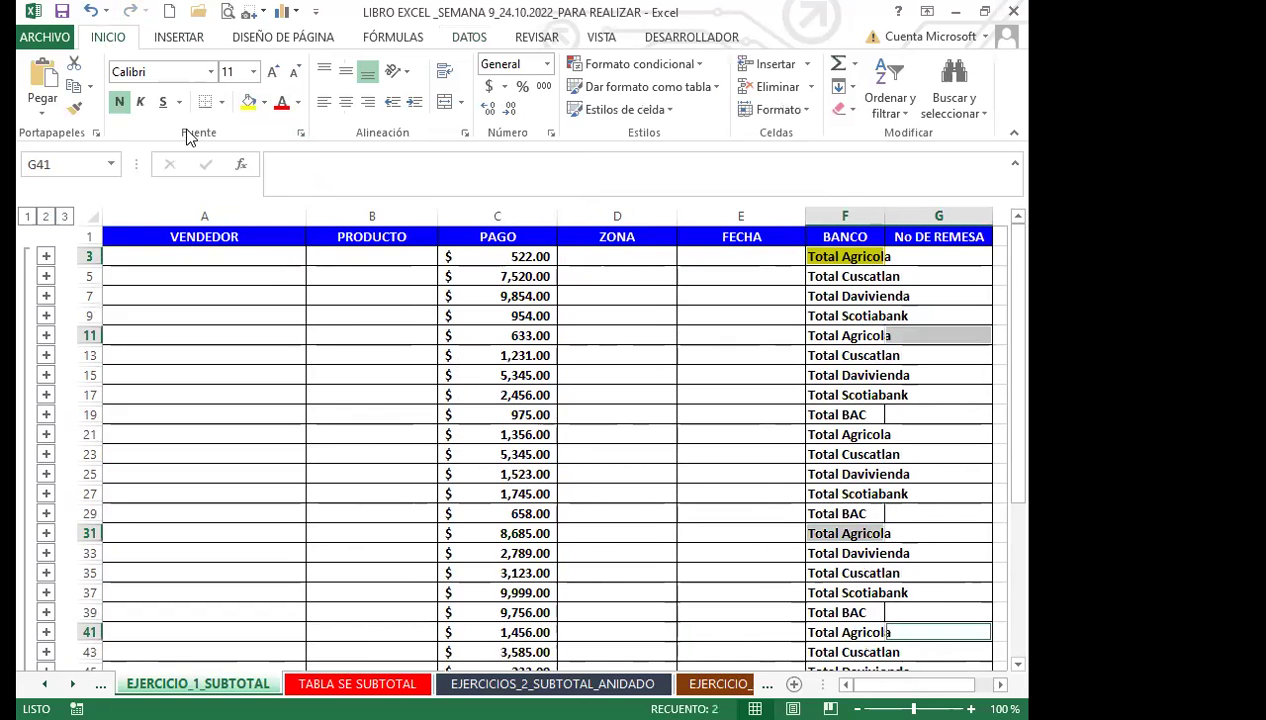
pyautogui.click(248, 103)
pyautogui.click(828, 630)
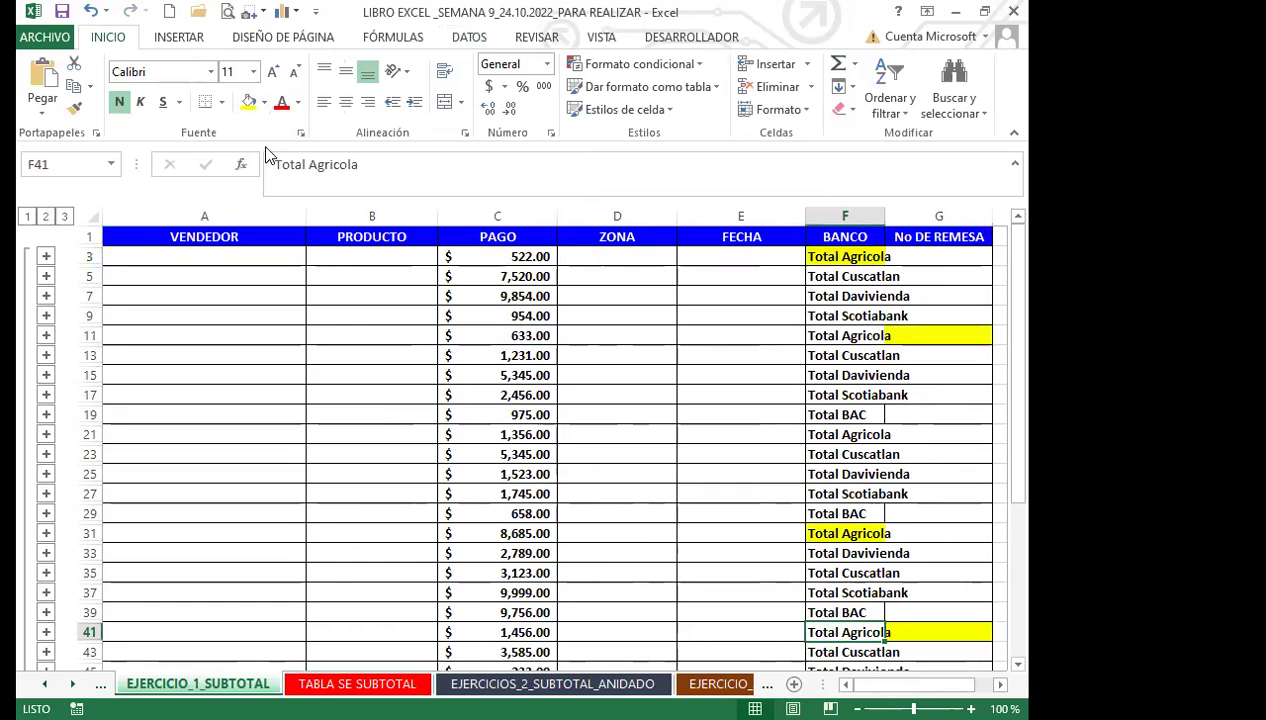
pyautogui.click(248, 103)
# Compare the PAGO amounts of the highlighted Total Agricola rows.
pyautogui.click(540, 533)
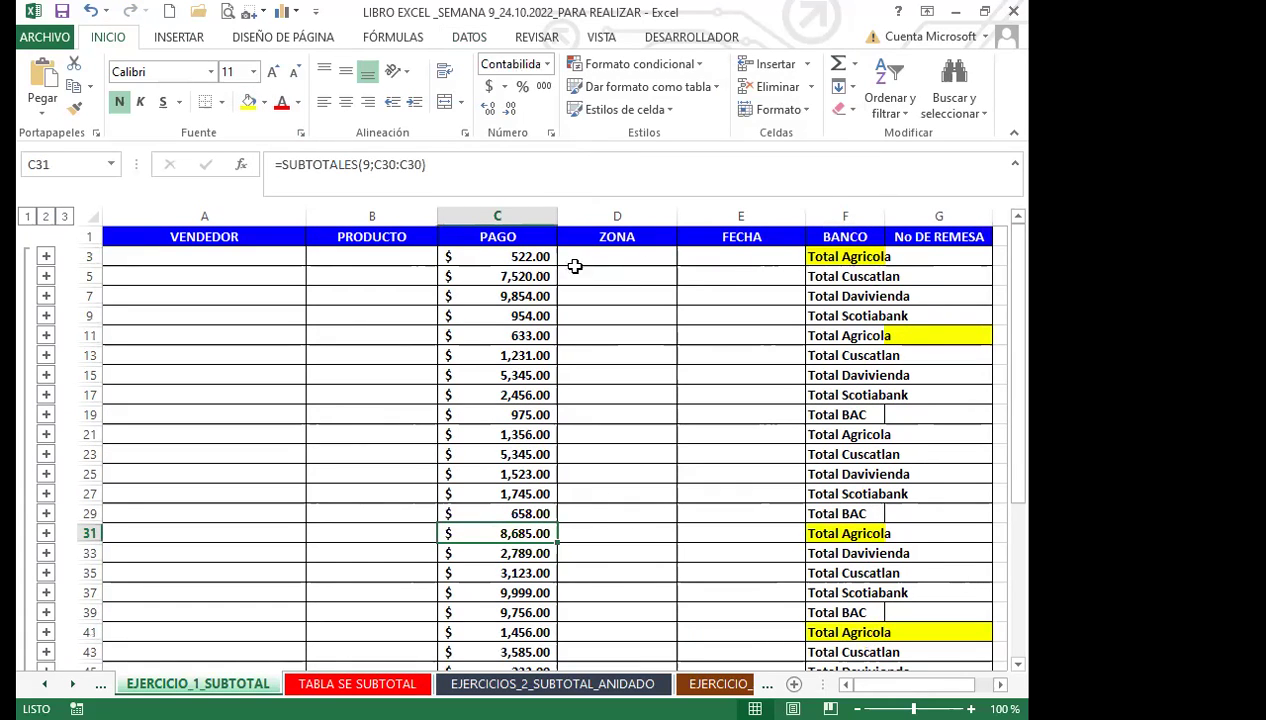
pyautogui.click(510, 257)
pyautogui.click(812, 257)
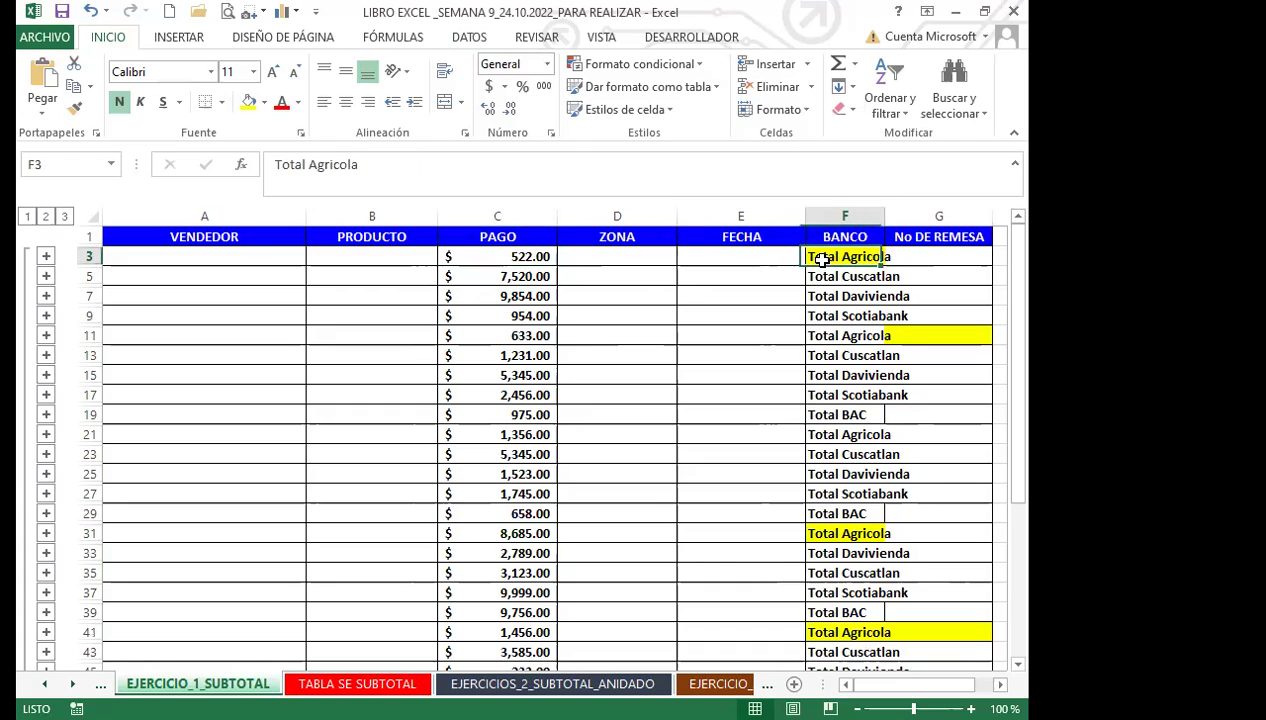
pyautogui.click(505, 257)
pyautogui.click(883, 335)
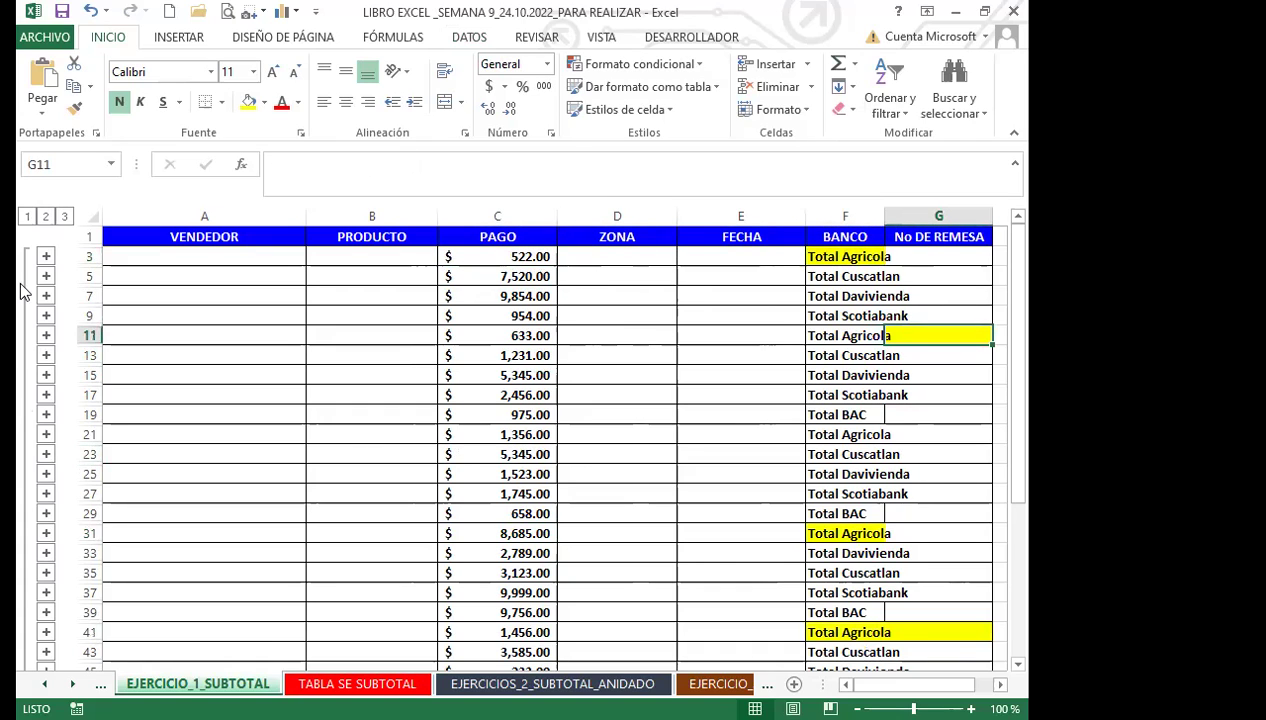
# Expand and collapse the first Agricola group, and review the repeated bank totals down to Total general.
pyautogui.click(45, 257)
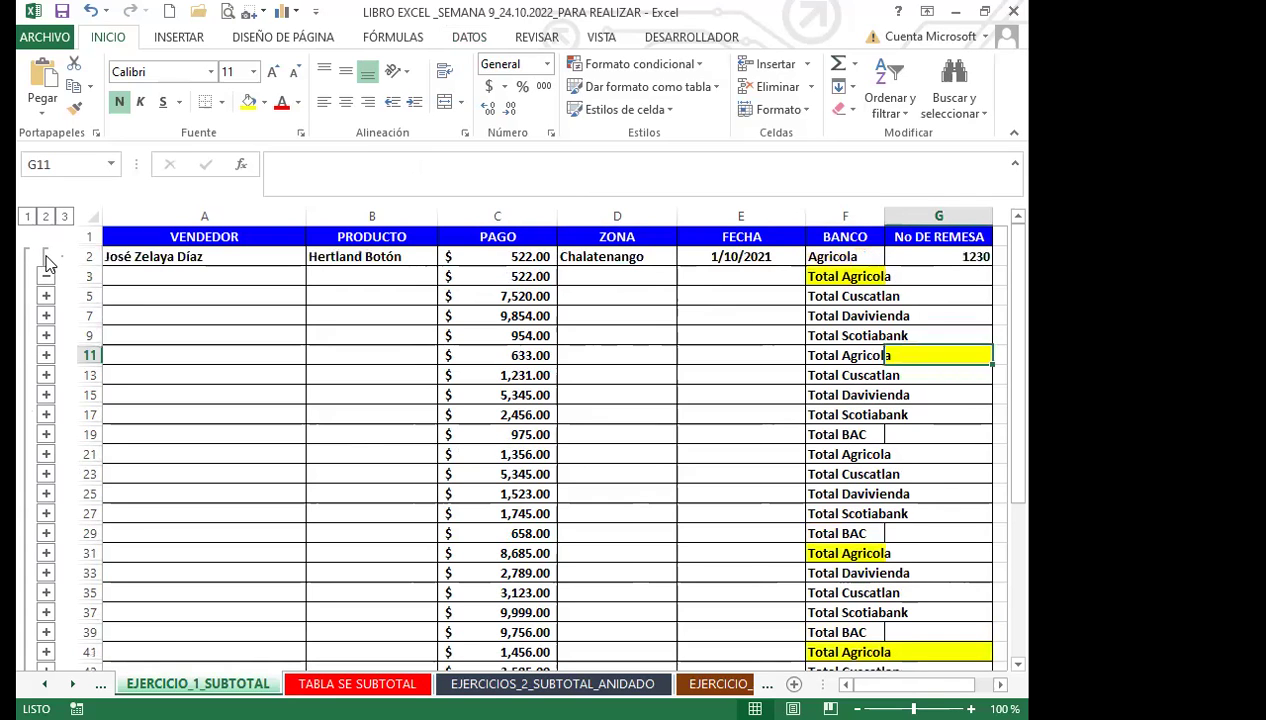
pyautogui.click(45, 275)
pyautogui.scroll(-2, 45, 565)
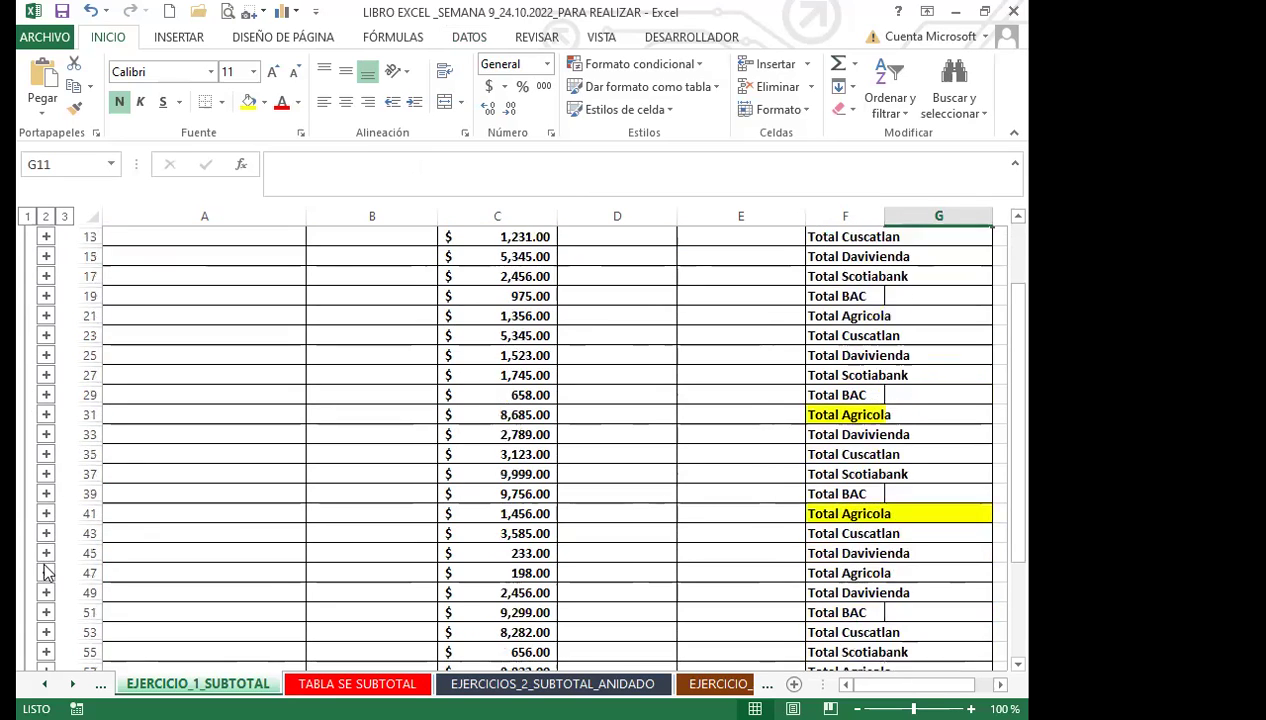
pyautogui.scroll(-5, 47, 571)
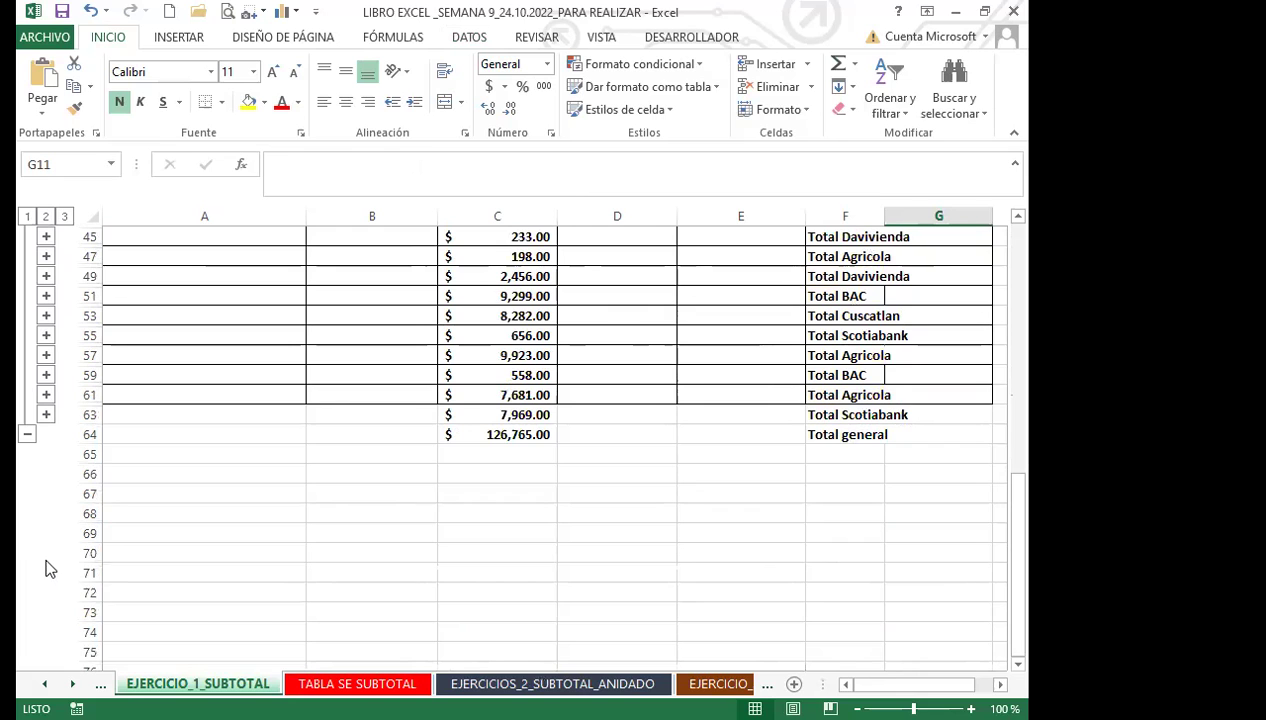
pyautogui.scroll(8, 45, 568)
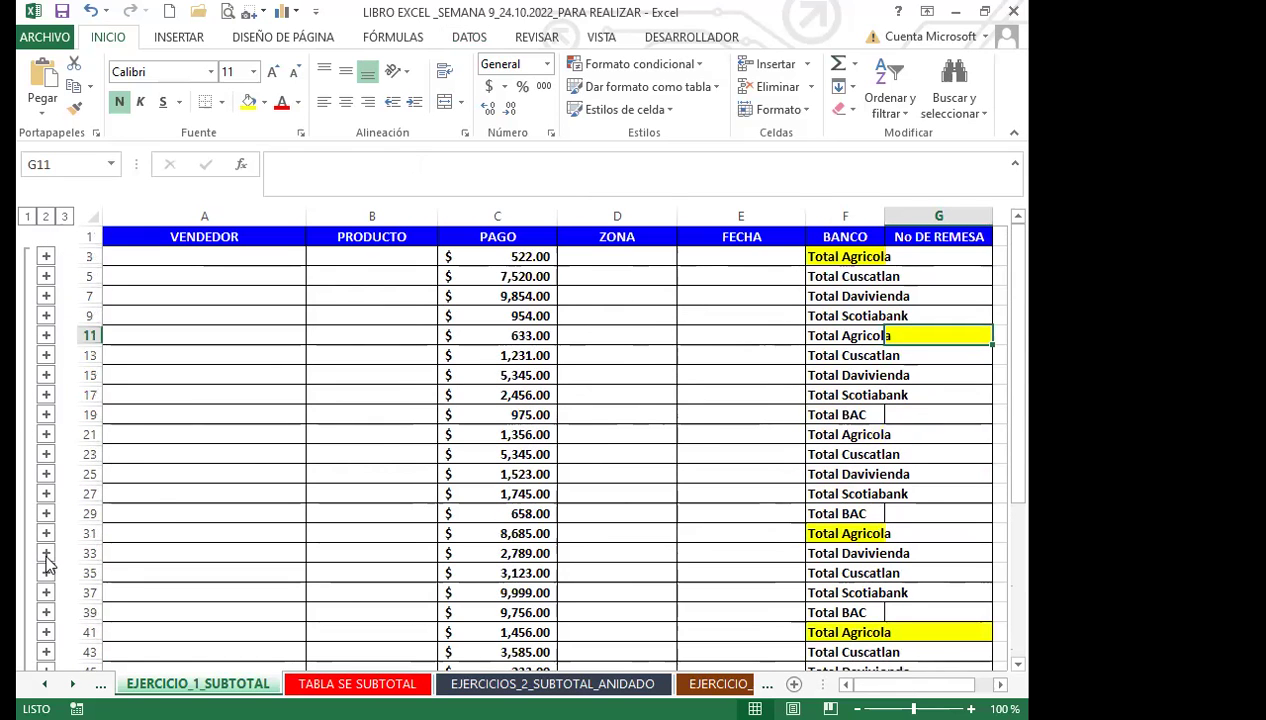
# Examine the PAGO subtotals of the repeated Agricola, BAC and Scotiabank rows, selecting the amounts from the PAGO header to row 31.
pyautogui.click(848, 414)
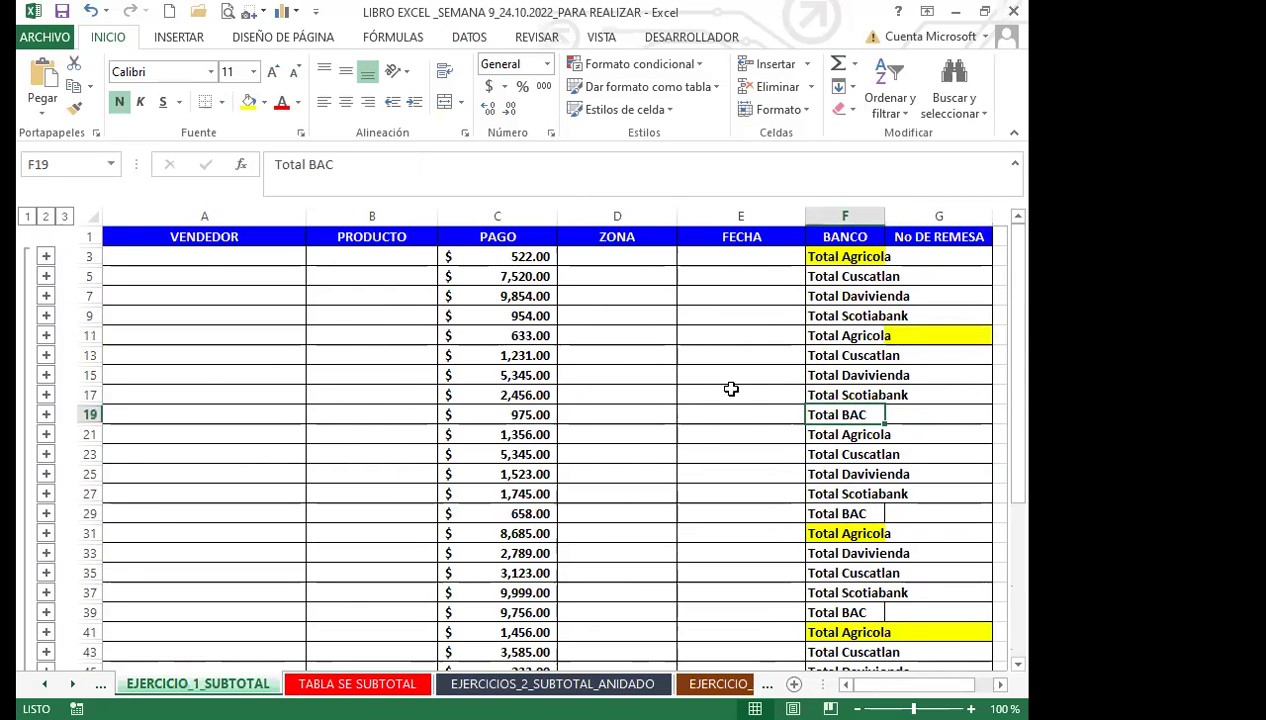
pyautogui.click(503, 434)
pyautogui.click(517, 513)
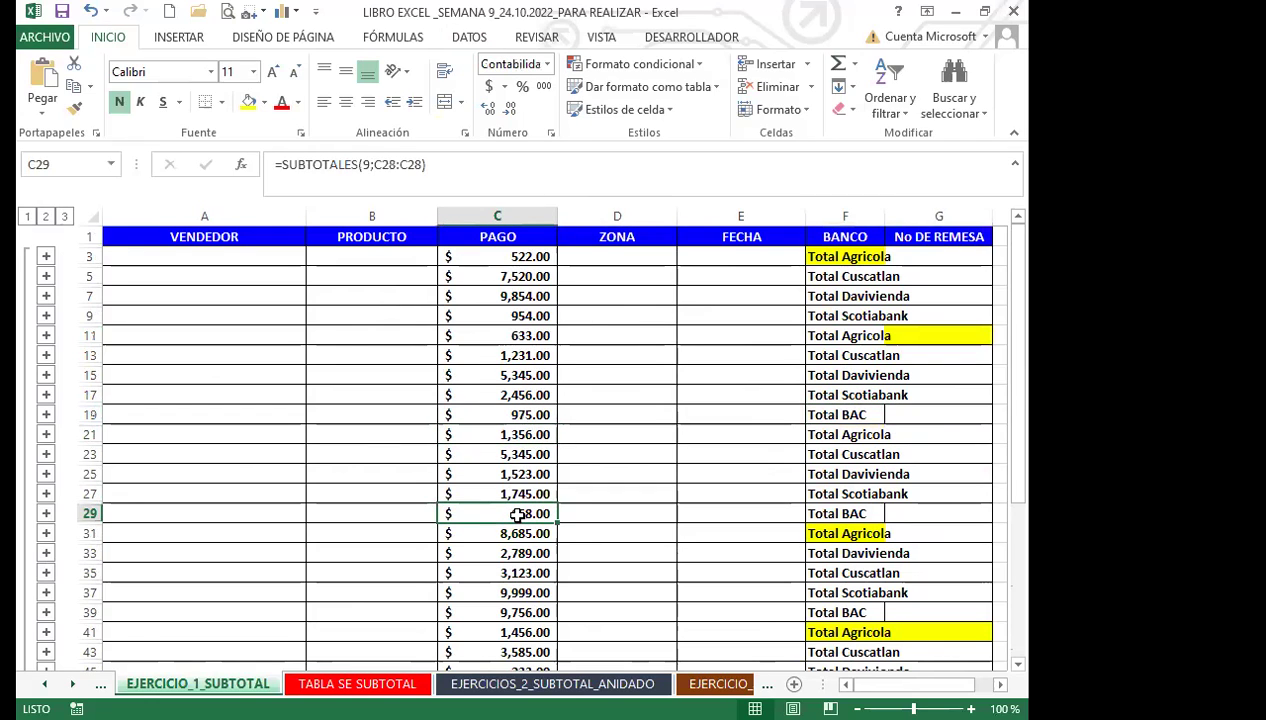
pyautogui.click(503, 433)
pyautogui.click(522, 395)
pyautogui.click(503, 316)
pyautogui.click(510, 258)
pyautogui.click(510, 395)
pyautogui.click(850, 434)
pyautogui.click(480, 532)
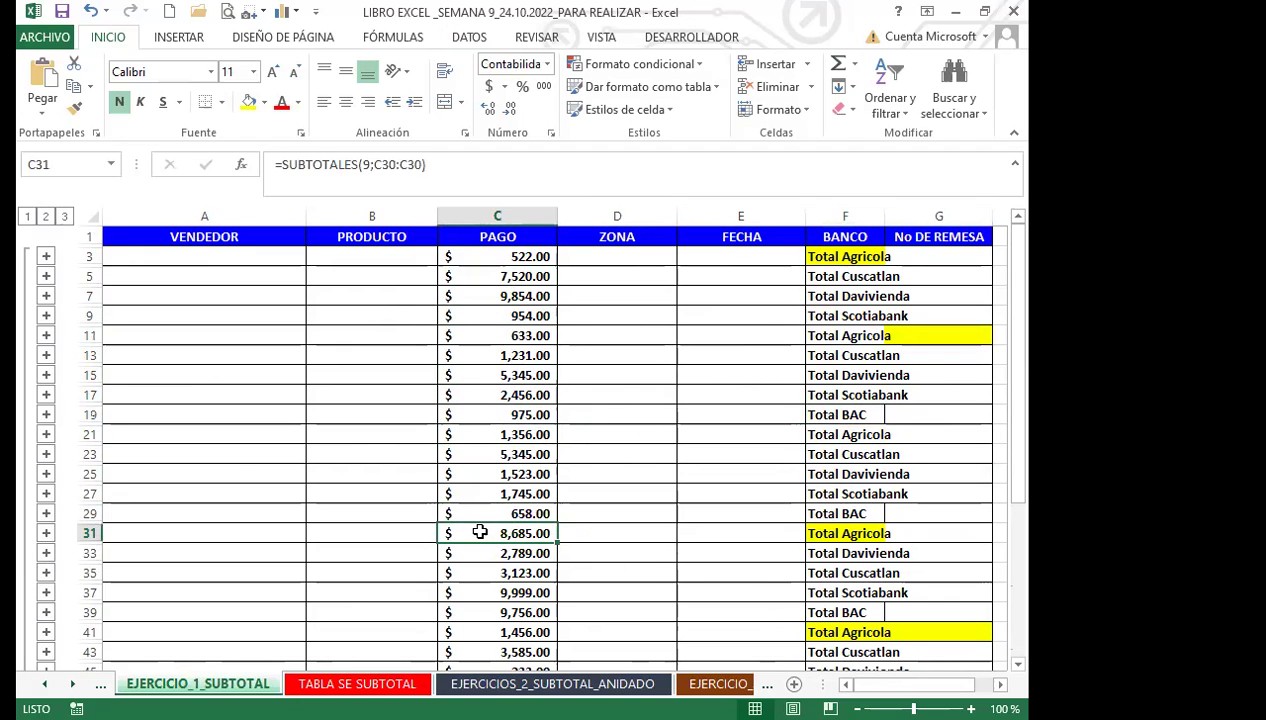
pyautogui.moveTo(497, 240); pyautogui.dragTo(515, 533)
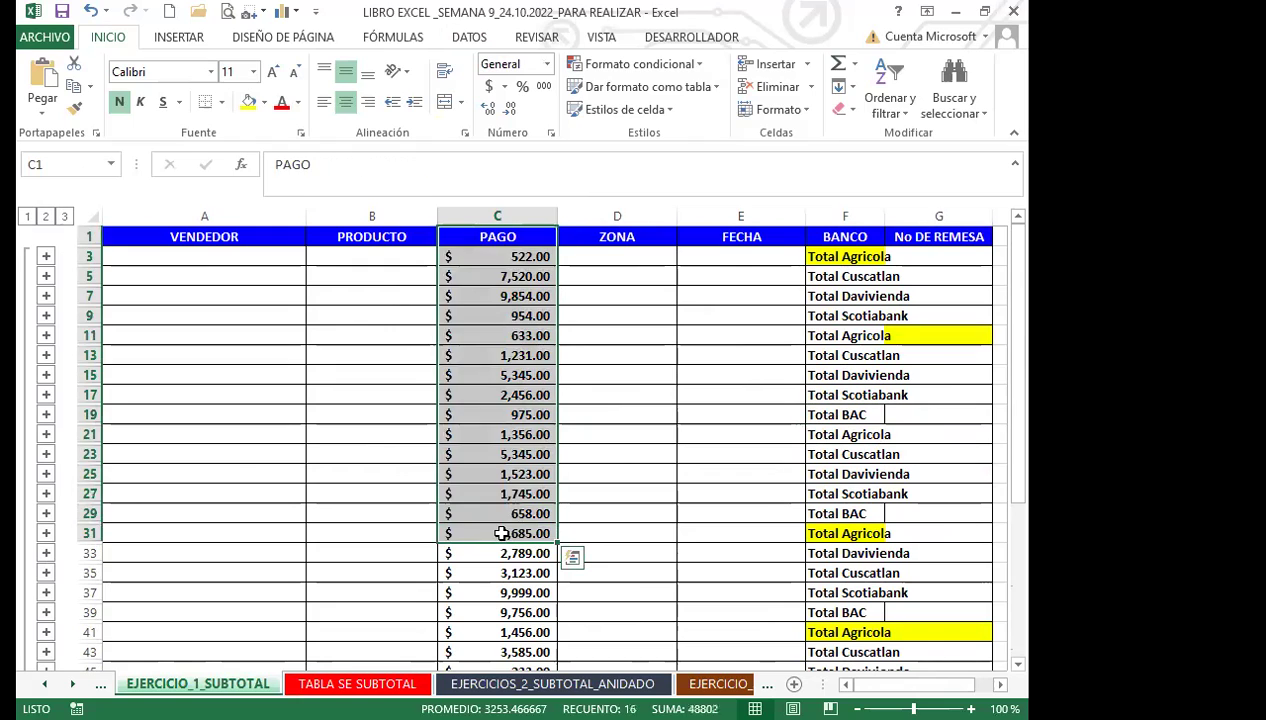
pyautogui.click(503, 533)
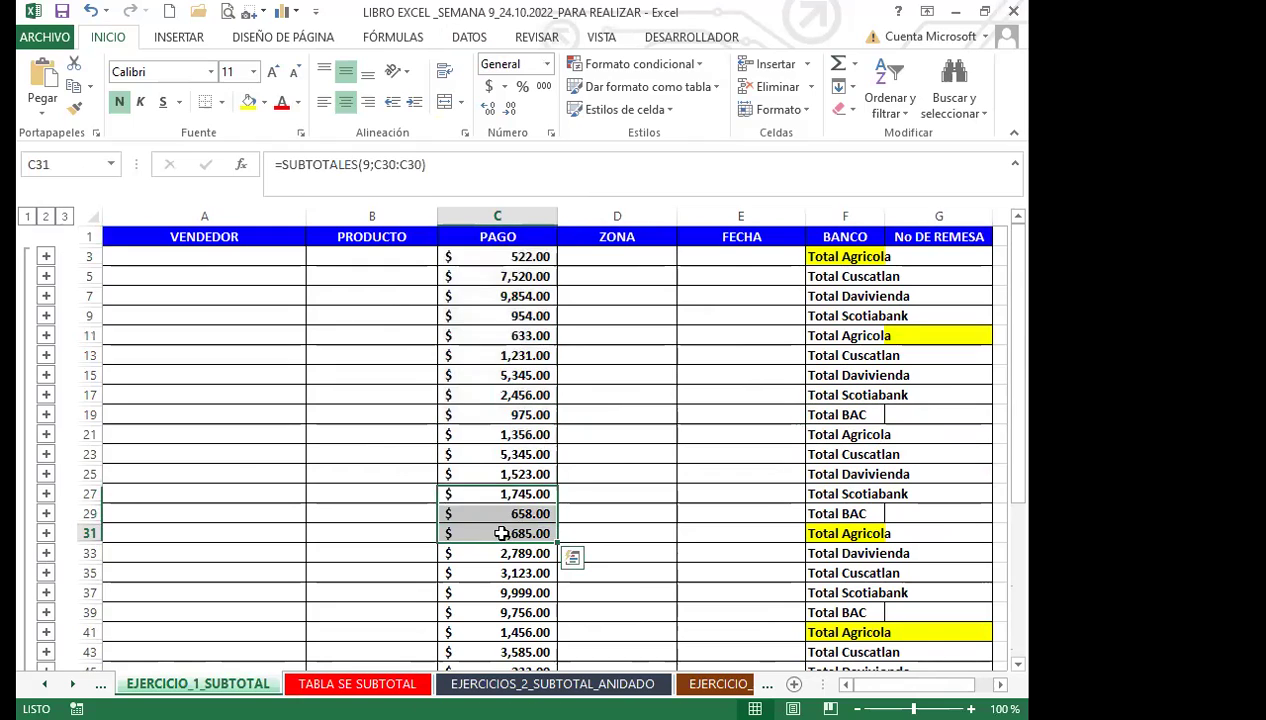
# Collapse the outline to the grand total, reopen it to the bank totals, and examine the repeated Cuscatlan, Agricola and BAC subtotals.
pyautogui.click(27, 217)
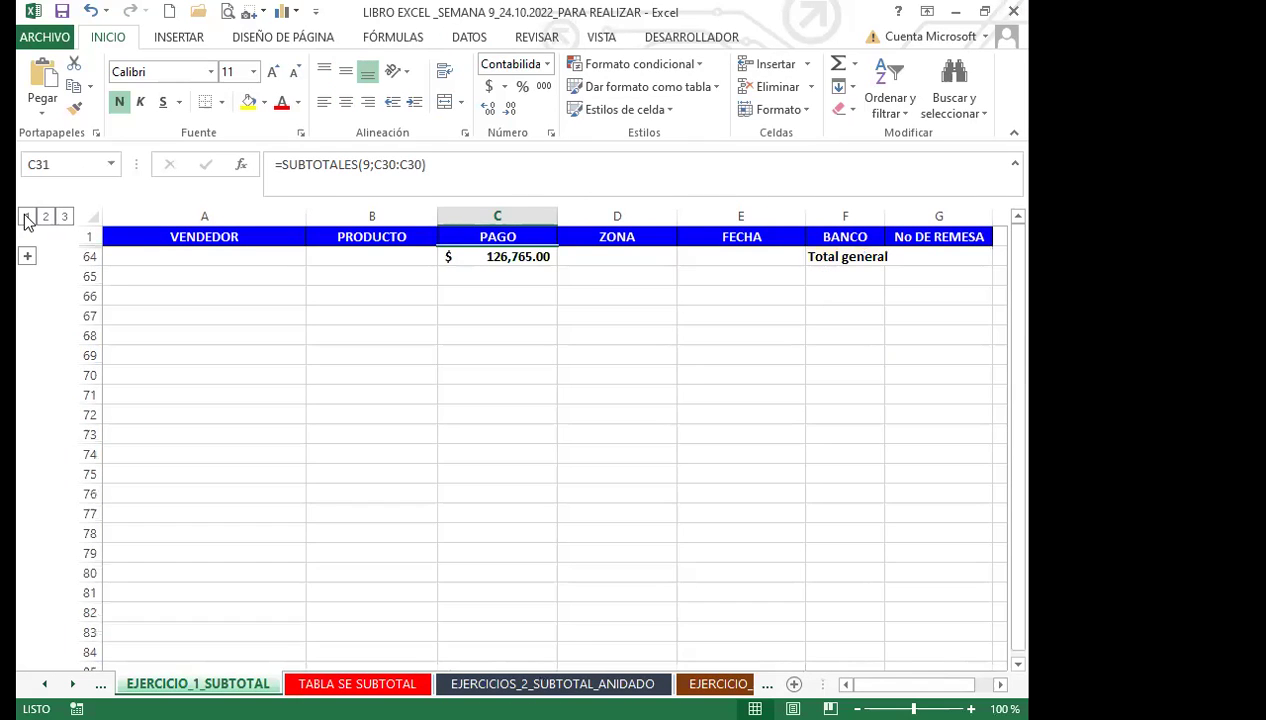
pyautogui.click(45, 217)
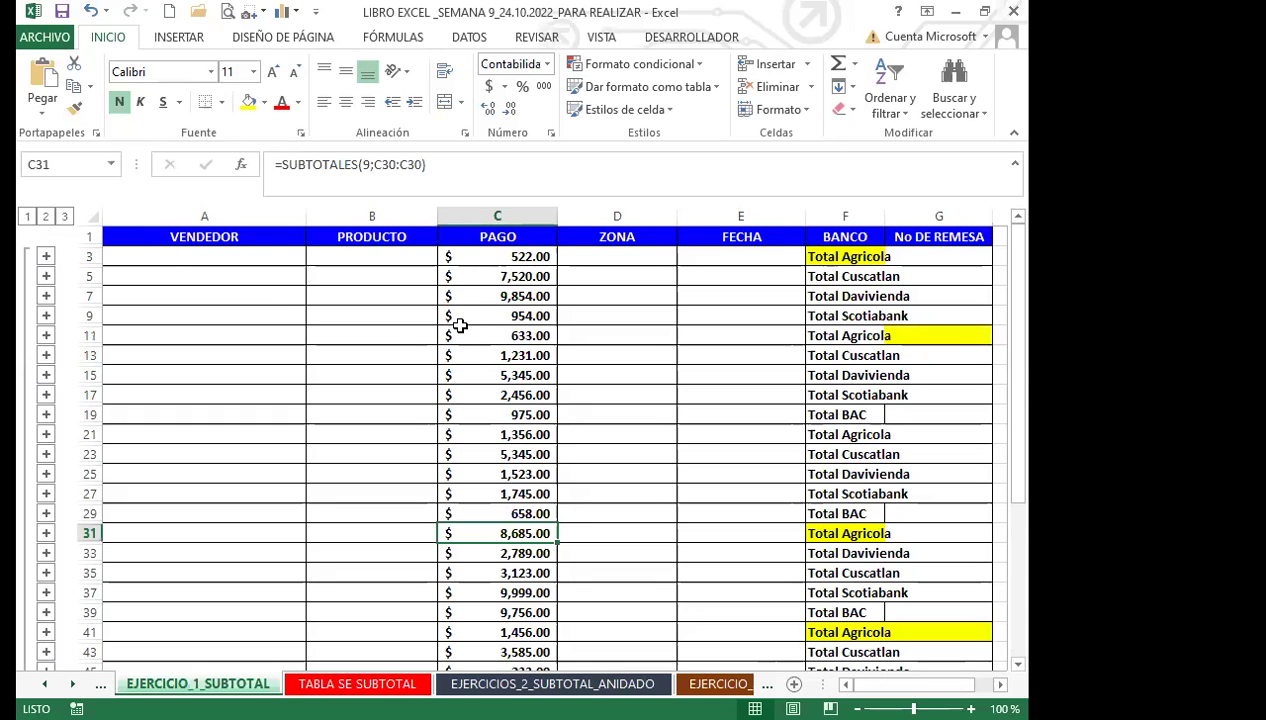
pyautogui.click(516, 512)
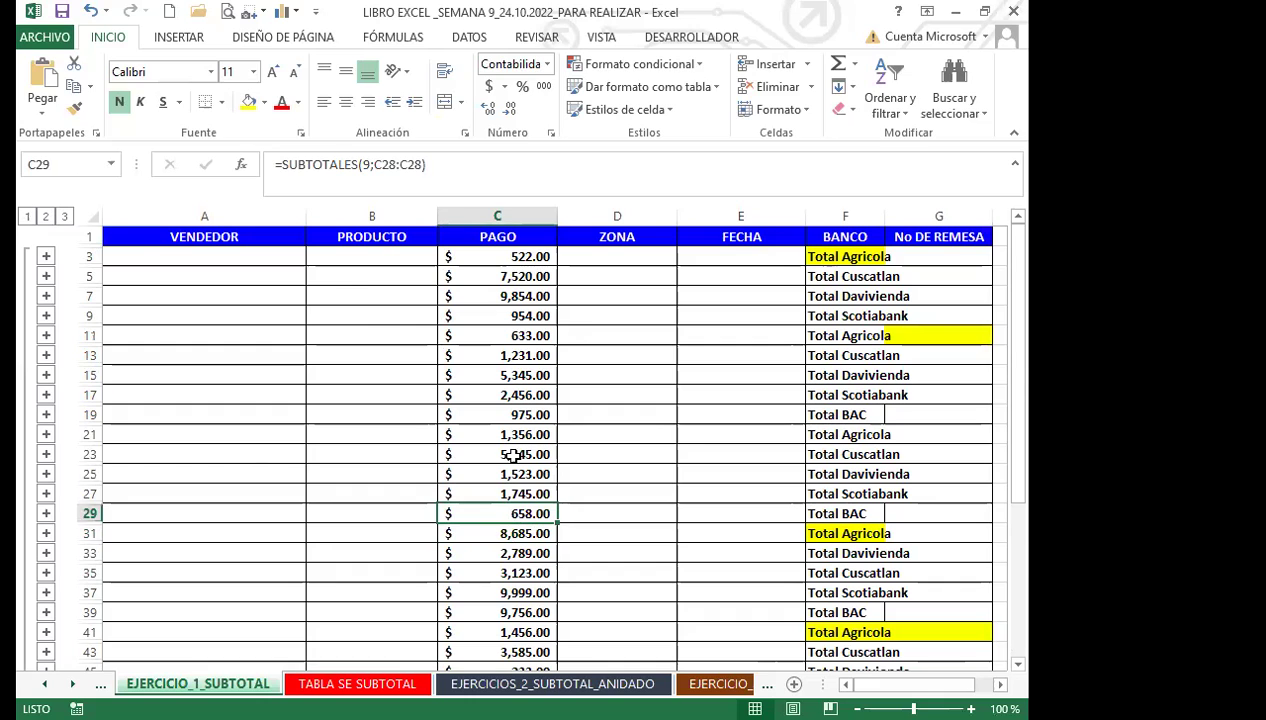
pyautogui.click(860, 454)
pyautogui.click(856, 352)
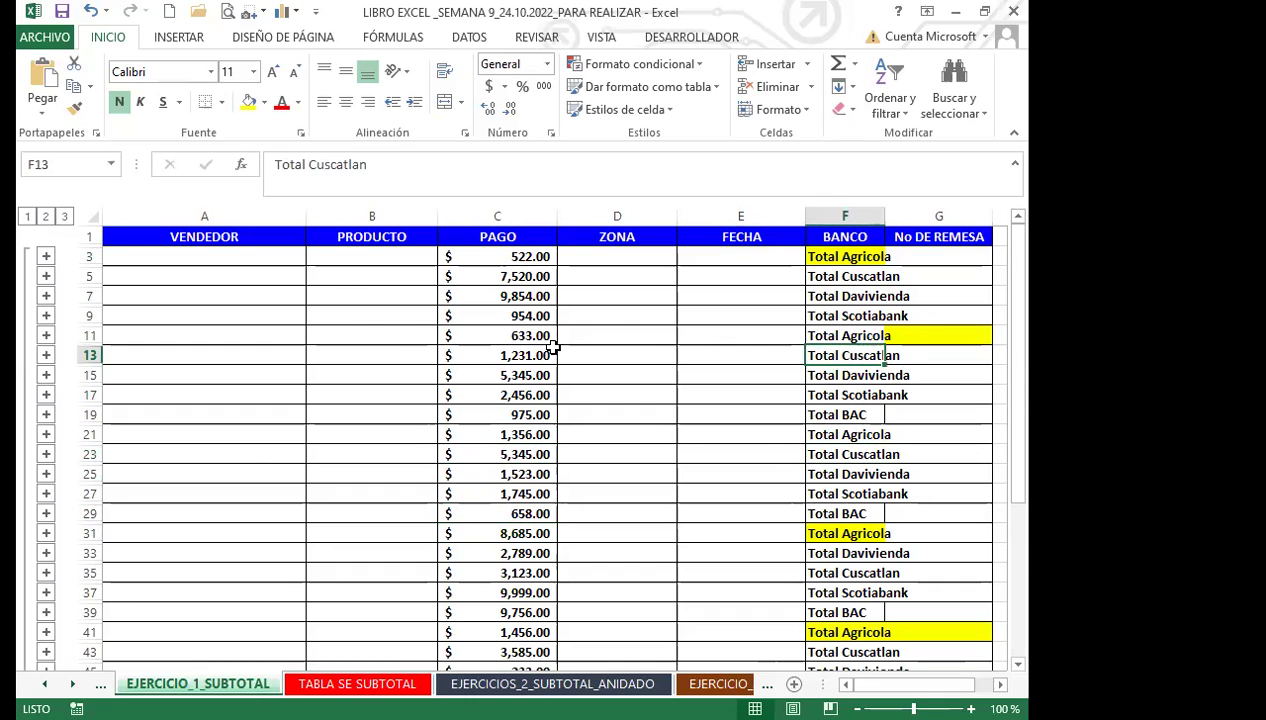
pyautogui.click(488, 338)
pyautogui.click(509, 532)
pyautogui.click(490, 608)
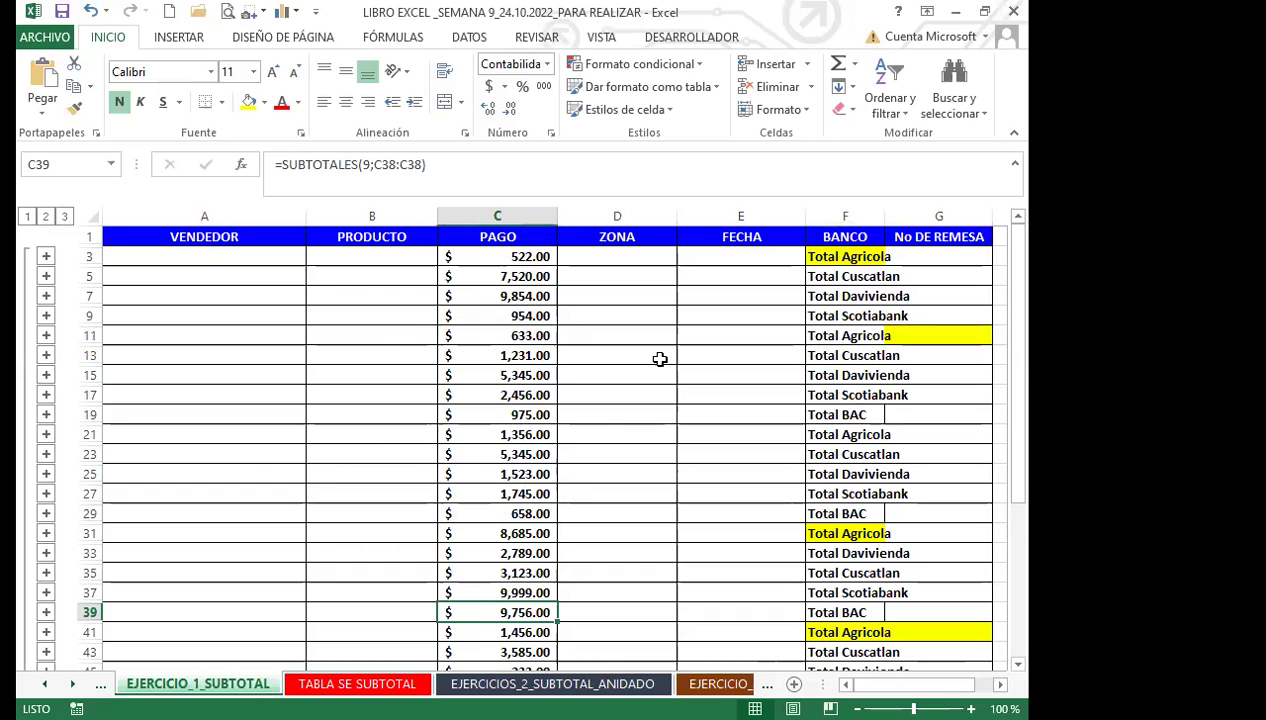
# Expand the outline to full detail and review the payment records with their bank subtotals down to Total general.
pyautogui.click(64, 217)
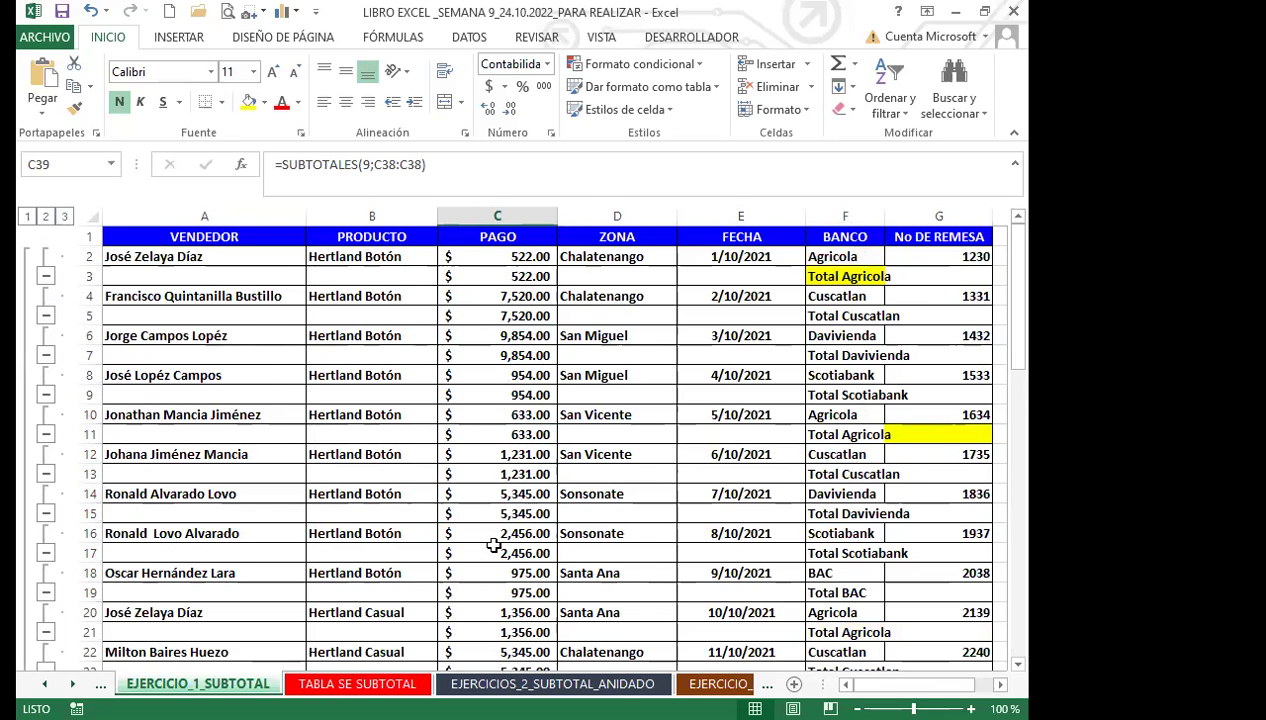
pyautogui.scroll(-4, 486, 610)
pyautogui.scroll(-3, 483, 610)
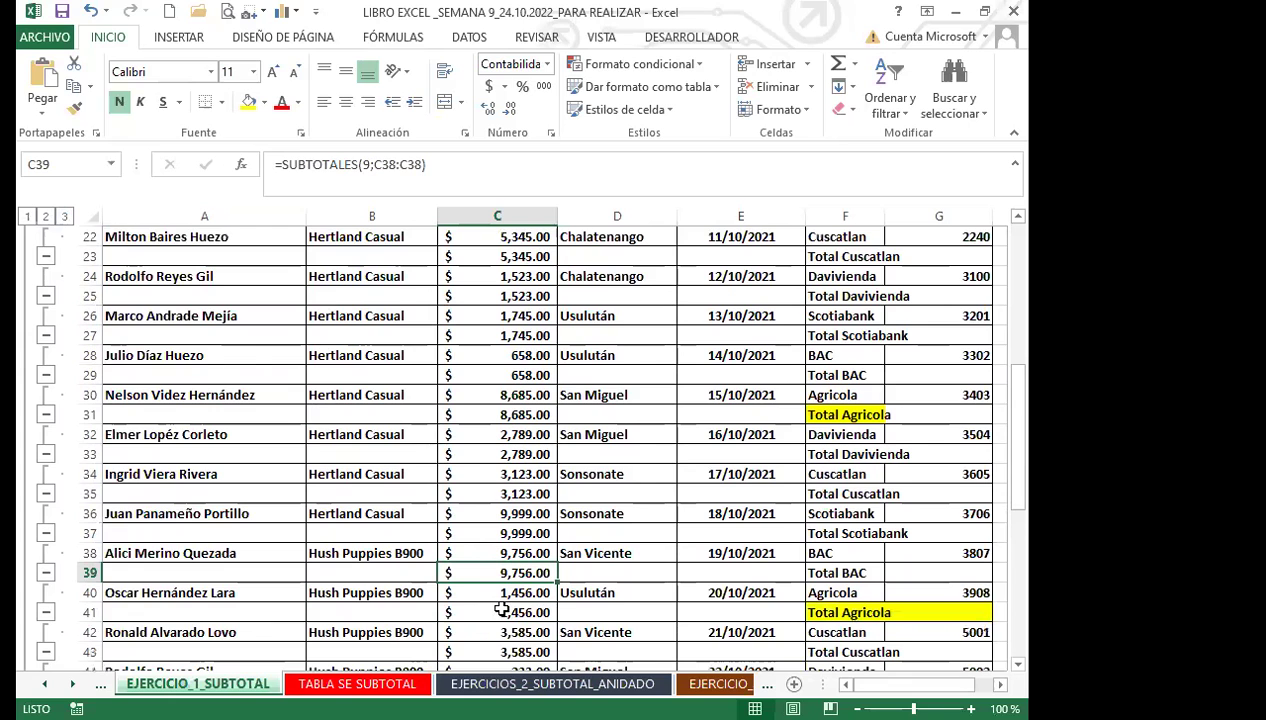
pyautogui.scroll(-1, 499, 606)
pyautogui.moveTo(488, 375); pyautogui.dragTo(485, 473)
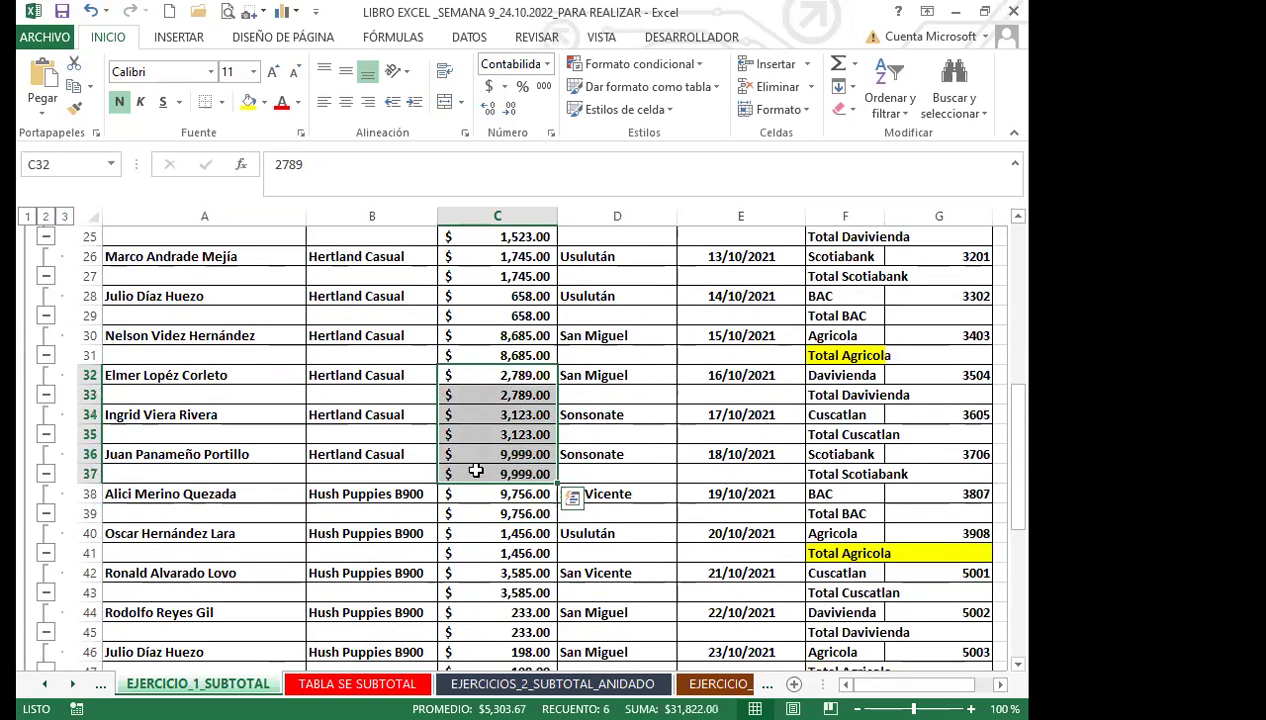
pyautogui.click(511, 528)
pyautogui.scroll(-5, 533, 522)
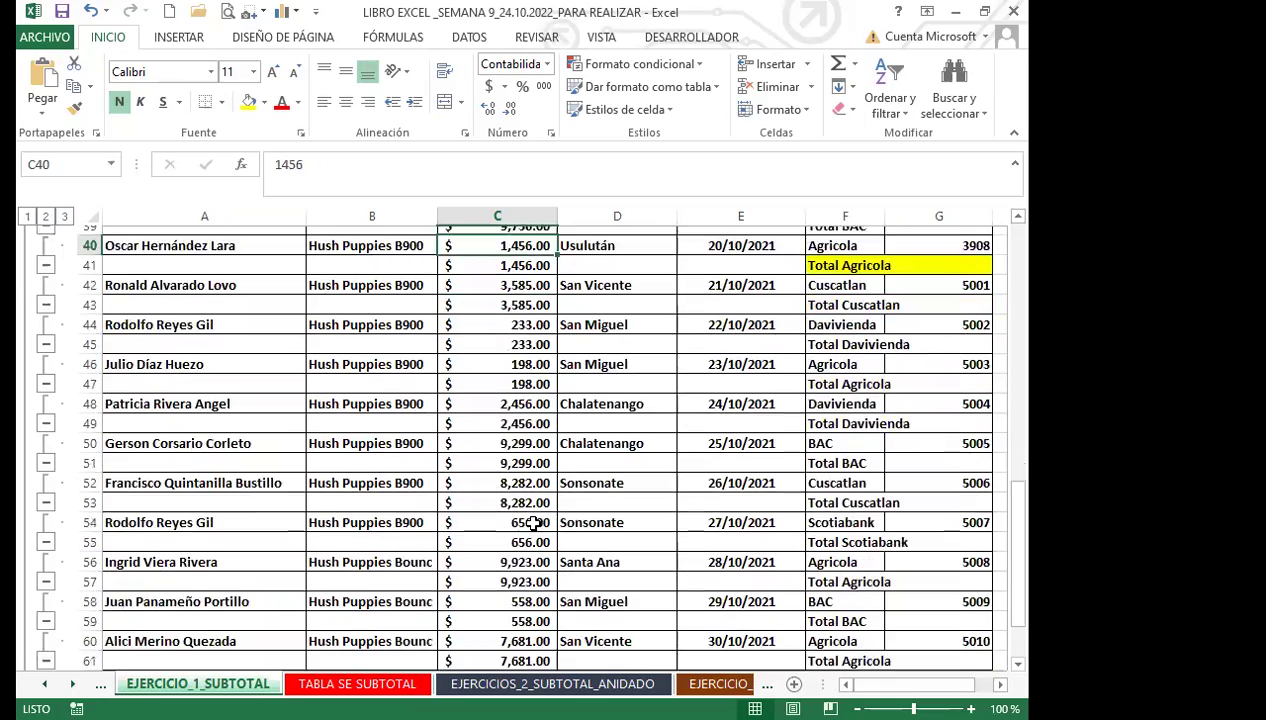
pyautogui.scroll(-4, 527, 521)
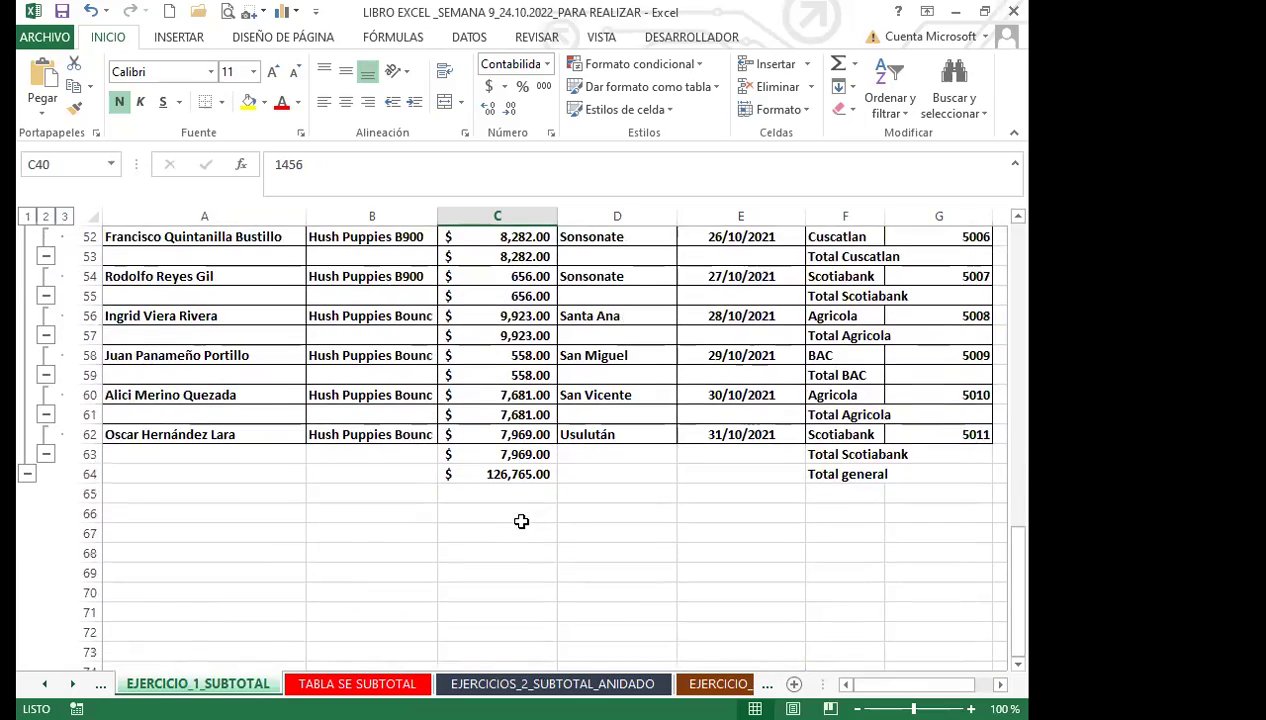
pyautogui.scroll(17, 521, 521)
# Examine the PAGO amounts and date of the Davivienda, Scotiabank and BAC records in rows 14 to 19.
pyautogui.click(492, 490)
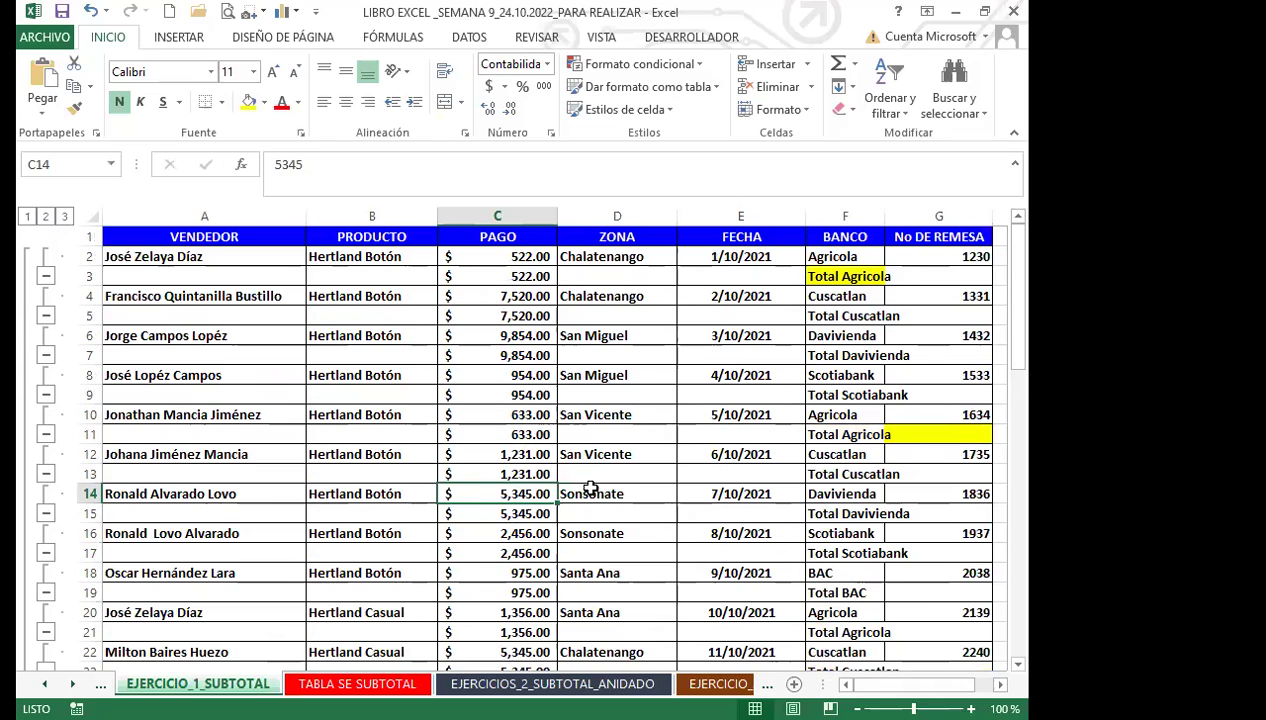
pyautogui.click(716, 487)
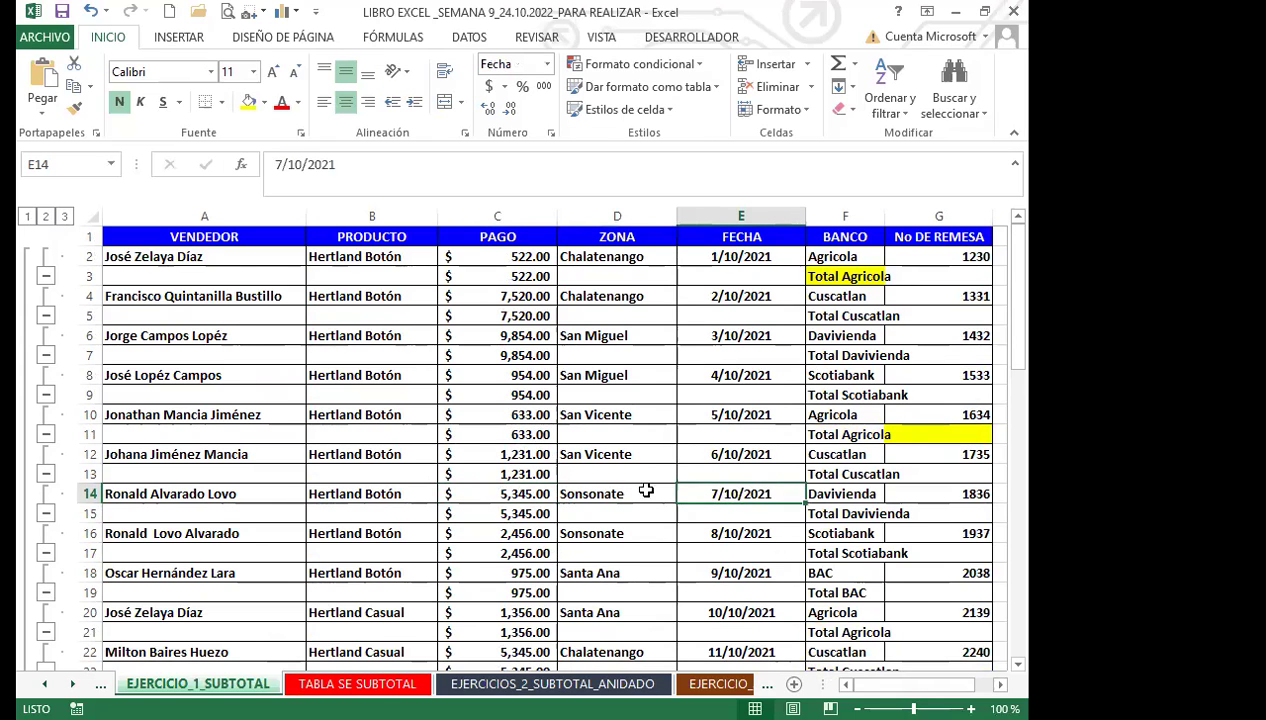
pyautogui.click(474, 494)
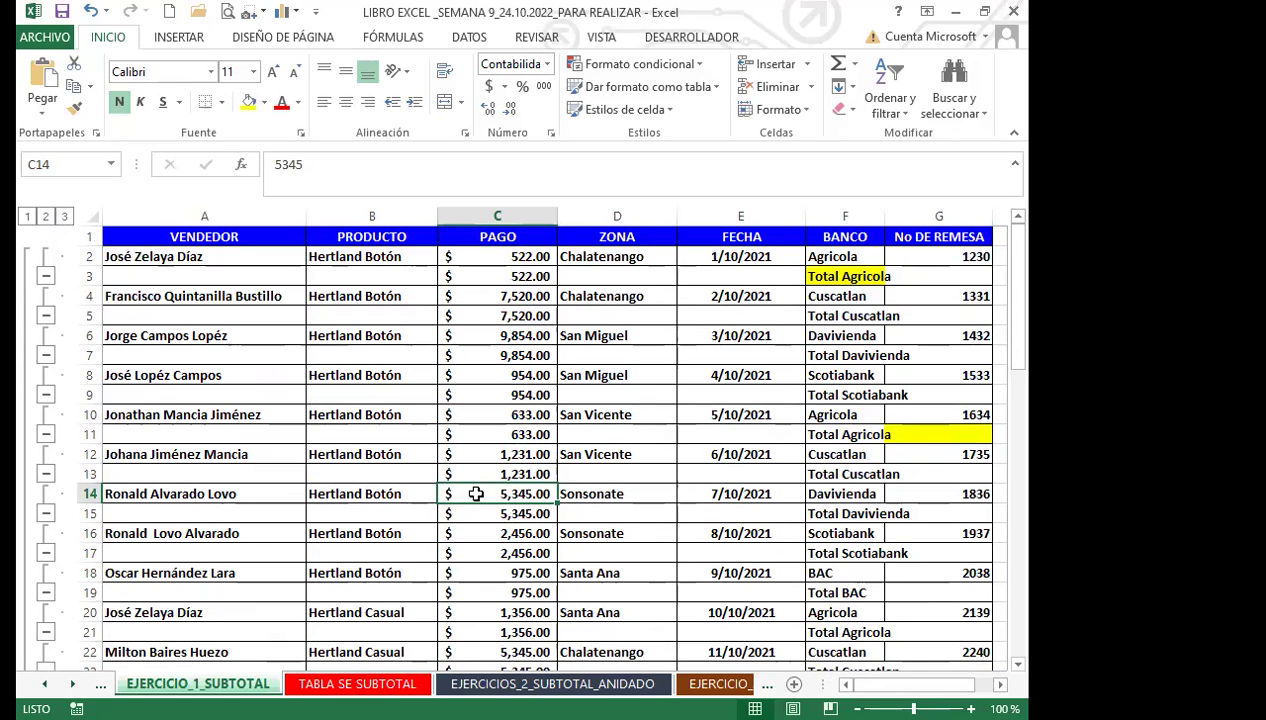
pyautogui.click(497, 597)
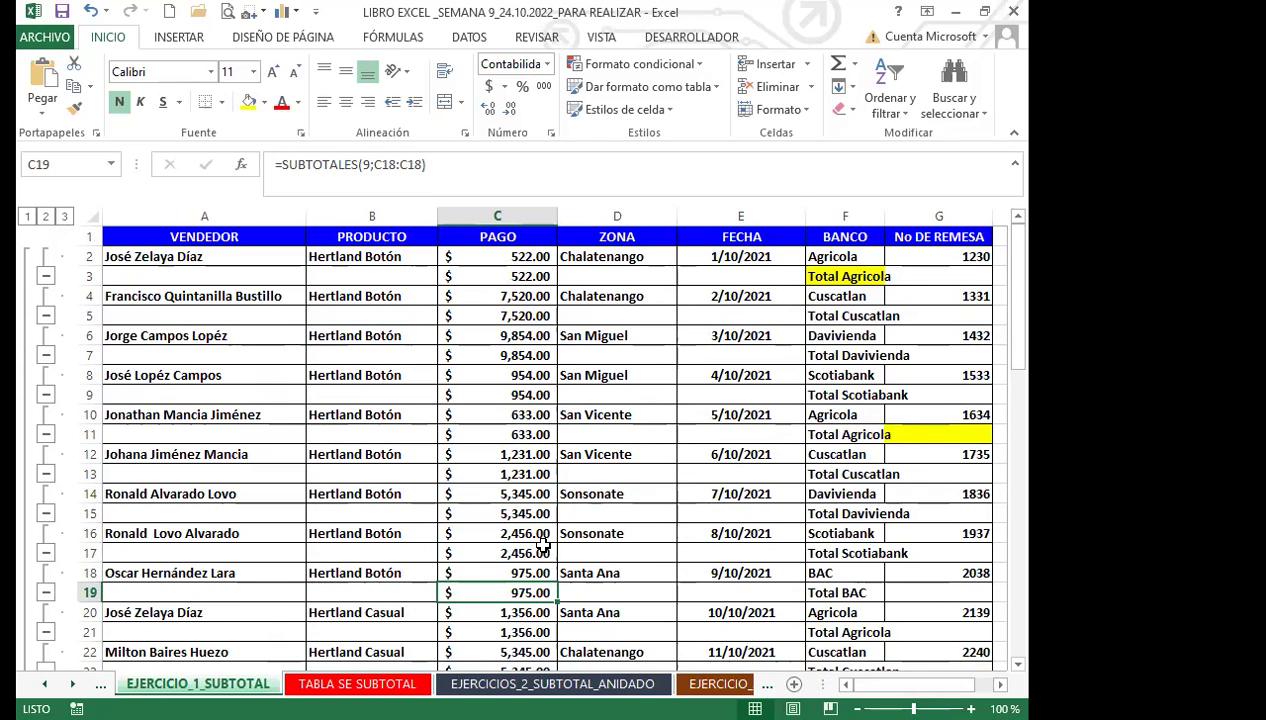
pyautogui.click(478, 537)
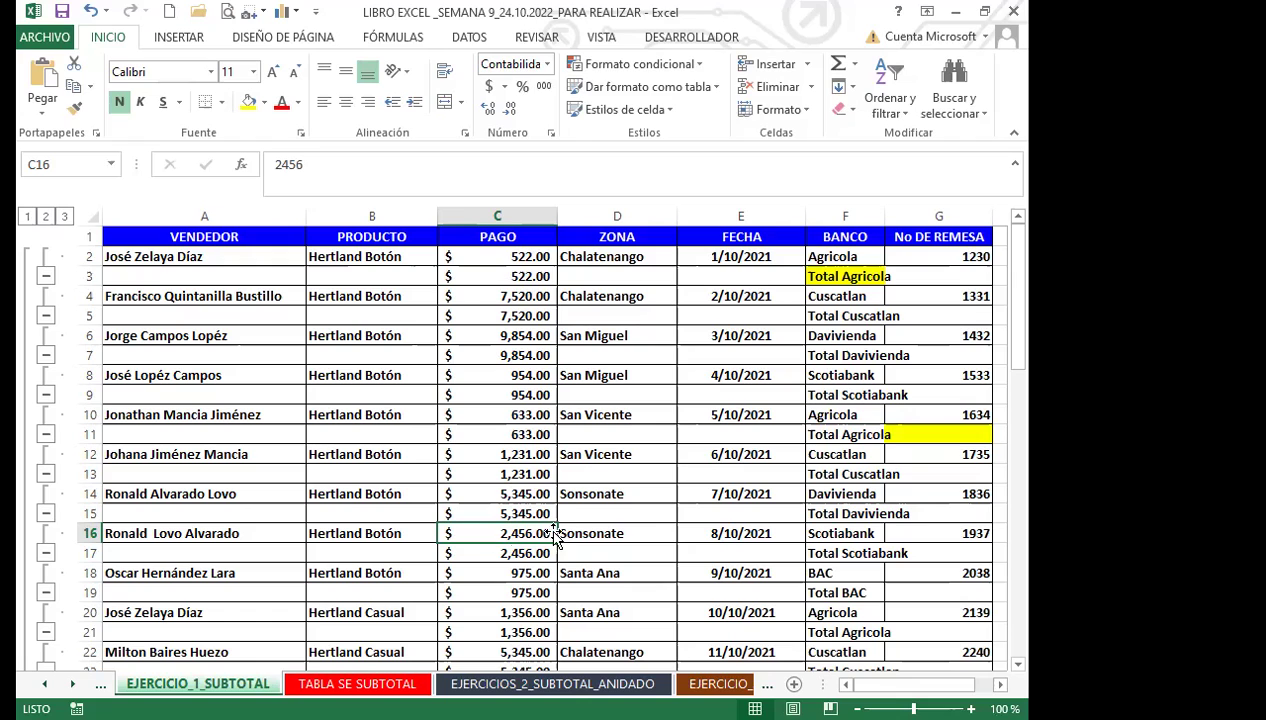
# Examine the ZONA column as another grouping field, checking its header and the Sonsonate, Chalatenango and San Vicente entries.
pyautogui.click(612, 494)
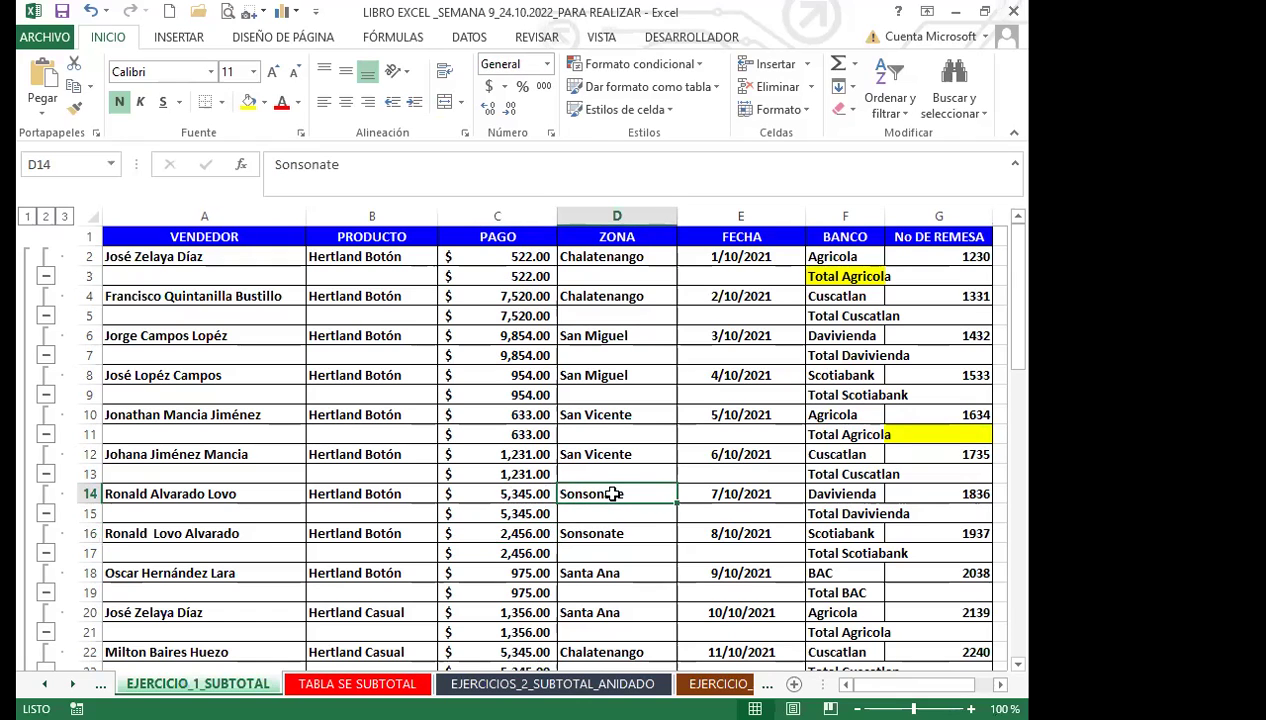
pyautogui.click(607, 236)
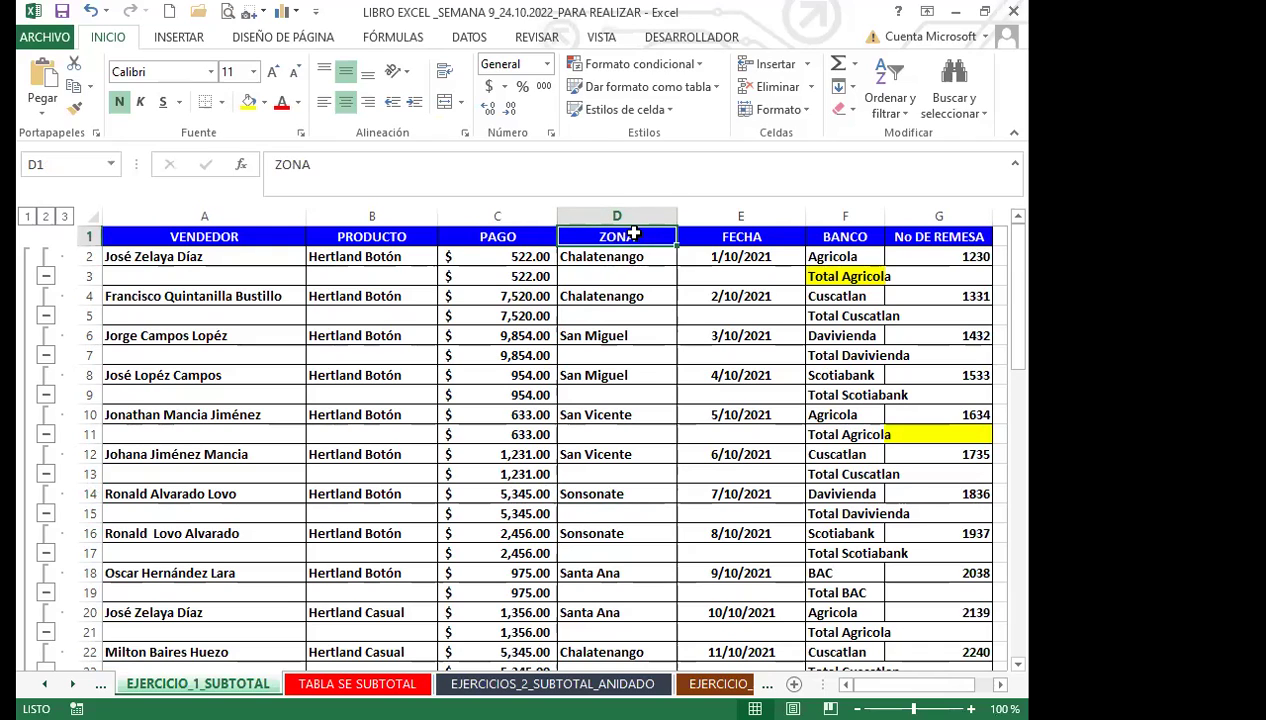
pyautogui.click(619, 258)
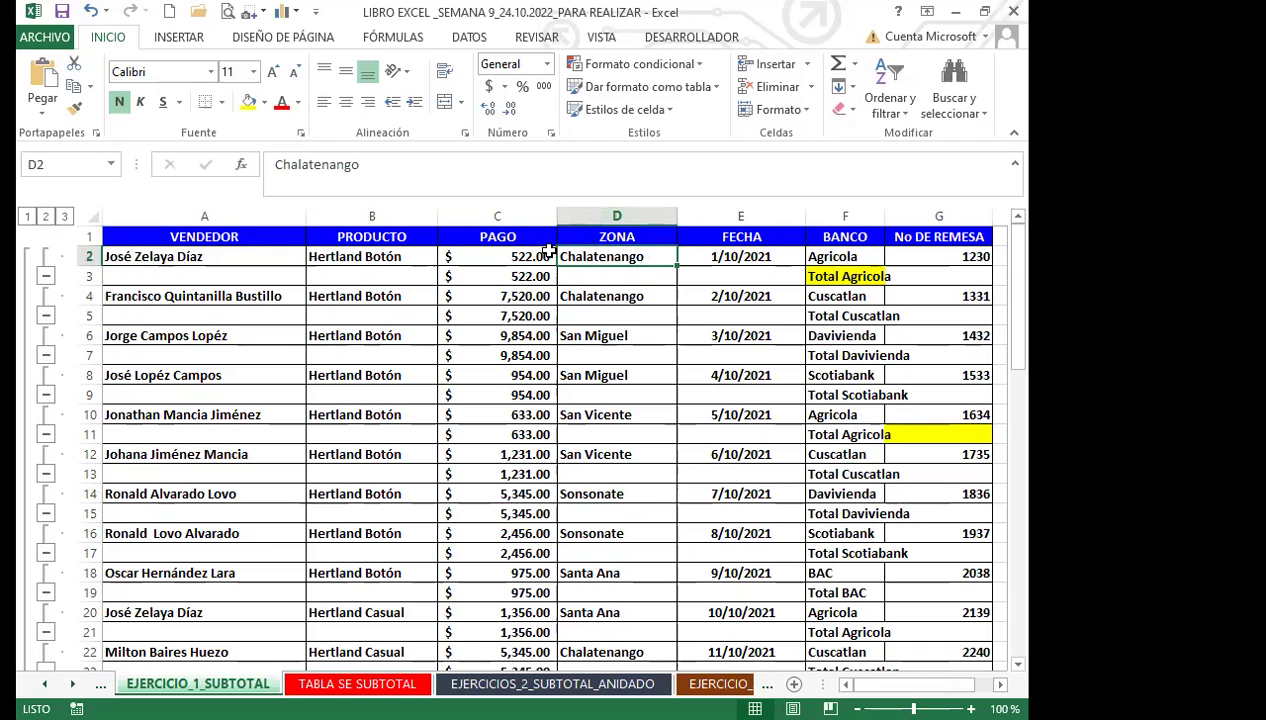
pyautogui.click(619, 240)
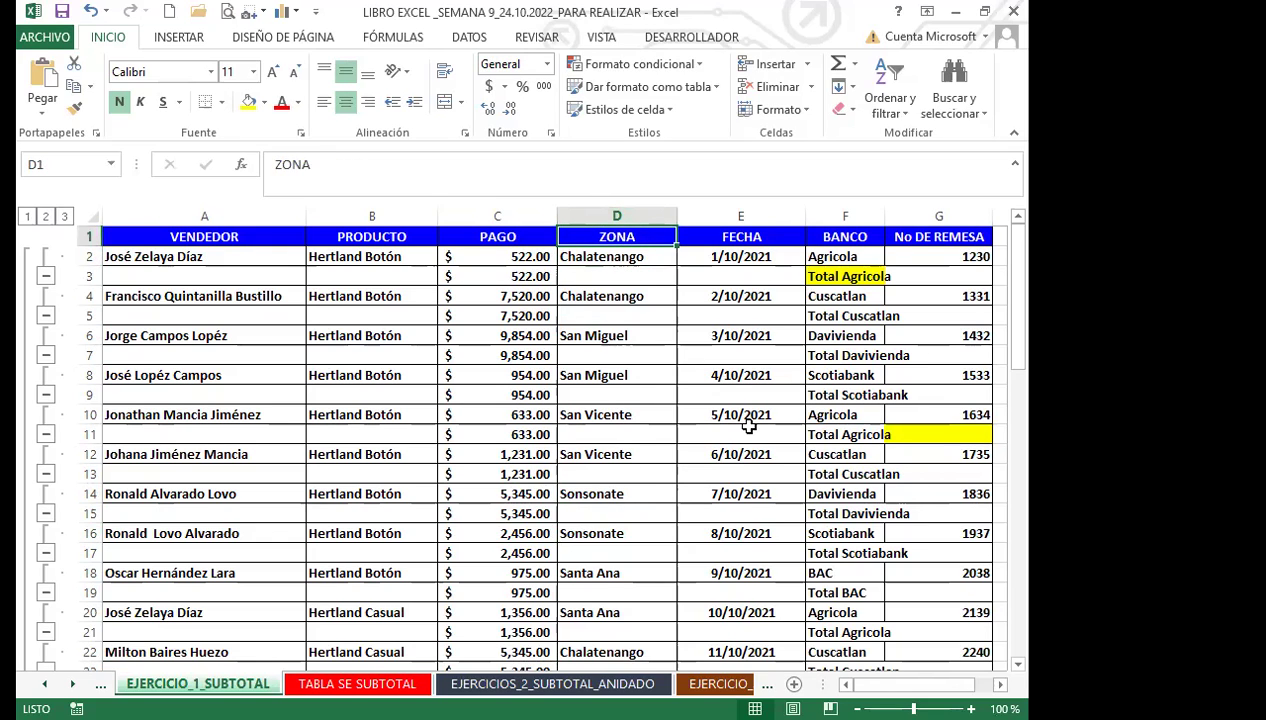
pyautogui.click(593, 414)
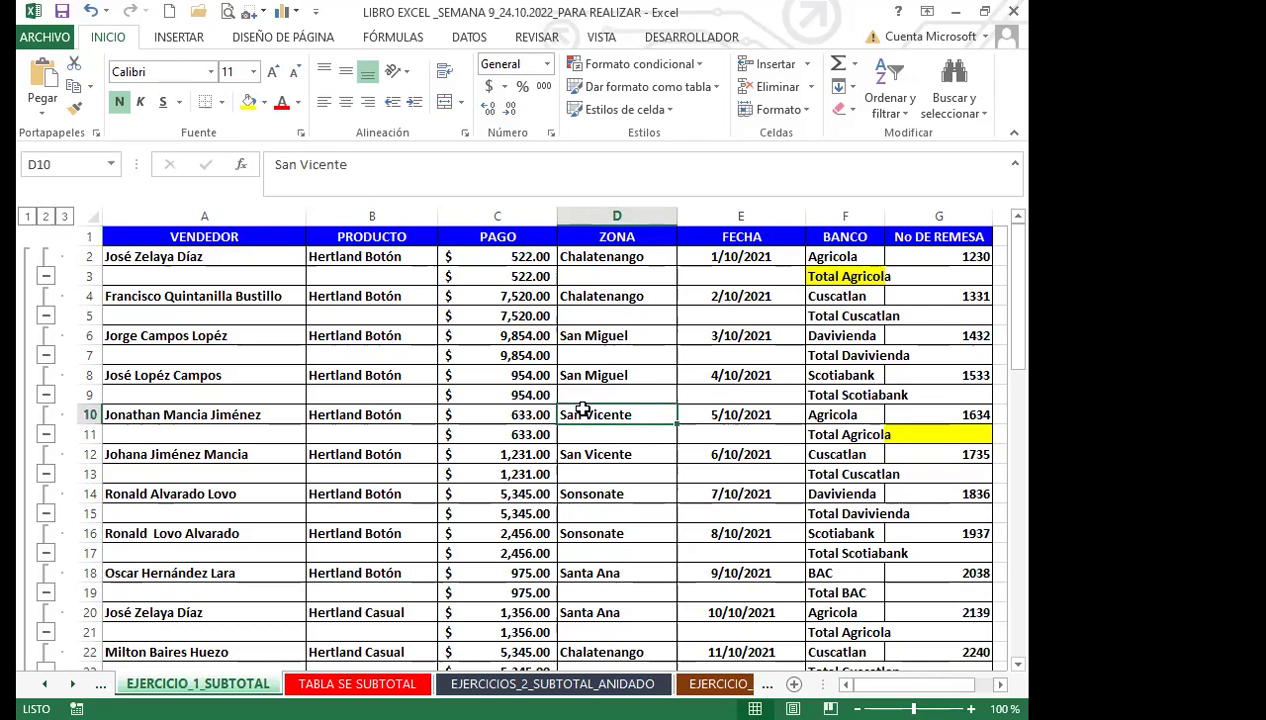
pyautogui.click(371, 454)
# Look through the EJERCICIOS_2_SUBTOTAL_ANIDADO and EJERCICIO_3_SUBTOTAL sheets, and open the EJERCICIO_4_SUBTOTAL sheet.
pyautogui.click(470, 684)
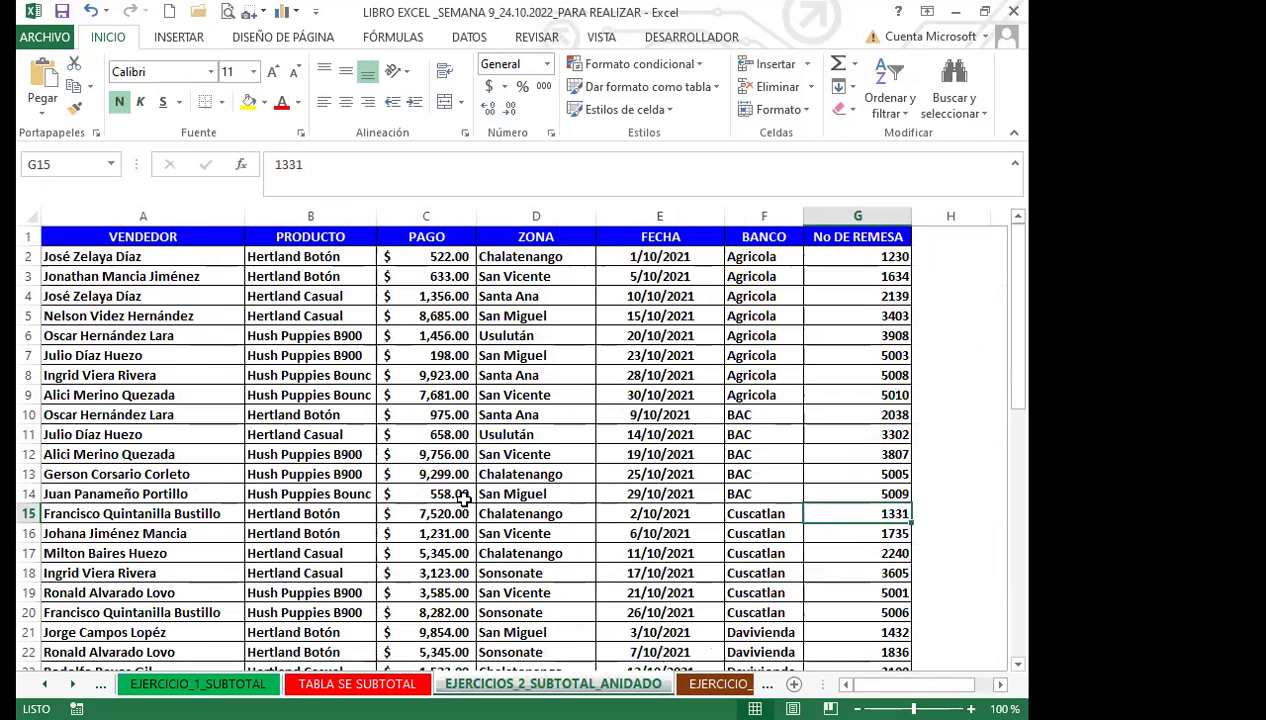
pyautogui.click(712, 684)
pyautogui.click(348, 482)
pyautogui.scroll(12, 223, 470)
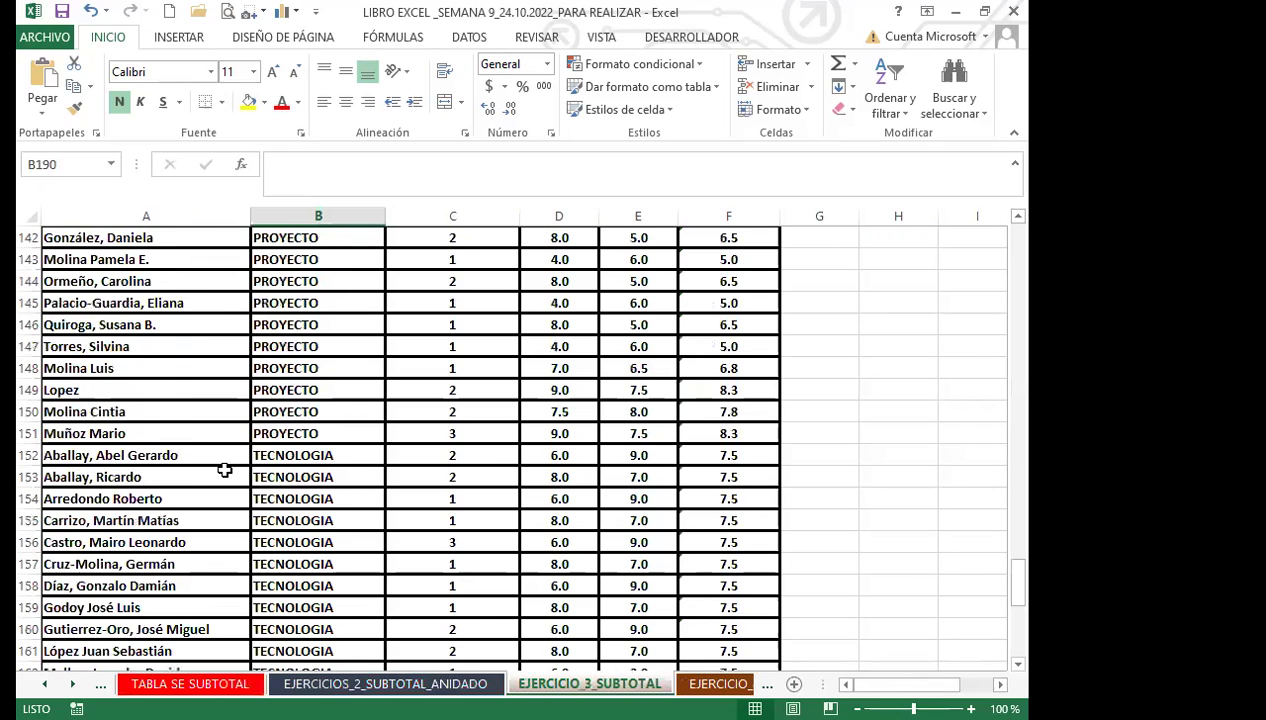
pyautogui.click(712, 684)
pyautogui.click(310, 592)
# Try each function option in cell A19 in turn, from SUMA, CUENTA, PROMEDIO and MAX to MIN, leaving MIN chosen.
pyautogui.click(112, 606)
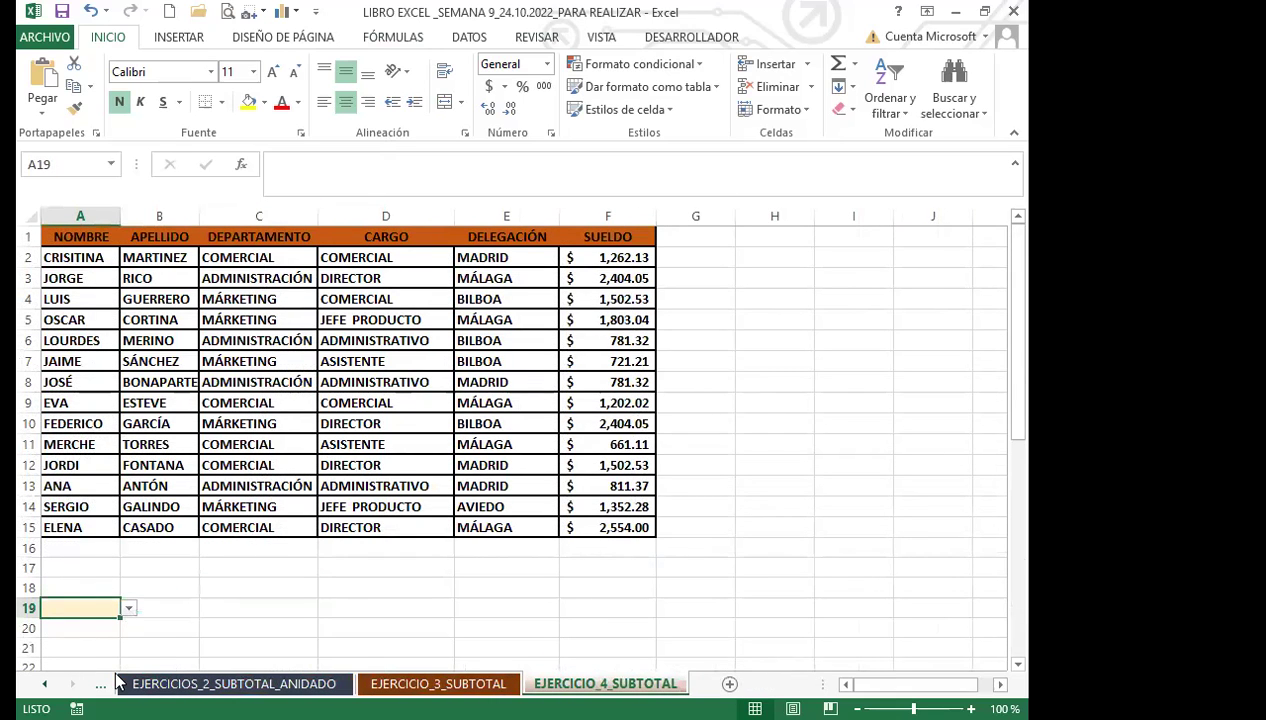
pyautogui.scroll(-1, 70, 596)
pyautogui.click(129, 546)
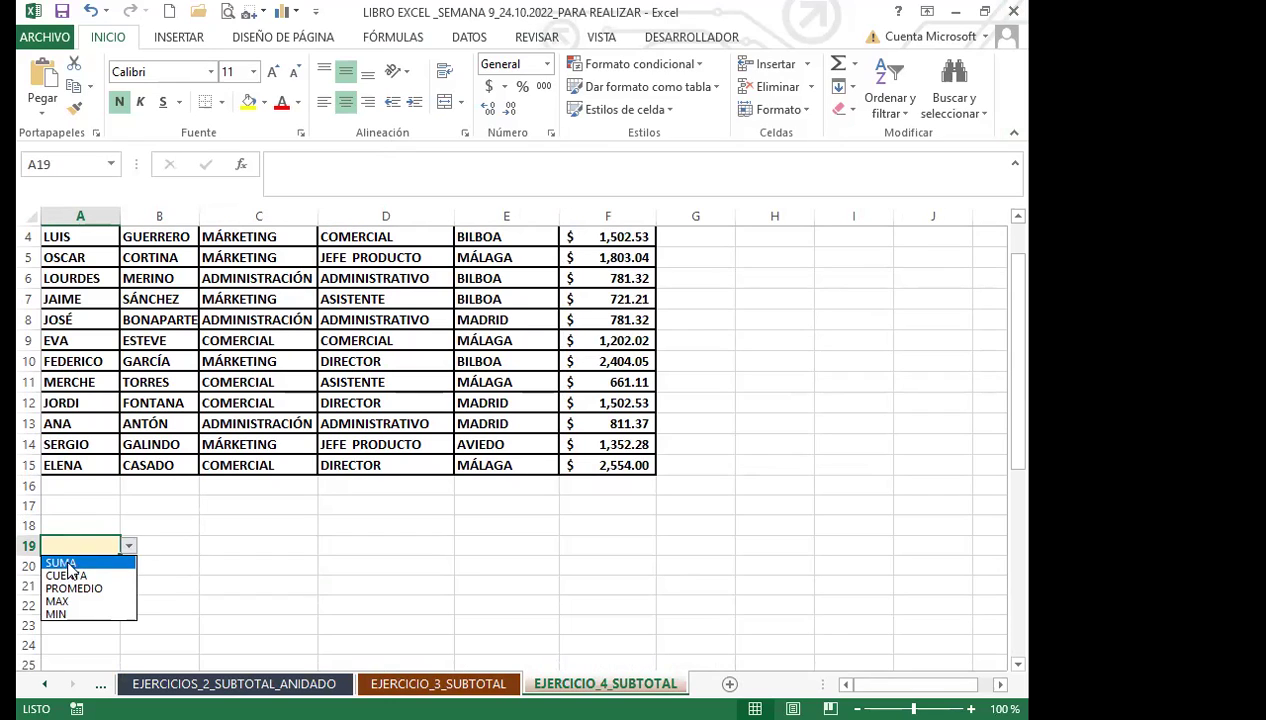
pyautogui.click(100, 562)
pyautogui.click(128, 545)
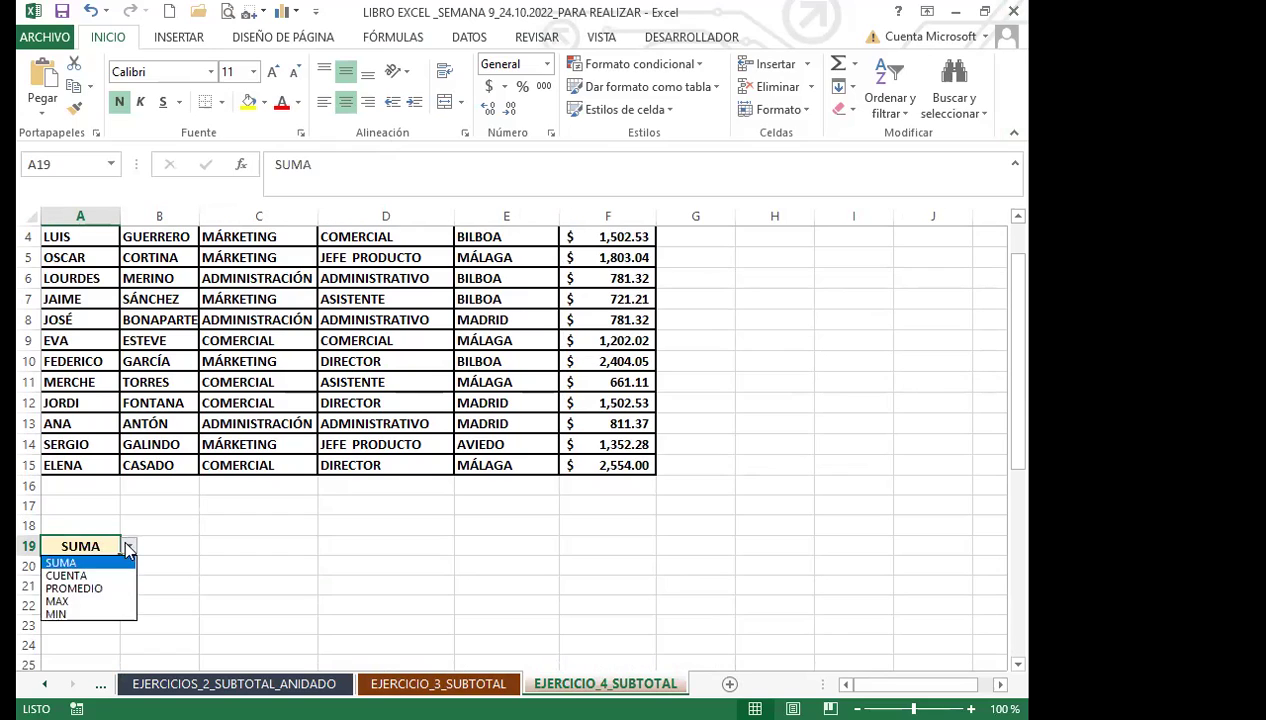
pyautogui.click(80, 577)
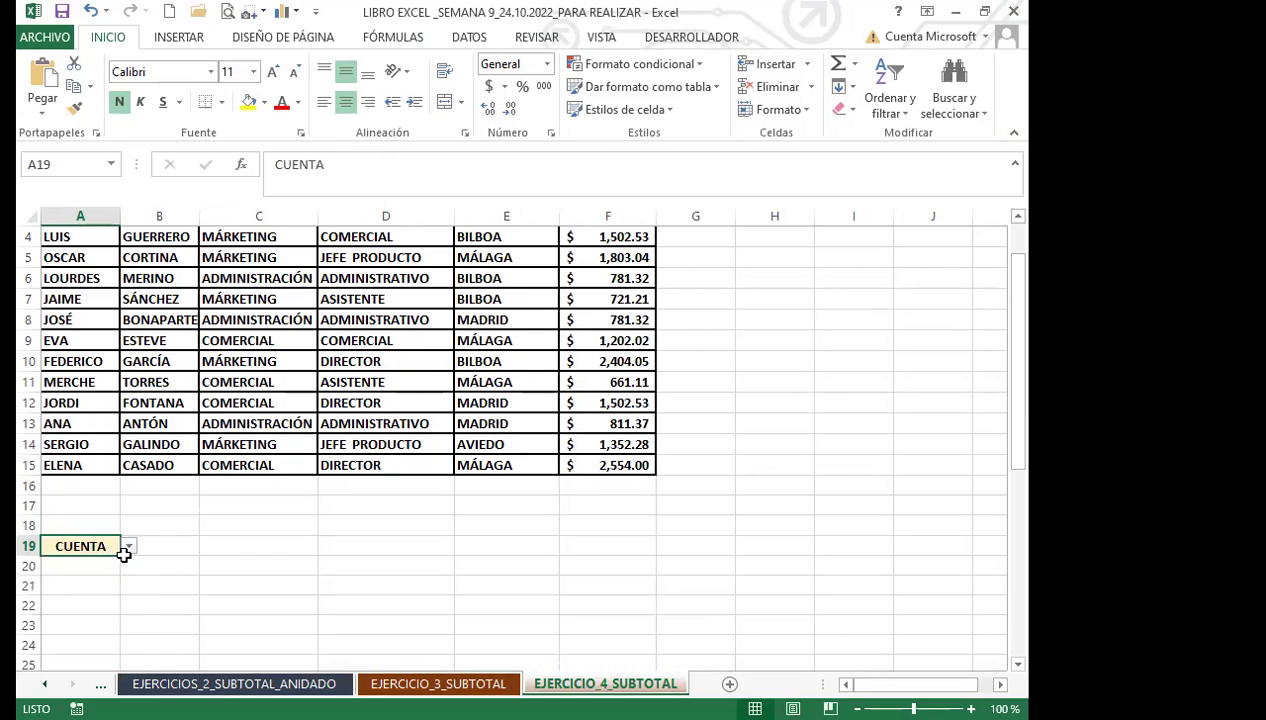
pyautogui.click(129, 546)
pyautogui.click(85, 589)
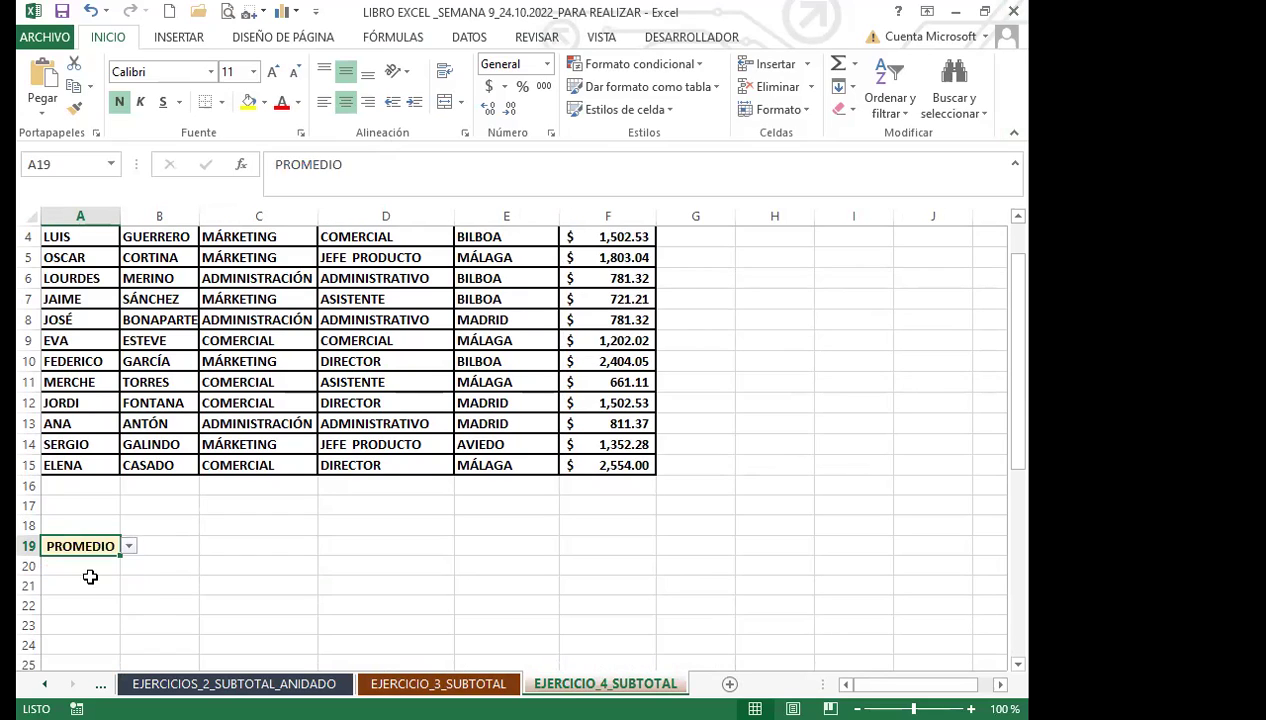
pyautogui.click(128, 547)
pyautogui.click(68, 601)
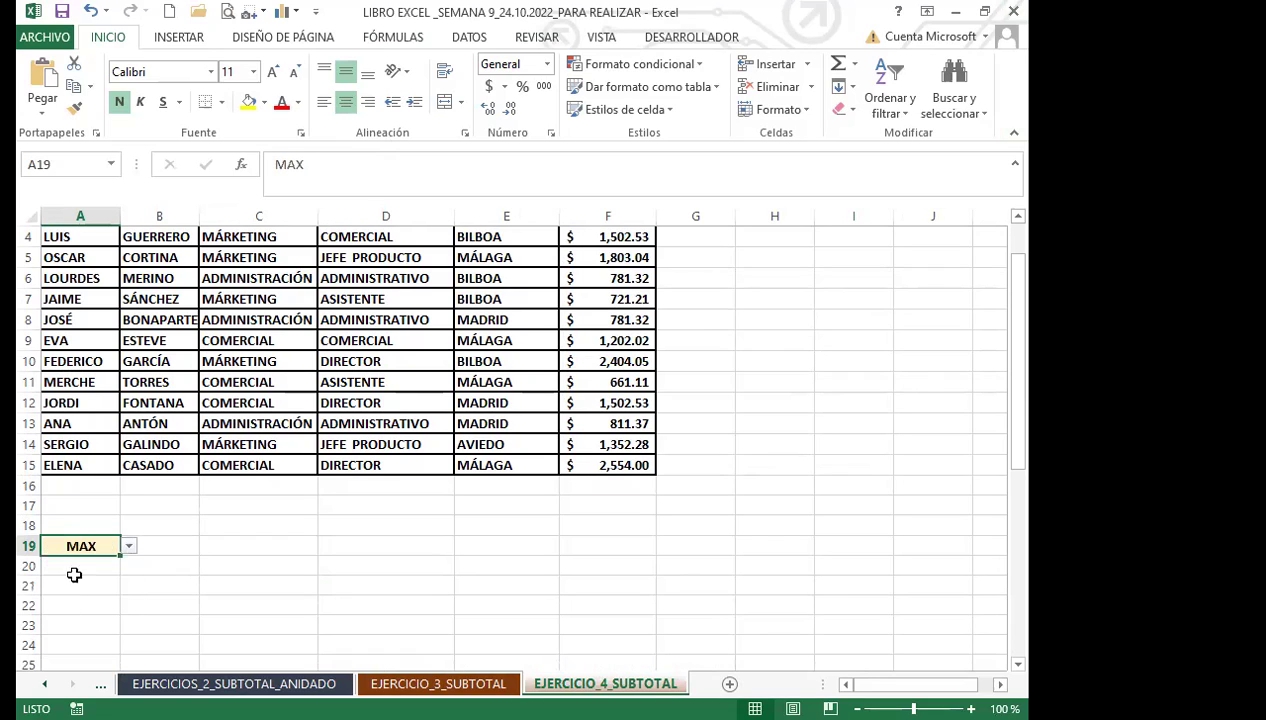
pyautogui.click(129, 546)
pyautogui.click(66, 614)
pyautogui.scroll(1, 523, 511)
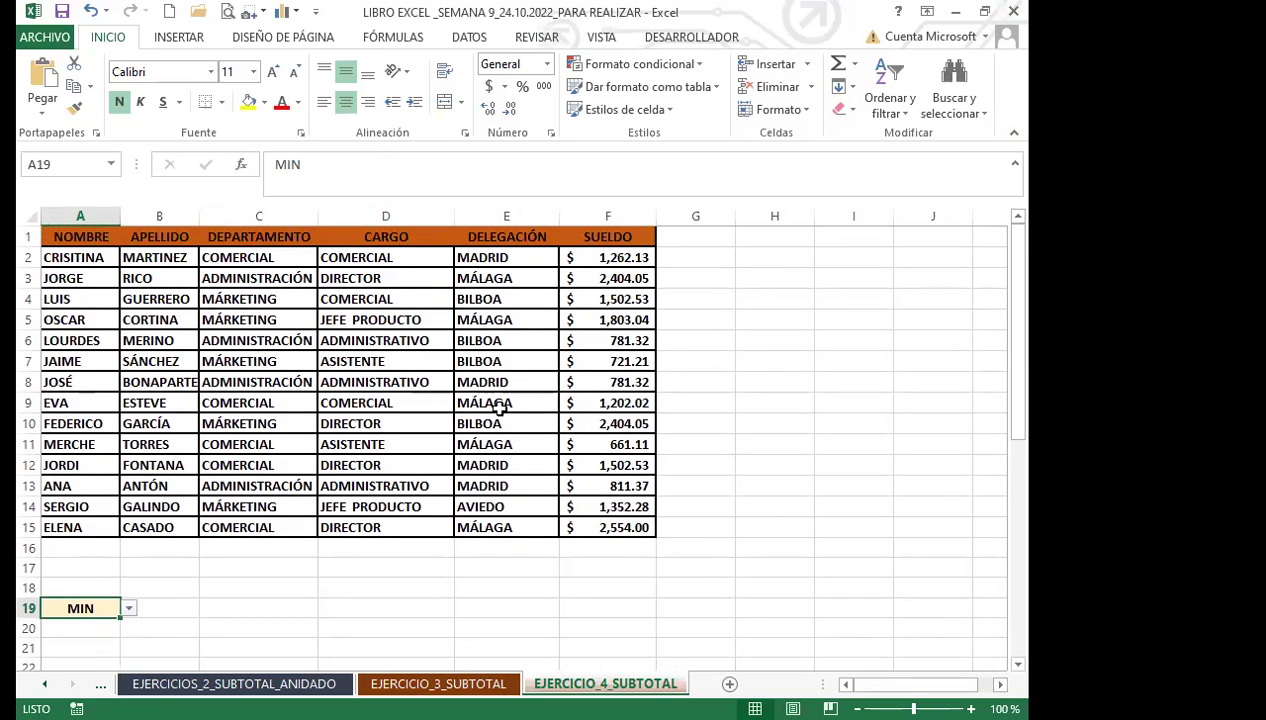
# Sort the employee table by DEPARTAMENTO on values from A to Z, then check the grouped department entries.
pyautogui.click(396, 340)
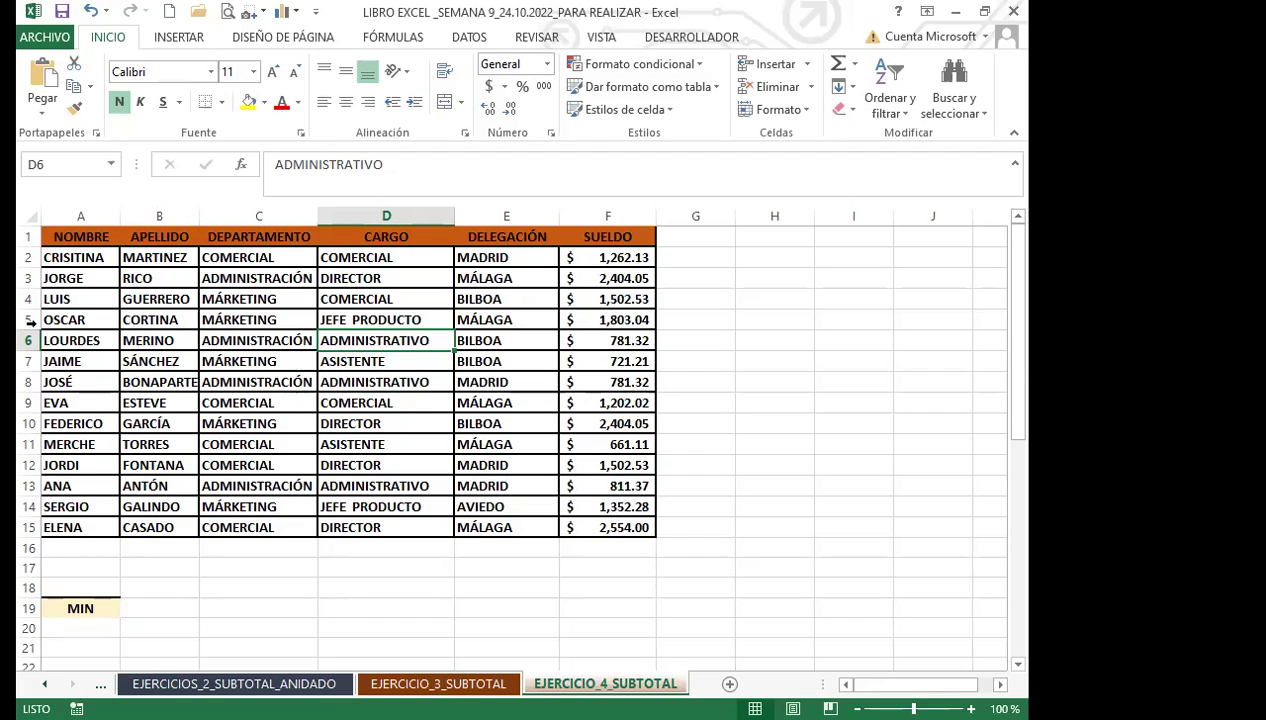
pyautogui.click(281, 235)
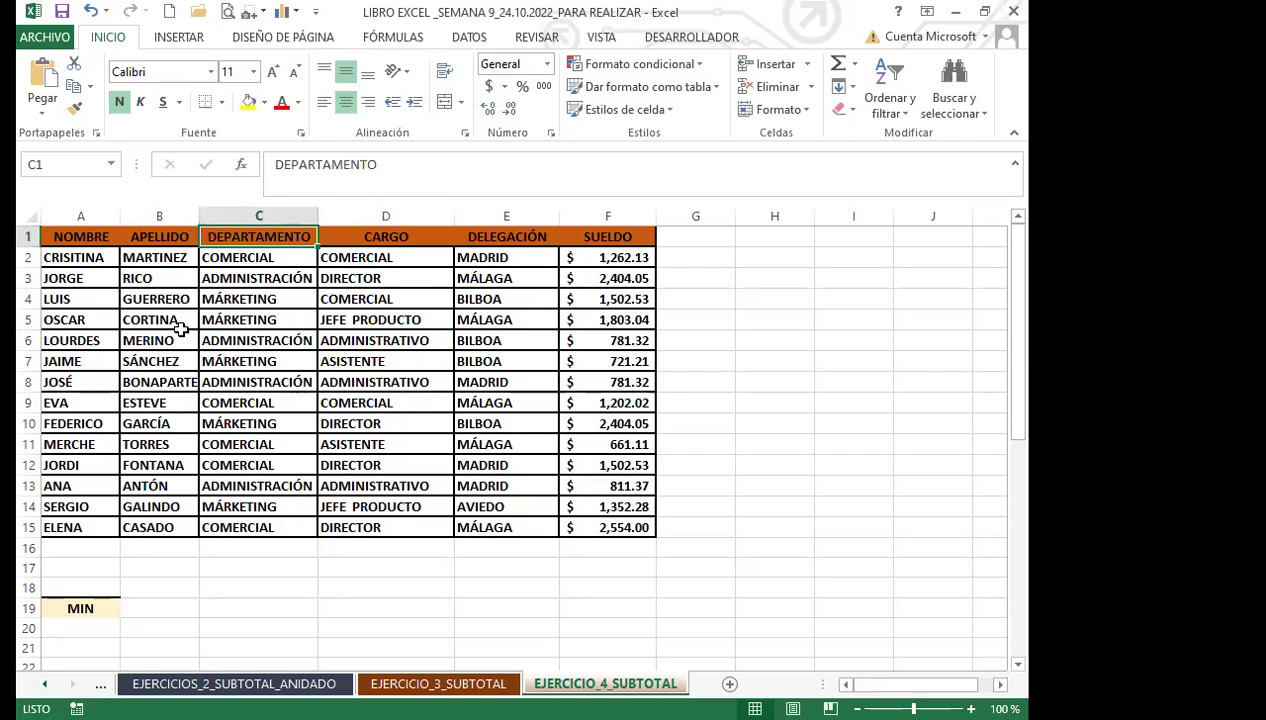
pyautogui.click(340, 336)
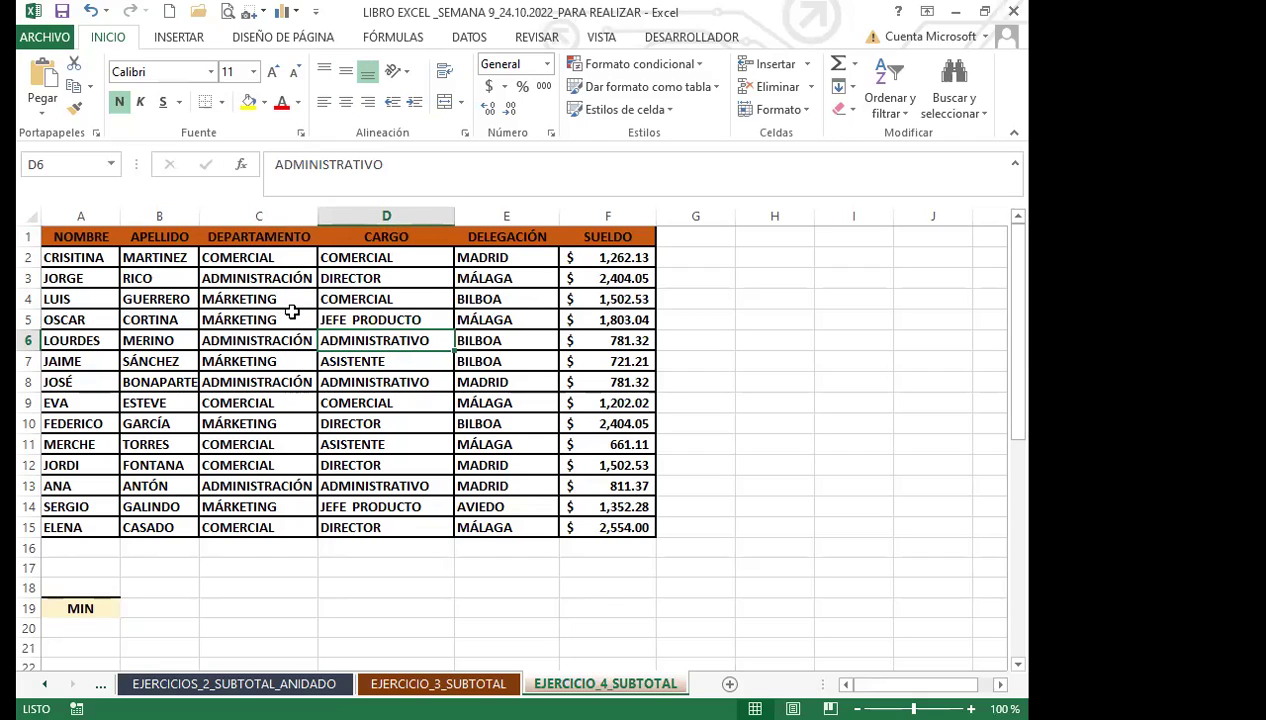
pyautogui.click(258, 237)
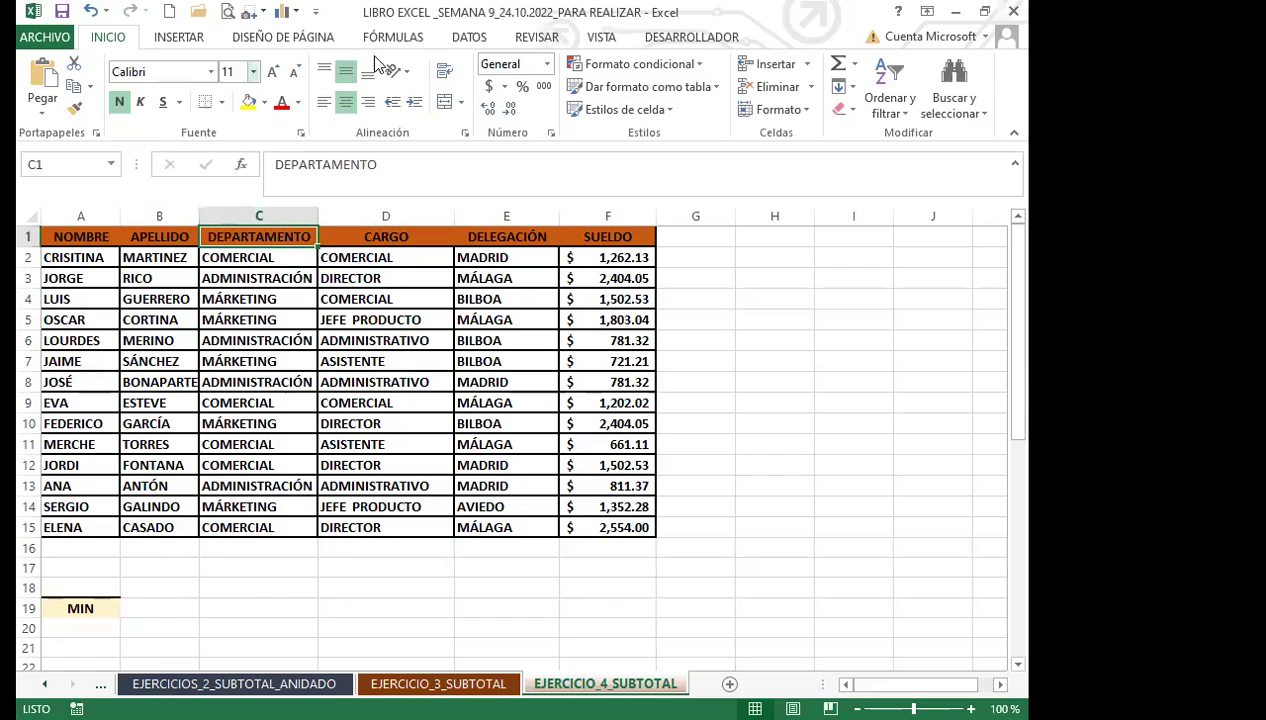
pyautogui.click(464, 40)
pyautogui.click(315, 86)
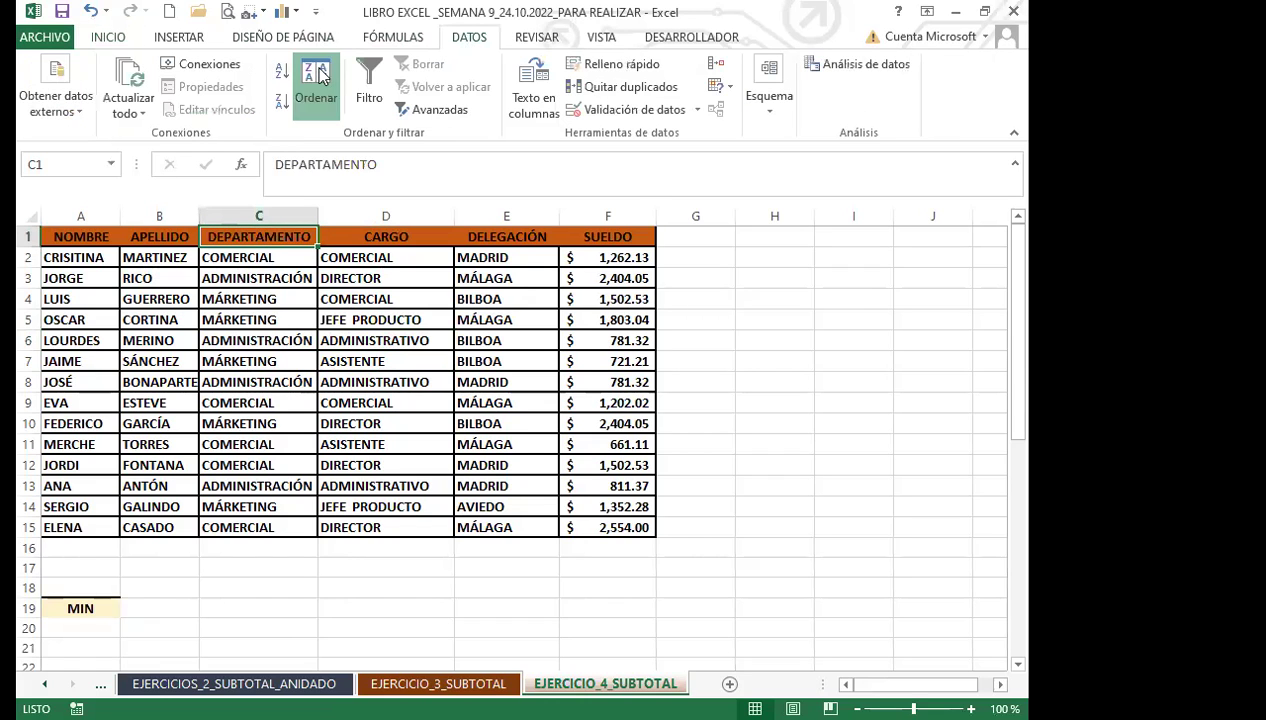
pyautogui.click(330, 286)
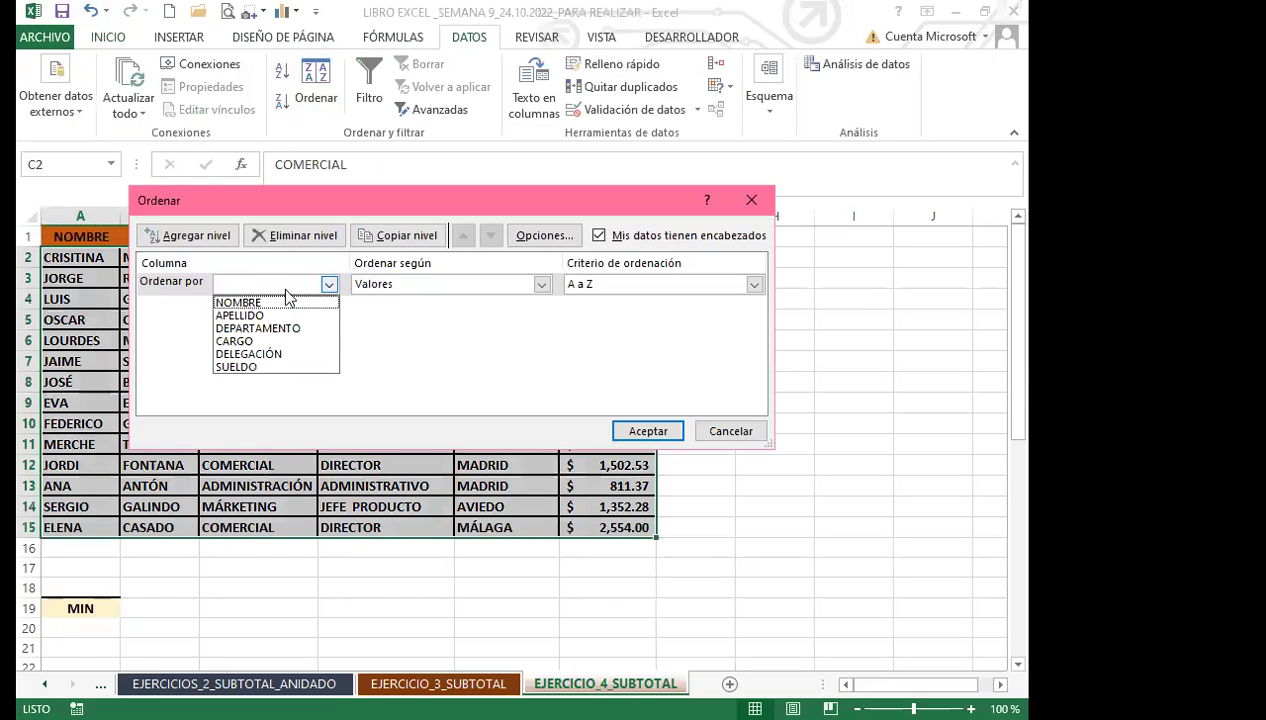
pyautogui.click(220, 320)
pyautogui.click(648, 431)
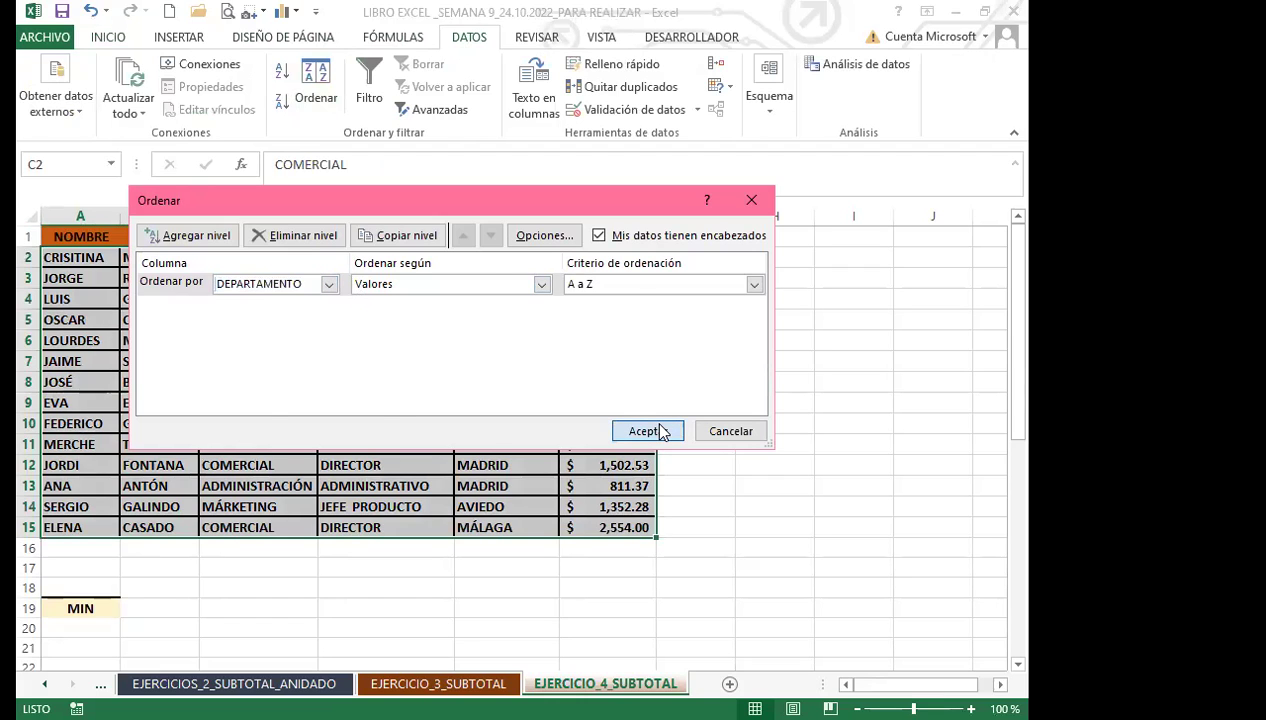
pyautogui.click(262, 360)
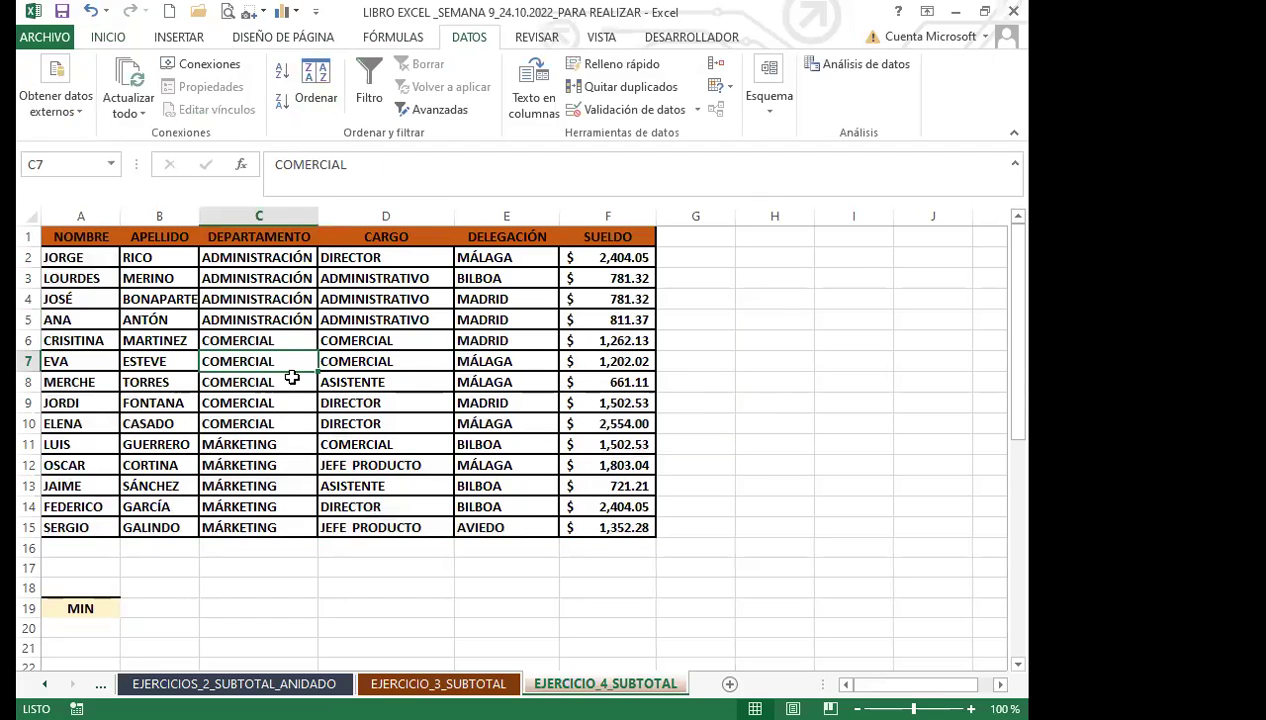
pyautogui.click(276, 316)
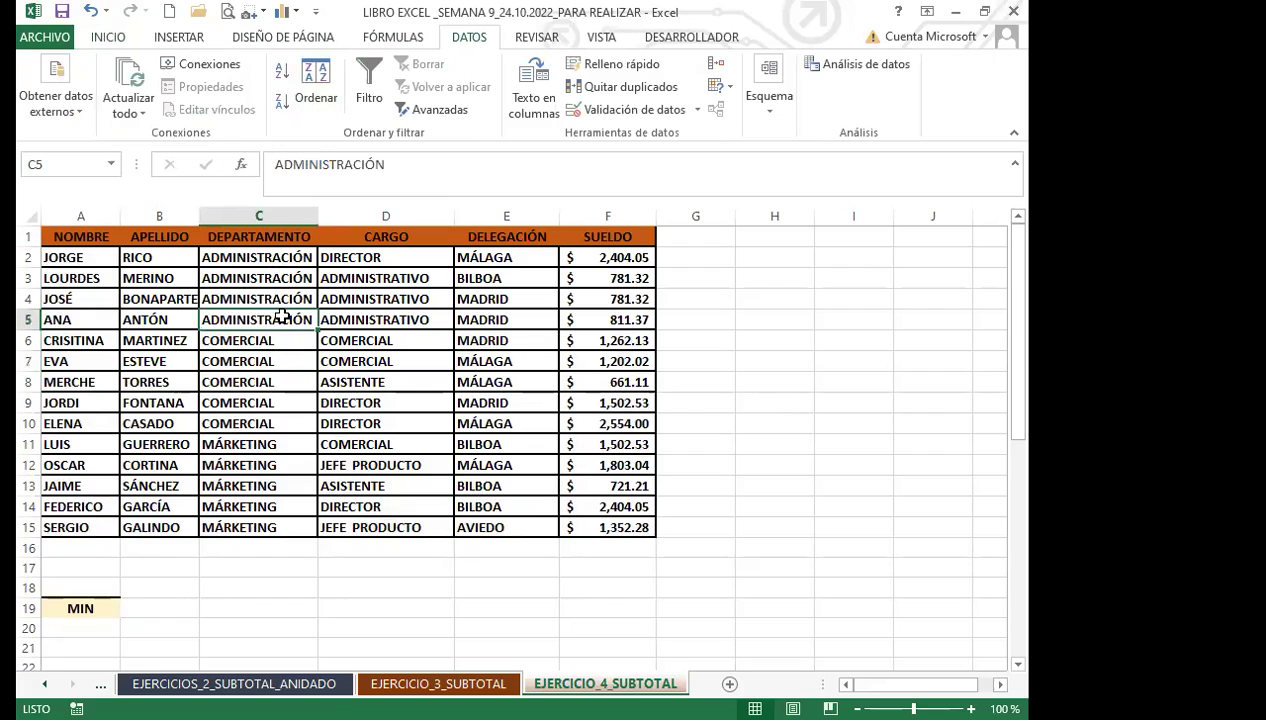
pyautogui.click(614, 320)
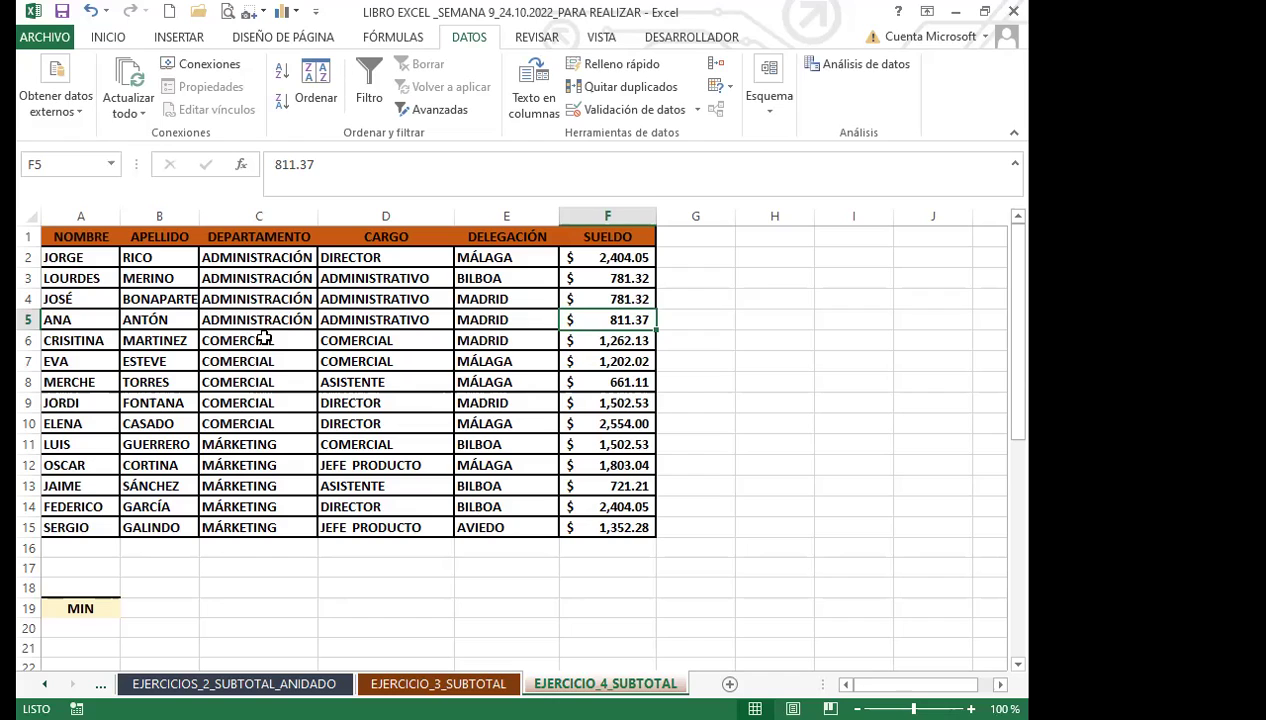
pyautogui.click(760, 319)
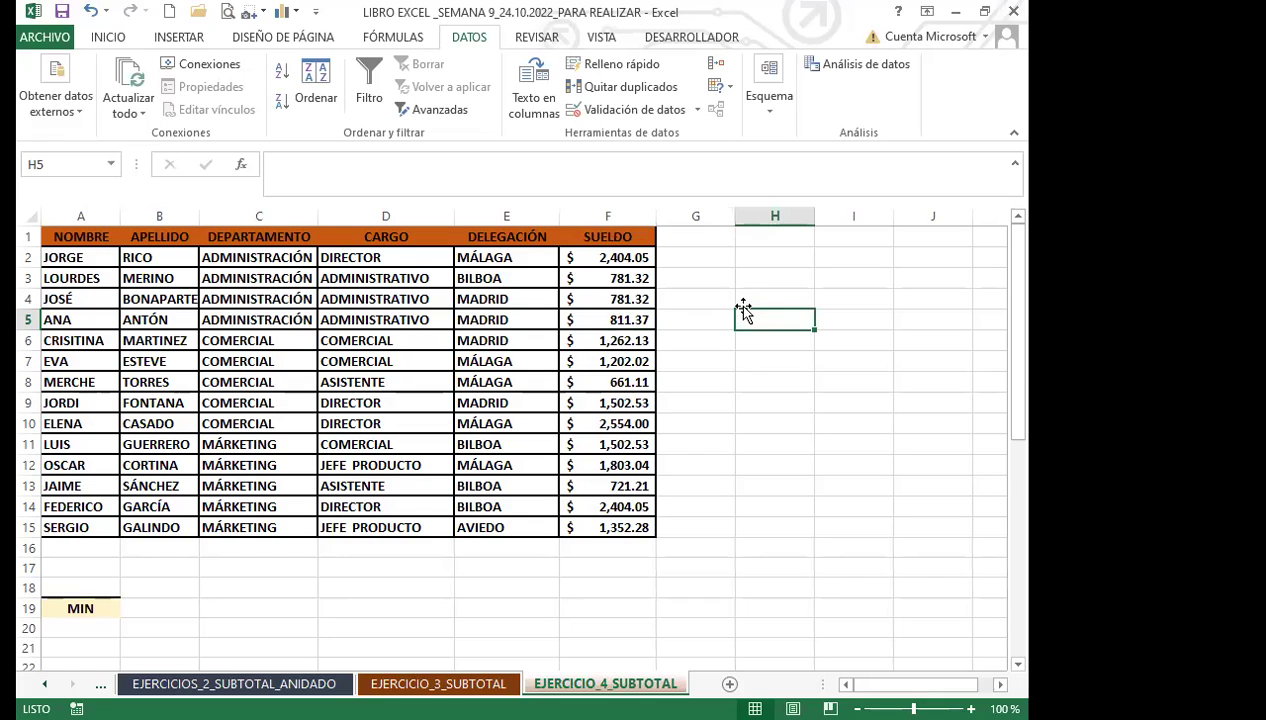
pyautogui.write('=')
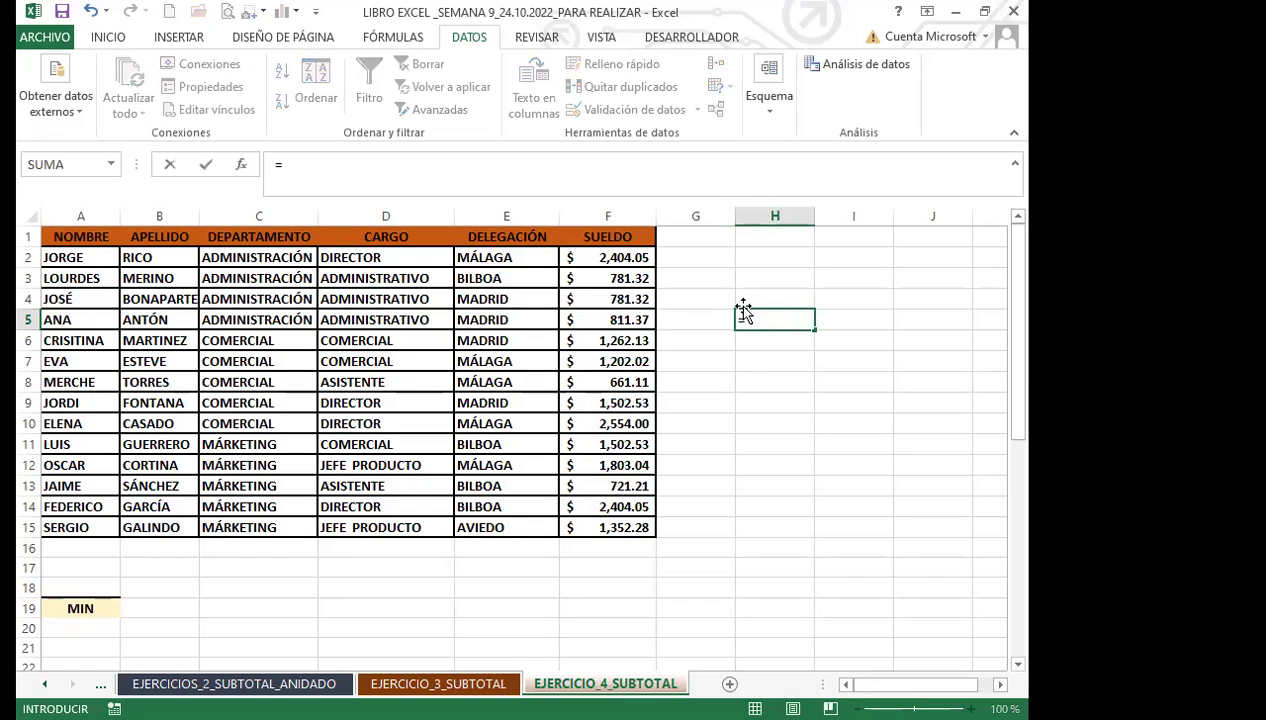
pyautogui.write('SUB')
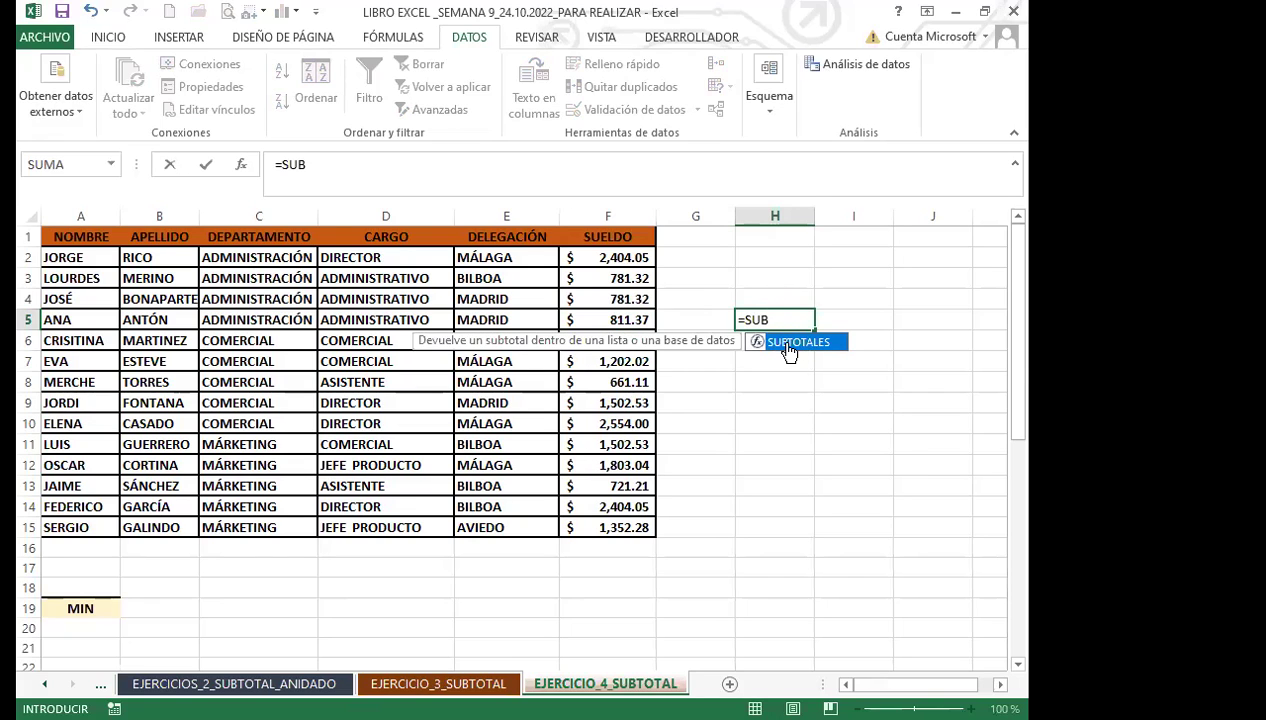
pyautogui.doubleClick(789, 343)
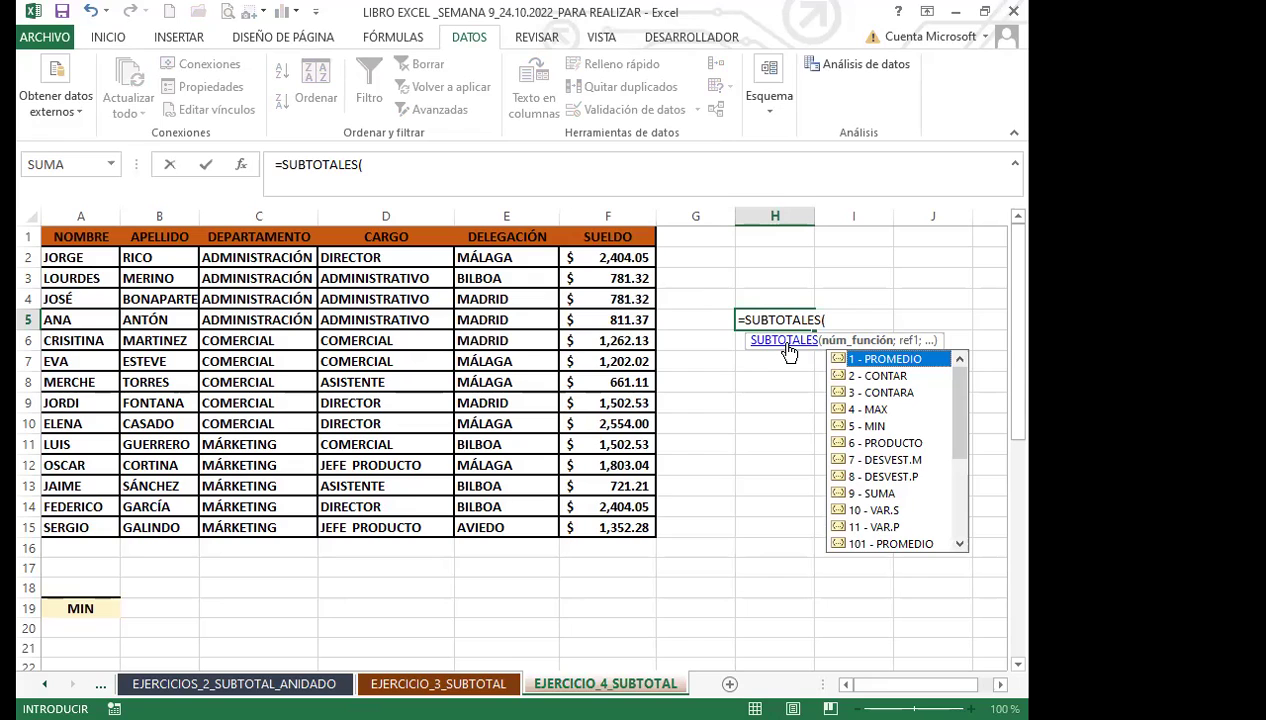
pyautogui.press('Escape')
pyautogui.click(763, 415)
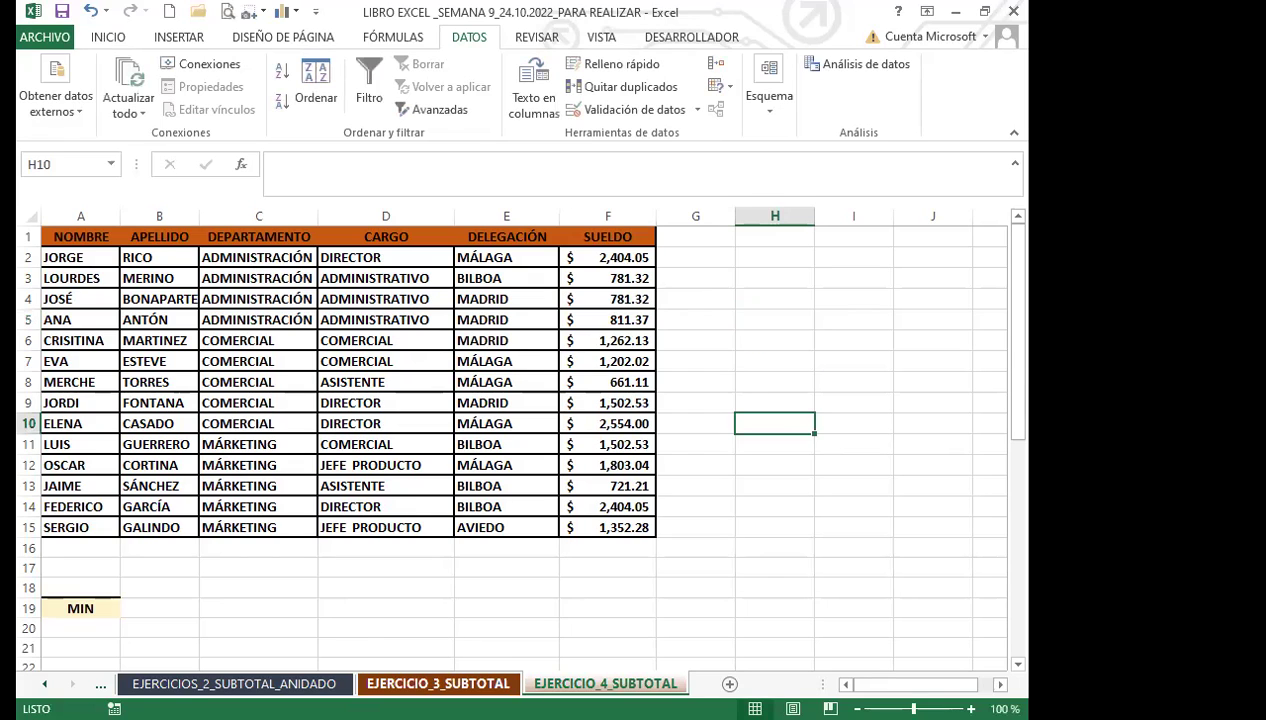
# Look back through the earlier sheets, examine the Total Agricola PAGO formula in TABLA SE SUBTOTAL, and return to EJERCICIO_4_SUBTOTAL.
pyautogui.click(349, 604)
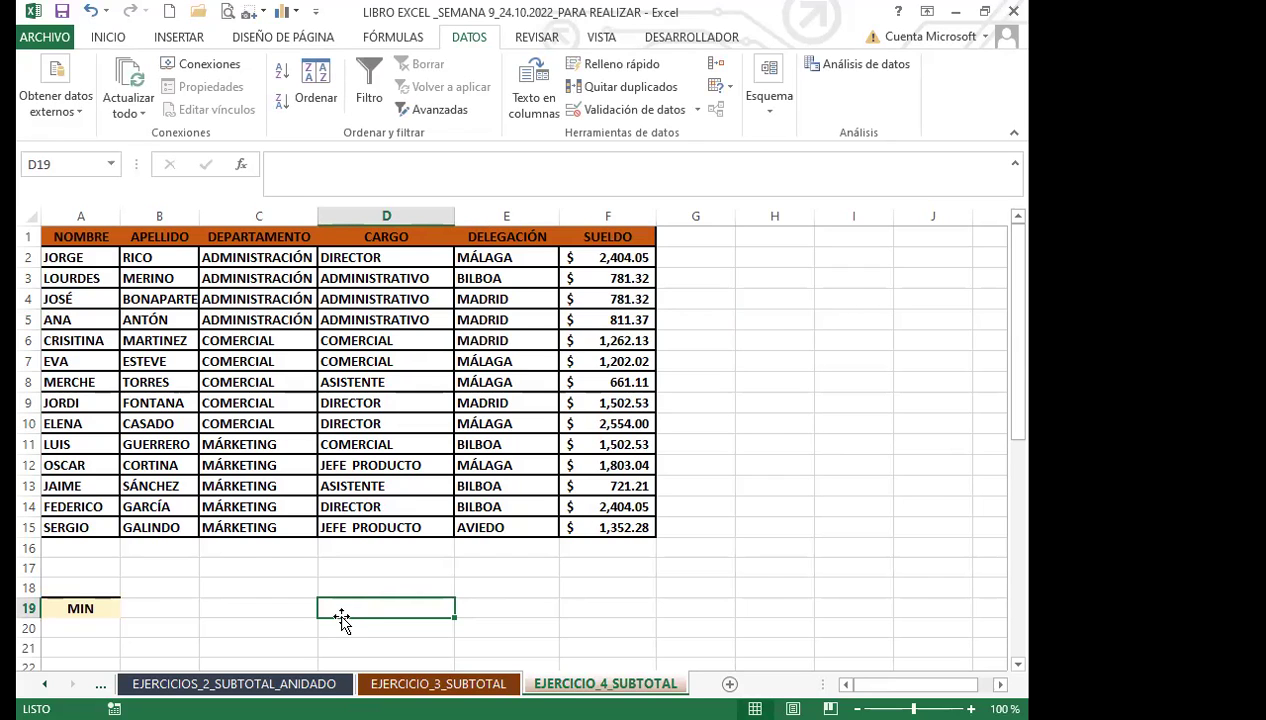
pyautogui.hotkey('ctrl', 'pageup')
pyautogui.click(325, 410)
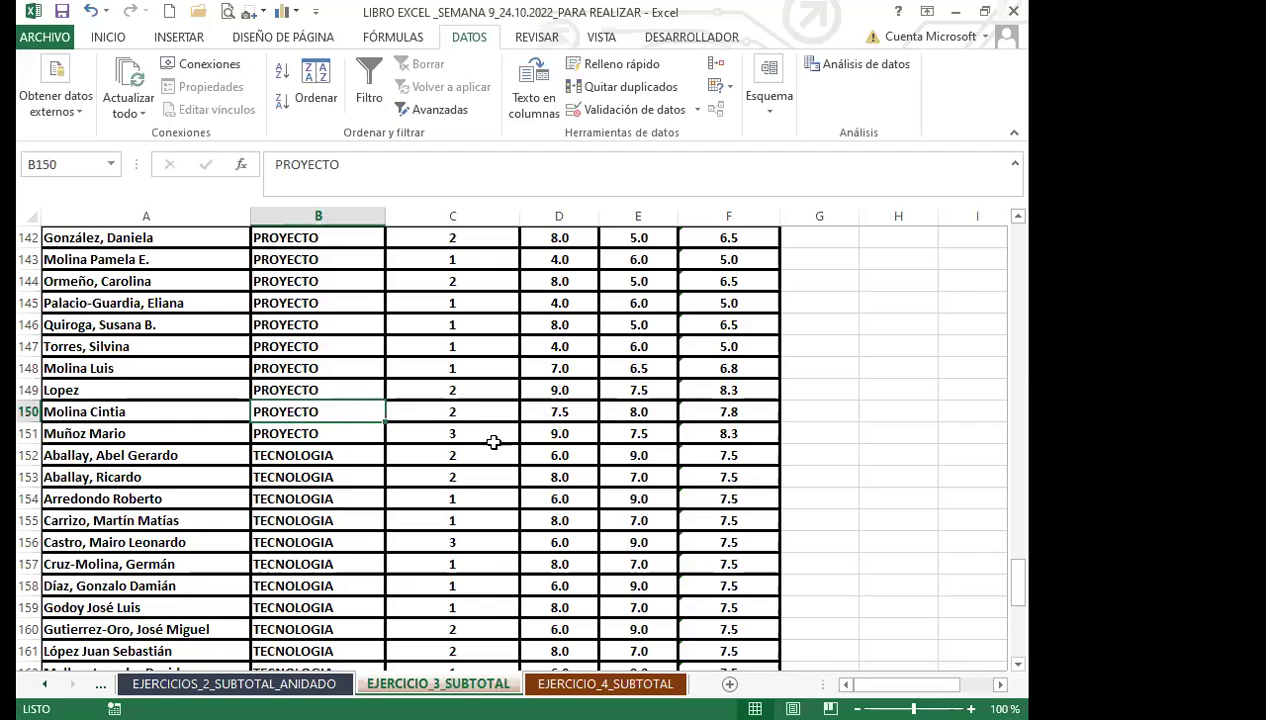
pyautogui.click(707, 433)
pyautogui.scroll(10, 71, 385)
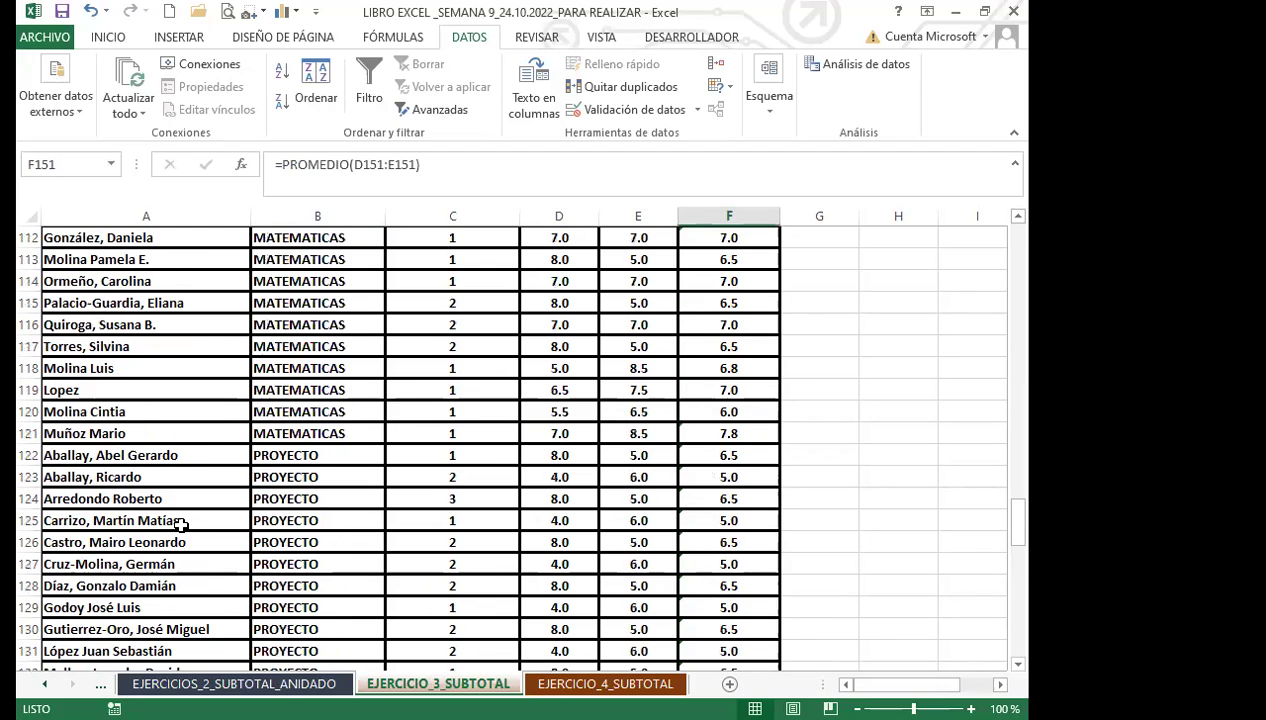
pyautogui.click(282, 683)
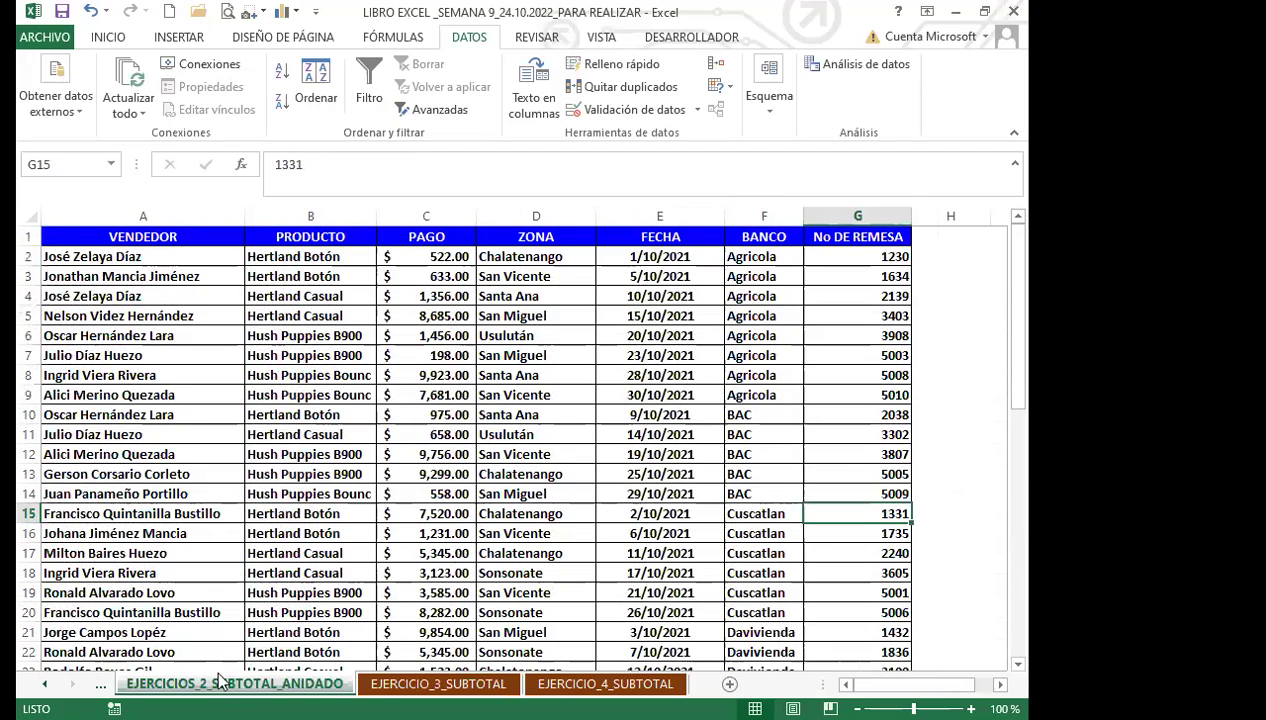
pyautogui.hotkey('ctrl', 'pageup')
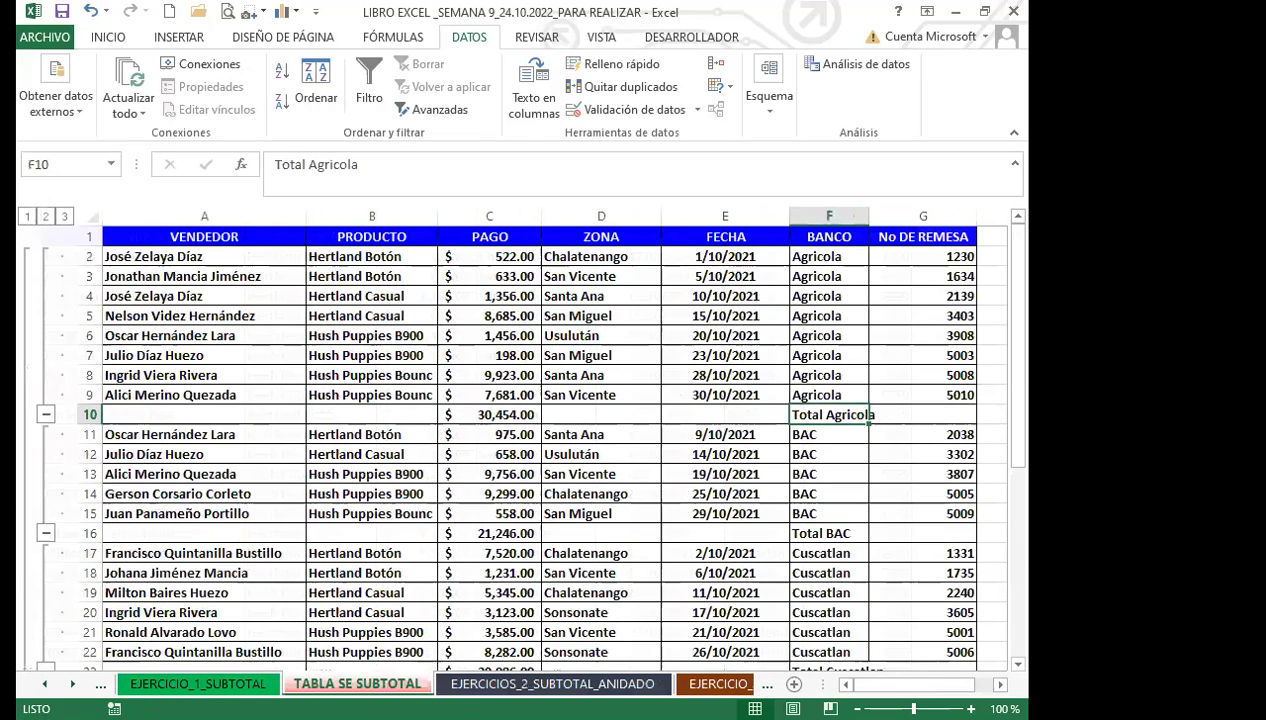
pyautogui.click(476, 414)
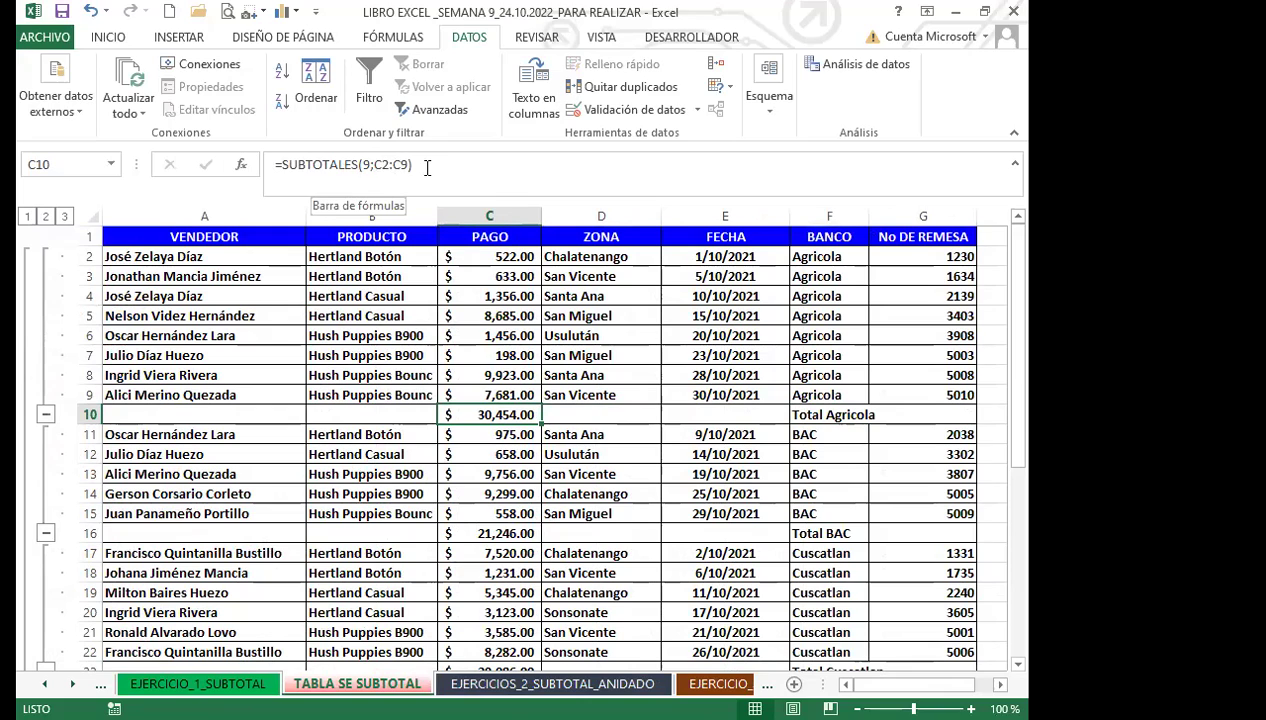
pyautogui.click(712, 684)
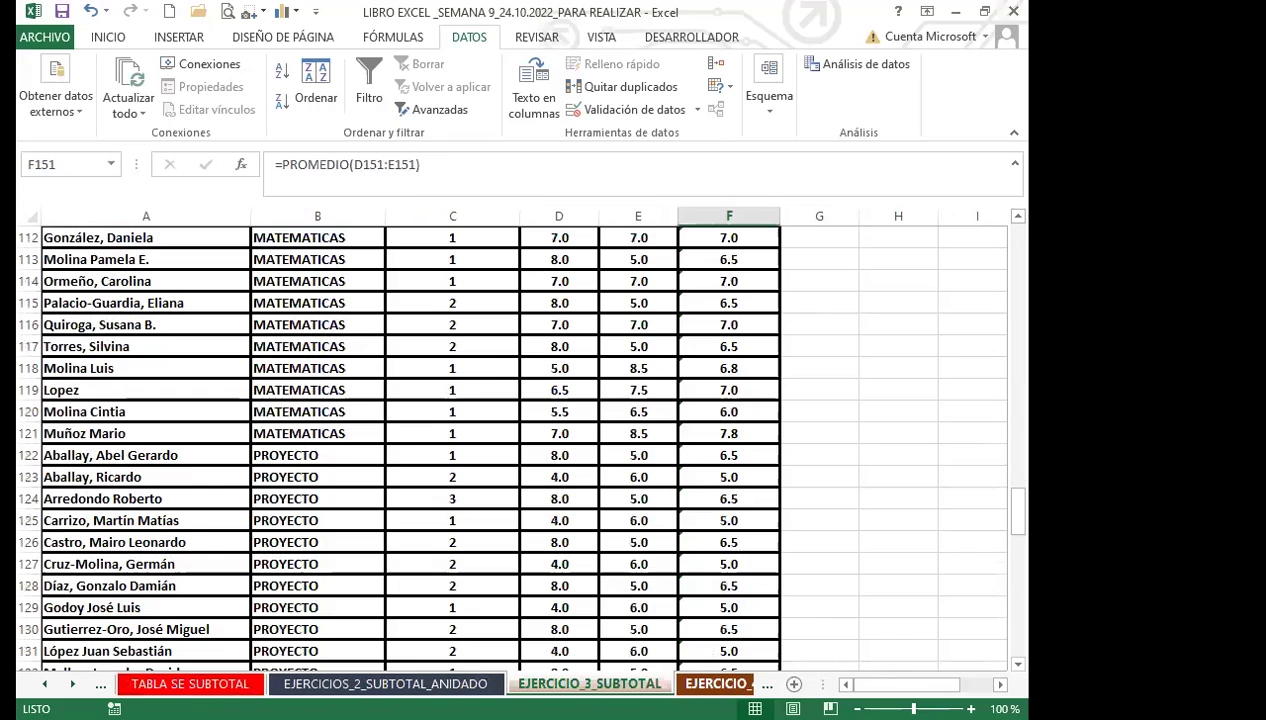
pyautogui.click(720, 684)
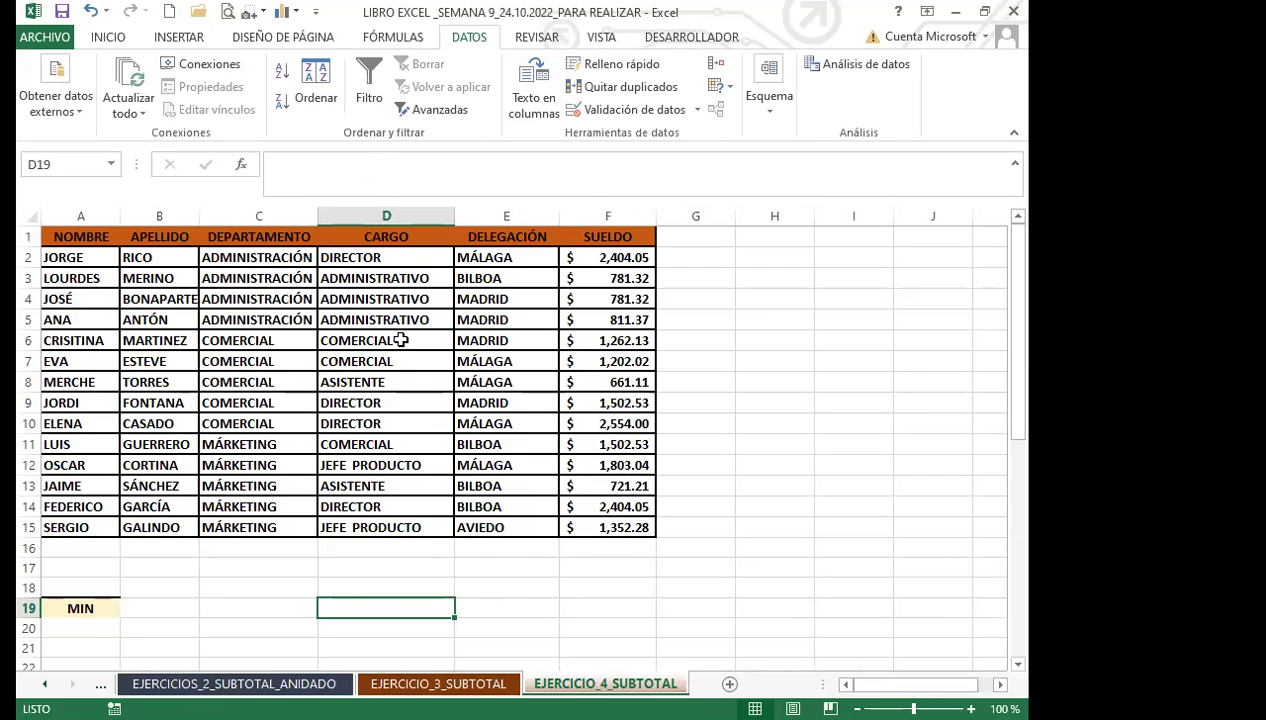
# Begin a SUBTOTALES formula in cell H6 with 9 - SUMA as its function number.
pyautogui.click(751, 343)
pyautogui.write('0SUB')
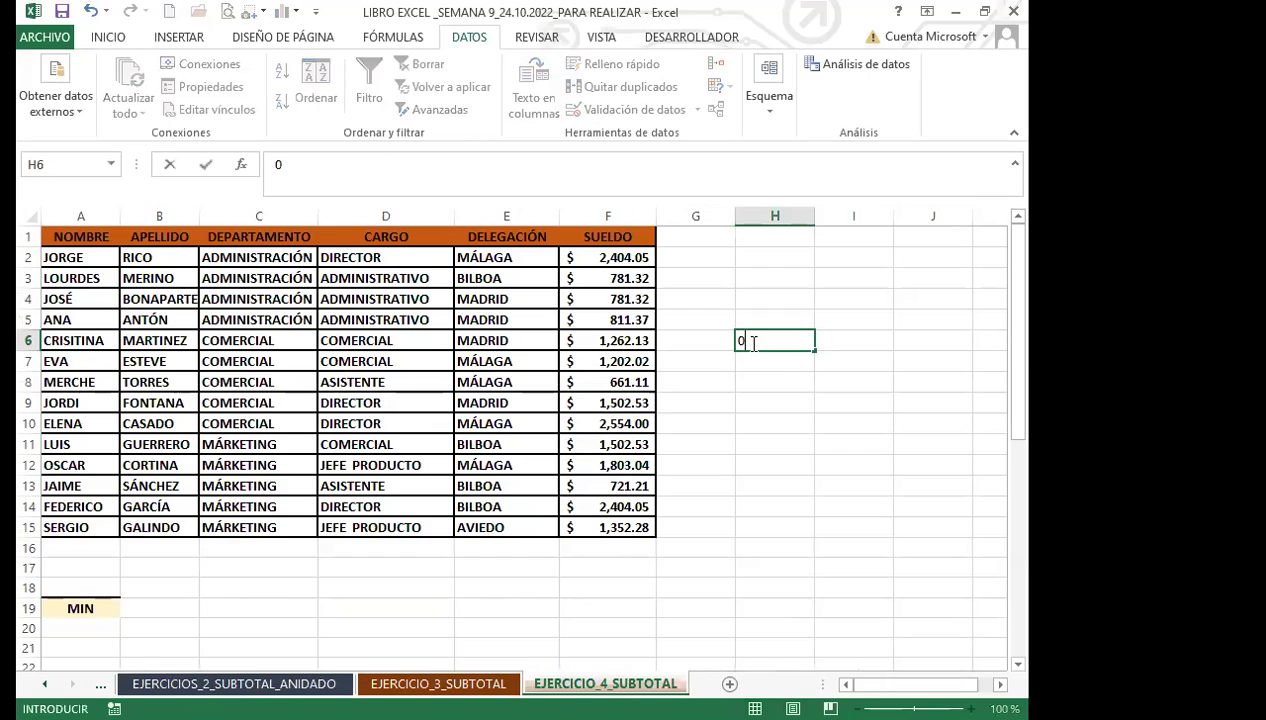
pyautogui.press('BackSpace')
pyautogui.press('BackSpace')
pyautogui.press('BackSpace')
pyautogui.press('BackSpace')
pyautogui.write('=S')
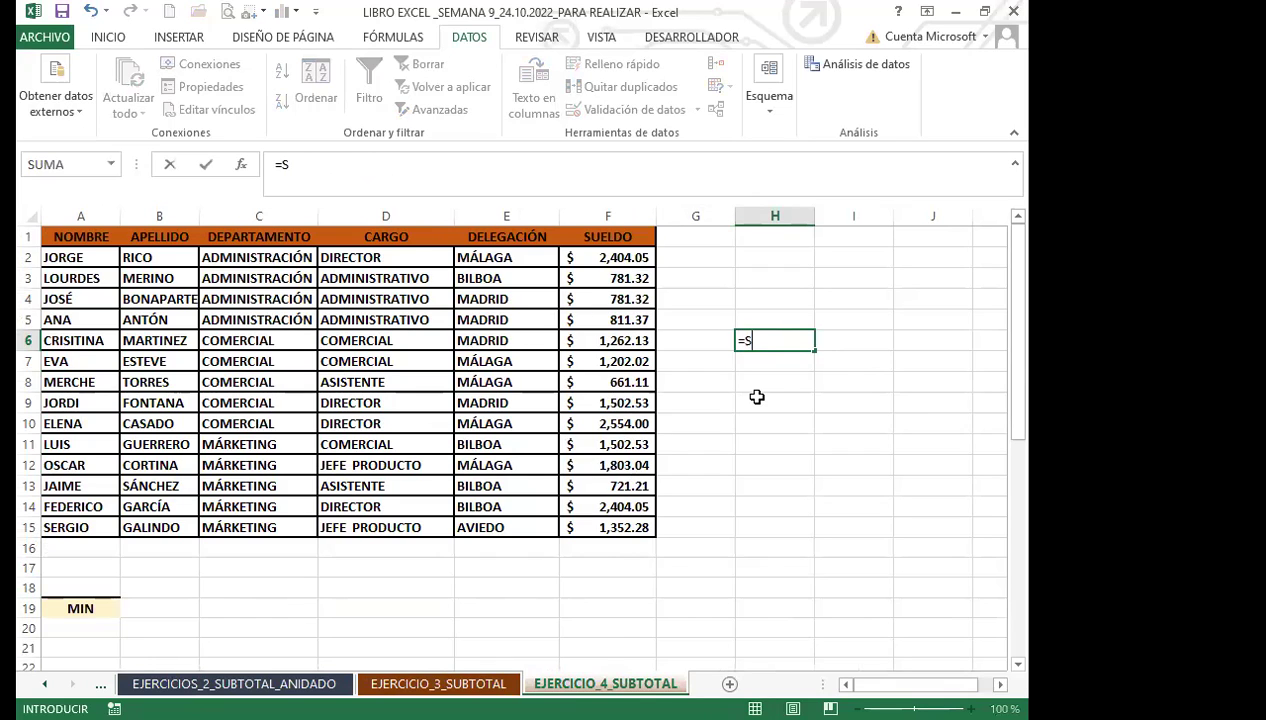
pyautogui.write('UB')
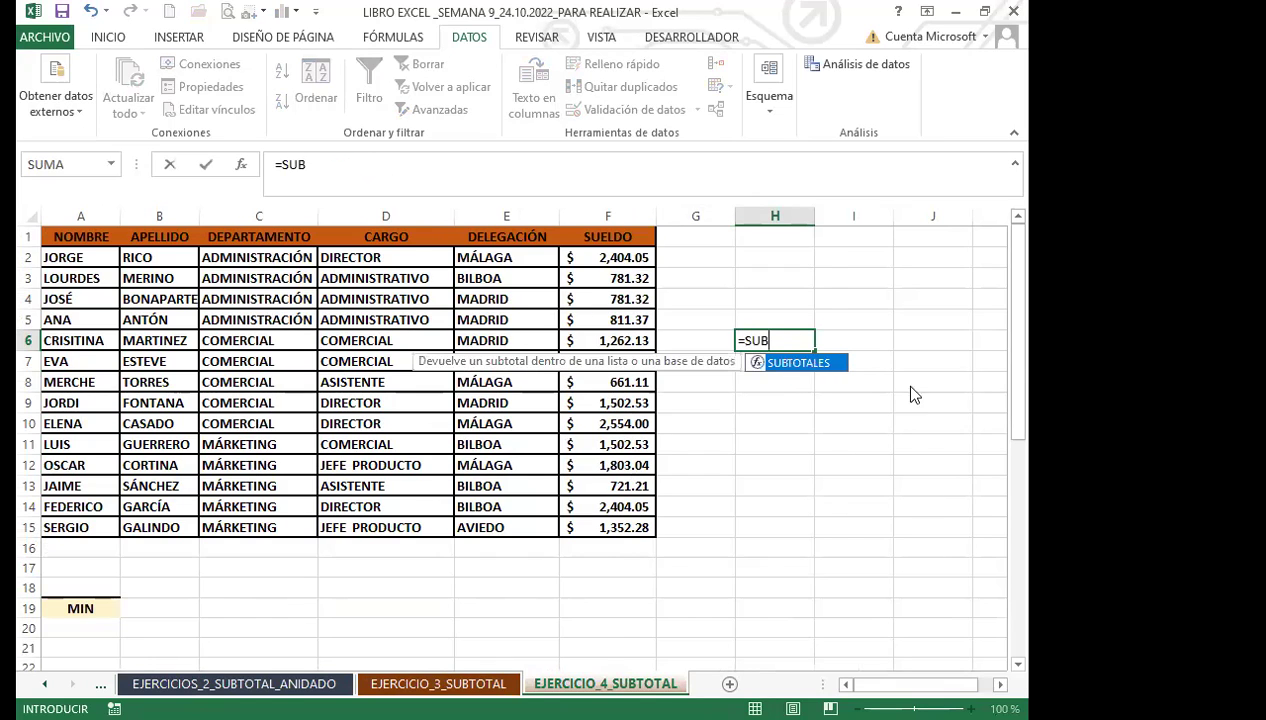
pyautogui.press('Tab')
pyautogui.moveTo(958, 458); pyautogui.dragTo(874, 390)
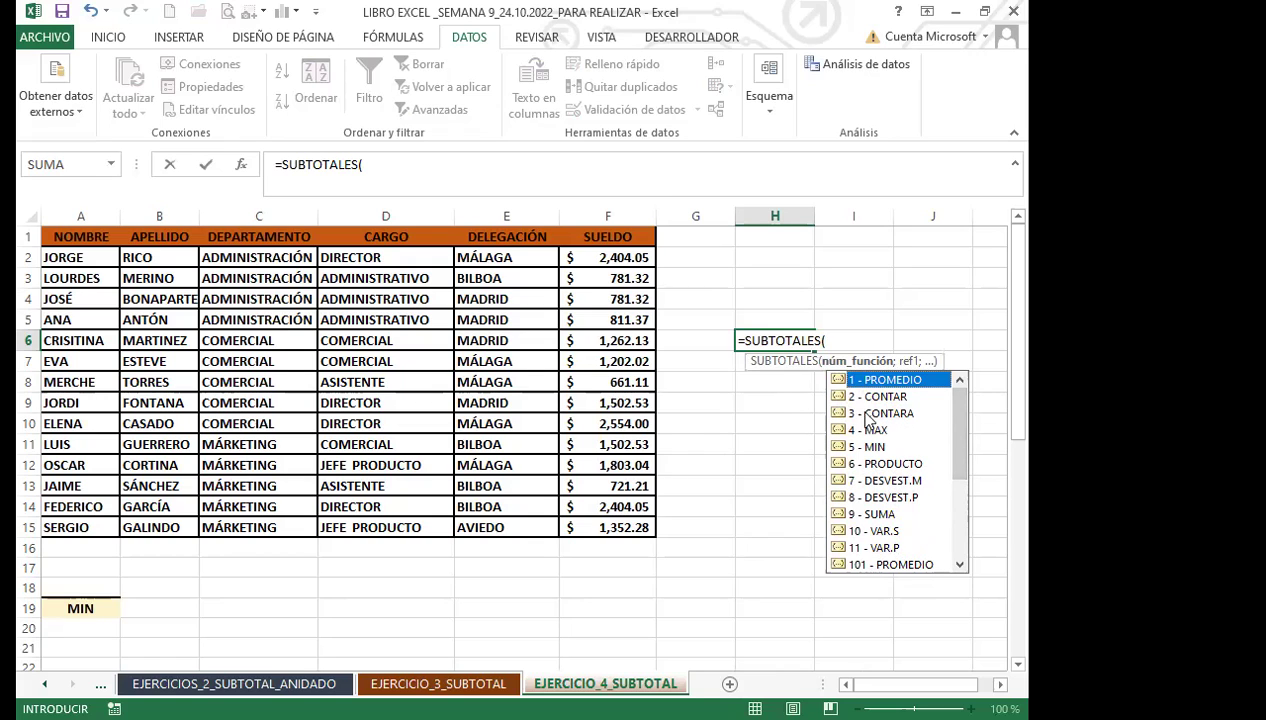
pyautogui.click(879, 516)
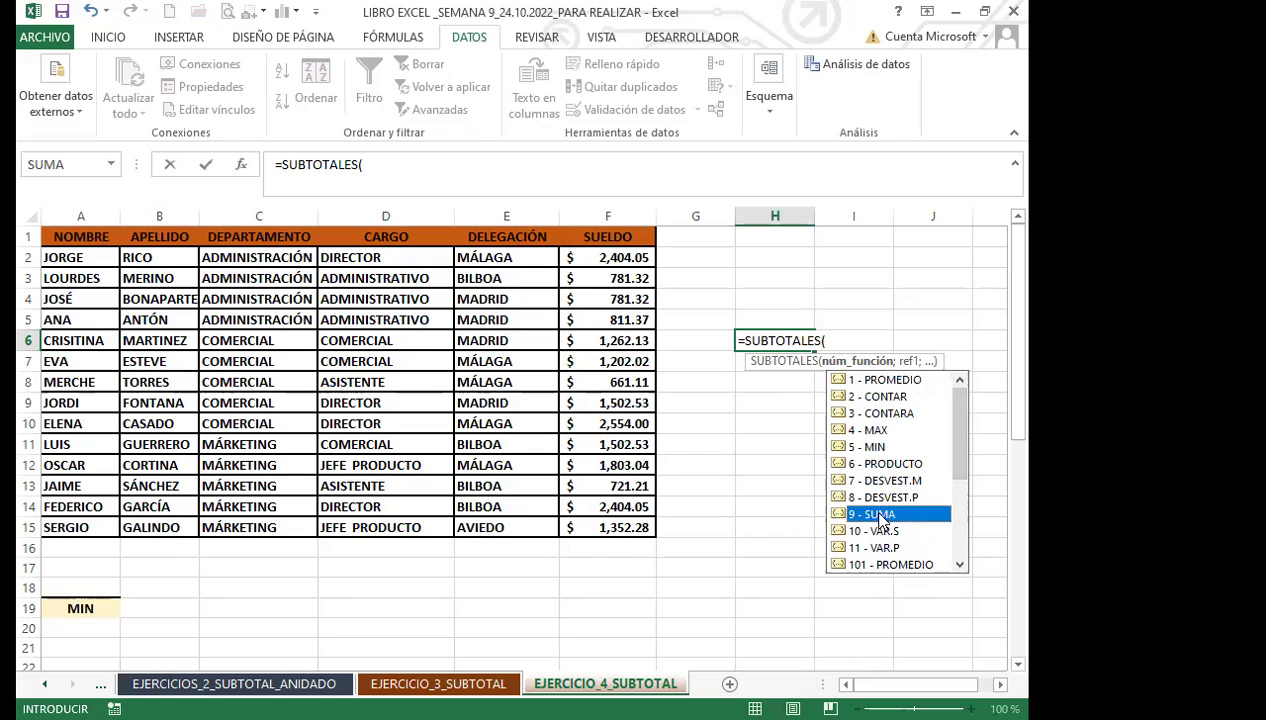
pyautogui.doubleClick(879, 516)
# Complete the H6 formula as =SUBTOTALES(9;F2:F5) to total the ADMINISTRACIÓN salaries, and check the entered formula.
pyautogui.write(';')
pyautogui.click(585, 258)
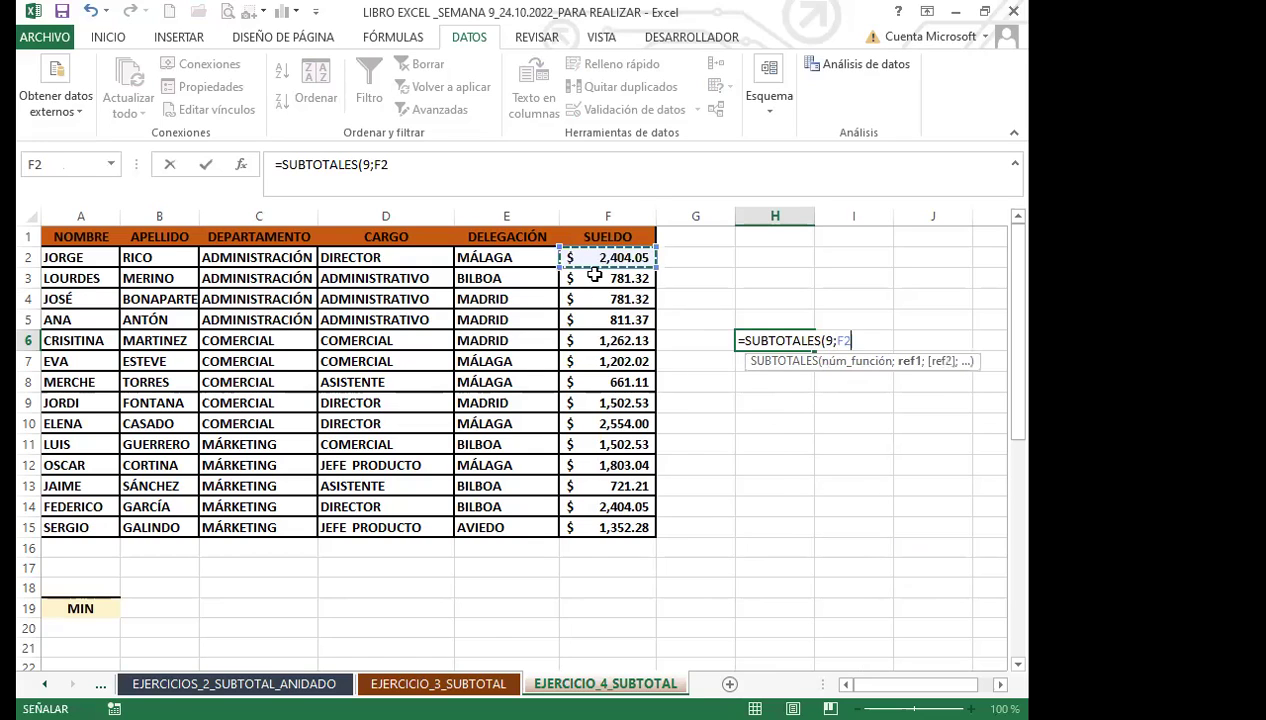
pyautogui.keyDown('shift'); pyautogui.click(586, 318); pyautogui.keyUp('shift')
pyautogui.write(')')
pyautogui.press('Return')
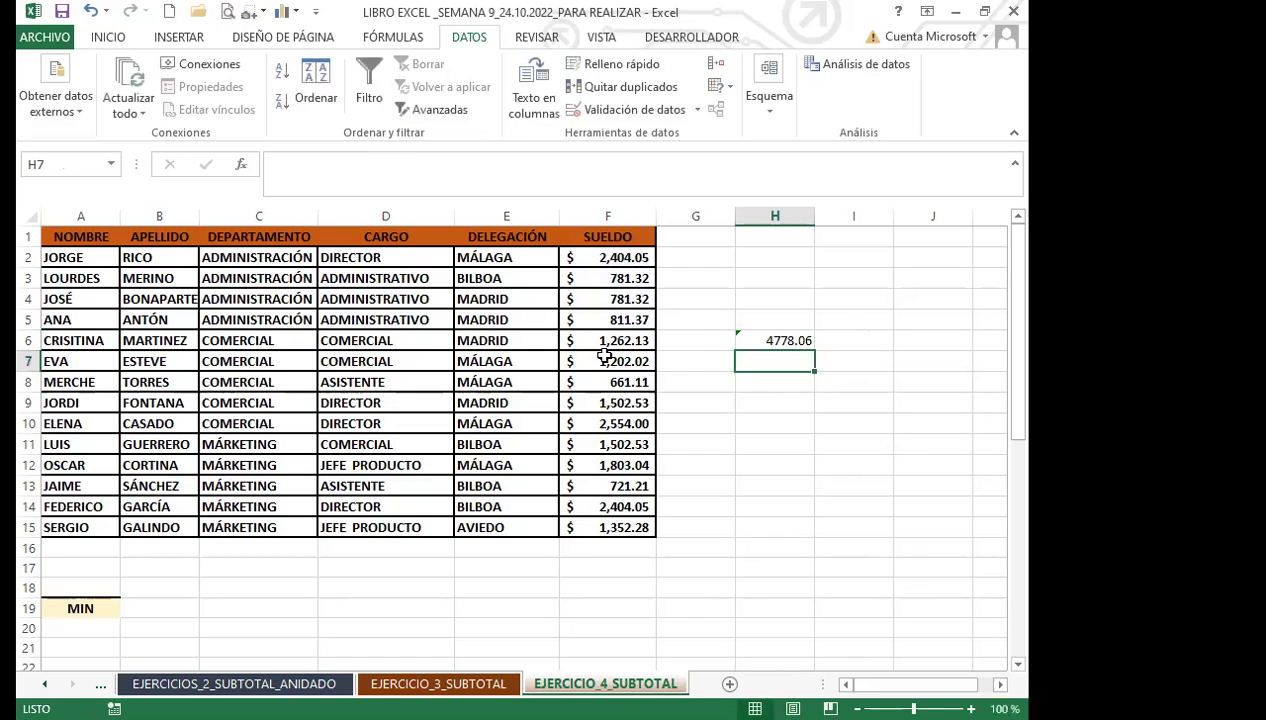
pyautogui.click(752, 342)
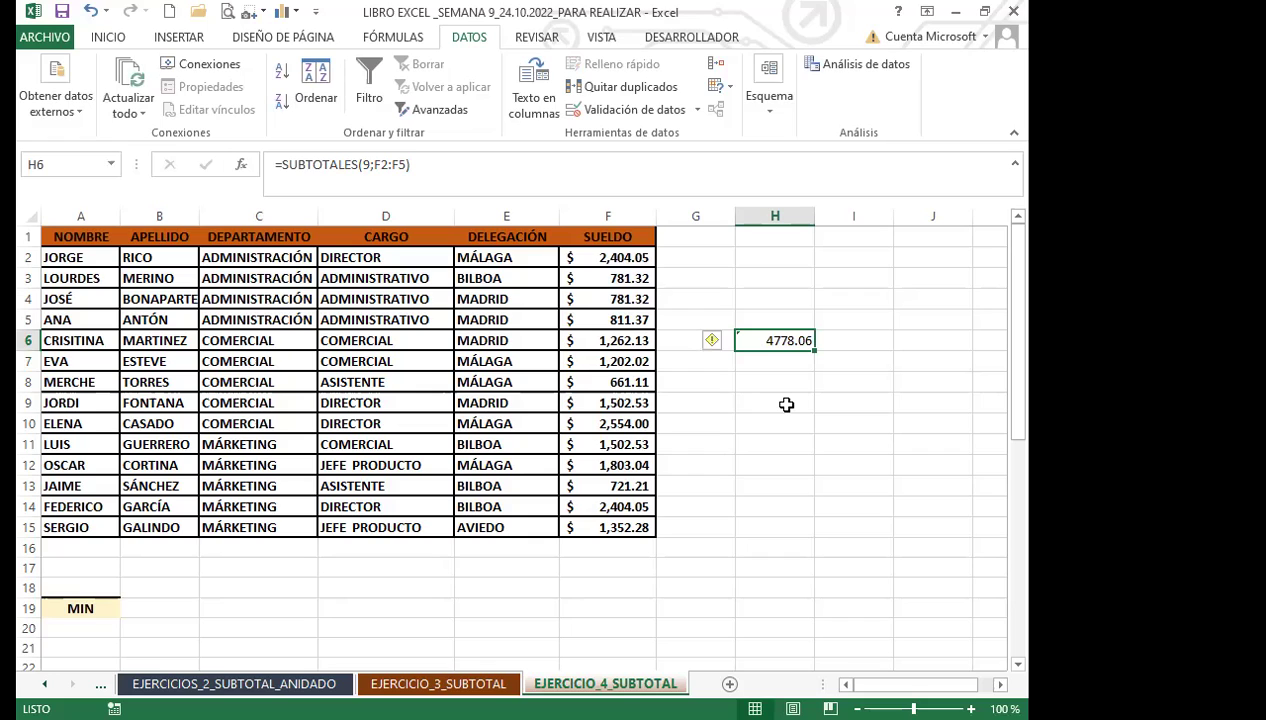
# Widen column A slightly and select the function cell A19.
pyautogui.click(105, 607)
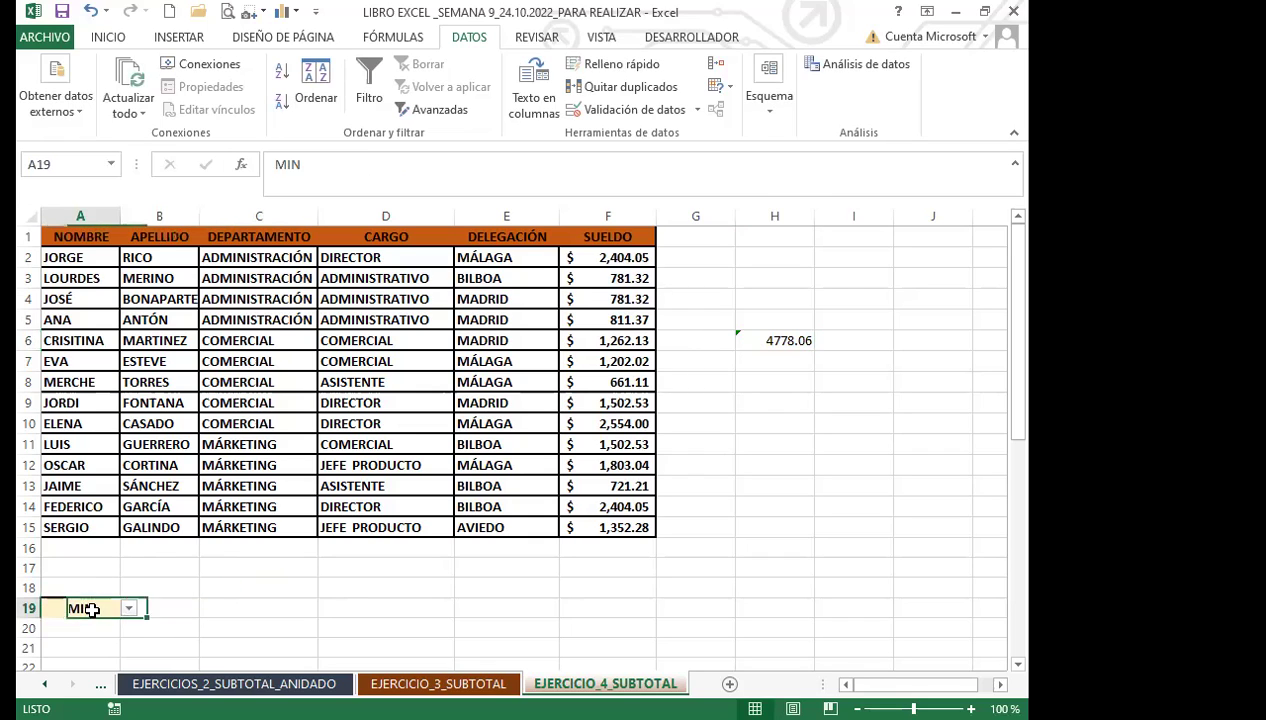
pyautogui.doubleClick(120, 216)
pyautogui.click(84, 628)
pyautogui.click(86, 604)
# Apply a thick box border (Borde de cuadro grueso) to cell A19 and open its list of functions.
pyautogui.click(108, 42)
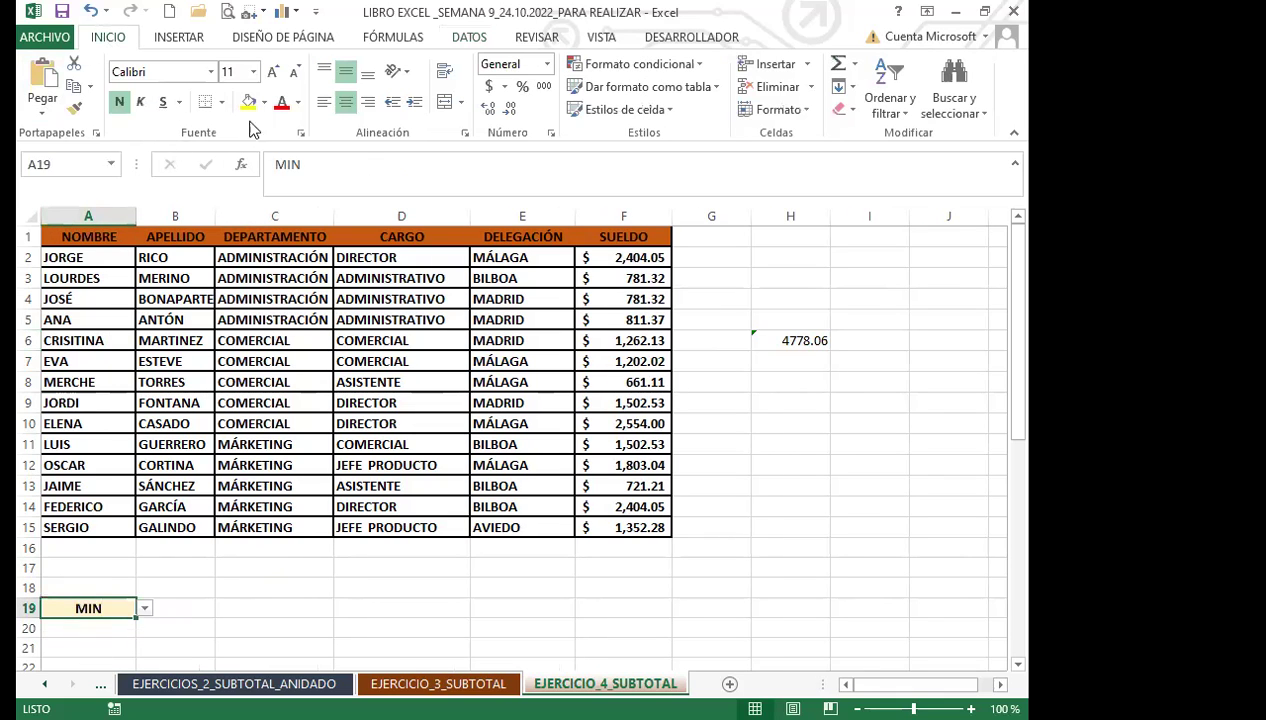
pyautogui.click(222, 103)
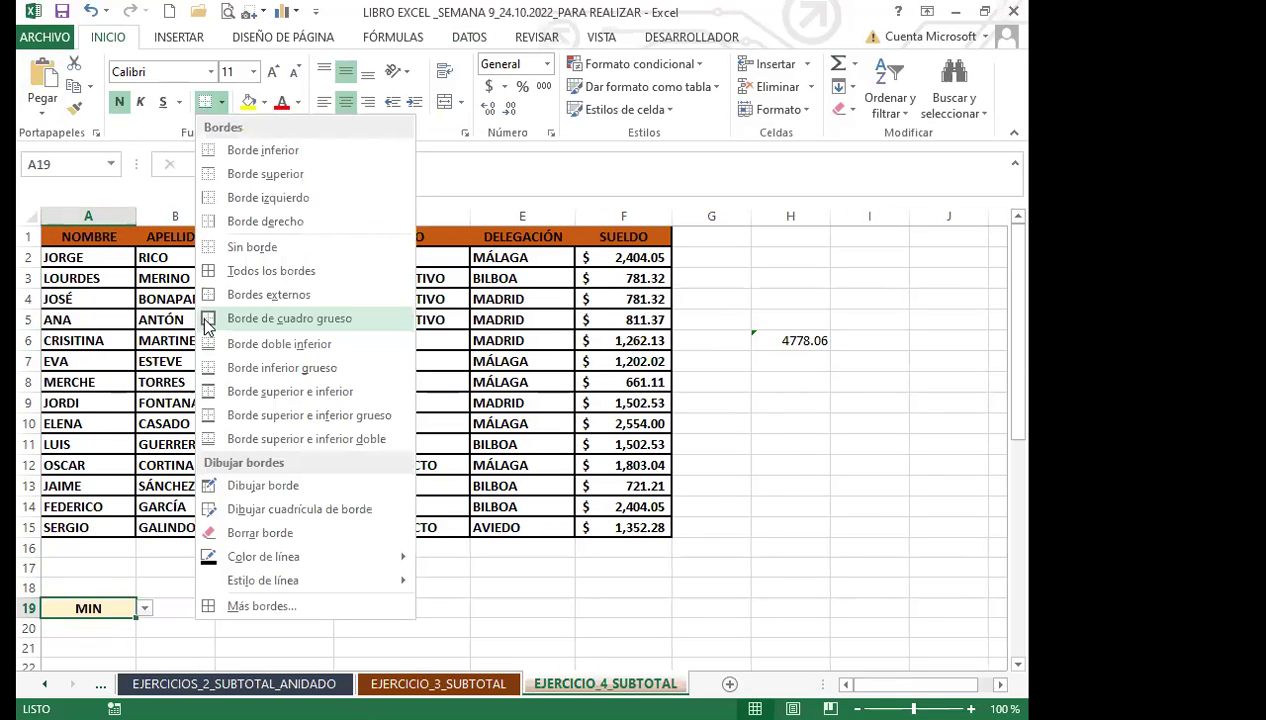
pyautogui.click(207, 318)
pyautogui.click(88, 608)
pyautogui.click(144, 608)
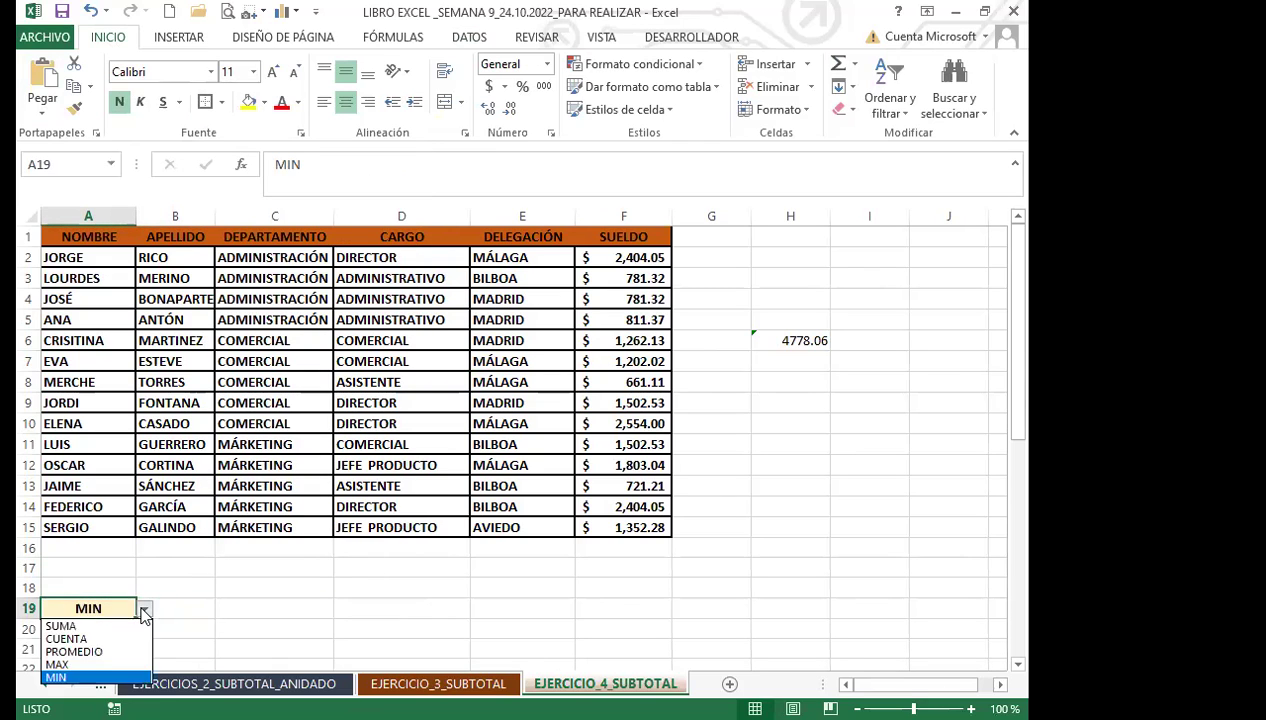
# Choose CUENTA in A19 and begin a formula in B19 with the condition =SI(A19="SUMA".
pyautogui.click(66, 638)
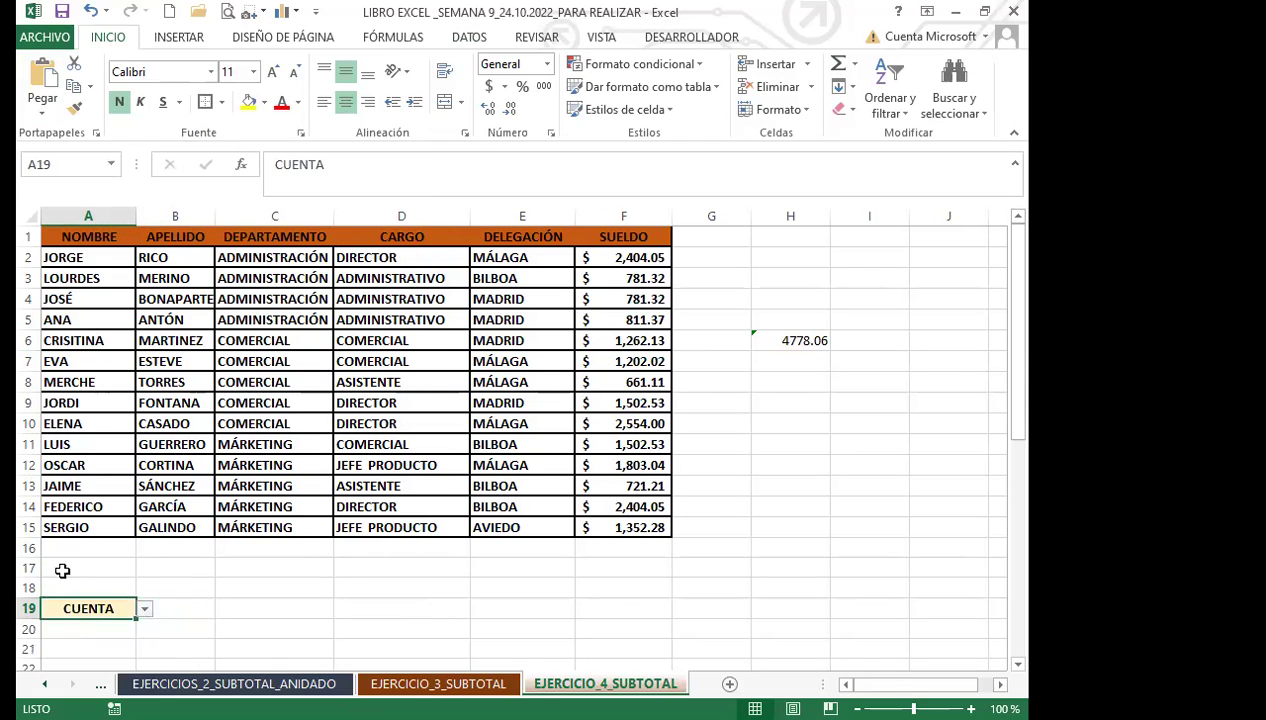
pyautogui.click(187, 610)
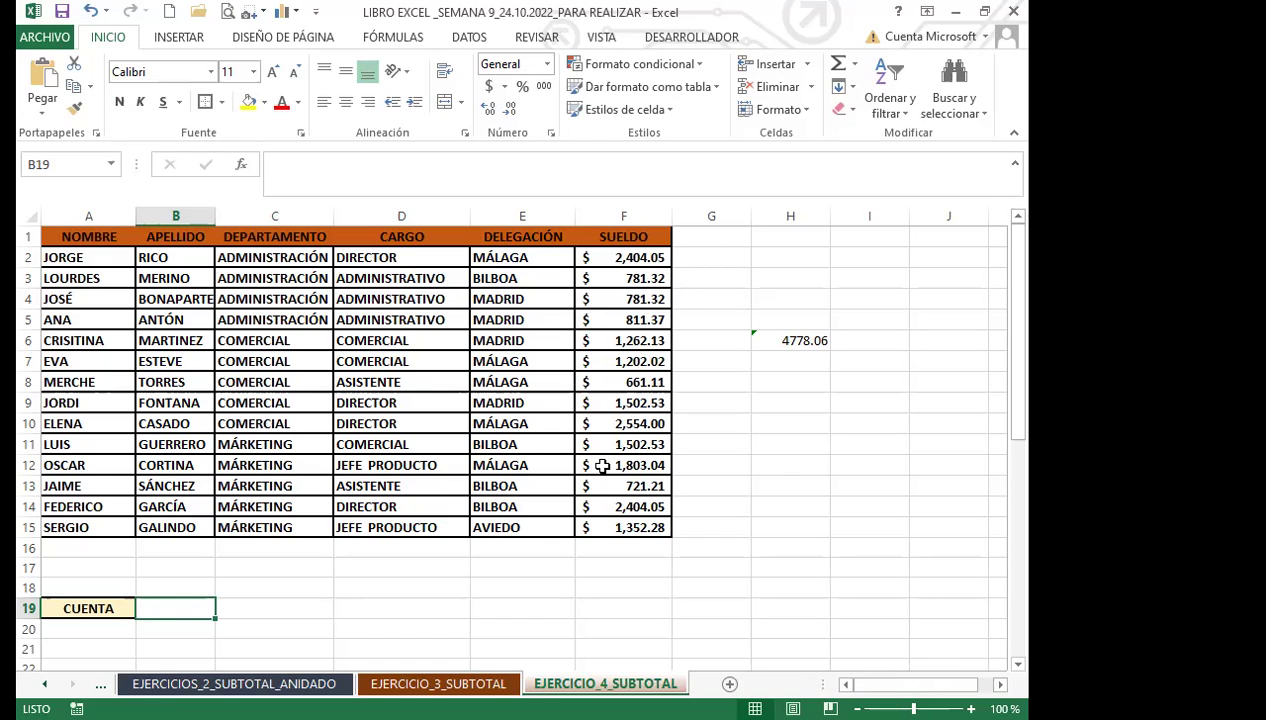
pyautogui.write('=')
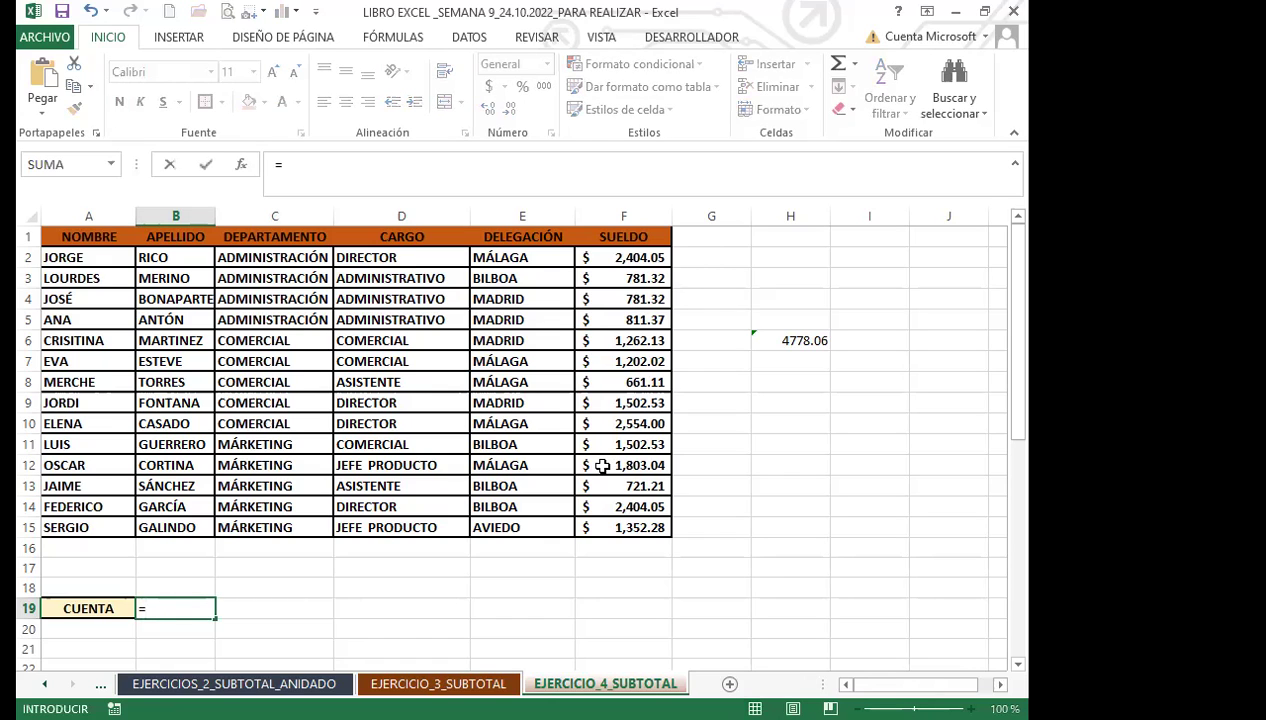
pyautogui.write('SI')
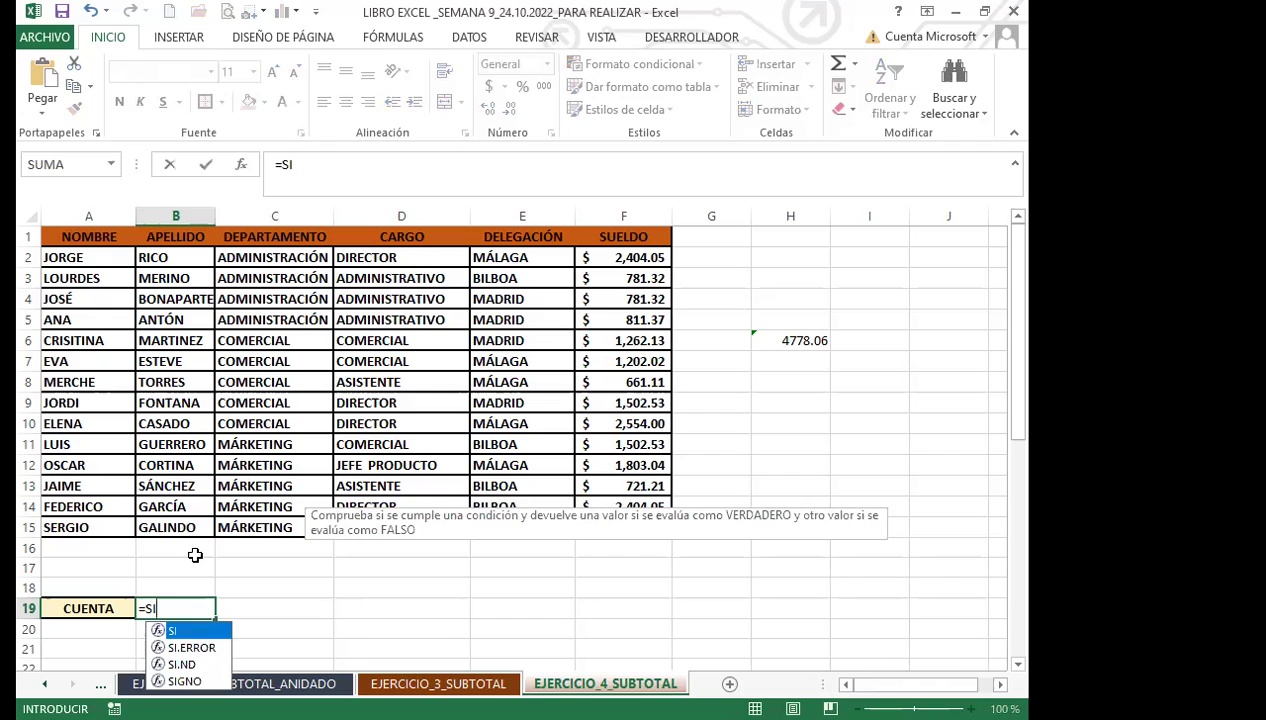
pyautogui.write('(')
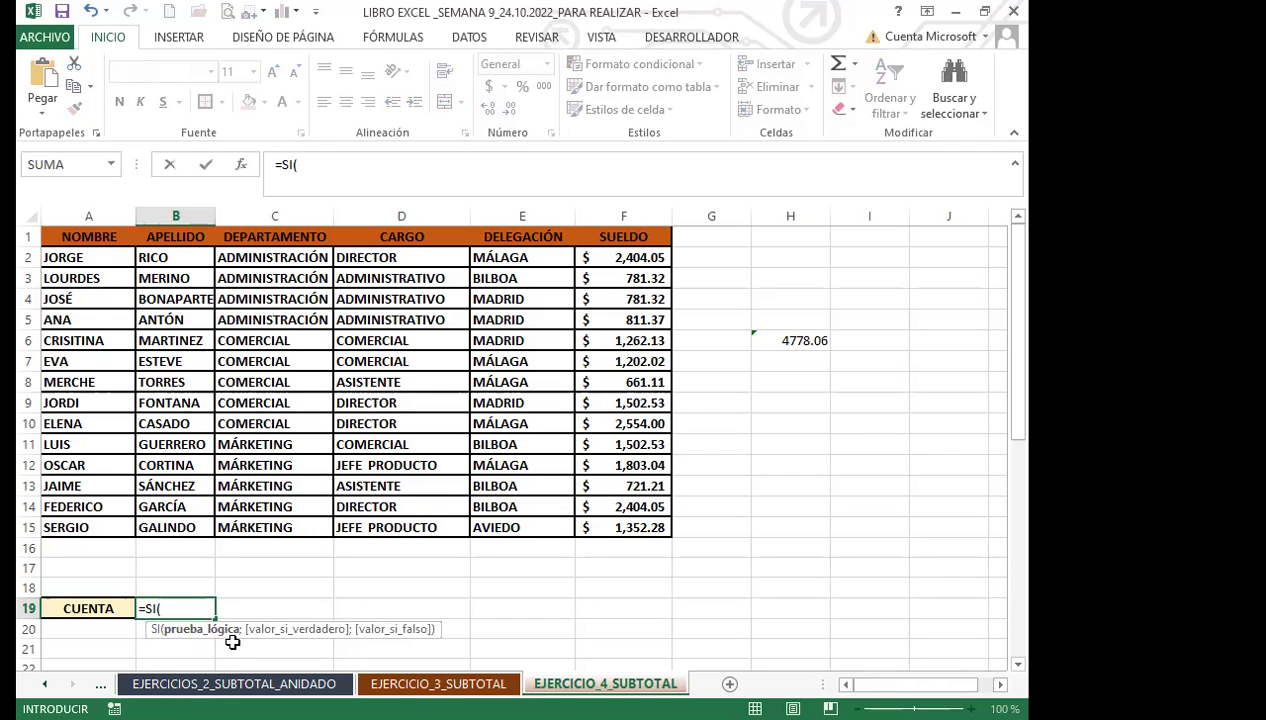
pyautogui.click(76, 612)
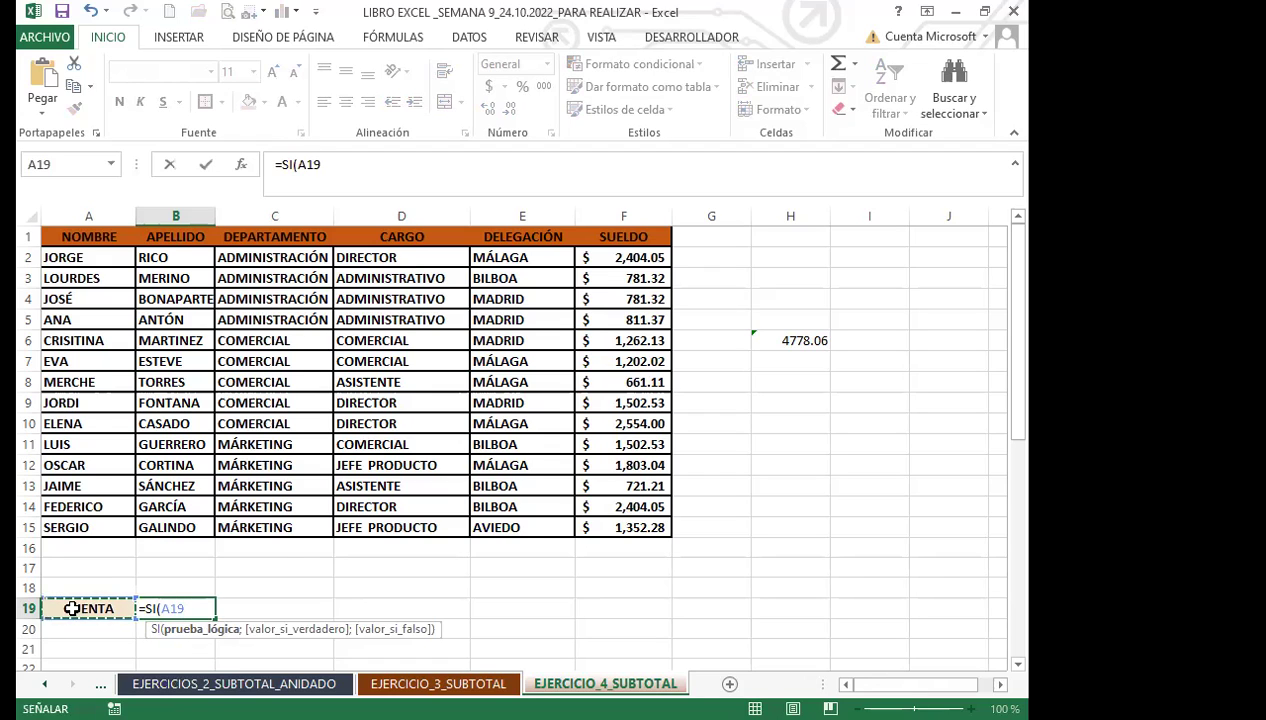
pyautogui.write('="SUMA"')
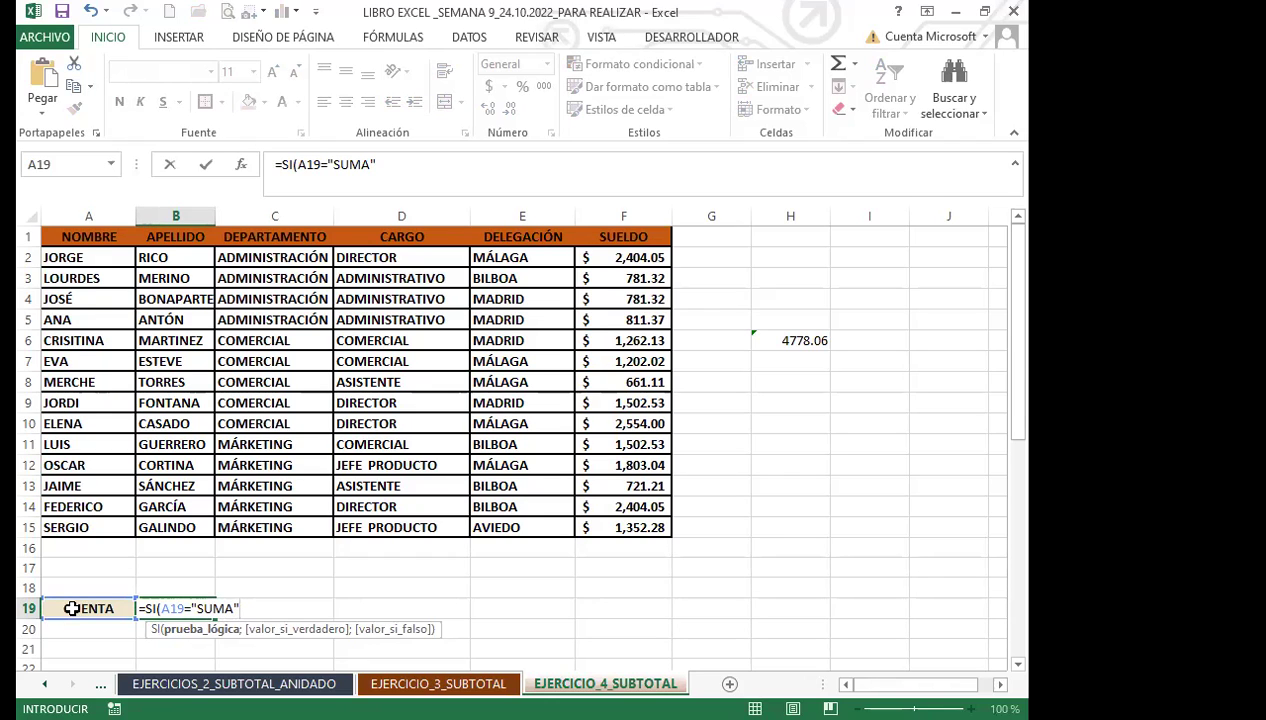
# Add SUBTOTALES with function number 9 over the range A2:F15 as the value if the SUMA condition is true.
pyautogui.write(';SUB')
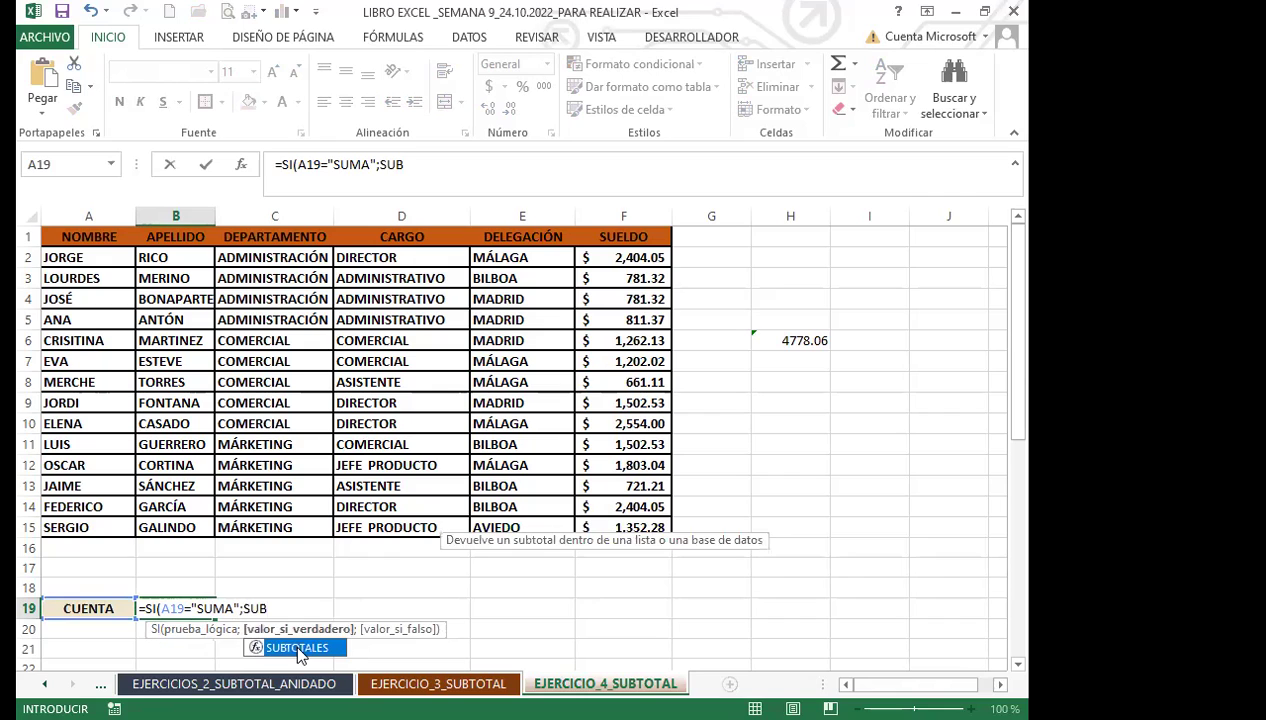
pyautogui.doubleClick(297, 647)
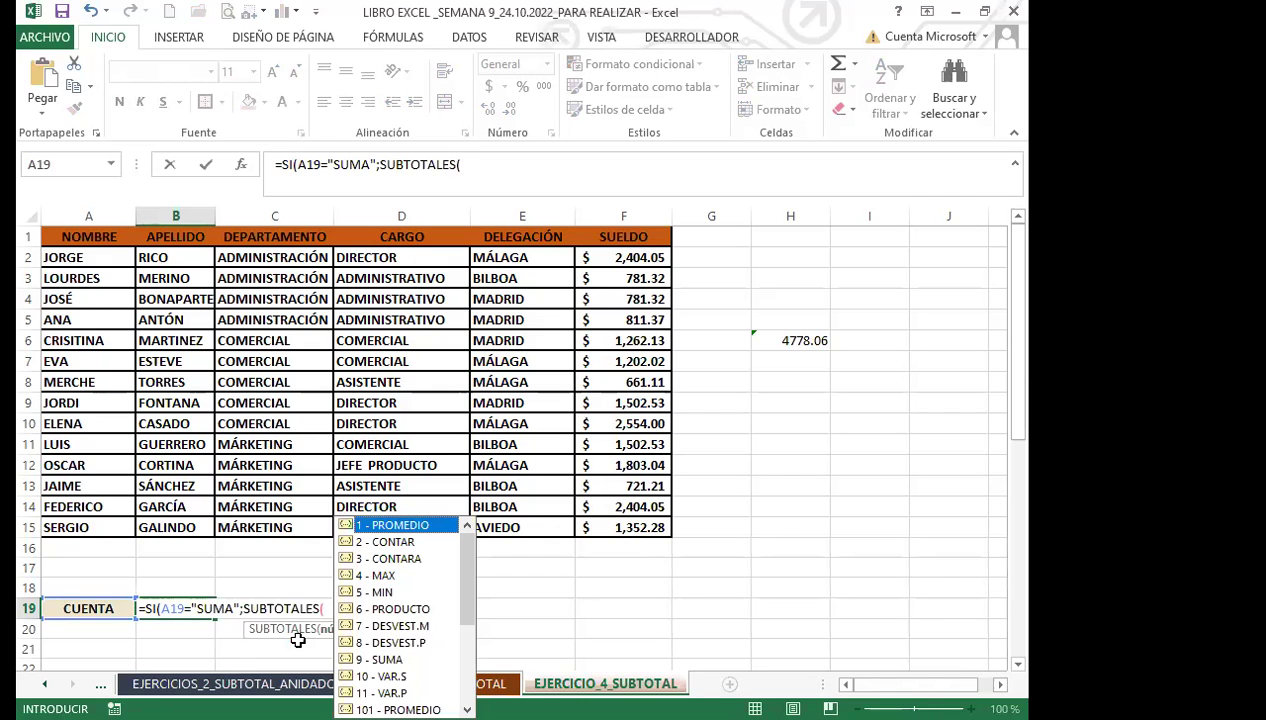
pyautogui.write('9')
pyautogui.write(';')
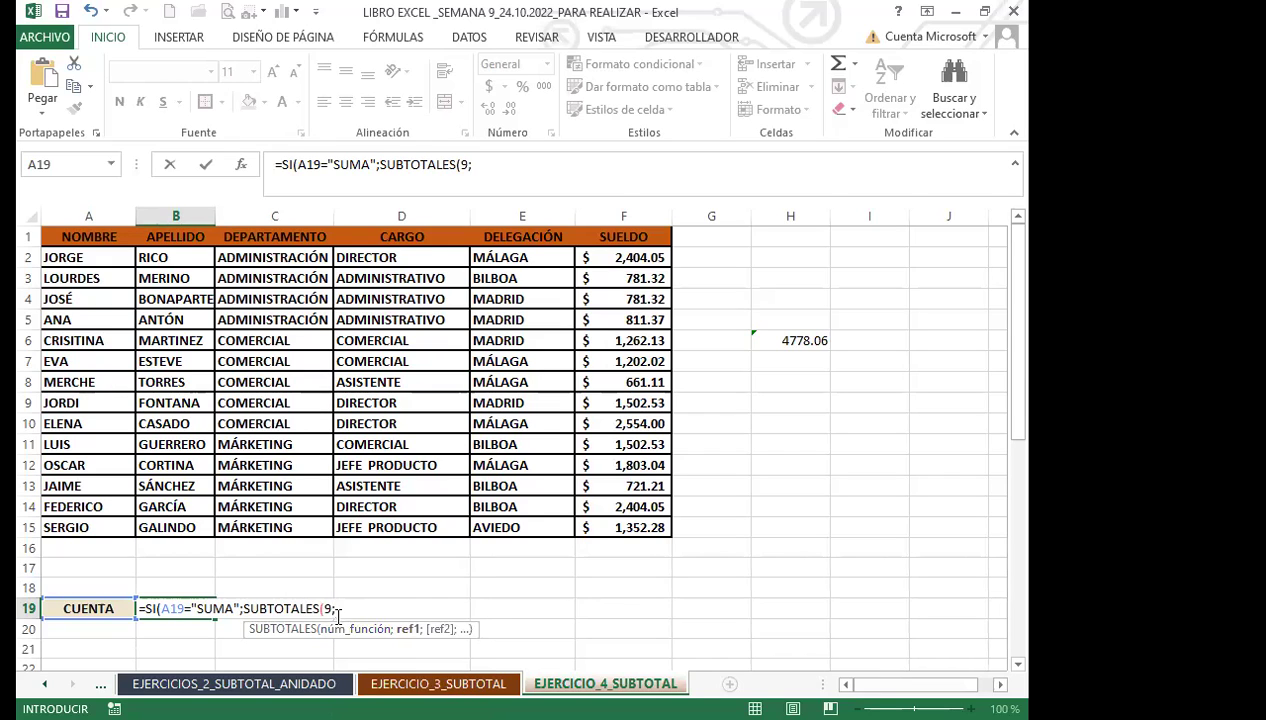
pyautogui.click(60, 234)
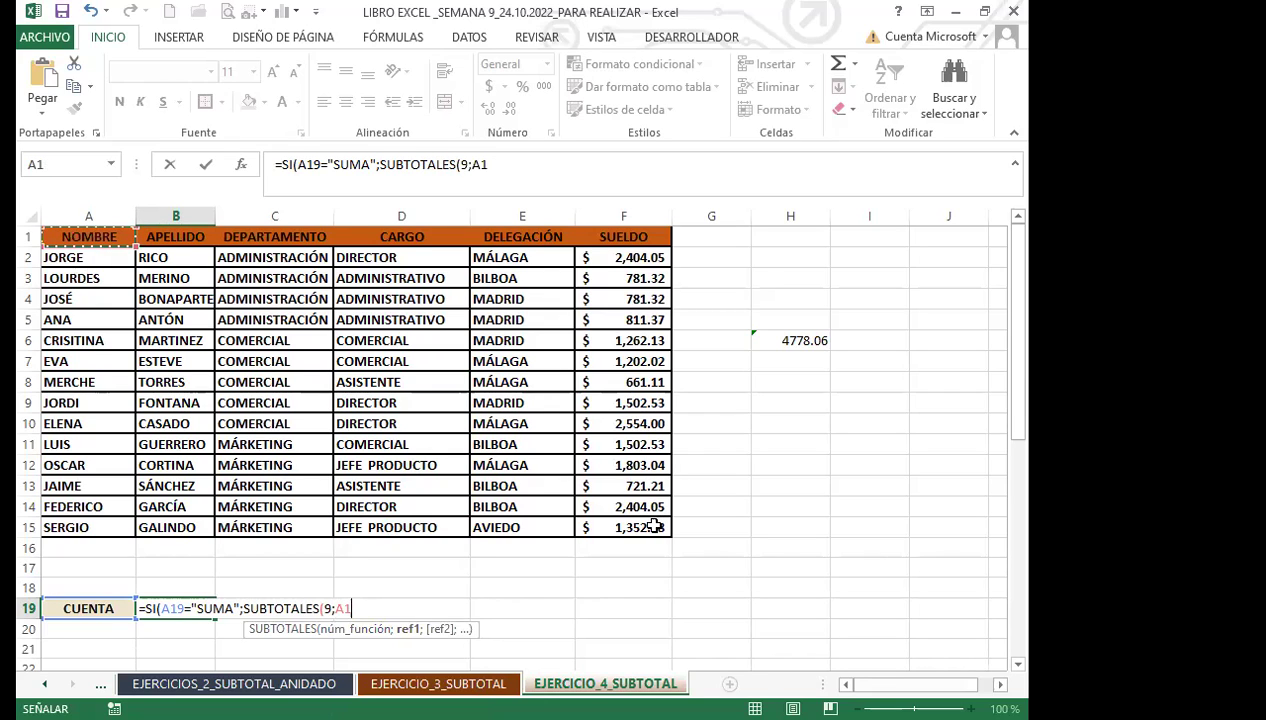
pyautogui.press('Down')
pyautogui.hotkey('ctrl', 'shift', 'Down')
pyautogui.hotkey('ctrl', 'shift', 'Right')
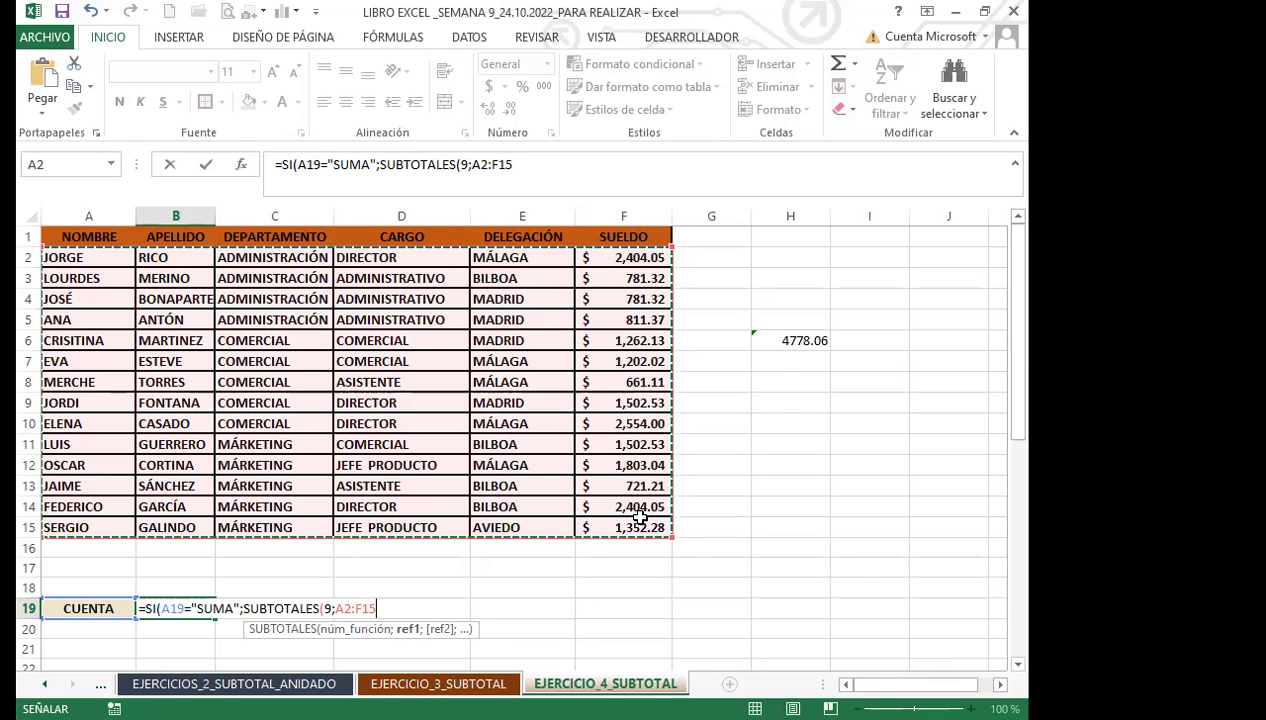
# Add a nested SI to the B19 formula with the condition A19="CONTAR".
pyautogui.write(';')
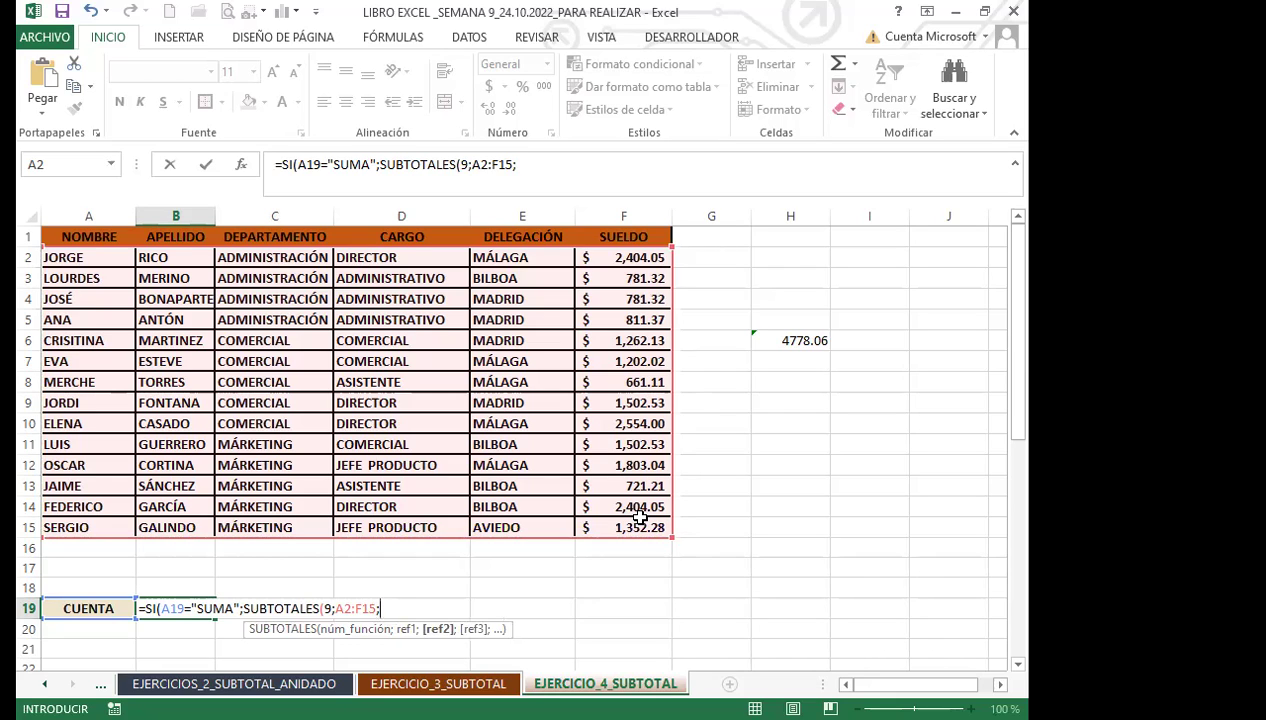
pyautogui.write('SI')
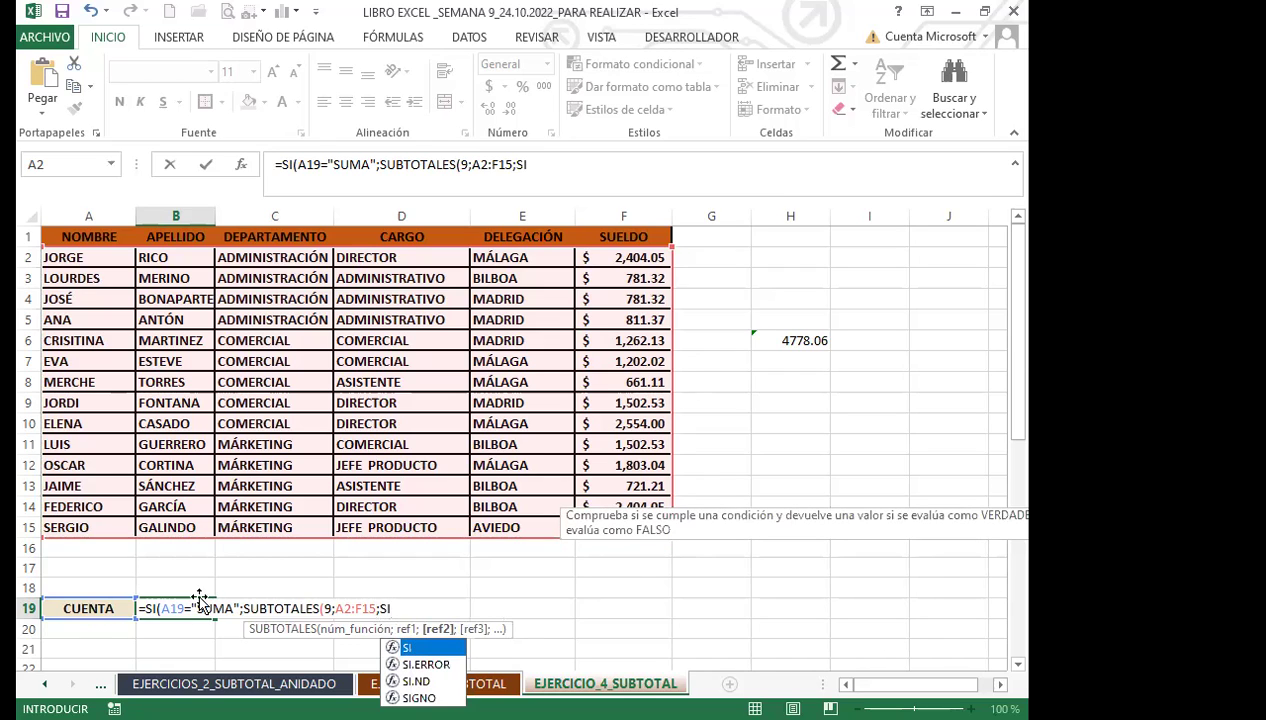
pyautogui.write('(')
pyautogui.click(102, 608)
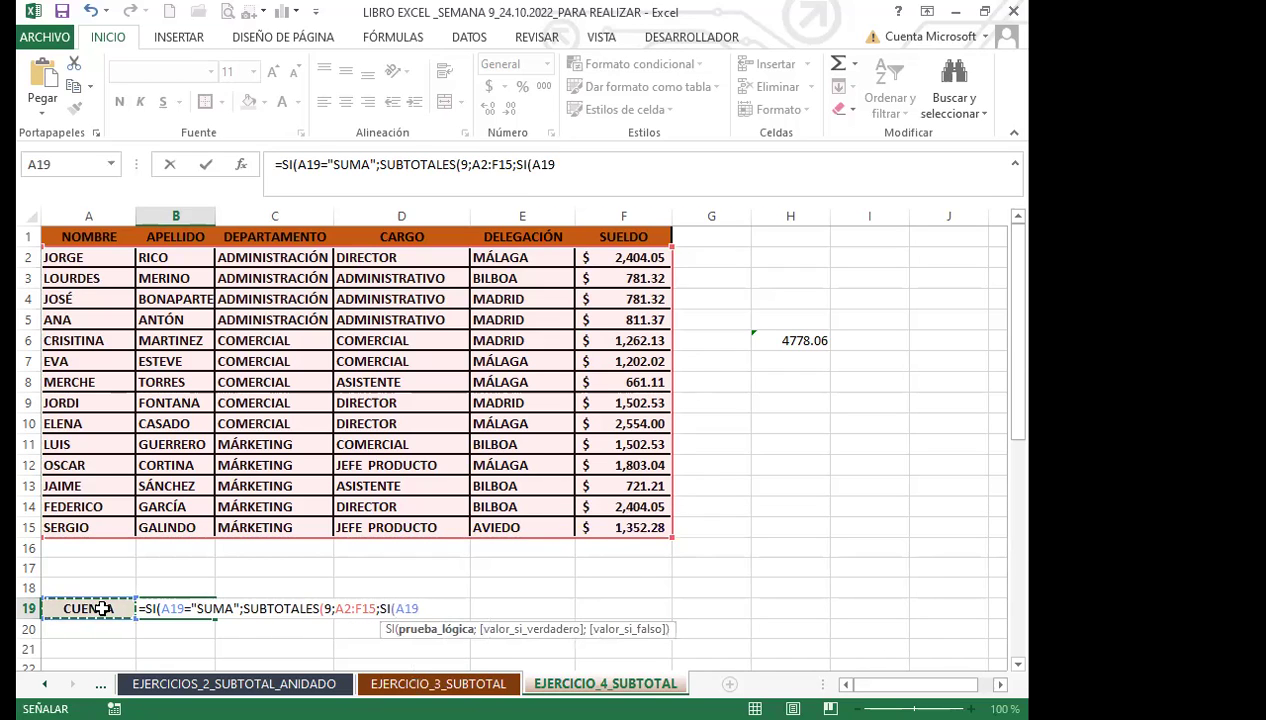
pyautogui.write('=')
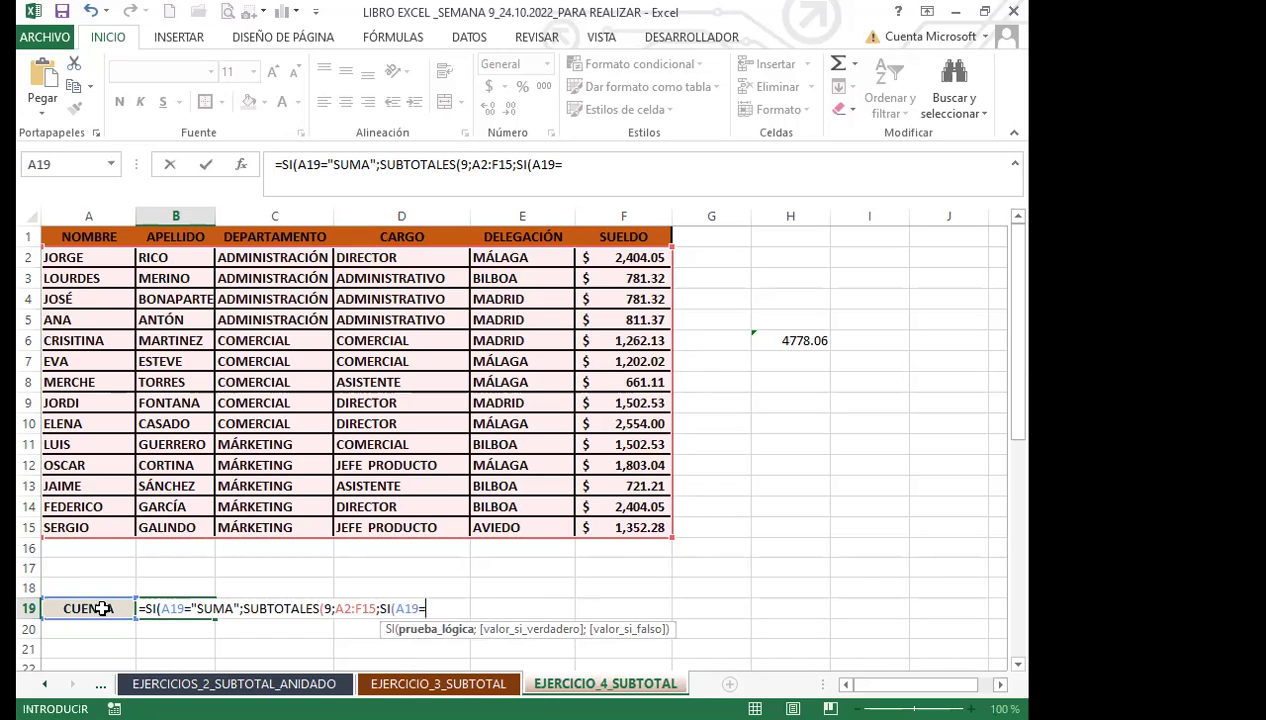
pyautogui.write('"CONTAR"')
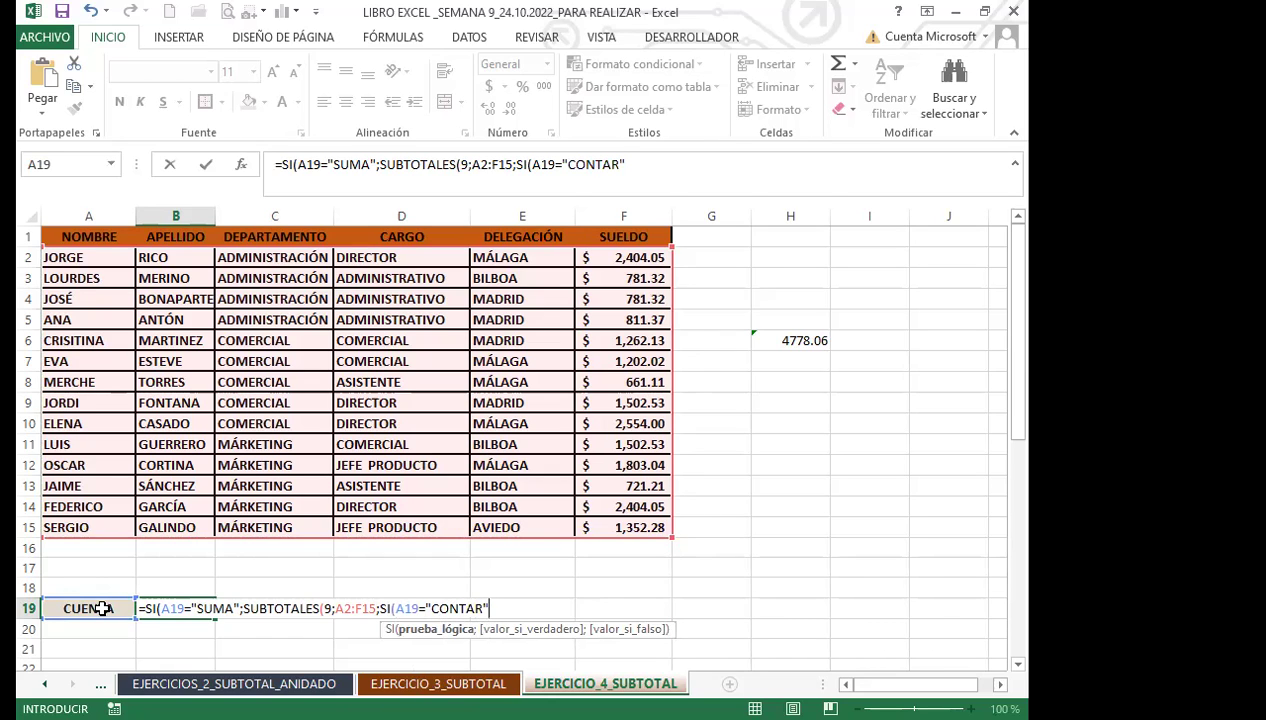
# Add SUBTOTALES(2;A2:F15), using 2 - CONTAR, as the value if the CONTAR condition is true.
pyautogui.write(';SU')
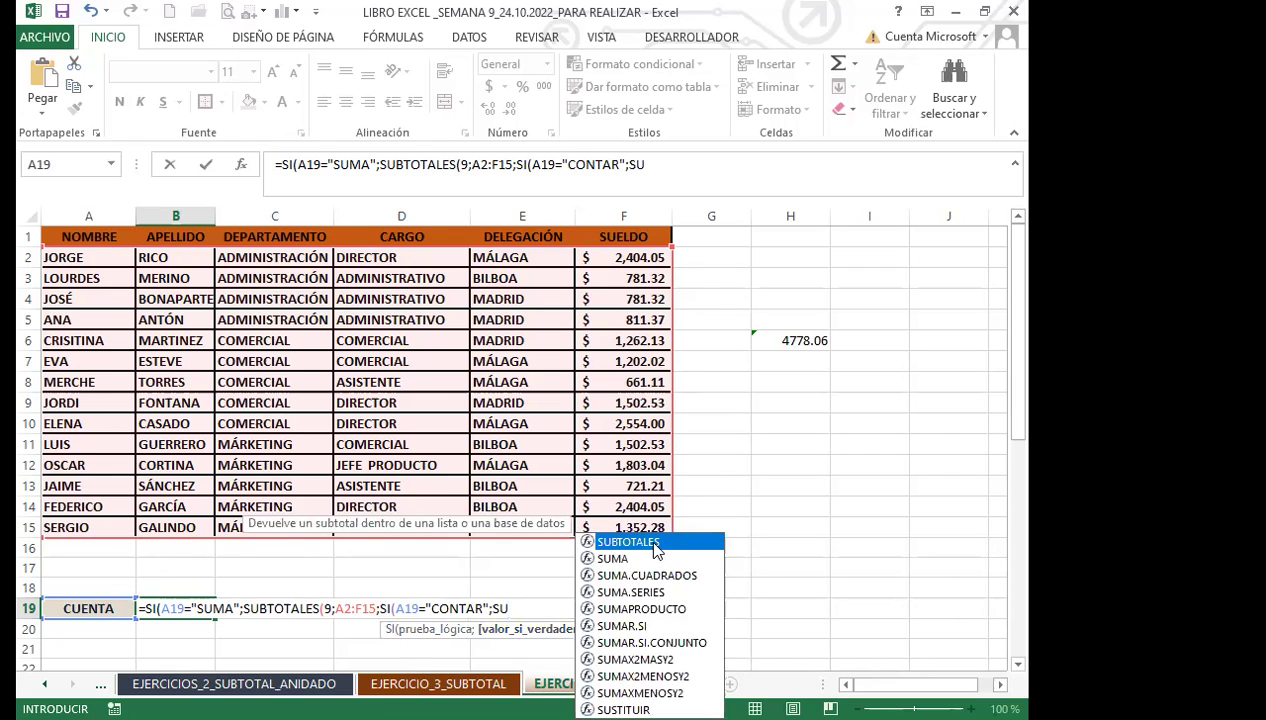
pyautogui.press('Tab')
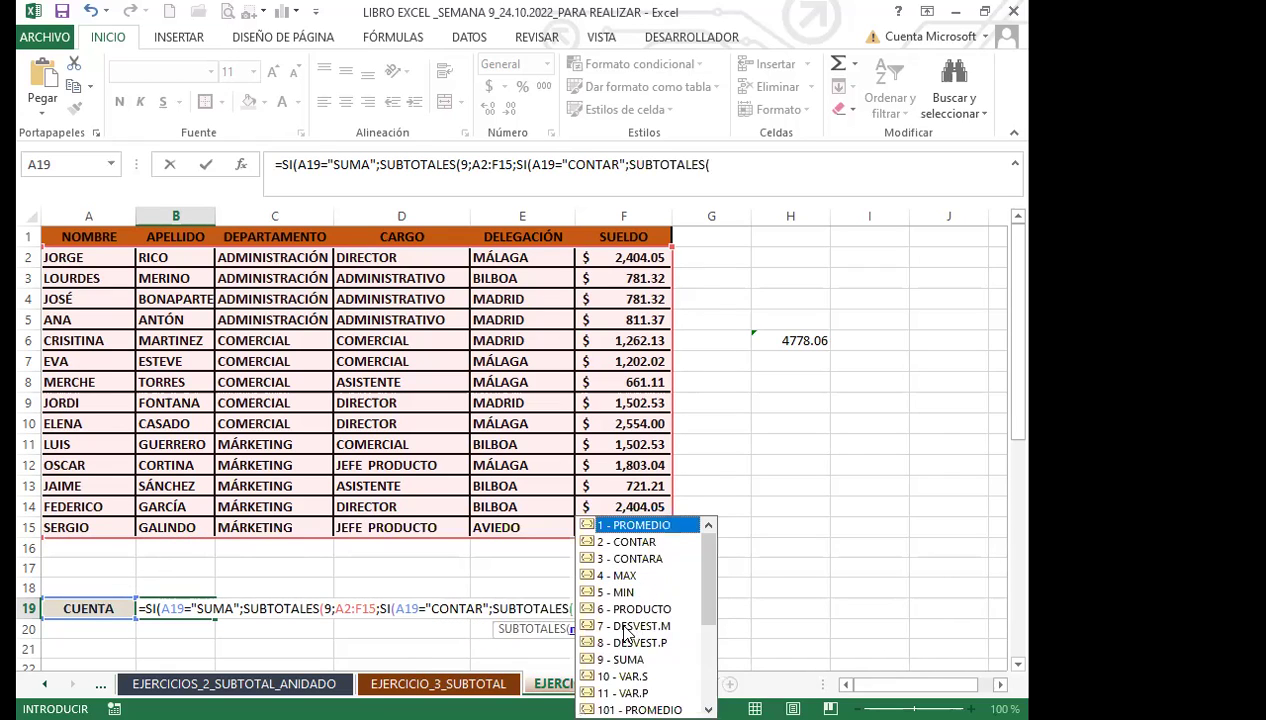
pyautogui.click(625, 542)
pyautogui.press('Tab')
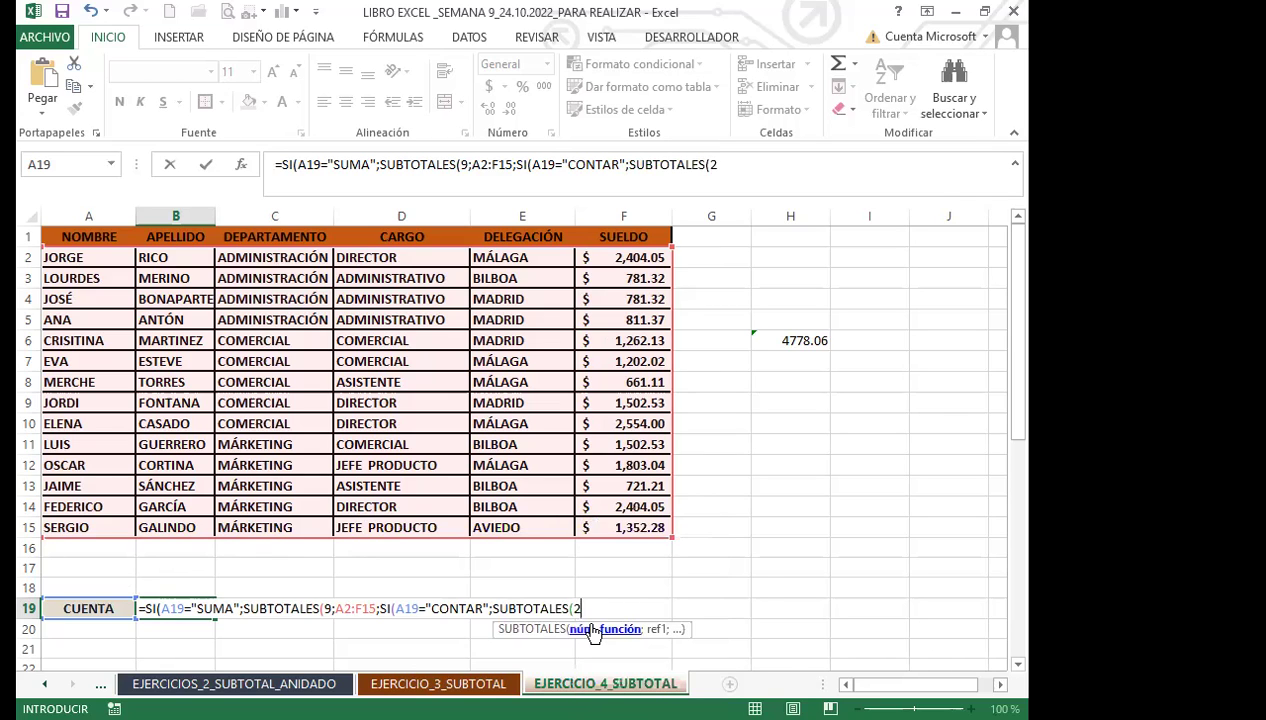
pyautogui.write(';')
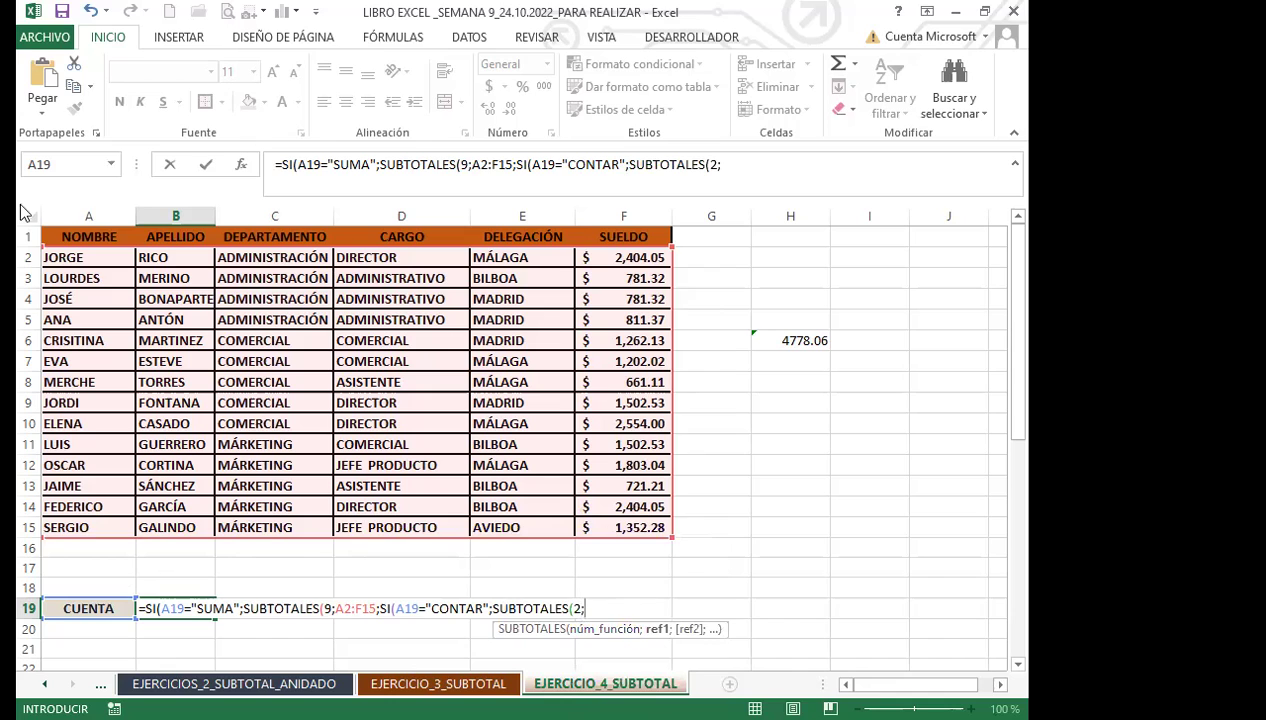
pyautogui.click(72, 257)
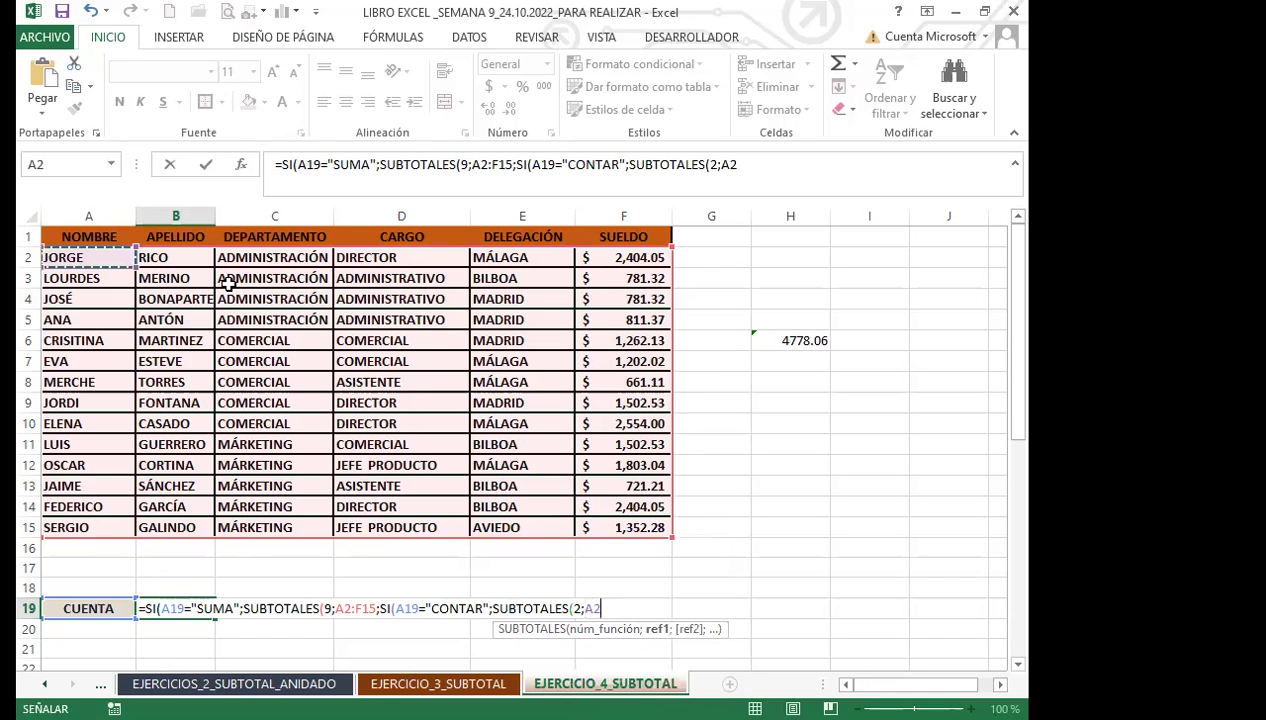
pyautogui.keyDown('shift'); pyautogui.click(625, 527); pyautogui.keyUp('shift')
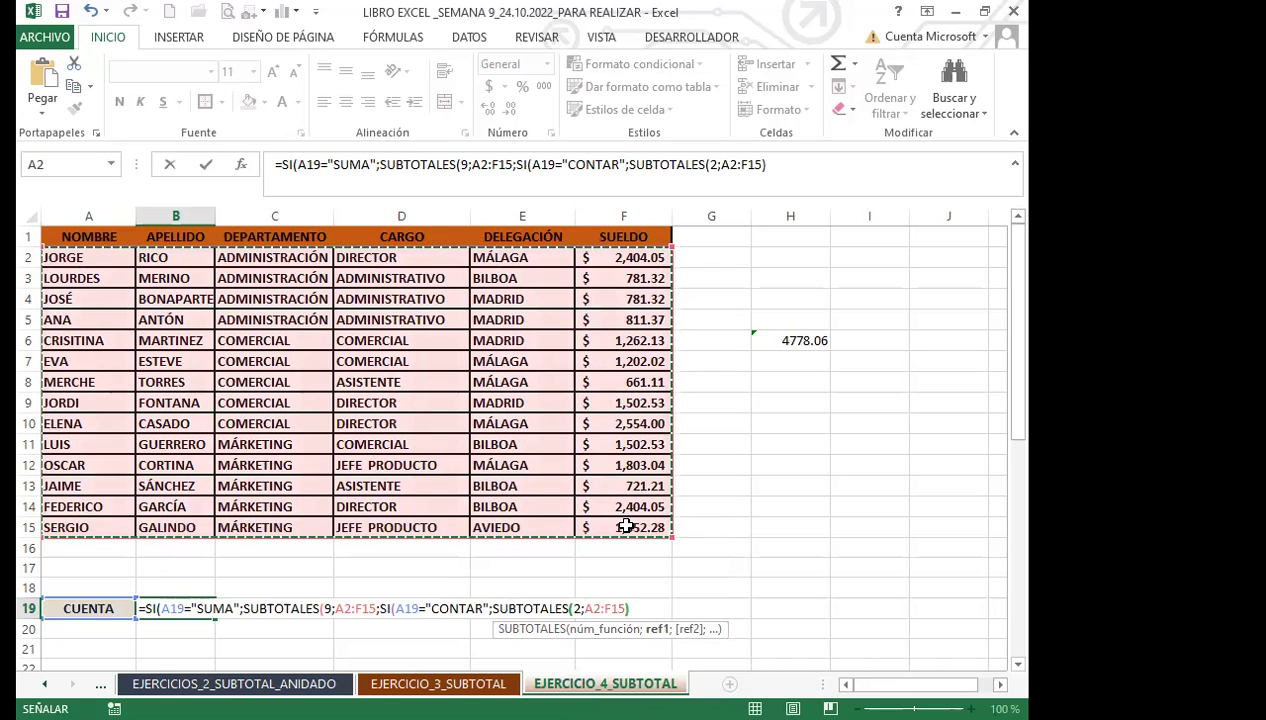
pyautogui.write(')')
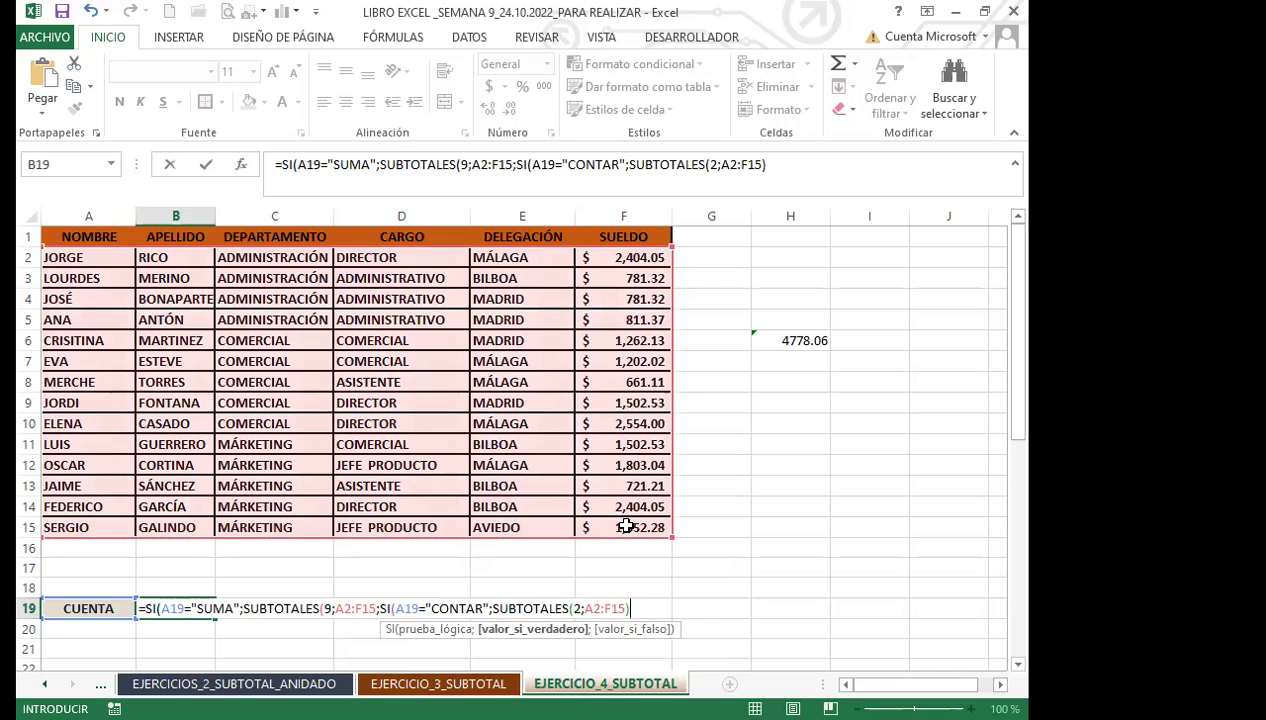
# Add the argument separator after the CONTAR subtotal and insert the missing closing parenthesis after the first A2:F15.
pyautogui.write(';')
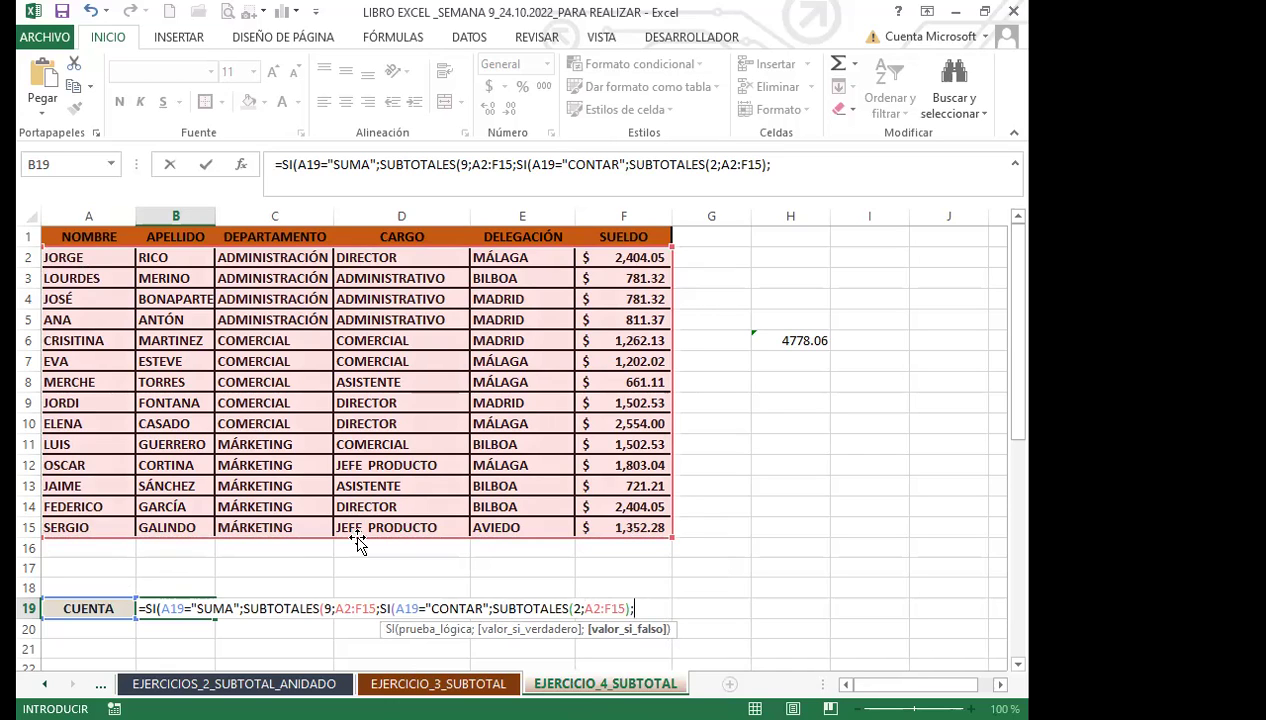
pyautogui.click(373, 608)
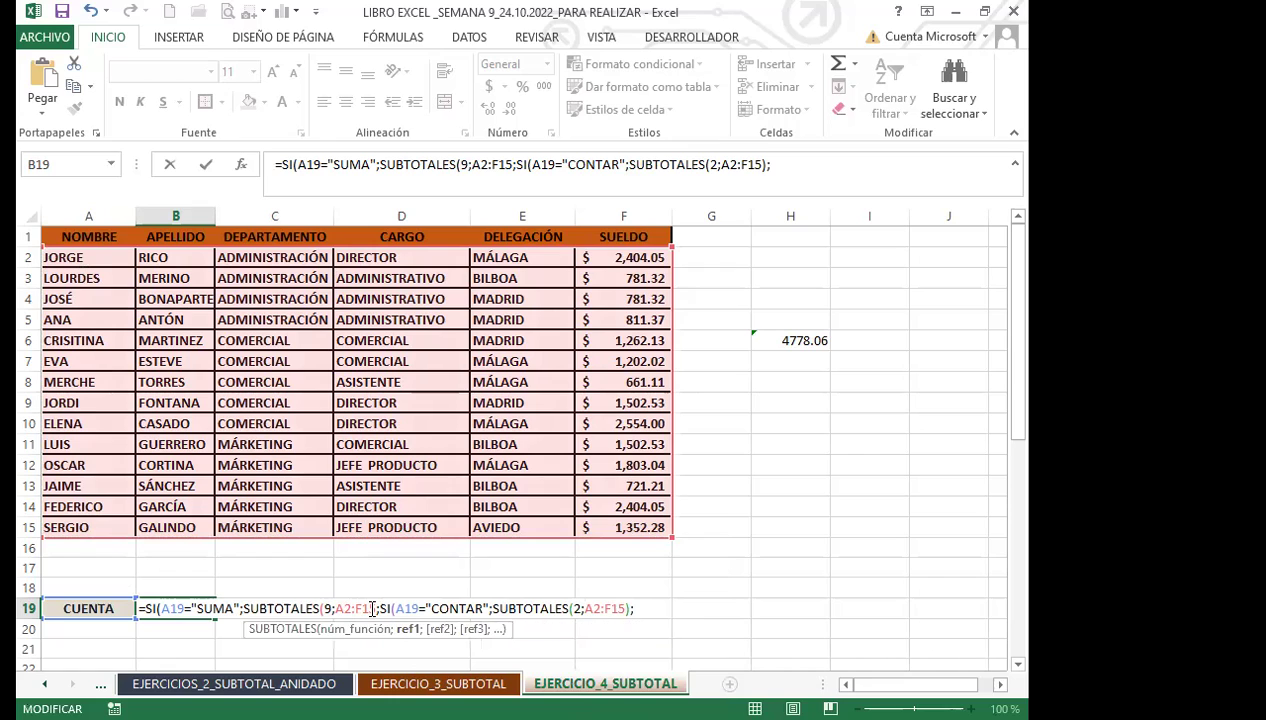
pyautogui.write(')')
# Add a third nested SI at the end of the B19 formula with the condition A19="PROMEDIO".
pyautogui.click(642, 608)
pyautogui.write('S')
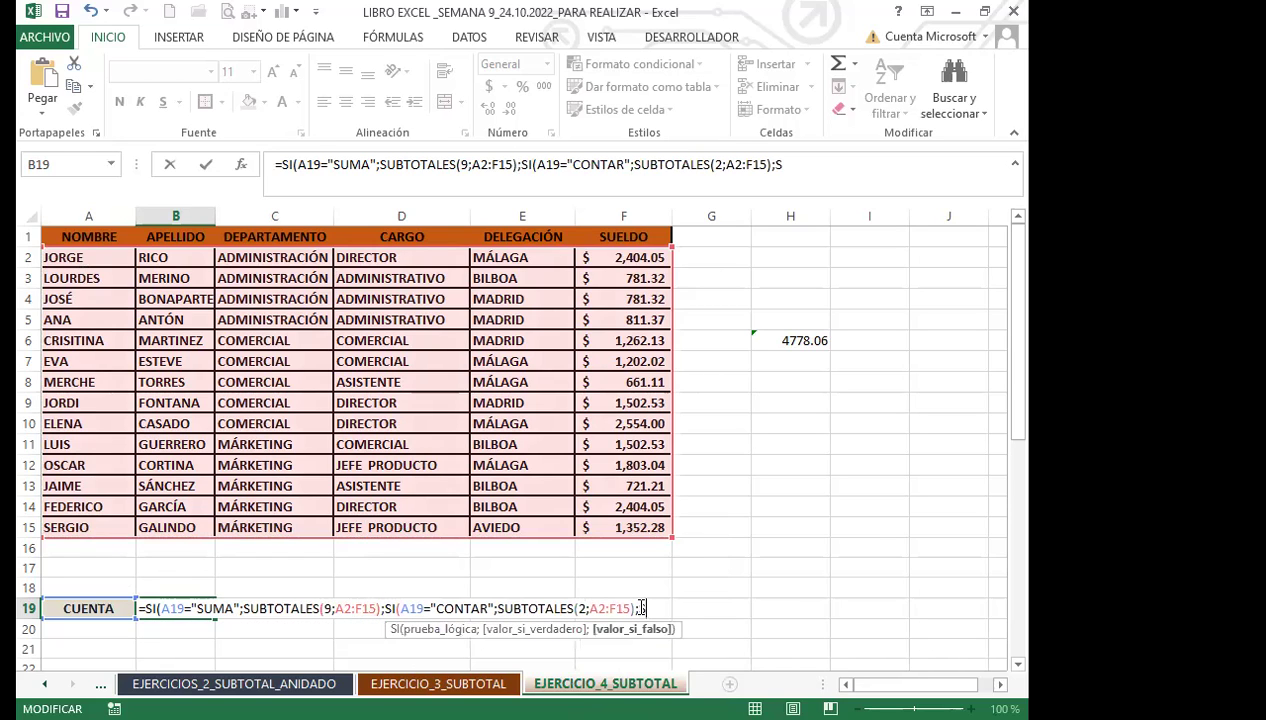
pyautogui.write('I')
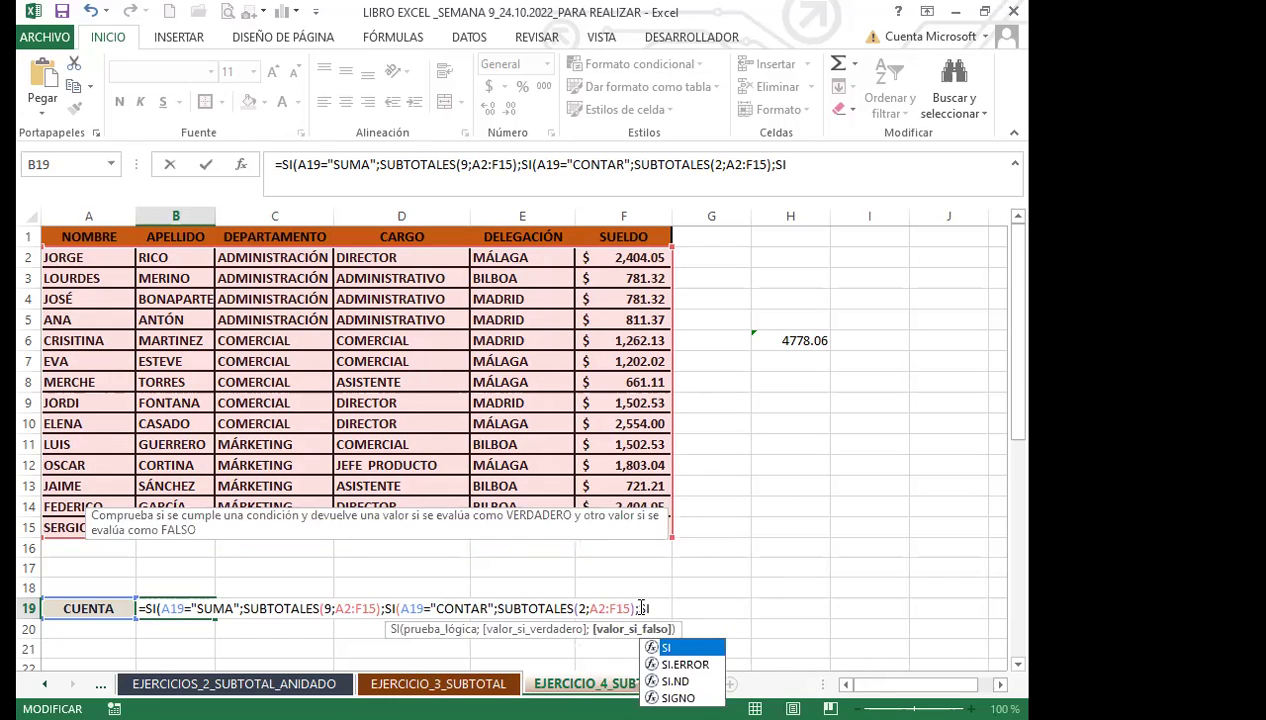
pyautogui.write('(')
pyautogui.click(102, 607)
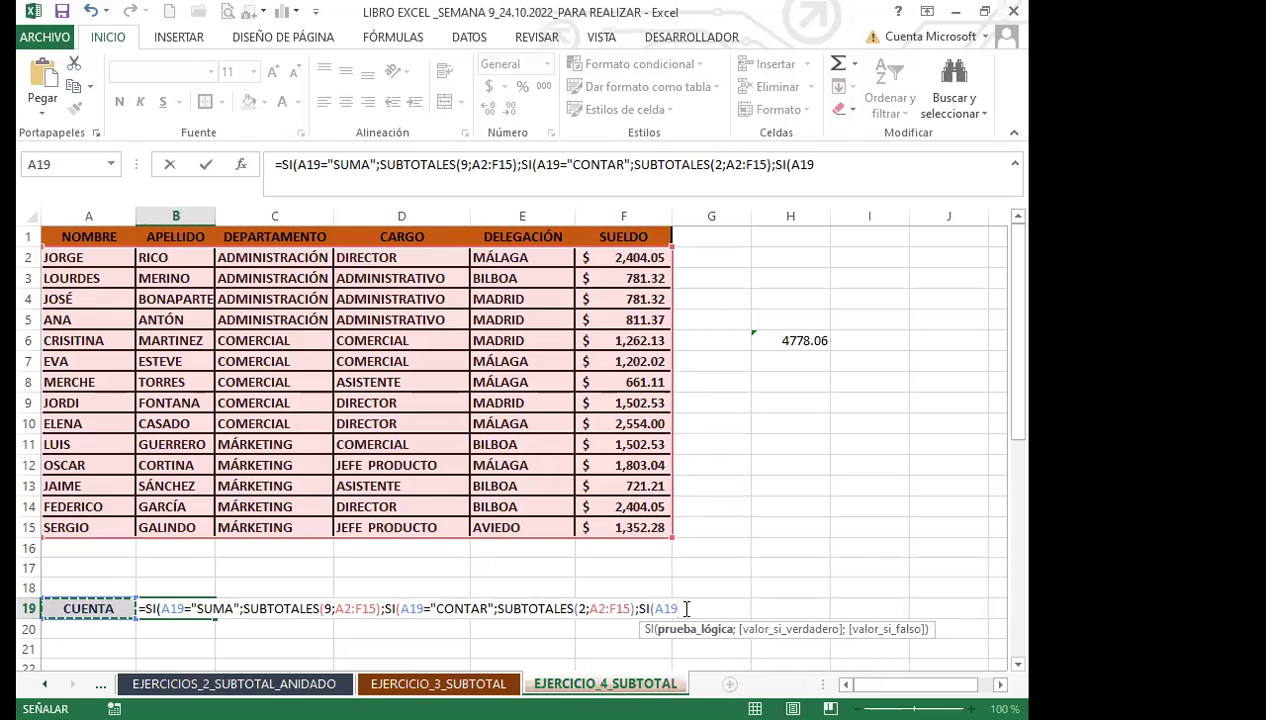
pyautogui.write('=')
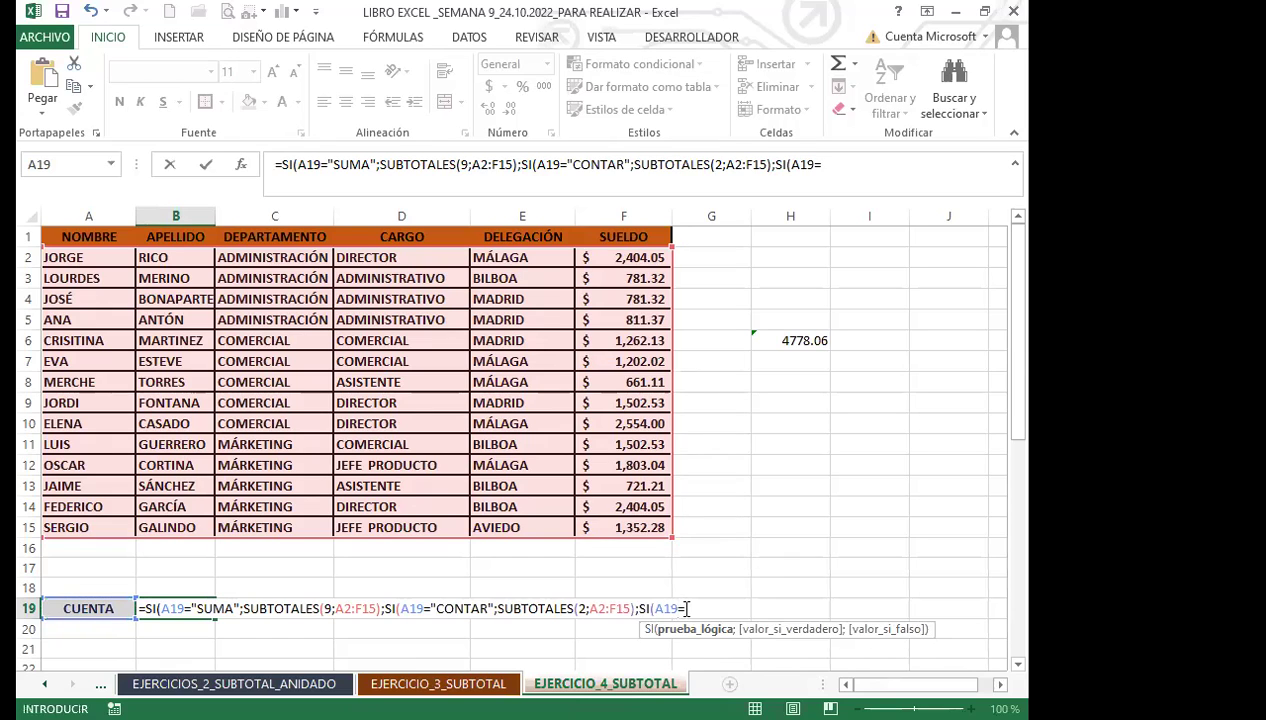
pyautogui.write('"PROMEDIO"')
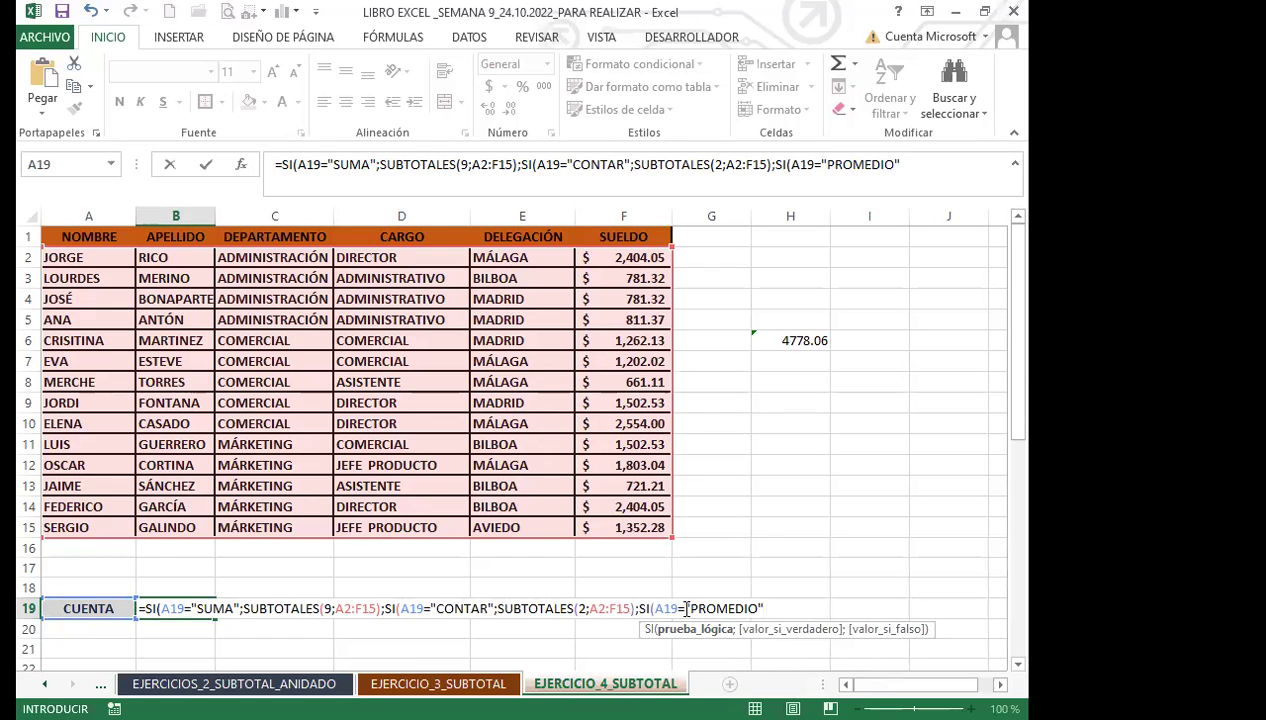
# Add SUBTOTALES with function 1 - PROMEDIO over A2:F15 as the value if the PROMEDIO condition is true.
pyautogui.write(';S')
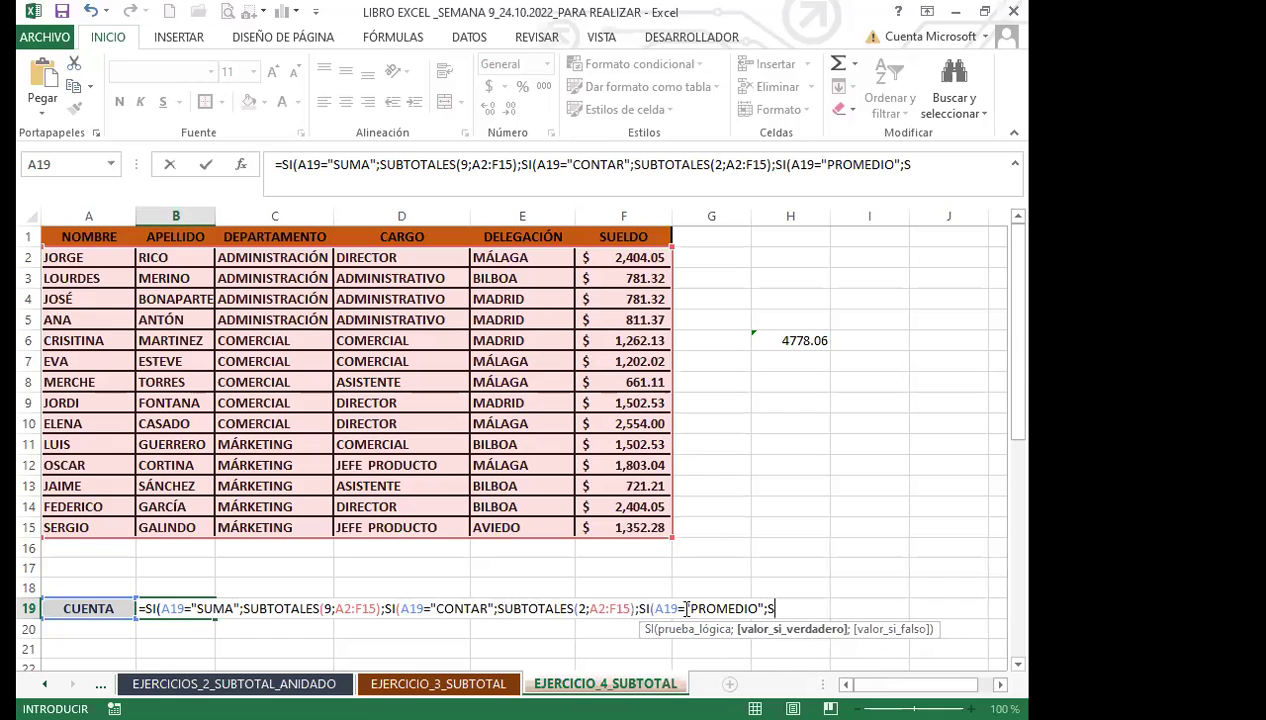
pyautogui.write('UB')
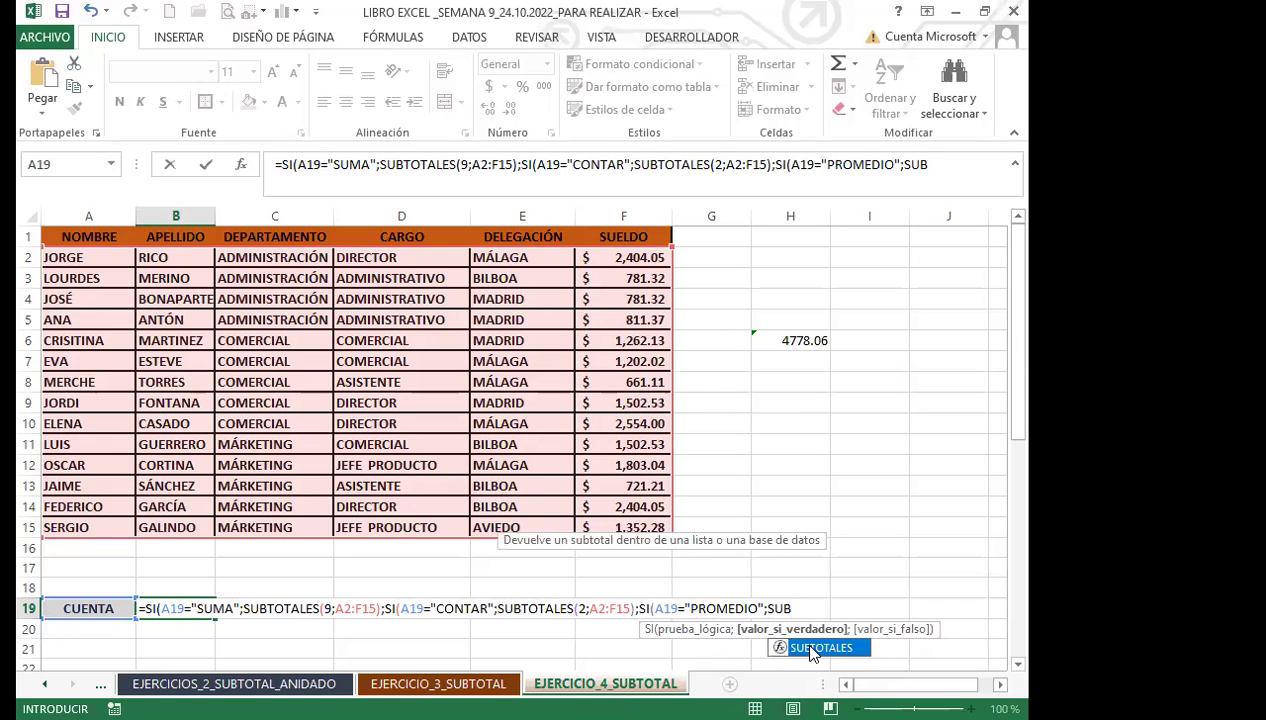
pyautogui.doubleClick(812, 649)
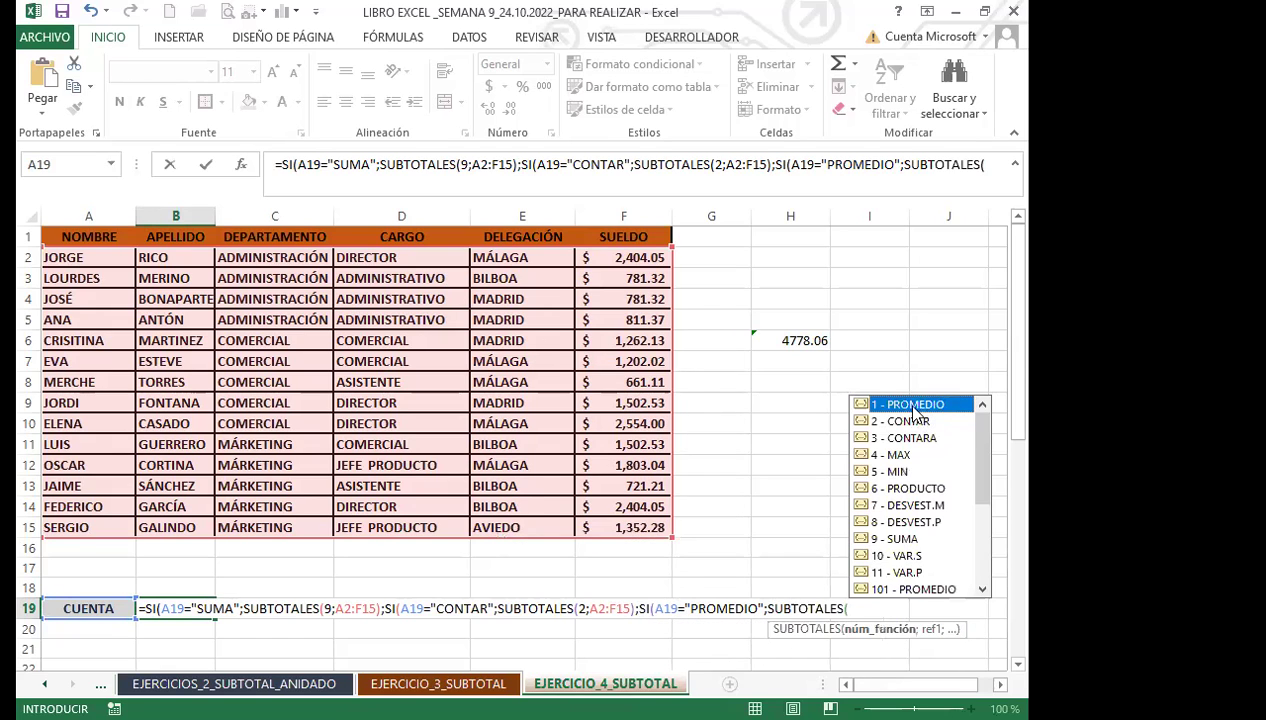
pyautogui.doubleClick(913, 404)
pyautogui.write(';')
pyautogui.click(85, 257)
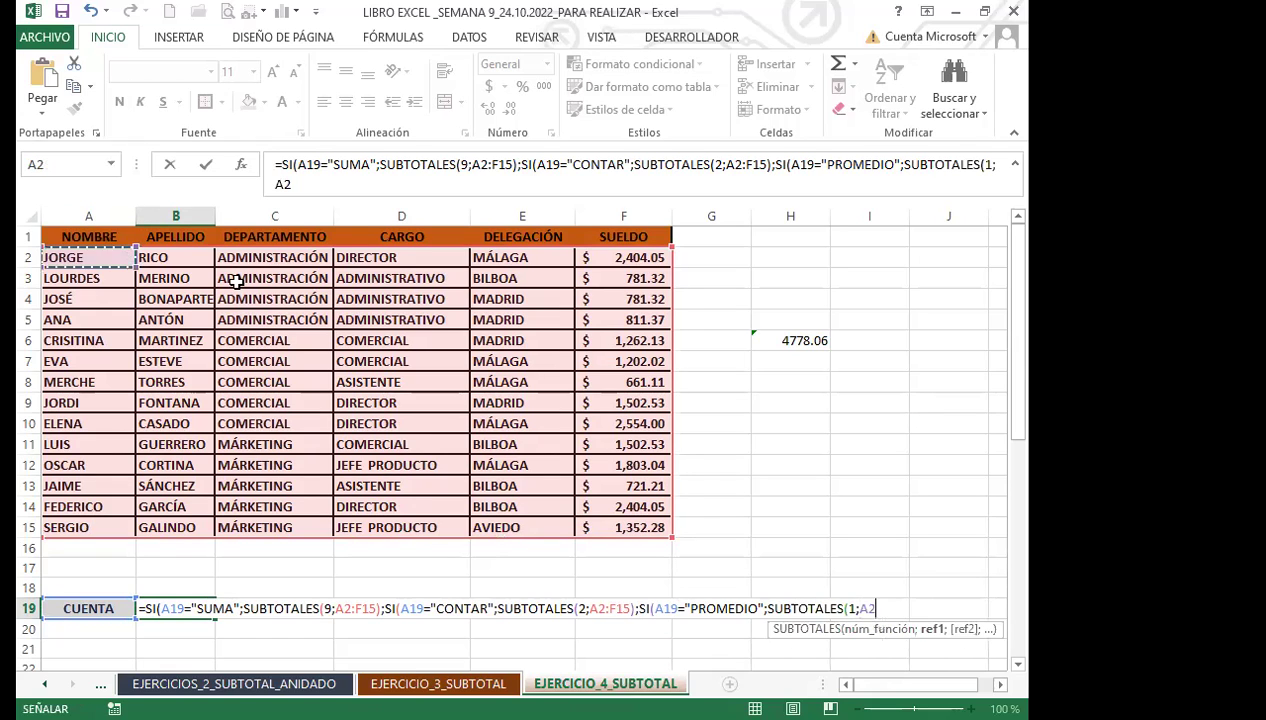
pyautogui.keyDown('shift'); pyautogui.click(617, 520); pyautogui.keyUp('shift')
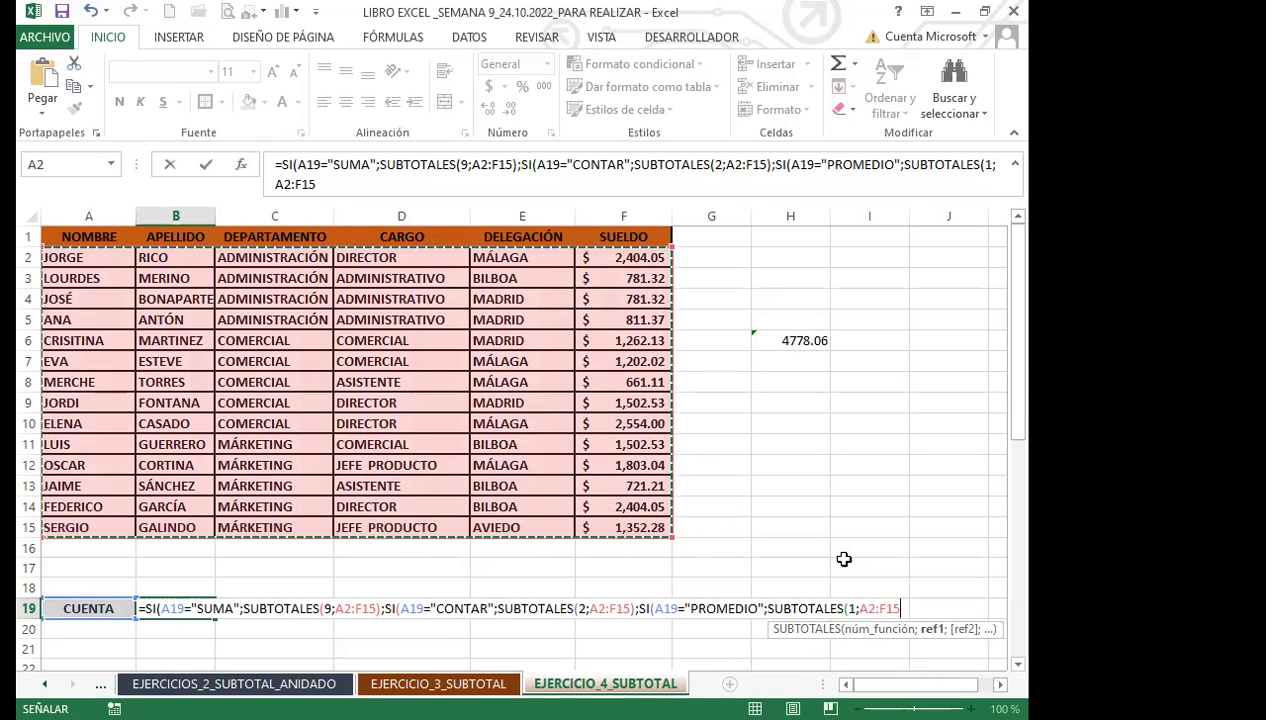
# Close the PROMEDIO subtotal and the three nested SI functions, and enter the B19 formula.
pyautogui.write('(')
pyautogui.press('BackSpace')
pyautogui.write(')')
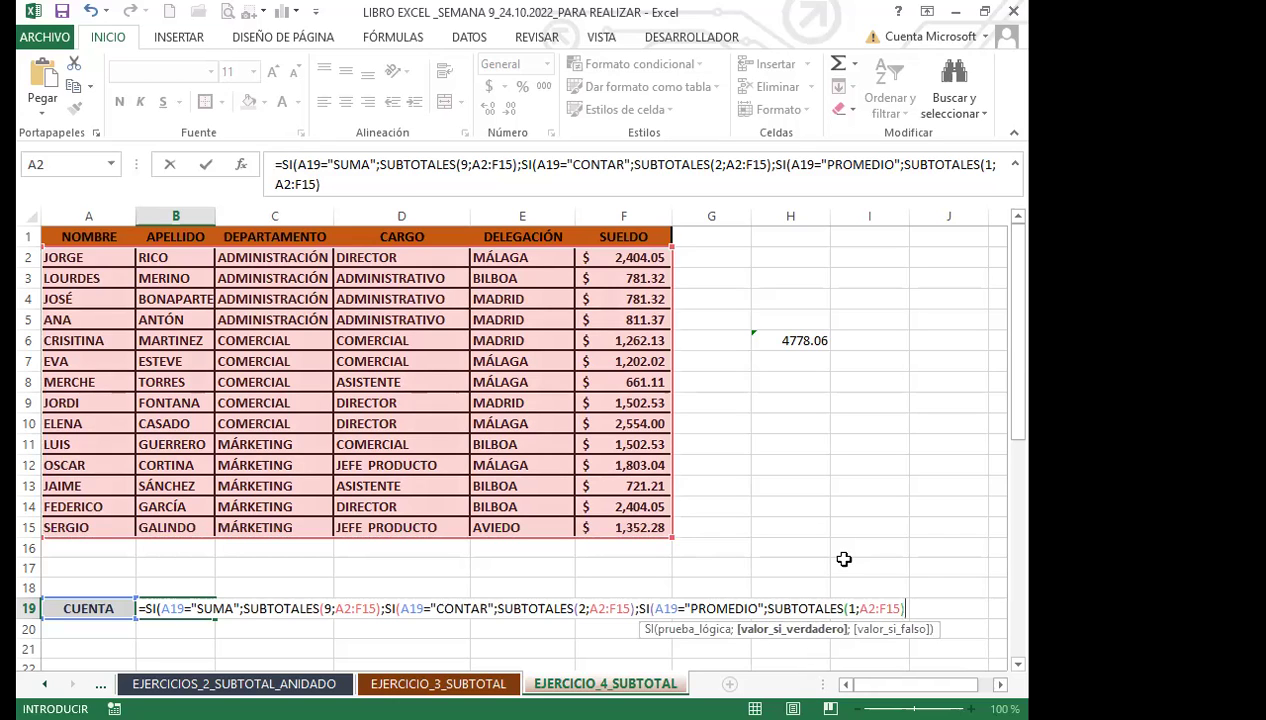
pyautogui.write(')))')
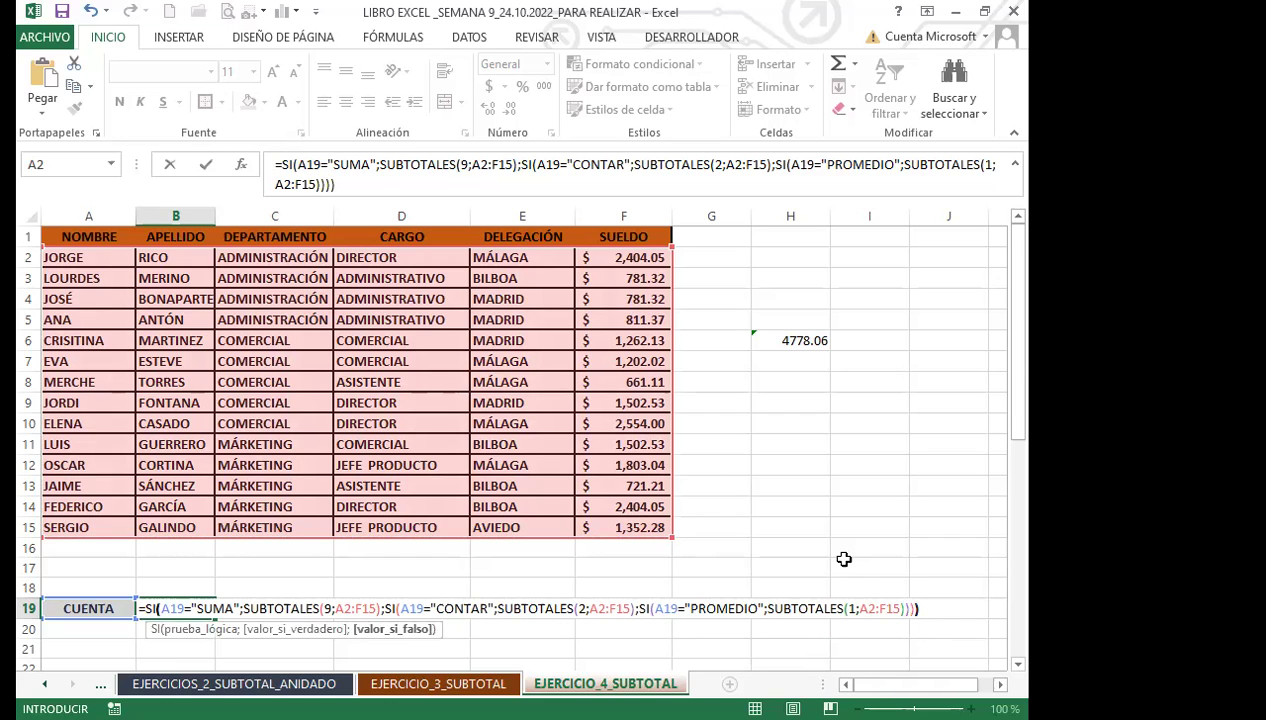
pyautogui.press('Return')
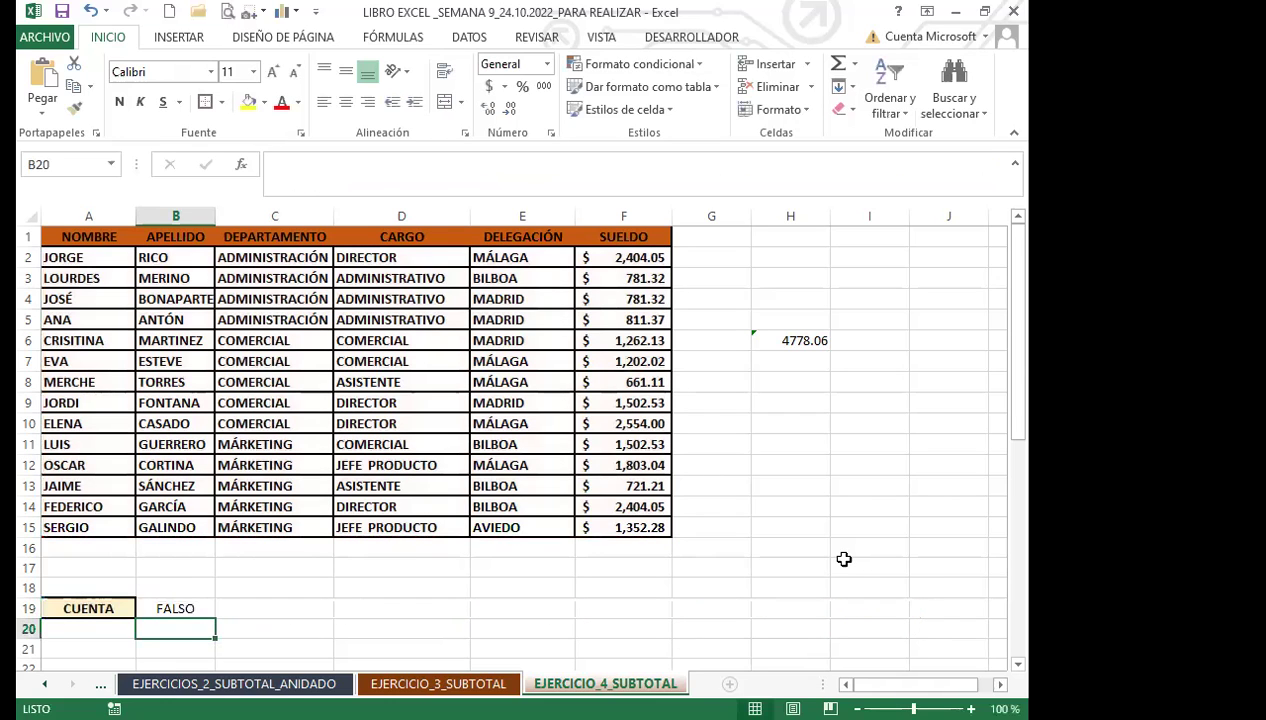
# Choose SUMA in A19 and compare the B19 result with the sum of the salaries in F2:F15.
pyautogui.click(170, 602)
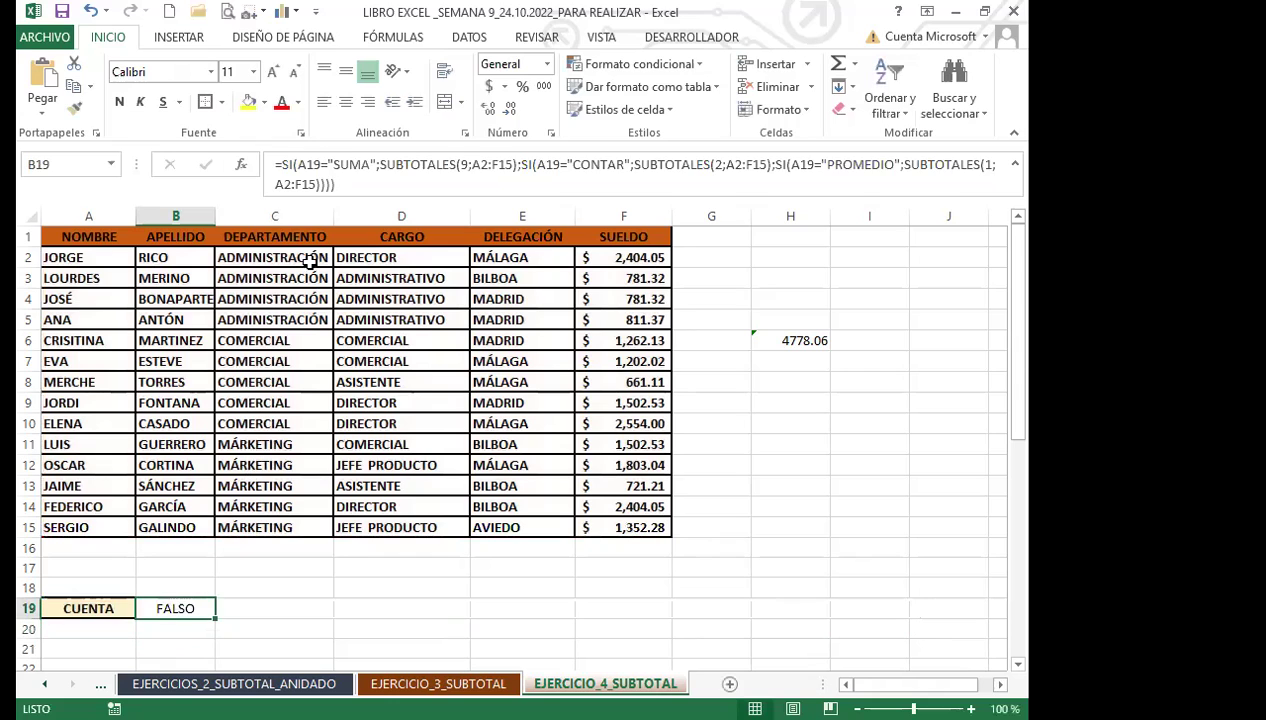
pyautogui.click(105, 605)
pyautogui.click(145, 608)
pyautogui.click(79, 626)
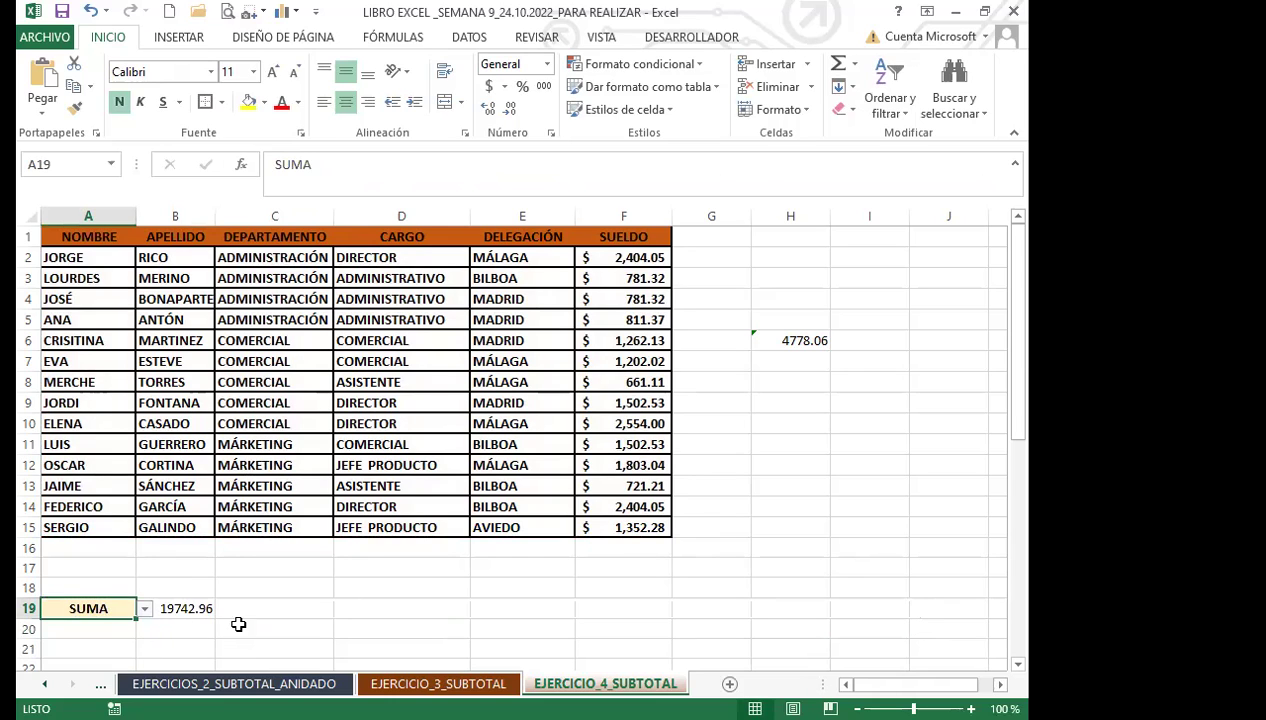
pyautogui.moveTo(611, 261); pyautogui.dragTo(616, 527)
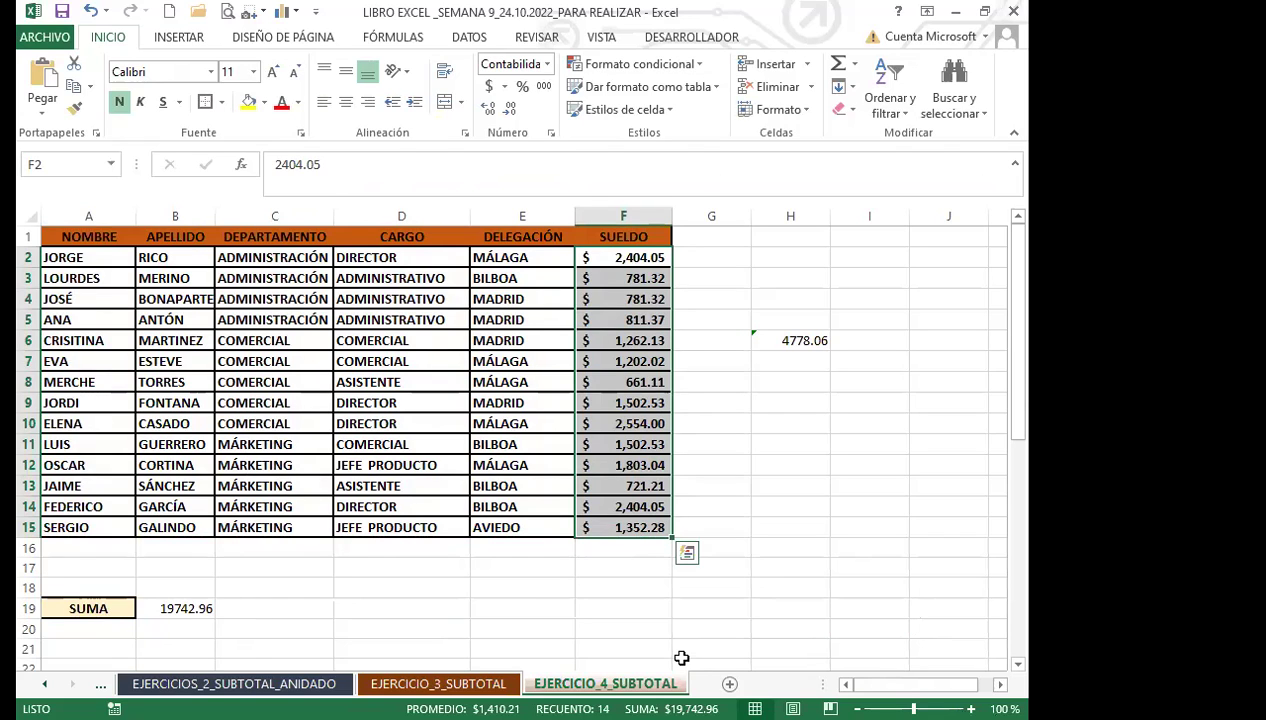
# Choose PROMEDIO in A19 and compare the B19 result with the average of the salaries in F2:F15.
pyautogui.click(102, 610)
pyautogui.click(145, 609)
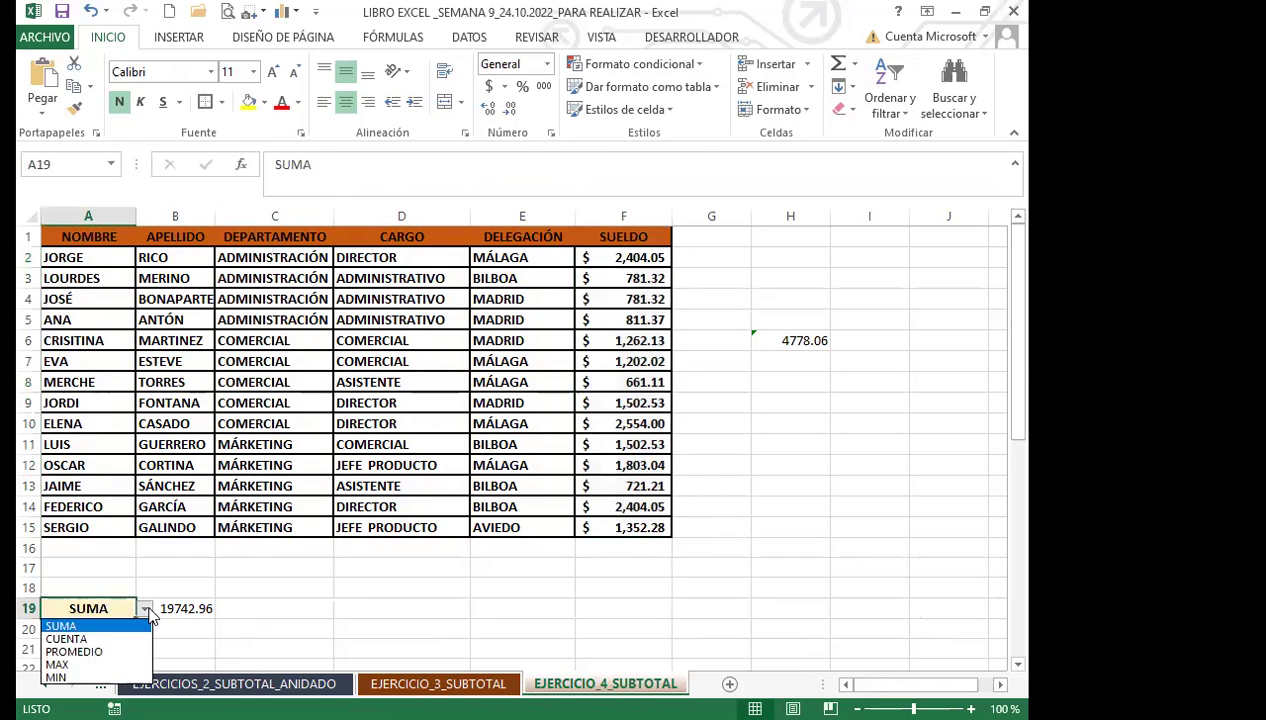
pyautogui.click(90, 651)
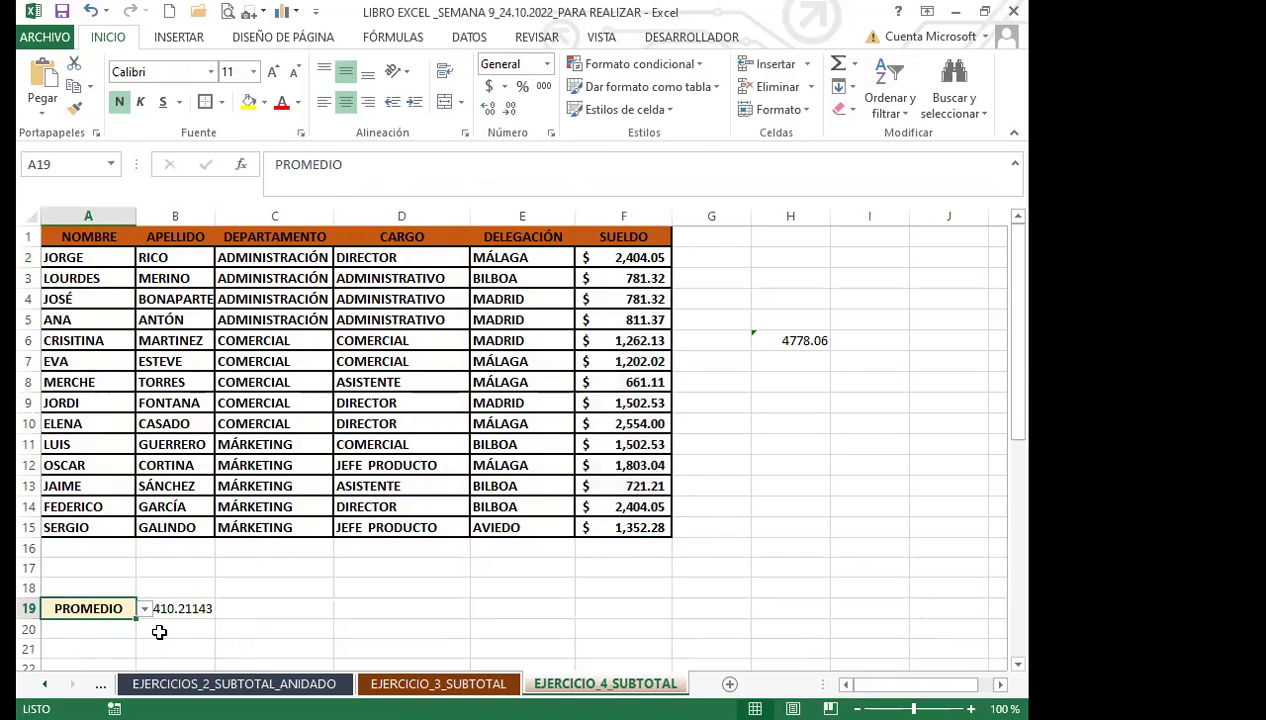
pyautogui.moveTo(610, 257); pyautogui.dragTo(612, 527)
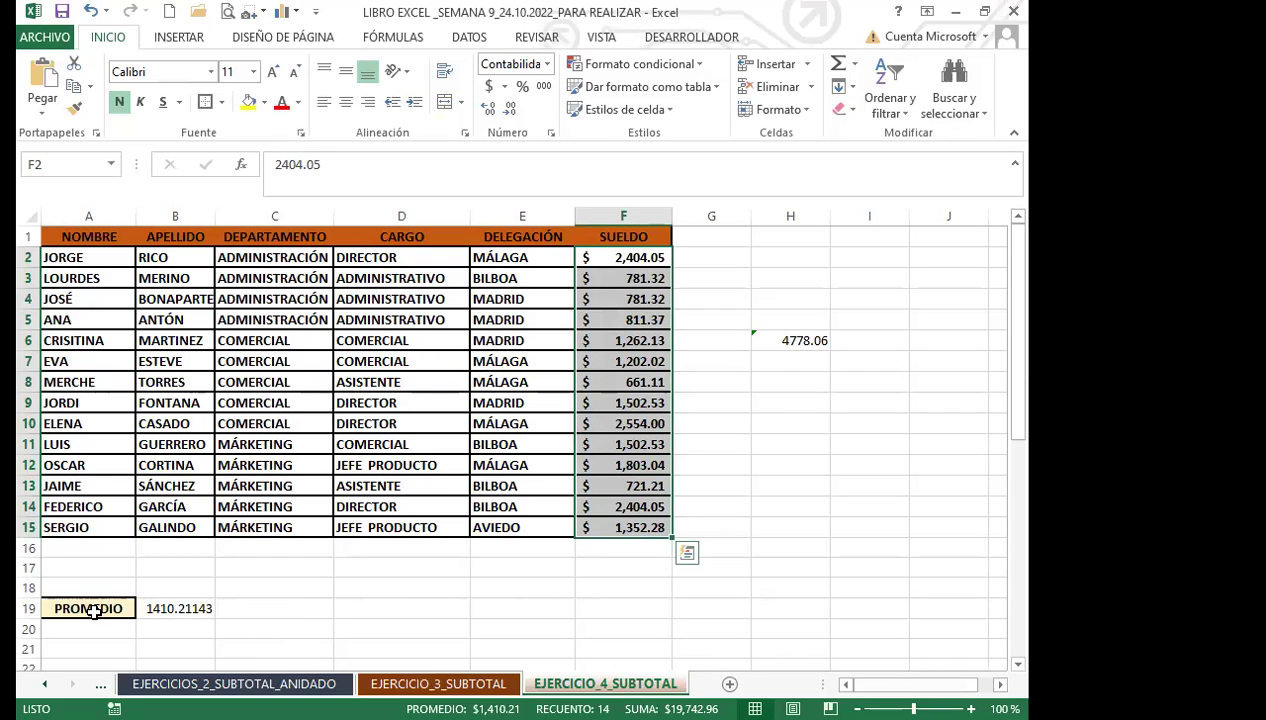
pyautogui.click(194, 612)
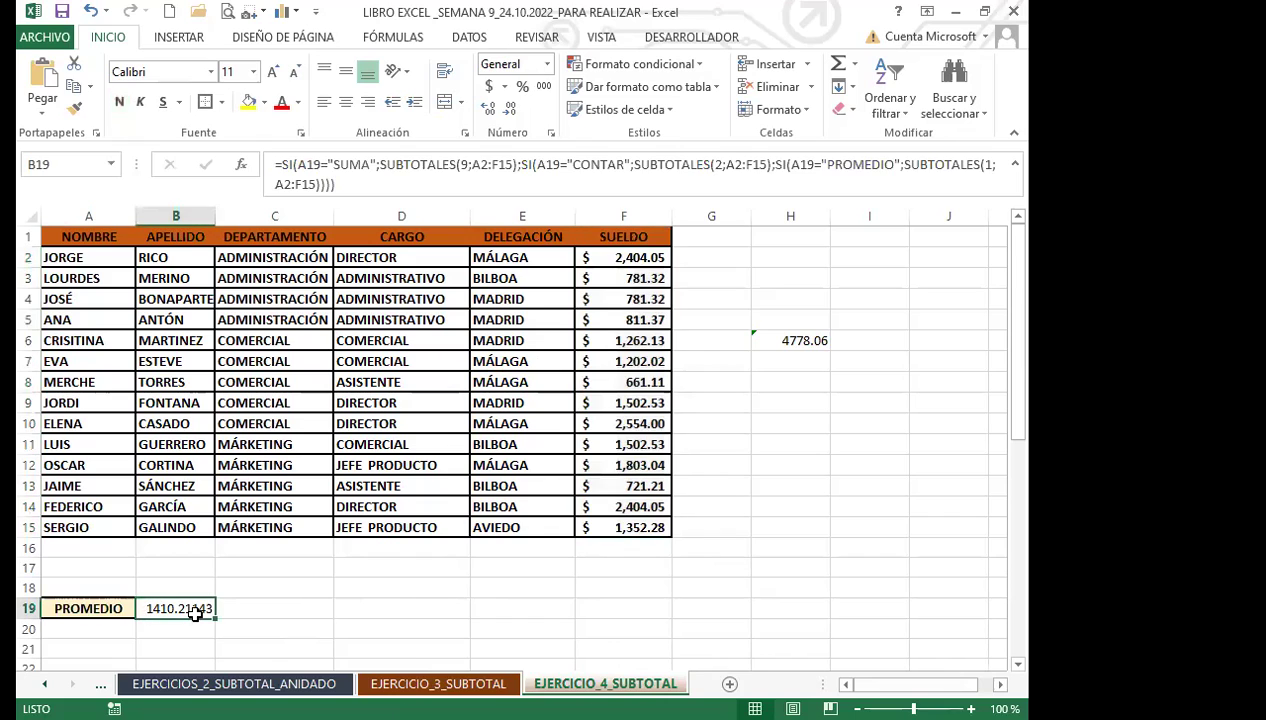
# Choose CUENTA in A19 and check the result and formula in B19.
pyautogui.click(113, 608)
pyautogui.click(144, 608)
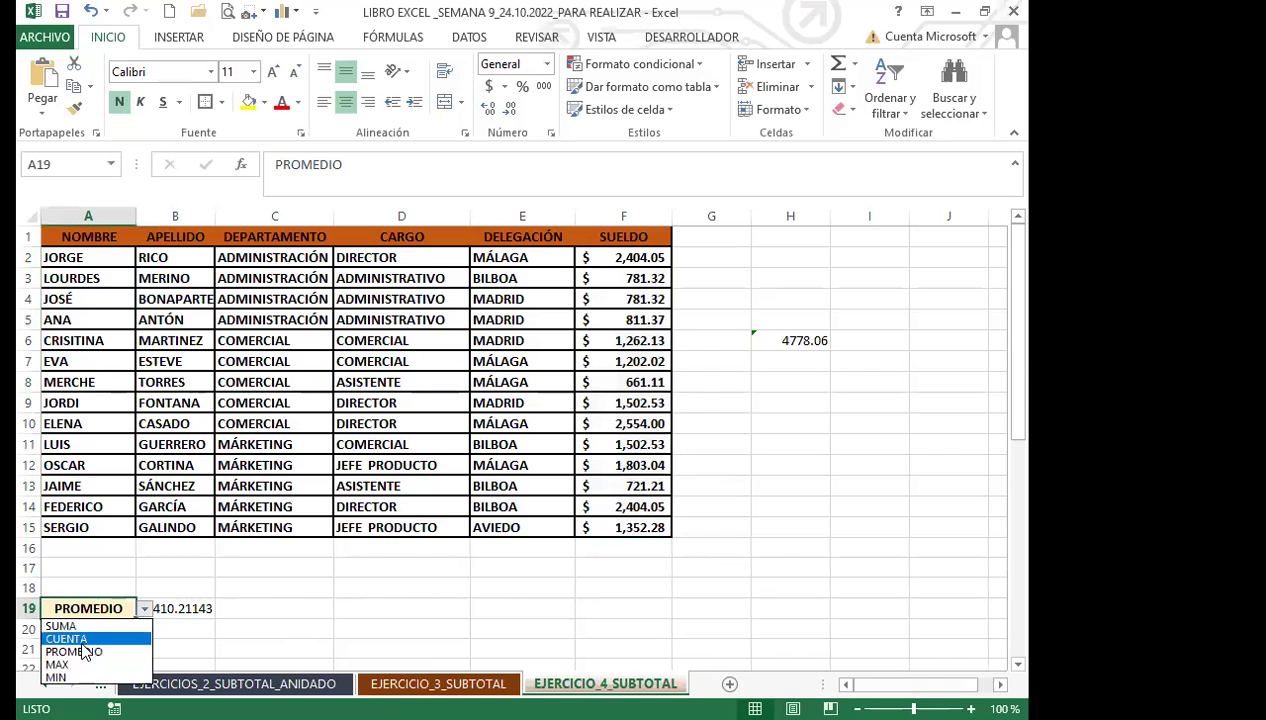
pyautogui.click(66, 639)
pyautogui.click(173, 608)
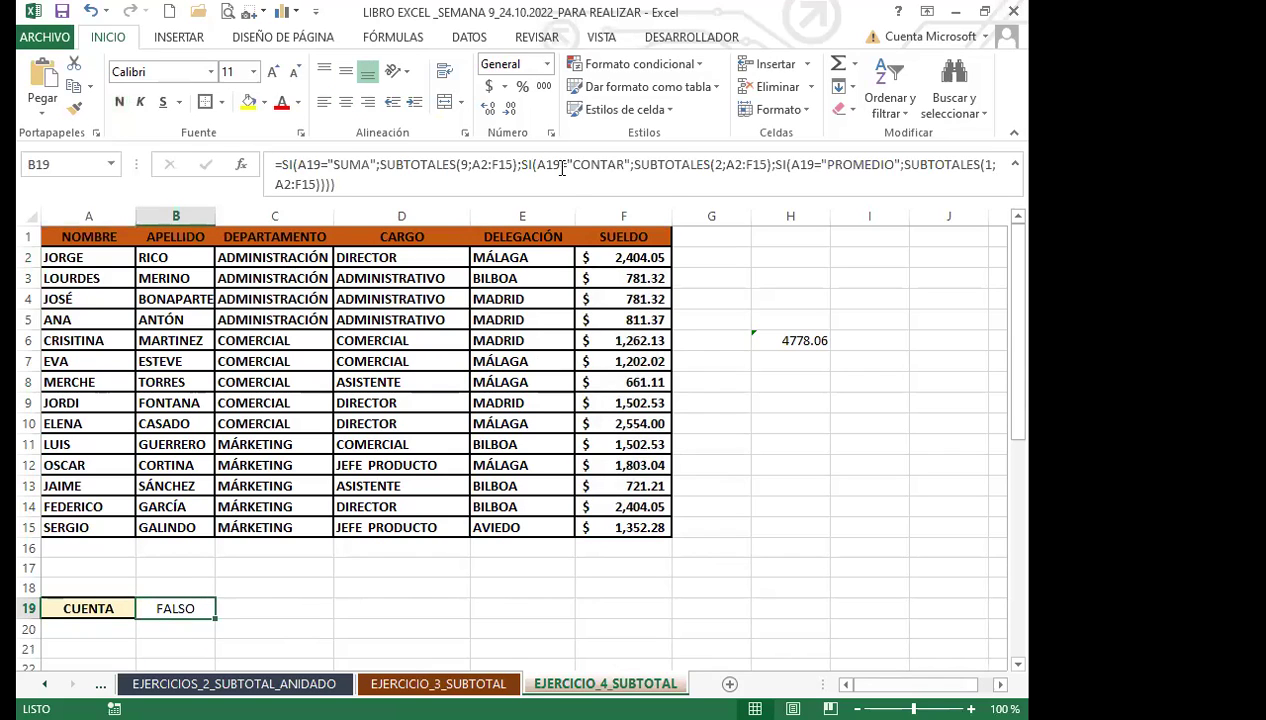
# Change the second condition in the B19 formula to A19="CUENTA".
pyautogui.click(622, 164)
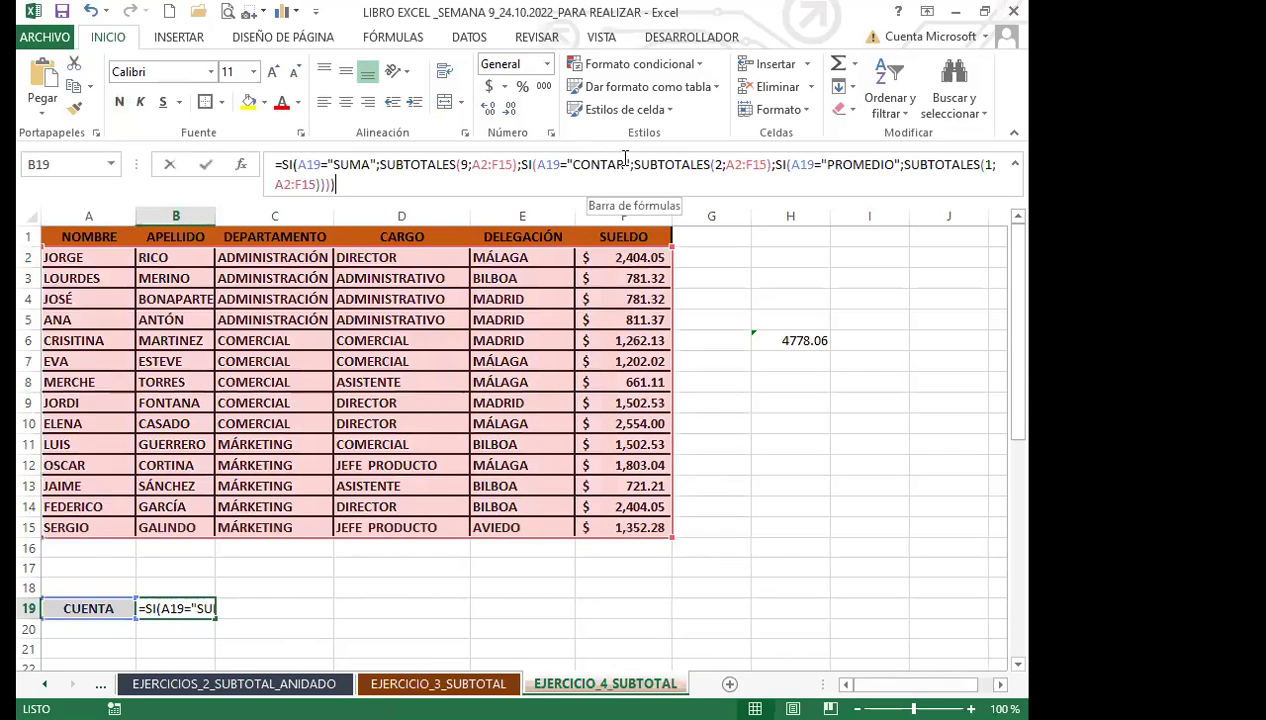
pyautogui.click(622, 164)
pyautogui.press('BackSpace')
pyautogui.press('BackSpace')
pyautogui.press('BackSpace')
pyautogui.press('BackSpace')
pyautogui.press('BackSpace')
pyautogui.write('UENTA')
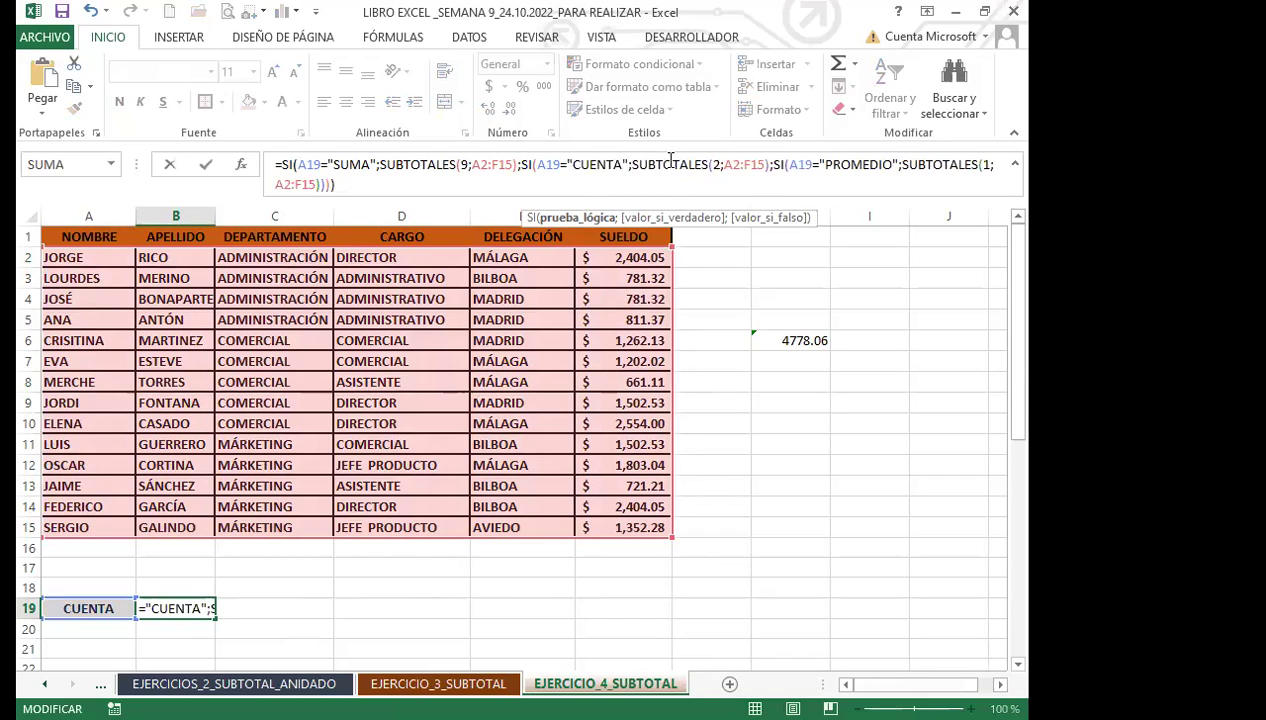
# Clear the function number of the second SUBTOTALES, review the available functions and pick 2 - CONTAR.
pyautogui.click(720, 164)
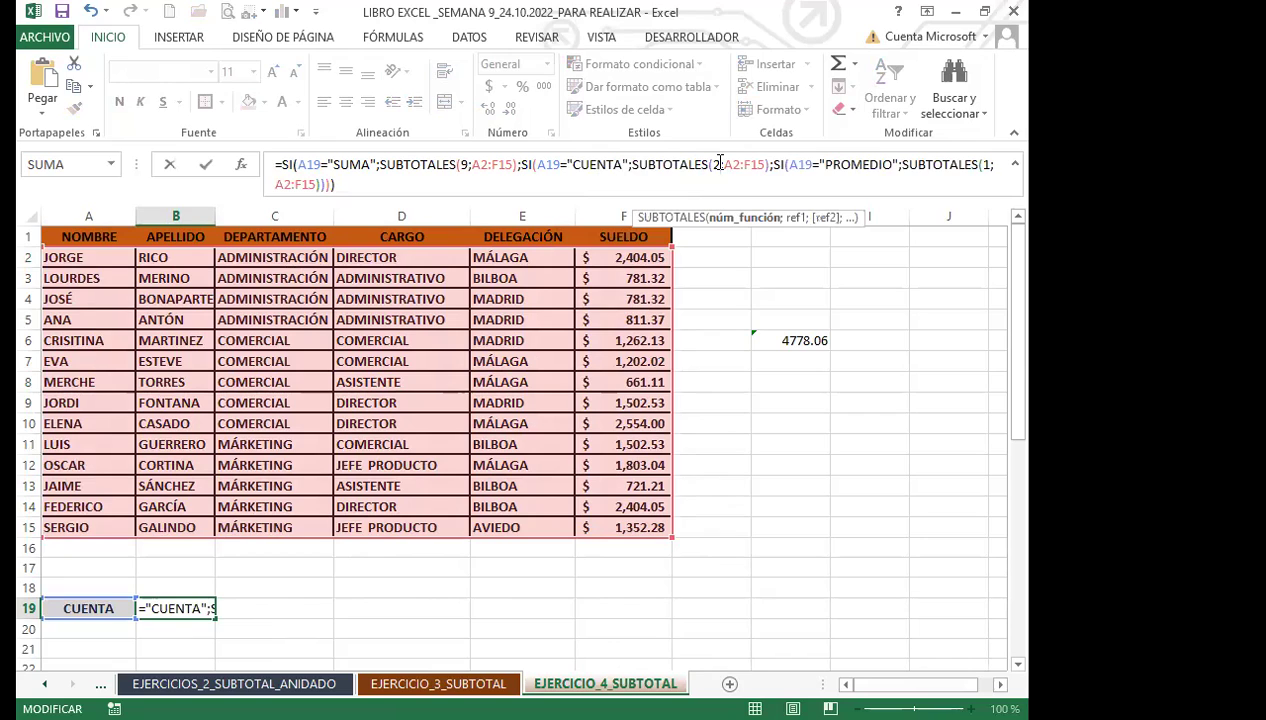
pyautogui.press('BackSpace')
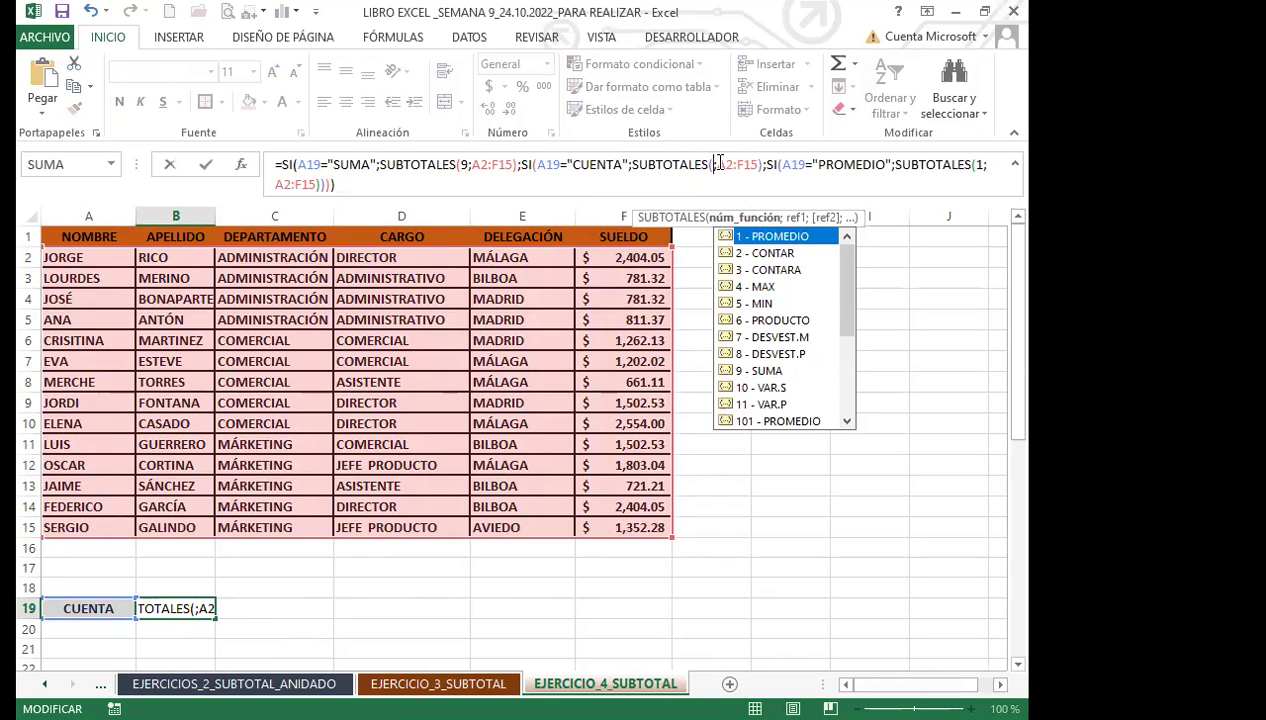
pyautogui.moveTo(848, 283); pyautogui.dragTo(848, 350)
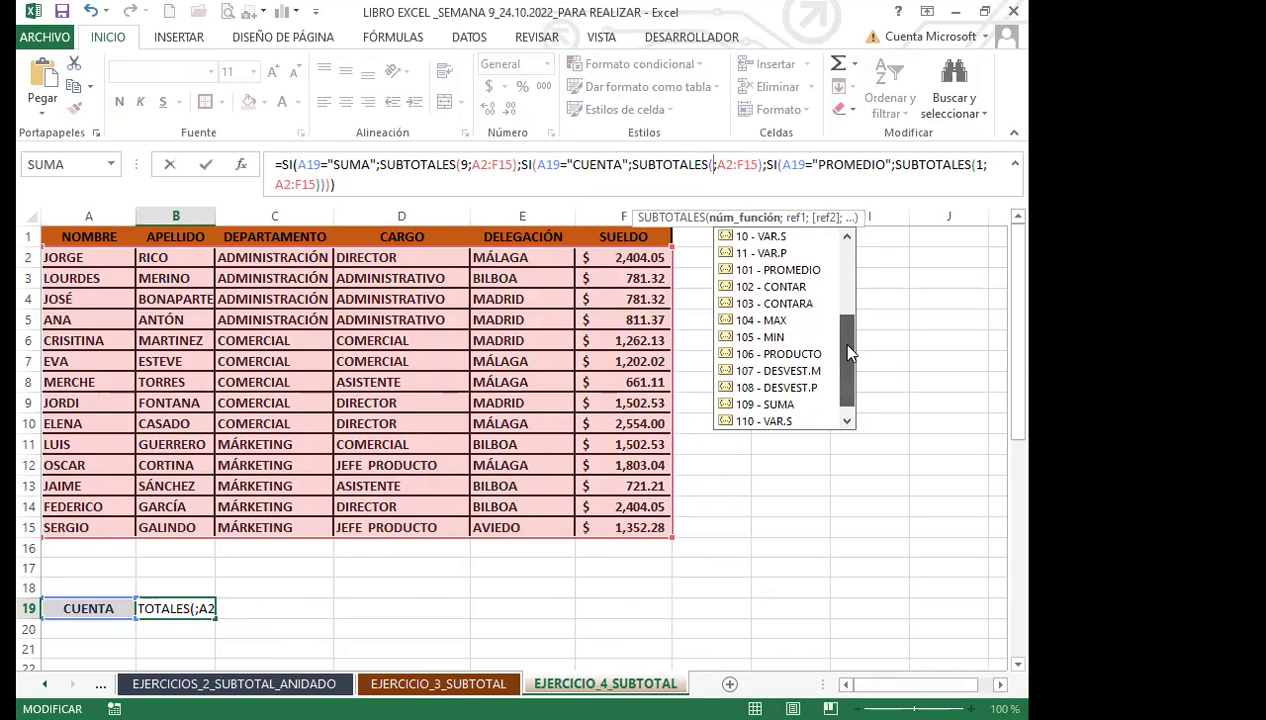
pyautogui.scroll(4, 822, 280)
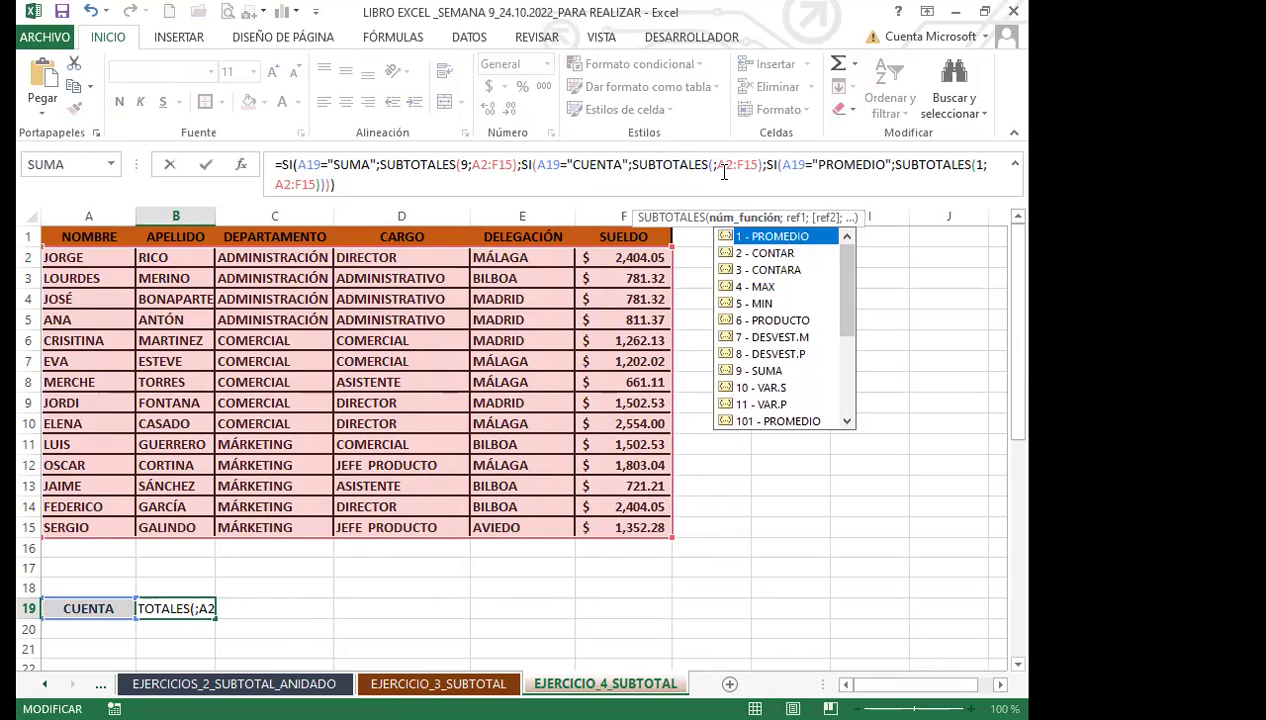
pyautogui.click(763, 253)
pyautogui.doubleClick(763, 253)
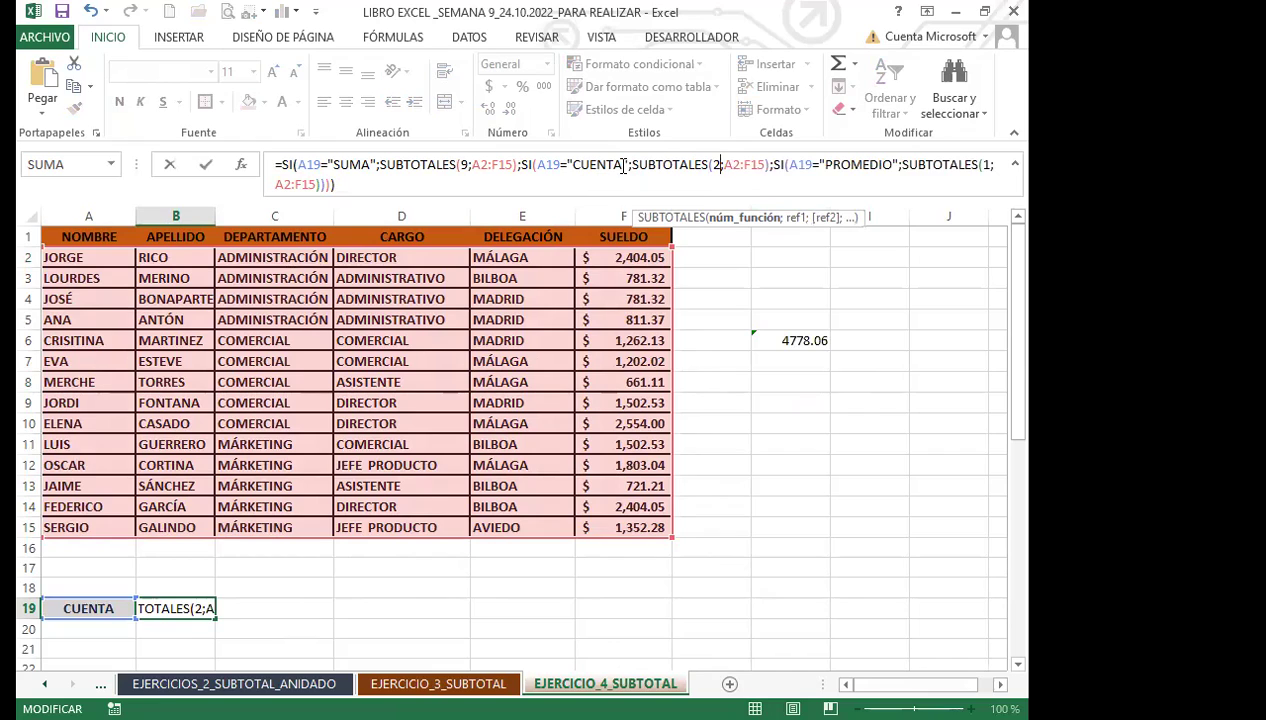
# Restore the second condition in the B19 formula to A19="CONTAR" and enter the formula.
pyautogui.click(621, 164)
pyautogui.press('BackSpace')
pyautogui.press('BackSpace')
pyautogui.press('BackSpace')
pyautogui.press('BackSpace')
pyautogui.press('BackSpace')
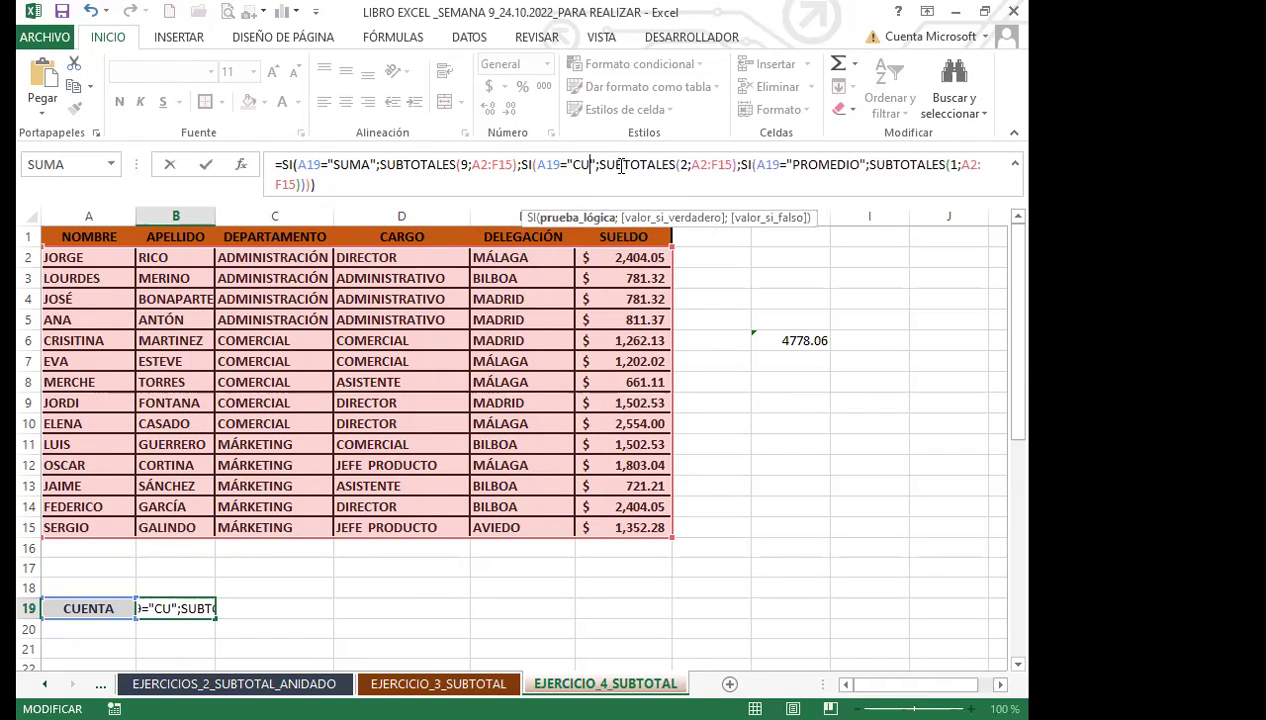
pyautogui.write('ONTAR')
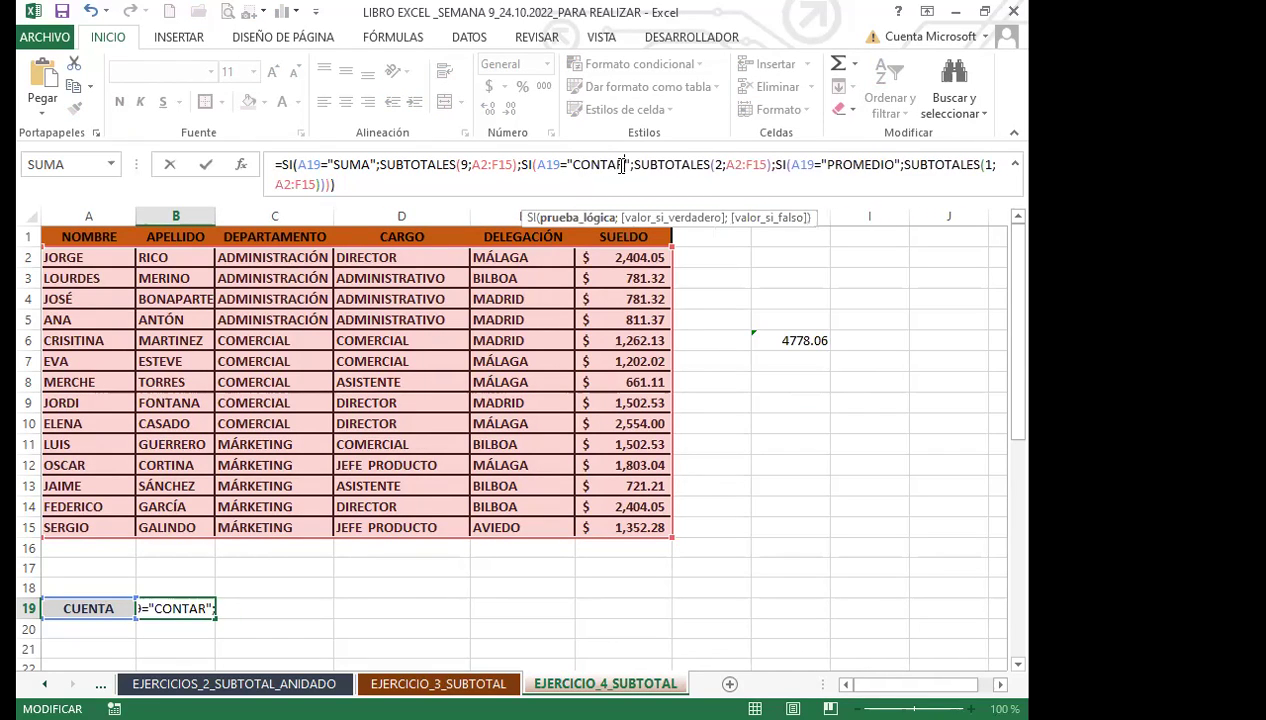
pyautogui.press('Return')
# Replace the list source entry in A41 with CONTAR.
pyautogui.scroll(-10, 105, 639)
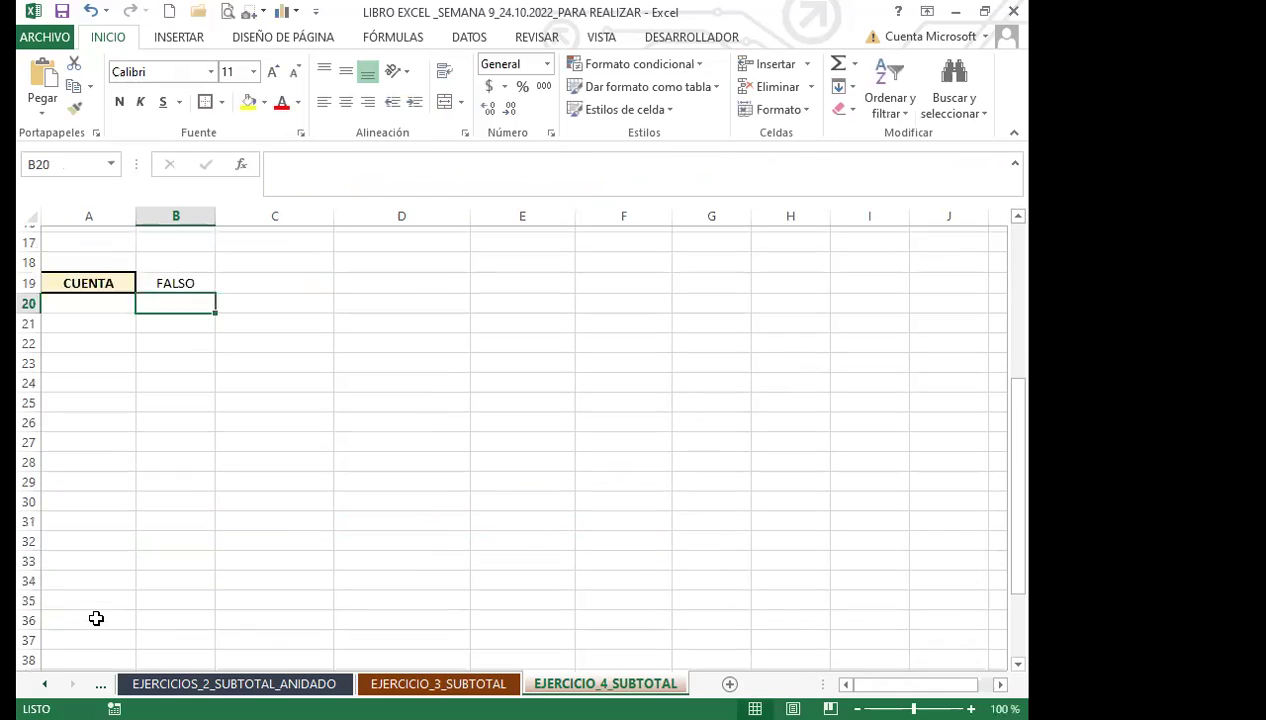
pyautogui.click(96, 437)
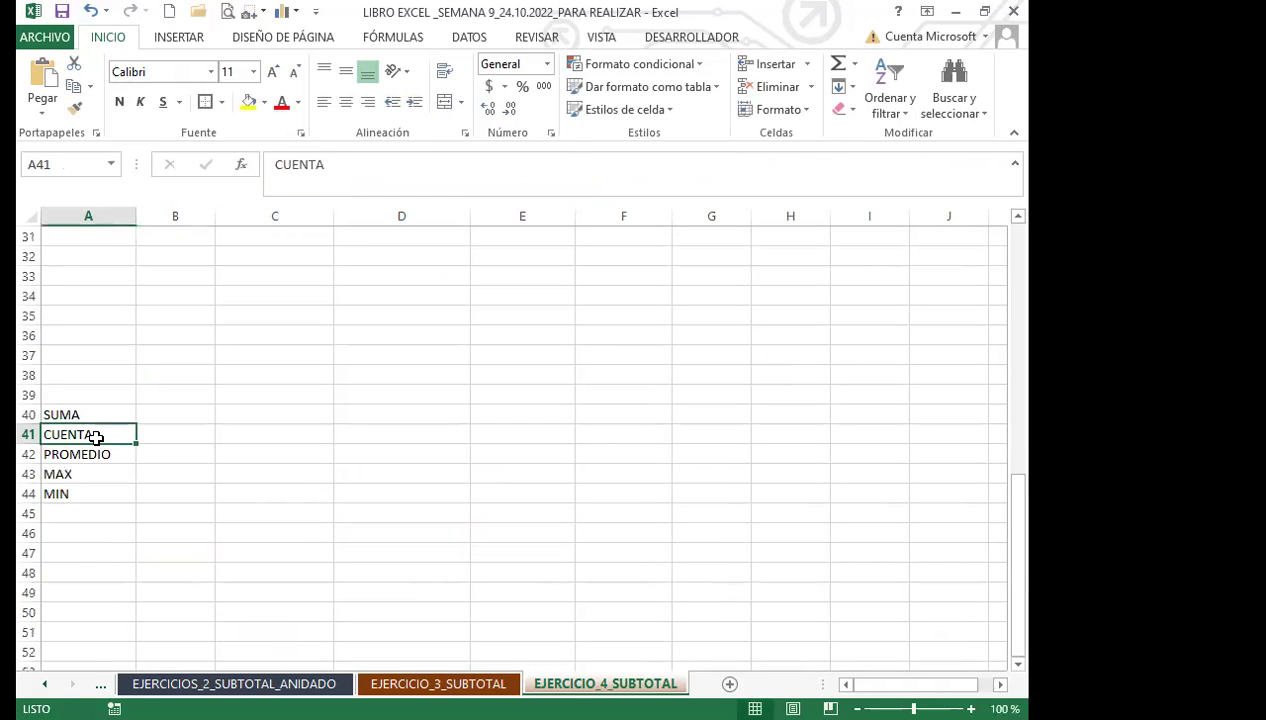
pyautogui.write('CONTAR')
pyautogui.press('Return')
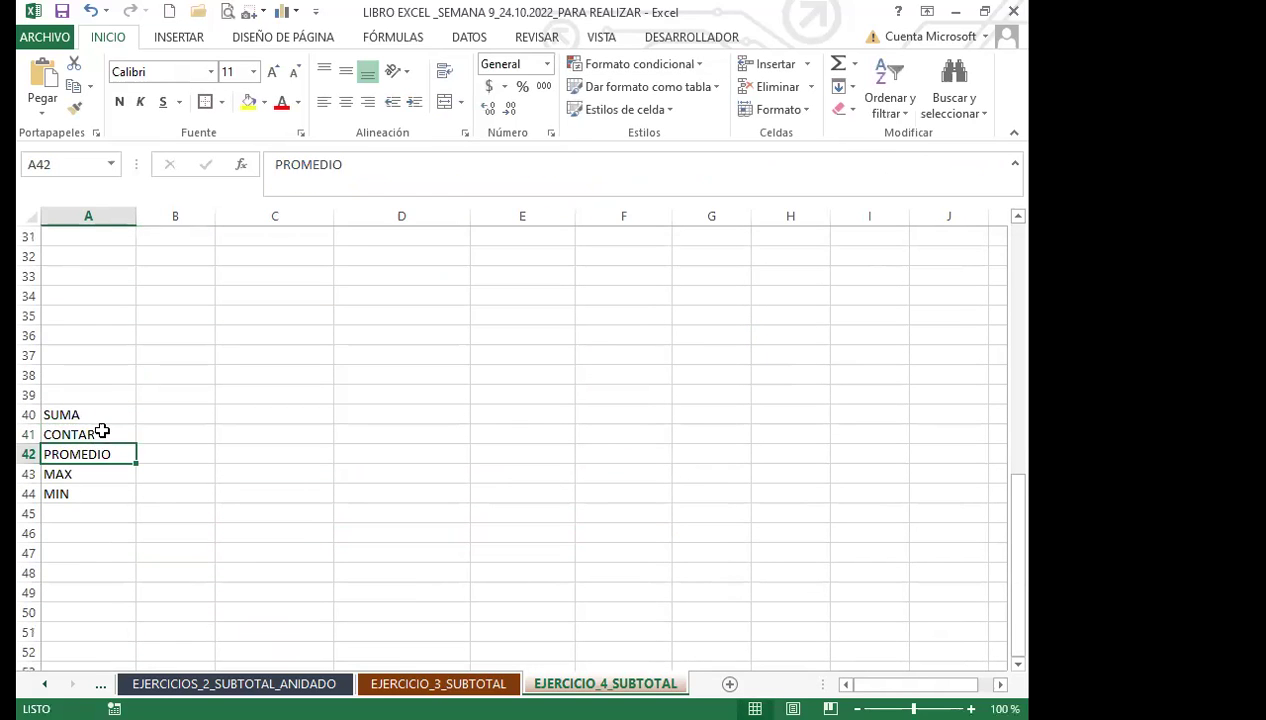
# Choose CONTAR in A19 and check the result in B19.
pyautogui.scroll(10, 102, 431)
pyautogui.click(108, 612)
pyautogui.click(143, 609)
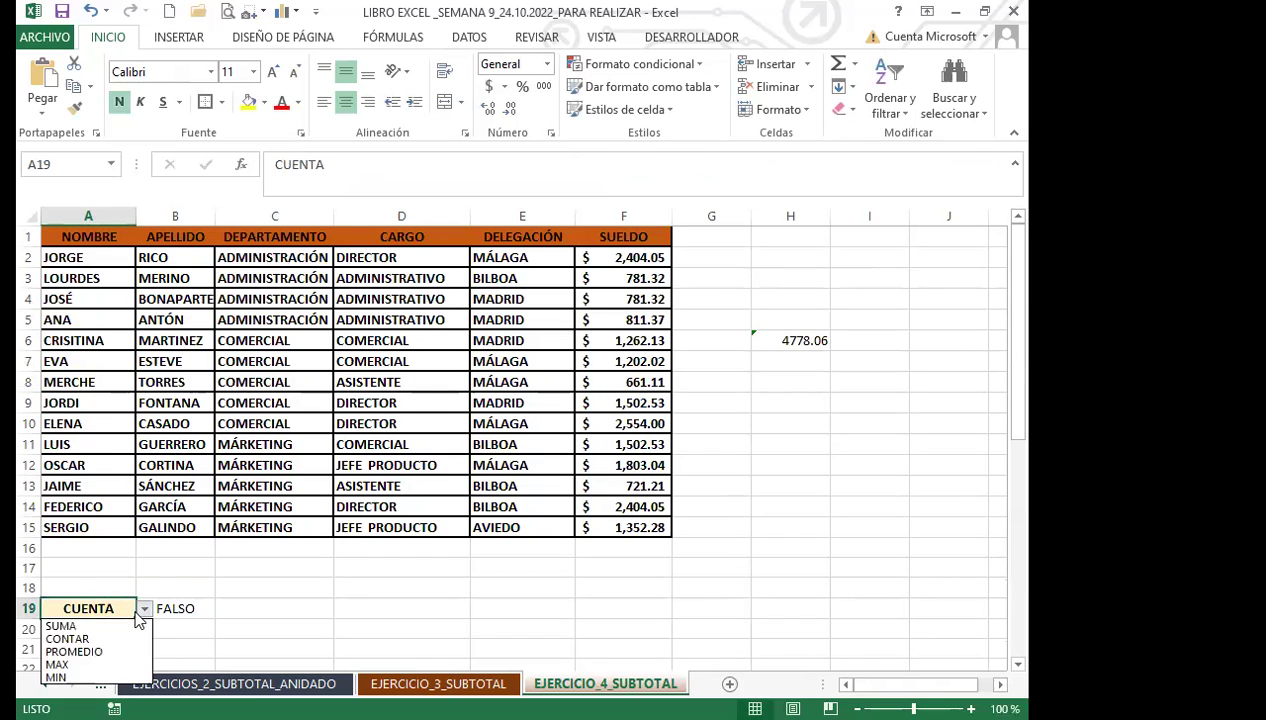
pyautogui.click(68, 638)
pyautogui.click(177, 609)
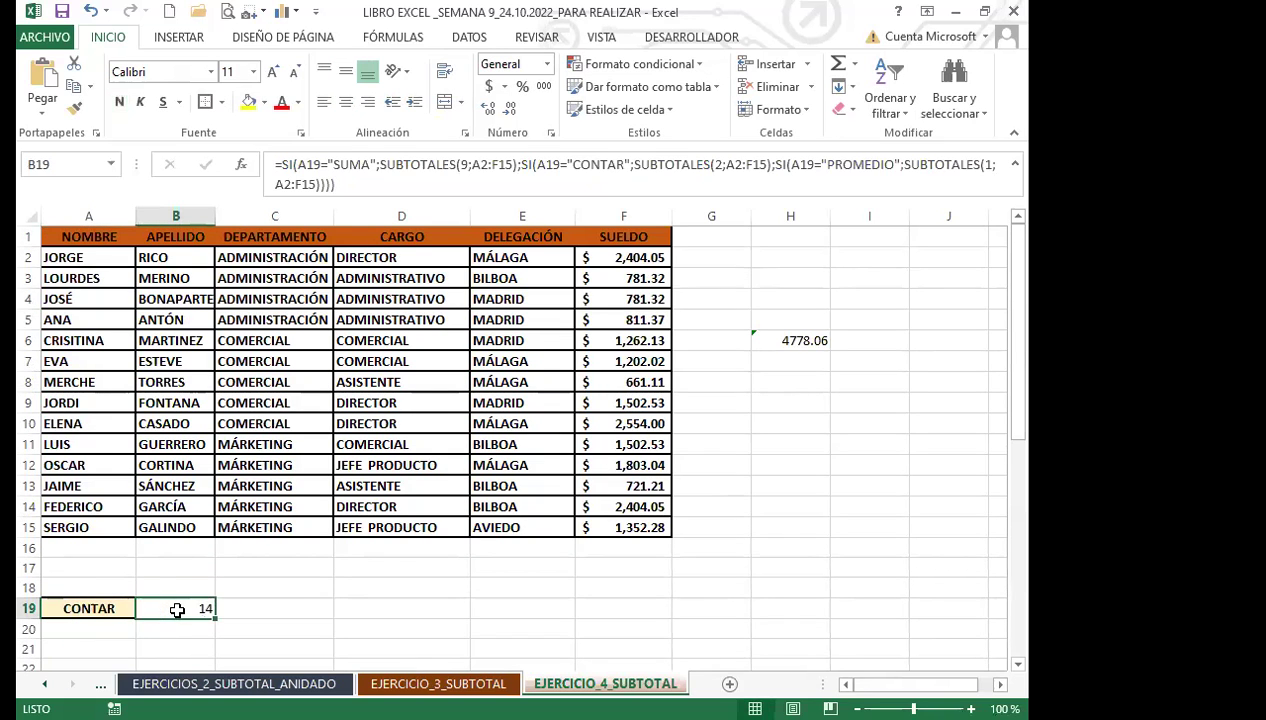